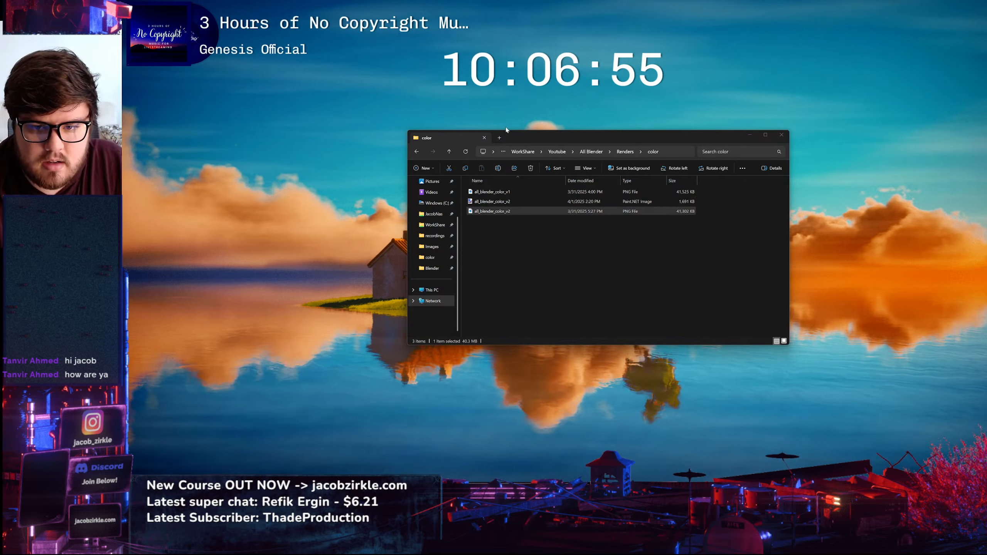
Go up to the All Blender project folder and look over its subfolders
left_click(591, 151)
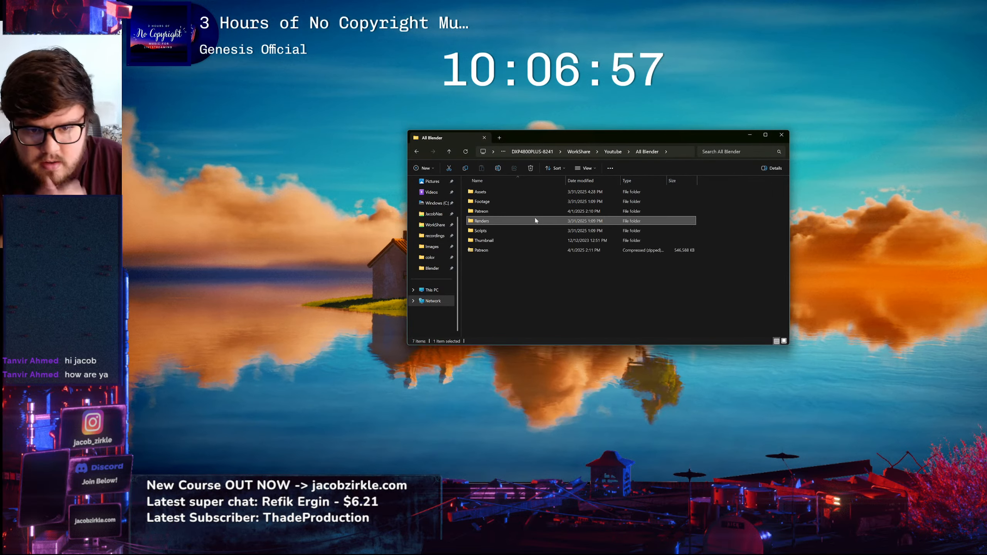
left_click(585, 291)
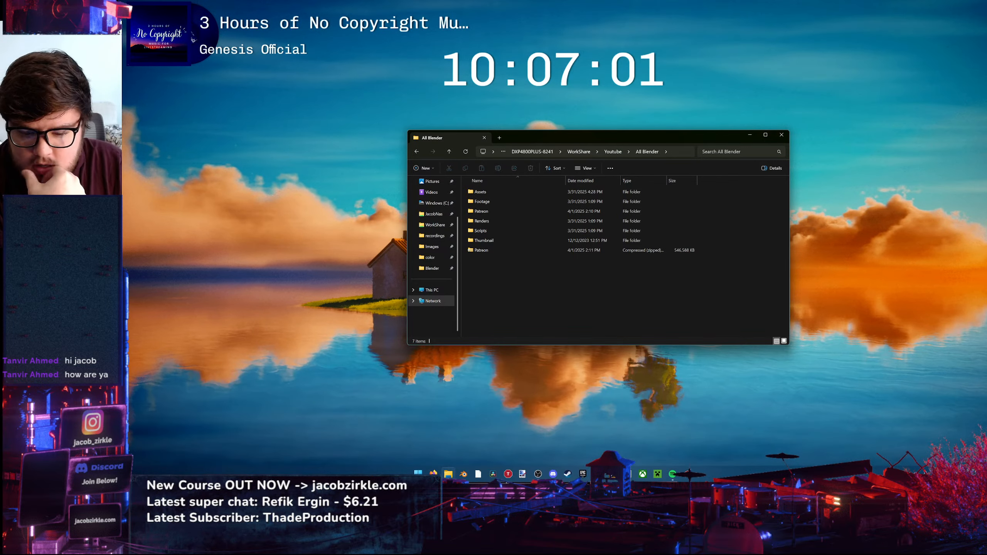
Switch to Blender and open the spaceship scene from the recent files
left_click(478, 474)
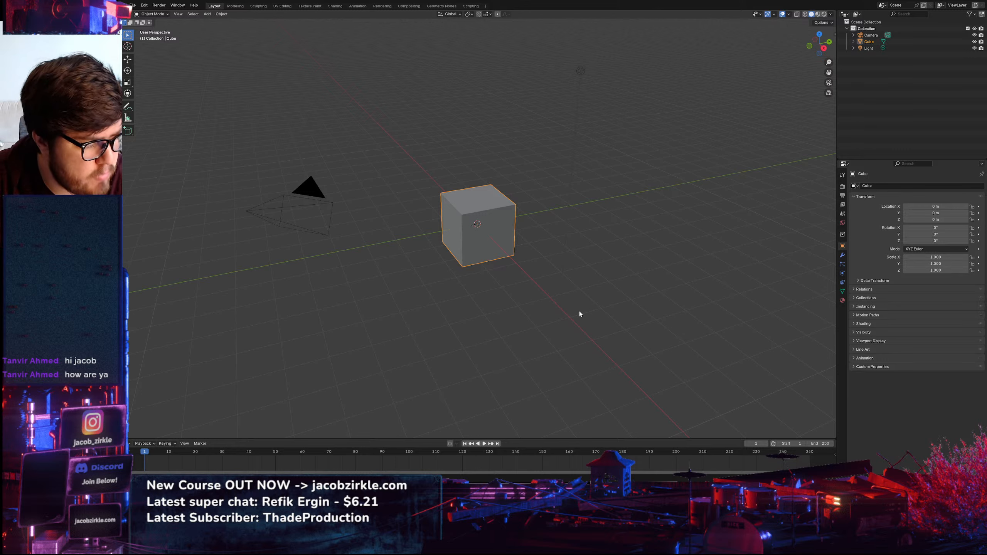
left_click(133, 5)
mouse_move(163, 26)
left_click(216, 26)
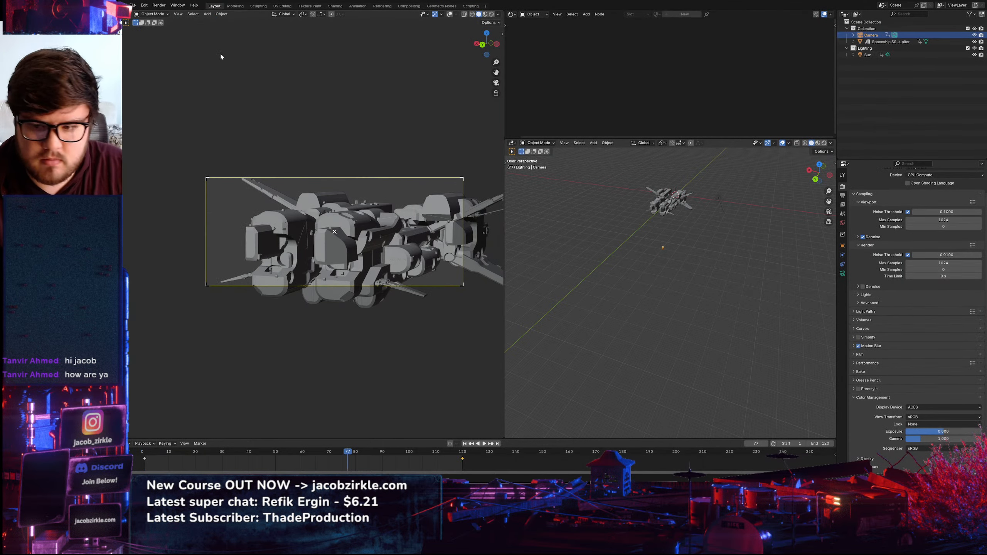
Widen the camera viewport slightly and save the scene incrementally as Spaceship_cg_v2.blend
left_click_drag(504, 210, 529, 210)
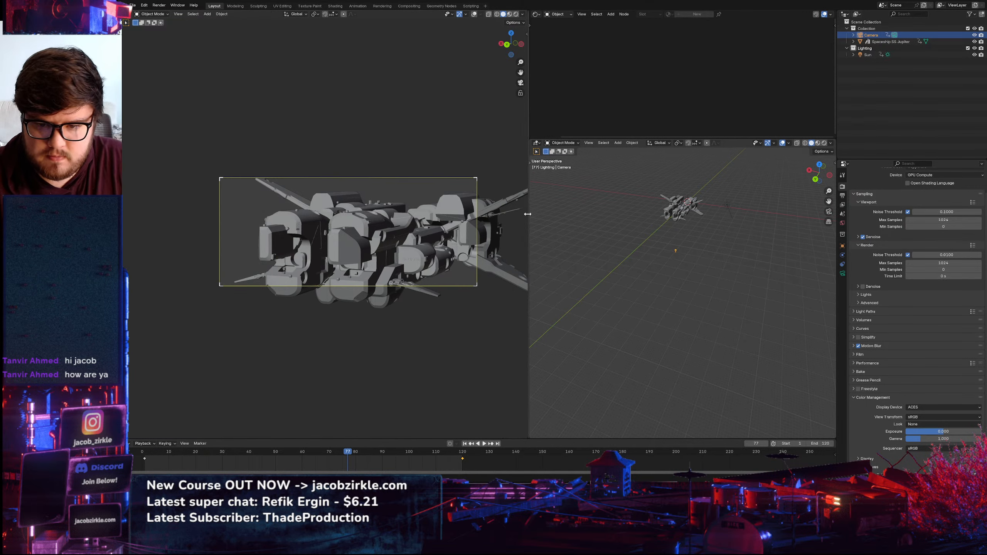
left_click(132, 5)
left_click(162, 67)
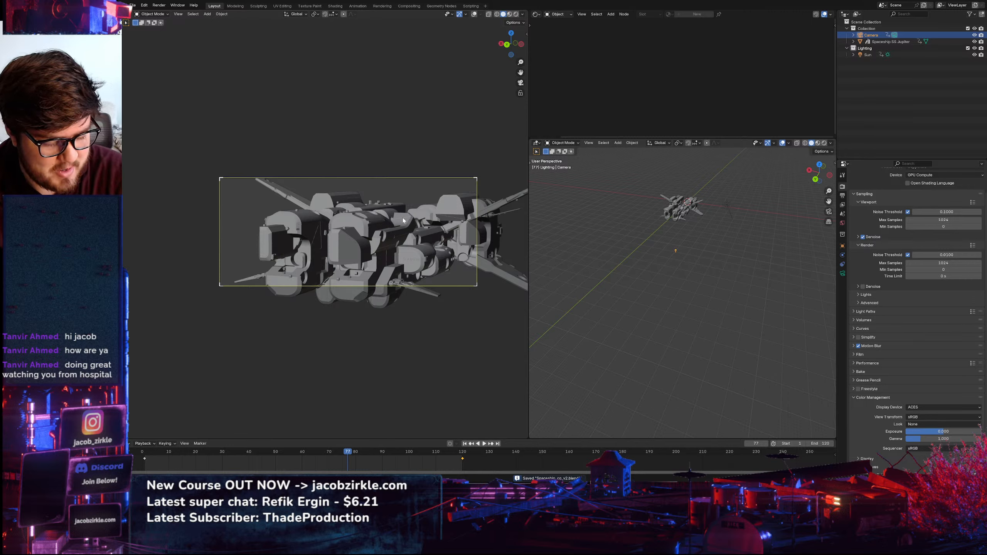
Switch the camera view to Rendered shading and widen its viewport so the full frame fits
mouse_move(404, 261)
middle_mouse_down("shift")
mouse_move(435, 259)
mouse_move(422, 263)
middle_mouse_up("shift")
key("z")
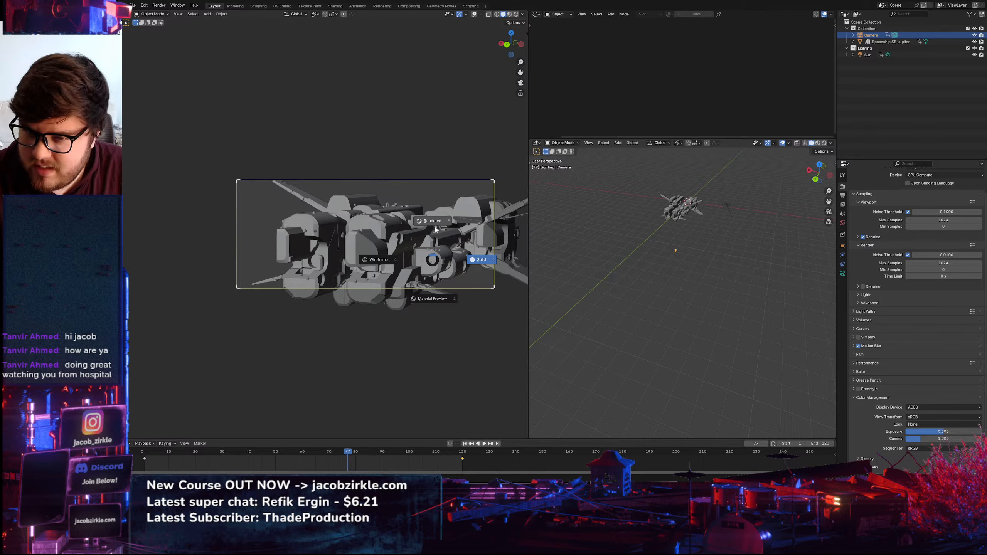
left_click(431, 224)
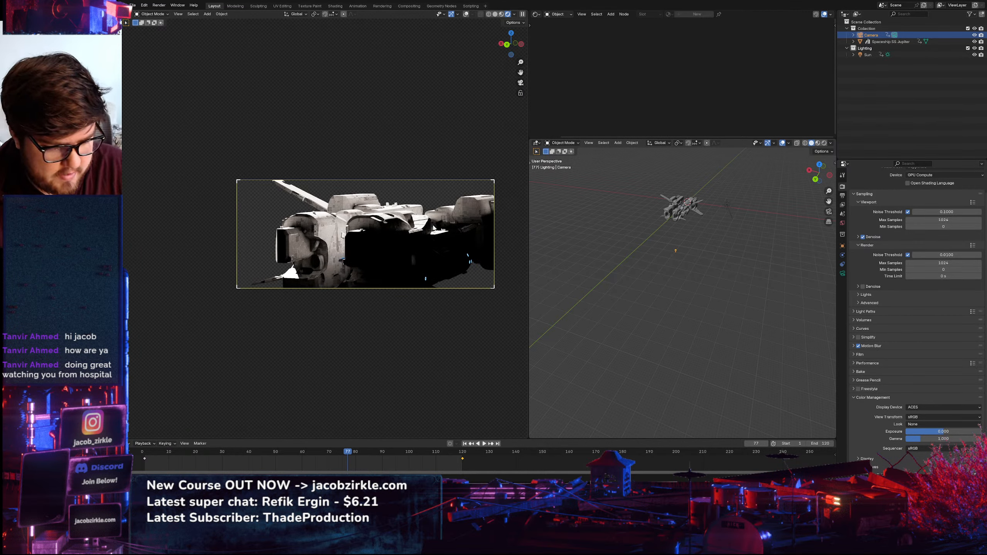
scroll(434, 228, "up", 2)
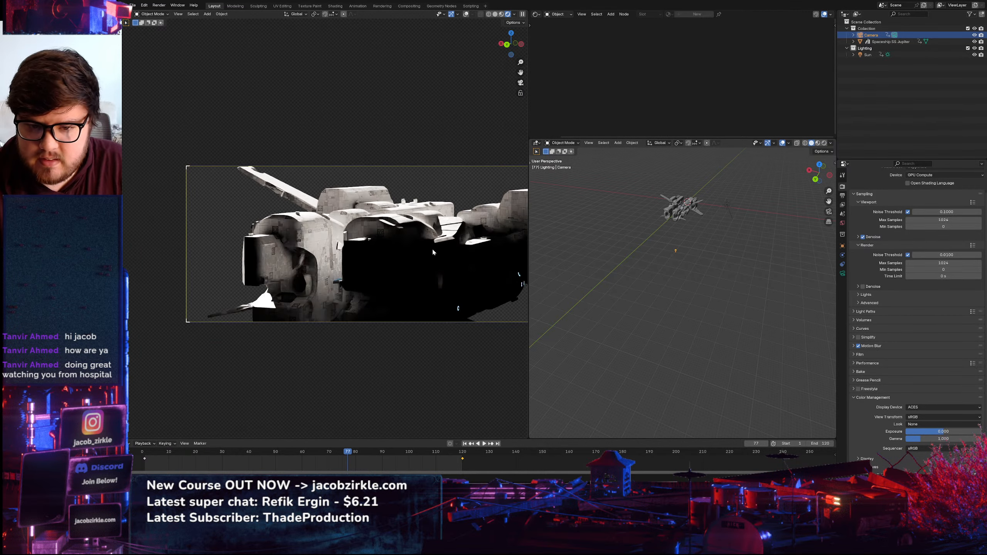
left_click_drag(529, 252, 688, 252)
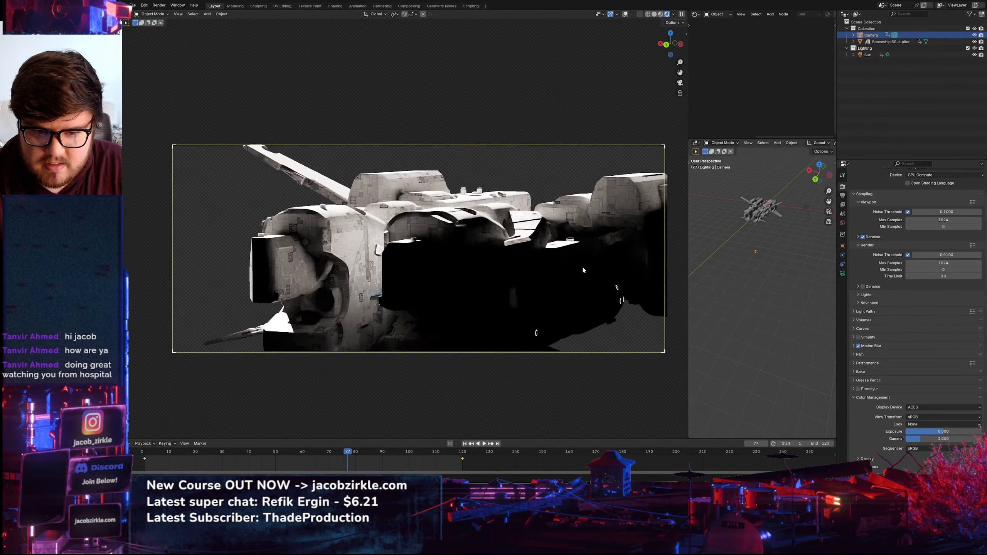
In the Compositing workspace, move the File Output node clear of Render Layers and place the Viewer node above Composite
left_click(409, 6)
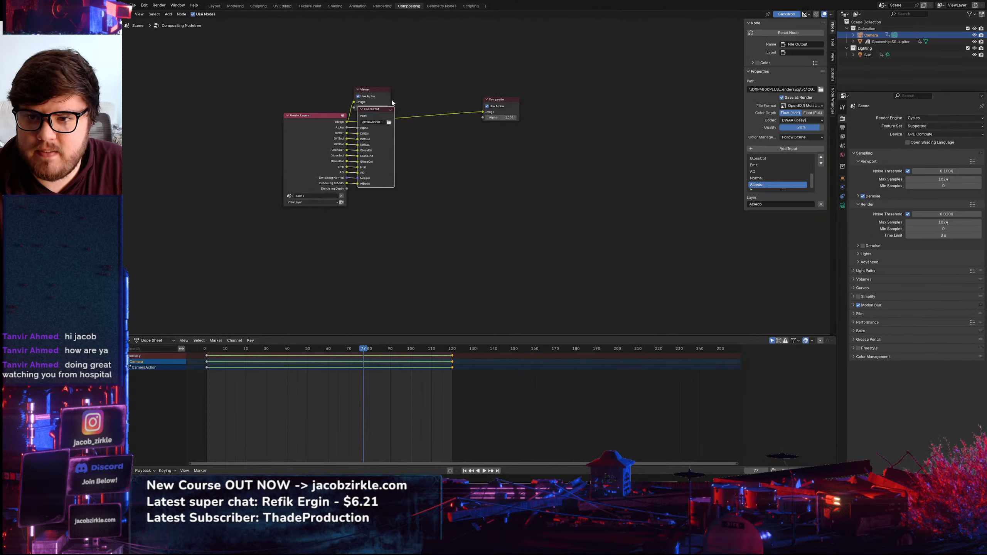
left_click_drag(382, 113, 665, 116)
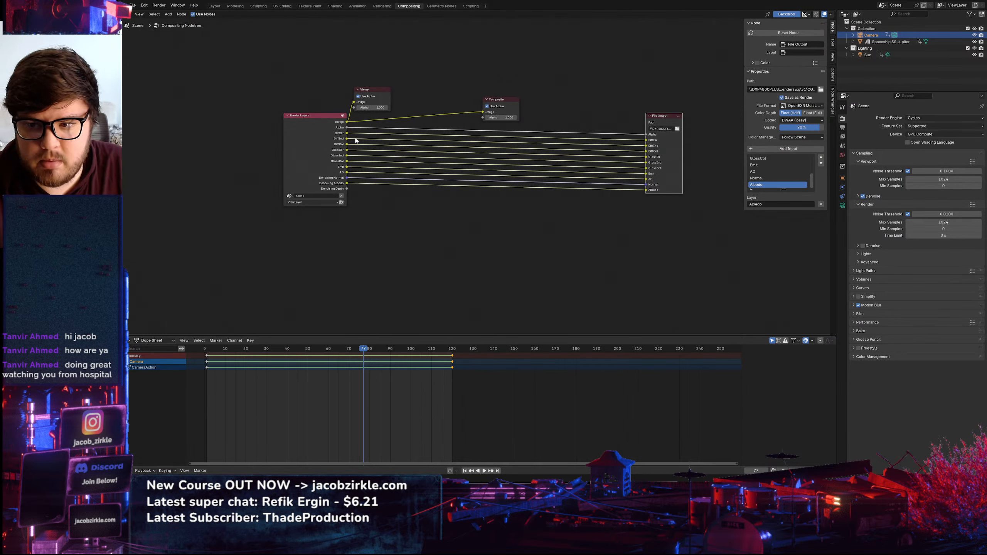
left_click_drag(372, 98, 510, 74)
Disconnect every render pass from the File Output node and move the node farther away from the Viewer and Composite nodes
left_click_drag(664, 122, 634, 173)
left_click_drag(672, 170, 632, 179)
left_click_drag(673, 176, 656, 182)
left_click_drag(673, 181, 643, 189)
left_click_drag(672, 187, 651, 195)
left_click_drag(672, 193, 651, 204)
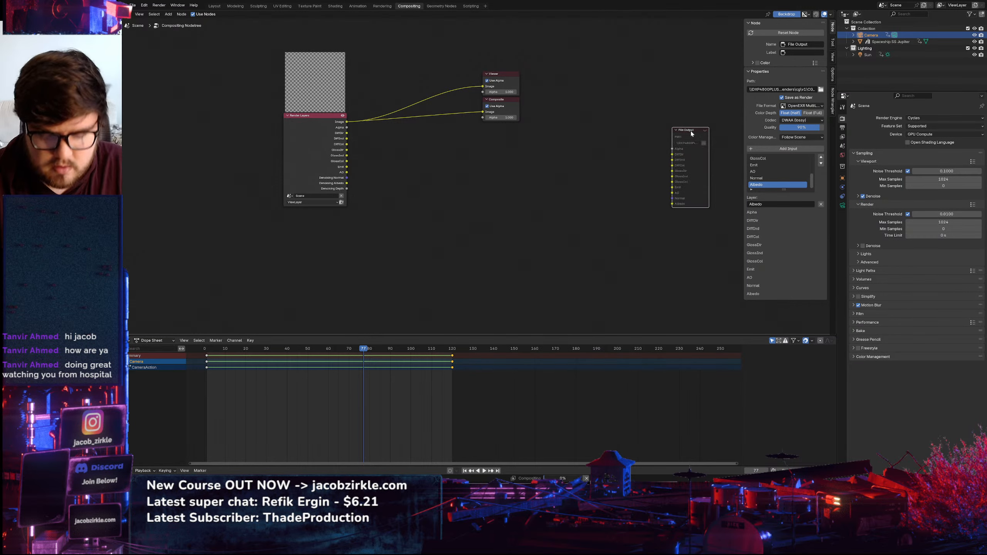
left_click_drag(690, 131, 705, 105)
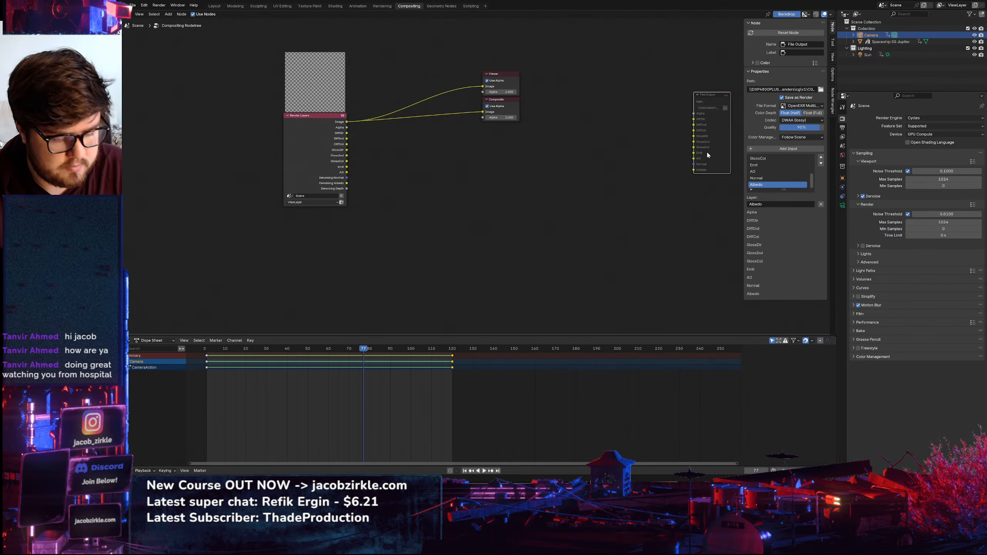
middle_click_drag(509, 143, 541, 209)
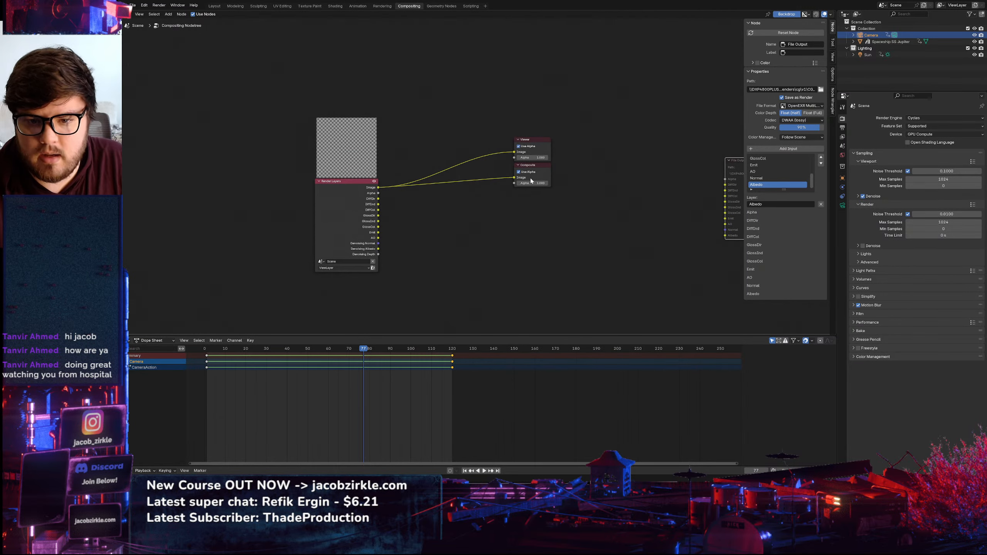
middle_click_drag(530, 164, 561, 149)
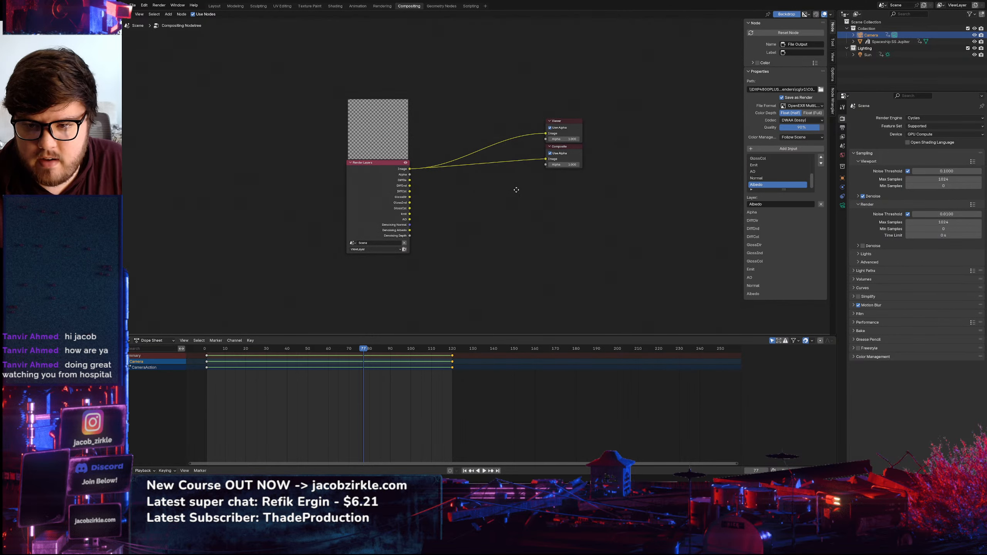
middle_click_drag(516, 189, 495, 180)
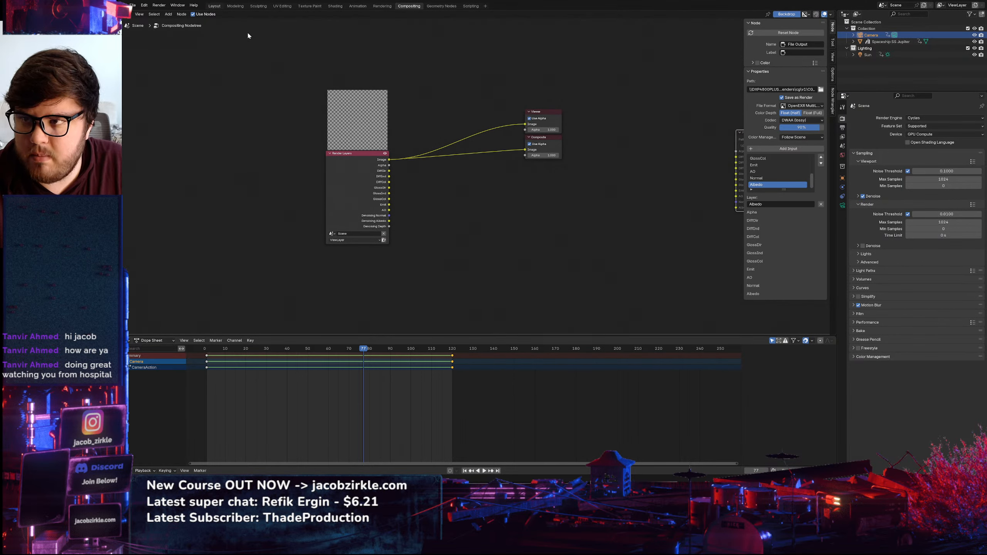
Return to the Layout workspace, turn off the transparent film background and enlarge the rendered camera viewport
left_click(214, 7)
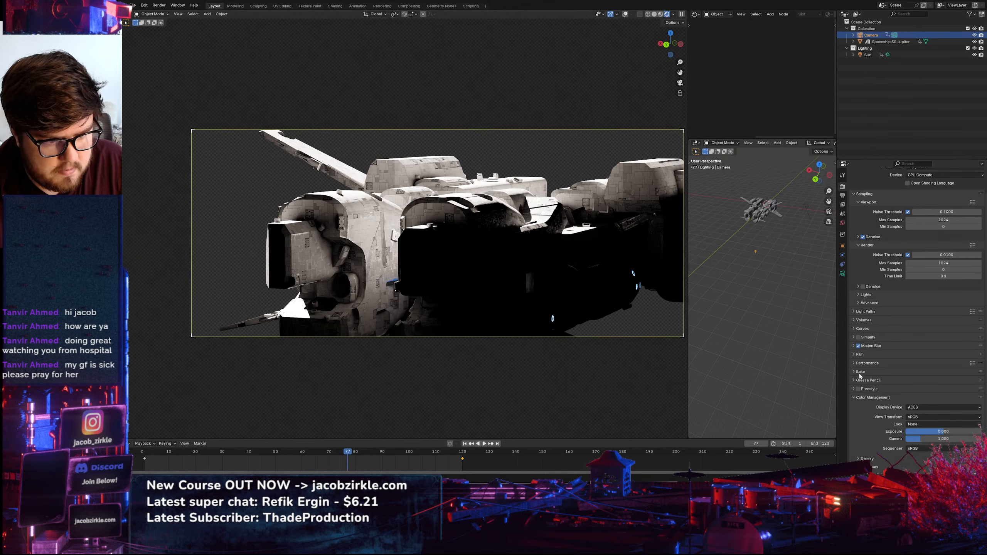
left_click(859, 355)
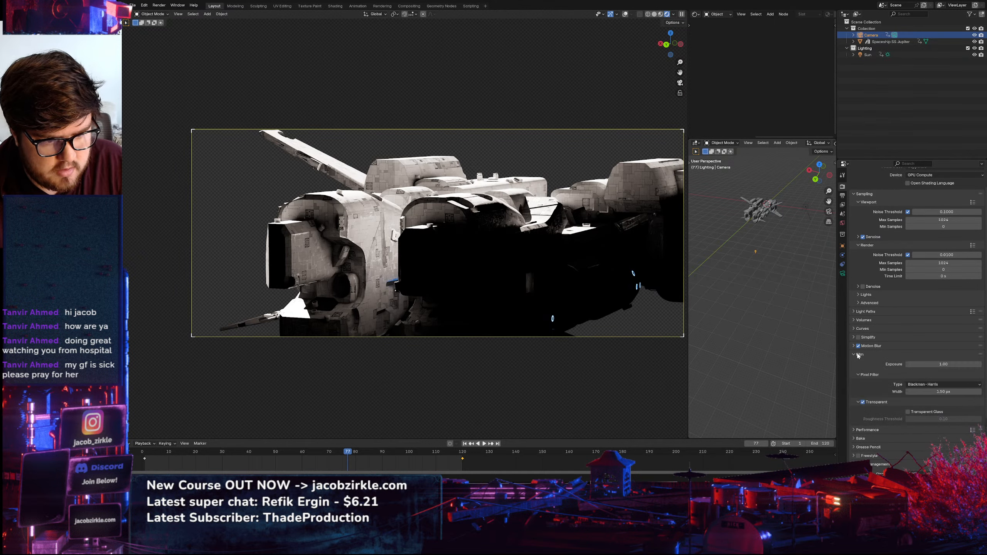
left_click(863, 402)
left_click(860, 355)
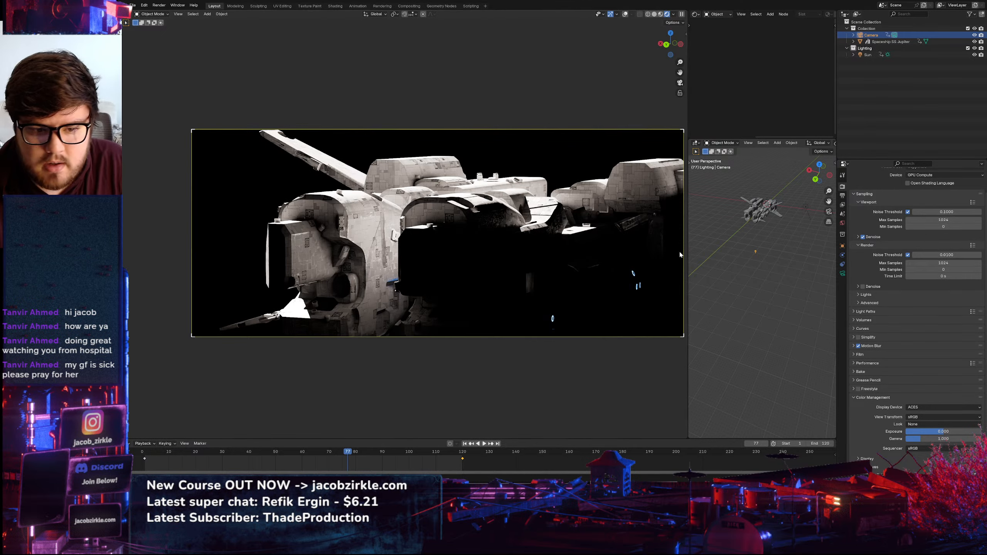
left_click_drag(688, 249, 786, 248)
middle_click_drag(698, 253, 679, 253, "shift")
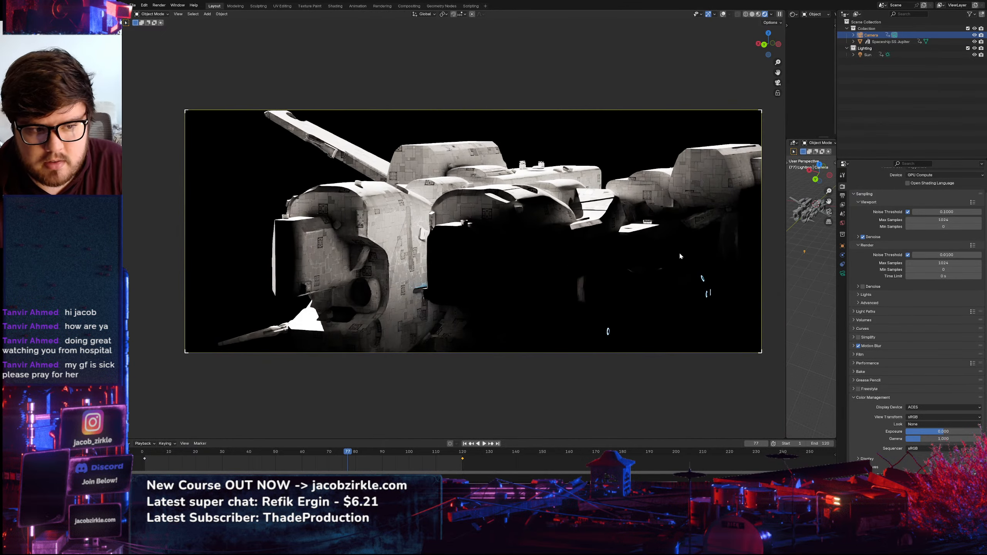
Switch to Firefox and open productioncrate.com in a new tab
left_click(448, 473)
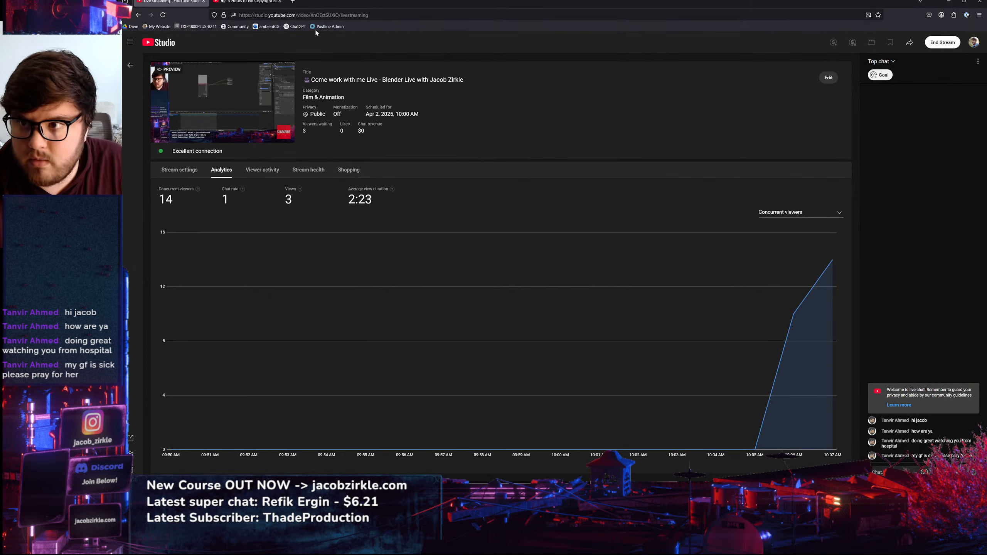
left_click(295, 1)
type("production")
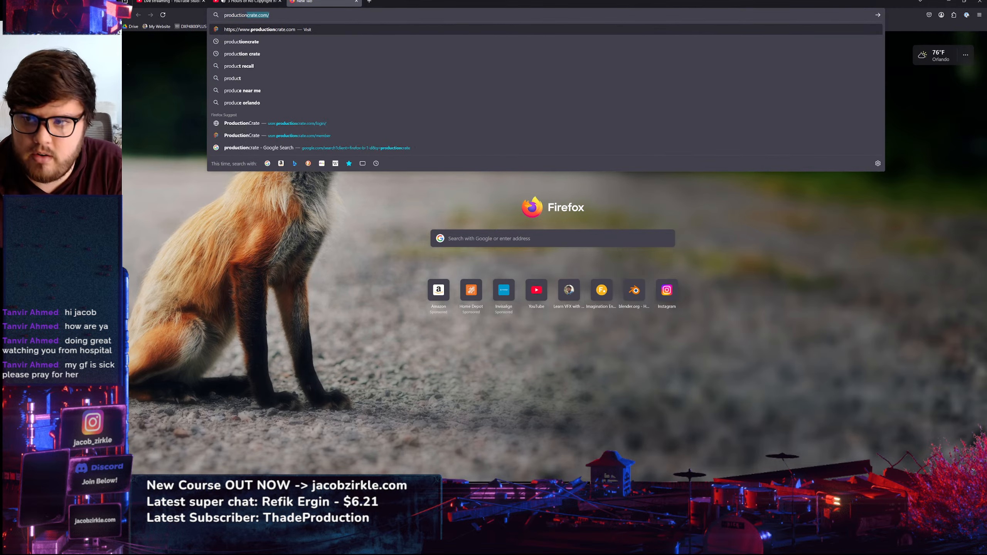
key("Return")
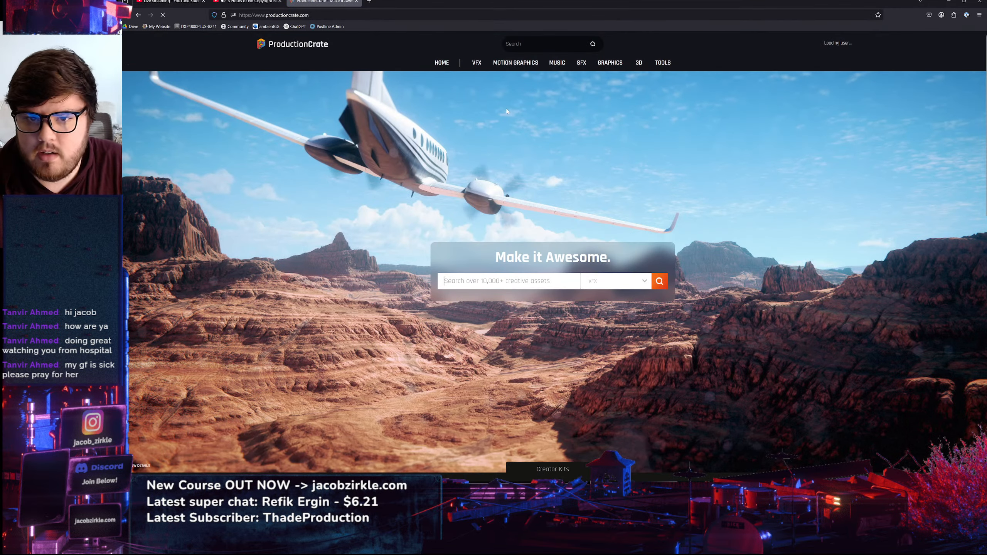
Open the 3D Vehicles category and find the spaceship models, including Spaceship SS Jupiter
mouse_move(634, 66)
left_click(581, 110)
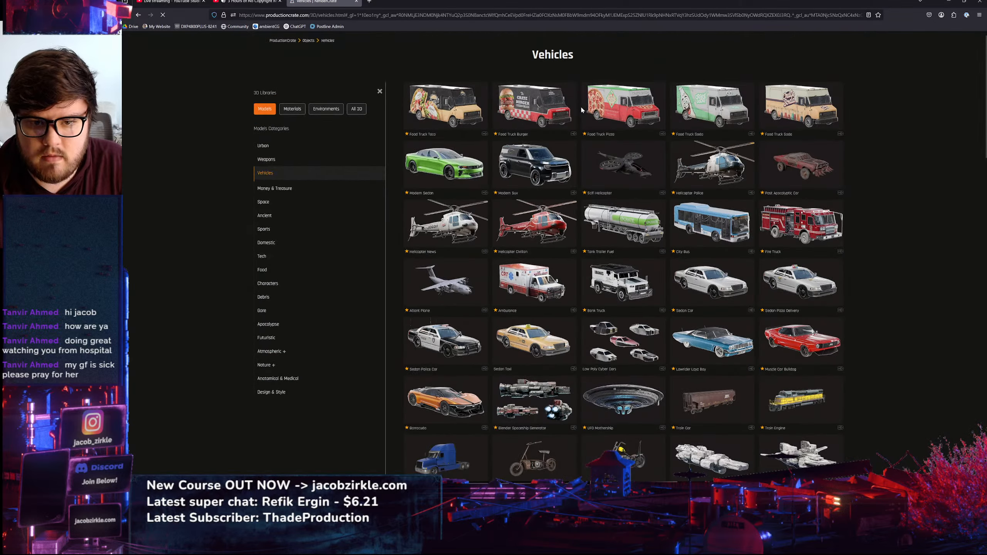
scroll(638, 237, "down", 12)
scroll(639, 237, "up", 5)
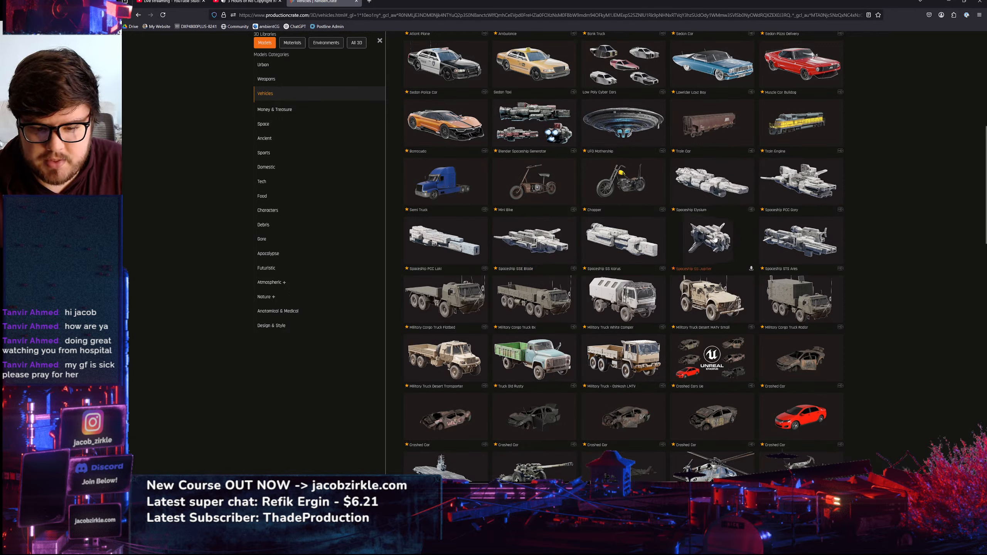
Switch back to Blender and examine the spaceship's hull panels and surface texture up close in the rendered camera view
mouse_move(460, 477)
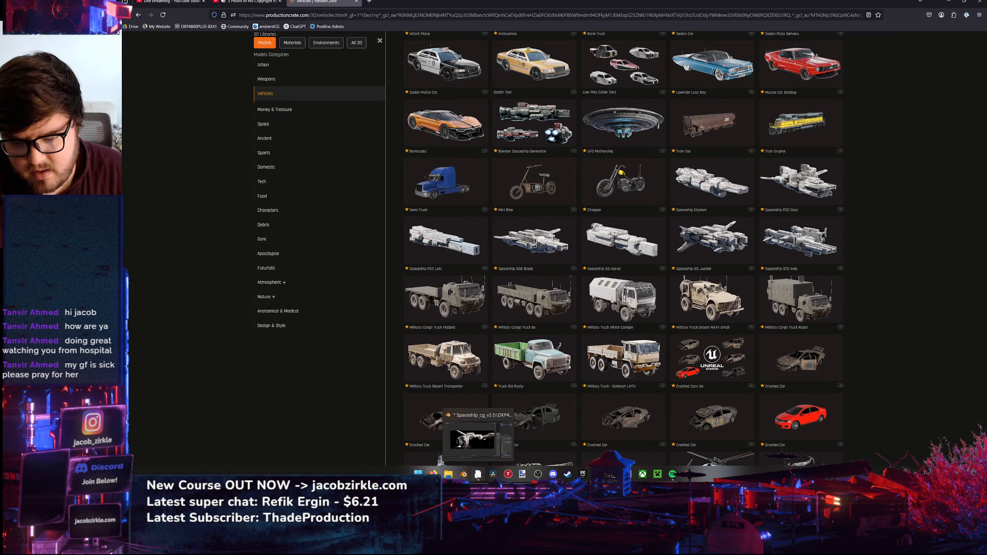
left_click(477, 475)
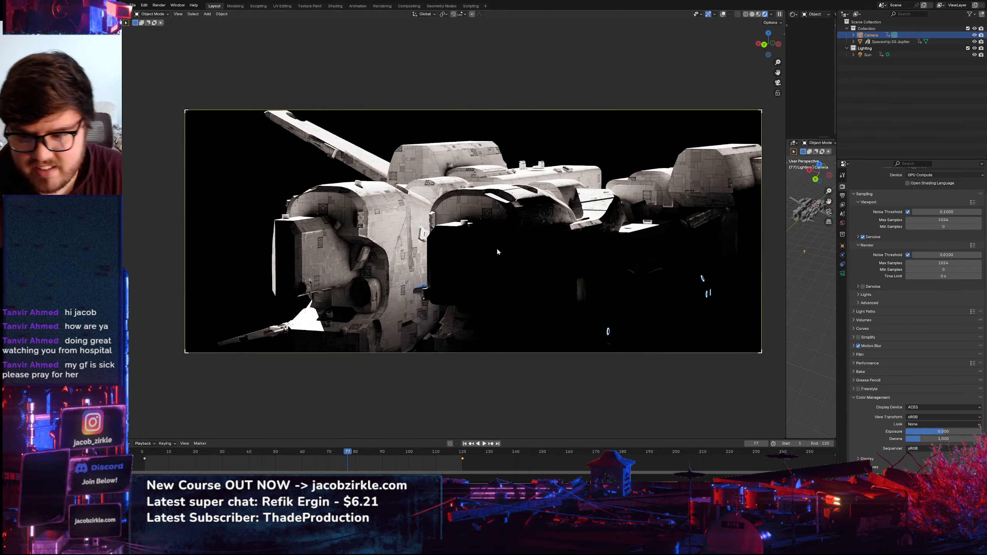
scroll(479, 261, "down", 4)
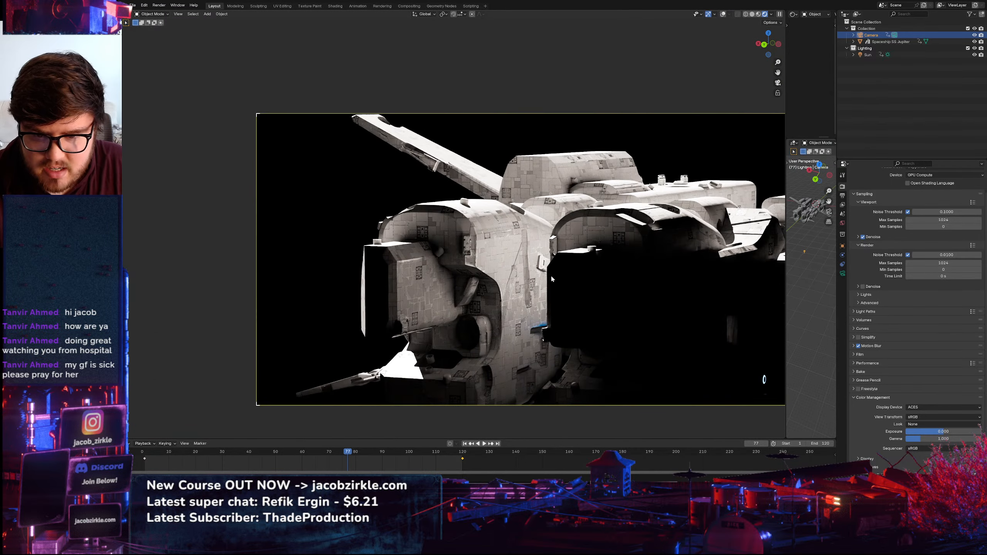
scroll(489, 250, "up", 6)
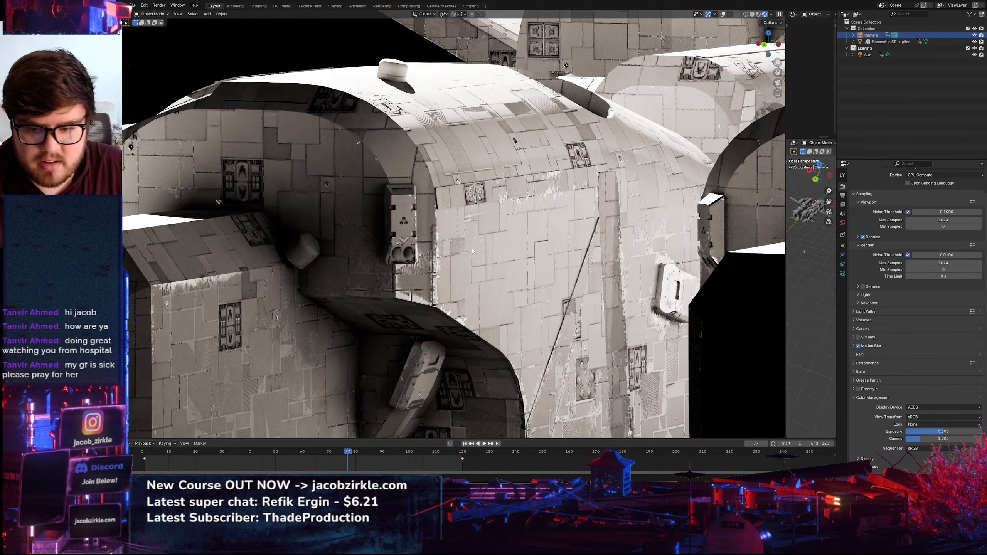
scroll(472, 248, "up", 3)
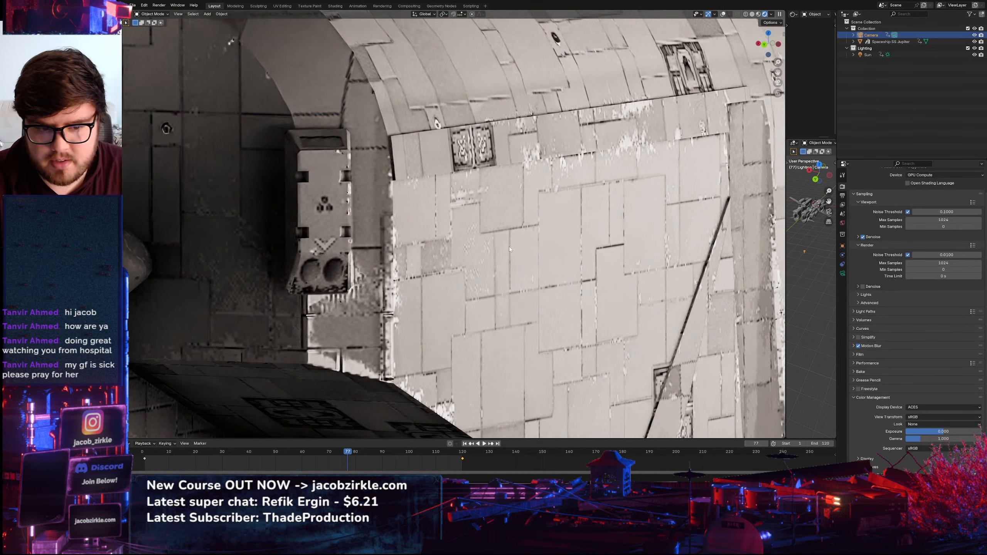
scroll(515, 245, "down", 5)
scroll(459, 258, "down", 6)
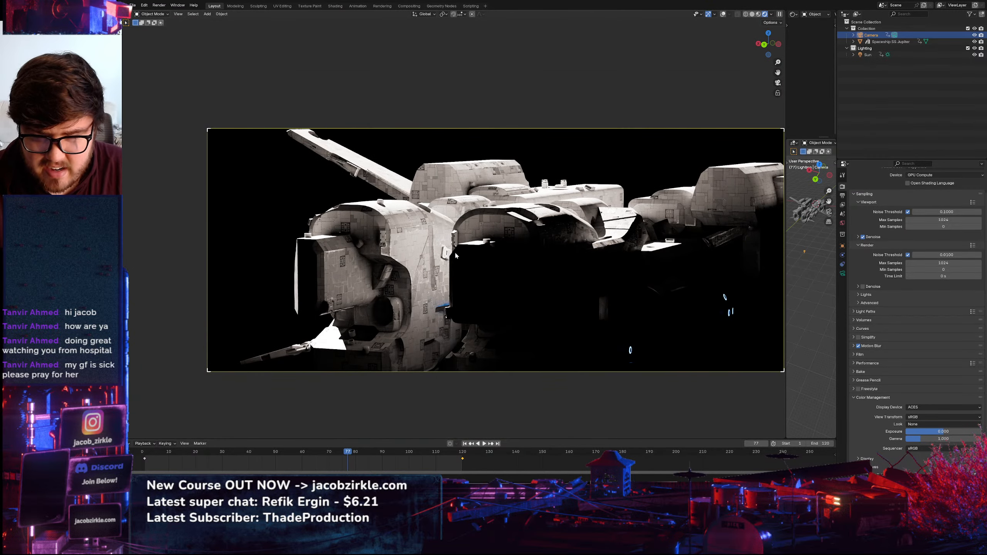
scroll(453, 251, "up", 5)
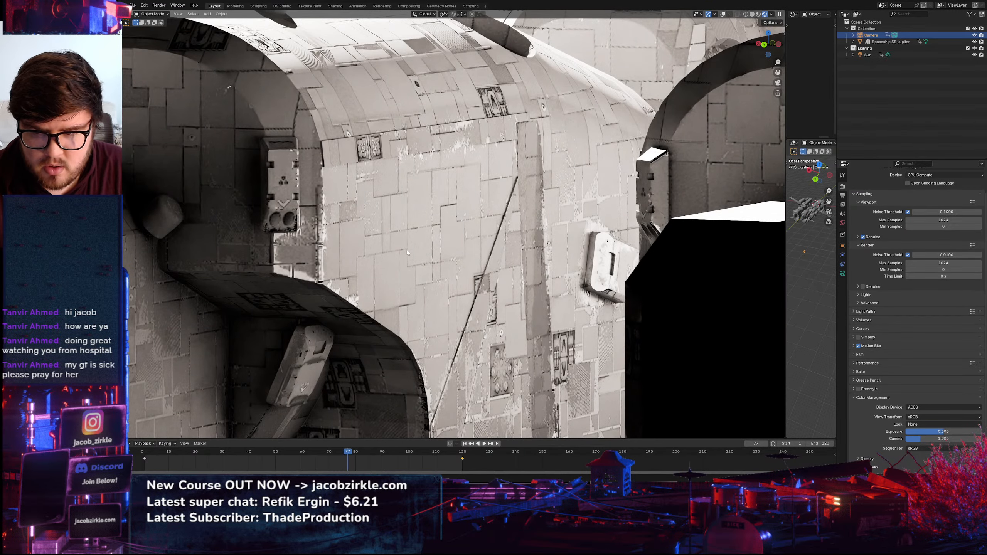
scroll(407, 252, "down", 8)
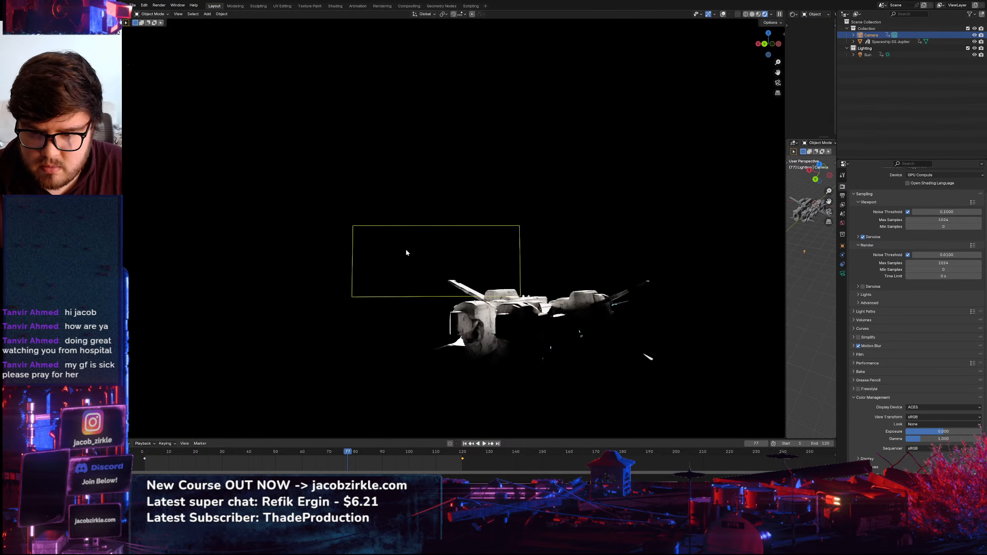
Select the spaceship model and frame it in the rendered viewport outside the camera view
left_click(406, 249)
mouse_move(407, 249)
middle_mouse_down()
mouse_move(485, 249)
mouse_move(392, 240)
mouse_move(412, 264)
middle_mouse_up()
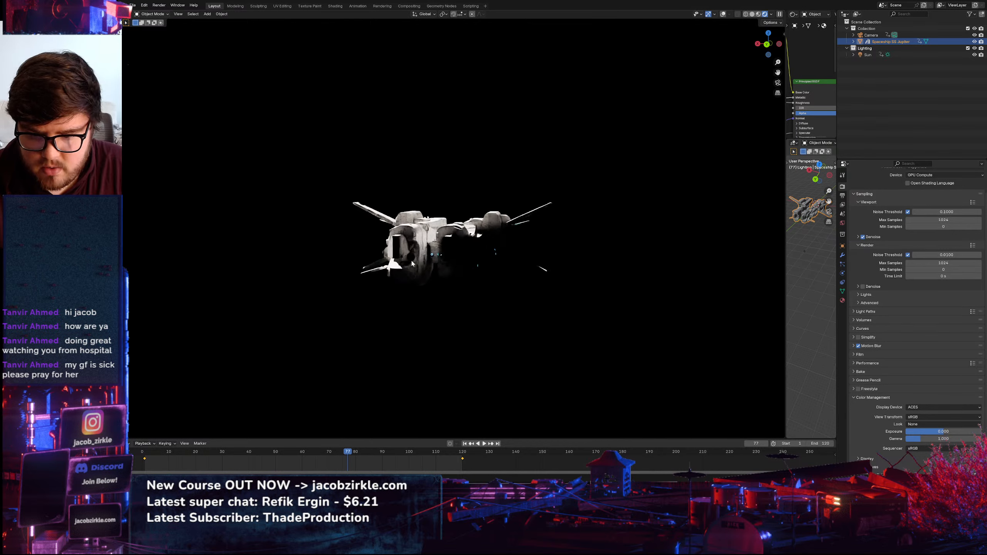
Select the Sun light and enlarge the node editor area to show the light's Blackbody and Emission nodes
key("space")
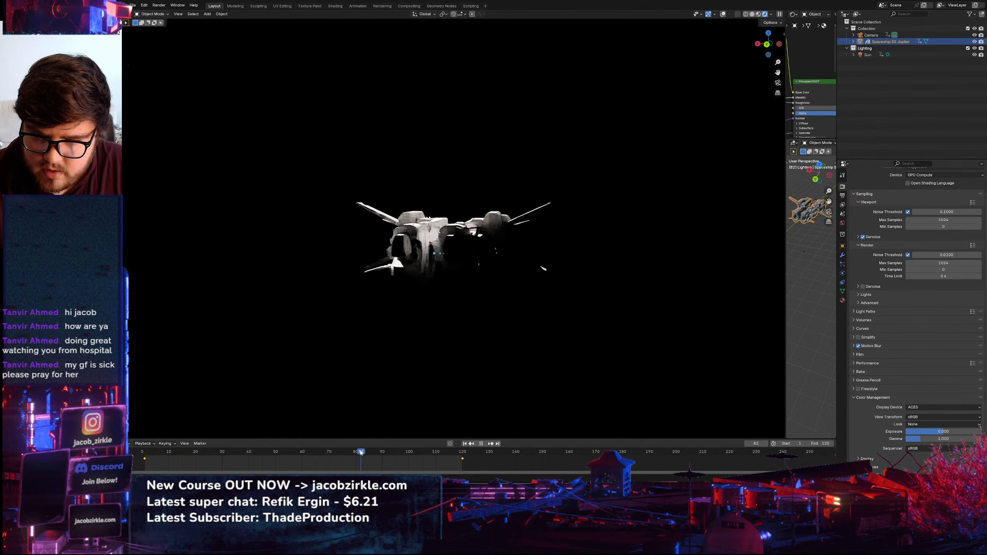
key("space")
left_click(868, 55)
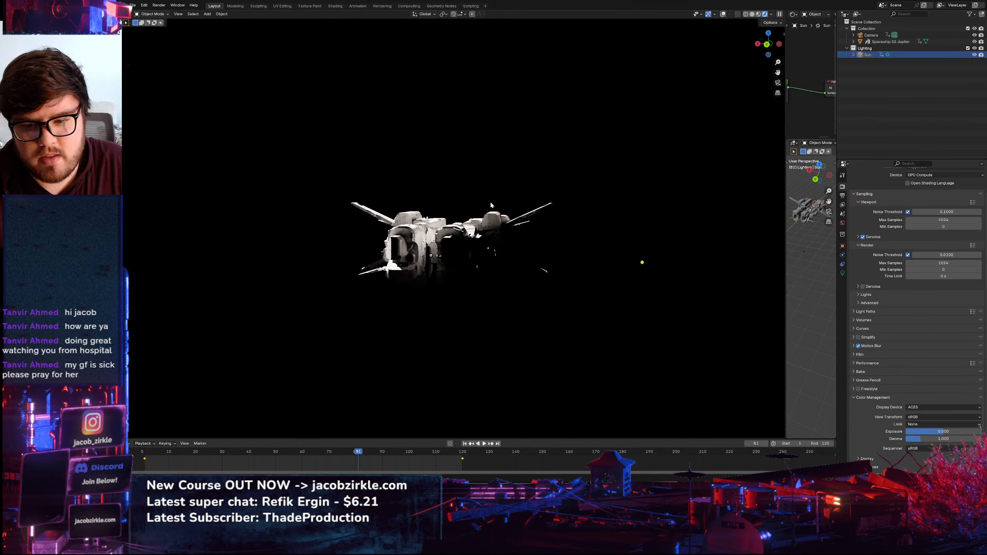
left_click_drag(786, 124, 557, 124)
middle_click_drag(622, 119, 712, 111)
left_click_drag(619, 67, 693, 84)
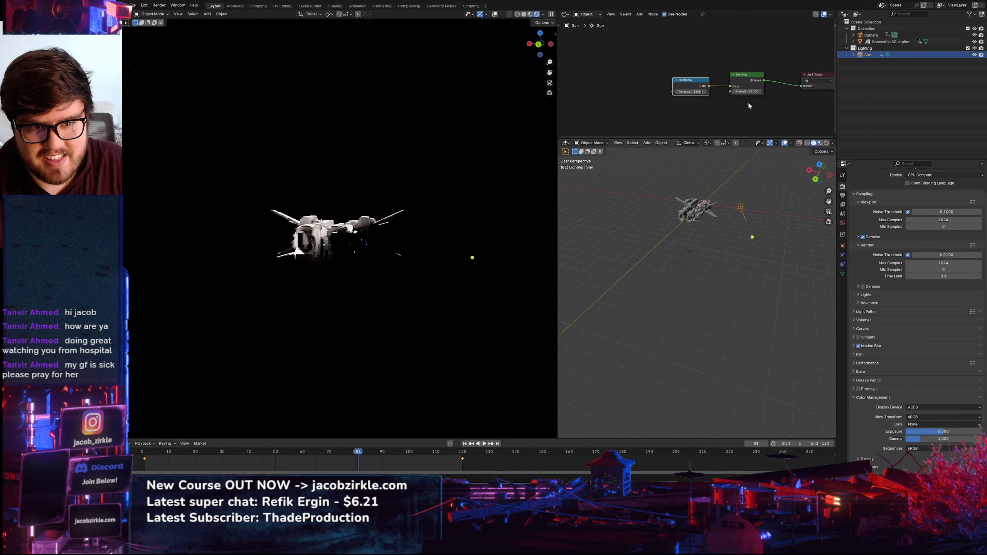
left_click_drag(720, 137, 719, 195)
key("Home")
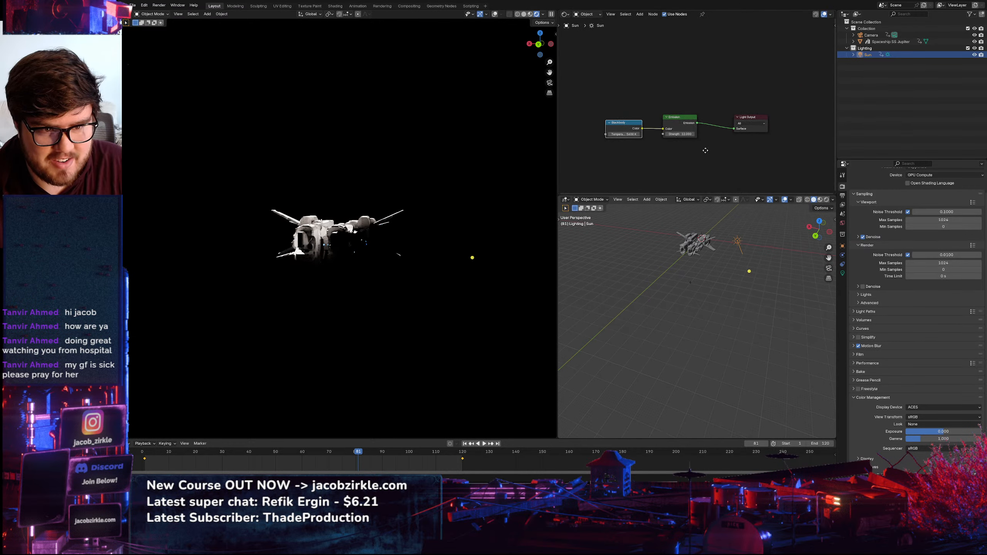
scroll(645, 145, "up", 8)
middle_click_drag(630, 143, 660, 149)
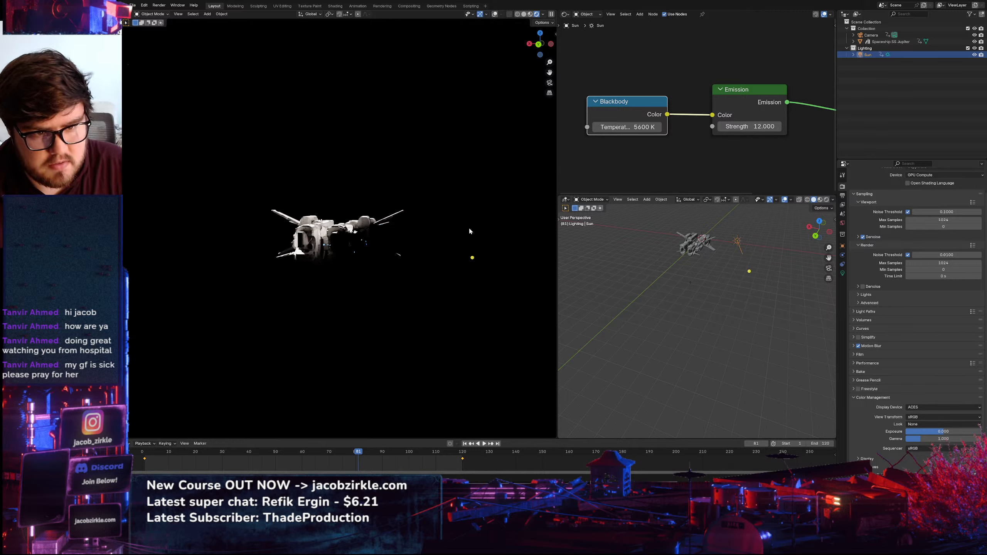
Disconnect the Blackbody node from the Sun's Emission node, set Strength to 1 and reset the emission colour to its default
left_click_drag(710, 116, 696, 134)
double_click(767, 125)
type("1")
key("Return")
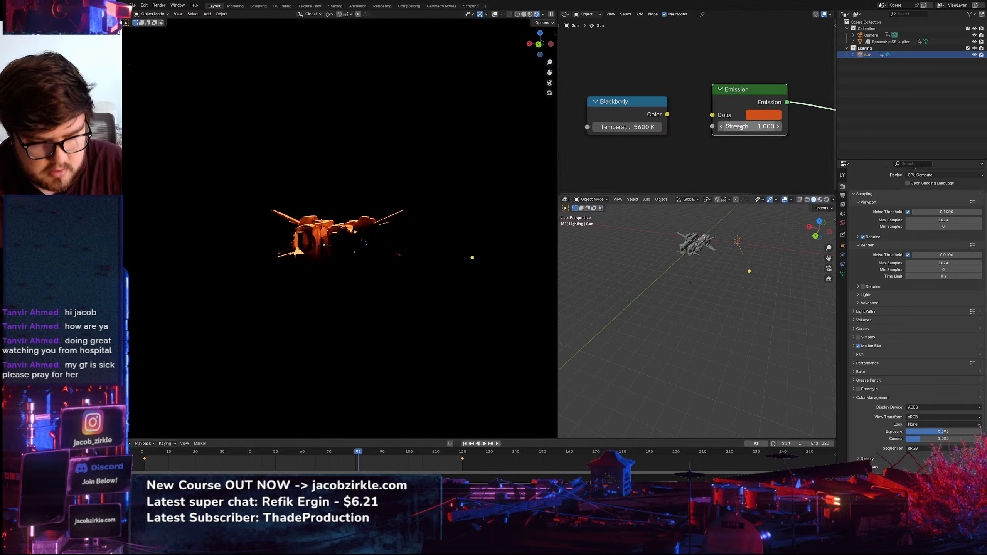
left_click(763, 115)
key("BackSpace")
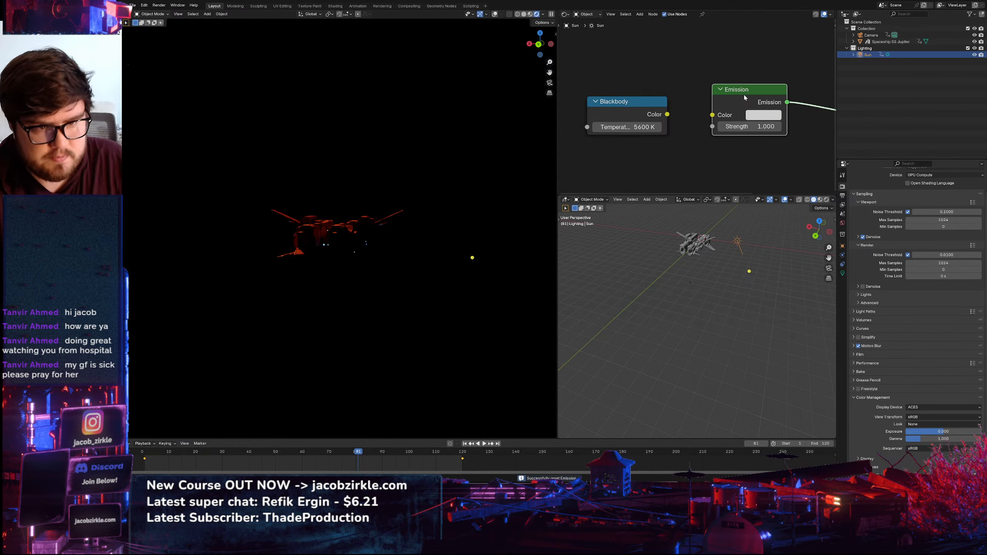
Return to the camera view, reconnect Blackbody to the Emission colour and set the Sun's emission Strength to 12
key("KP_0")
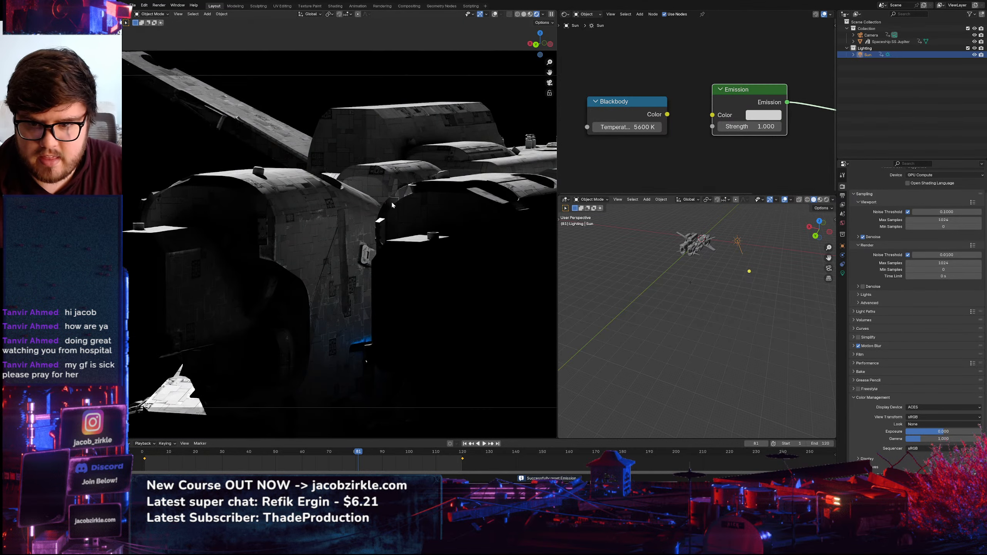
scroll(397, 219, "down", 3)
scroll(396, 211, "up", 4)
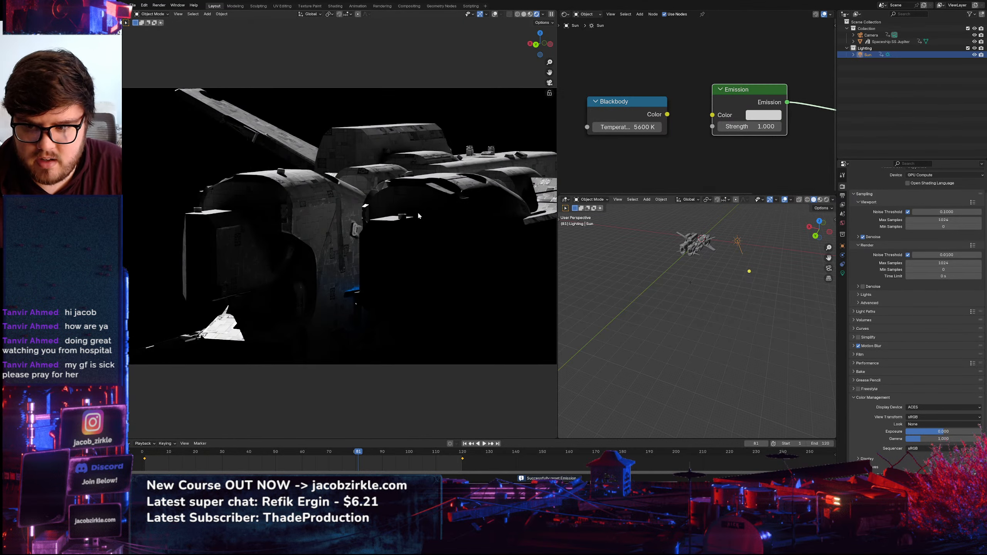
left_click_drag(667, 114, 712, 114)
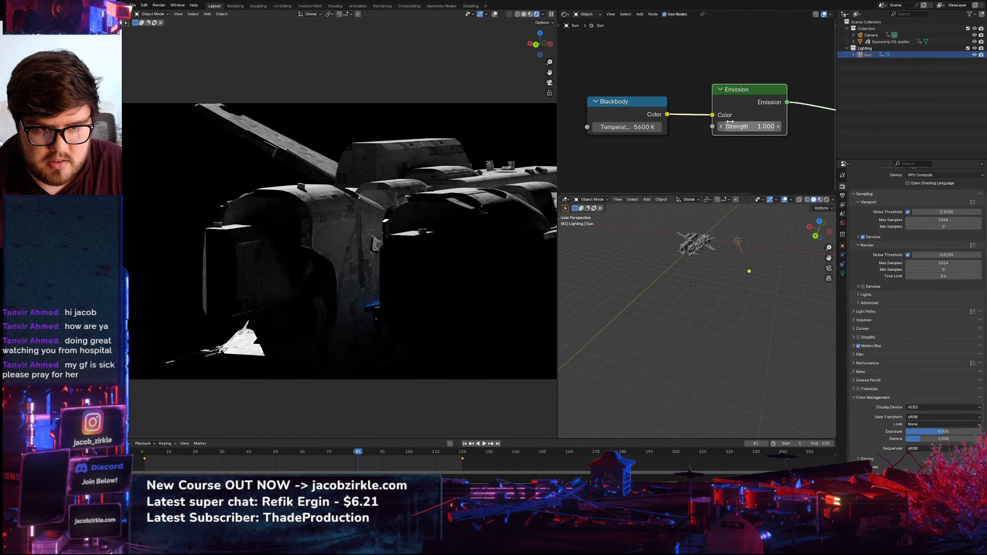
left_click(750, 127)
type("12")
key("Return")
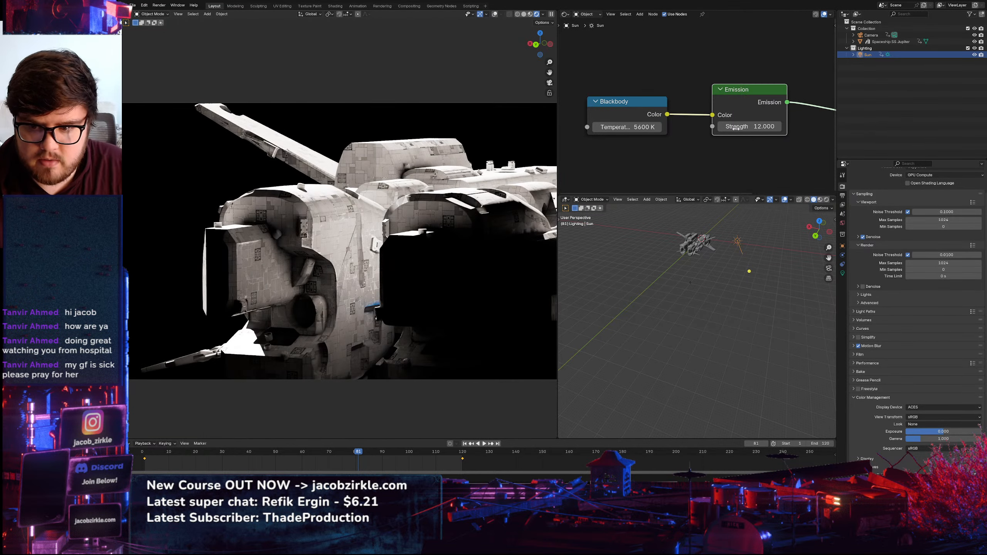
Play and scrub through the animation to examine how the sunlight moves across the spaceship in the rendered camera view, stopping at frame 85
scroll(454, 161, "down", 3)
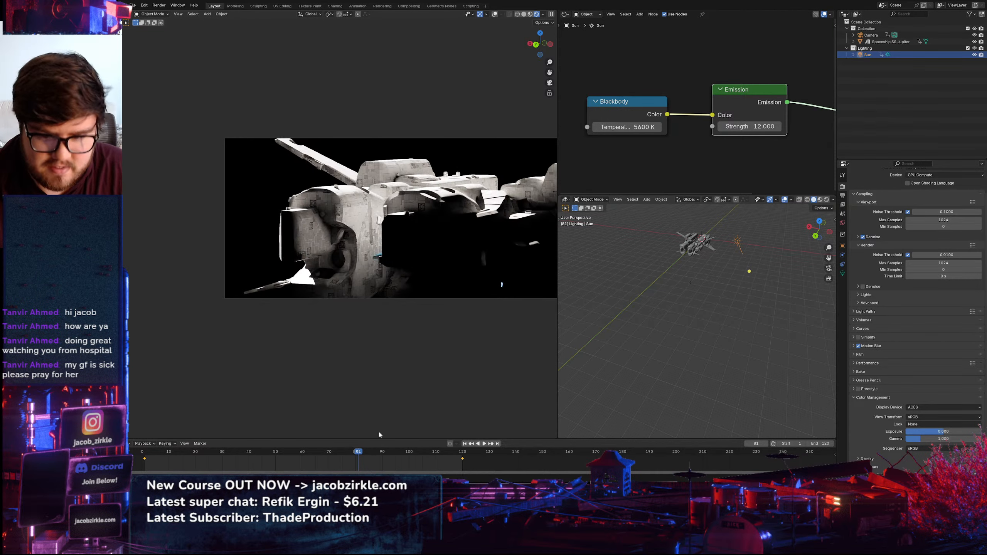
left_click_drag(333, 457, 281, 458)
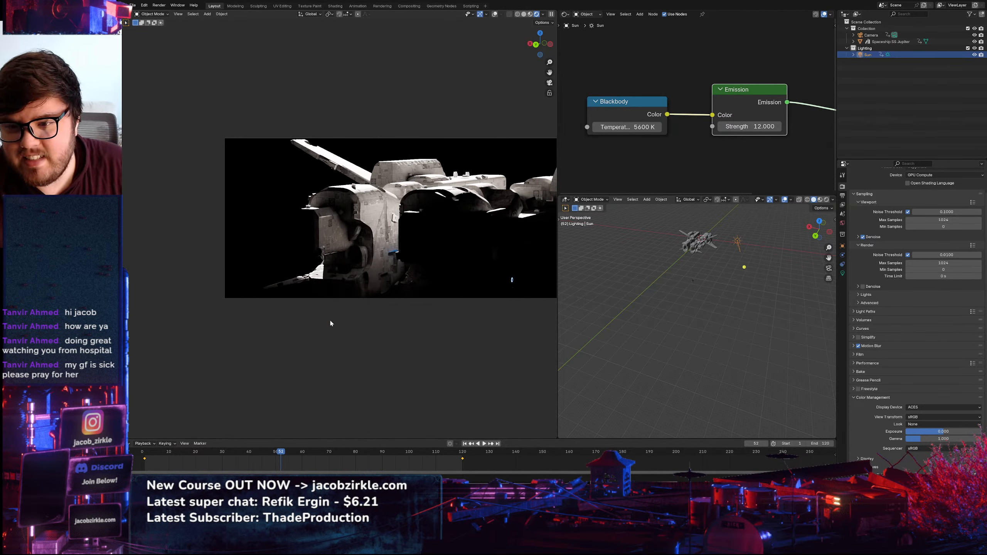
middle_click_drag(459, 196, 417, 222, "shift")
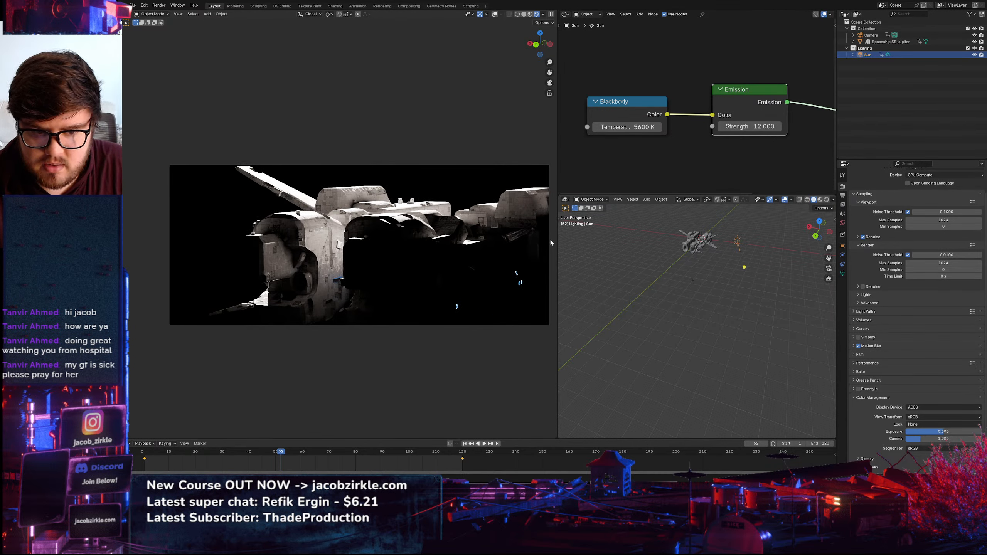
key("space")
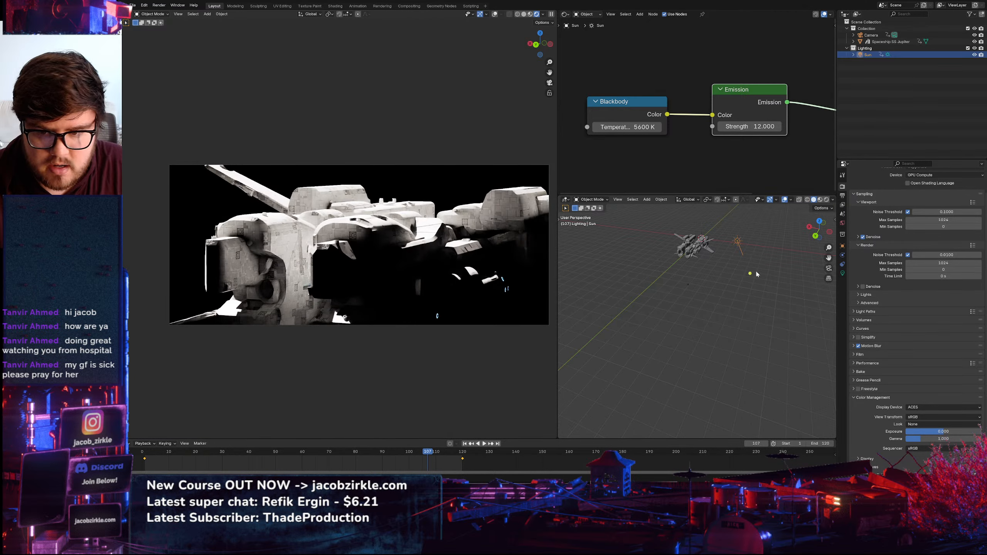
scroll(697, 238, "up", 3)
key("space")
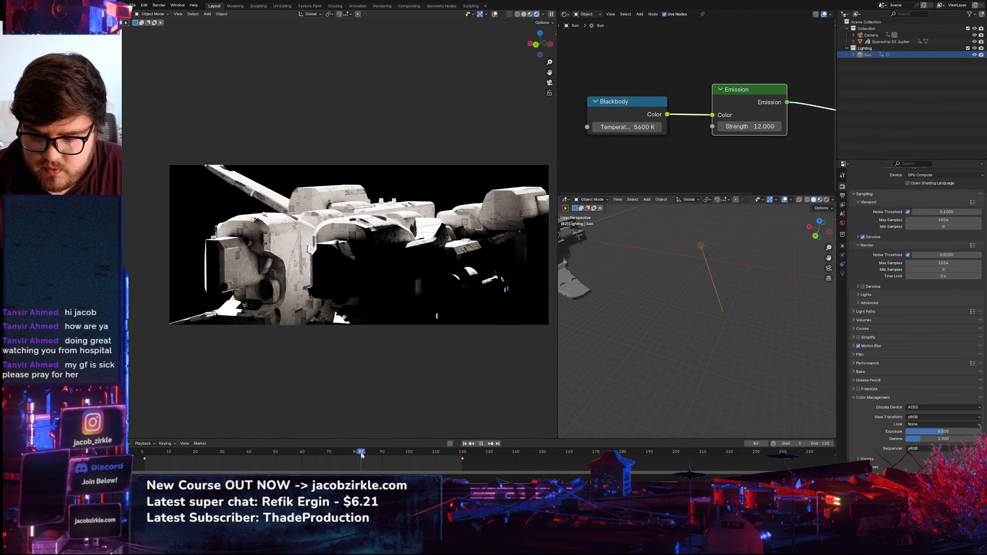
left_click_drag(189, 460, 425, 455)
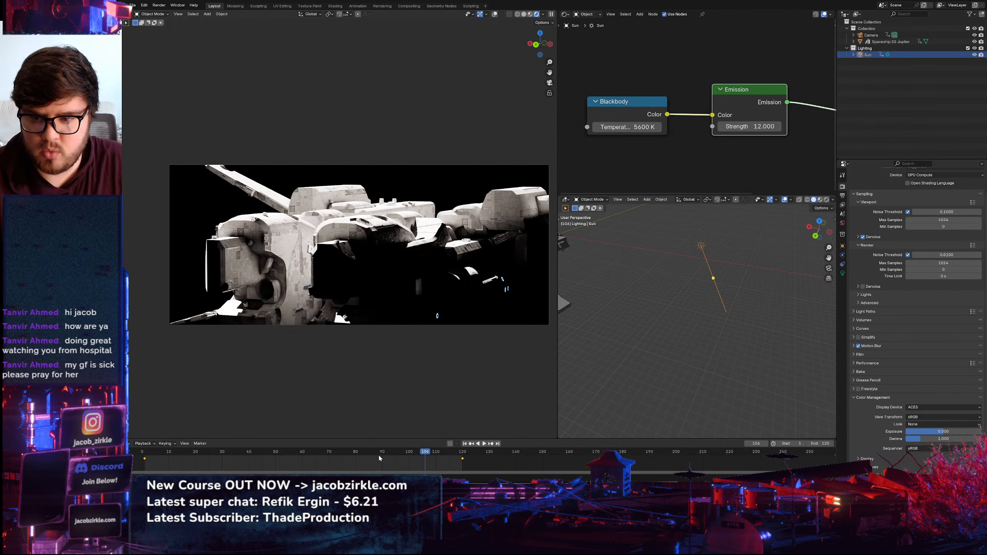
key("space")
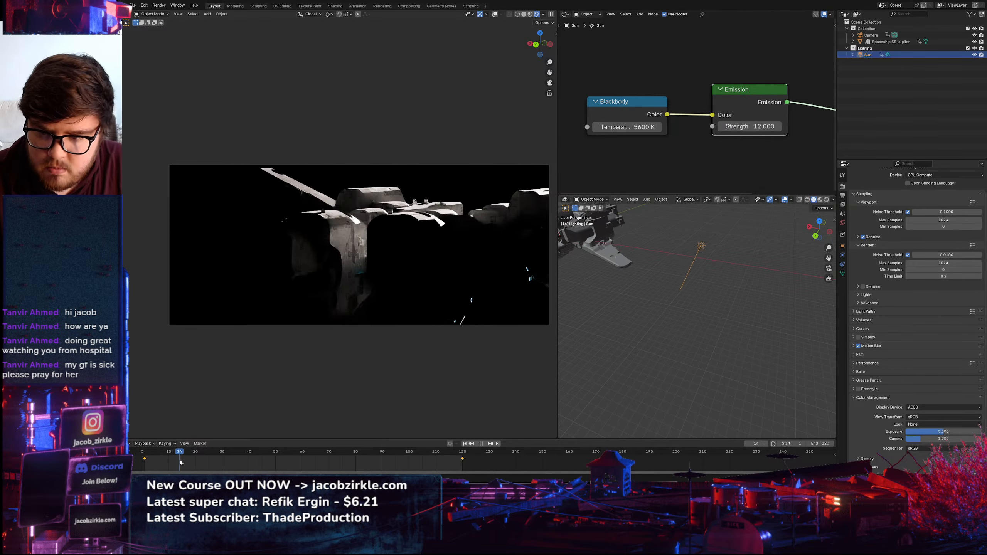
key("space")
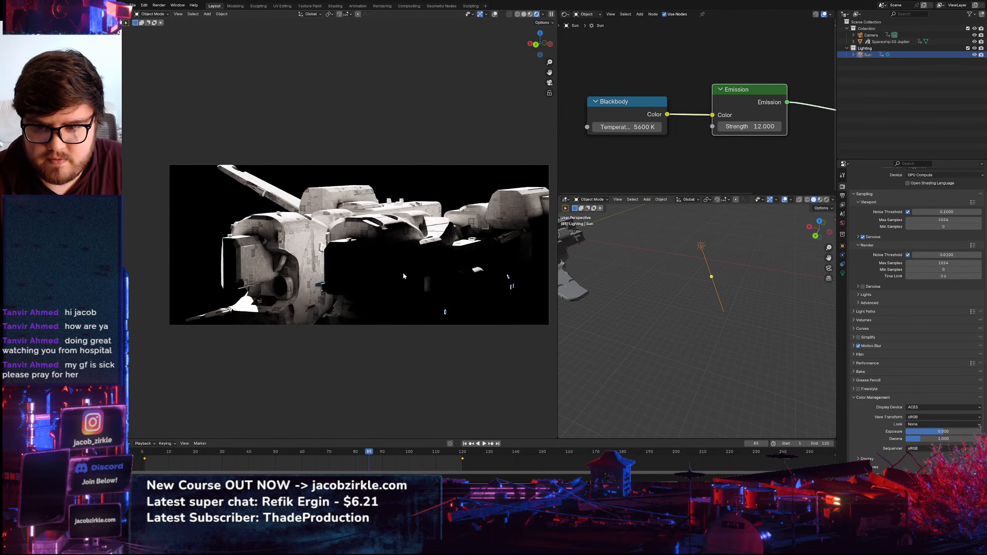
Switch the main viewport to solid shading, open the Compositing workspace and show the compositor's performance options
middle_click_drag(388, 265, 431, 259, "shift")
key("z")
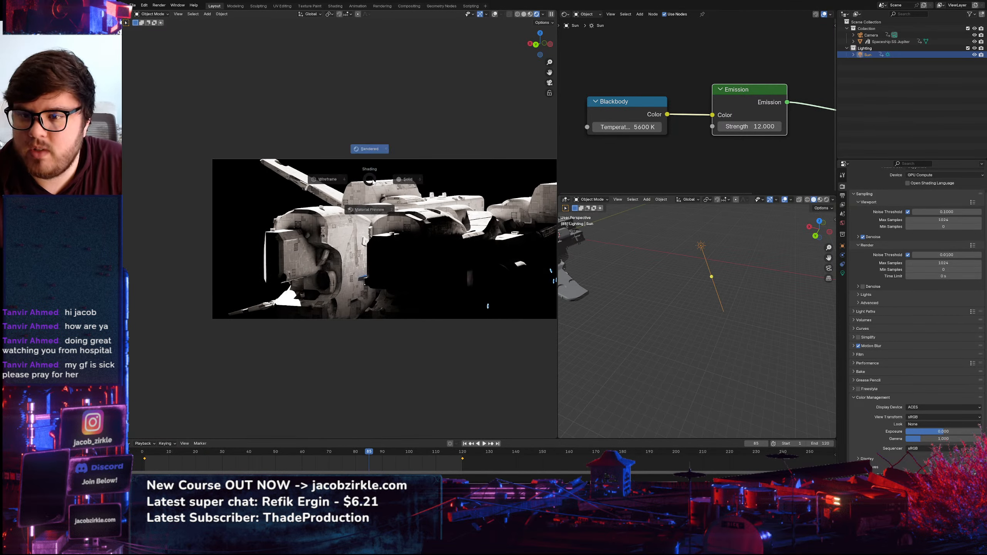
left_click(408, 180)
left_click(408, 6)
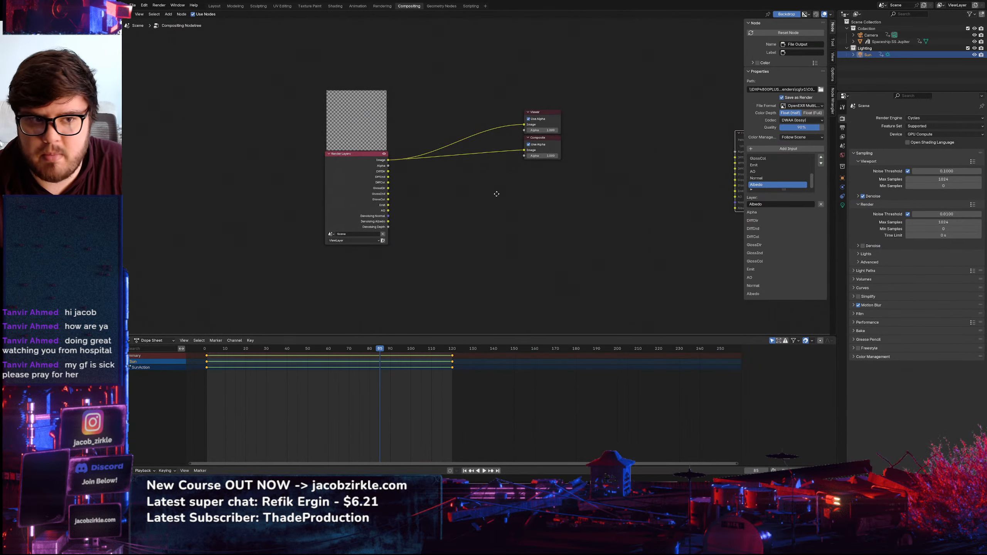
left_click(833, 74)
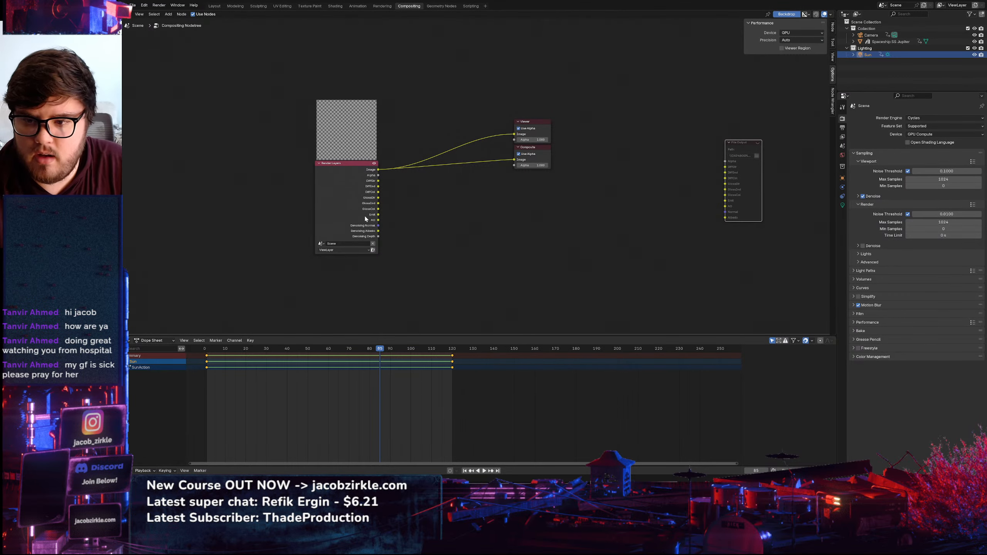
Move the Render Layers node farther from the output nodes, save the file and render frame 85 as a still image
left_click_drag(365, 219, 320, 222)
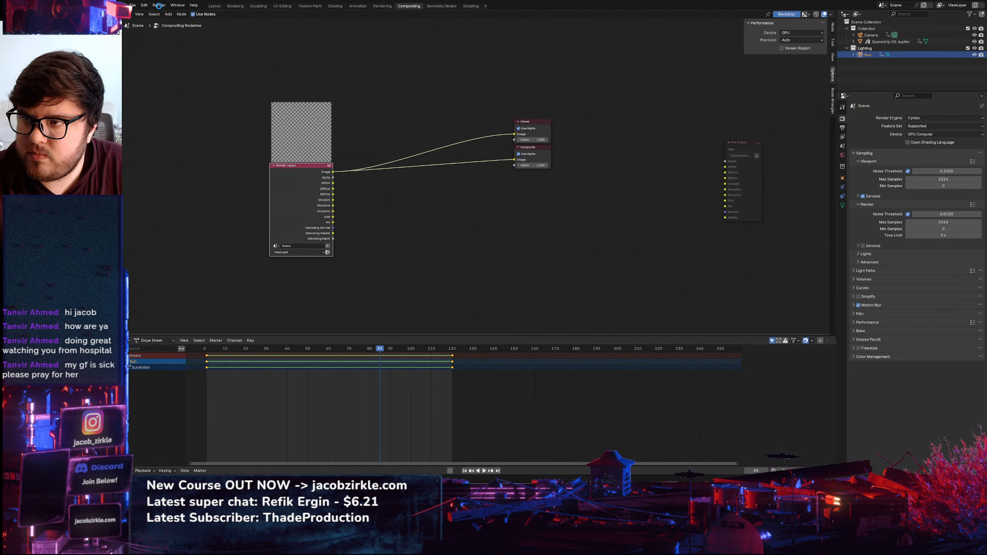
key("ctrl+s")
left_click(159, 5)
left_click(170, 14)
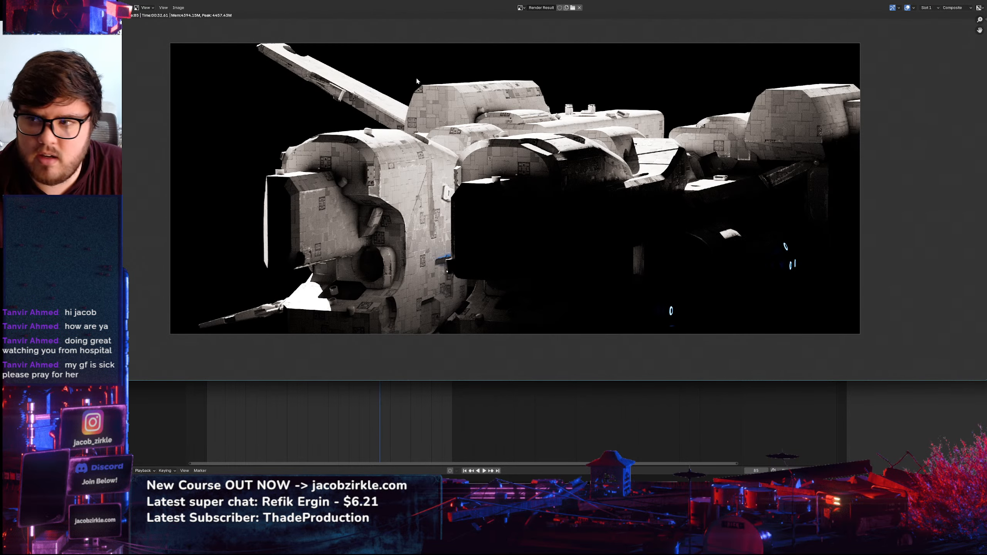
Close the render result and spread the Viewer and Composite nodes apart in the compositor
left_click(982, 2)
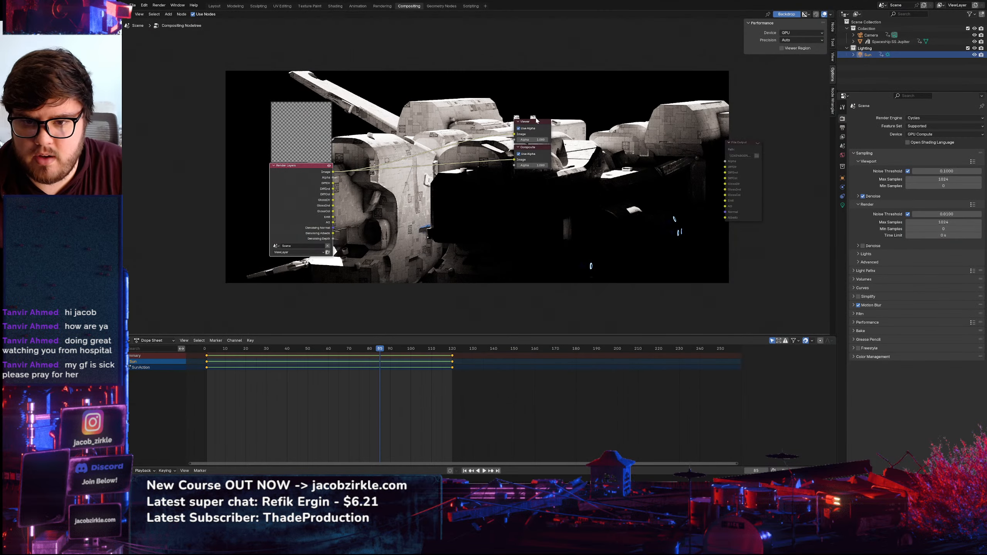
left_click_drag(536, 118, 559, 101)
left_click_drag(536, 148, 607, 157)
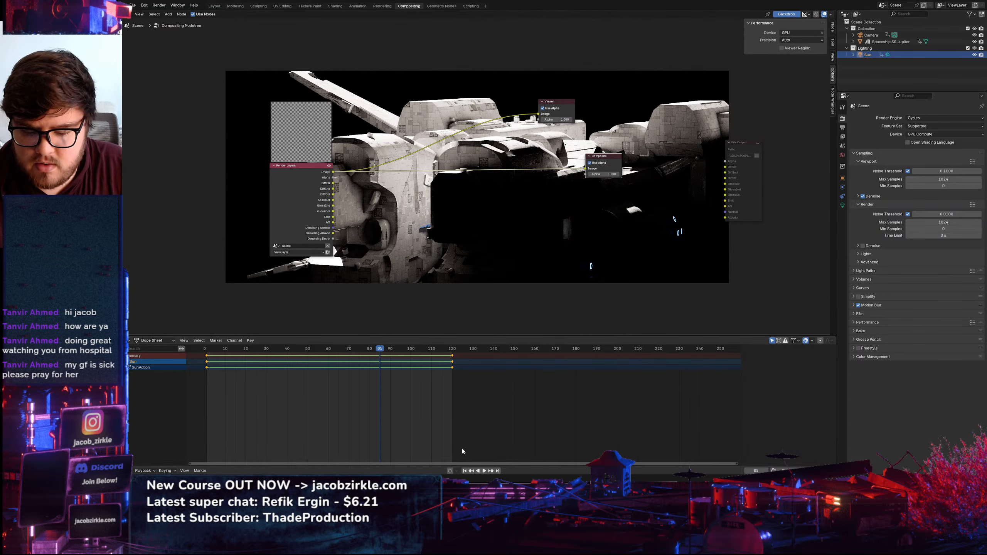
Switch to Firefox, search images for "blender cycles formula" and open the Blender Manual's passes diagram
key("alt+Tab")
left_click(372, 1)
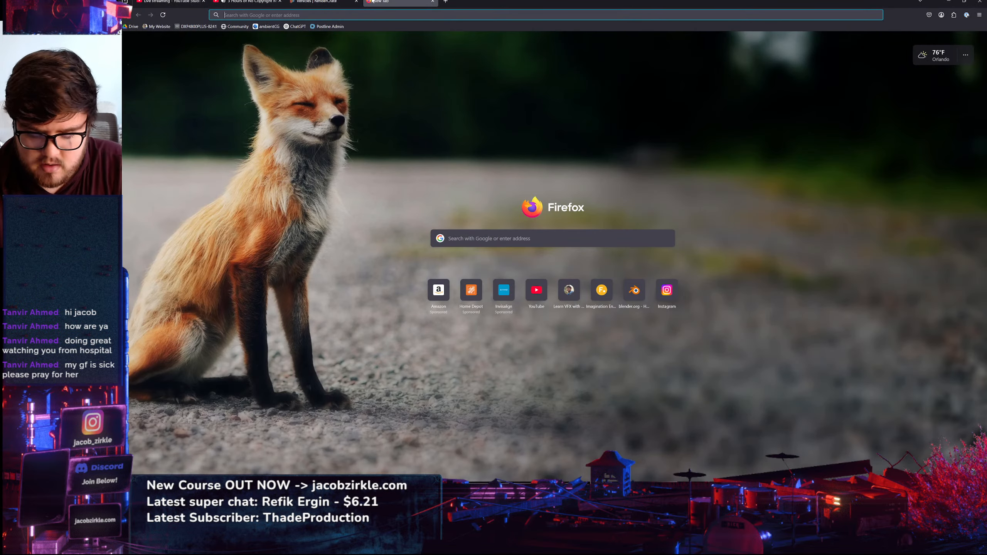
type("blender cycles ")
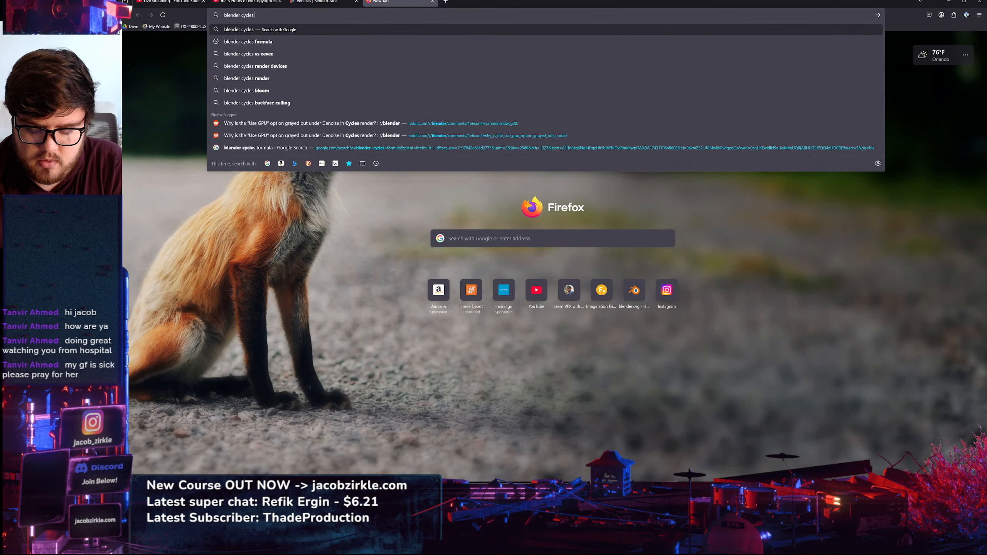
type("formula")
key("Return")
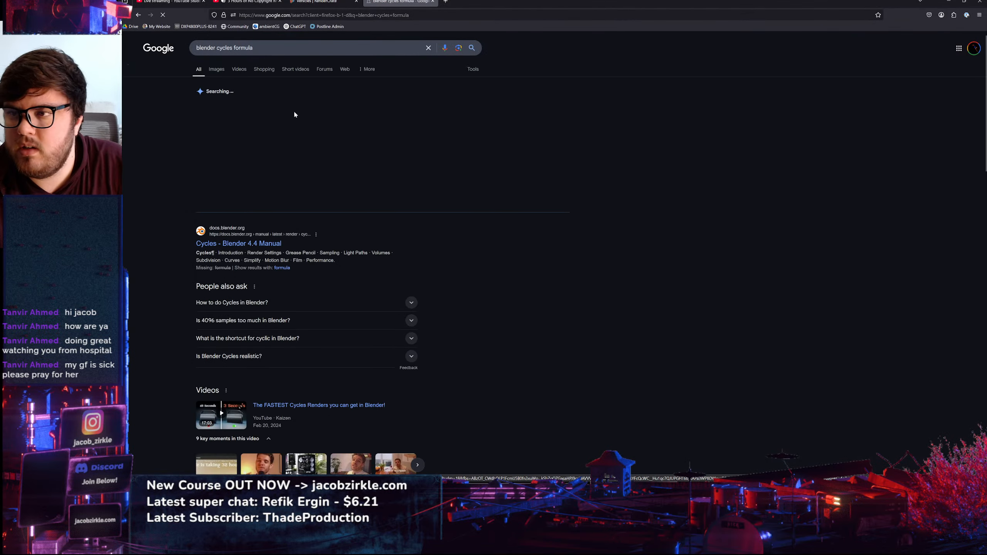
left_click(217, 69)
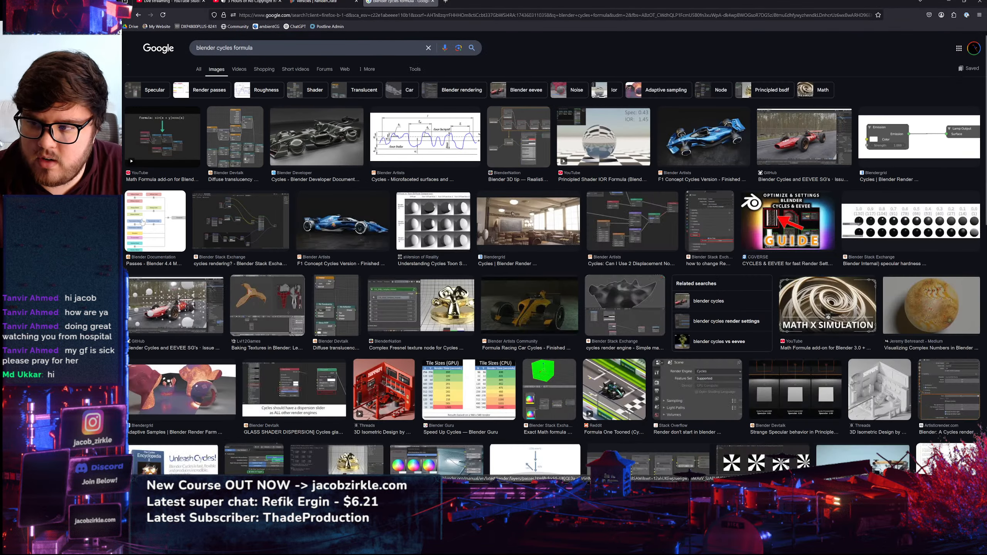
left_click(142, 223)
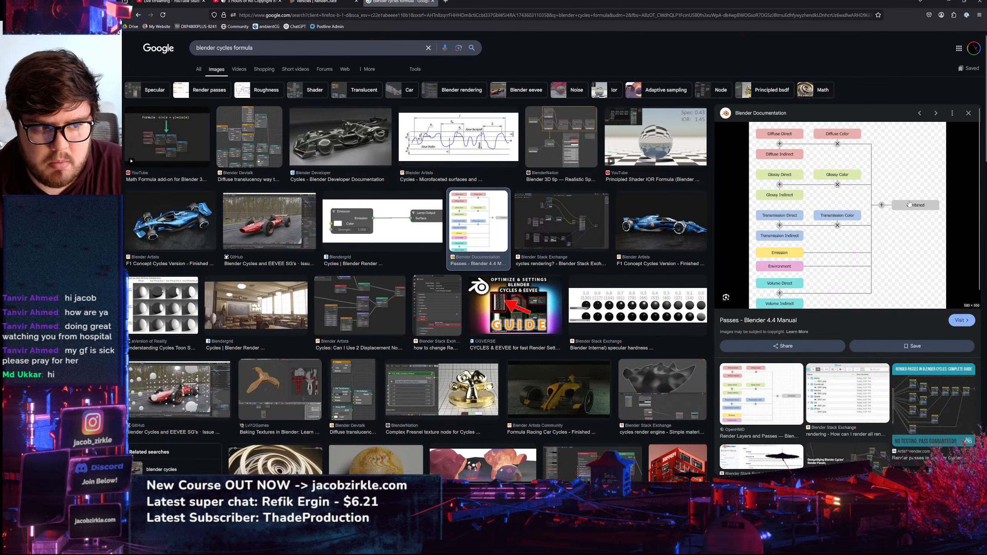
Switch back to Blender, preview the Render Layers output through the Viewer node and place the Viewer above the Composite link
left_click(949, 2)
left_click(330, 176, "ctrl+shift")
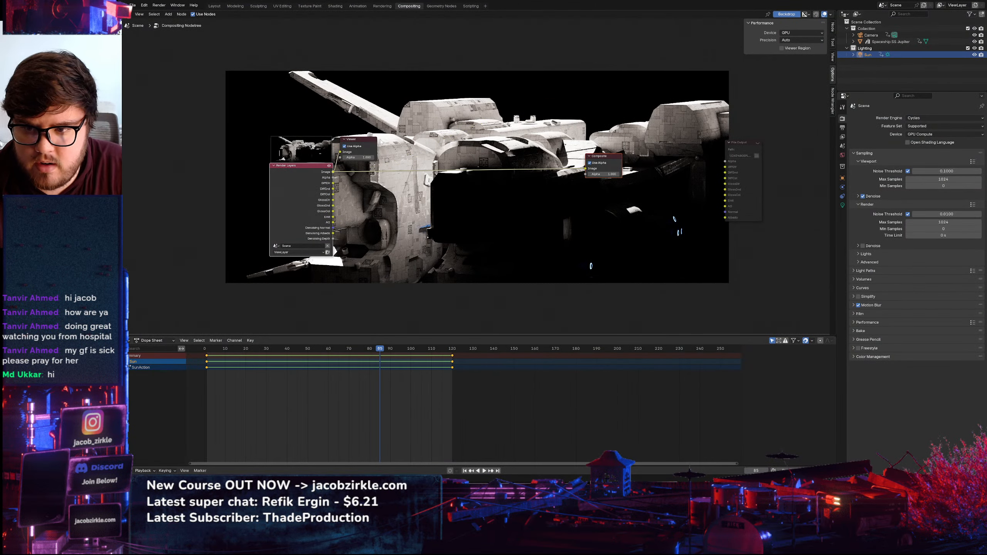
left_click_drag(366, 165, 546, 115)
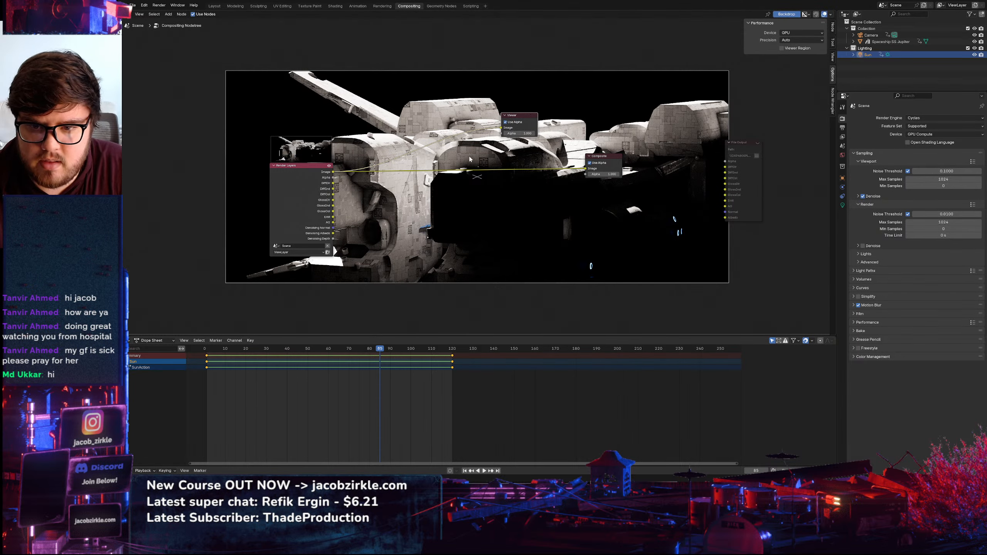
middle_click_drag(470, 159, 431, 154)
Check the passes diagram in Firefox, return to Blender and add a Mix Color node set to Add that combines DiffDir and DiffInd
left_click(433, 474)
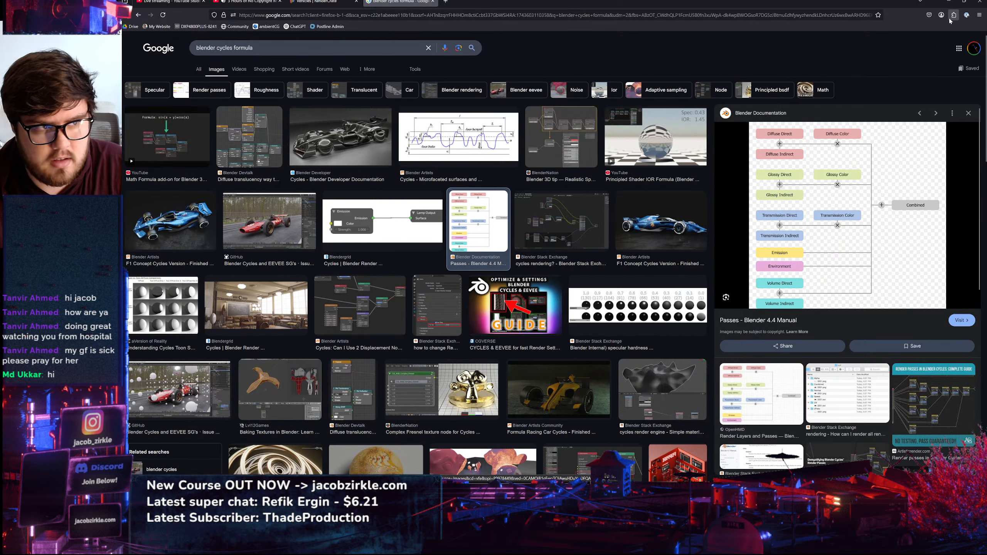
left_click(949, 1)
key("shift+a")
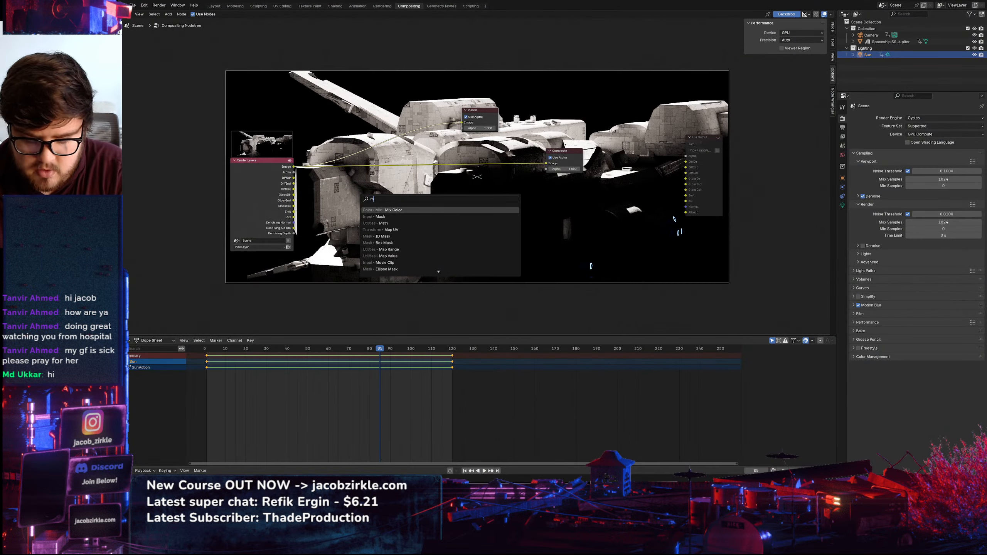
type("mix")
left_click(400, 210)
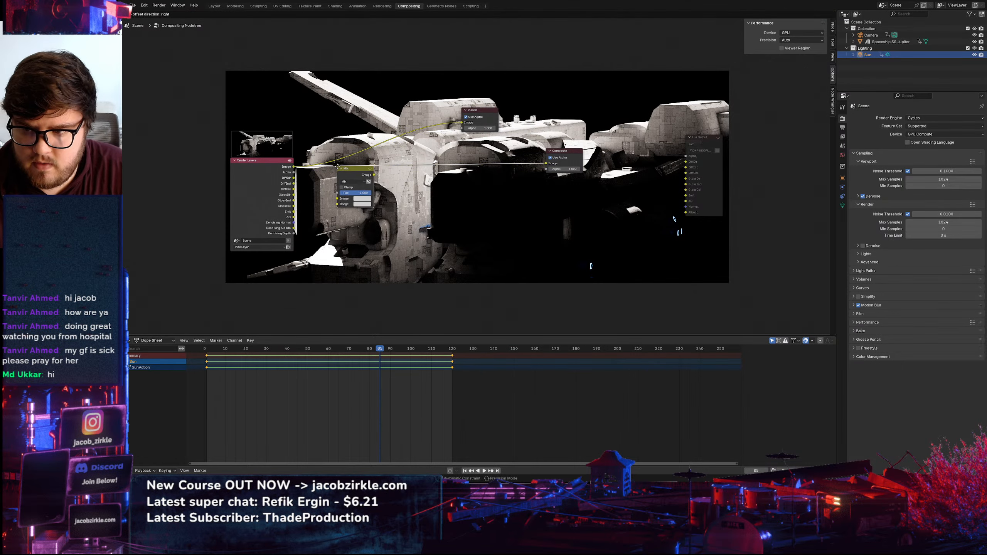
left_click(346, 175)
left_click_drag(294, 178, 342, 204)
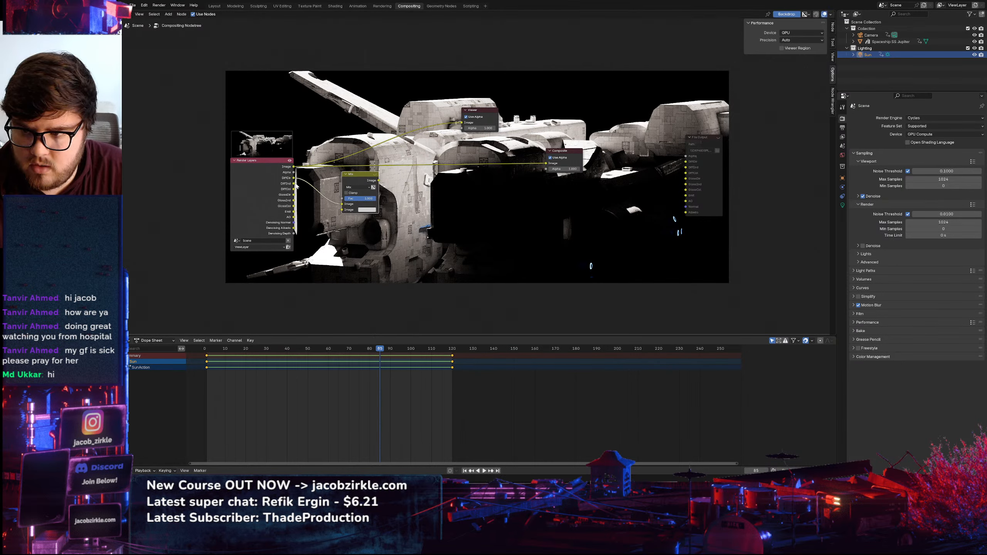
left_click_drag(293, 183, 343, 212)
left_click(357, 187)
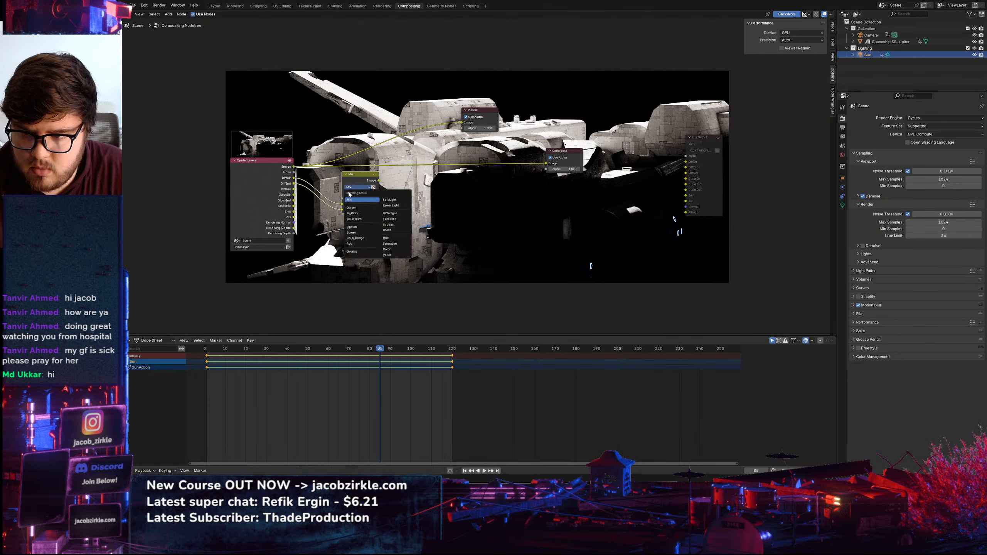
left_click(357, 243)
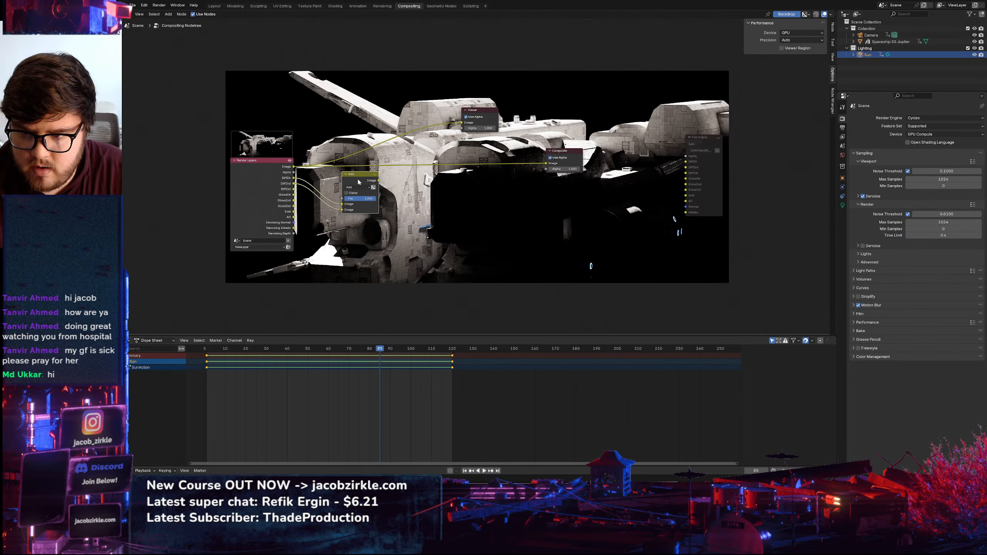
Recheck the passes diagram, duplicate the collapsed Add node as Multiply and use it to multiply the diffuse sum by DiffCol
key("alt+Tab")
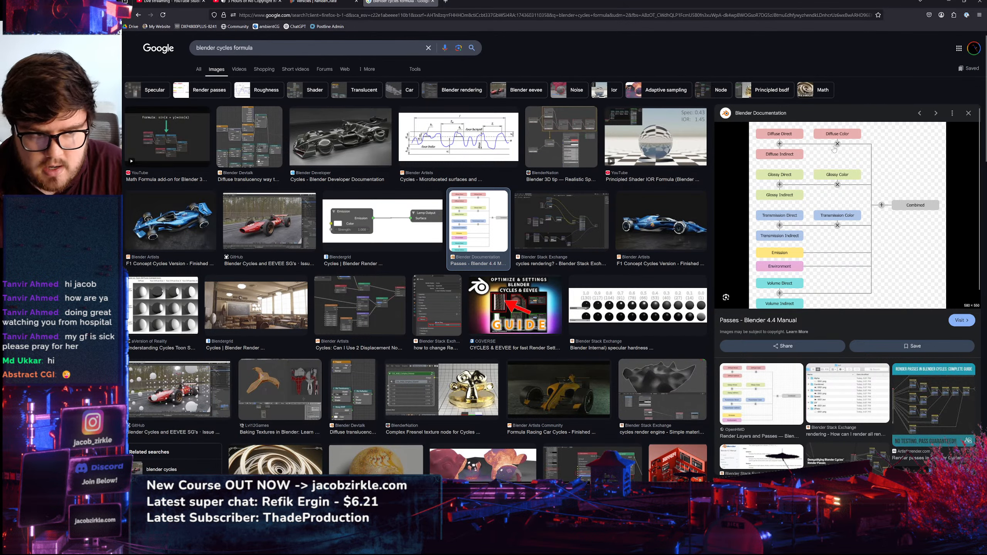
key("alt+Tab")
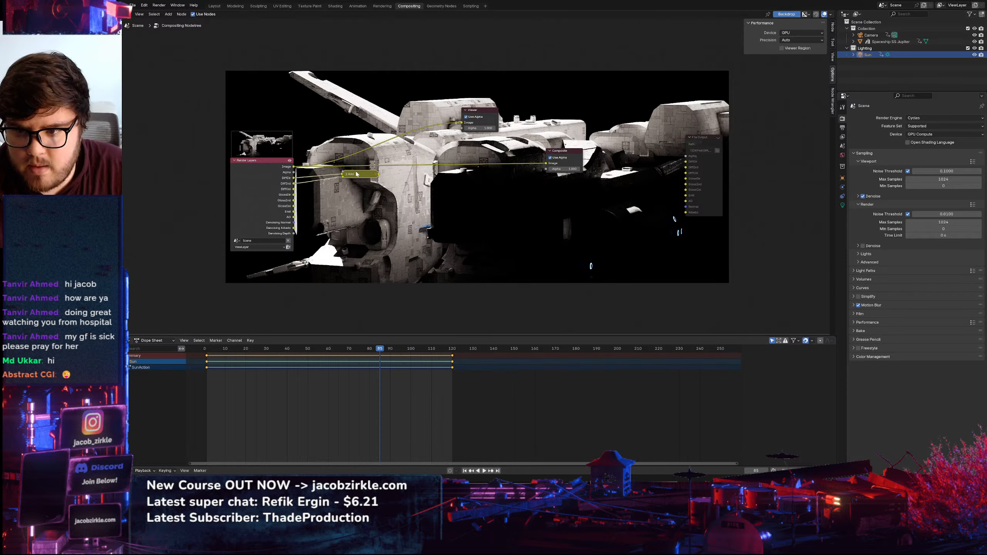
key("shift+d")
left_click(414, 184)
key("h")
left_click(415, 197)
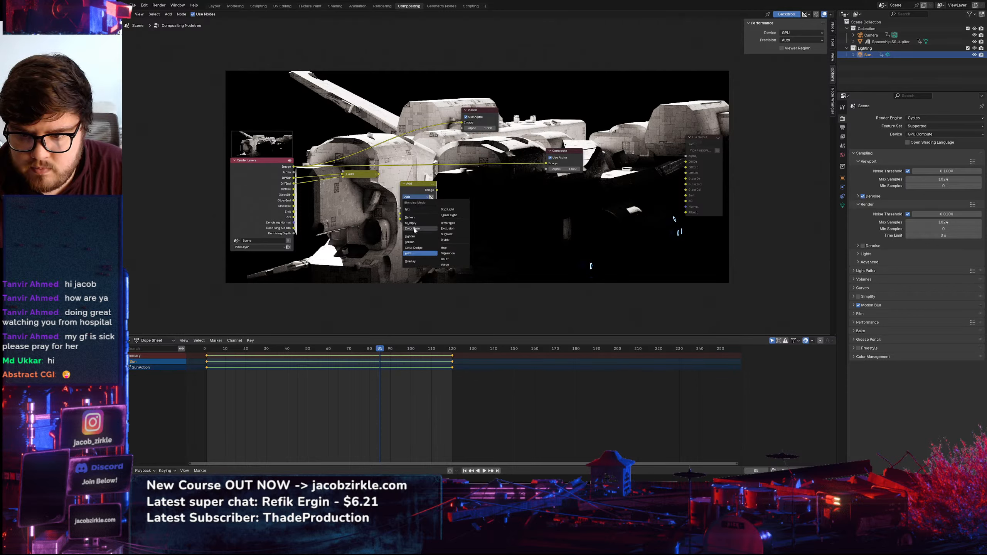
left_click(411, 223)
left_click(405, 184)
left_click_drag(401, 185, 378, 175)
left_click_drag(293, 188, 407, 189)
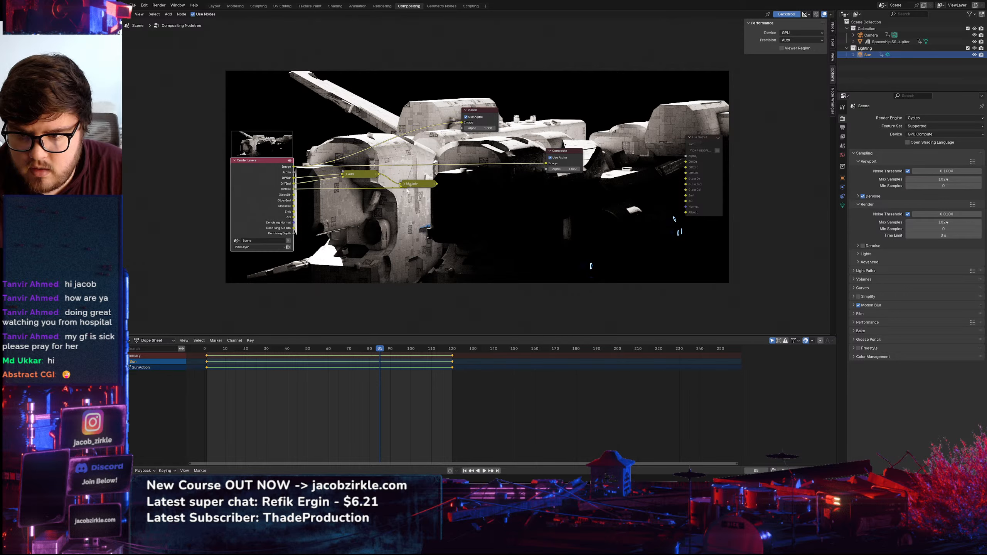
Switch to OBS, check the stream's audio mixer and minimize it to return to Blender
left_click(538, 474)
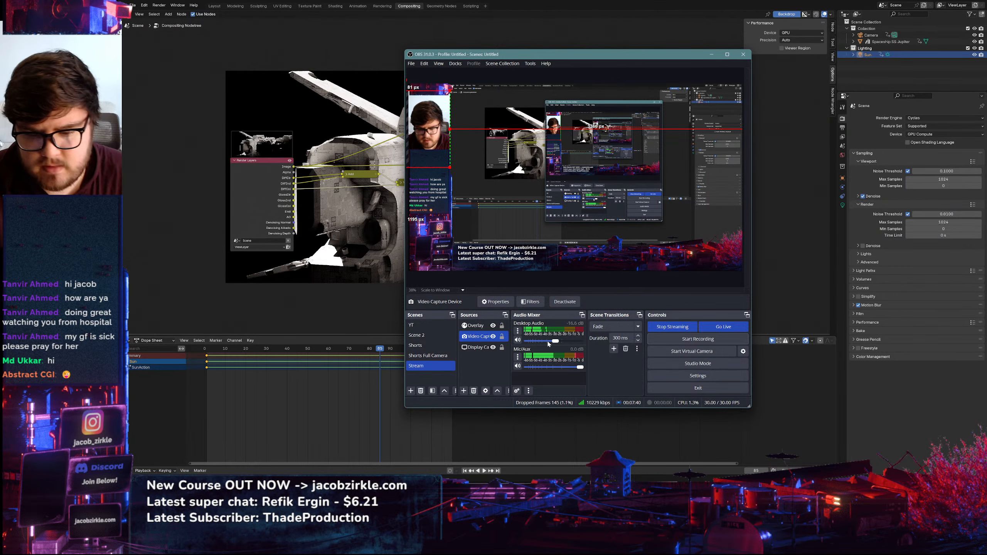
left_click(711, 55)
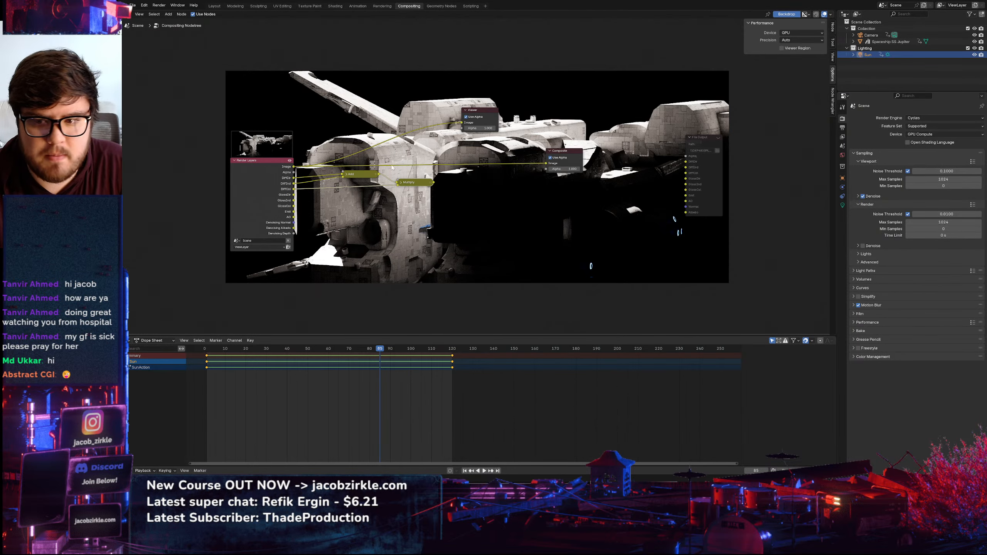
Compare the diffuse Multiply result with the Render Layers output in the Viewer, leaving the Multiply node connected to it
middle_click_drag(404, 198, 445, 201)
left_click_drag(532, 117, 629, 182)
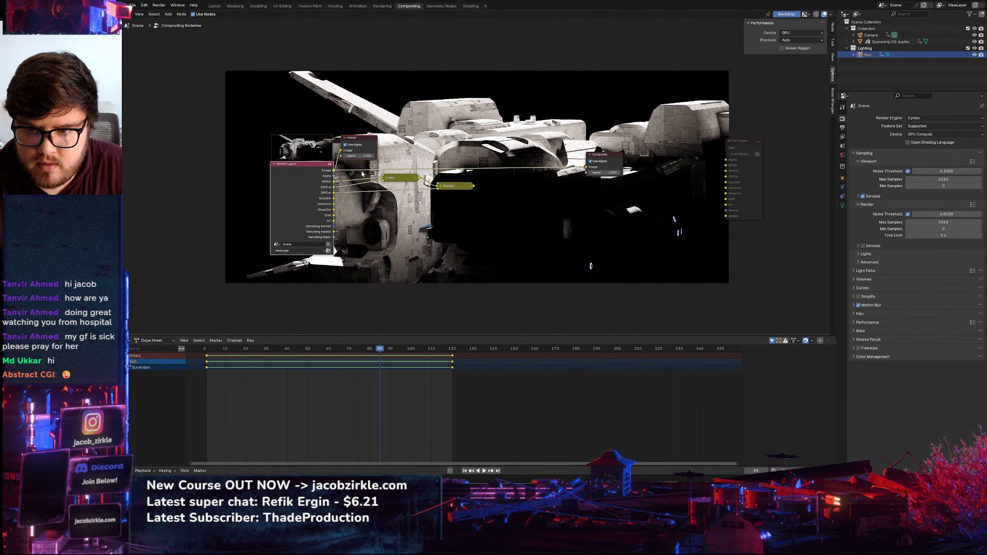
left_click(456, 187, "ctrl+shift")
left_click(332, 174, "ctrl+shift")
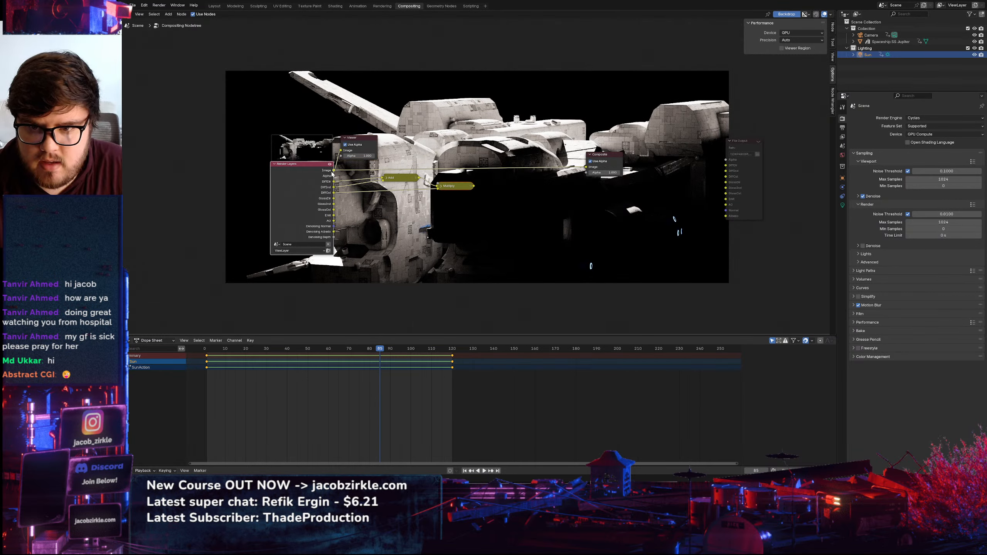
left_click(447, 186, "ctrl+shift")
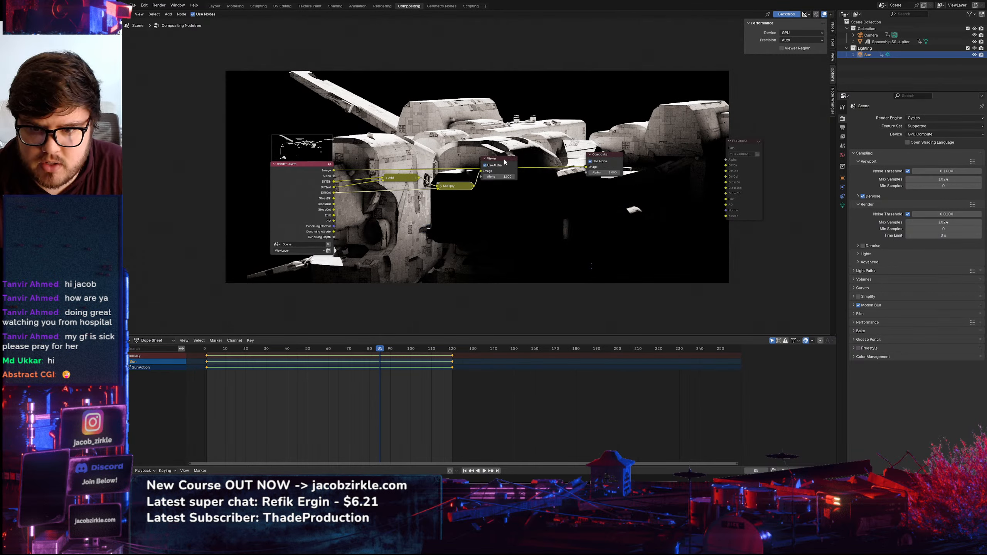
Duplicate the Add and Multiply pair for GlossDir, GlossInd and GlossCol, and preview the glossy result in the Viewer
key("shift+d")
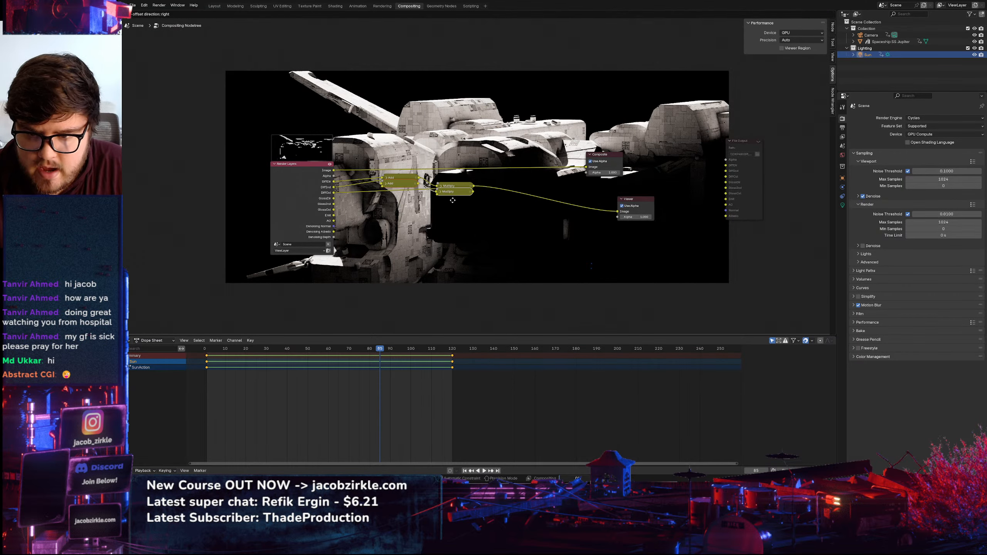
left_click(452, 218)
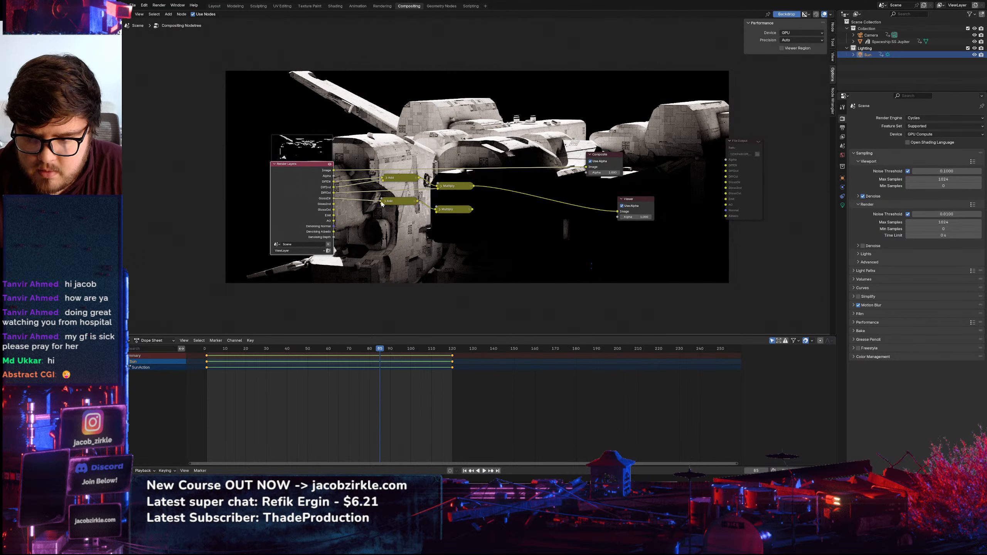
left_click_drag(333, 210, 437, 211)
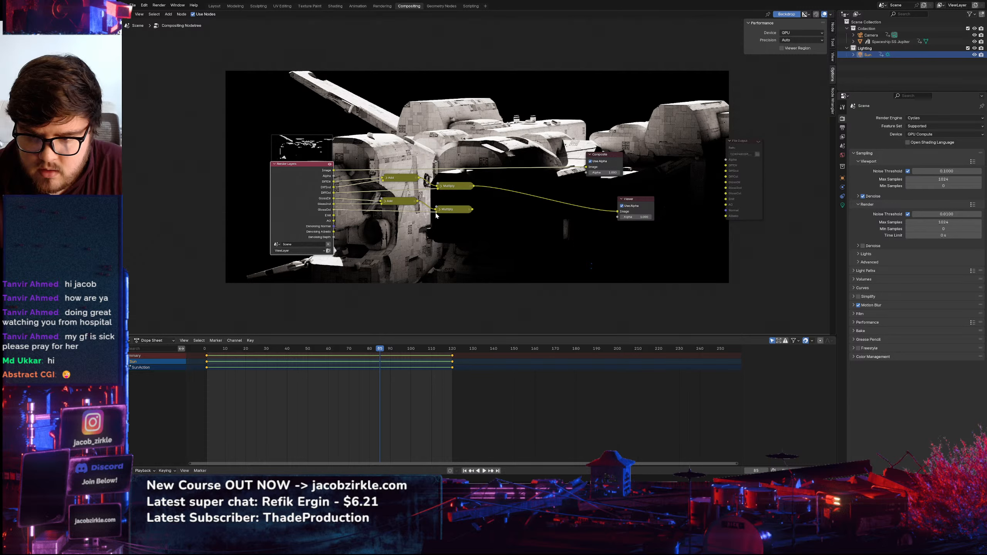
left_click(458, 213, "ctrl+shift")
left_click_drag(511, 181, 588, 219)
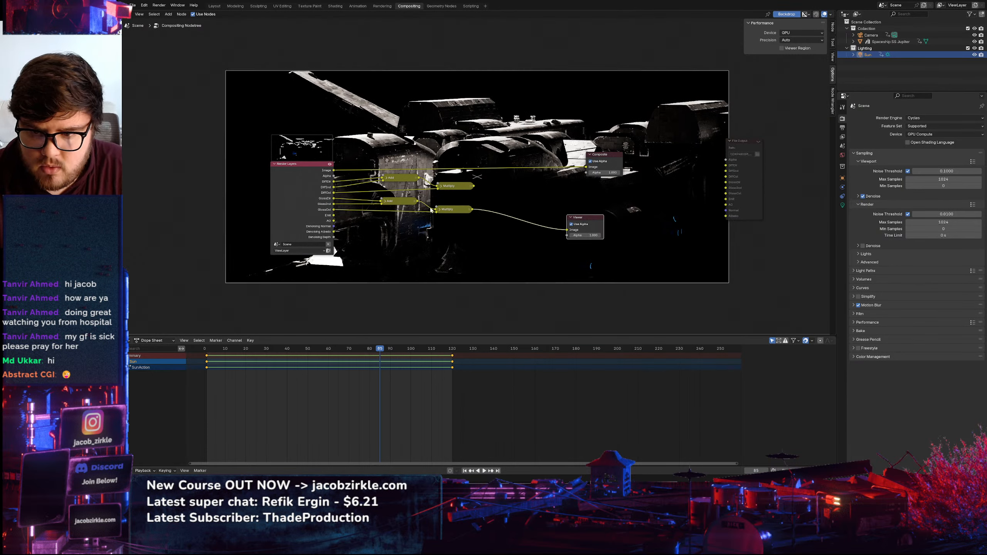
Duplicate an Add node after the glossy Multiply, feed it the Emit pass, preview it and move the Viewer clear
key("shift+d")
left_click(509, 213)
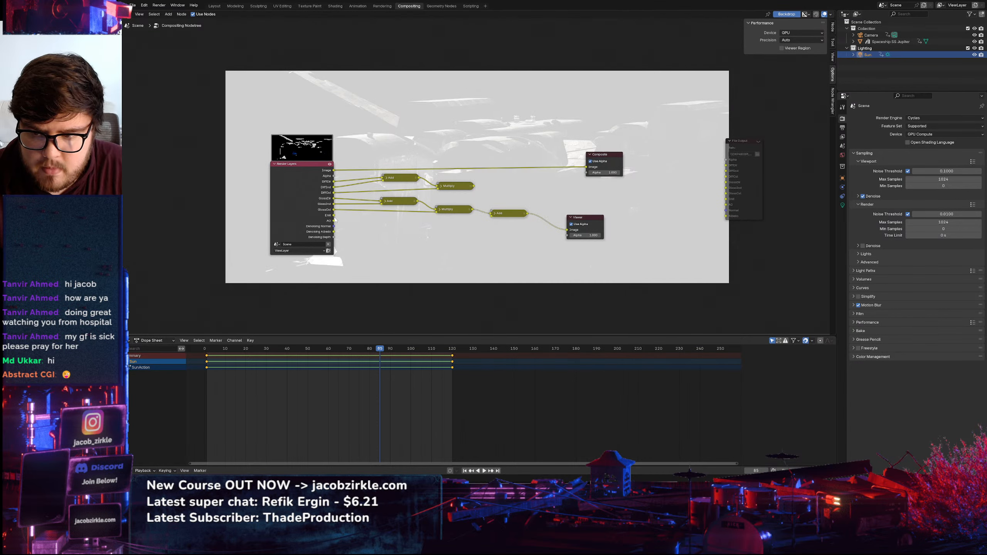
left_click_drag(334, 216, 492, 215)
left_click(520, 214, "ctrl+shift")
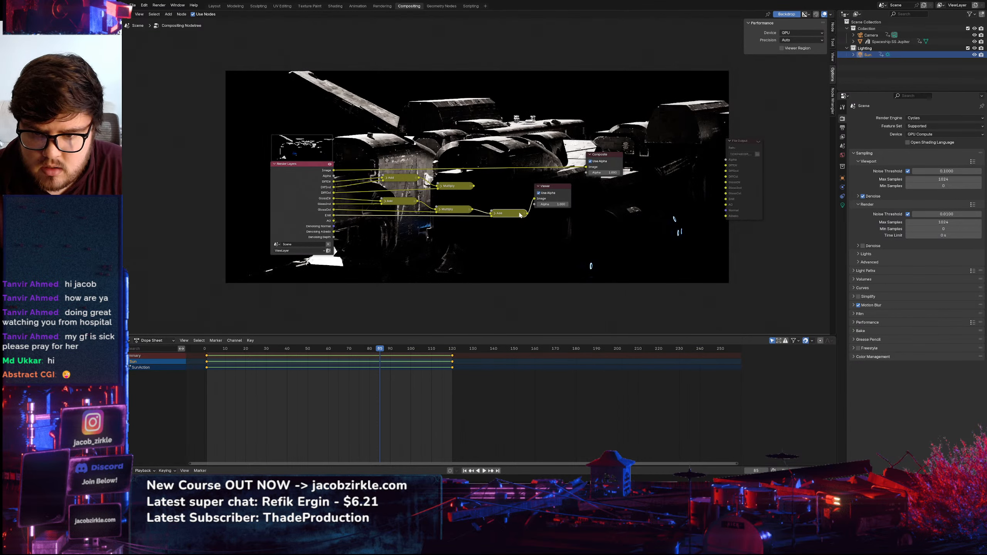
left_click_drag(551, 189, 606, 237)
Combine the diffuse and glossy Multiply nodes with another Add node ahead of the Emit Add, and preview the full sum
mouse_move(494, 215)
left_mouse_down()
mouse_move(533, 211)
mouse_move(495, 199)
left_mouse_up()
key("shift+d")
left_click(500, 212)
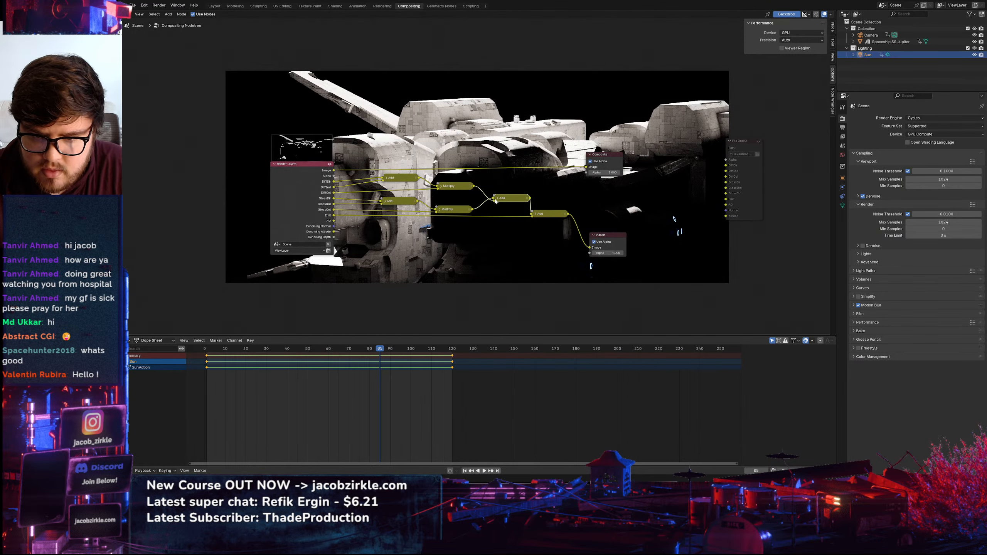
left_click(505, 199, "ctrl+shift")
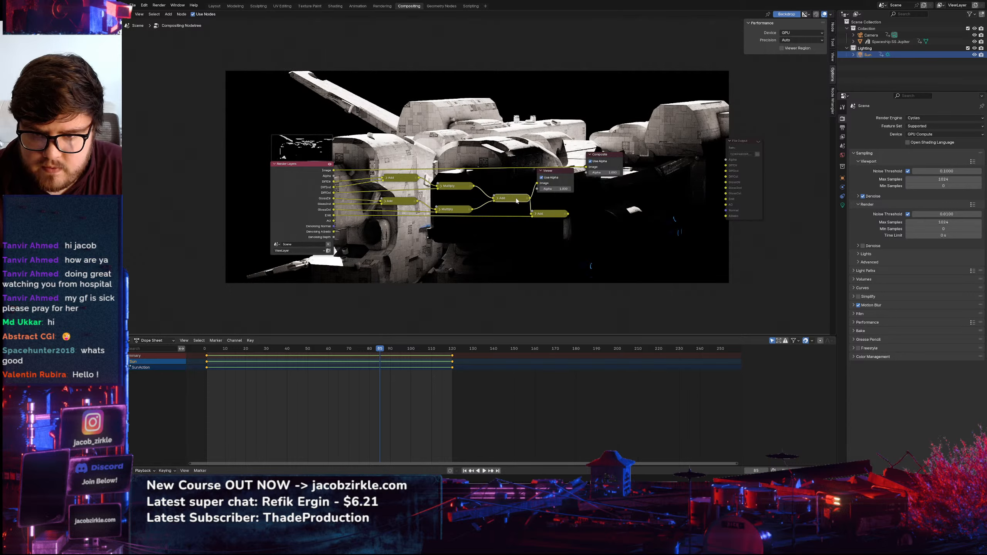
left_click(551, 215, "ctrl+shift")
left_click_drag(597, 192, 643, 221)
key("Home")
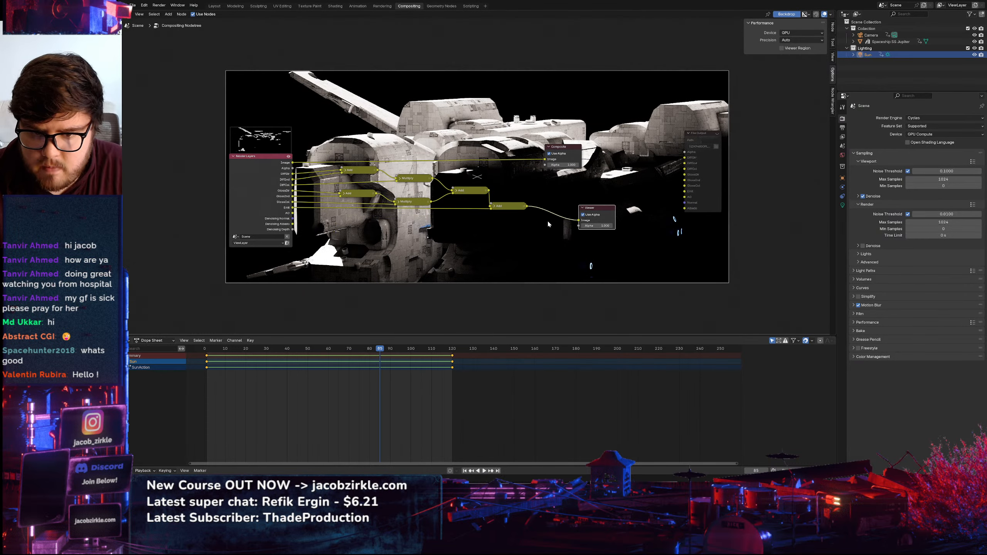
Insert a Denoise node between the final Add and the Viewer, and connect the Denoising Normal and Denoising Albedo passes
key("shift+a")
type("denoise")
key("Return")
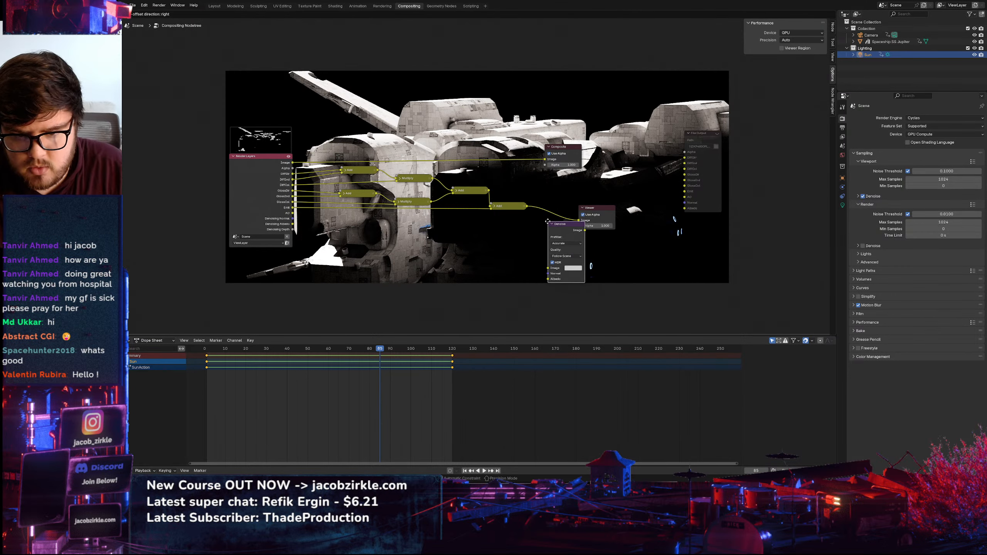
left_click(574, 236)
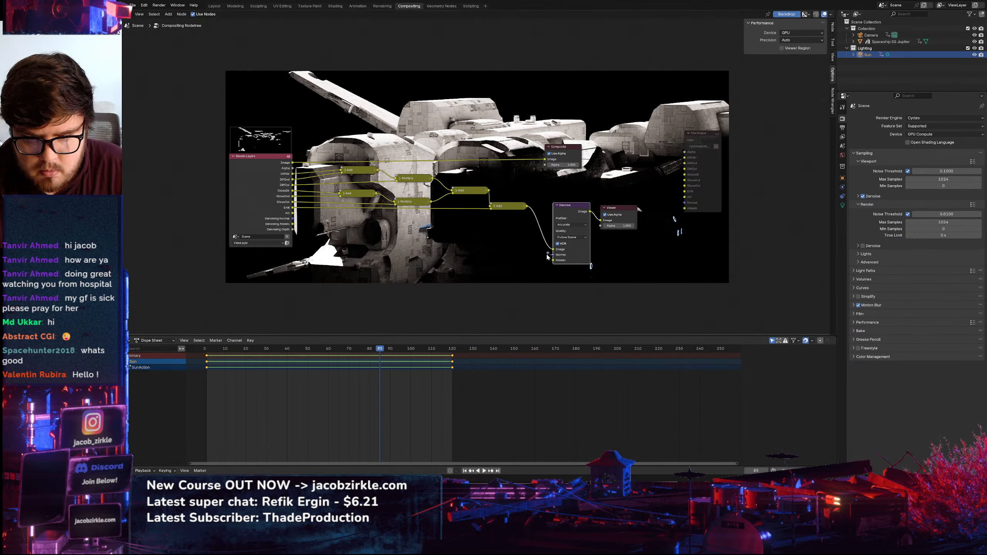
mouse_move(553, 255)
left_mouse_down()
mouse_move(315, 231)
mouse_move(293, 218)
mouse_move(553, 260)
left_mouse_up()
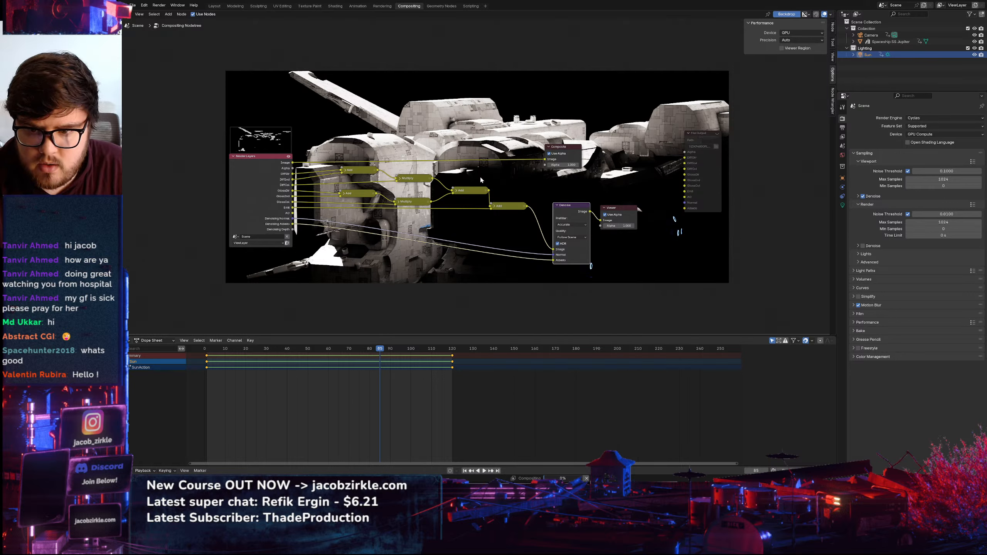
Review the passes diagram in Firefox, return to Blender, realign the diffuse-glossy Add node and move the Composite node farther along
middle_click_drag(440, 190, 548, 201)
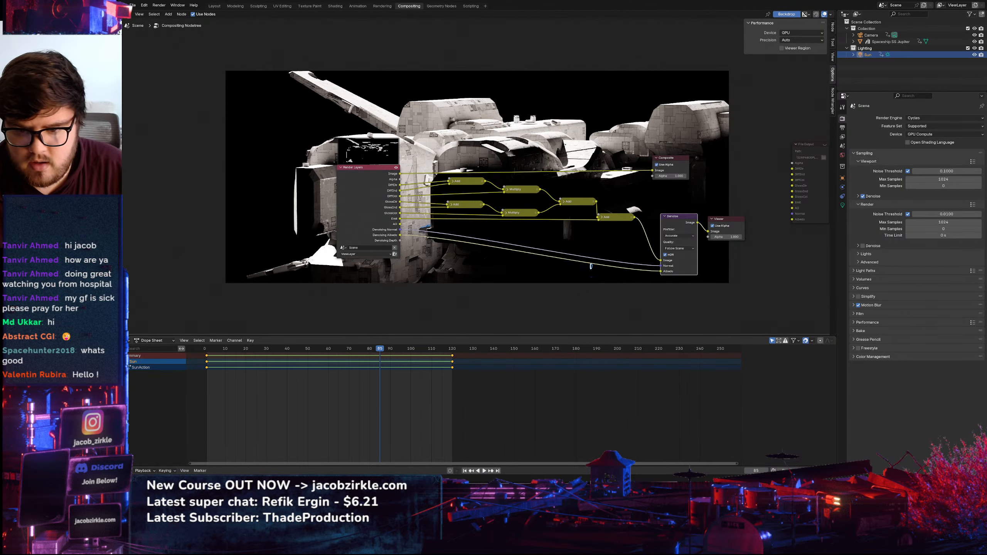
key("alt+Tab")
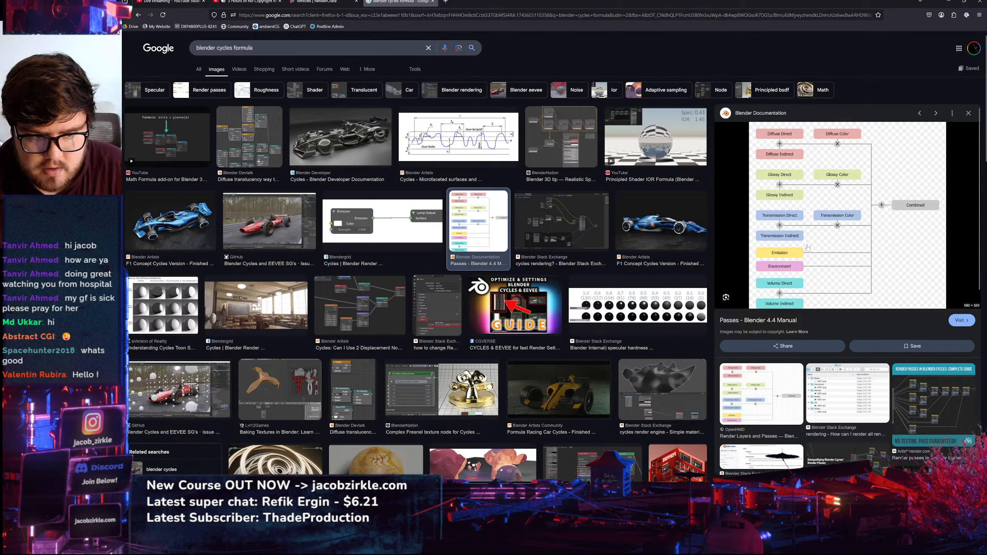
key("alt+Tab")
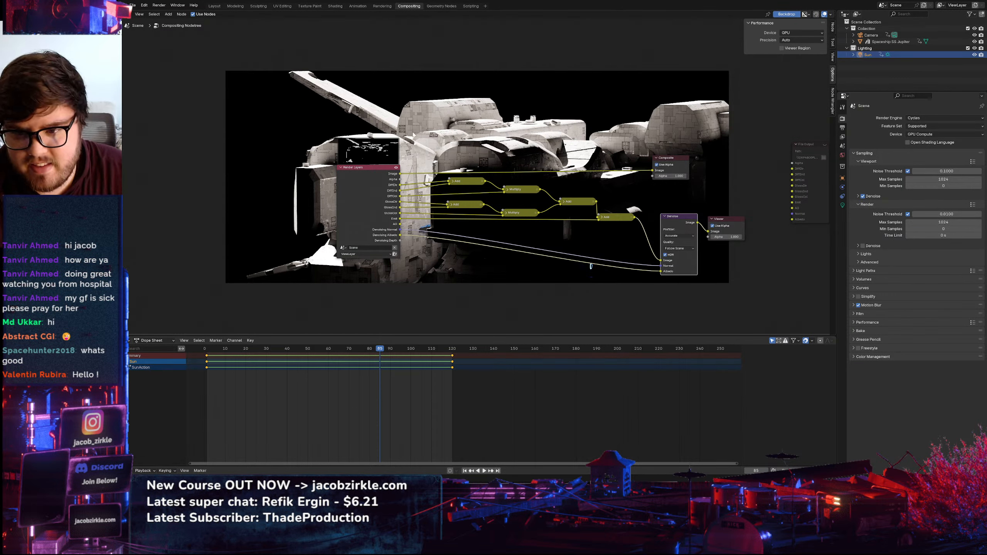
middle_click_drag(566, 202, 600, 194)
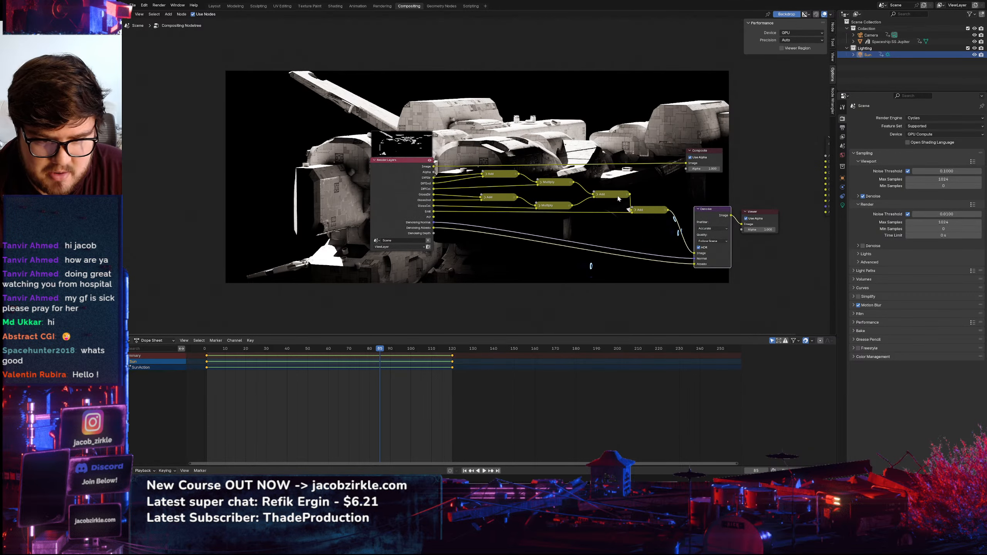
left_click_drag(599, 196, 604, 186)
middle_click_drag(626, 231, 590, 240)
left_click_drag(669, 159, 739, 152)
middle_click_drag(708, 215, 726, 231)
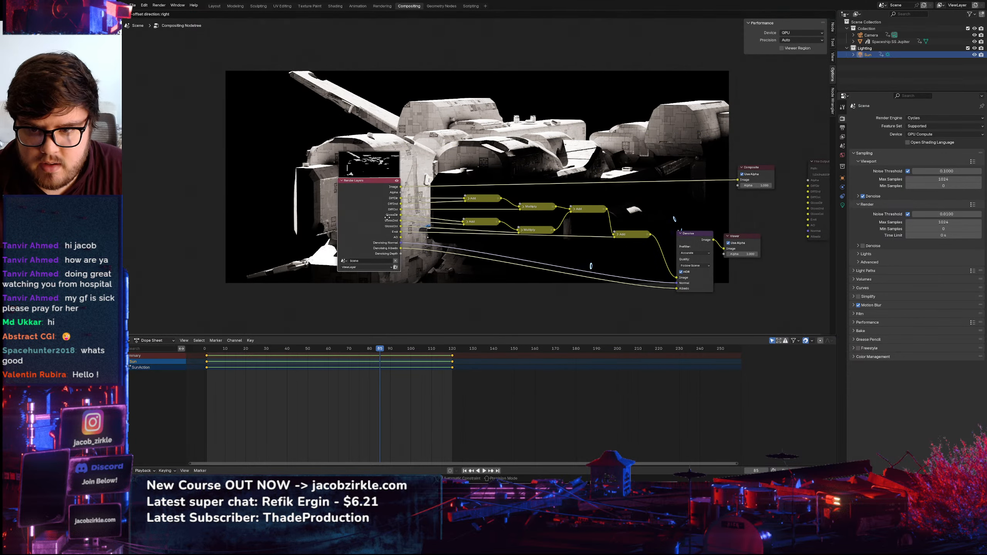
Add an RGB Curves node and place it below the pass-combining nodes
scroll(523, 200, "up", 1)
key("shift+a")
left_click(522, 201)
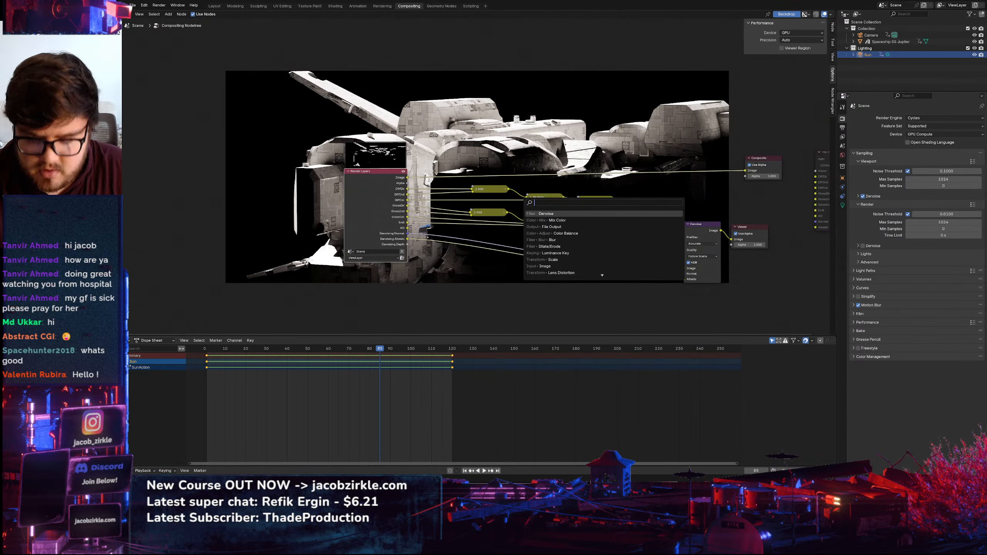
type("rgb")
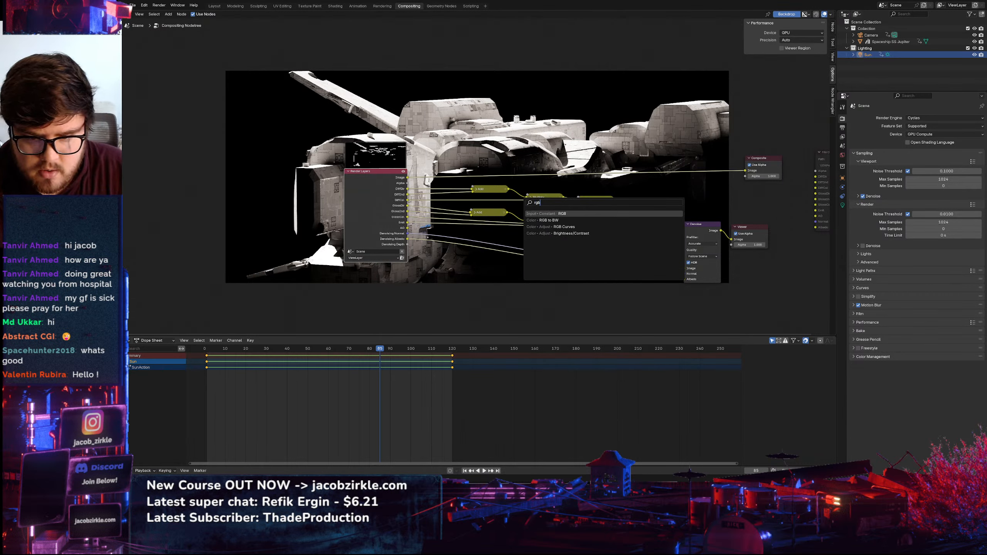
left_click(552, 227)
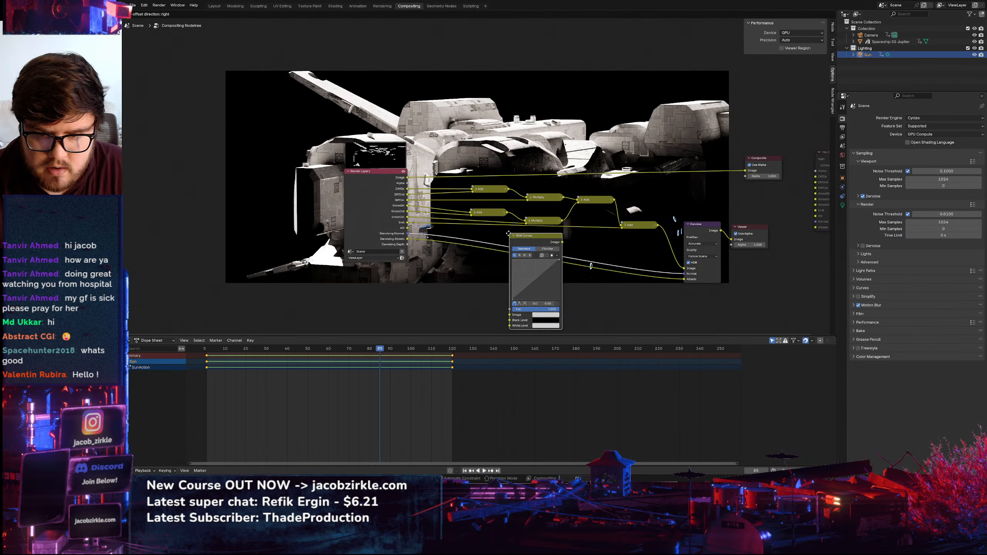
left_click(437, 271)
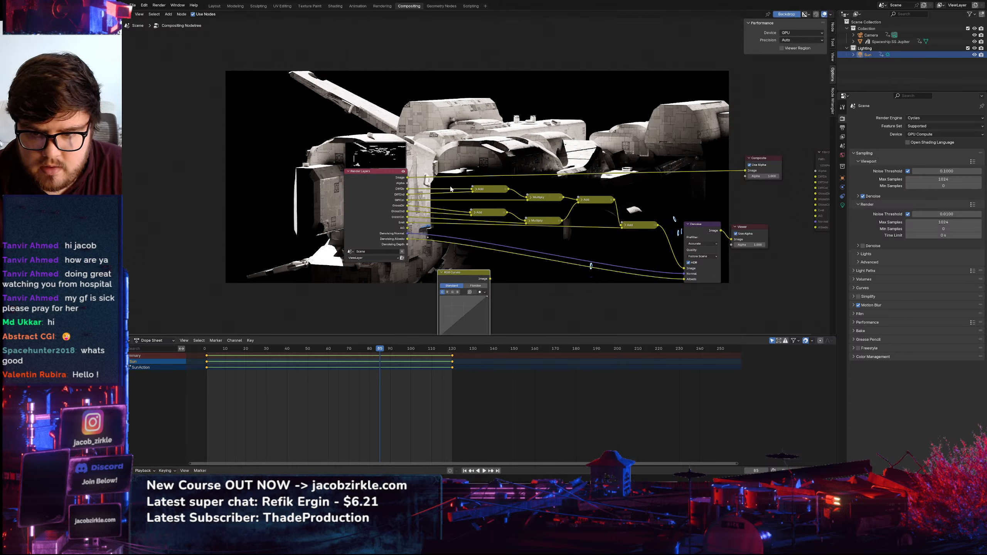
Preview individual render passes from the Render Layers node, ending on the indirect diffuse pass
left_click(406, 189, "ctrl+shift")
left_click(406, 195, "ctrl+shift")
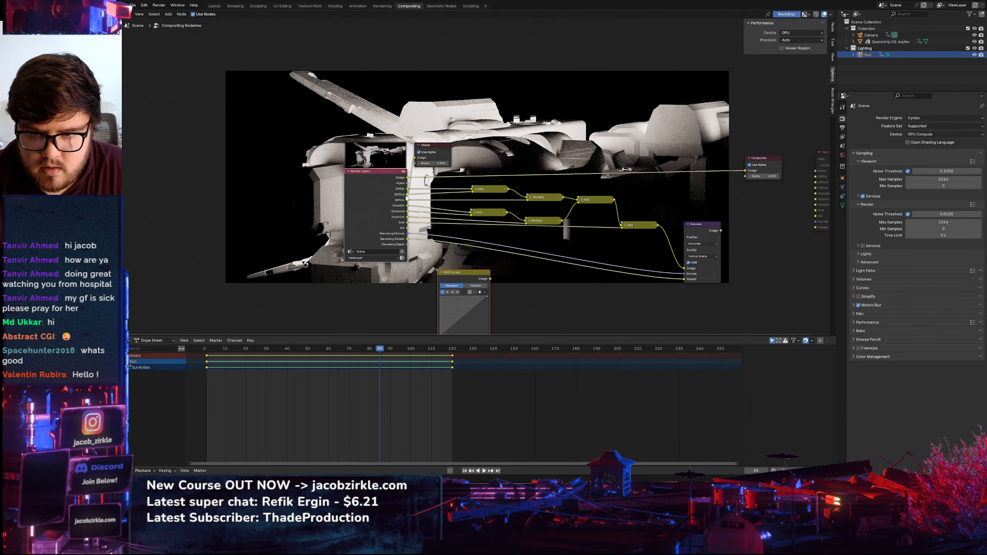
left_click(406, 204, "ctrl+shift")
left_click(407, 200, "ctrl+shift")
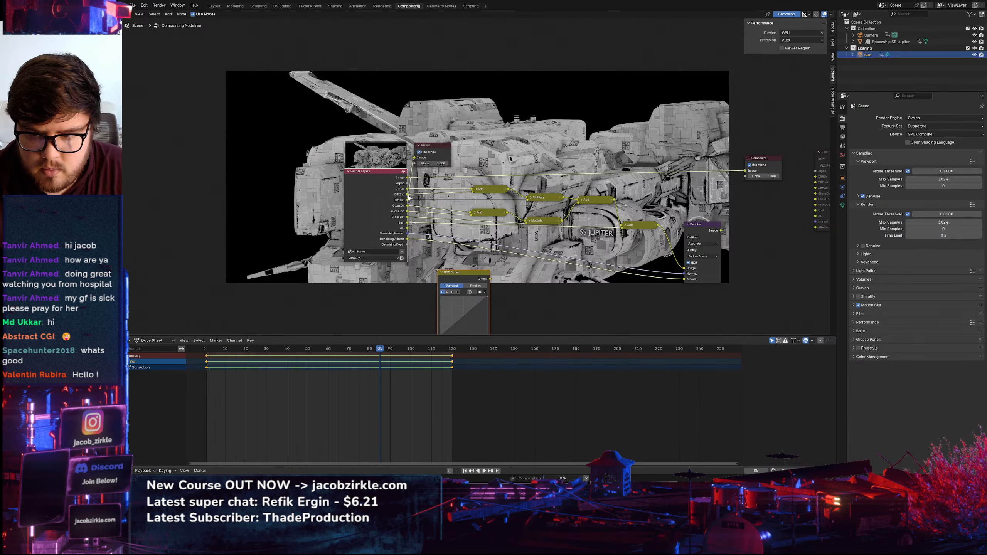
left_click(408, 196, "ctrl+shift")
Insert the RGB Curves node between the indirect diffuse pass and the diffuse Add node
left_click_drag(456, 280, 430, 232)
left_click(522, 293)
left_click(450, 277)
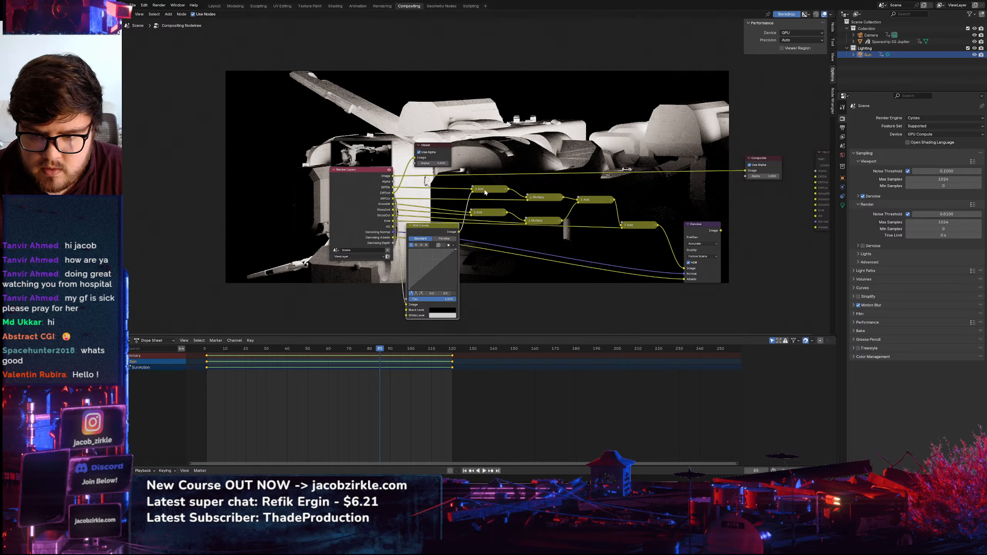
Space the Render Layers and Composite nodes farther apart and feed the Composite node from the Denoise output
left_click_drag(364, 192, 294, 207)
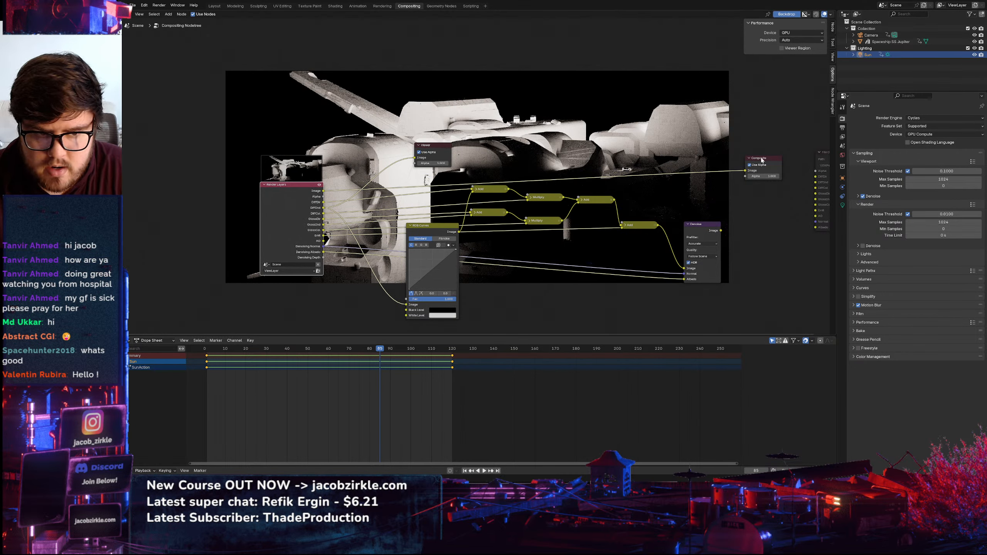
mouse_move(761, 158)
left_mouse_down()
mouse_move(329, 106)
mouse_move(550, 118)
mouse_move(775, 166)
left_mouse_up()
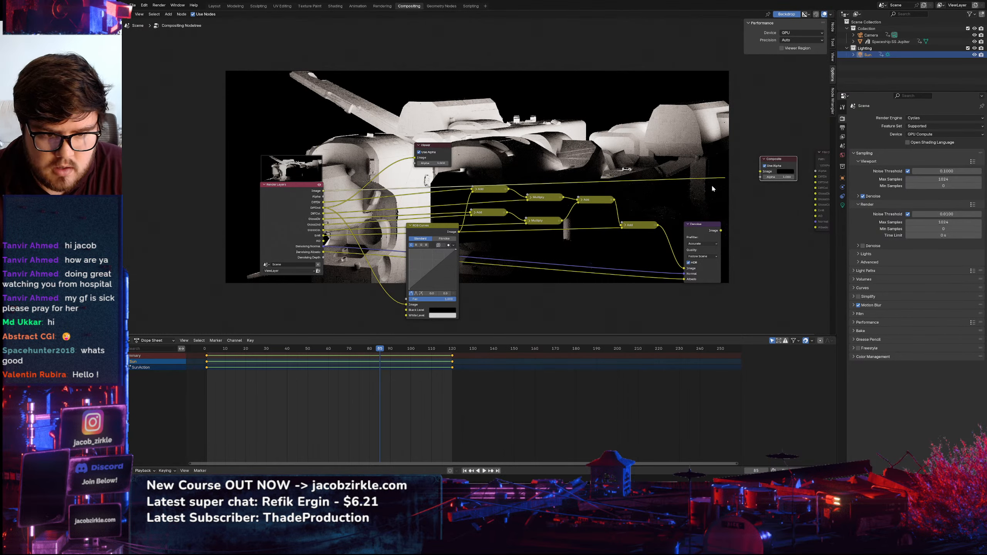
left_click_drag(721, 230, 760, 171)
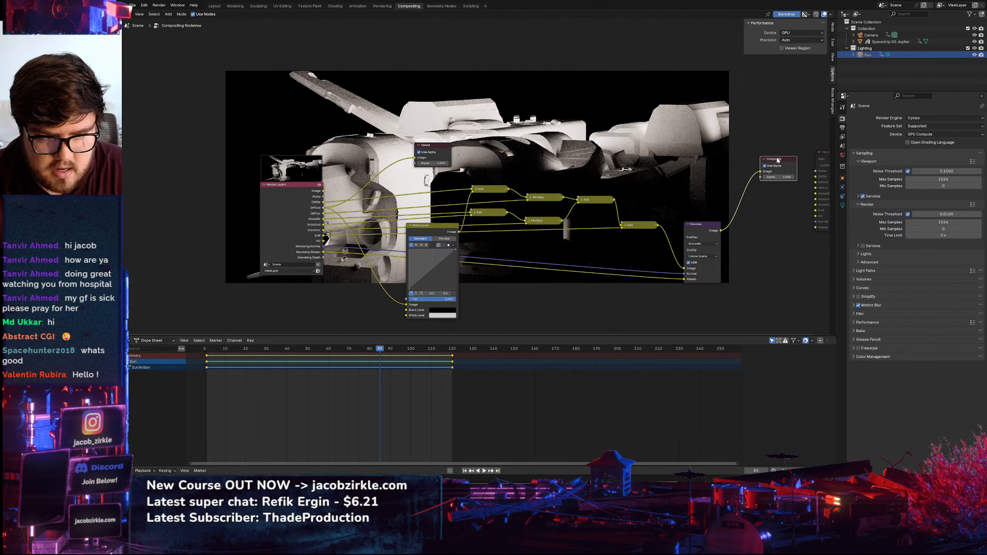
Set the RGB Curves node's tone to Filmlike and move the node up closer to the diffuse Add node
middle_click_drag(397, 187, 493, 188)
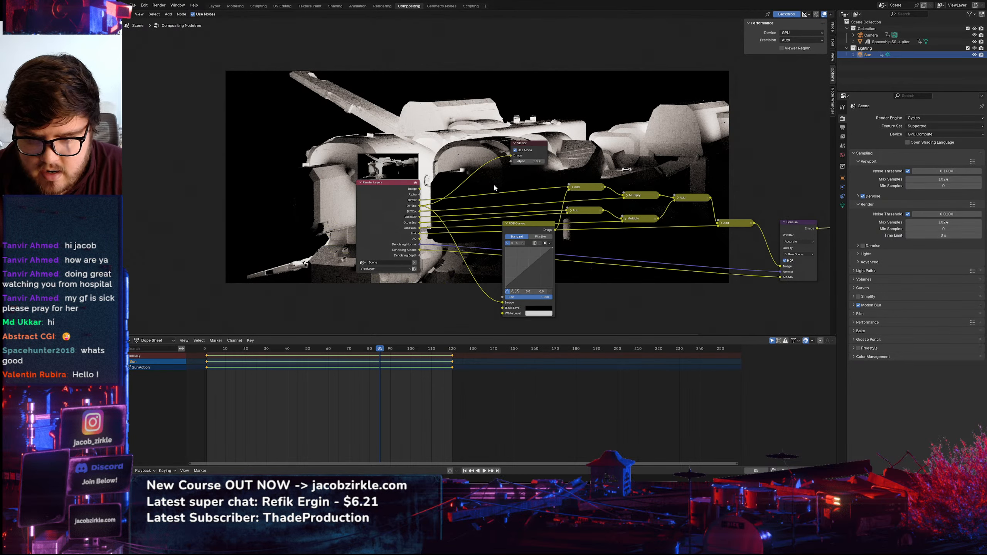
left_click(541, 236)
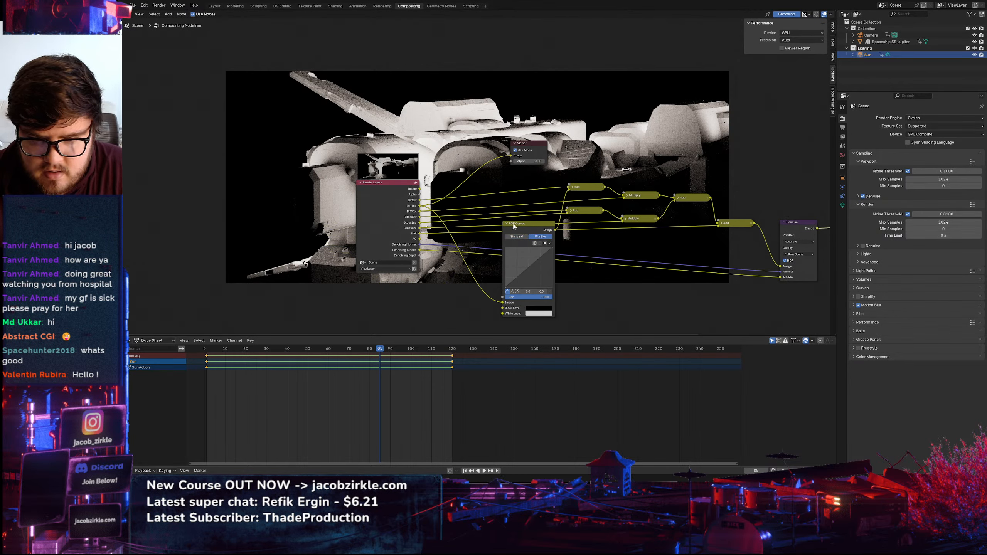
left_click_drag(515, 227, 493, 191)
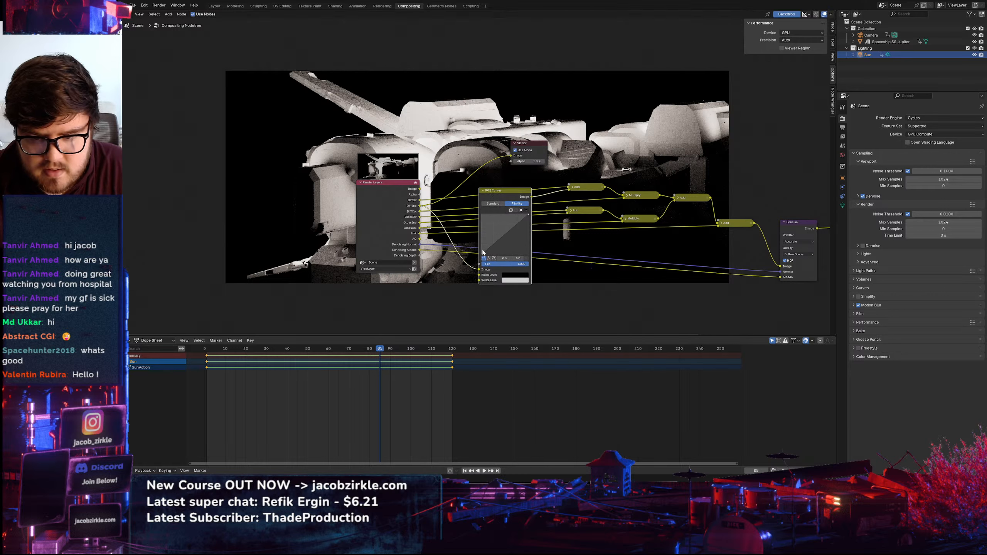
Try shifting the RGB curve's black point inward with the Denoise output previewed, and move it back to the corner
left_click_drag(483, 251, 495, 257)
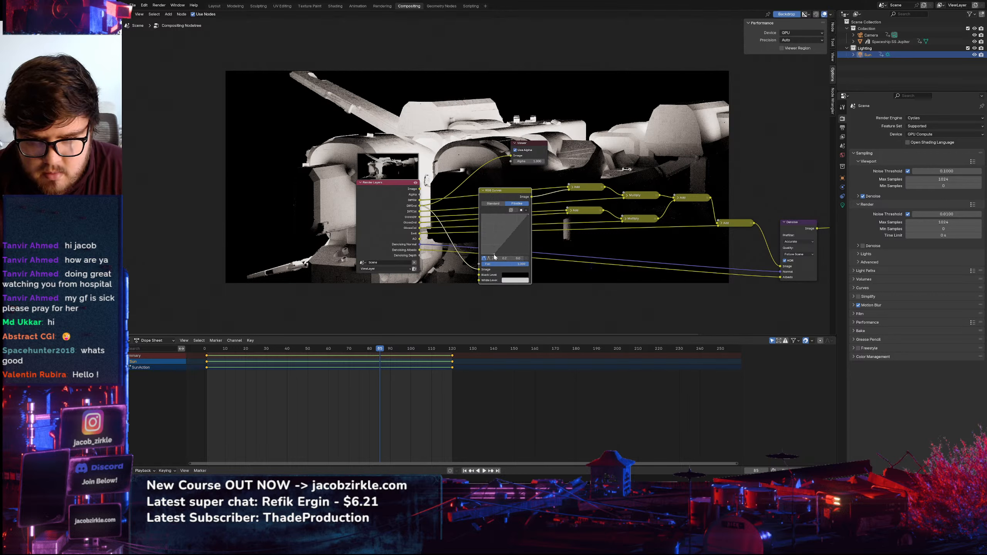
middle_click_drag(820, 236, 741, 239)
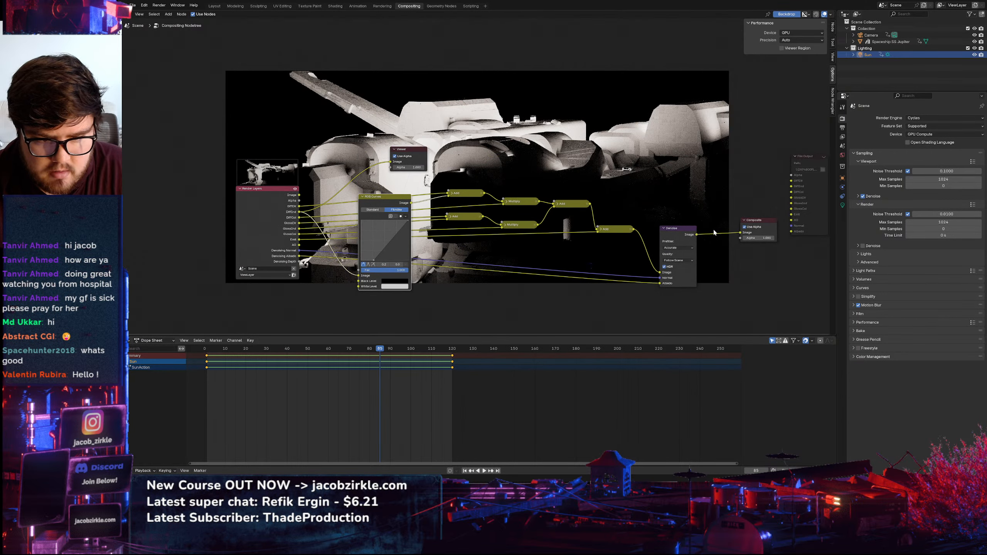
left_click(695, 236, "ctrl+shift")
middle_click_drag(467, 180, 565, 181)
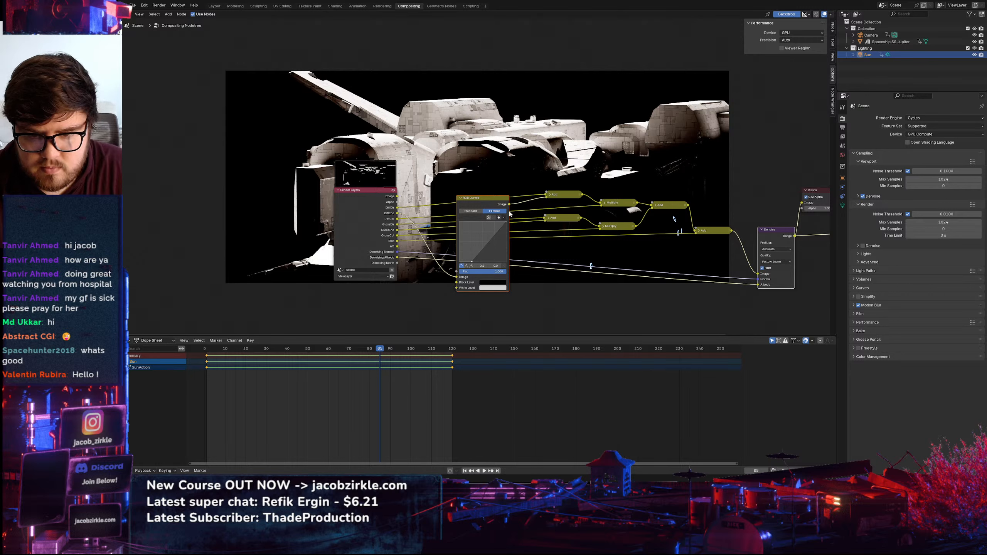
left_click_drag(472, 262, 461, 262)
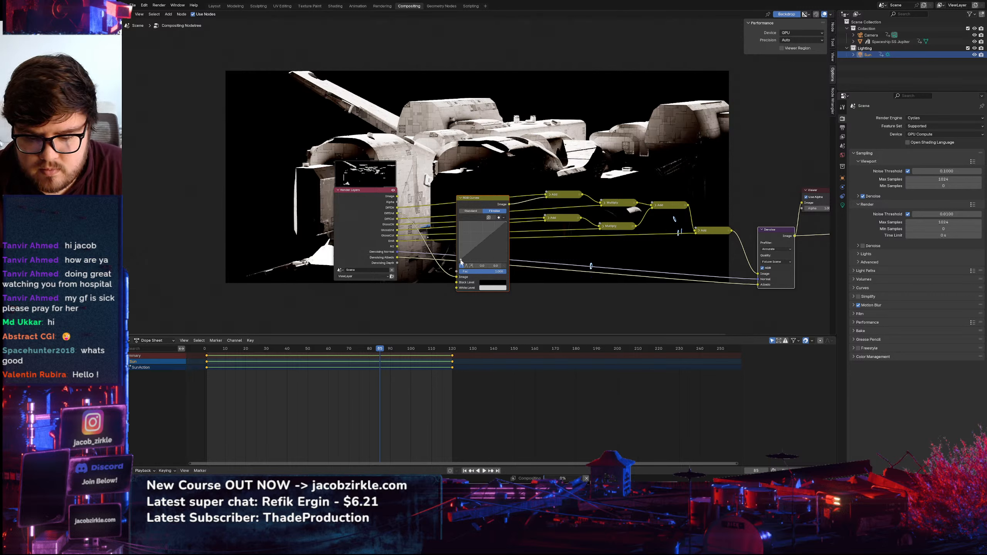
Preview the final Add node, pull the RGB curve's midtones down and shift the curves node slightly
left_click(727, 229, "ctrl+shift")
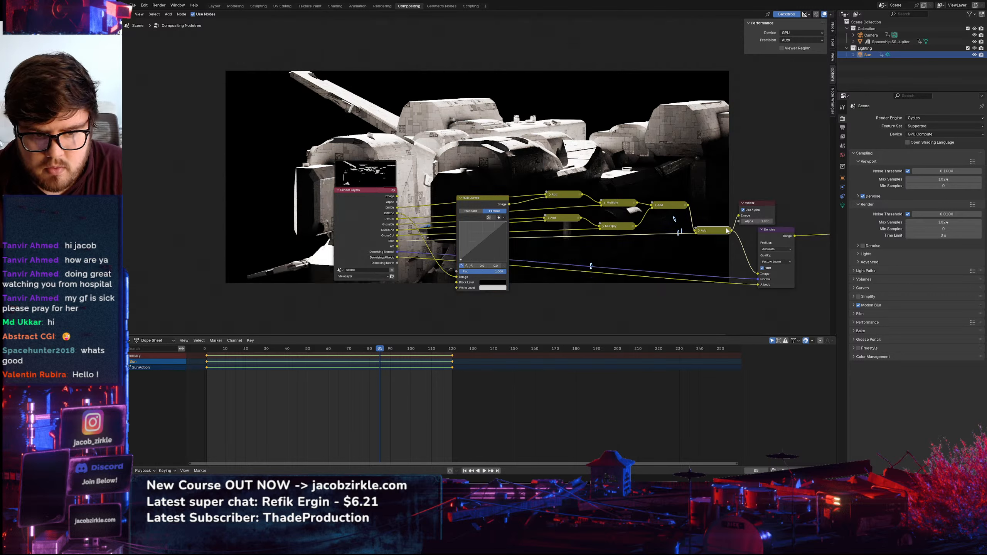
left_click_drag(460, 260, 463, 263)
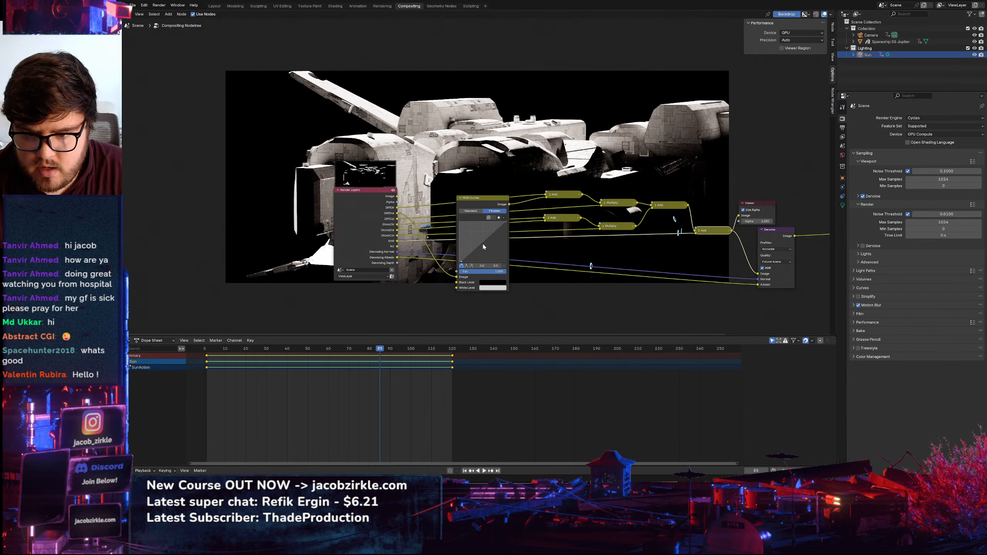
left_click_drag(483, 244, 489, 247)
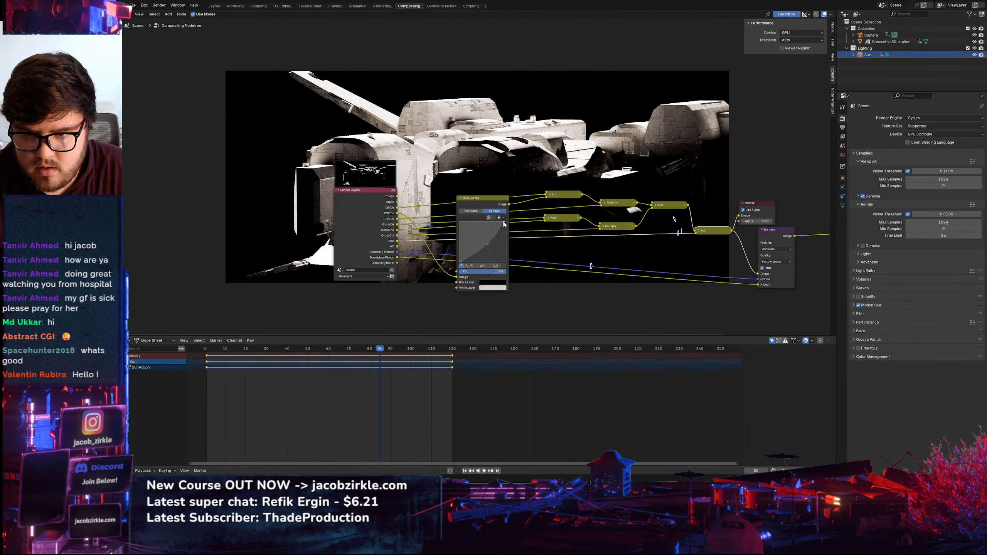
left_click_drag(490, 207, 482, 205)
Toggle the RGB Curves node's mute repeatedly to compare the image with and without the indirect diffuse adjustment
key("m")
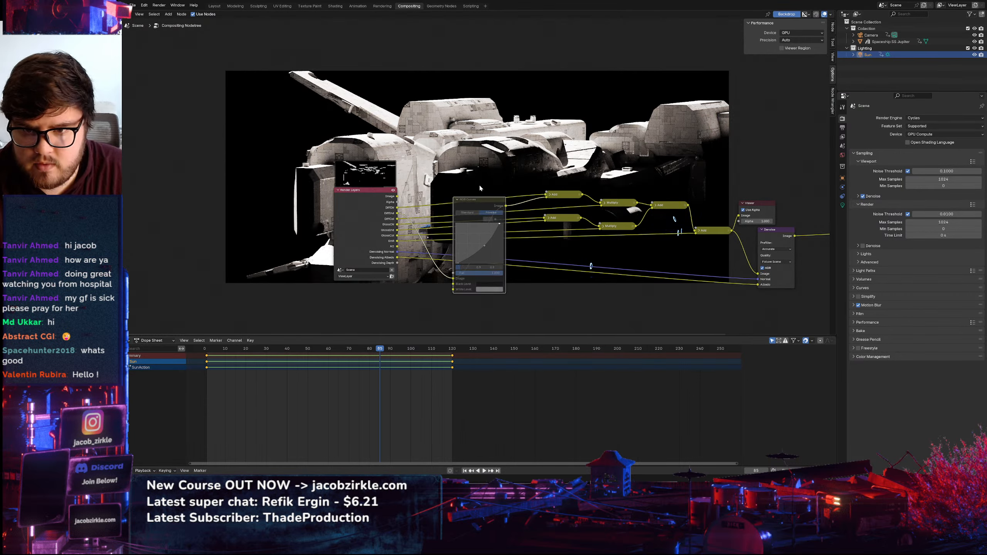
key("m")
key("m")
key("m")
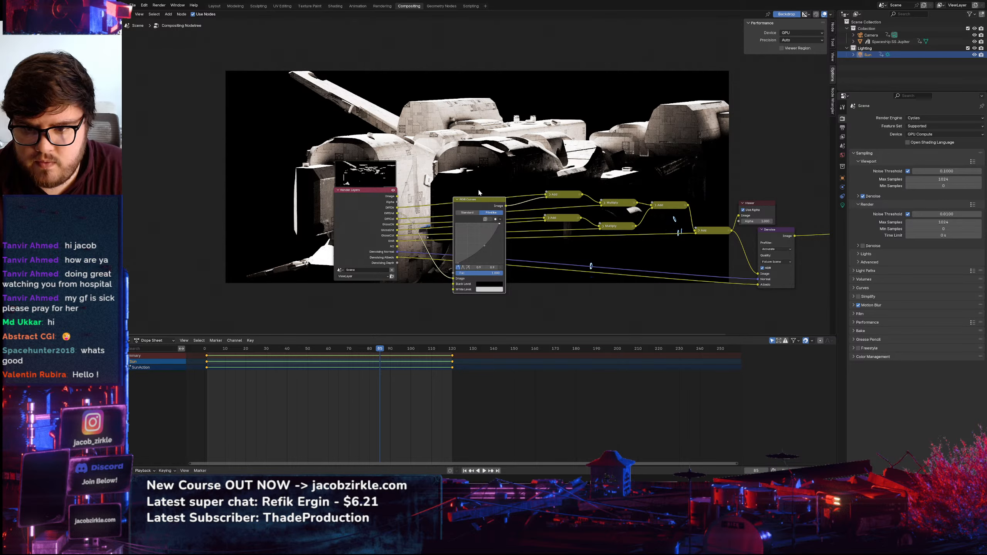
key("m")
key("m")
Preview the Denoise output and the RGB Curves output, and return the Viewer to the final Add node
middle_click_drag(748, 236, 650, 242)
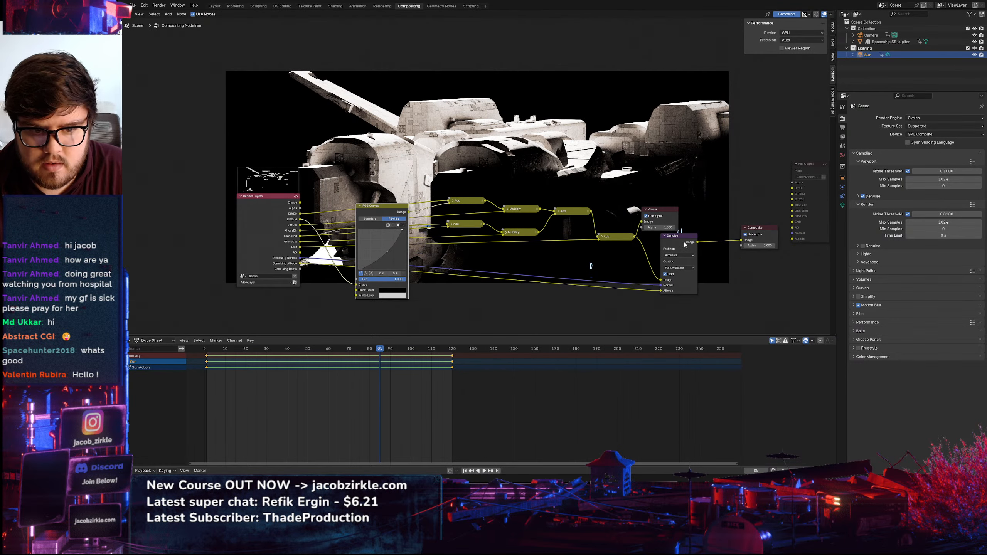
left_click(684, 240, "ctrl+shift")
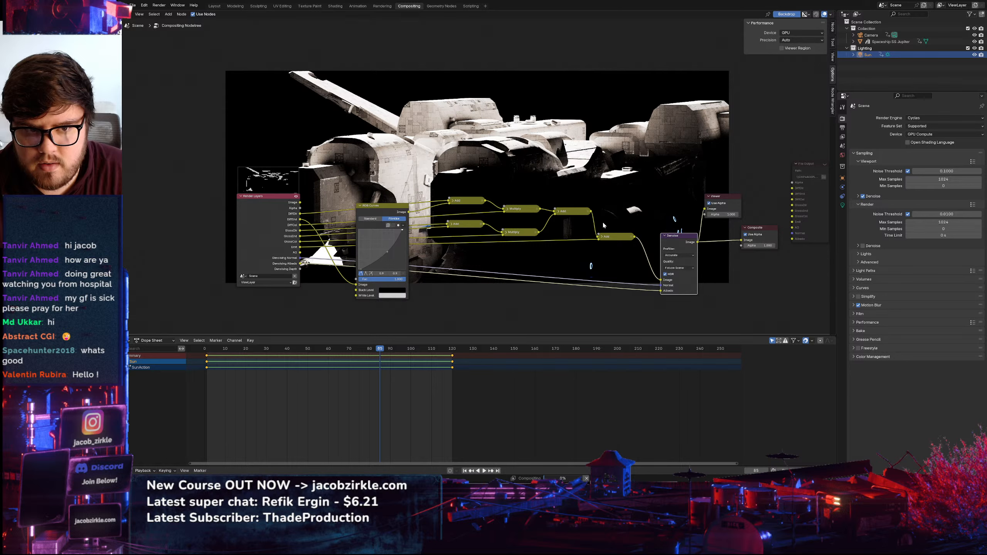
middle_click_drag(451, 240, 506, 218)
left_click(549, 198, "ctrl+shift")
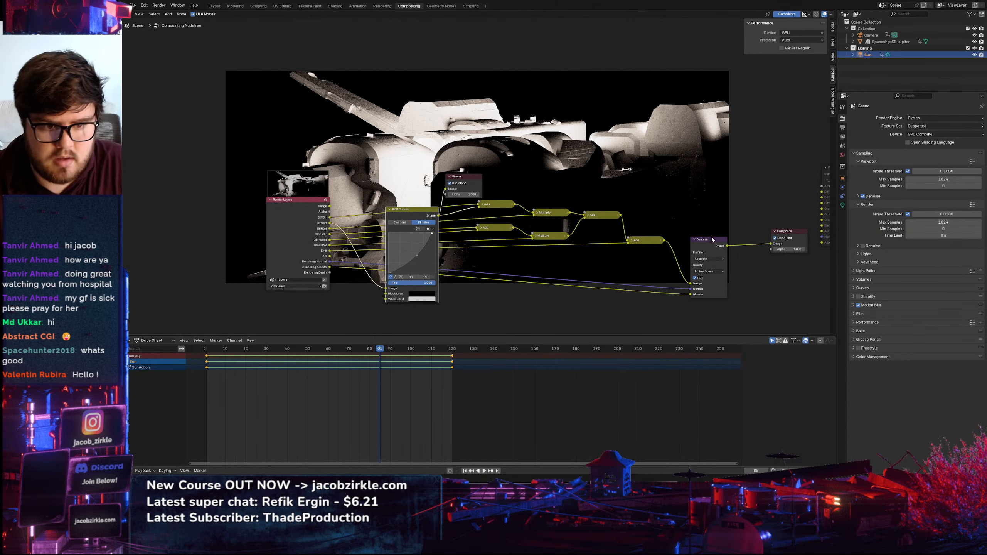
left_click(730, 244, "ctrl+shift")
Duplicate the RGB Curves node onto the direct diffuse link, reset its curve and shape a Standard contrast S-curve
middle_click_drag(646, 196, 728, 195)
key("shift+d")
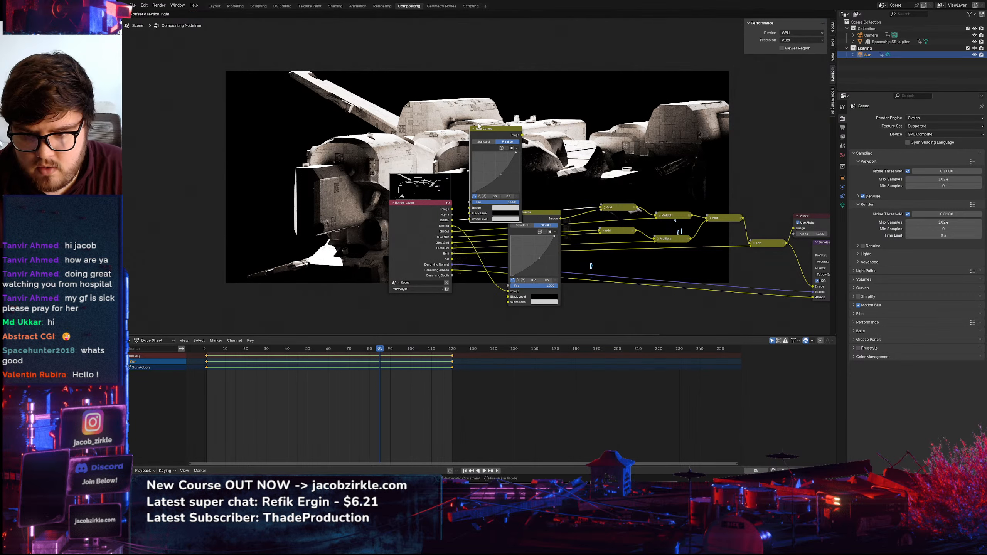
left_click(491, 177)
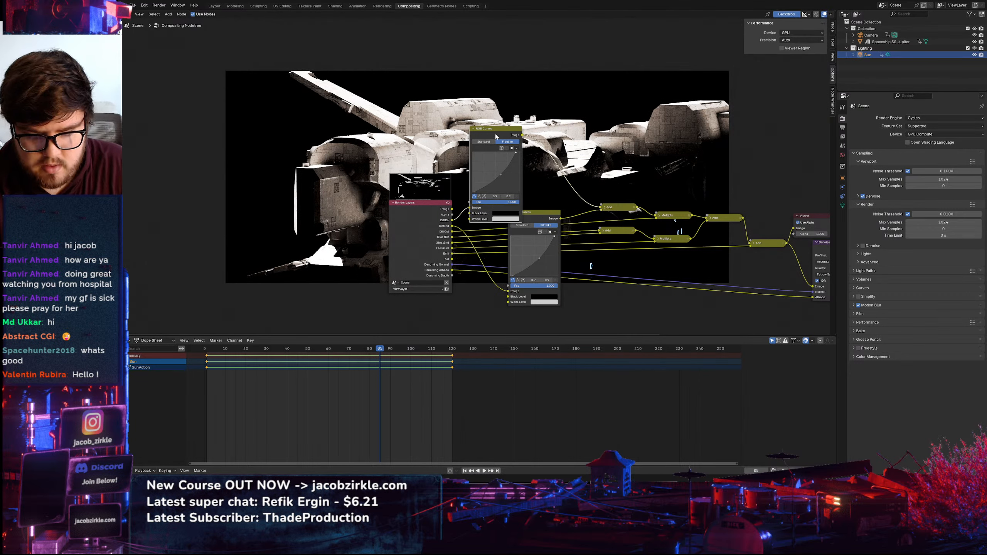
key("BackSpace")
left_click_drag(478, 186, 504, 163)
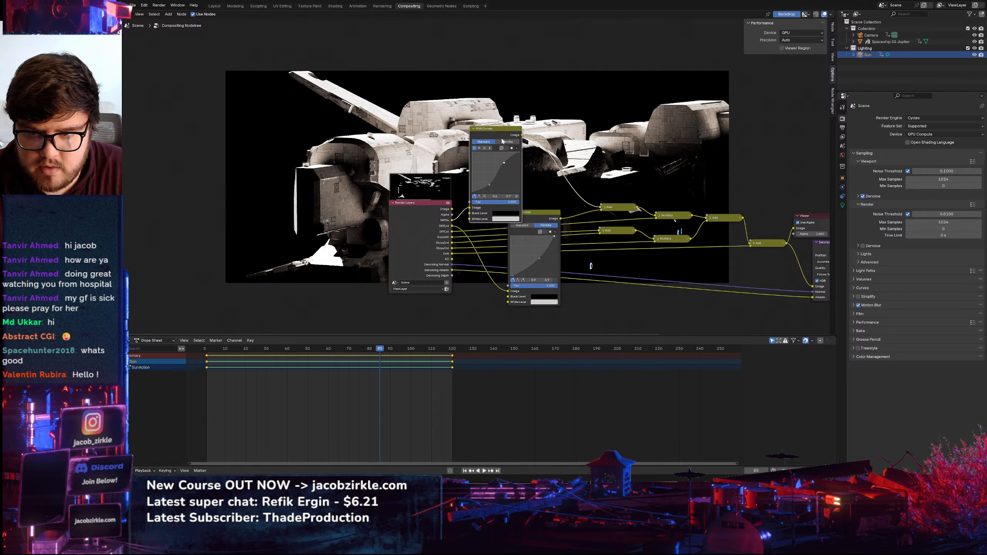
Toggle the duplicated RGB Curves node's mute to compare its effect, and remove the node
key("m")
key("m")
key("m")
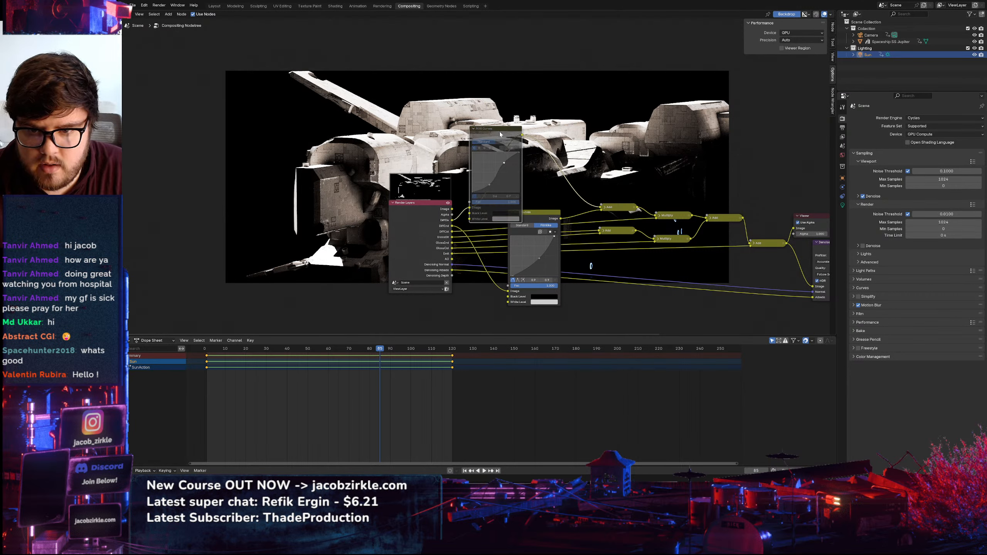
key("m")
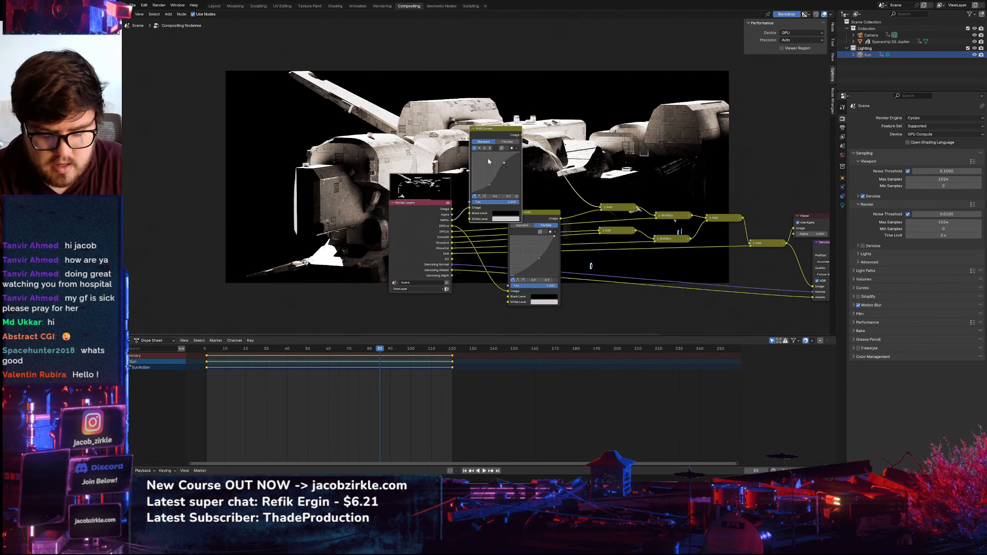
key("m")
key("m")
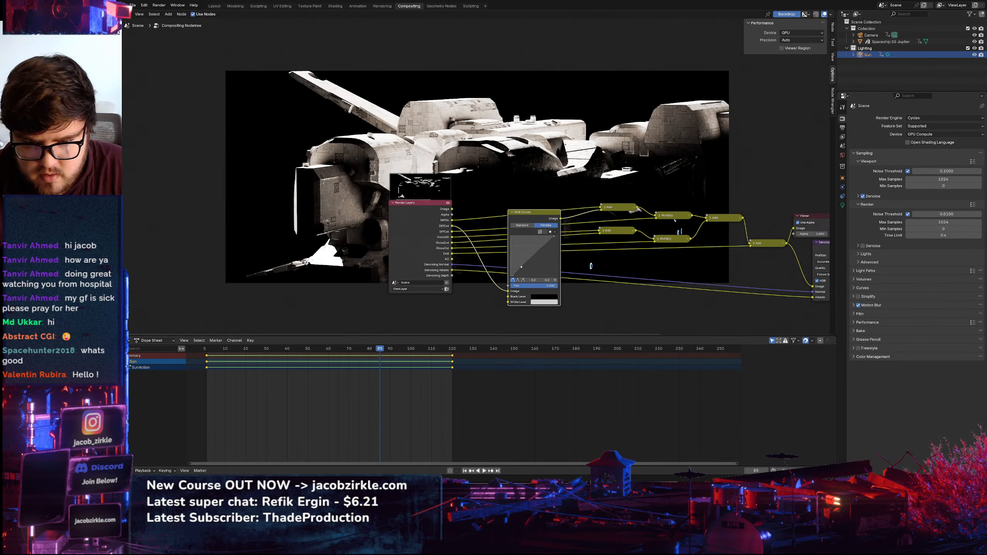
Try an S-curve on the remaining RGB Curves node, restore its lowered midtones and move the node above the pass links
left_click_drag(526, 267, 539, 248)
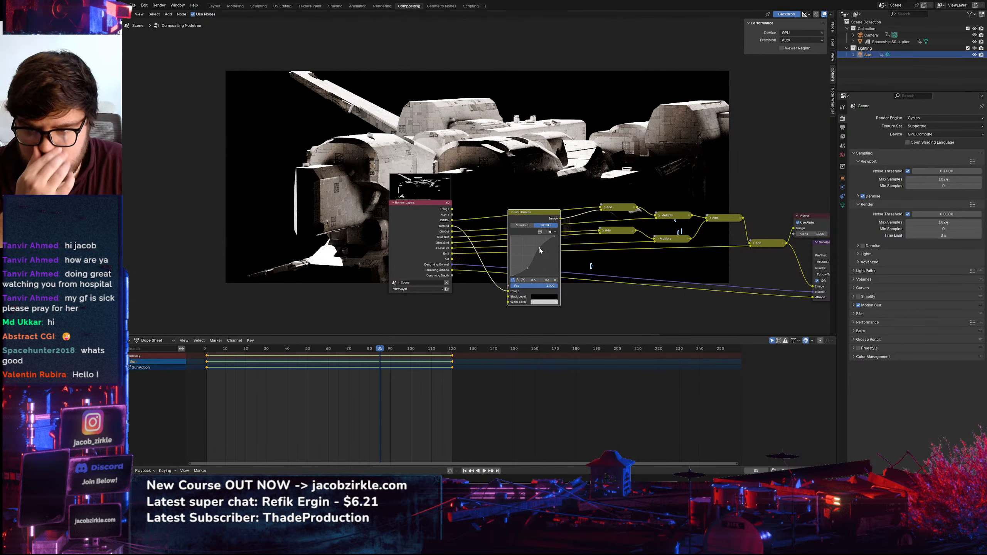
left_click_drag(537, 264, 539, 258)
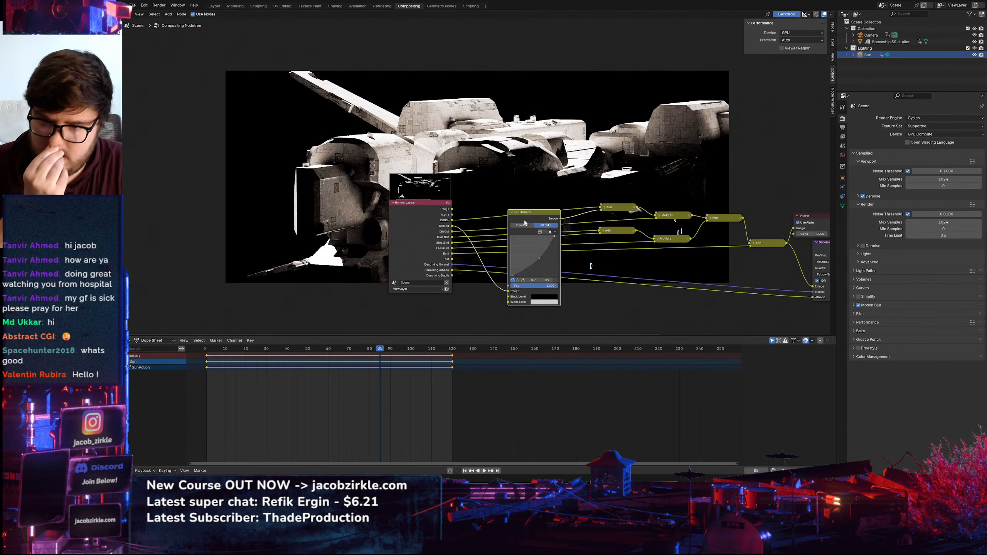
left_click_drag(533, 213, 525, 136)
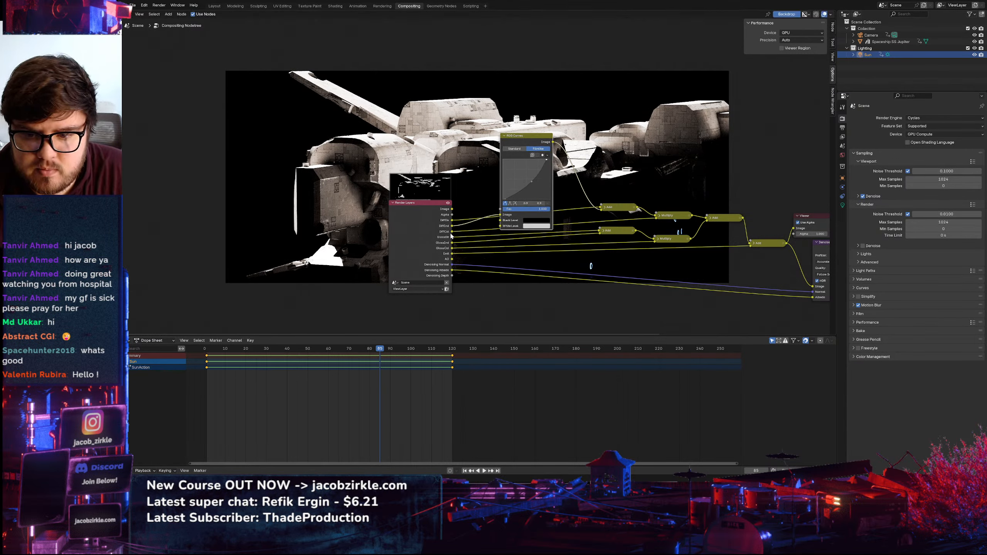
Preview the diffuse color pass from the Render Layers node
left_click(451, 235, "ctrl+shift")
middle_click_drag(651, 236, 558, 228)
scroll(557, 228, "down", 2)
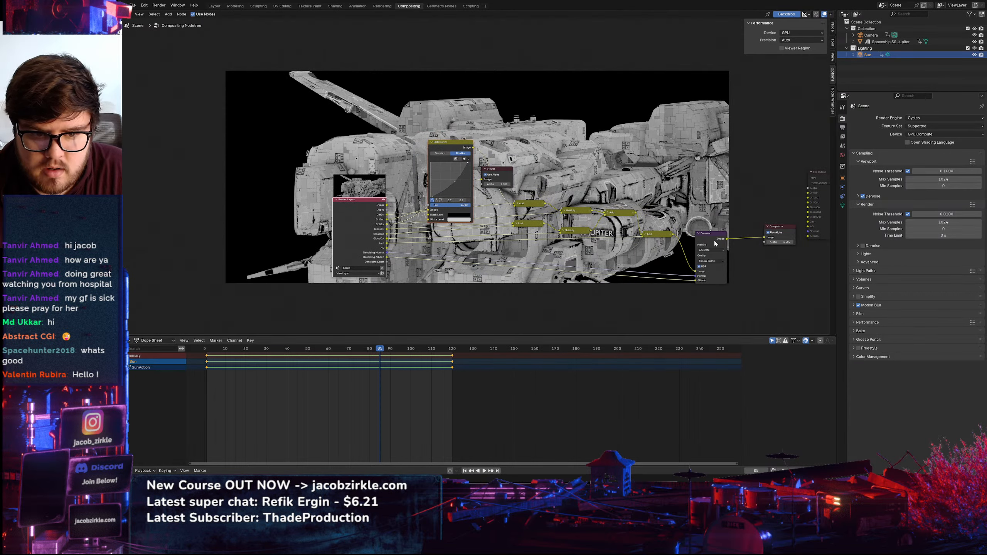
Preview the Denoise node's output, insert a Hue/Saturation/Value node on the diffuse color link and lower its saturation
left_click(714, 240, "ctrl+shift")
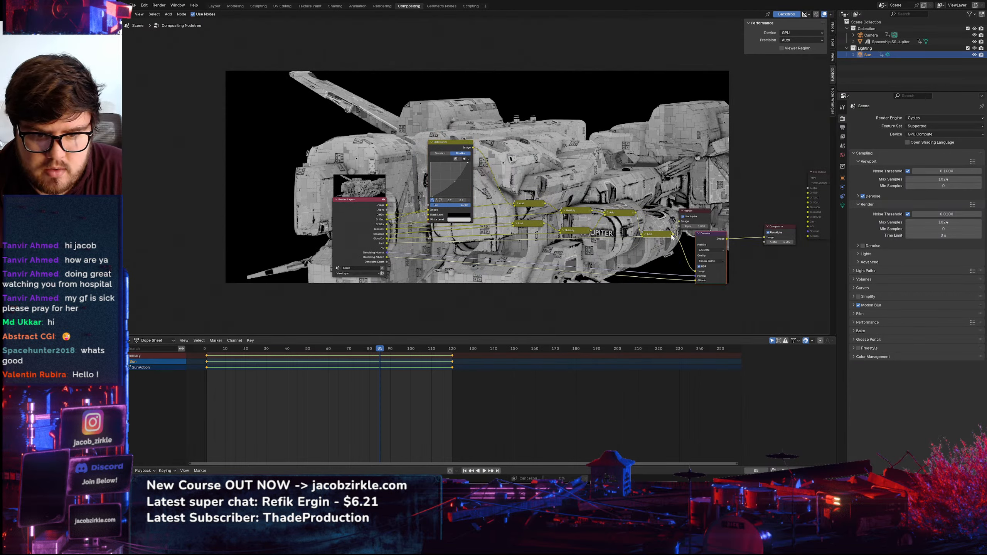
middle_click_drag(468, 251, 582, 250)
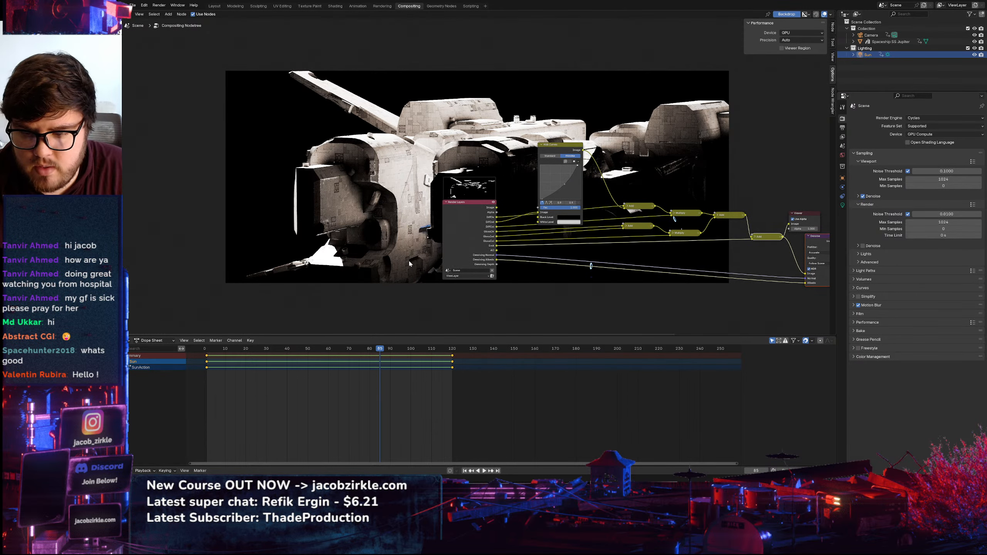
key("shift+a")
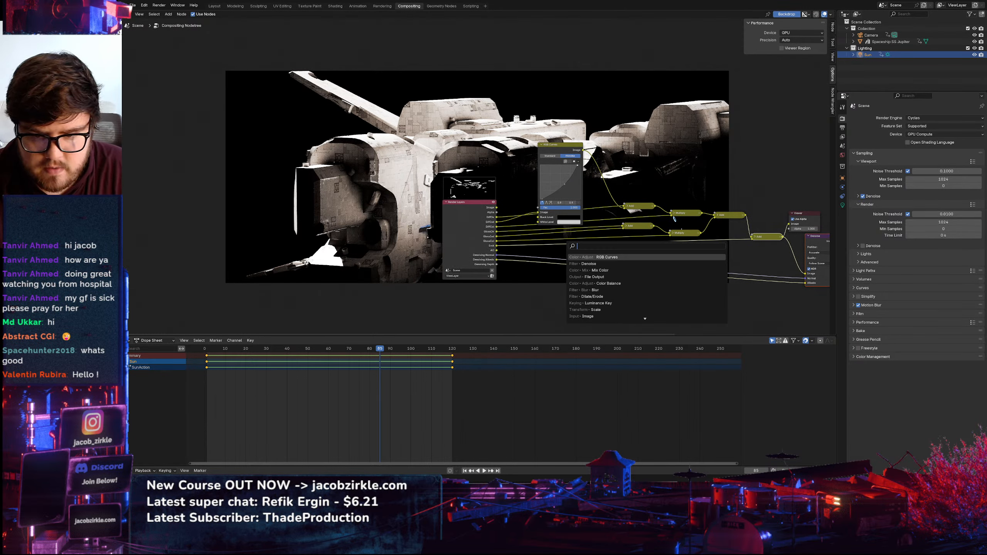
type("satu")
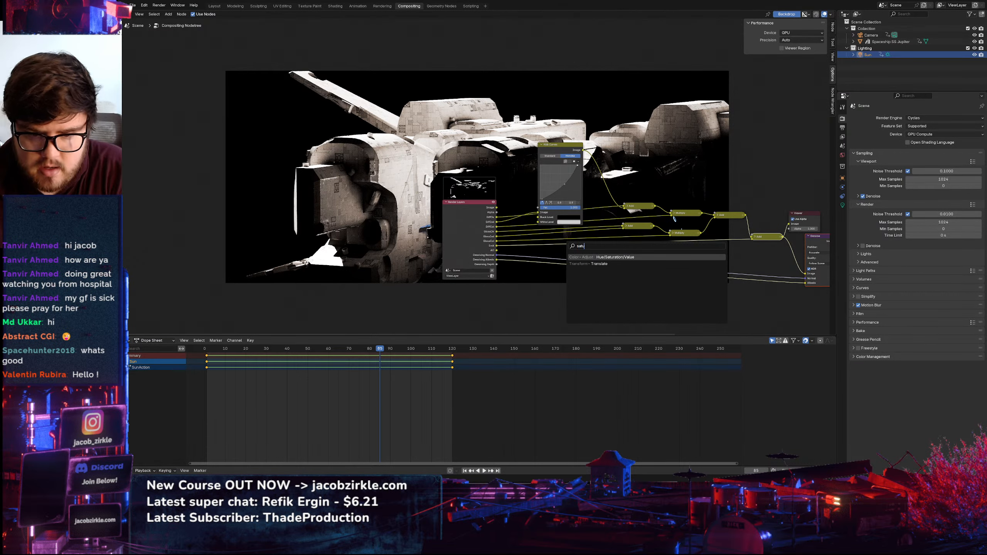
key("Return")
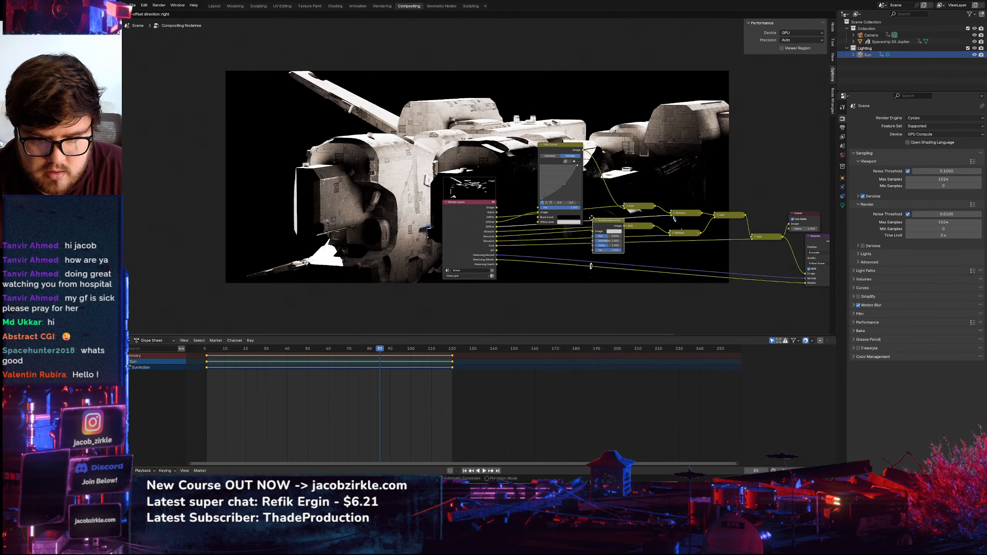
left_click(601, 223)
left_click_drag(605, 230, 583, 230)
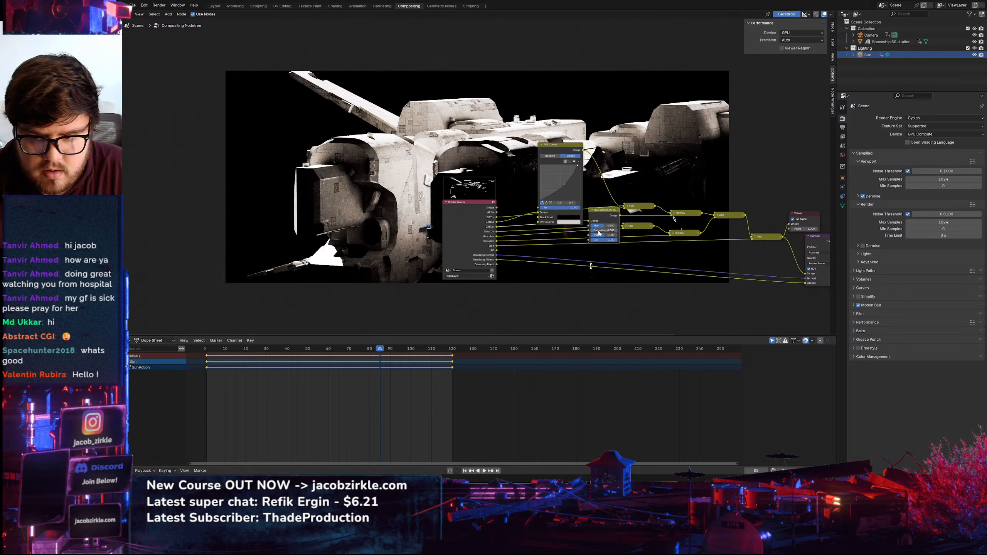
left_click_drag(598, 232, 591, 233)
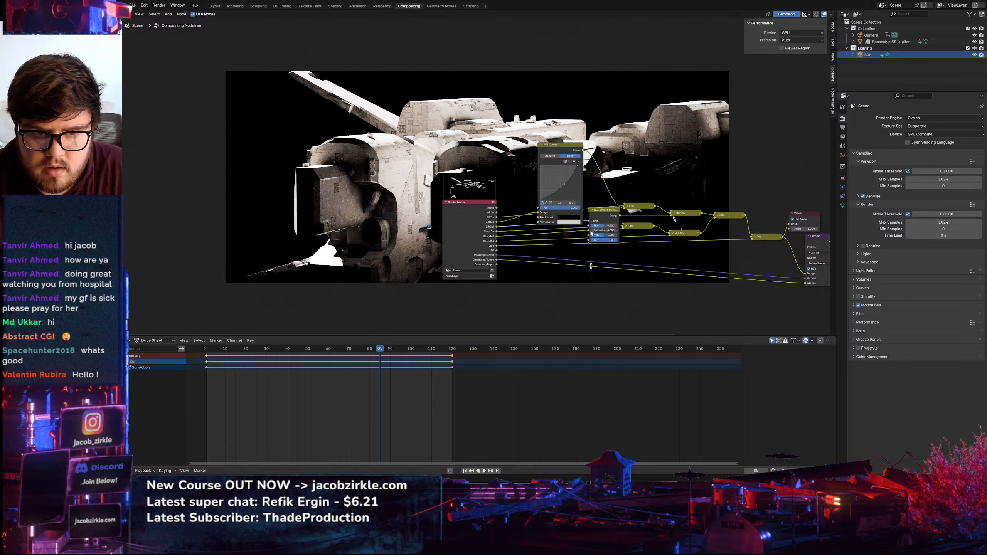
Toggle the Hue/Saturation/Value node's mute repeatedly to compare the image with and without it
middle_click_drag(590, 151, 668, 176)
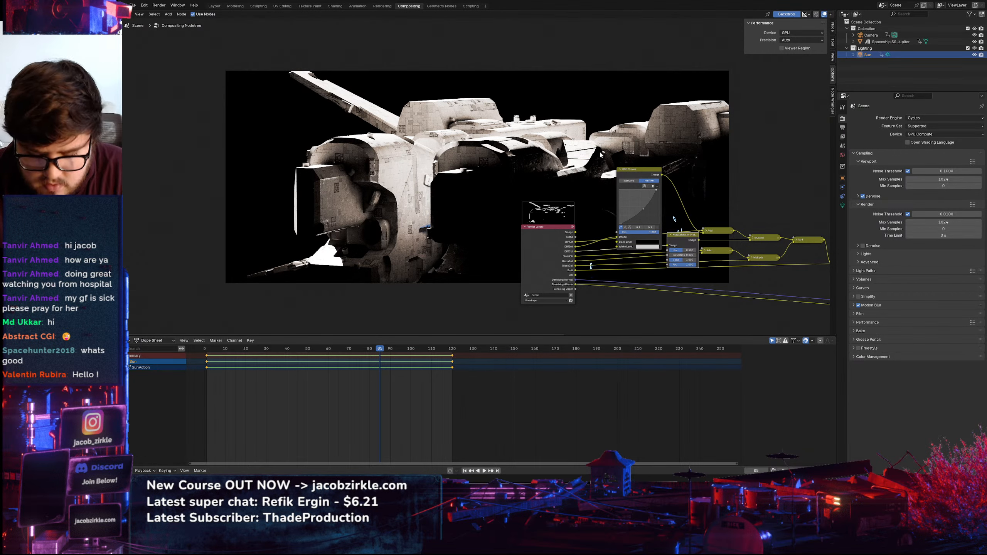
key("m")
key("m")
key("m")
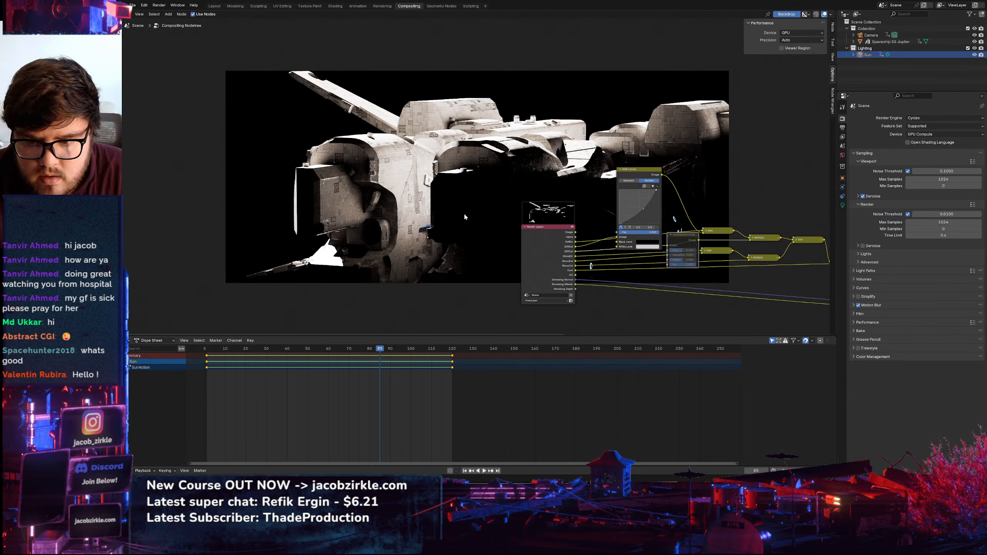
key("m")
key("m")
key("m")
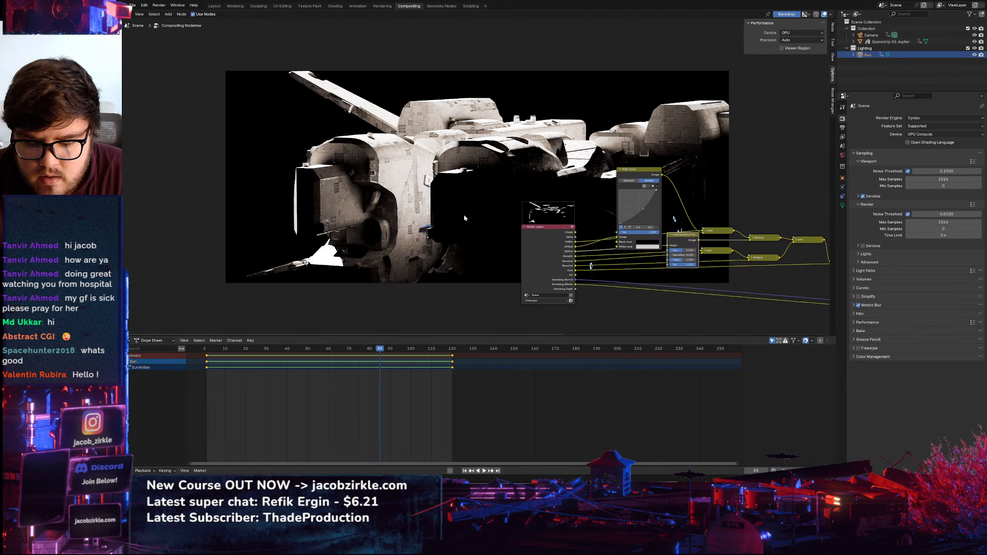
key("m")
key("m")
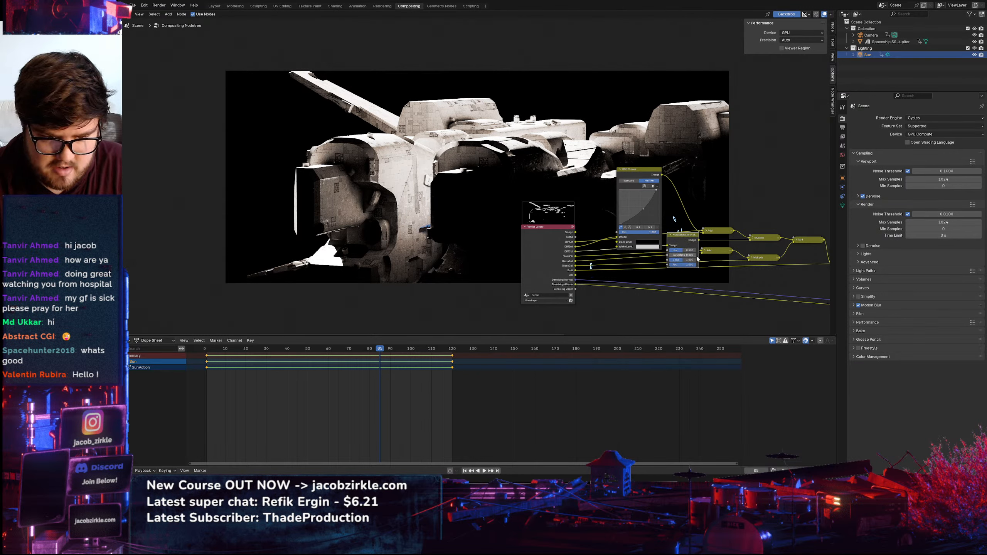
Remove the Hue/Saturation/Value node and reconnect the diffuse color pass to the diffuse Multiply node
key("x")
middle_click_drag(587, 258, 564, 258)
left_click_drag(552, 250, 727, 239)
Preview the diffuse direct, diffuse color and all glossy passes from the Render Layers node, and show the Color Management settings
left_click(554, 242, "ctrl+shift")
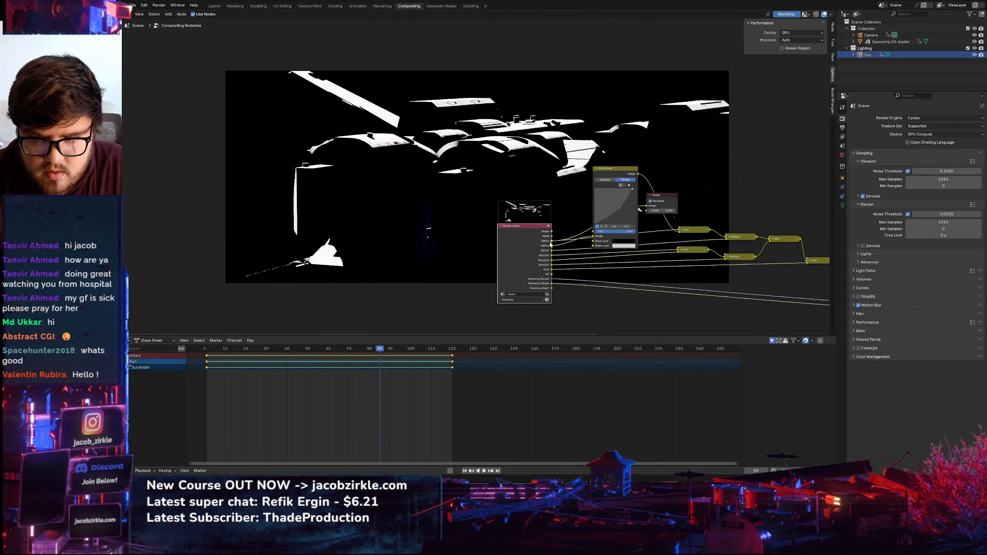
left_click(552, 250, "ctrl+shift")
left_click(552, 256, "ctrl+shift")
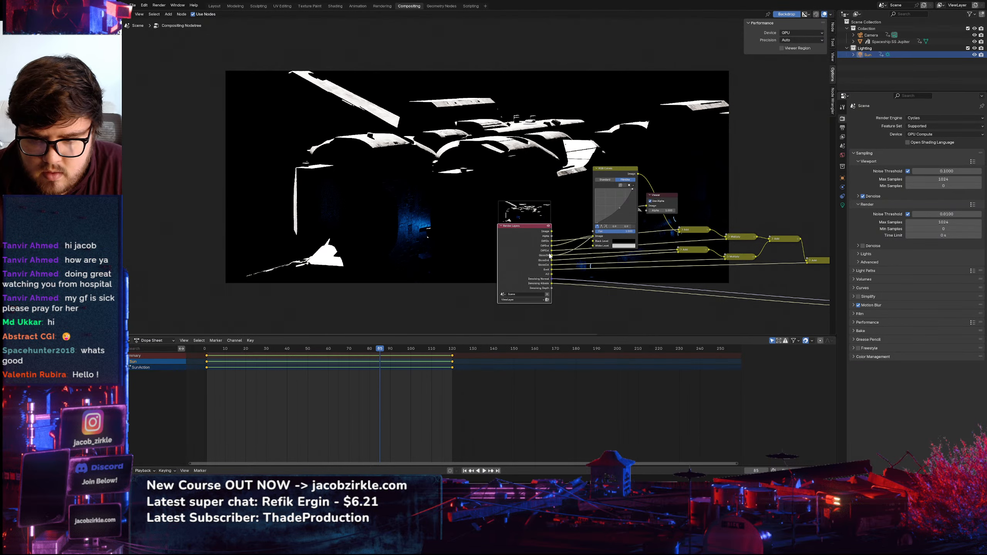
left_click(552, 251, "ctrl+shift")
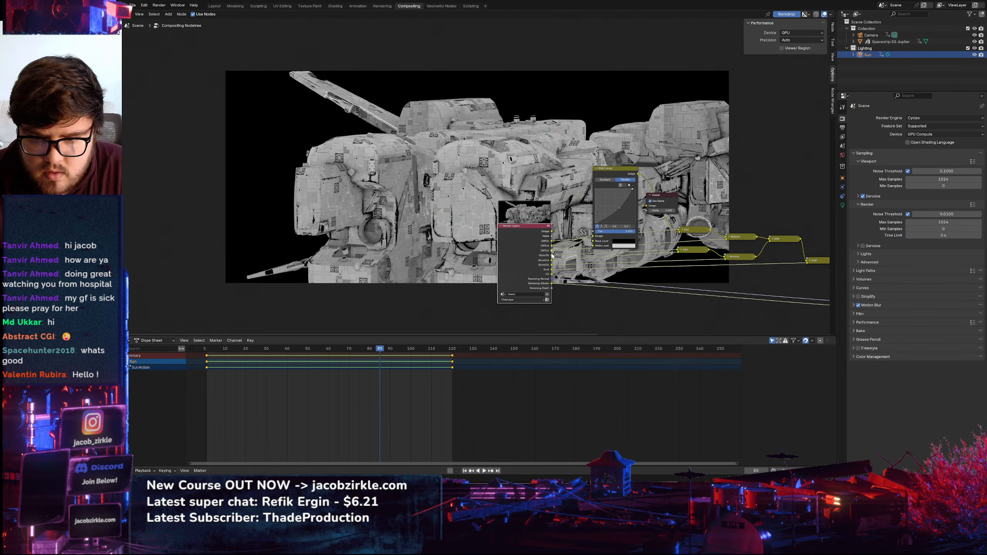
left_click(551, 256, "ctrl+shift")
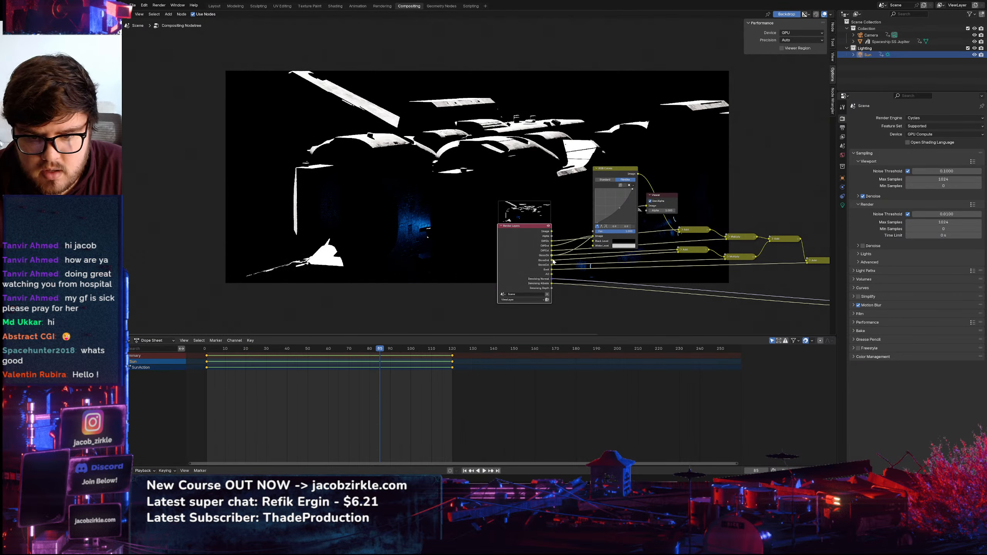
left_click(552, 261, "ctrl+shift")
left_click(552, 265, "ctrl+shift")
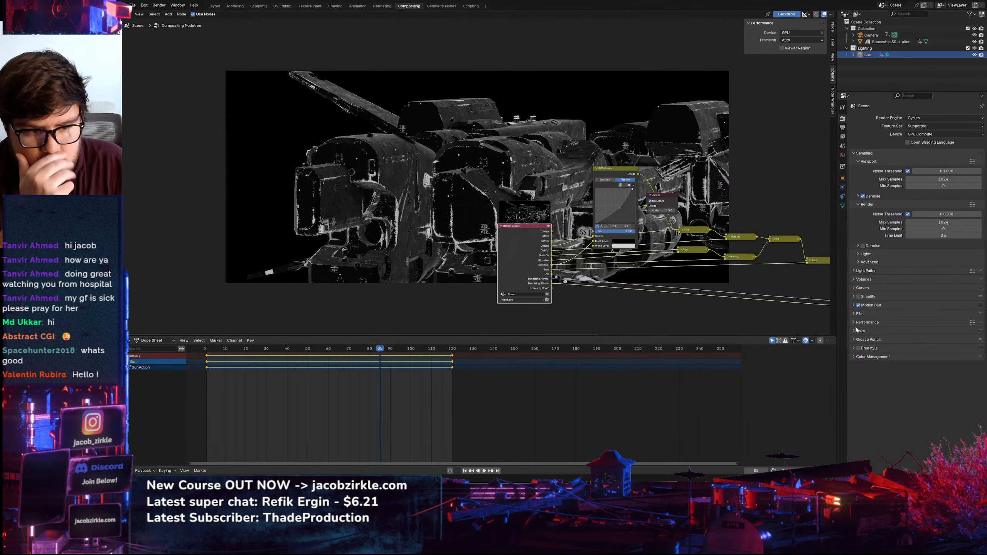
left_click(861, 357)
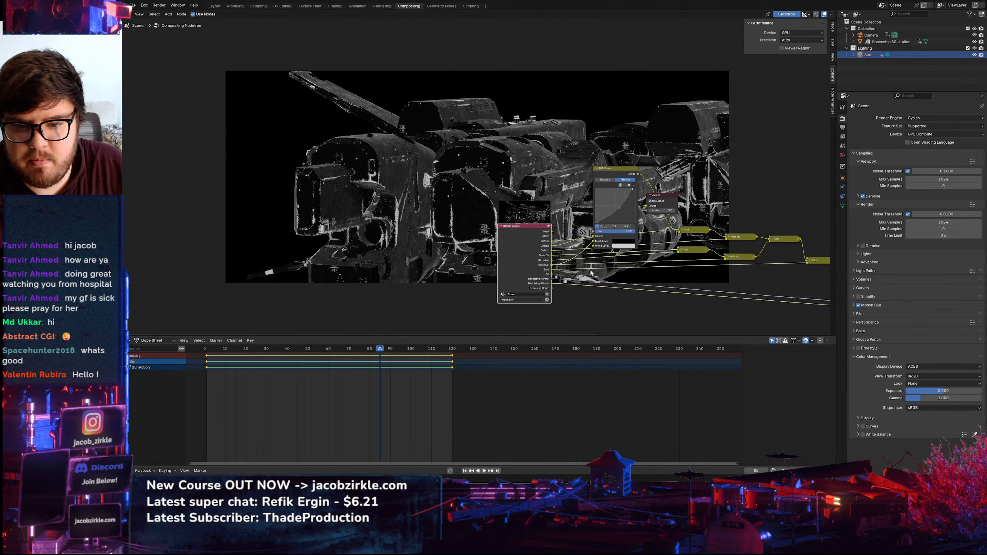
Compare the diffuse direct and indirect passes, and preview the diffuse color, glossy and emission passes in turn
middle_click_drag(600, 164, 516, 168)
left_click(466, 247, "ctrl+shift")
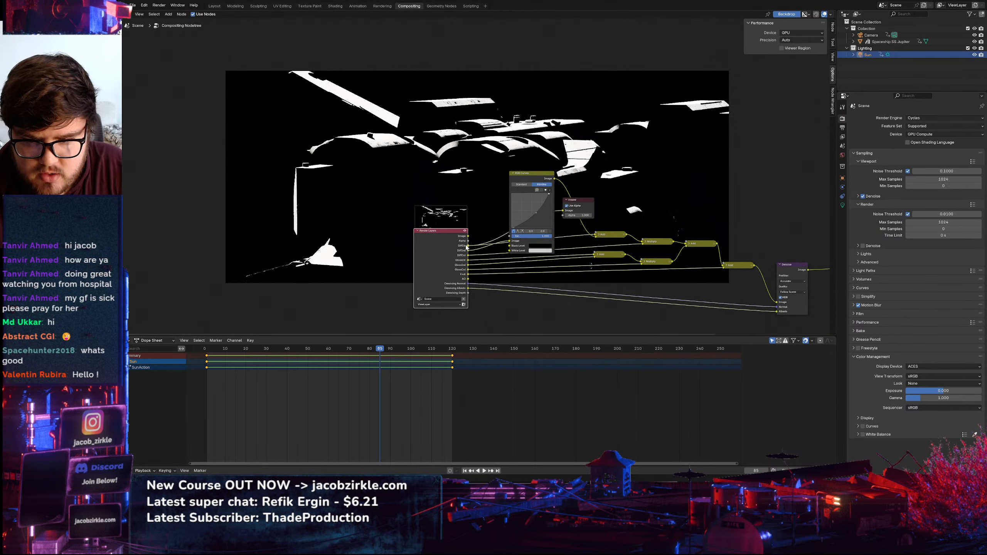
left_click(467, 252, "ctrl+shift")
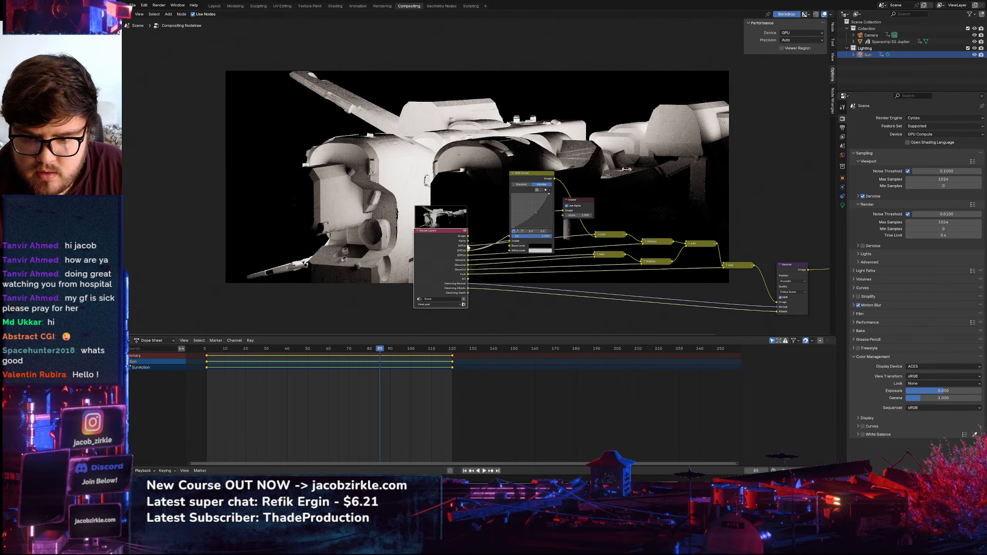
left_click(468, 246, "ctrl+shift")
middle_click_drag(497, 251, 464, 247)
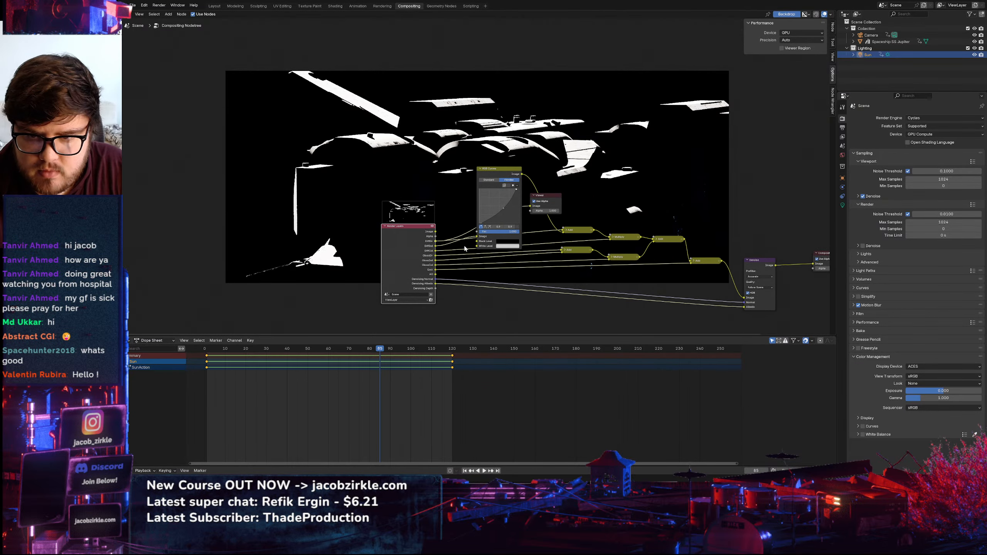
middle_click_drag(571, 226, 585, 200)
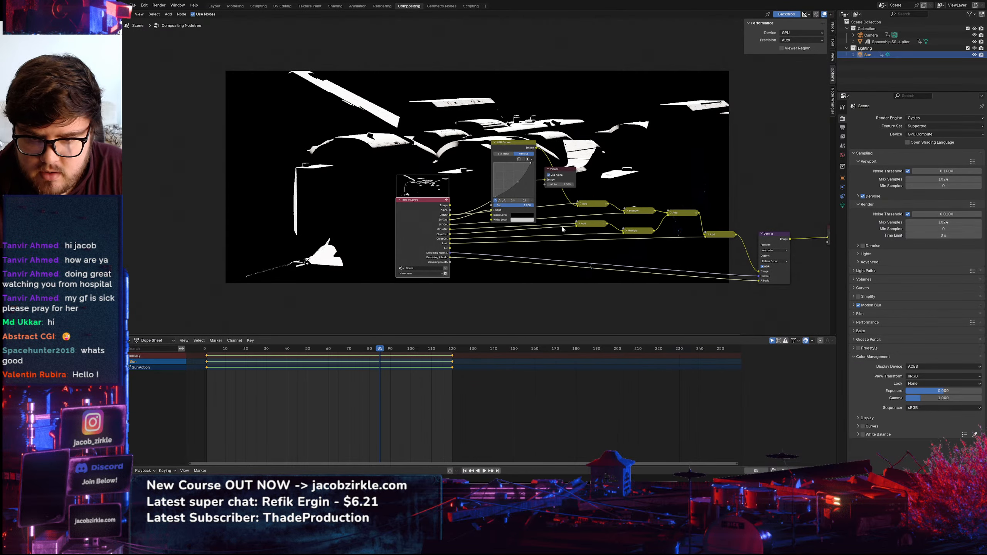
left_click(448, 225, "ctrl+shift")
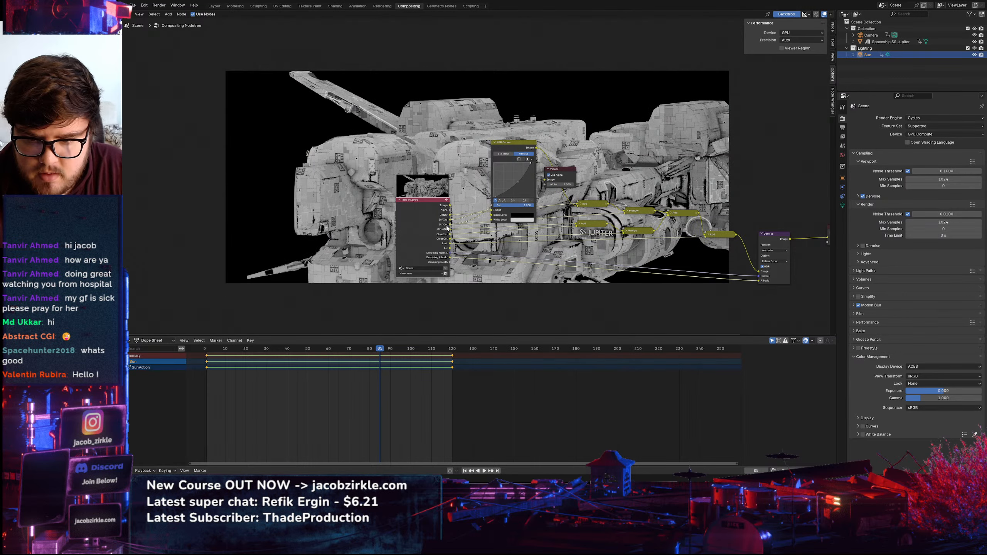
left_click(448, 229, "ctrl+shift")
left_click(450, 235, "ctrl+shift")
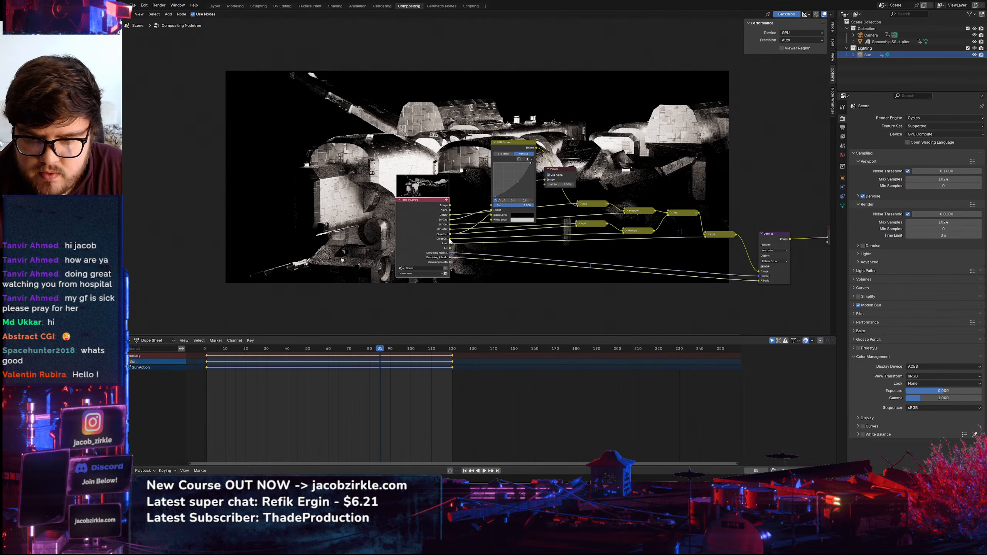
left_click(450, 239, "ctrl+shift")
left_click(450, 243, "ctrl+shift")
Preview the Denoise node's output and mute the node
middle_click_drag(556, 246, 390, 211)
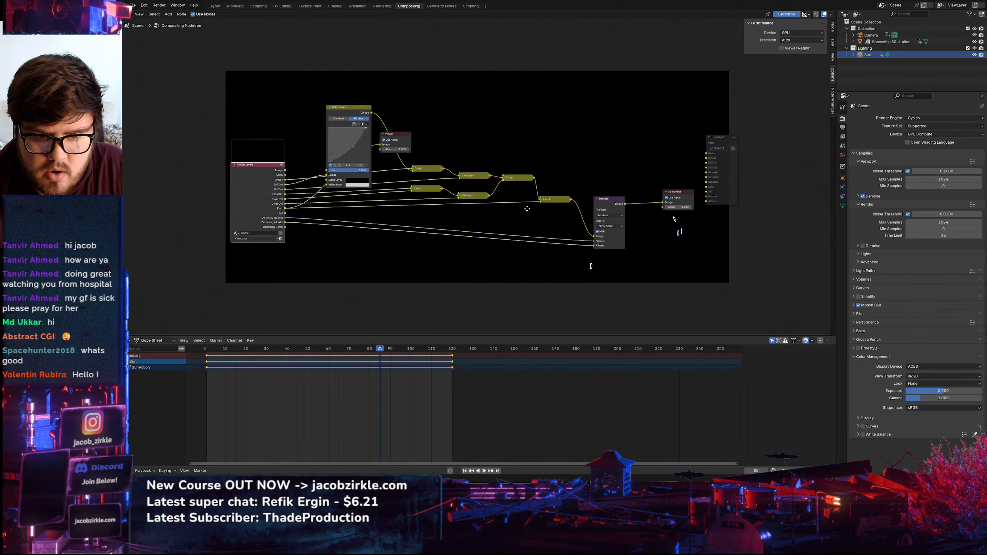
left_click(609, 204, "ctrl+shift")
mouse_move(609, 204)
left_mouse_down()
mouse_move(622, 233)
mouse_move(703, 258)
mouse_move(642, 291)
mouse_move(600, 221)
mouse_move(611, 205)
left_mouse_up()
key("m")
middle_click_drag(621, 219, 559, 245)
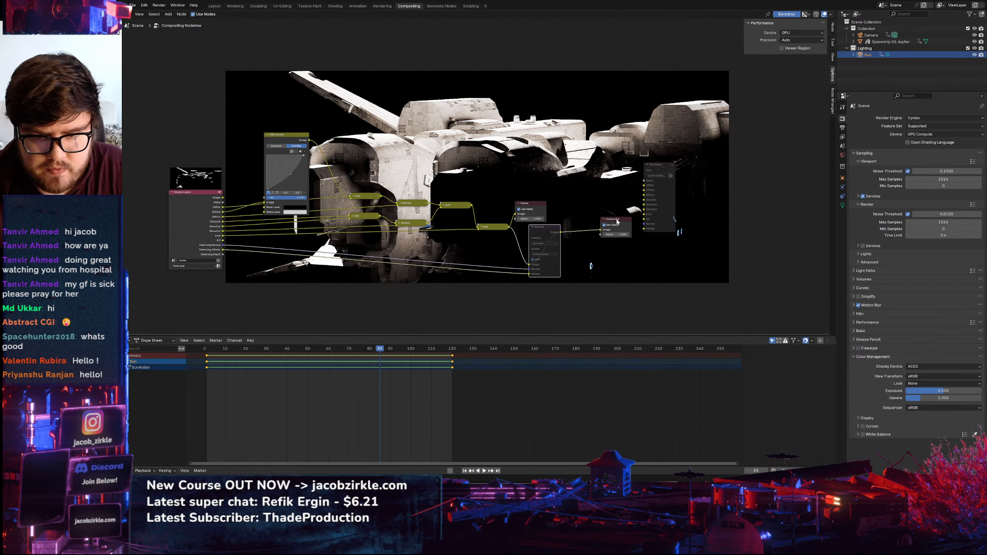
Move the Composite, File Output and Viewer nodes farther from the Denoise node and insert a Glare node after it
left_click_drag(531, 203, 734, 221)
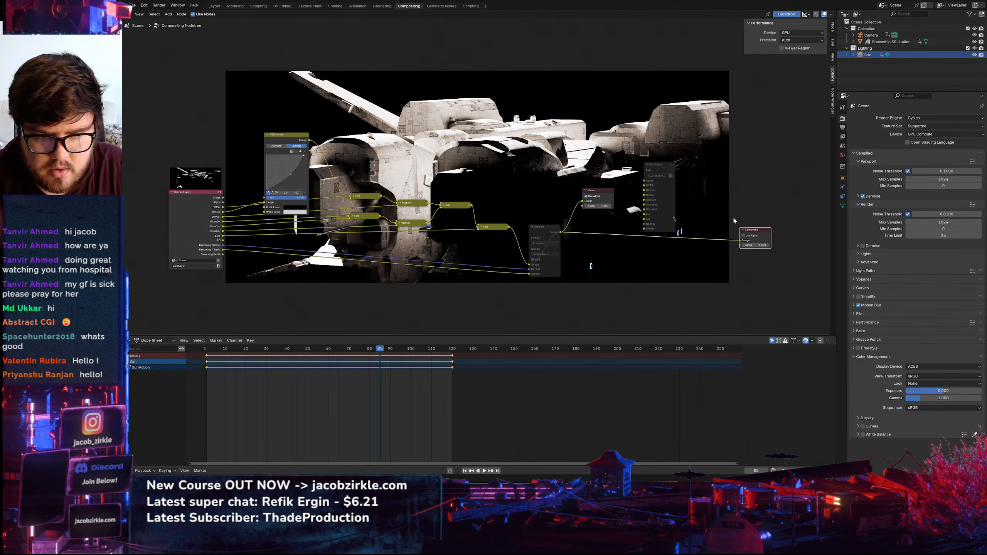
left_click_drag(656, 170, 776, 87)
left_click_drag(599, 194, 707, 181)
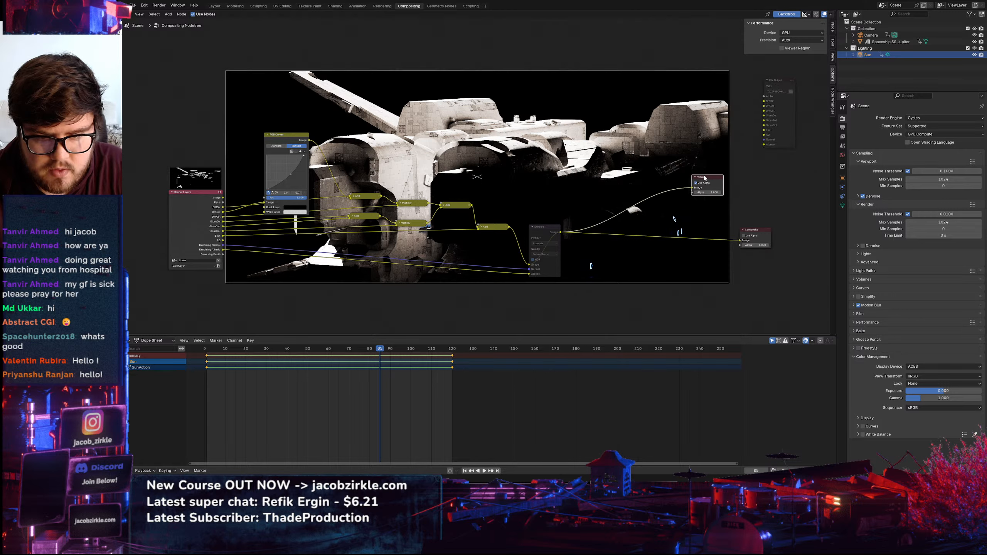
key("shift+a")
type("glare")
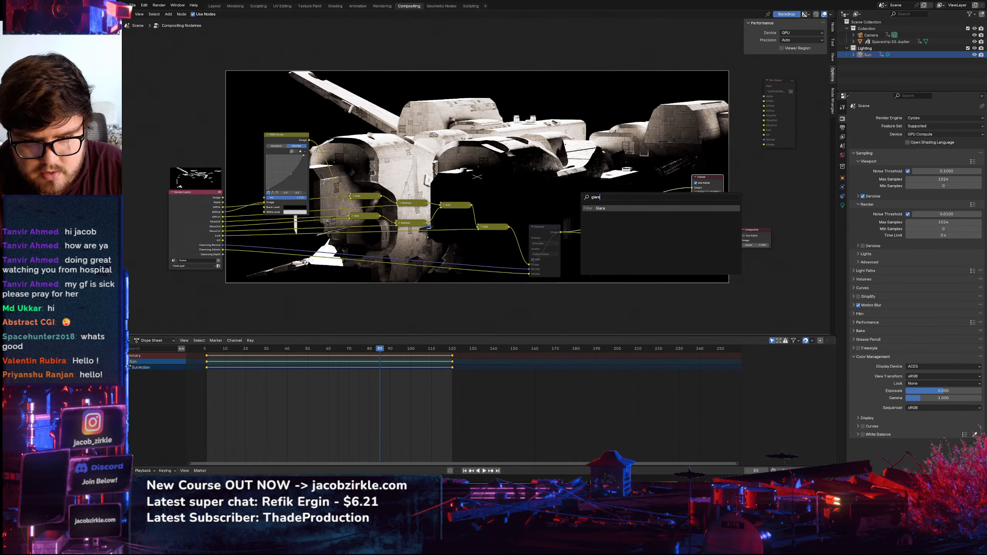
key("Return")
left_click(599, 225)
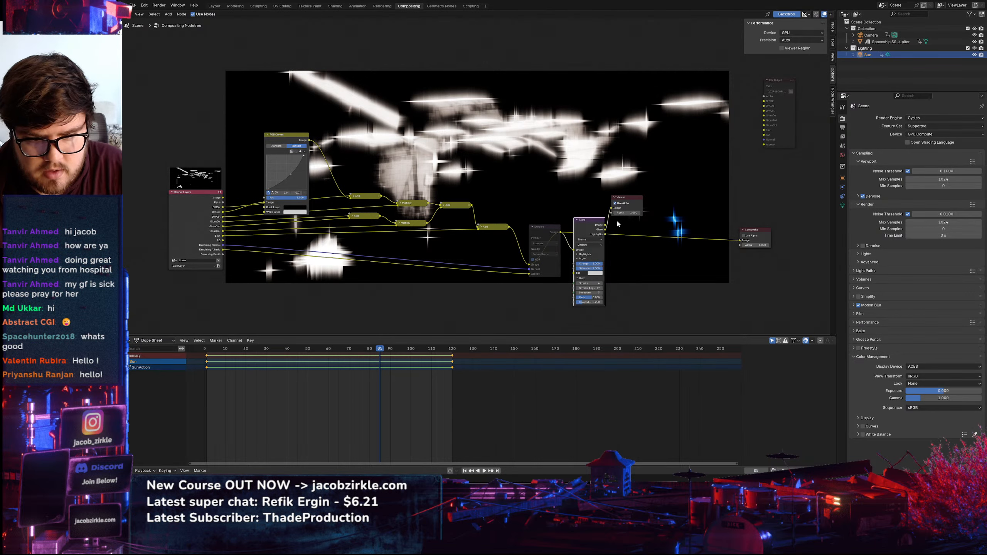
Try the Ghosts type on the Glare node and set its type to Fog Glow
left_click(585, 239)
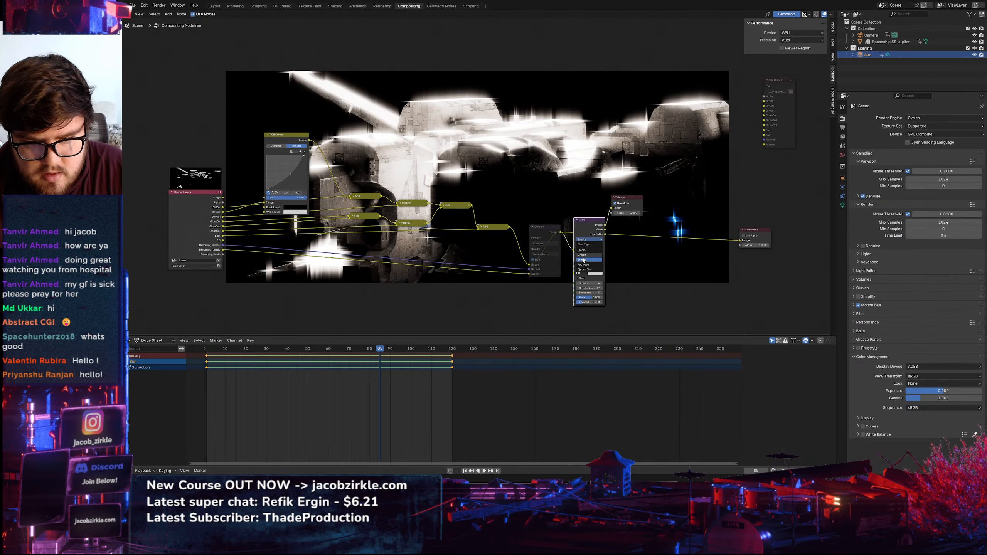
left_click(582, 255)
left_click(585, 240)
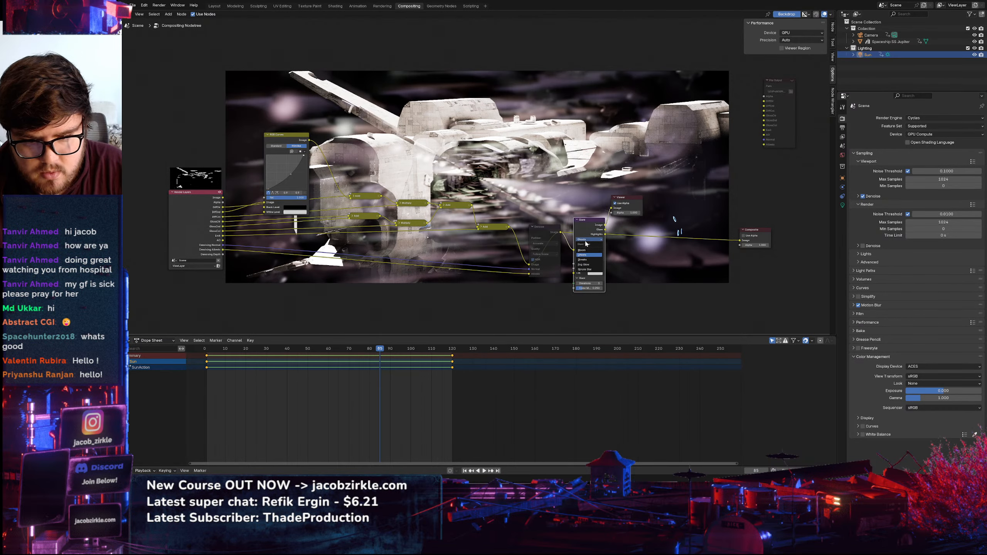
left_click(584, 265)
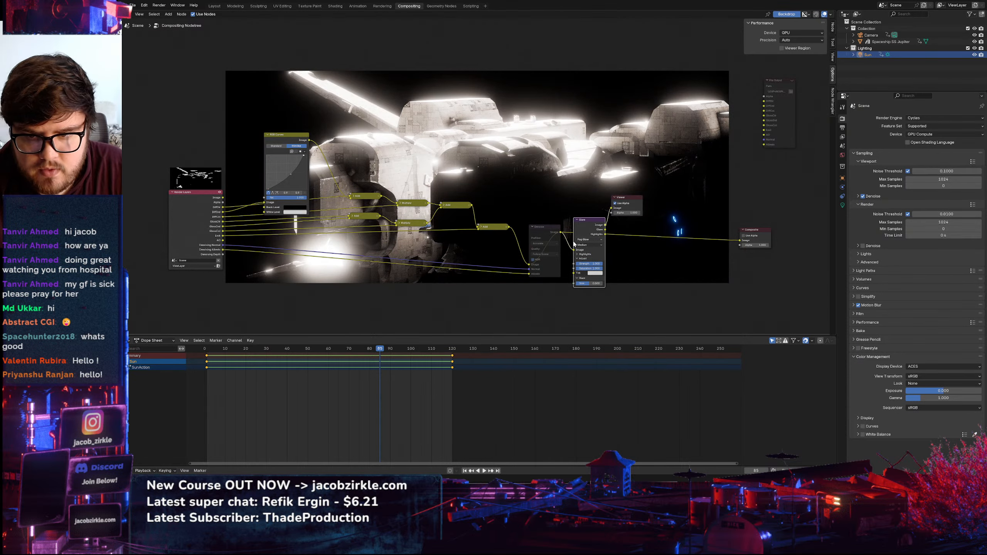
Preview the Glare node's isolated glare output and reduce the node's size and strength
mouse_move(491, 142)
middle_mouse_down()
mouse_move(501, 125)
mouse_move(485, 137)
middle_mouse_up()
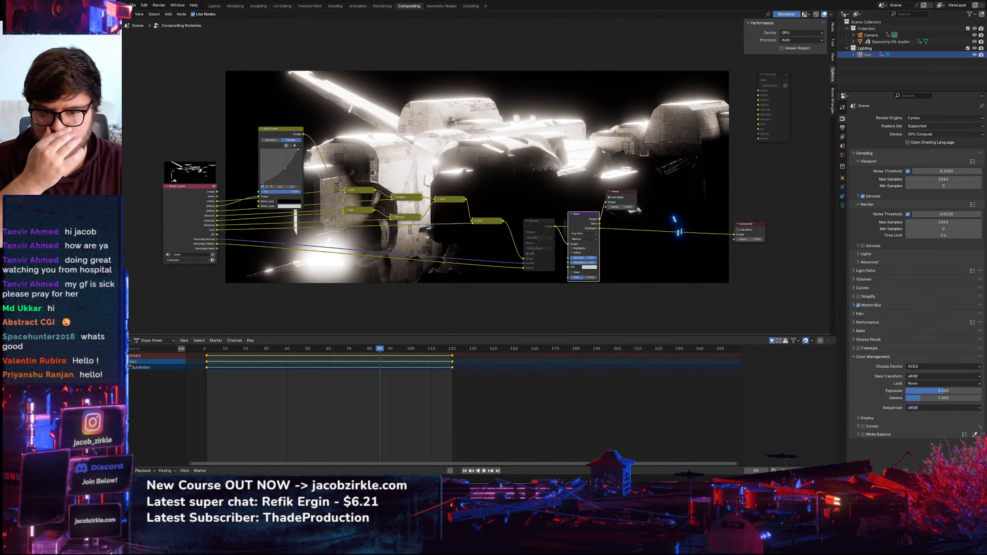
left_click(600, 222, "ctrl+shift")
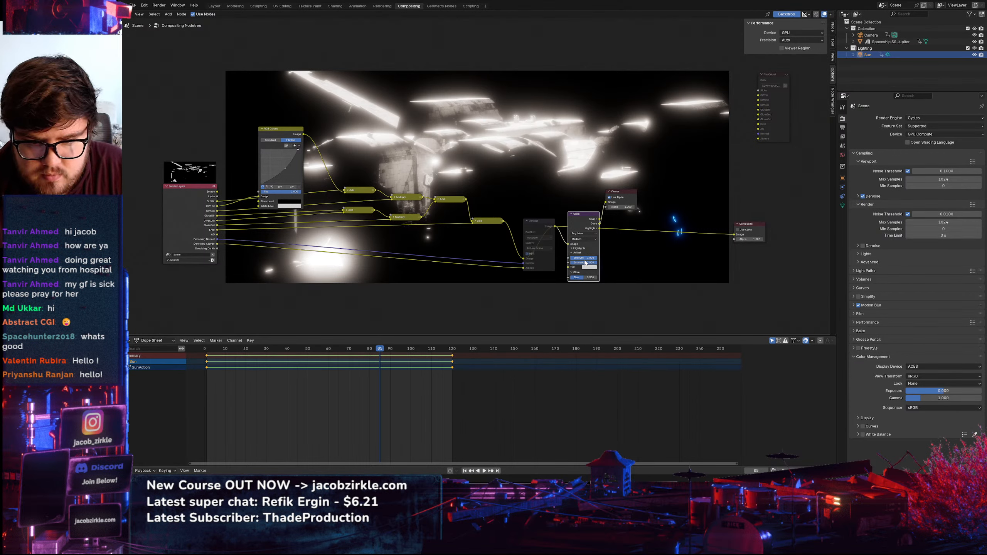
left_click_drag(588, 278, 579, 258)
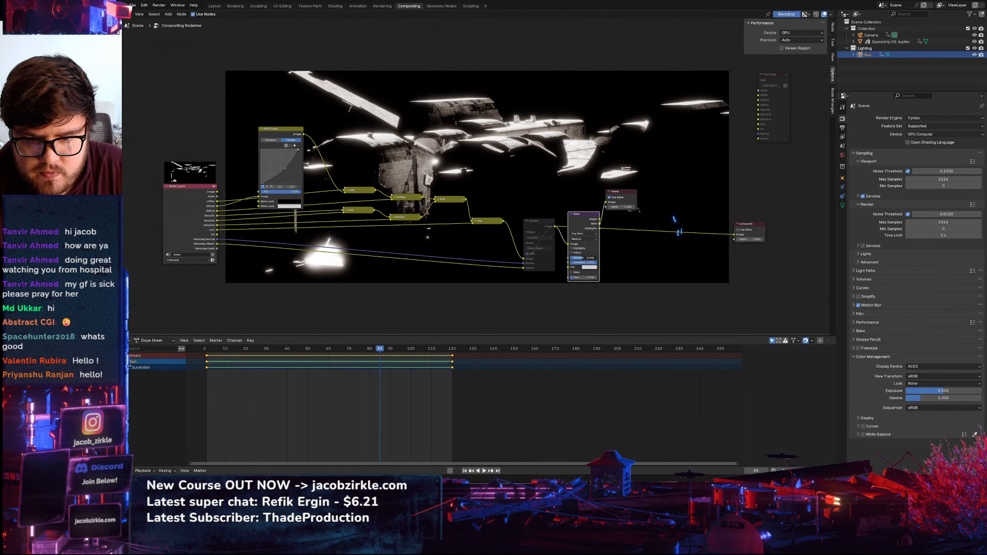
Slightly lower the Glare node's strength and preview its Highlights and Image outputs
left_click_drag(579, 258, 577, 258)
left_click(593, 220, "ctrl+shift")
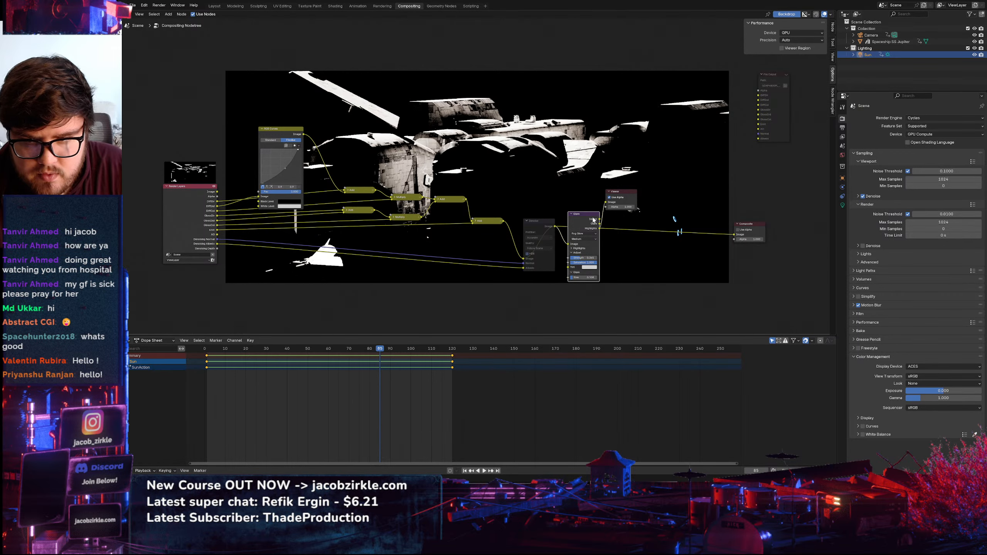
left_click(599, 223, "ctrl+shift")
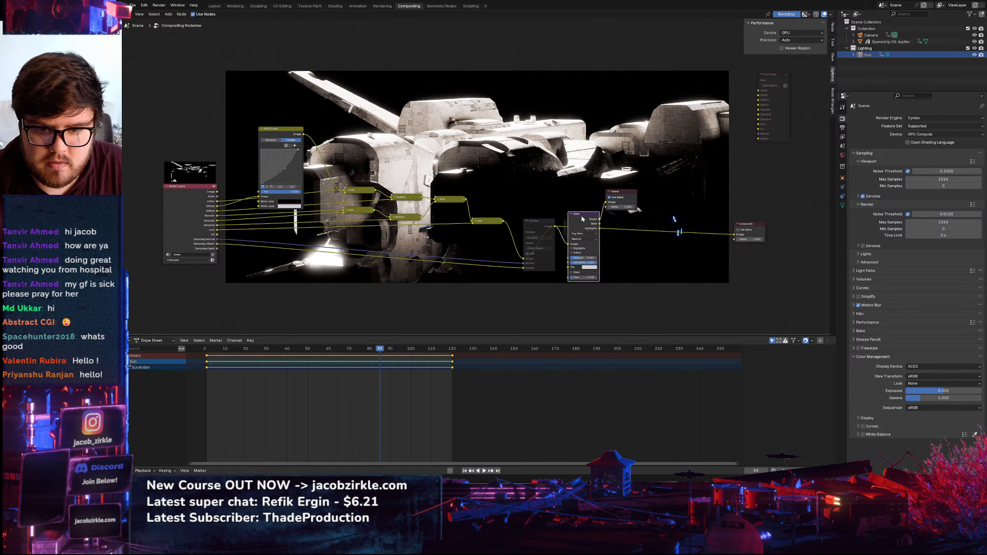
Move the Glare node off the main link, insert a duplicate of it before the Composite node, reset the duplicate's settings and preview it
left_click_drag(583, 219, 584, 250)
middle_click_drag(585, 250, 538, 239)
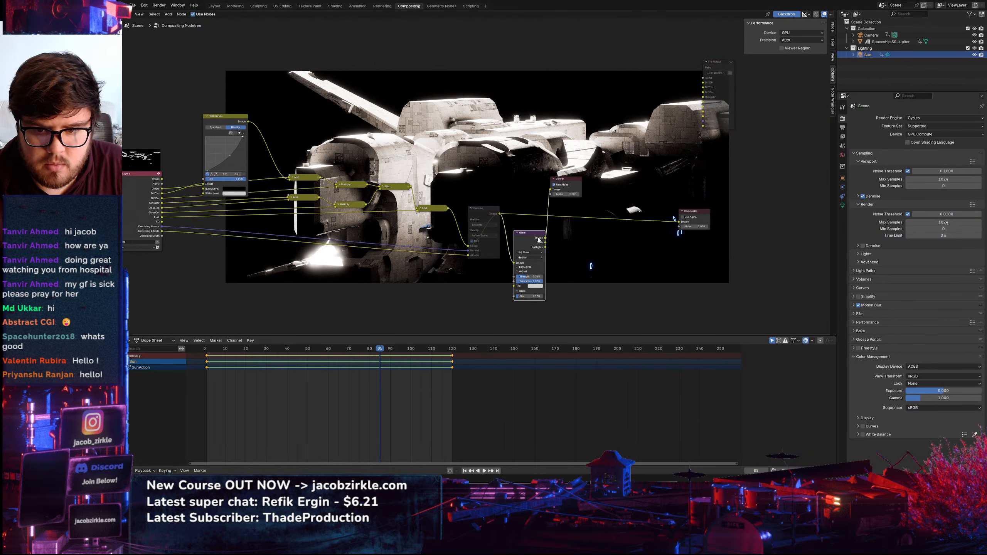
key("shift+d")
left_click(591, 217)
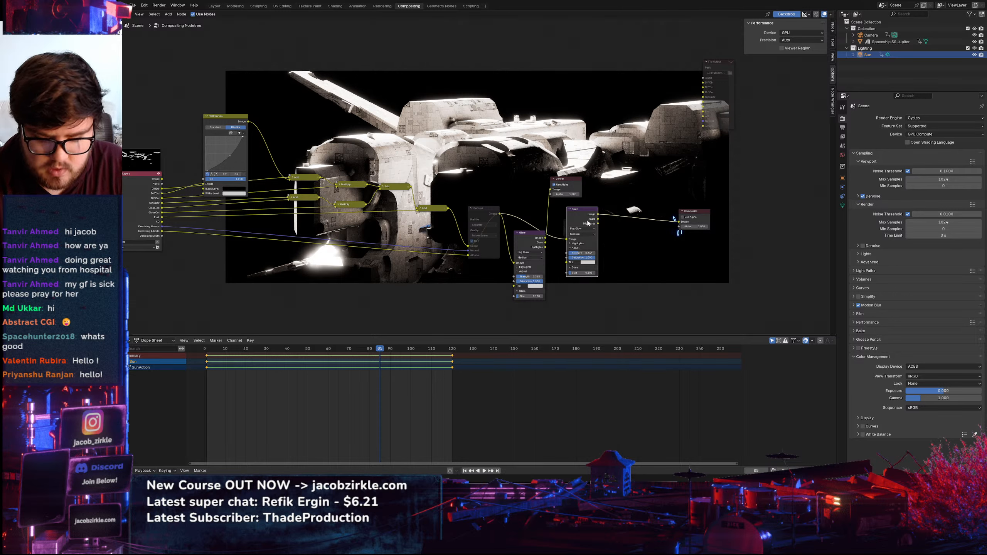
key("BackSpace")
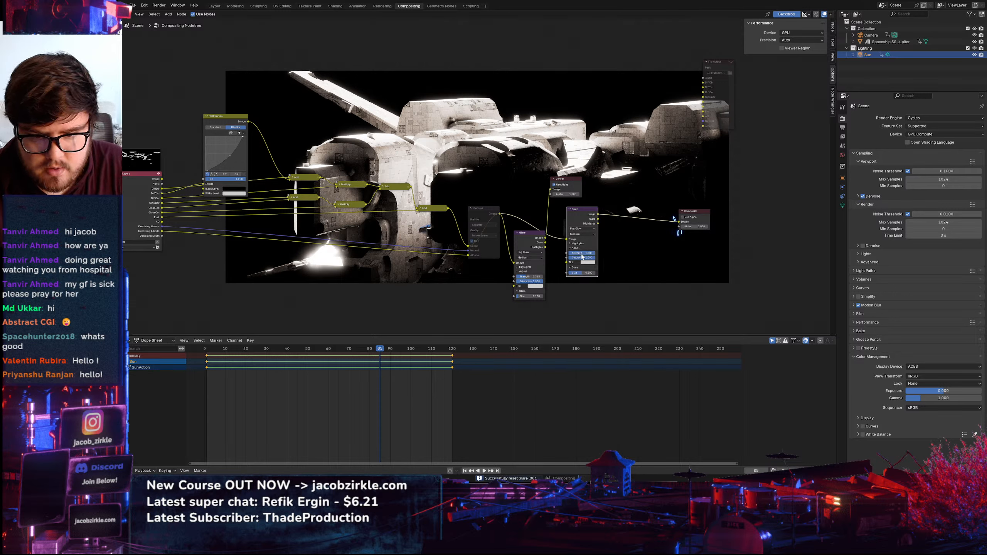
left_click(581, 257, "ctrl+shift")
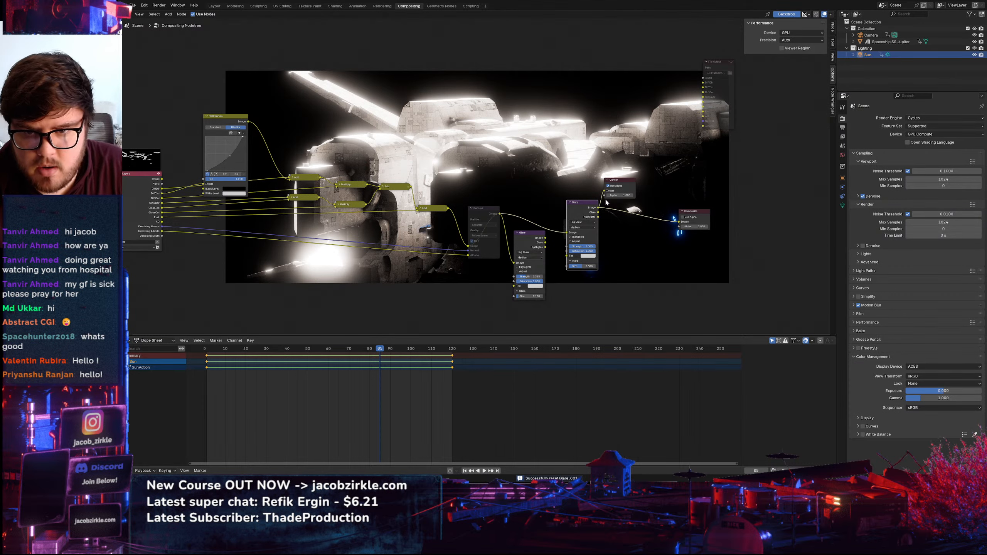
Raise the duplicated Glare node's size to maximum and reduce its strength for a wide, soft glow
mouse_move(581, 266)
left_mouse_down()
mouse_move(595, 266)
mouse_move(583, 266)
mouse_move(577, 246)
mouse_move(592, 267)
left_mouse_up()
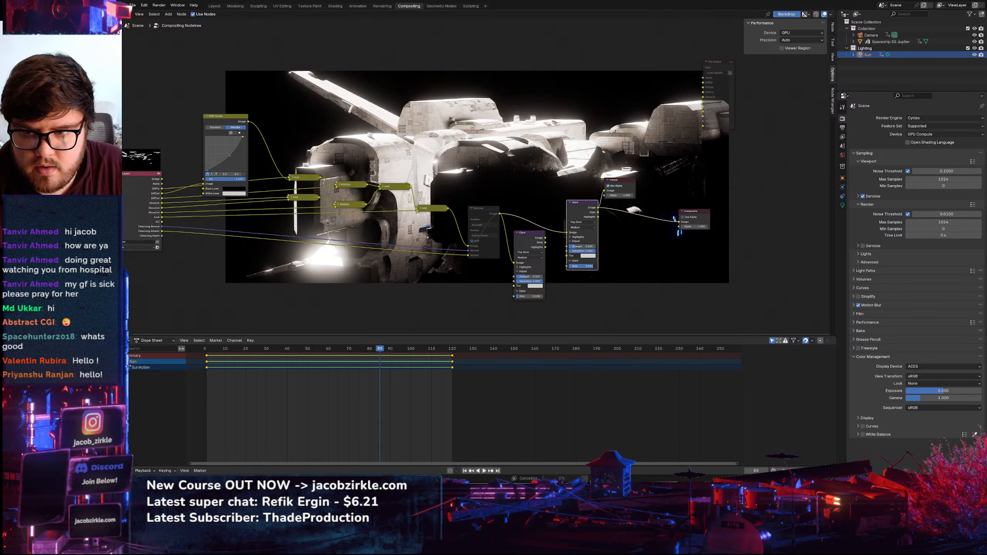
mouse_move(585, 203)
left_mouse_down()
mouse_move(579, 176)
mouse_move(582, 191)
left_mouse_up()
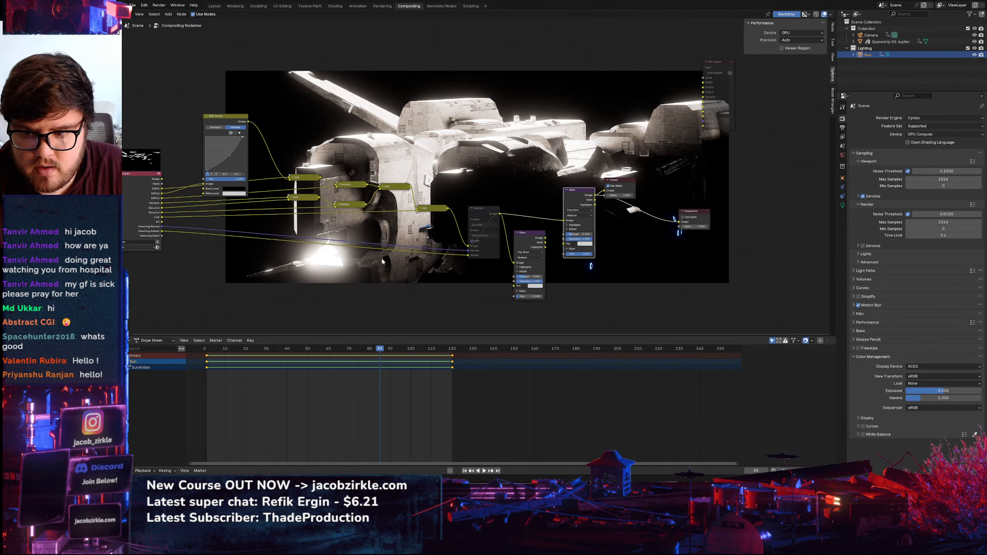
left_click_drag(581, 235, 579, 235)
Expand the duplicated Glare node's Highlights settings and try different threshold values
left_click(570, 225)
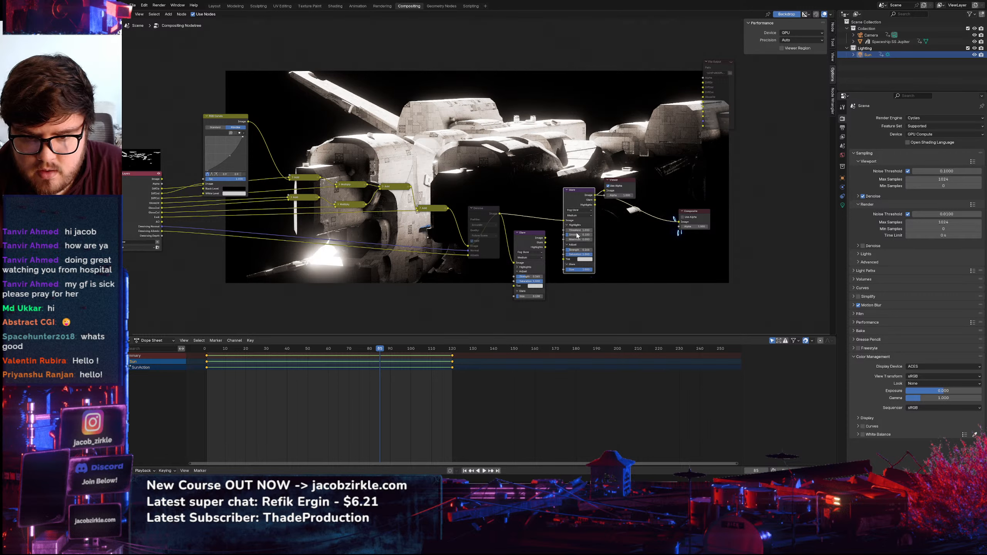
left_click_drag(575, 230, 559, 230)
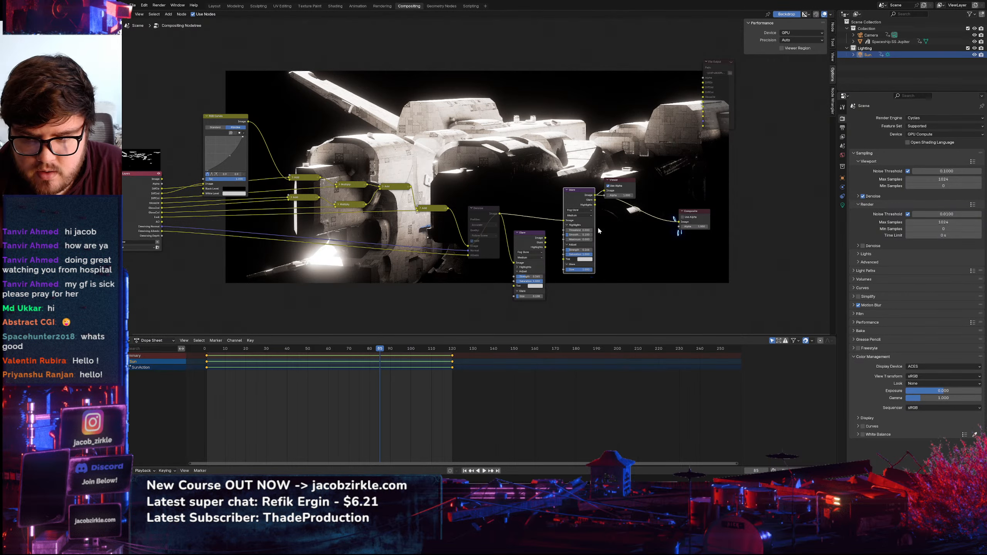
key("ctrl+z")
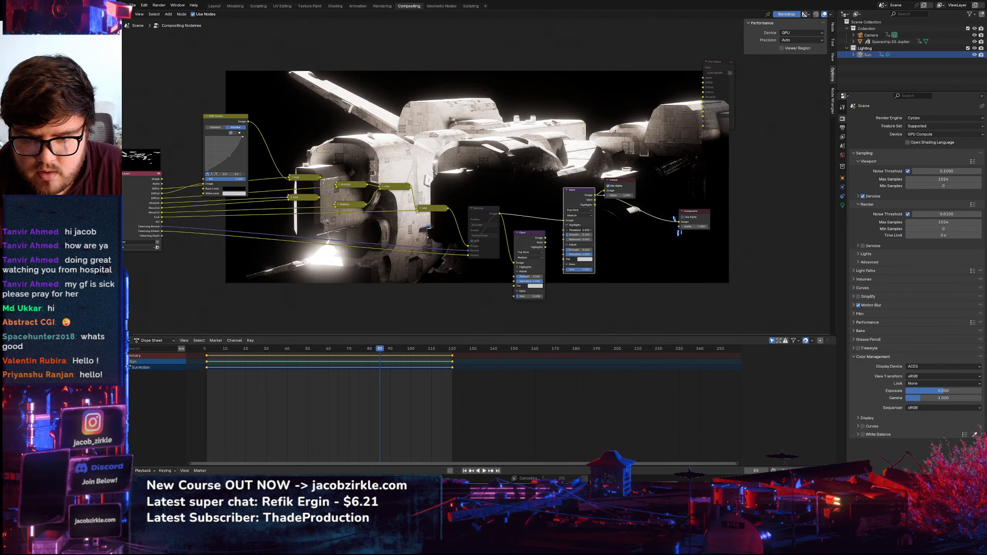
left_click(592, 230)
left_click(592, 231)
left_click(591, 231)
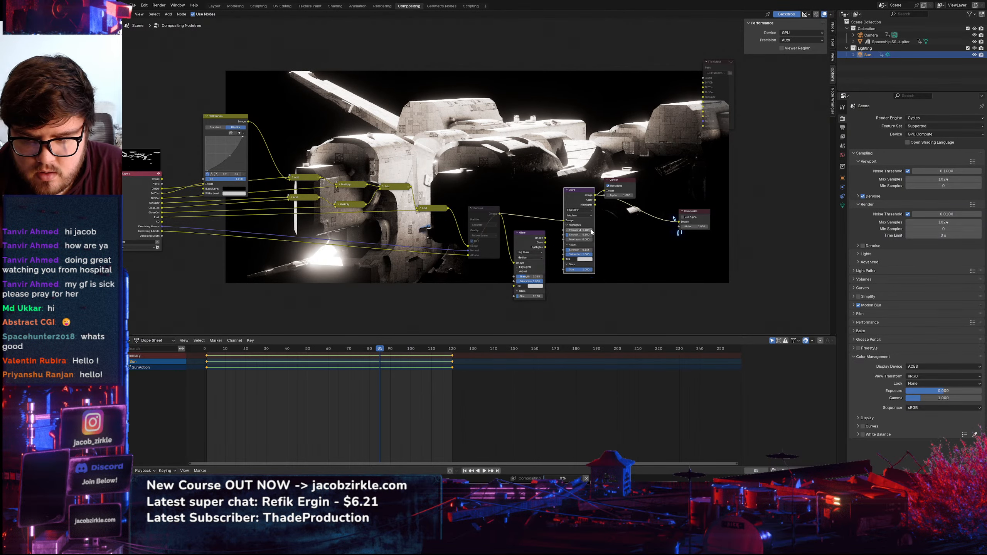
left_click(591, 230)
left_click(591, 230)
left_click(591, 231)
left_click(591, 231)
left_click(567, 231)
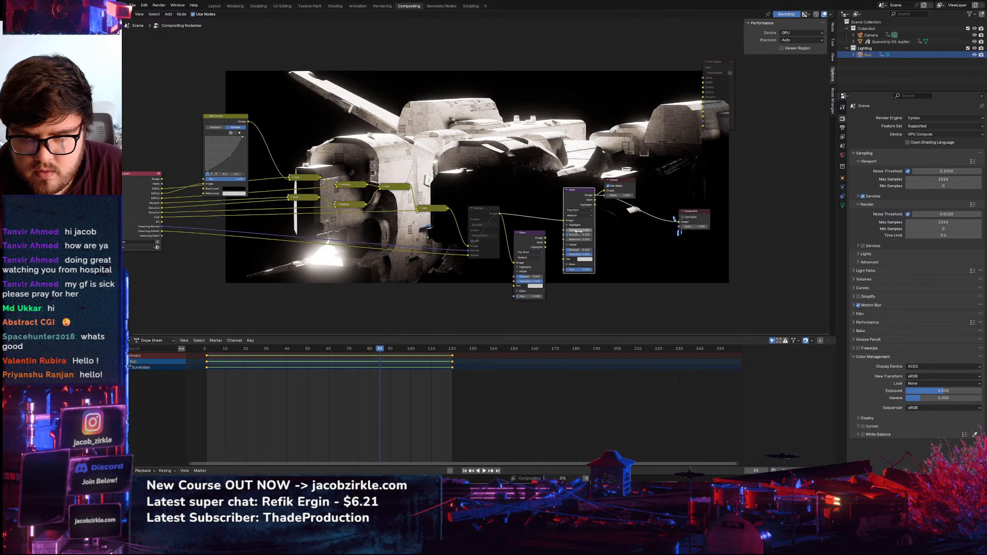
Set the duplicated Glare node's highlights threshold to 1 and save the file
left_click(580, 231)
type("1")
key("Return")
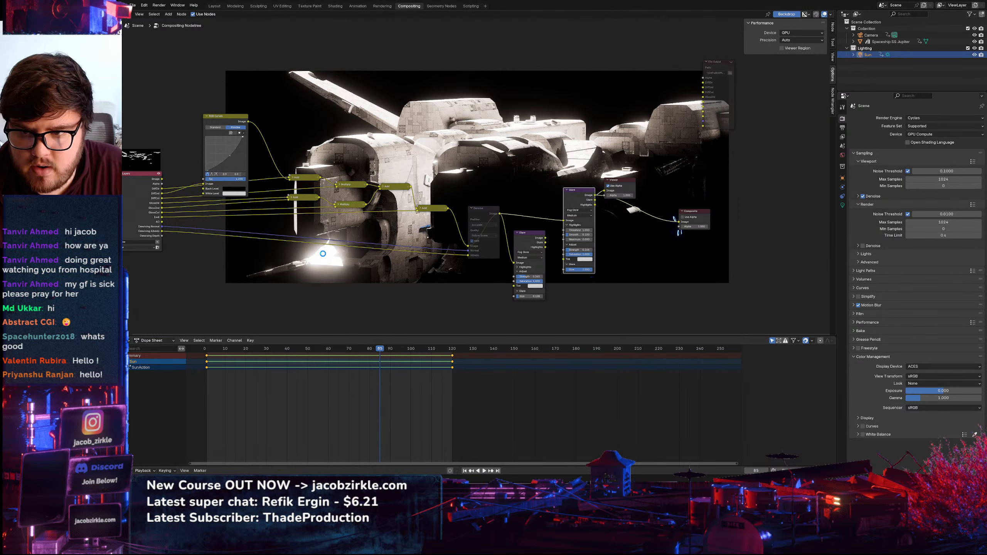
key("ctrl+s")
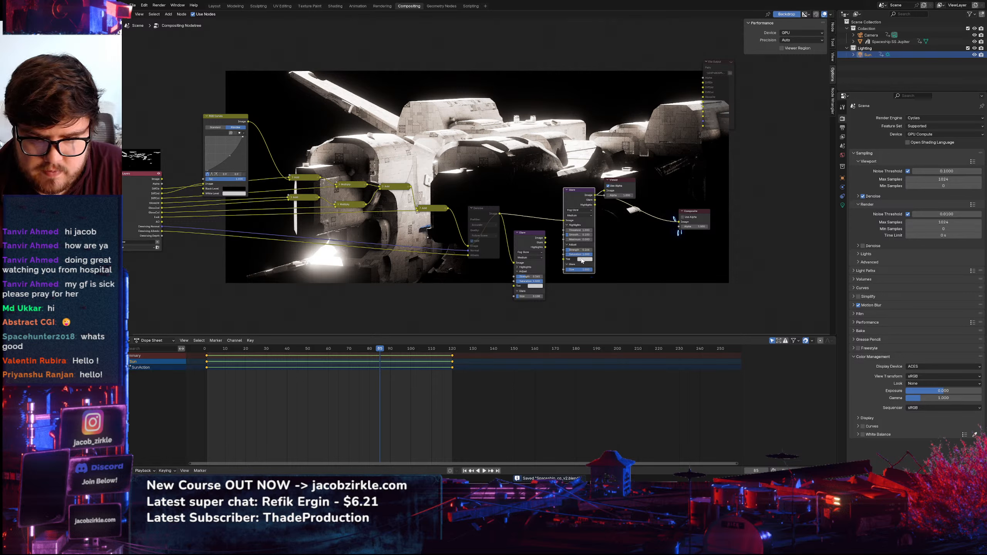
Spread the two Glare nodes apart and insert a Mix Color node after the duplicated Glare node
left_click_drag(542, 238, 566, 278)
left_click_drag(578, 208, 543, 198)
key("shift+a")
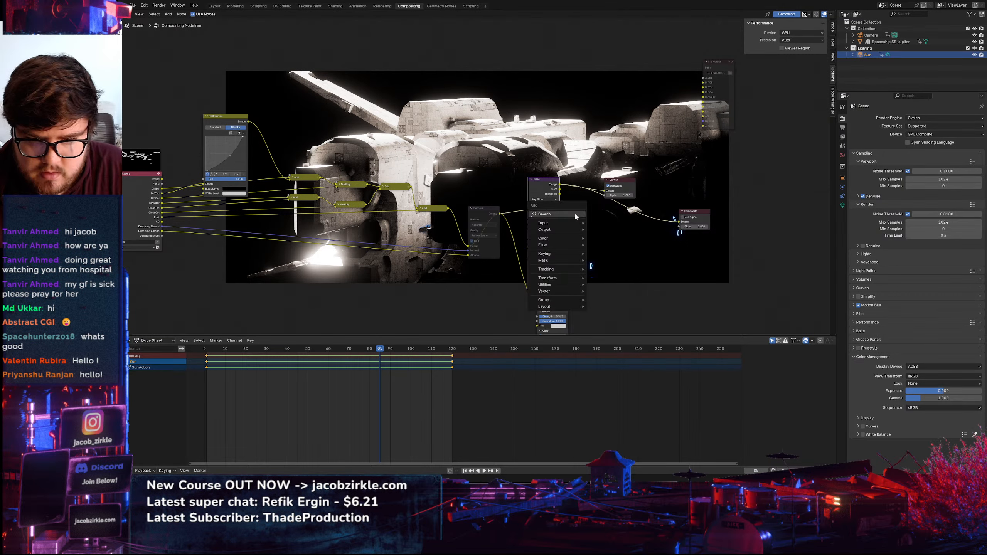
left_click(578, 215)
type("mix")
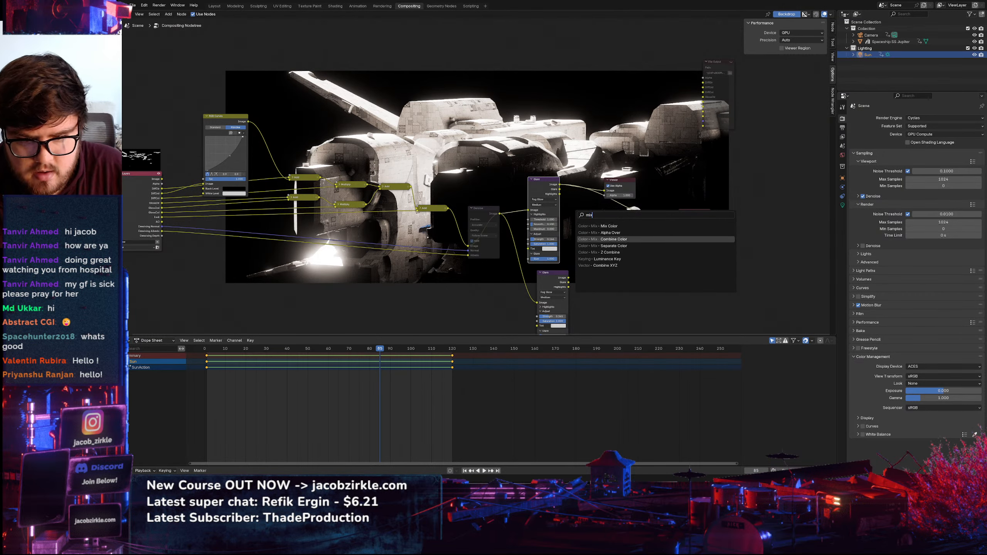
left_click(609, 225)
left_click(582, 188)
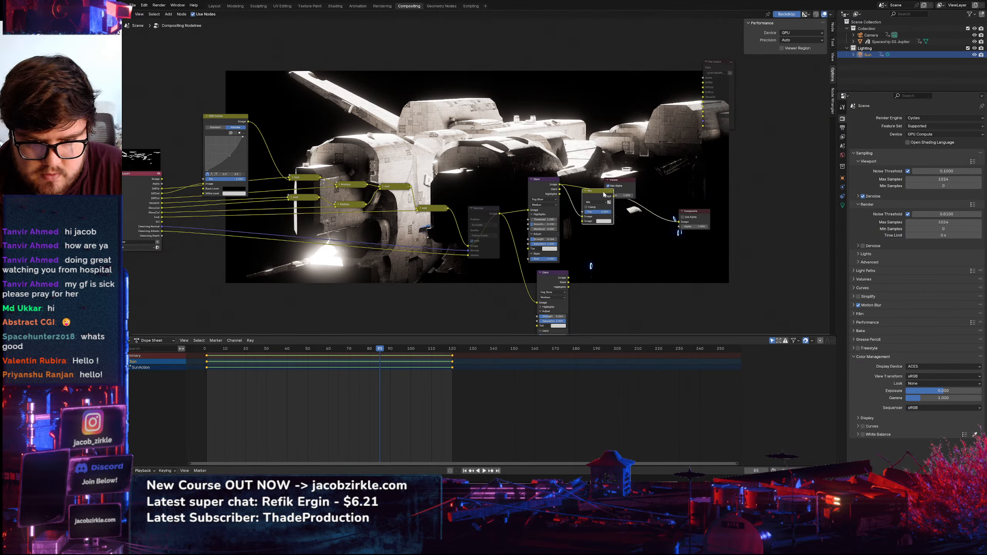
Connect the original Glare node's Glare output to the Mix node and set the blend mode to Add
left_click_drag(568, 283, 583, 217)
left_click(594, 206)
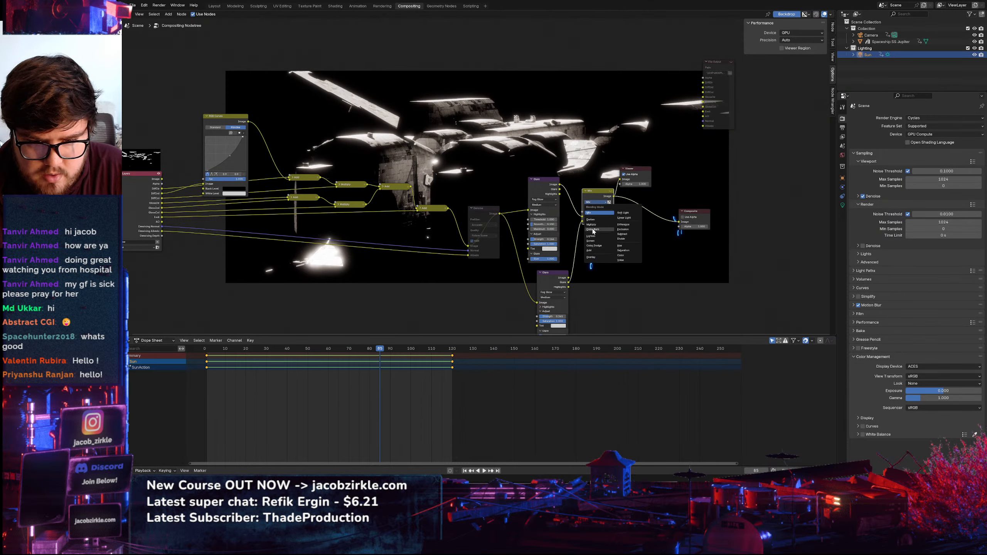
left_click(593, 251)
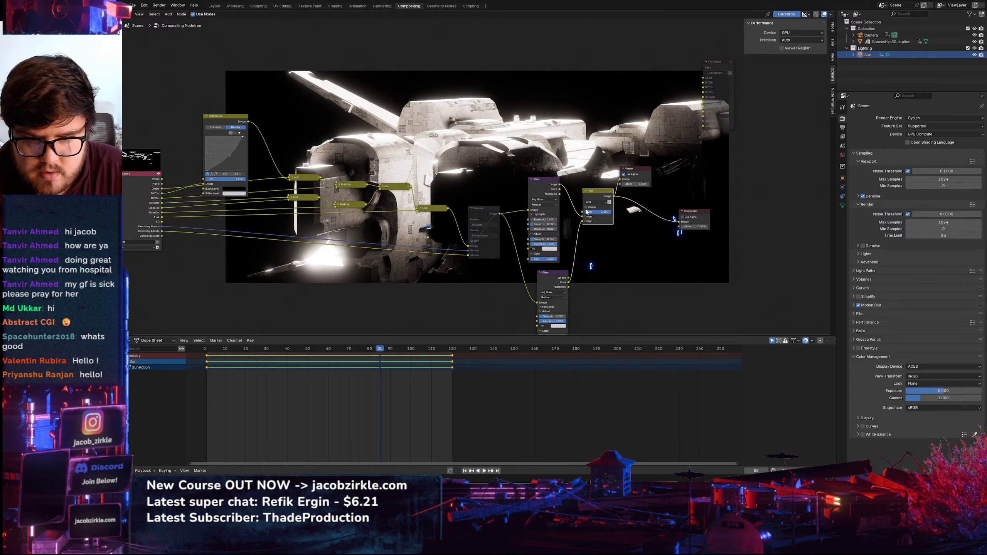
Swap the Add node's inputs, feeding the original node's Glare output into the first image input and the duplicate's image into the second
left_click_drag(583, 218, 583, 221)
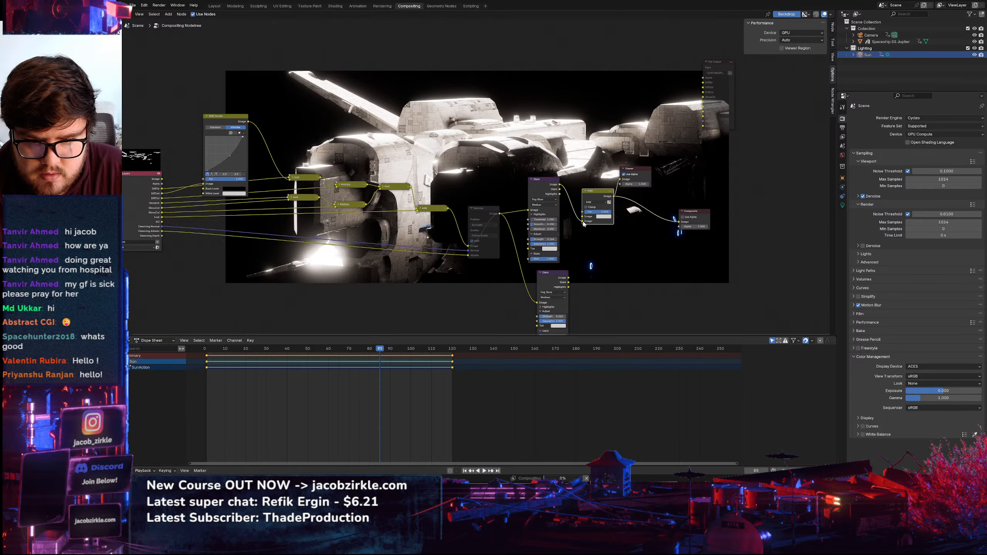
left_click_drag(569, 282, 581, 241)
key("Escape")
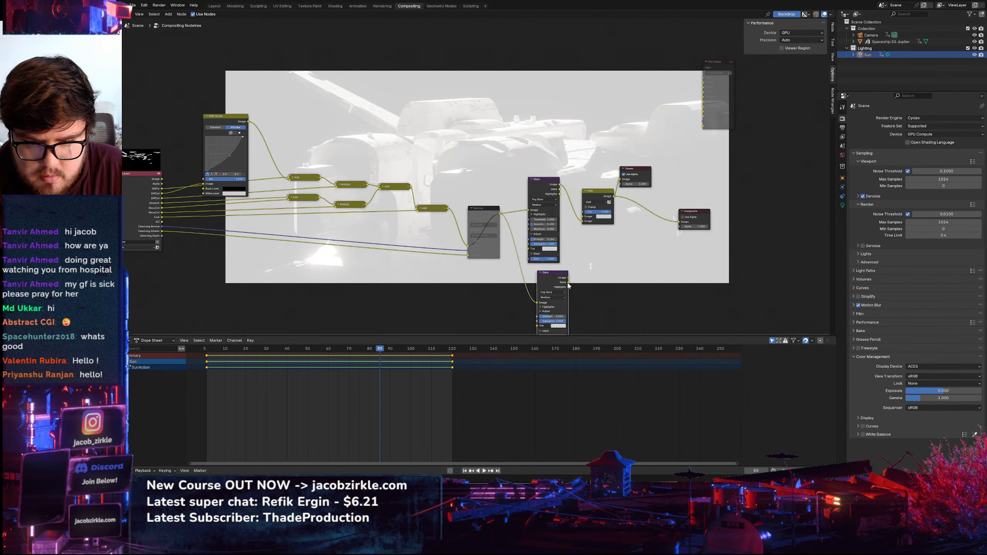
left_click_drag(569, 282, 583, 217)
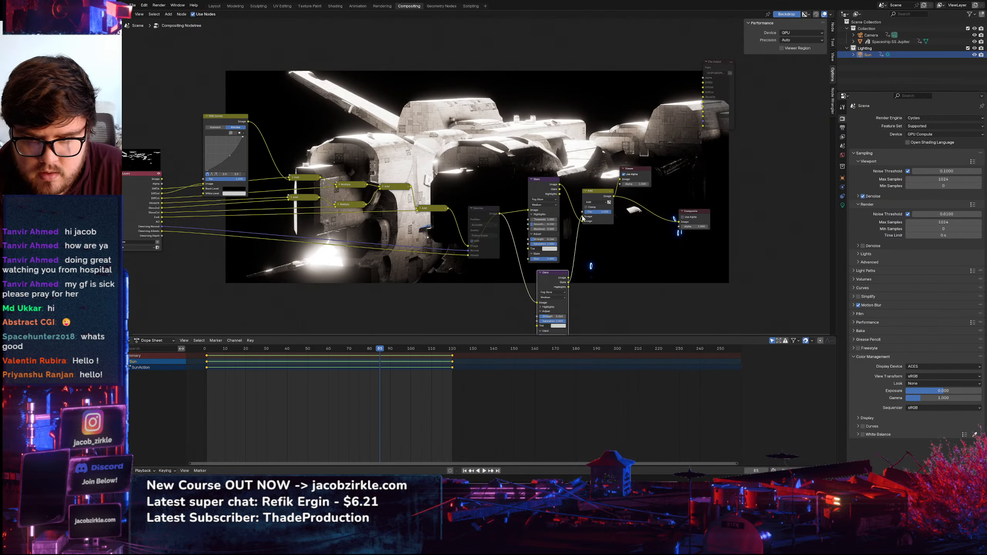
Compare the image with and without the added glare by toggling the Add node's mute and previewing the duplicated Glare node
left_click(597, 195)
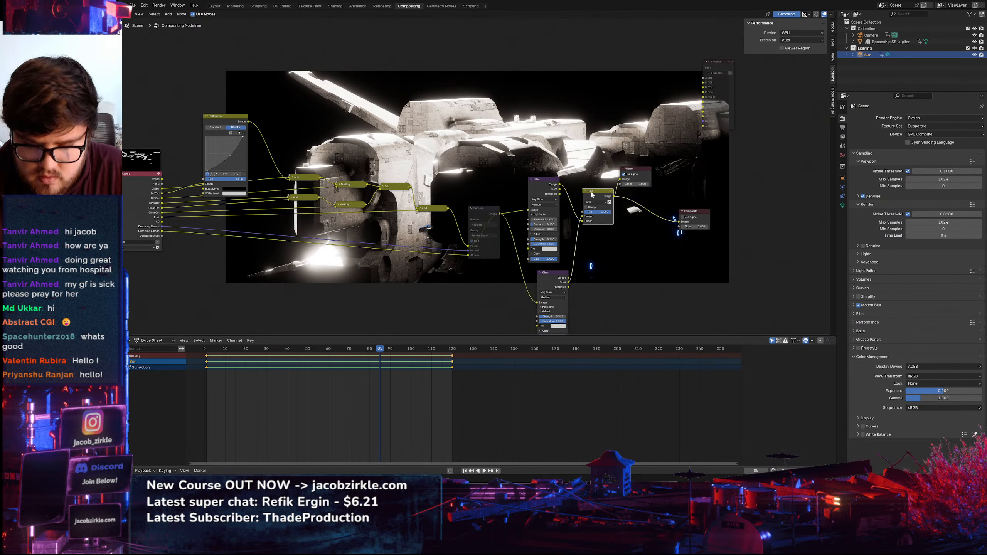
key("m")
key("m")
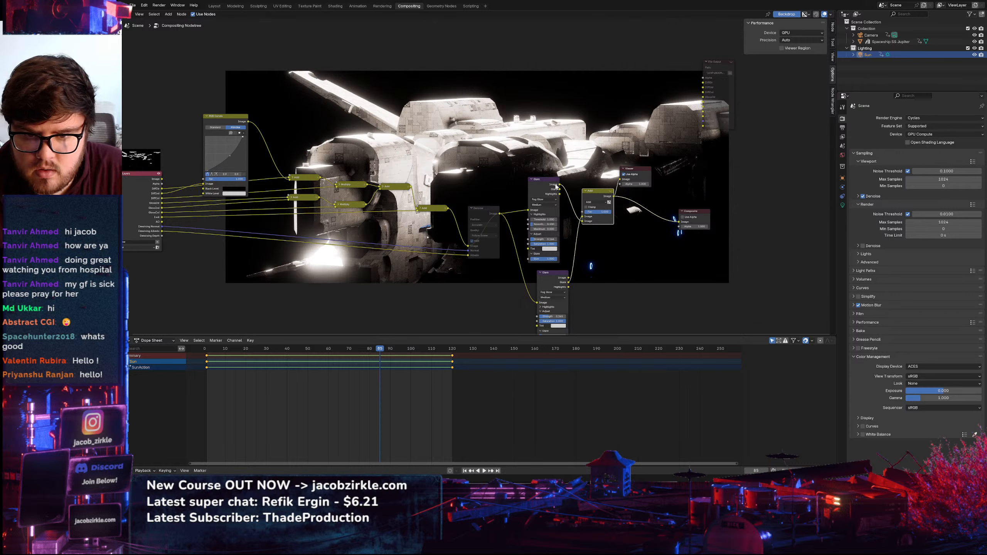
left_click(557, 186, "ctrl+shift")
left_click(595, 198, "ctrl+shift")
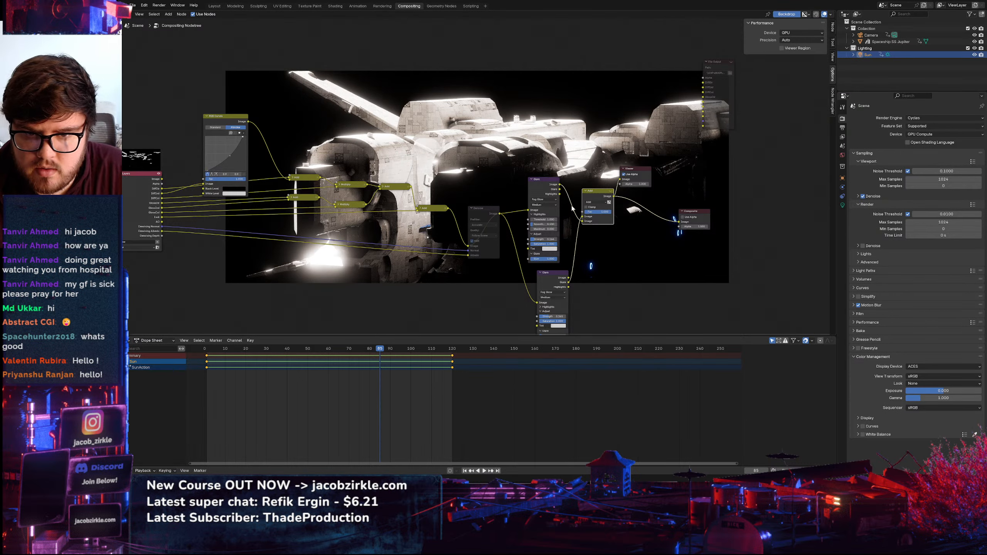
Reduce the strength of the wide-glow Glare node that feeds its full image into the Add node
mouse_move(573, 209)
middle_mouse_down()
mouse_move(614, 216)
mouse_move(576, 219)
middle_mouse_up()
left_click(548, 203)
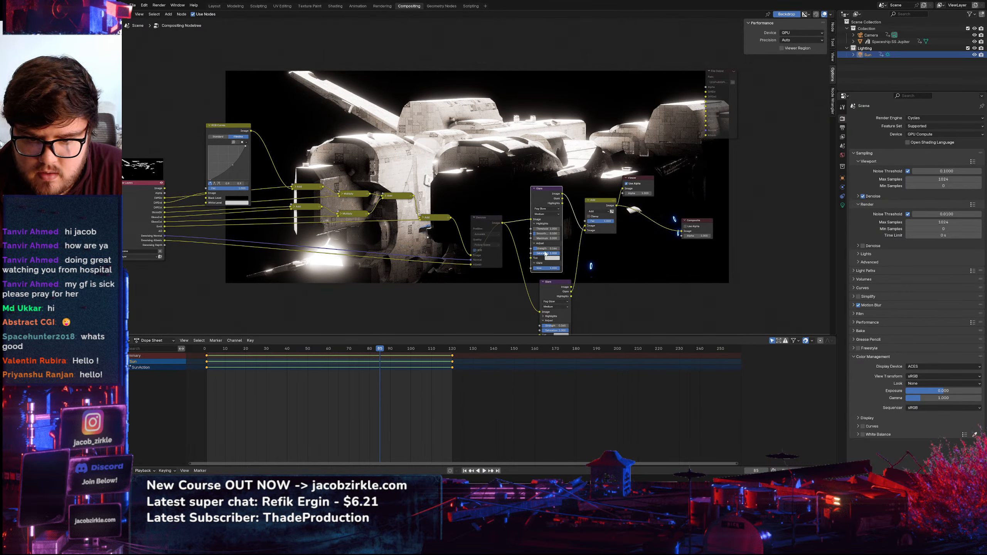
left_click_drag(544, 249, 533, 249)
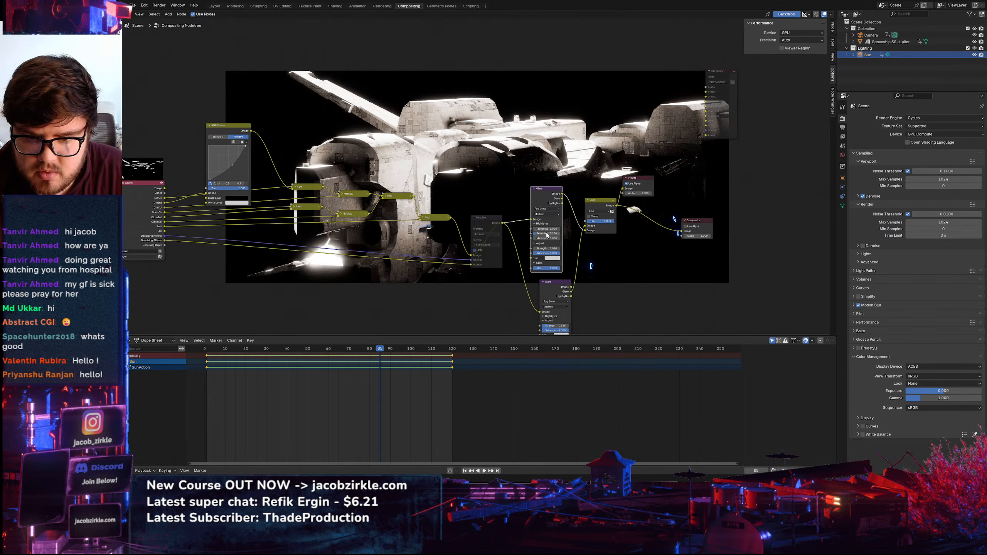
Preview the original Glare node's isolated glare and reduce its size
middle_click_drag(557, 329, 560, 293)
left_click(549, 250, "ctrl+shift")
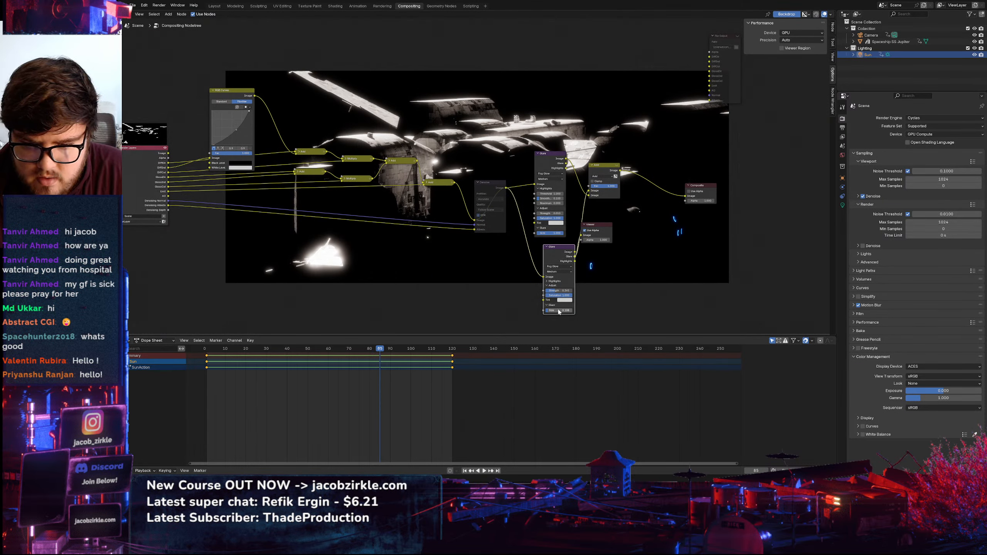
left_click_drag(558, 312, 548, 312)
key("ctrl+z")
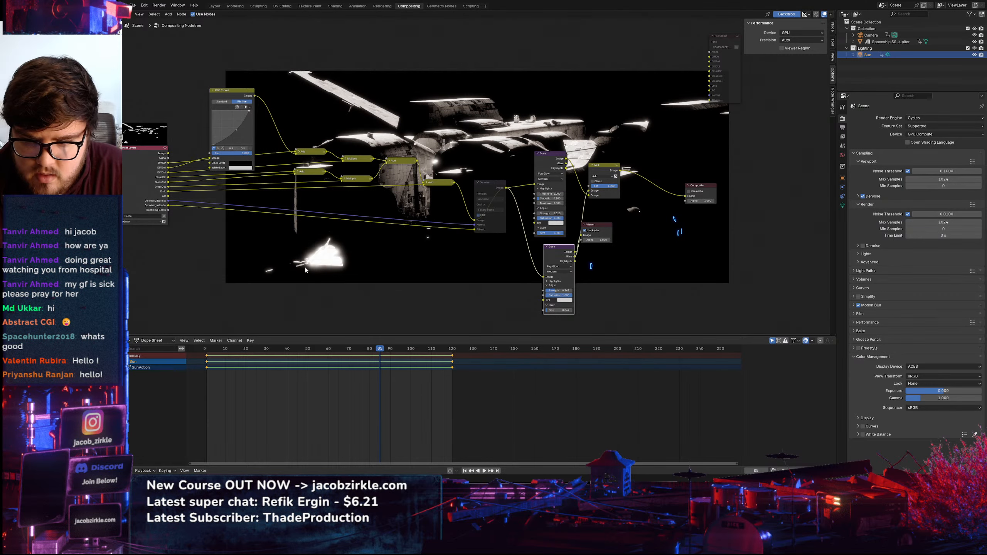
Preview the Add node's output, enter 2 for the wide-glow Glare node's size and set its strength to 0.1
middle_click_drag(606, 168, 571, 225)
left_click(597, 202, "ctrl+shift")
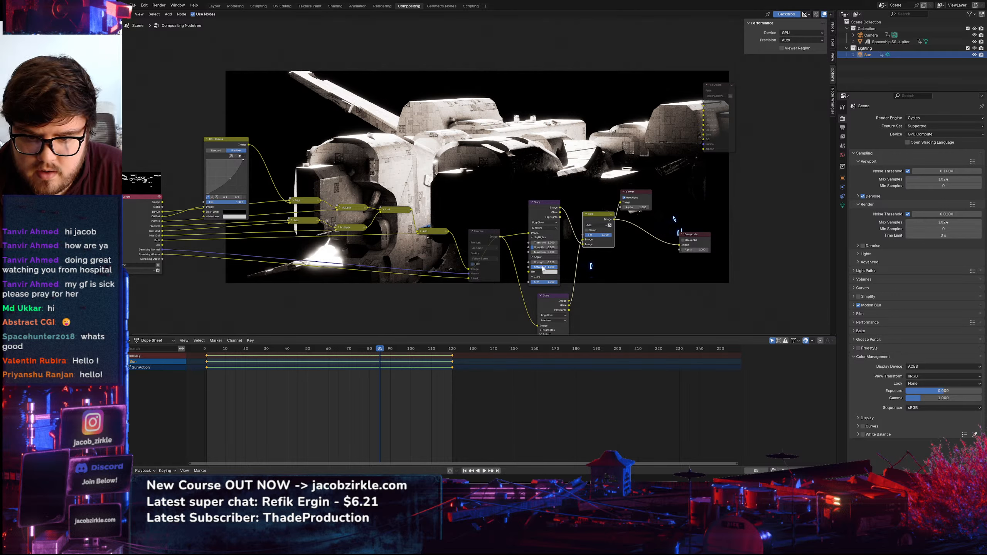
left_click_drag(544, 262, 586, 262)
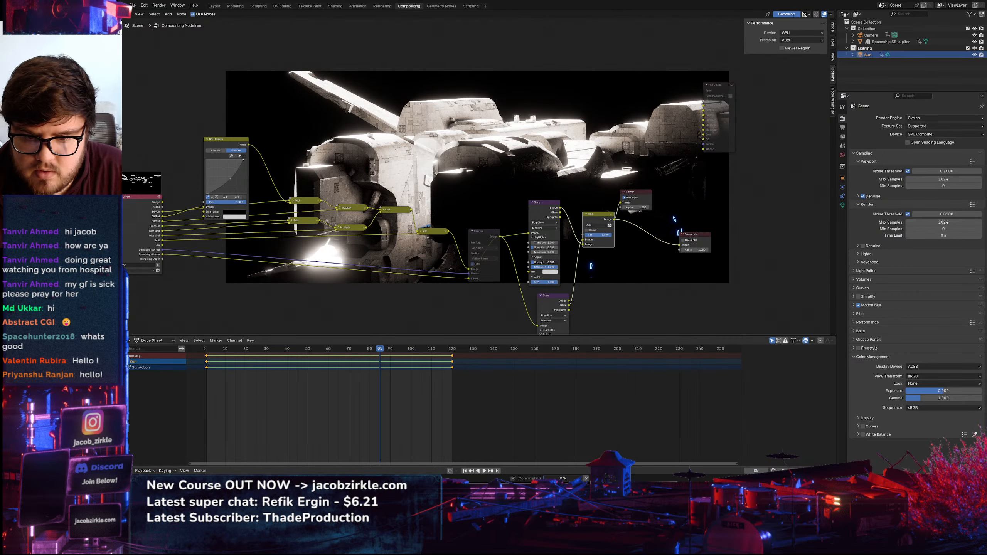
left_click(544, 282)
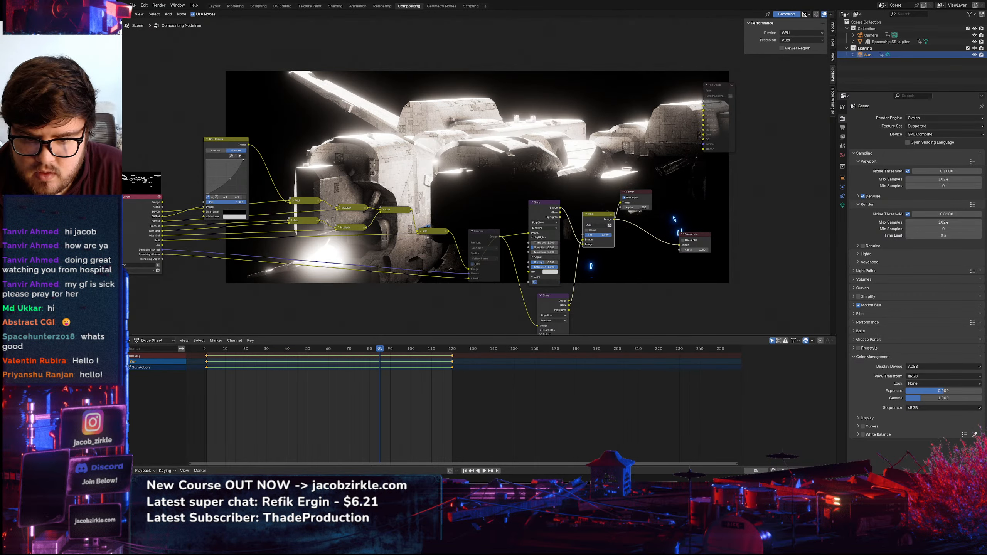
type("2")
key("Return")
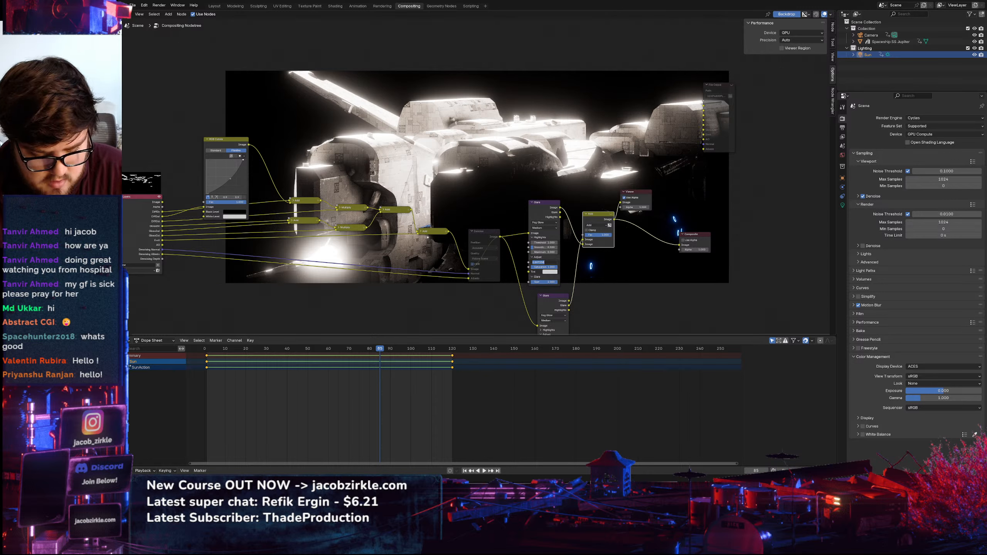
type("0.1")
key("Return")
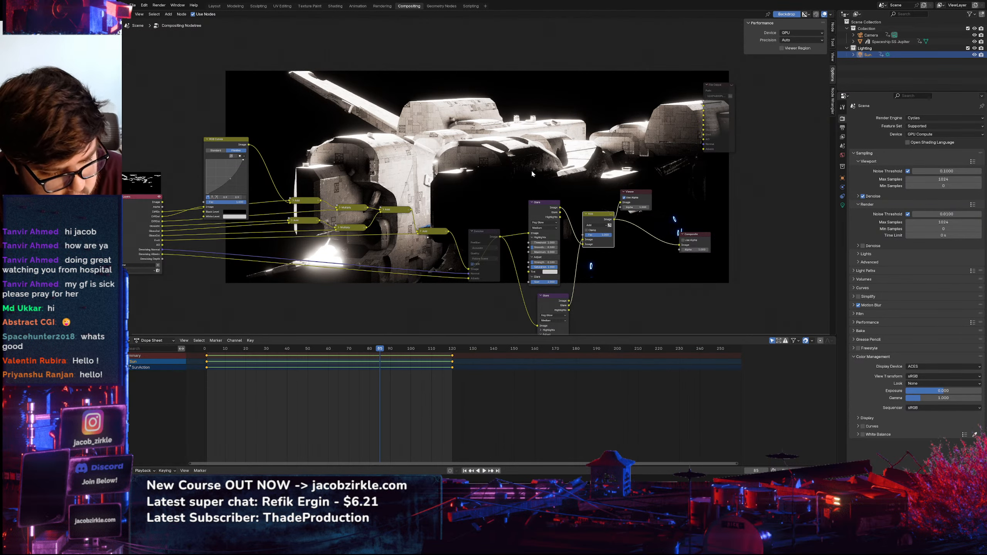
Move the tight-glow Glare node so it sits directly below the wide-glow Glare node
scroll(431, 226, "down", 3)
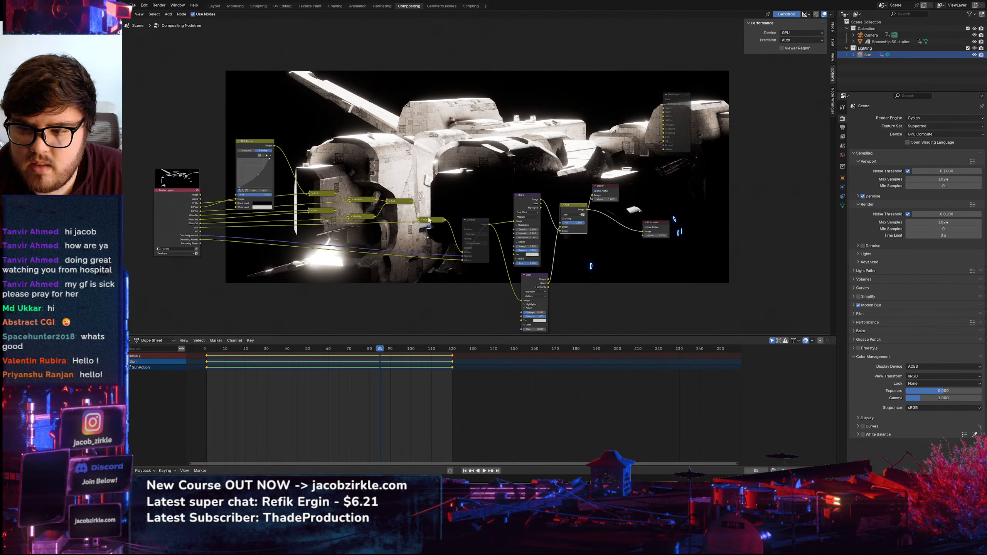
middle_click_drag(431, 226, 406, 204)
left_click_drag(510, 275, 501, 274)
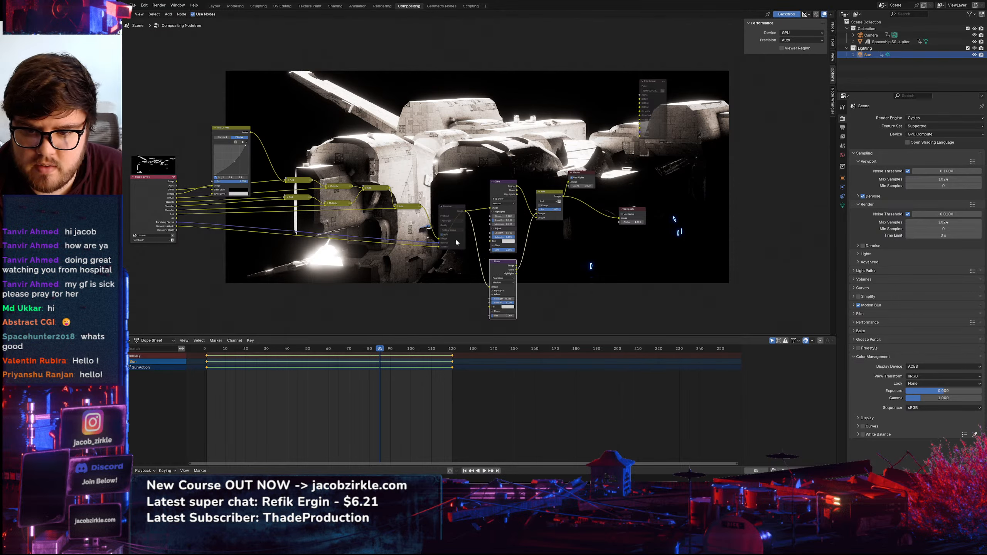
scroll(468, 256, "up", 7)
middle_click_drag(510, 266, 462, 236)
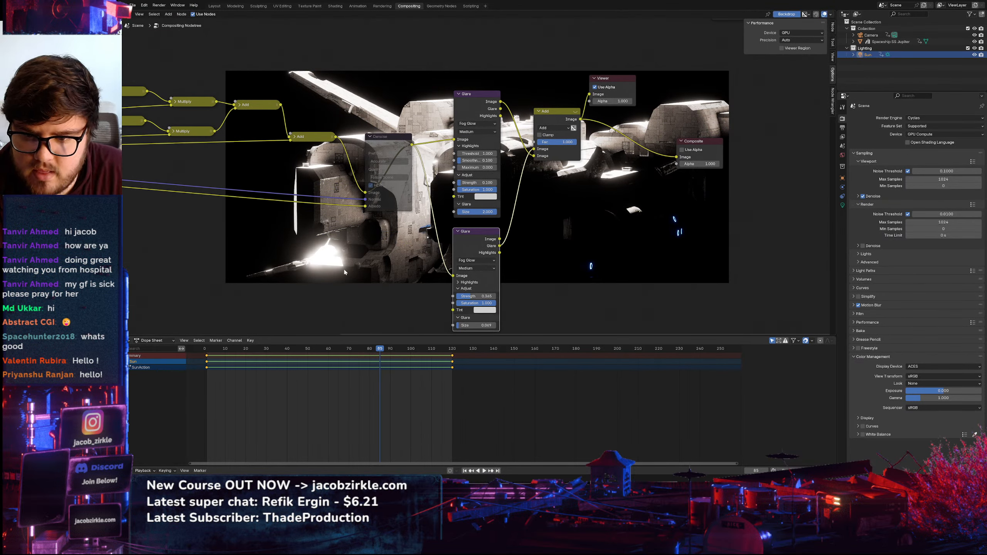
scroll(445, 207, "down", 2)
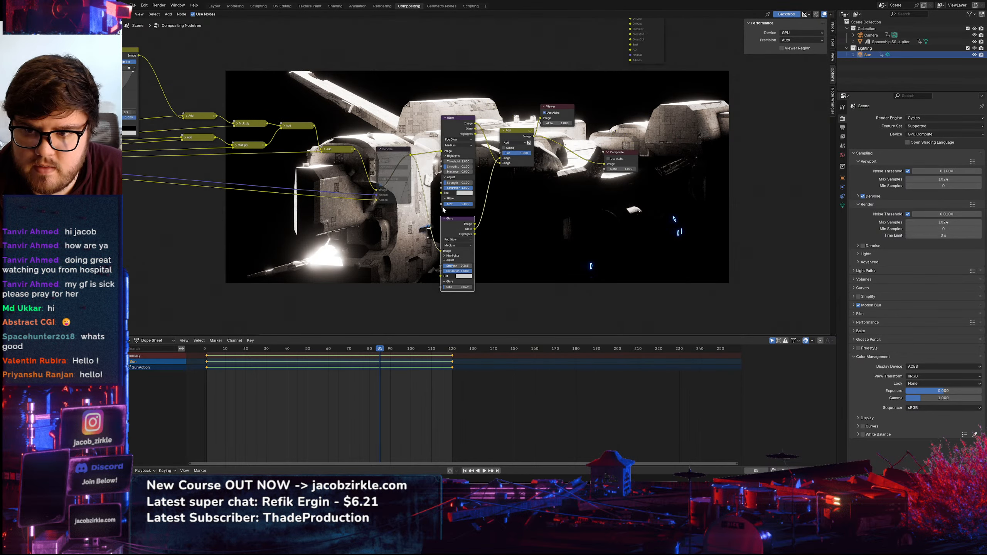
Preview the wide-glow Glare node, reset it to its defaults and change its type to Fog Glow
left_click(469, 127, "ctrl+shift")
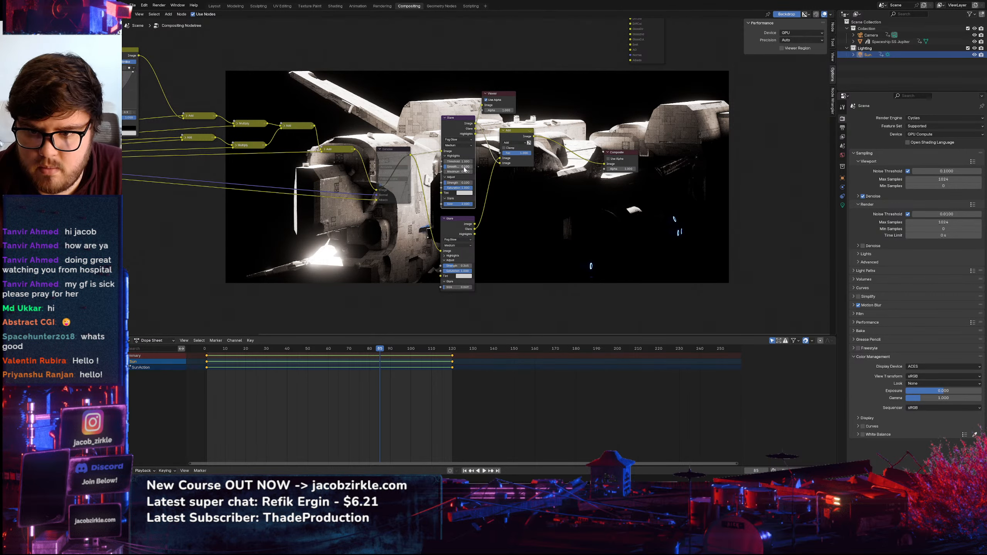
key("BackSpace")
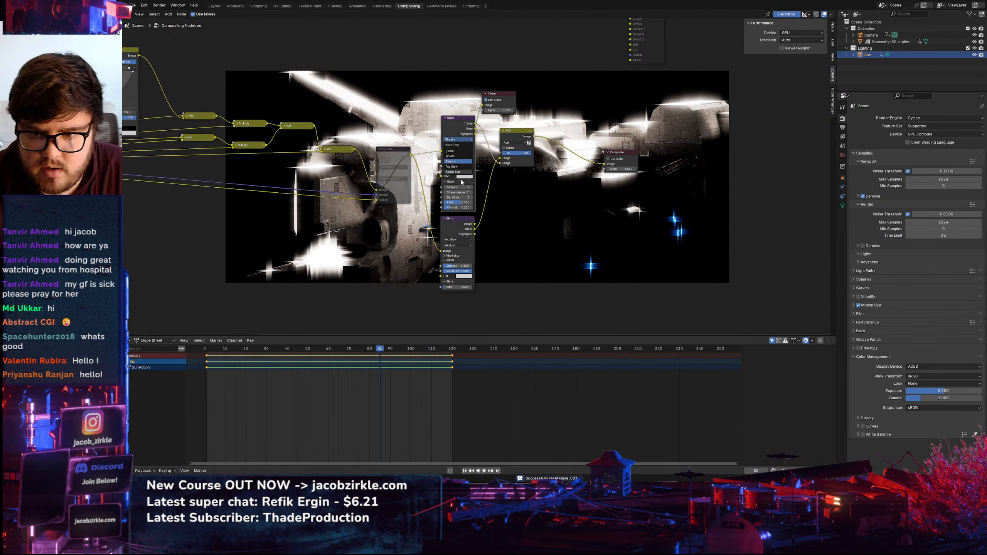
left_click(458, 139)
left_click(462, 171)
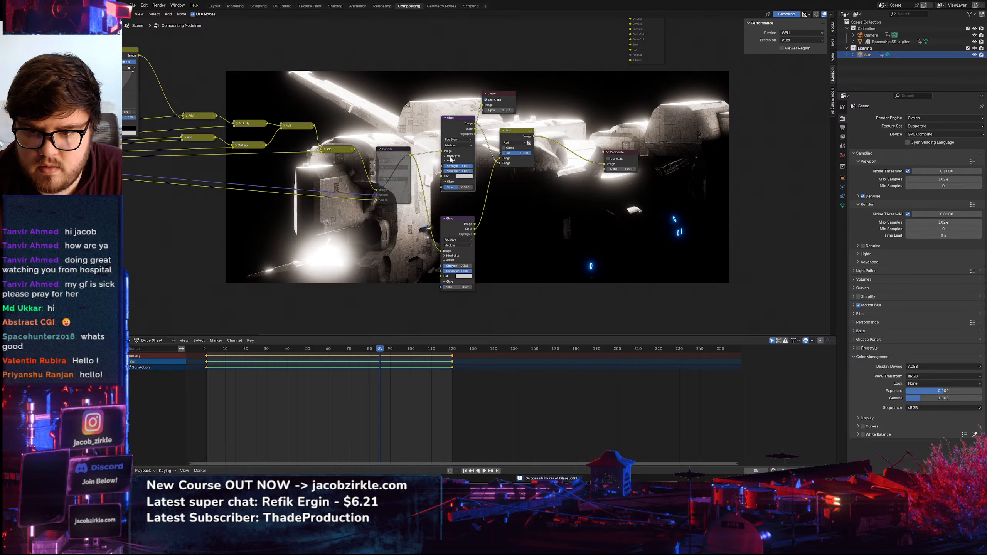
Raise the wide-glow Glare node's size to 1, reduce its strength and limit its highlights maximum to 5.4
left_click_drag(460, 188, 453, 168)
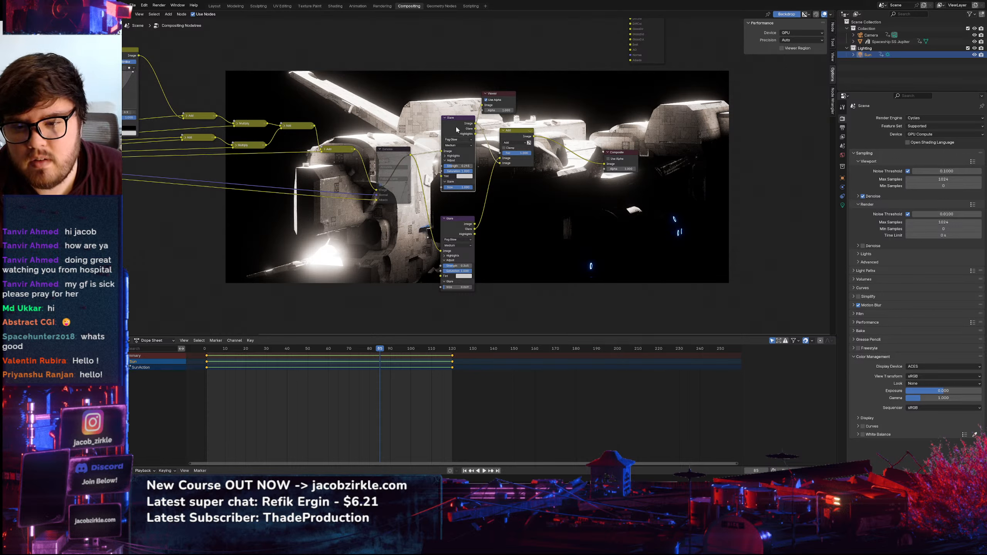
left_click(451, 155)
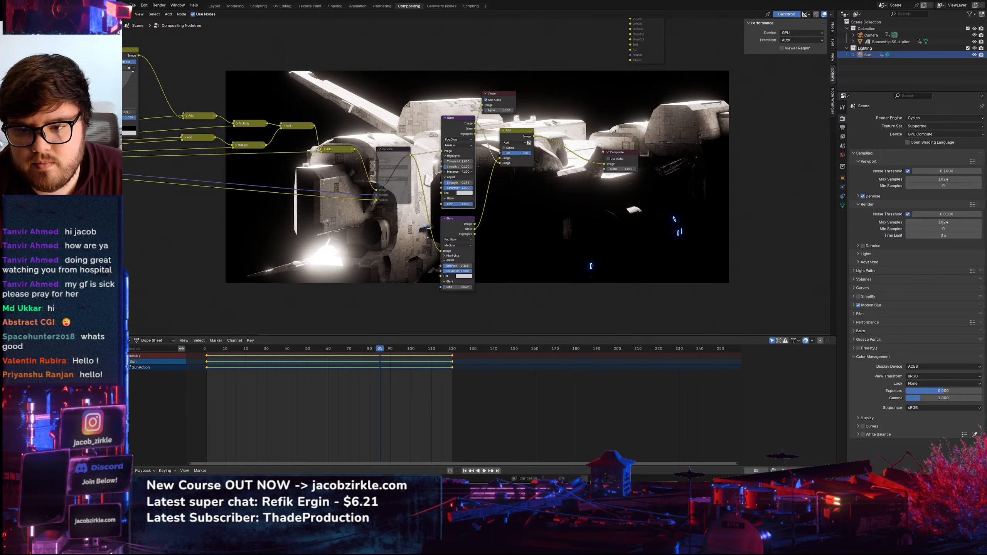
mouse_move(457, 172)
left_mouse_down()
mouse_move(445, 172)
mouse_move(461, 172)
left_mouse_up()
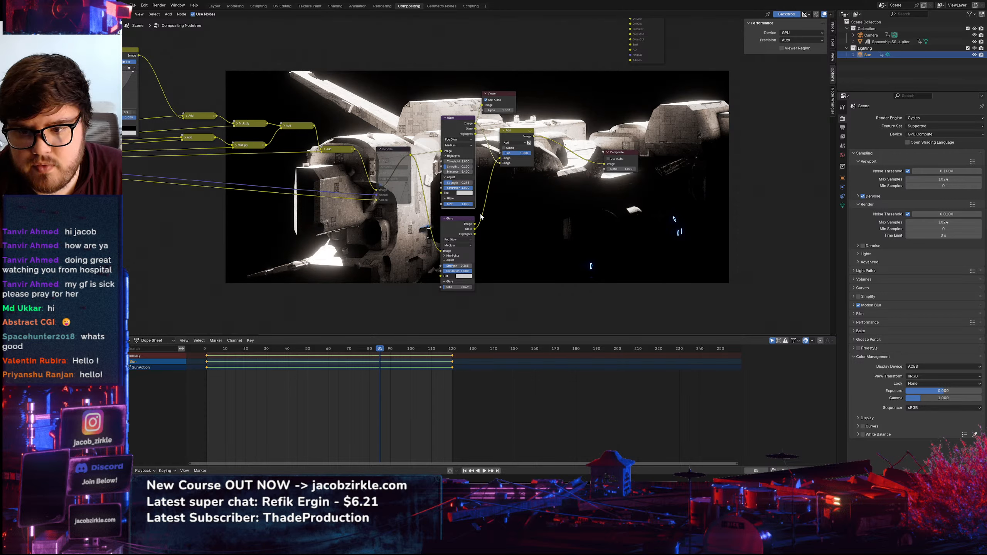
Try sizes of 2 and 10 on the wide-glow Glare node and return its size to 1
left_click(458, 204)
type("2")
key("Return")
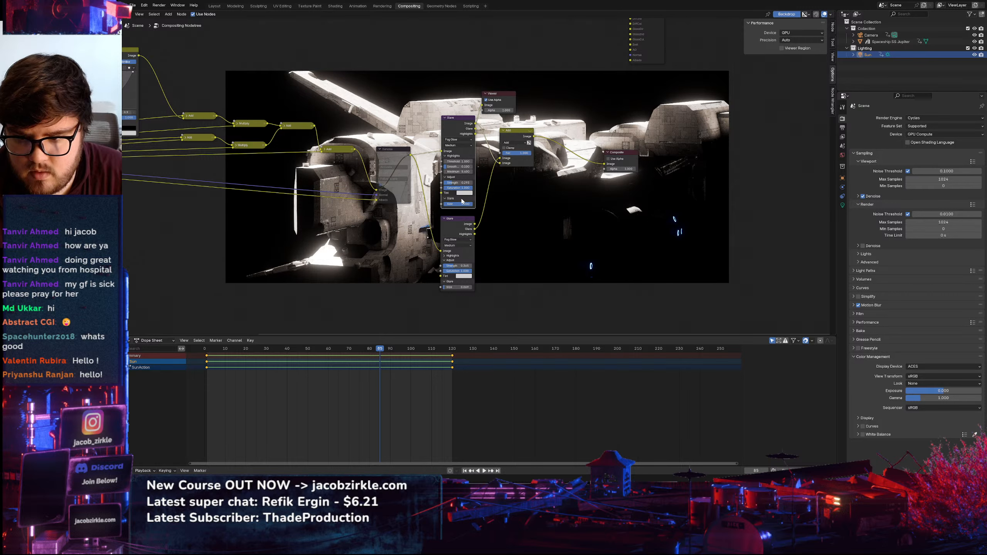
left_click(458, 204)
type("10")
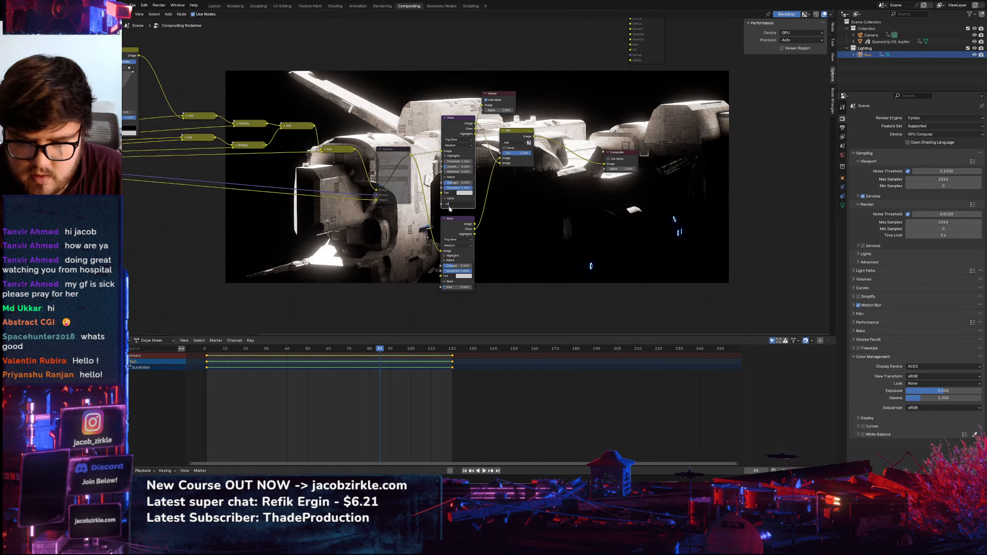
key("Return")
left_click(451, 205)
type("1")
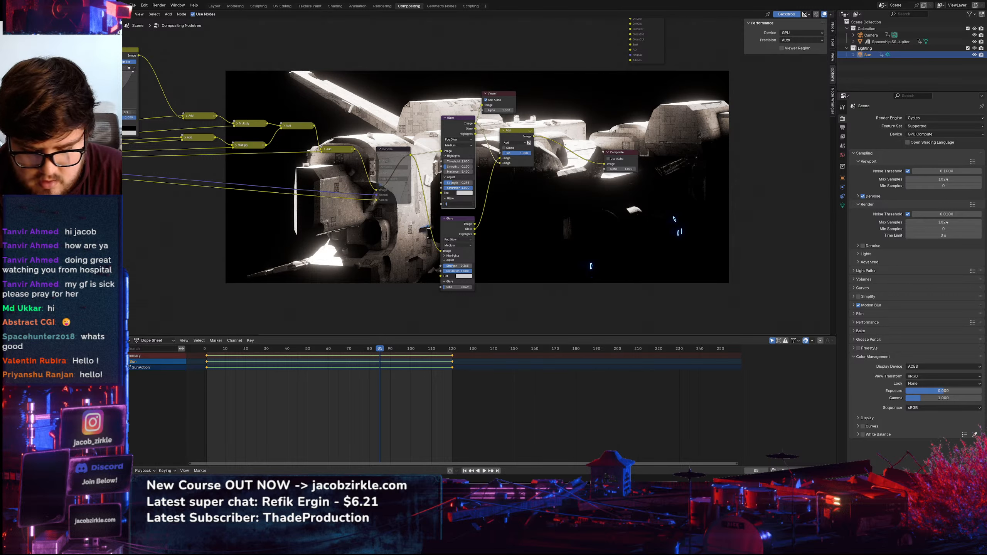
key("Return")
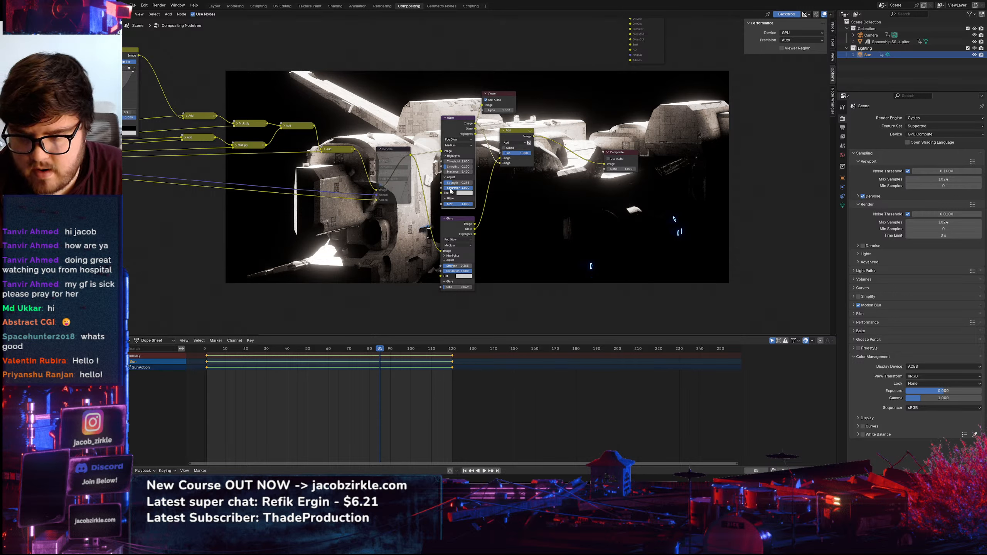
Set the wide-glow Glare node's strength to about 0.243 and preview the Add node's output
left_click_drag(452, 183, 451, 183)
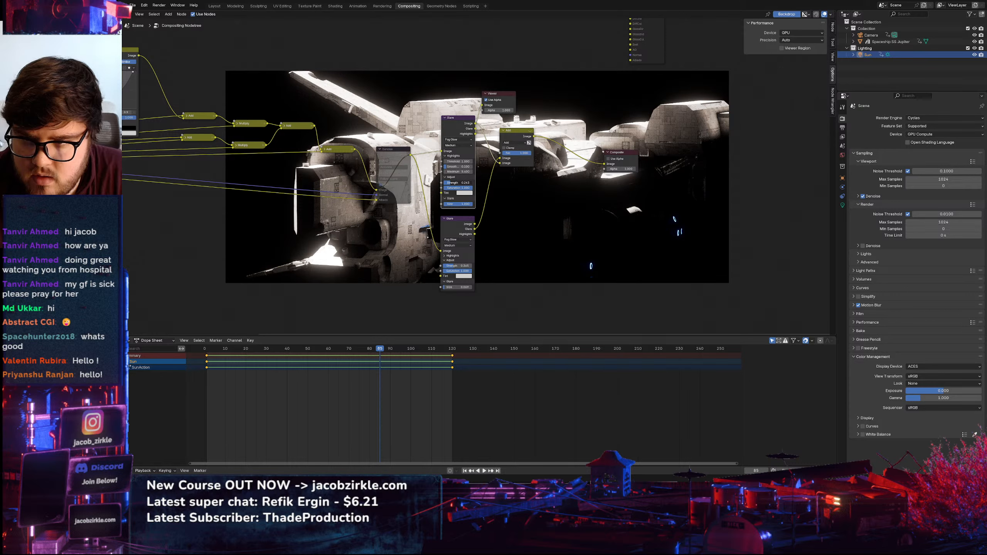
left_click(523, 134, "ctrl+shift")
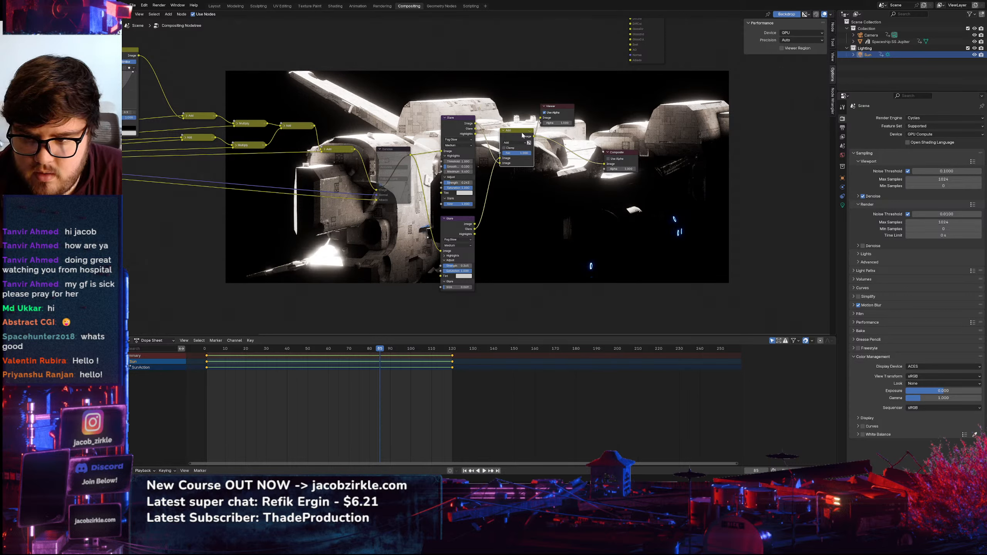
Preview the tight-glow Glare node, set its highlights maximum to 10 and preview the Add node's output again
left_click(464, 227, "ctrl+shift")
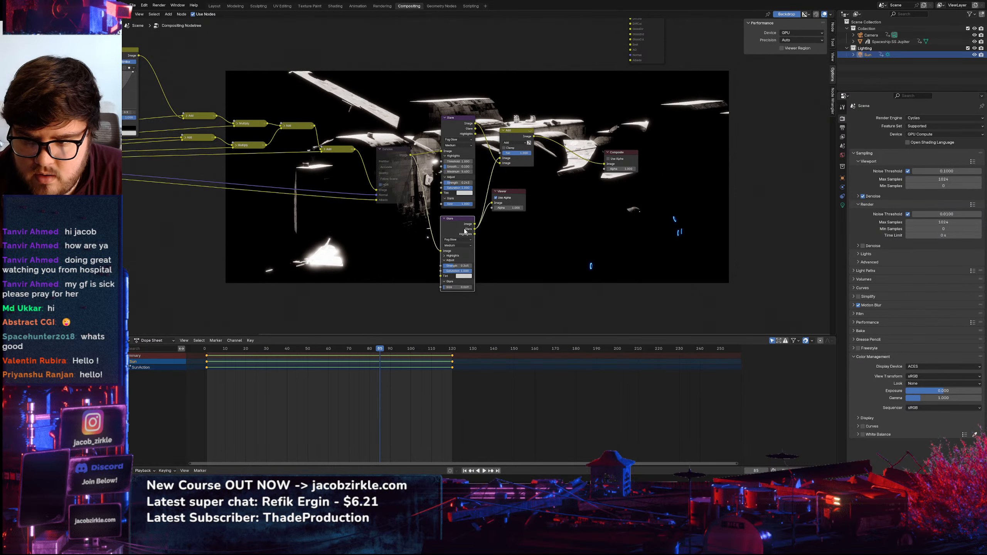
left_click(453, 257)
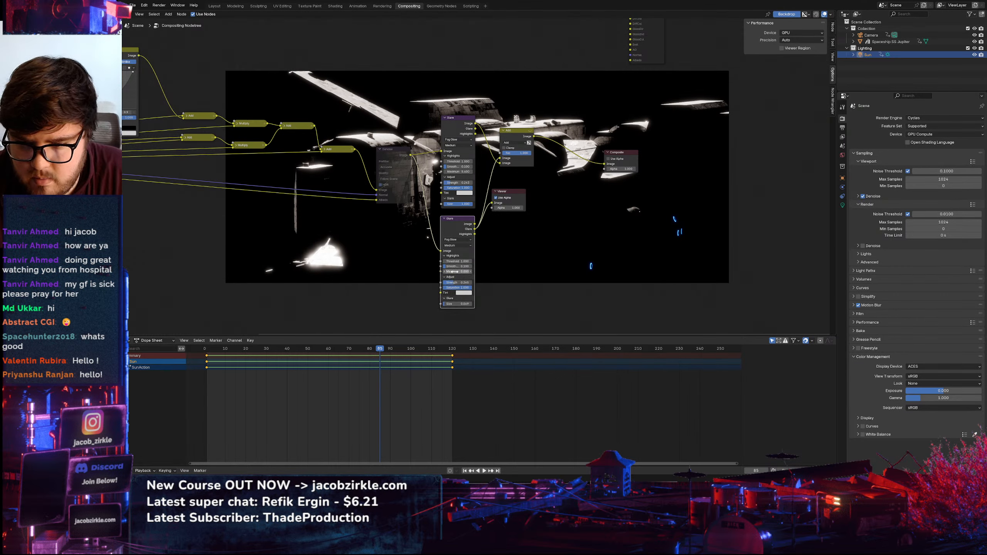
left_click_drag(458, 272, 500, 272)
left_click(523, 135, "ctrl+shift")
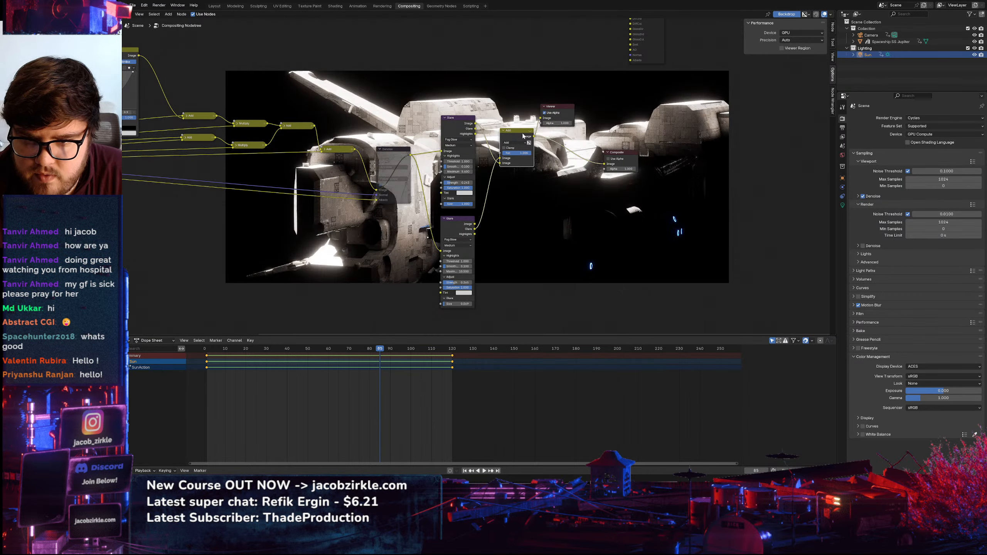
scroll(513, 179, "down", 3)
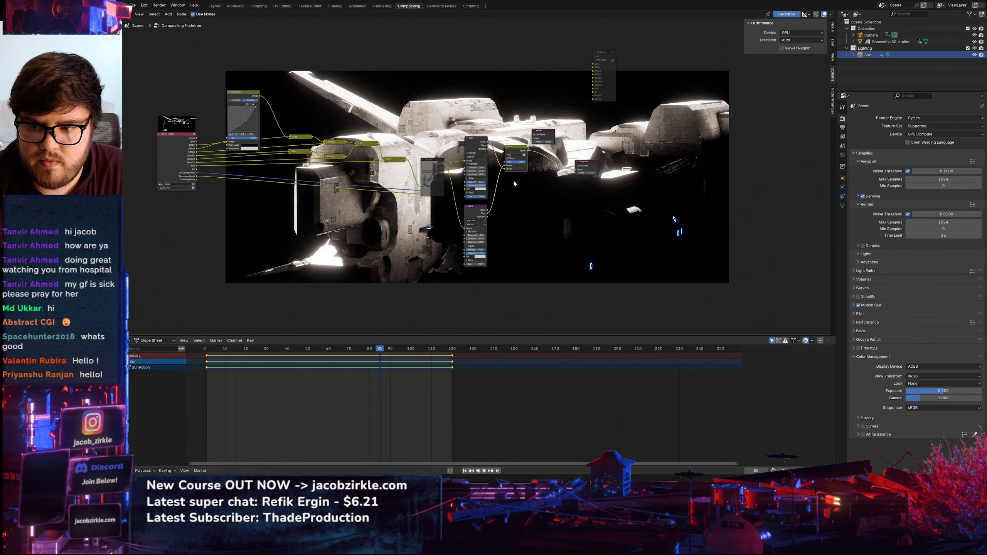
scroll(510, 191, "up", 1)
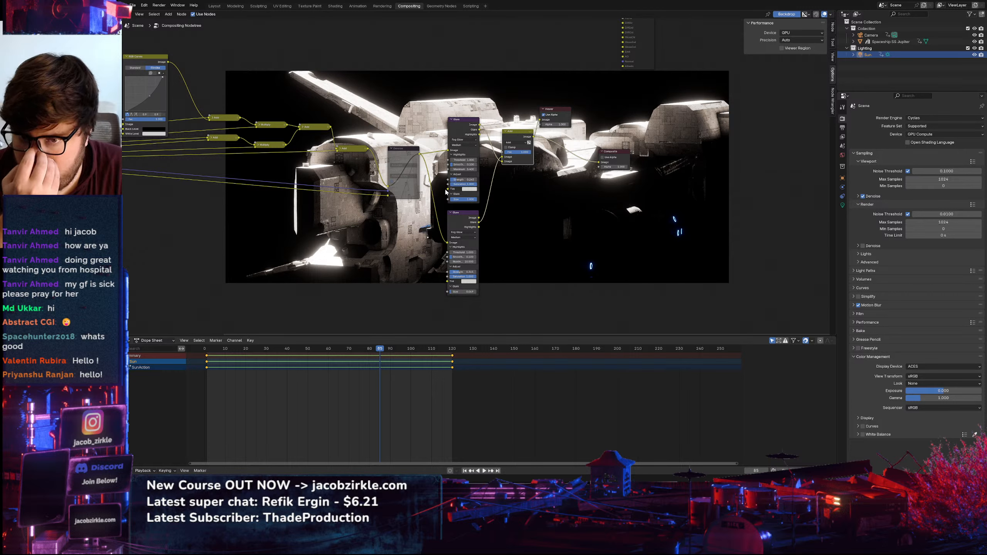
Try adjusting the wide-glow Glare node's strength and highlights smoothness
mouse_move(462, 185)
left_mouse_down()
mouse_move(444, 184)
mouse_move(478, 184)
left_mouse_up()
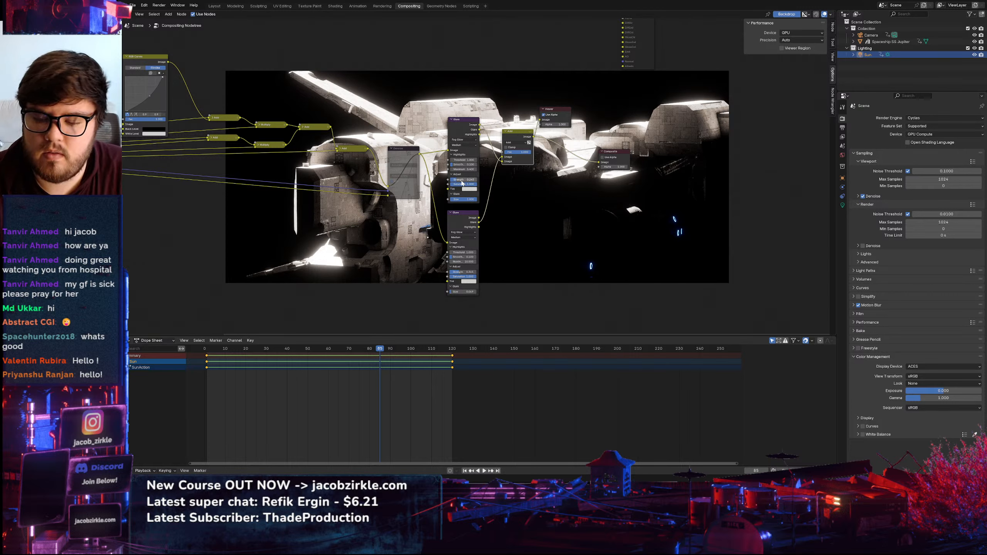
scroll(488, 185, "down", 7)
scroll(502, 187, "up", 7)
middle_click_drag(521, 216, 527, 217)
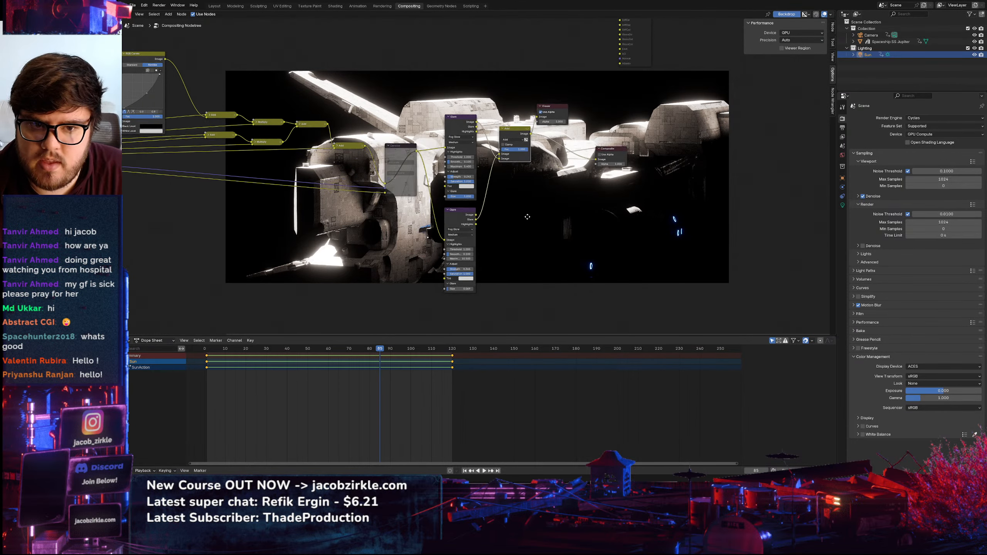
scroll(487, 190, "up", 2)
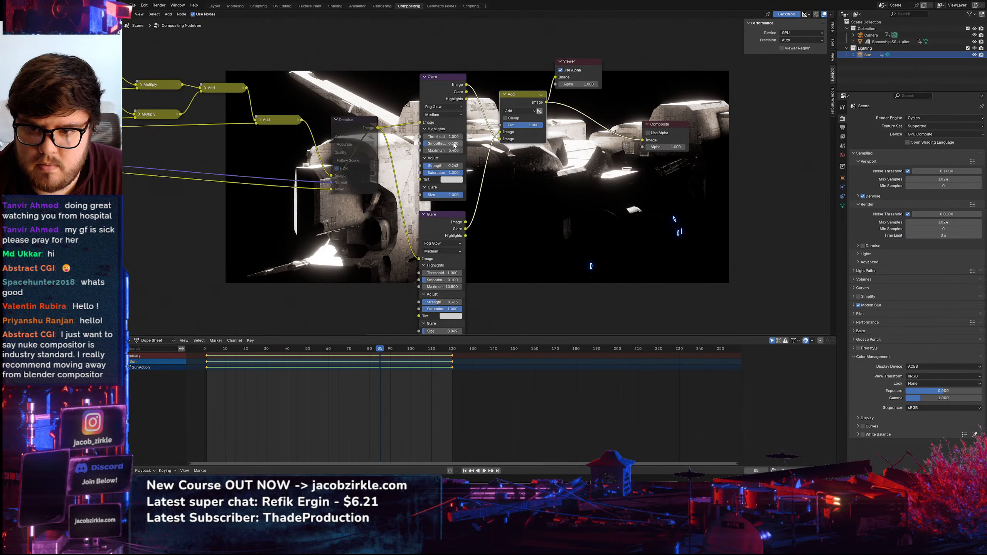
left_click_drag(454, 143, 424, 146)
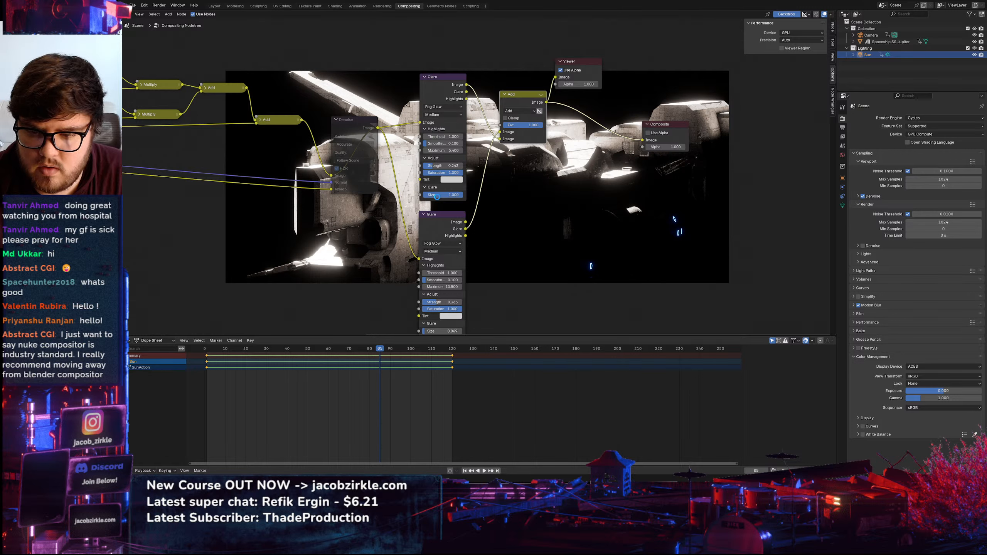
Save the file, and compare the wide-glow Glare node's isolated glare with the Add node's output
key("ctrl+s")
left_click(438, 192, "ctrl+shift")
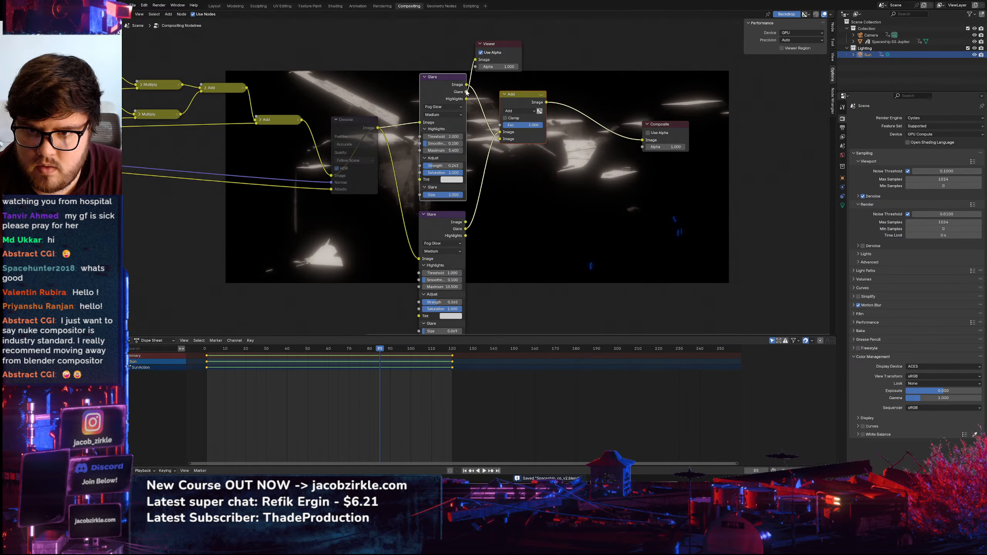
left_click(531, 94, "ctrl+shift")
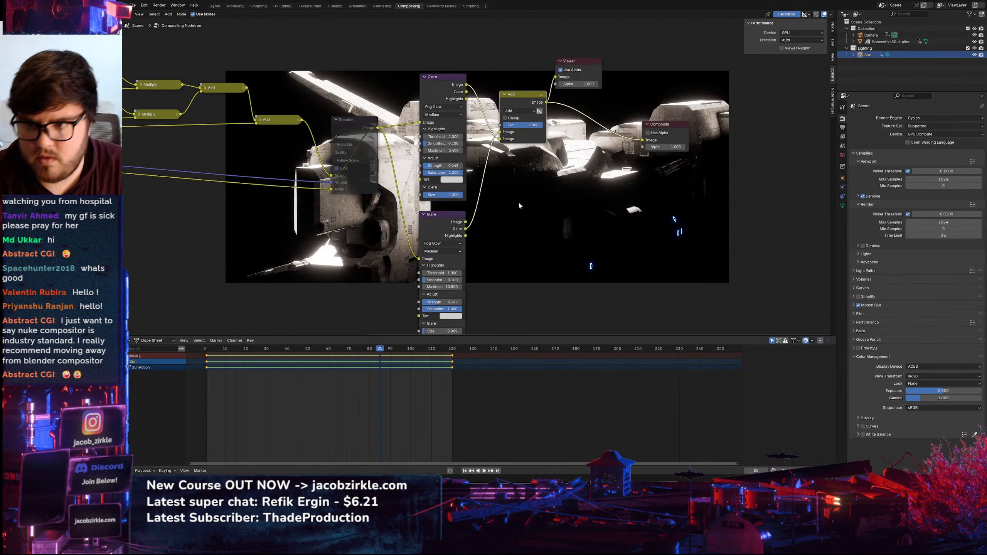
Insert a Lens Distortion node after the glare Add node, feeding the Viewer and Composite, and enable Jitter
scroll(518, 203, "down", 3)
key("shift+a")
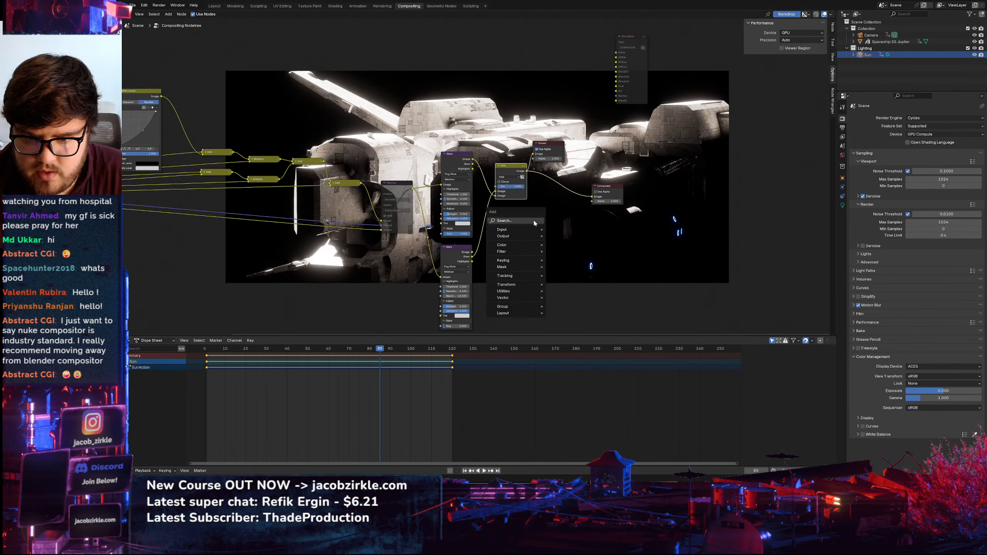
type("len")
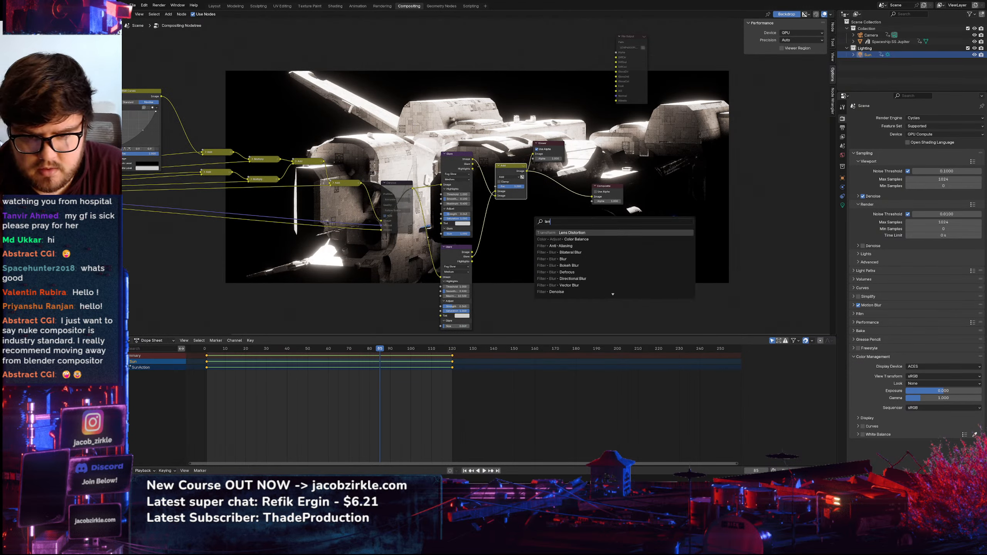
key("Return")
left_click(561, 168)
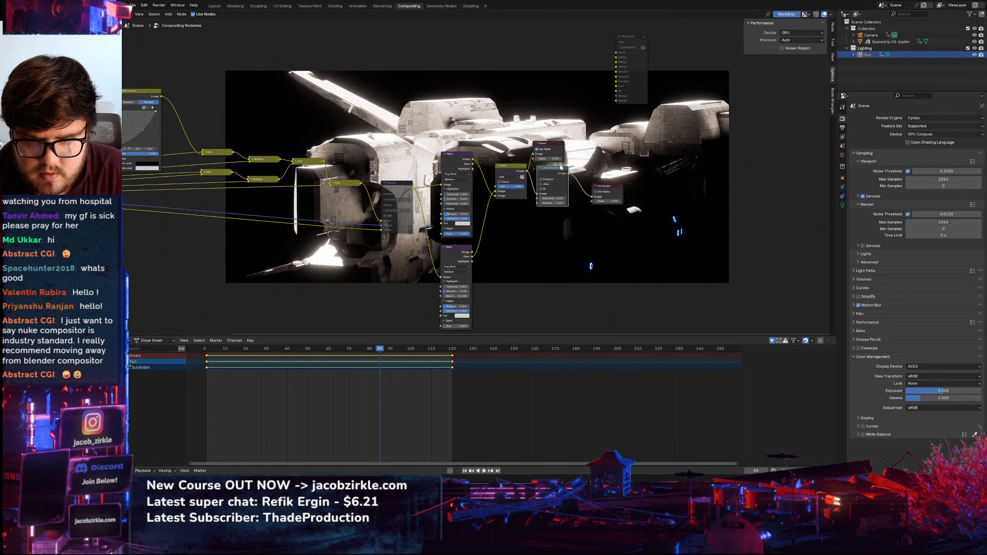
scroll(539, 185, "up", 3)
left_click(540, 184)
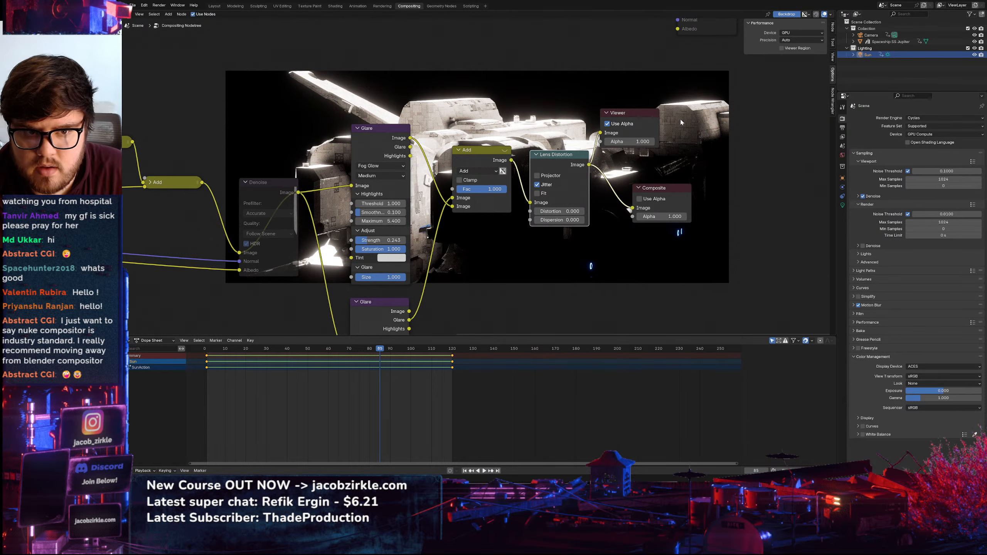
Enlarge the backdrop preview to examine the spaceship's surface detail up close
key("alt+v")
key("alt+v")
key("alt+v")
key("alt+v")
key("alt+v")
key("alt+v")
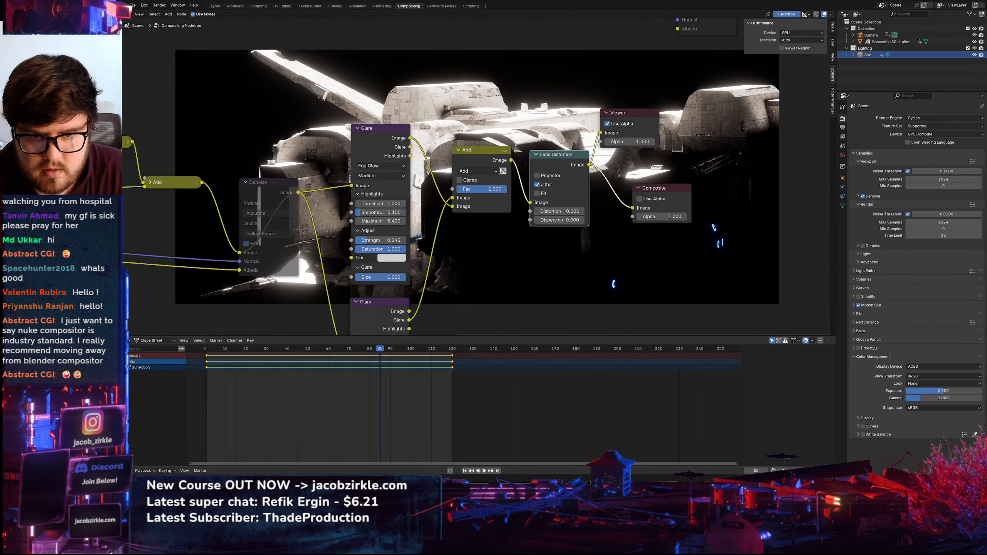
Search the compositor nodes for "noise" and "gr" to find a noise or grain node
key("shift+a")
type("=bnio")
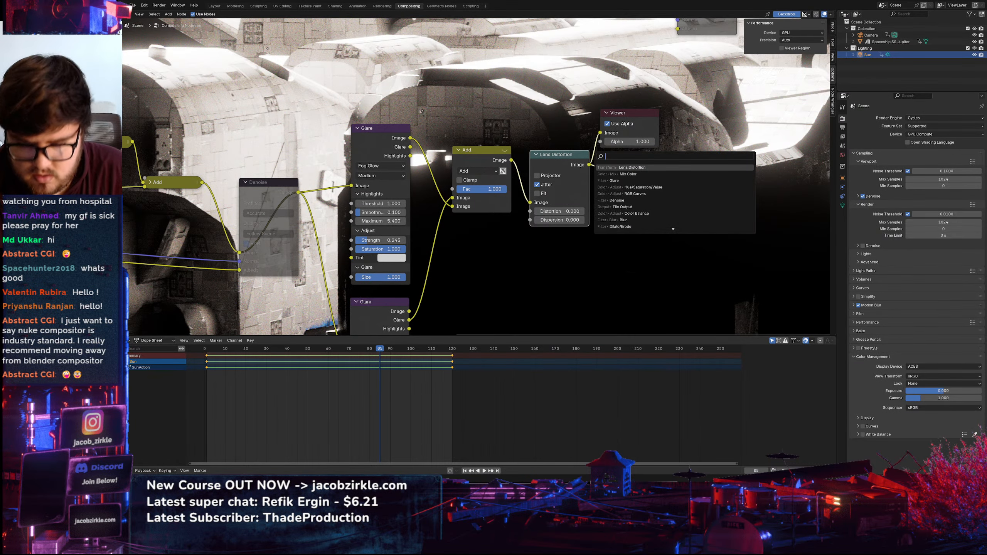
key("BackSpace")
key("BackSpace")
key("BackSpace")
key("BackSpace")
key("BackSpace")
type("noise")
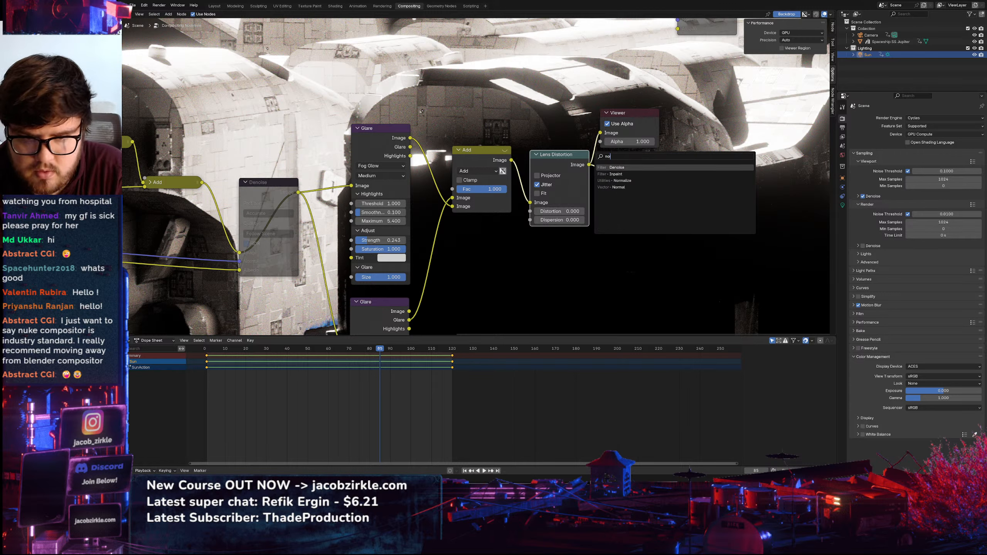
key("BackSpace")
key("BackSpace")
key("BackSpace")
key("BackSpace")
key("BackSpace")
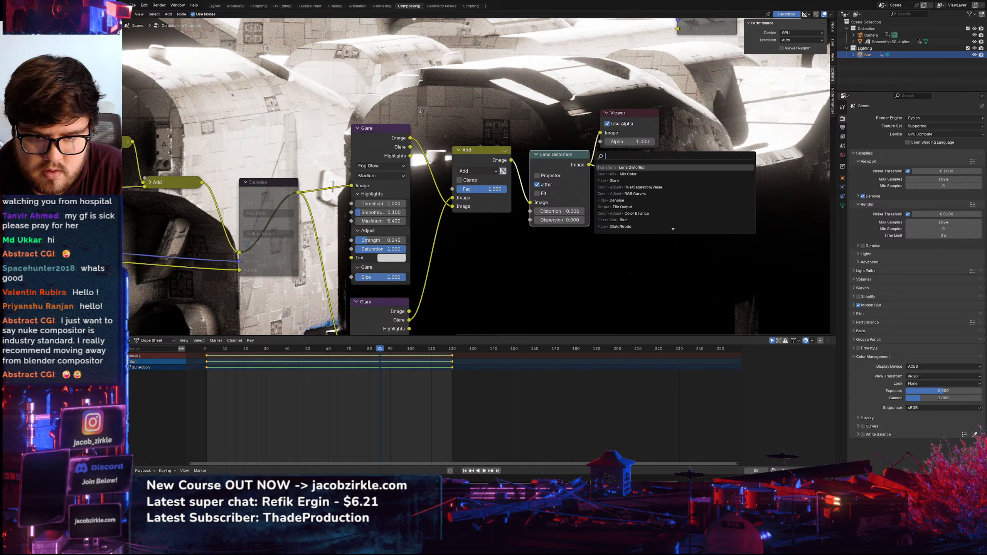
type("gr")
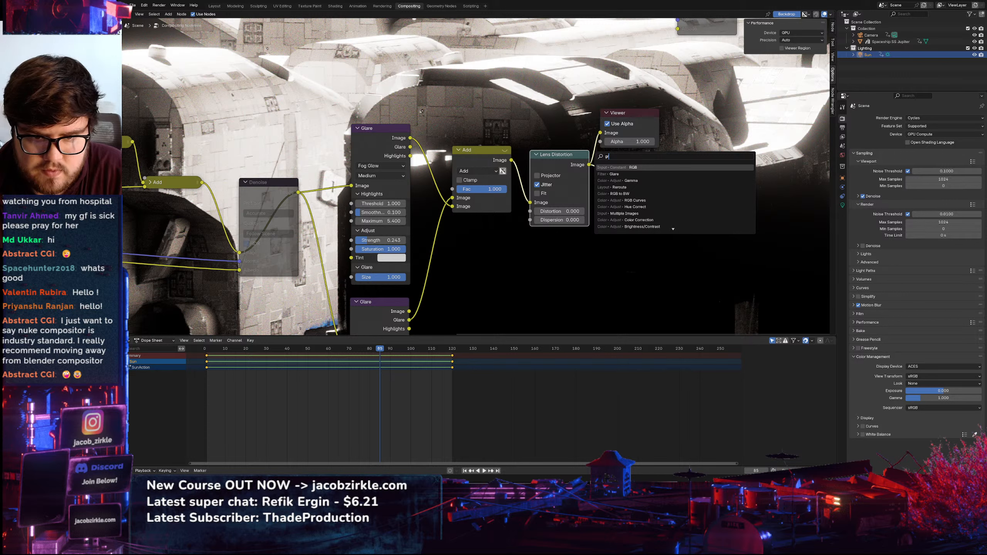
key("BackSpace")
key("BackSpace")
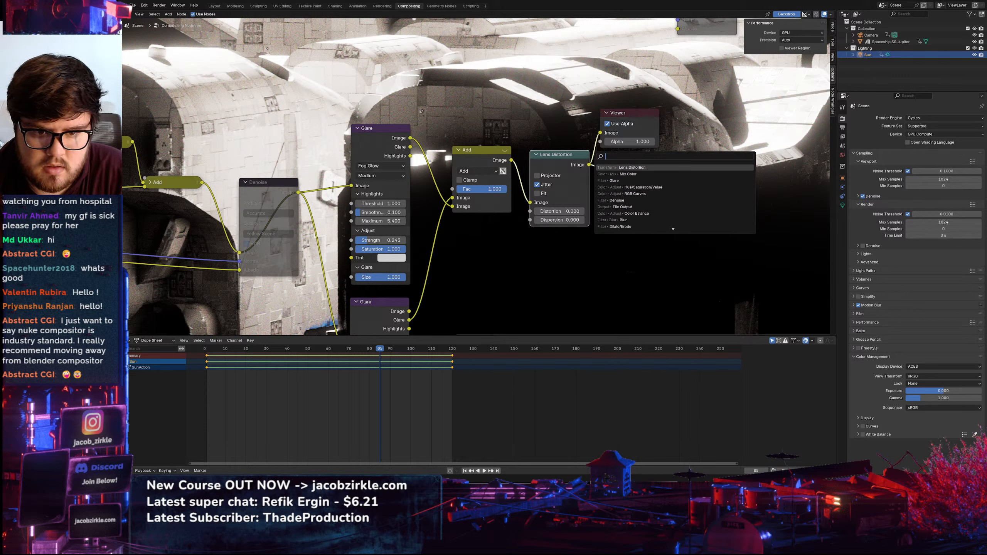
key("Escape")
Try adding a Movie Distortion node below the Lens Distortion node, and delete it
key("shift+a")
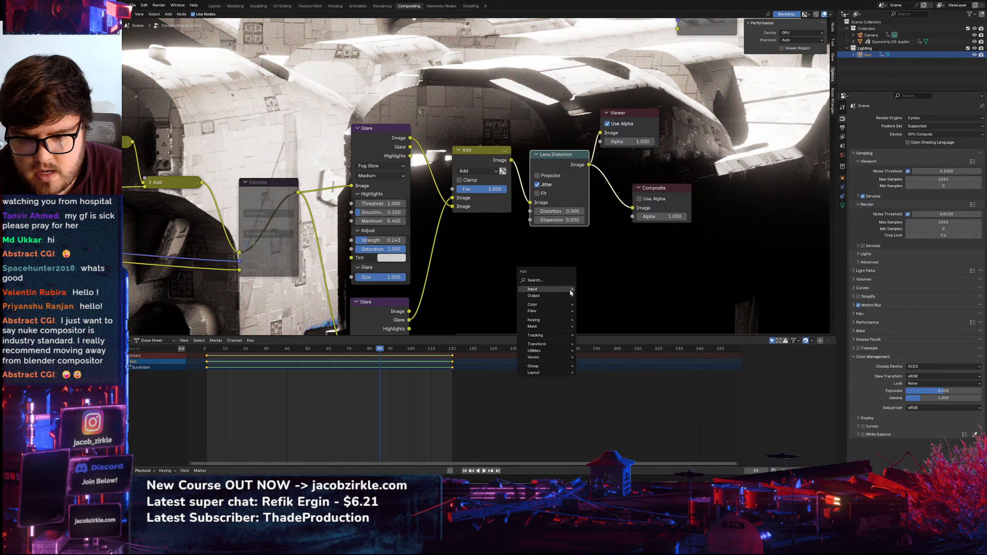
mouse_move(555, 308)
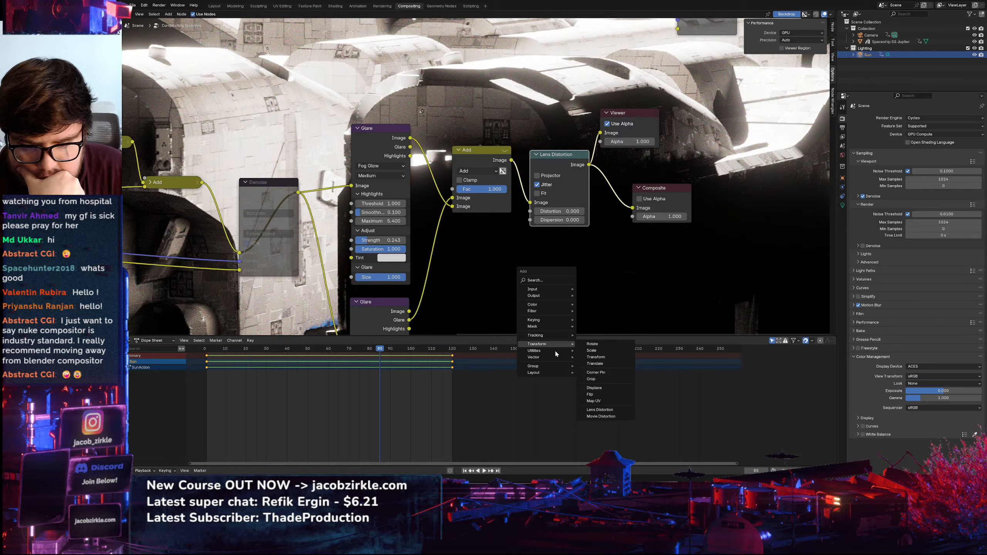
left_click(594, 417)
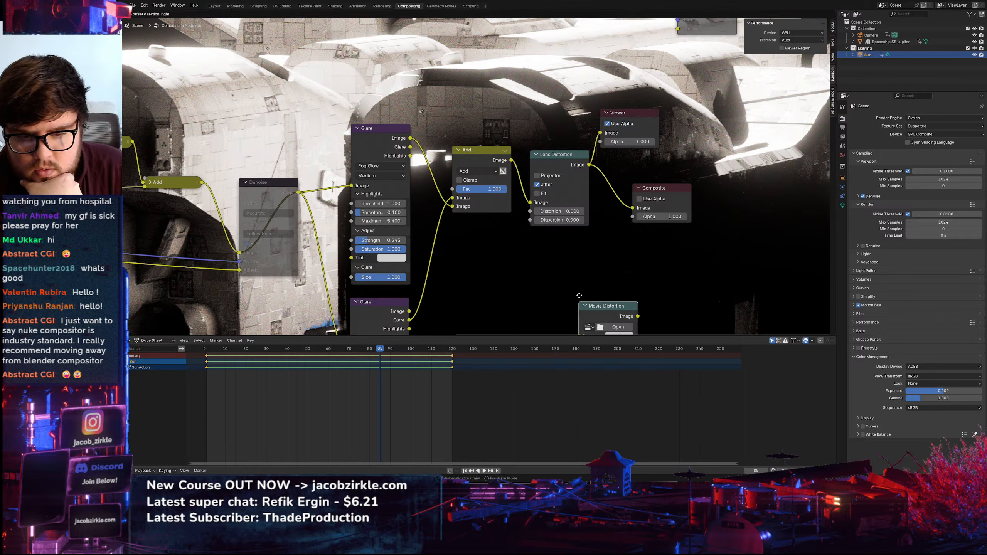
left_click(578, 257)
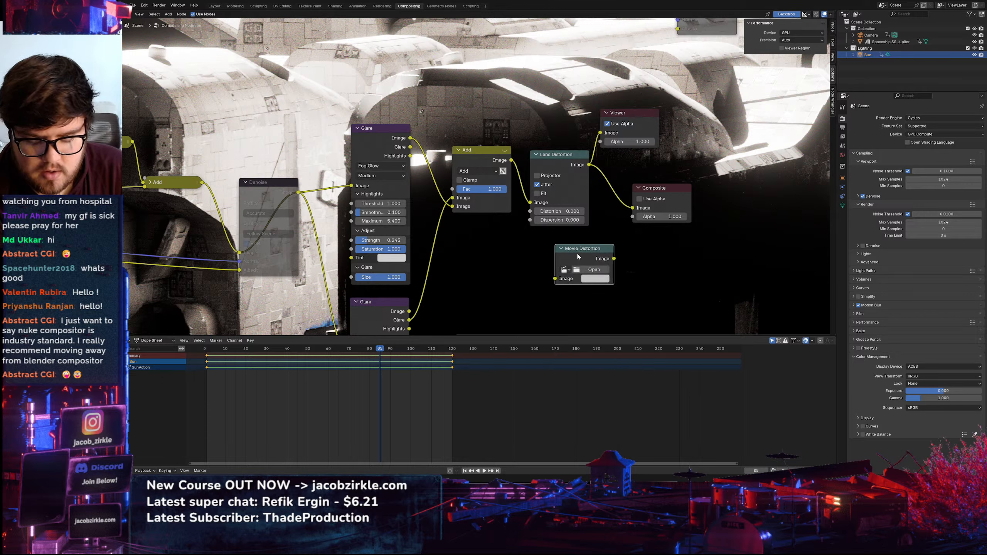
key("x")
key("shift+a")
mouse_move(578, 257)
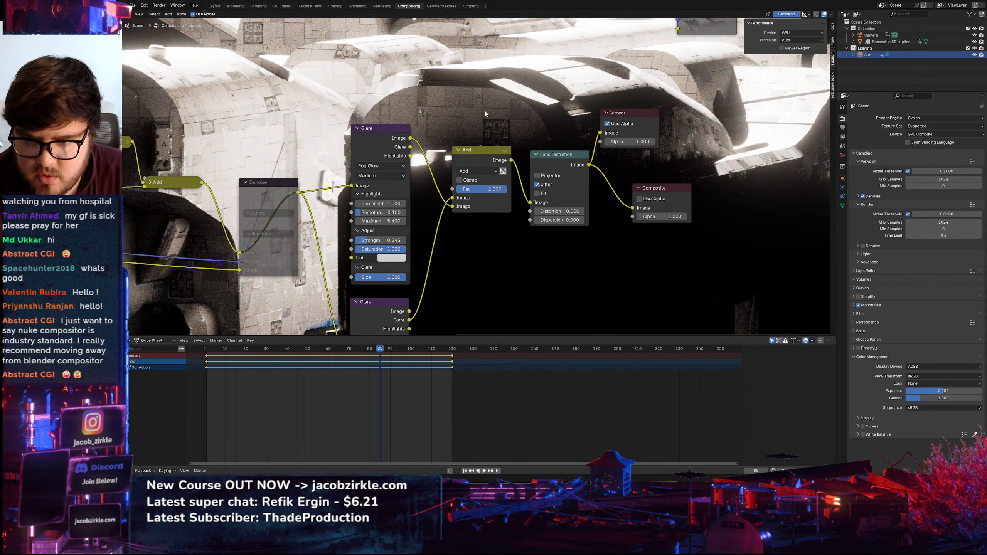
Raise the Lens Distortion node and space the Viewer and Composite nodes out beside it
key("v")
key("v")
key("v")
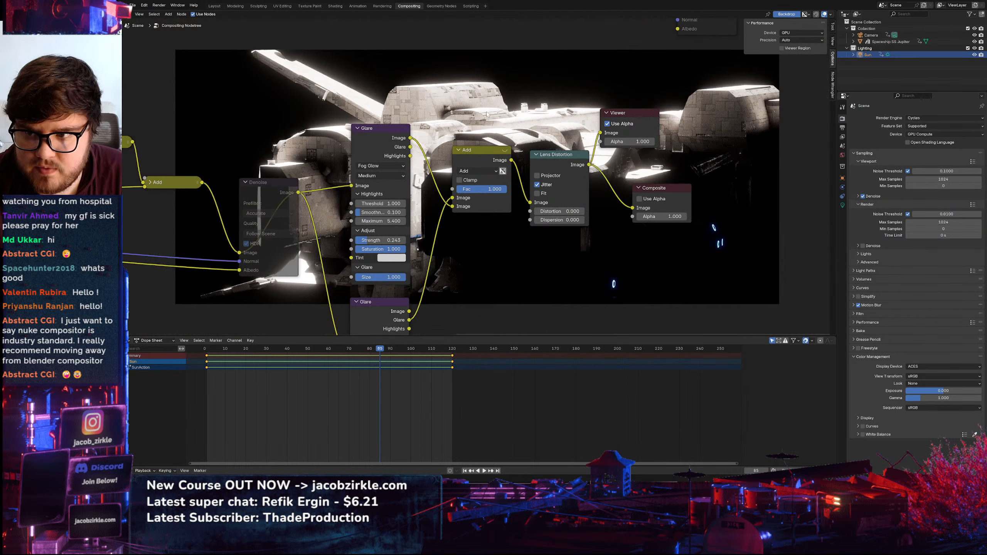
middle_click_drag(491, 213, 475, 283)
middle_click_drag(461, 255, 457, 257)
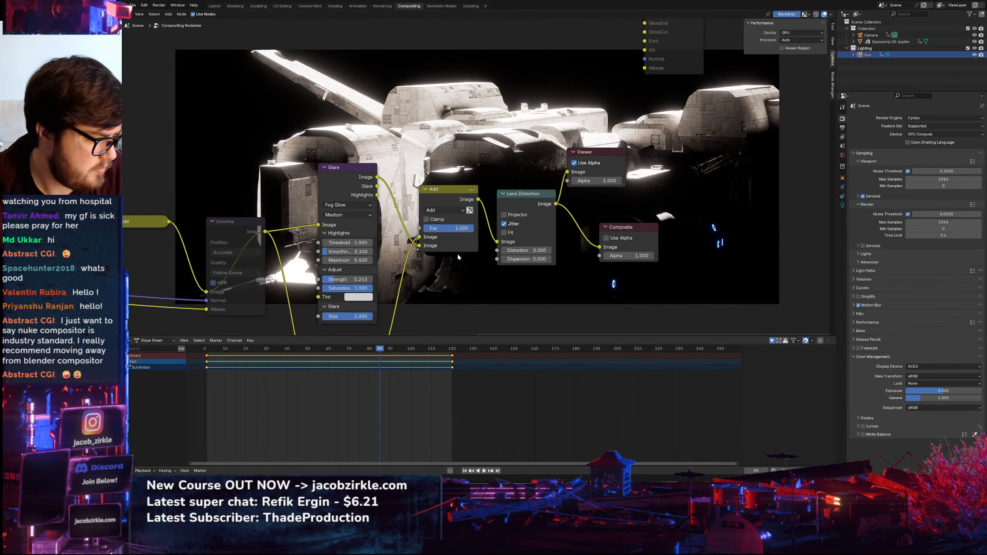
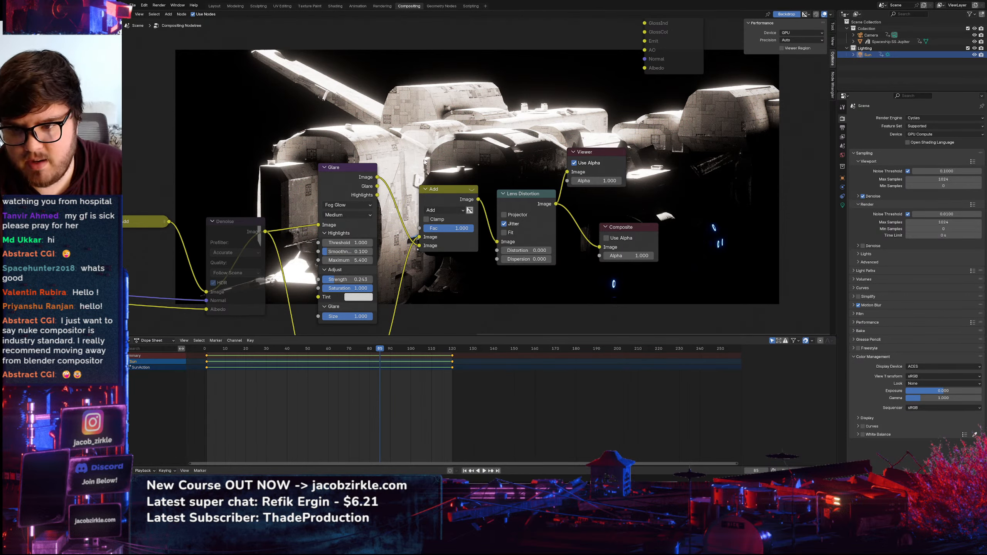
left_click_drag(521, 195, 525, 153)
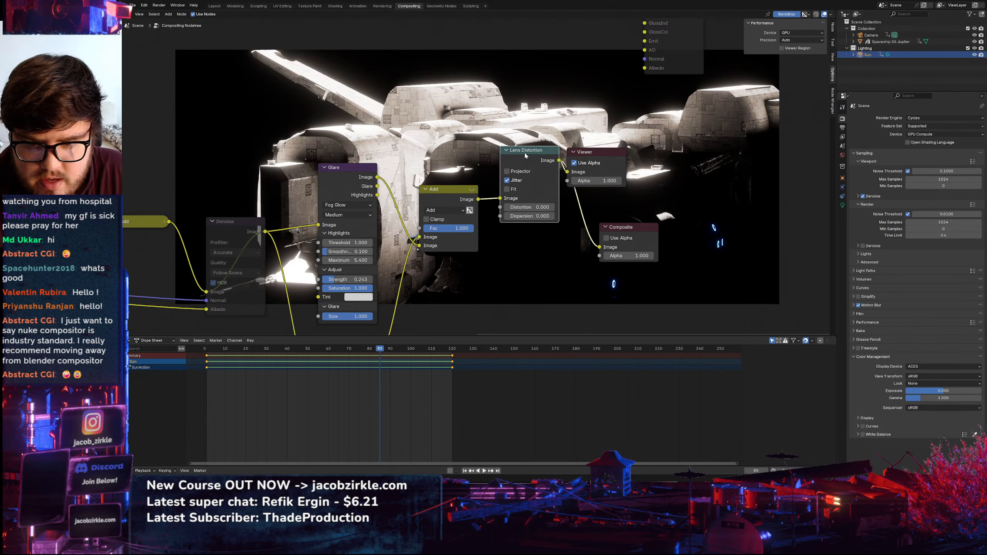
middle_click_drag(552, 177, 521, 224)
left_click_drag(579, 203, 623, 190)
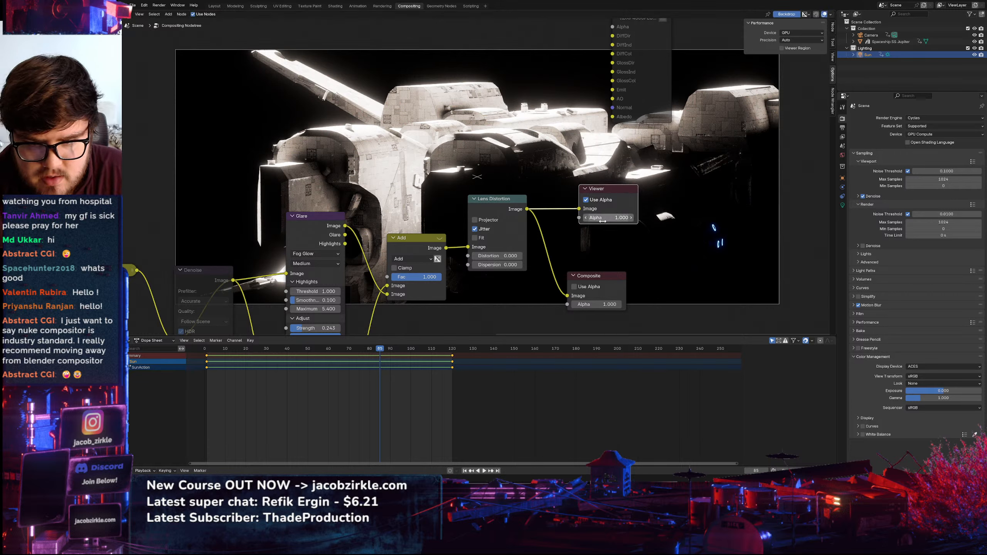
middle_click_drag(576, 245, 582, 226)
left_click_drag(598, 258, 611, 242)
middle_click_drag(610, 242, 636, 220)
Set the Lens Distortion node's dispersion to 0.01 and check the enlarged backdrop preview
double_click(529, 225)
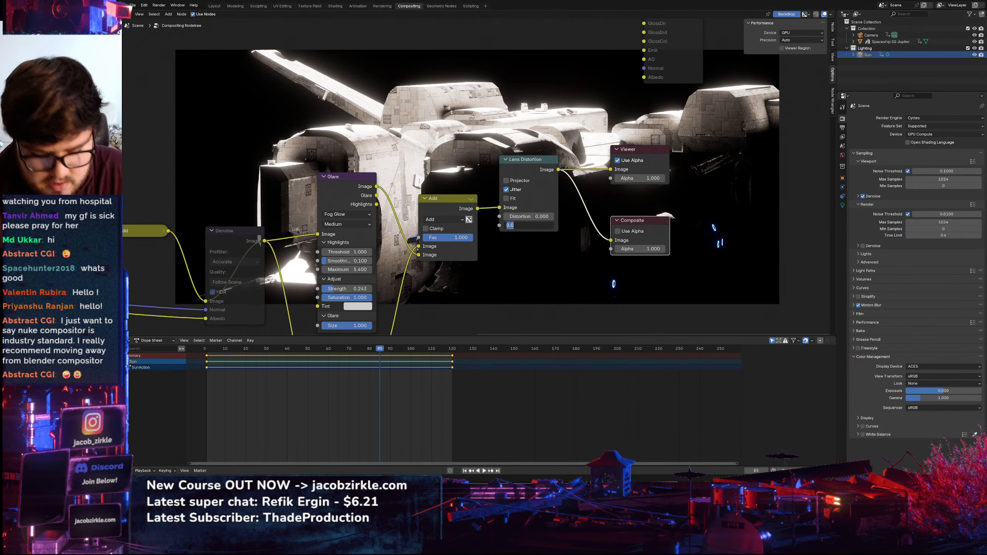
type(".01")
key("Return")
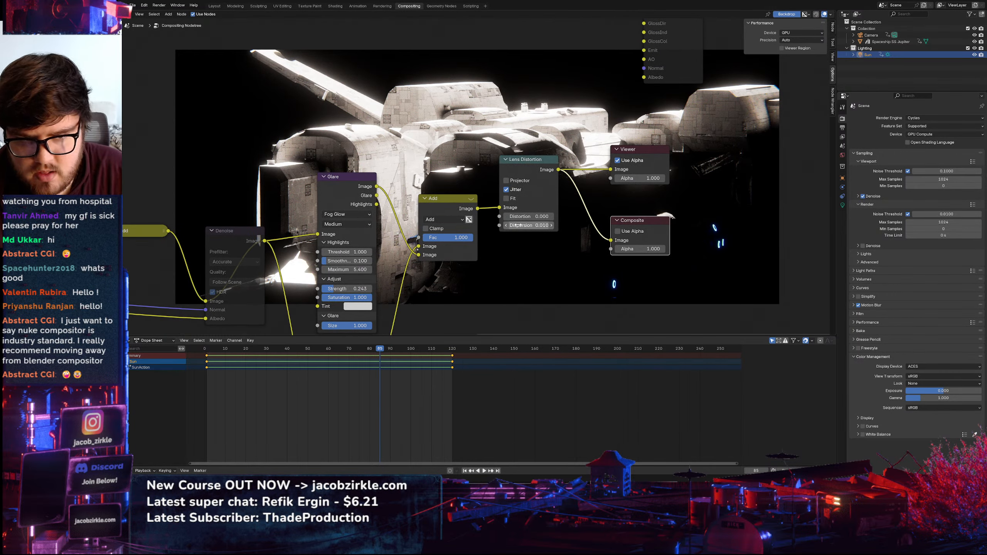
middle_click_drag(498, 194, 461, 197)
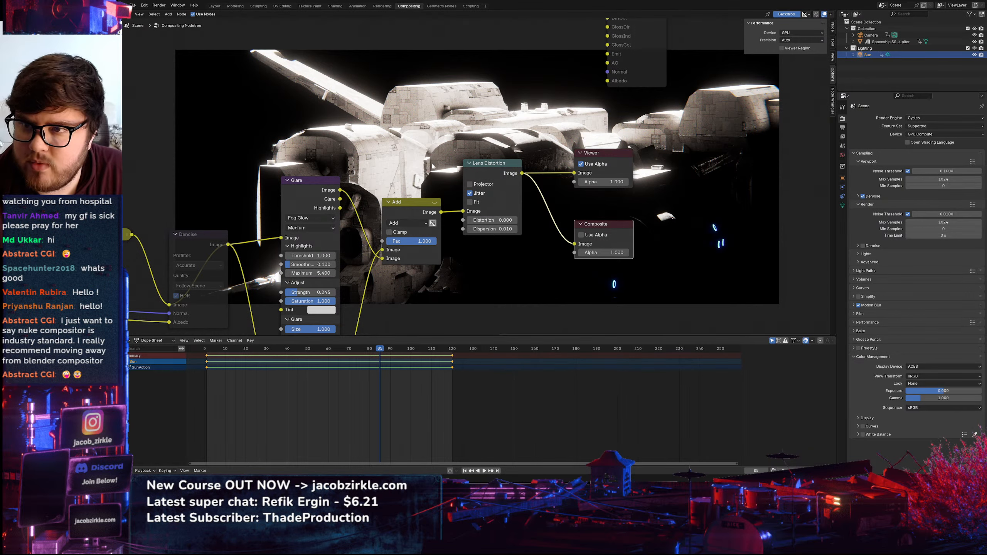
key("alt+v")
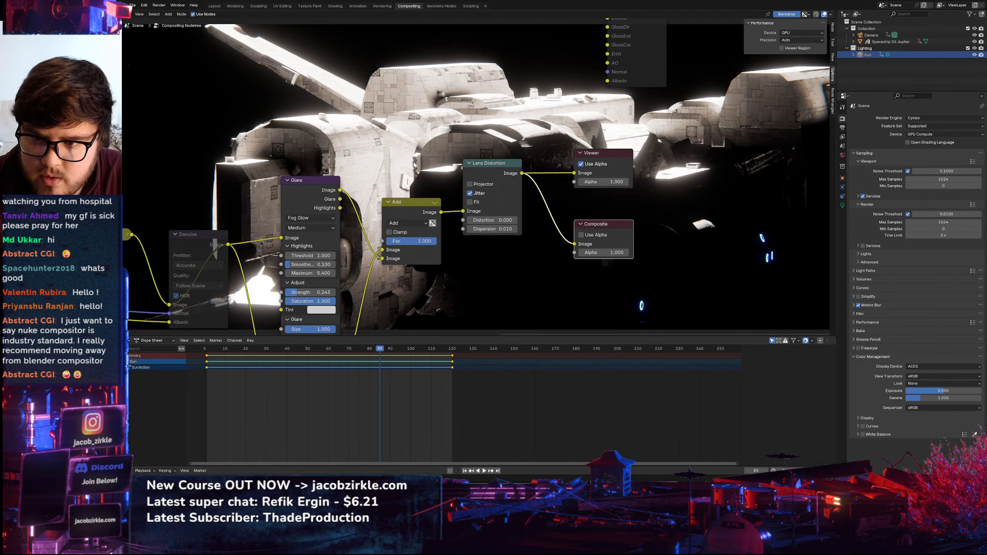
Toggle muting on the Denoise node to compare the spaceship preview with and without denoising
key("v")
key("v")
key("v")
middle_click_drag(414, 165, 587, 138)
left_click(370, 221)
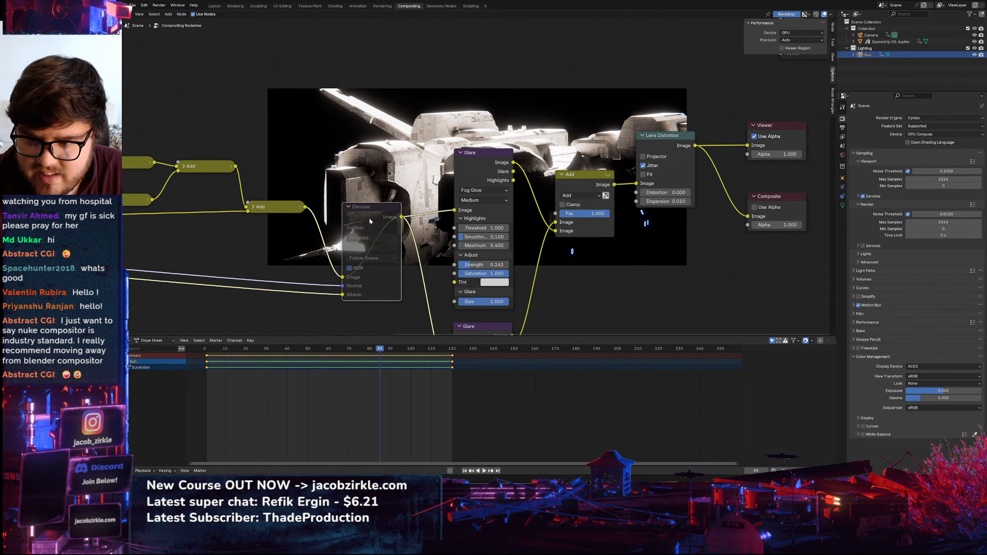
middle_click_drag(370, 221, 477, 235)
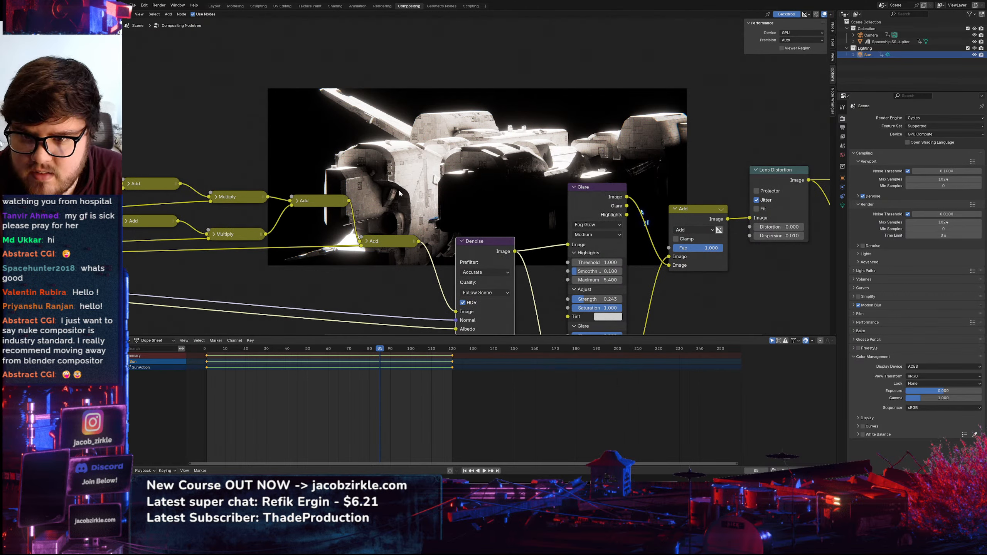
key("m")
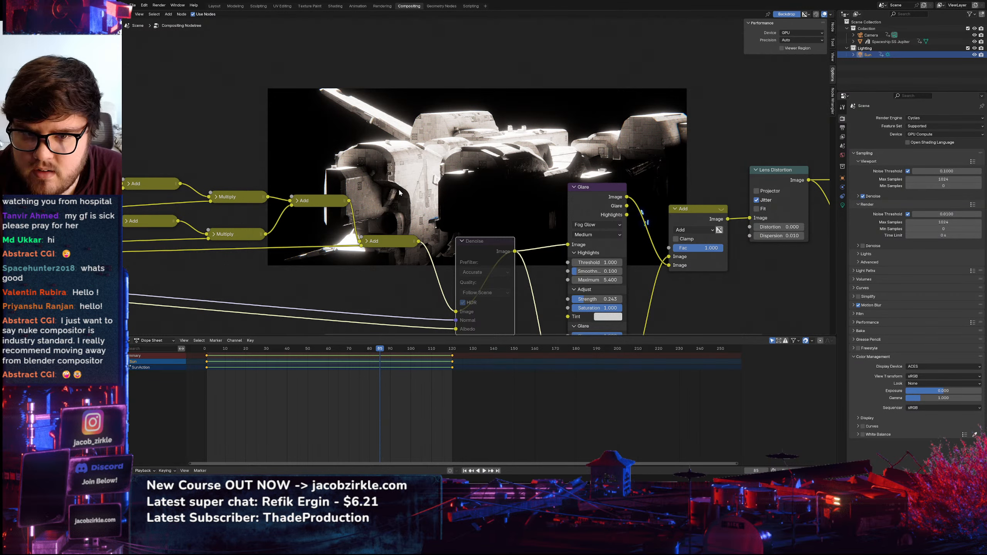
key("m")
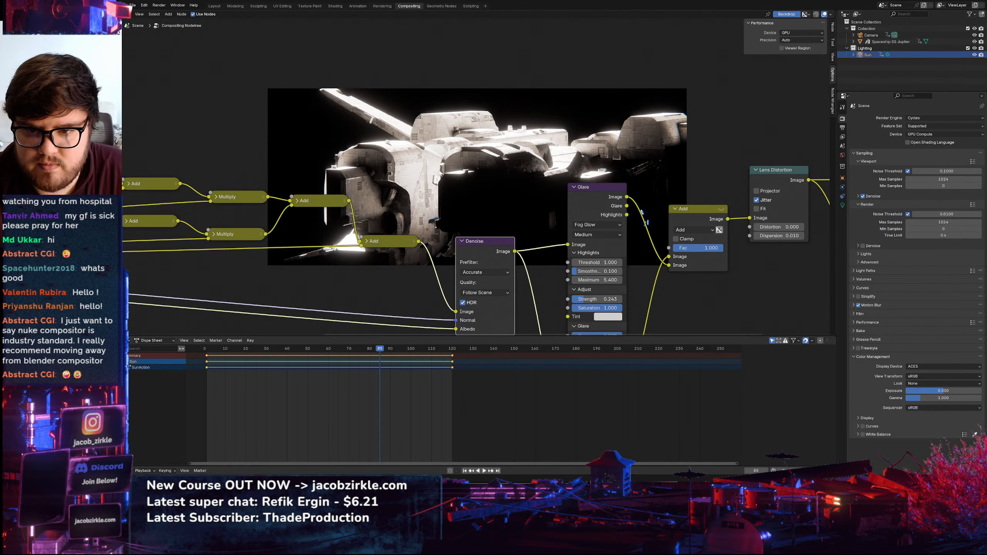
Enlarge the backdrop preview to examine the denoised spaceship's surface detail, and shrink it back to the full frame
scroll(443, 173, "up", 2)
key("alt+v")
key("alt+v")
key("alt+v")
key("alt+v")
key("alt+v")
key("alt+v")
key("alt+v")
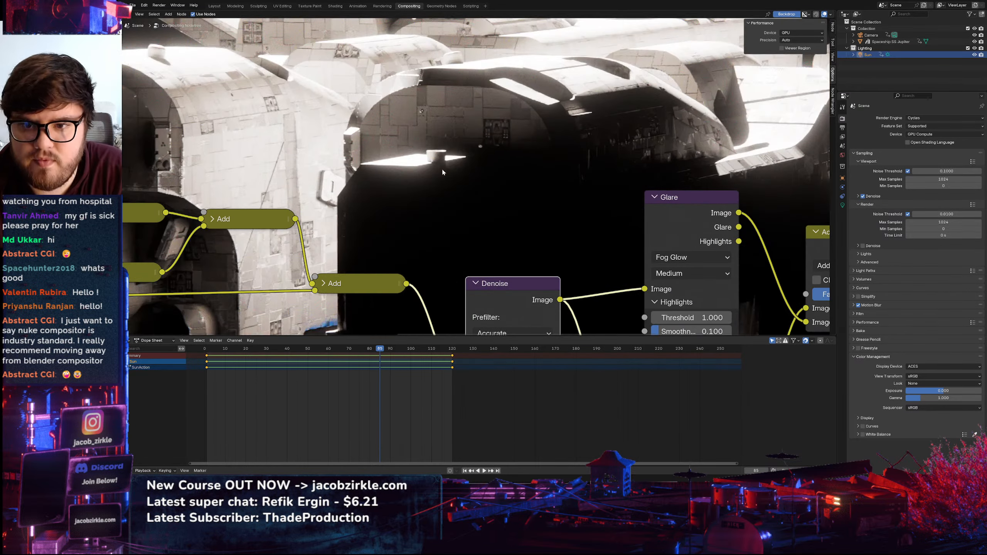
key("v")
key("v")
key("v")
key("v")
key("v")
key("v")
key("v")
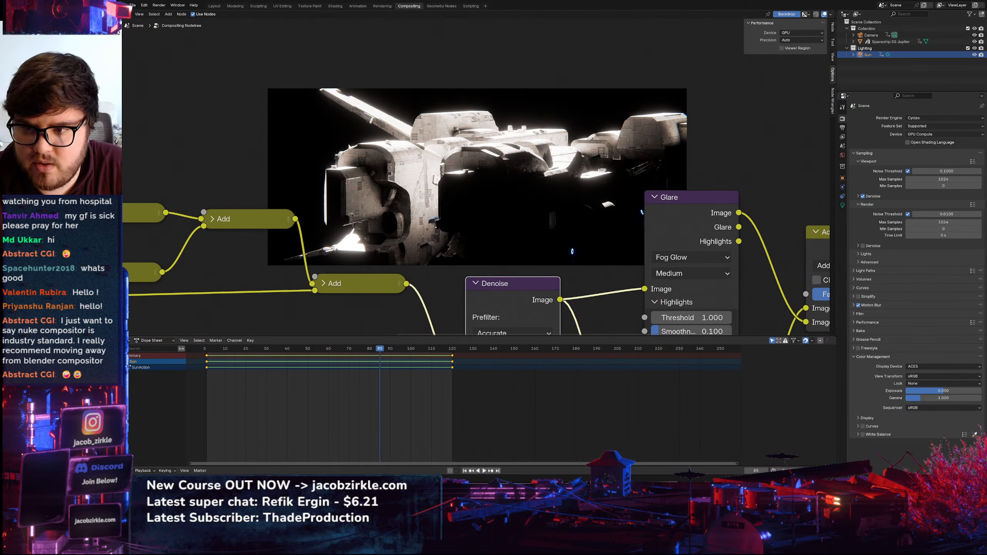
Mute the Denoise node that feeds the Glare nodes
middle_click_drag(605, 227, 366, 104)
scroll(385, 159, "down", 6)
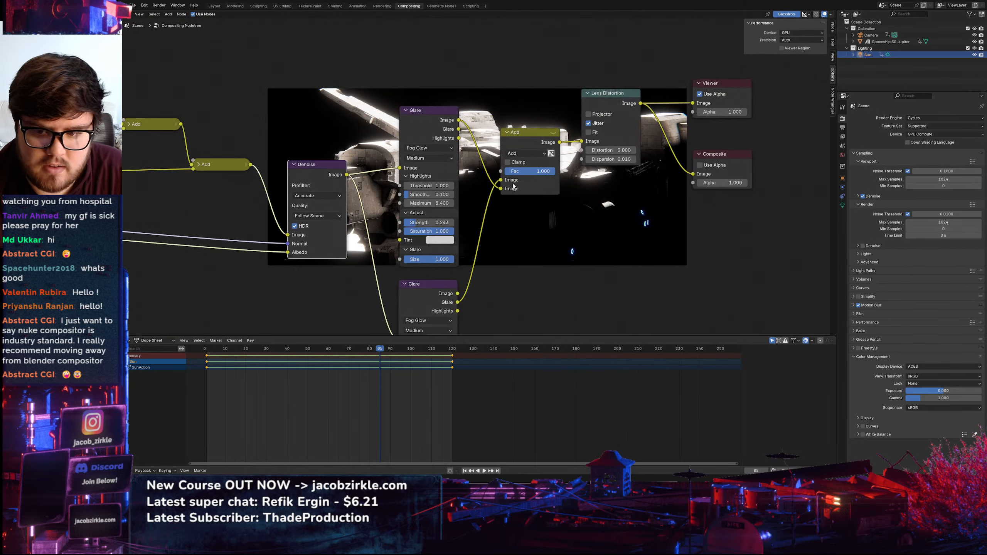
middle_click_drag(587, 218, 478, 272)
middle_click_drag(210, 223, 333, 213)
key("m")
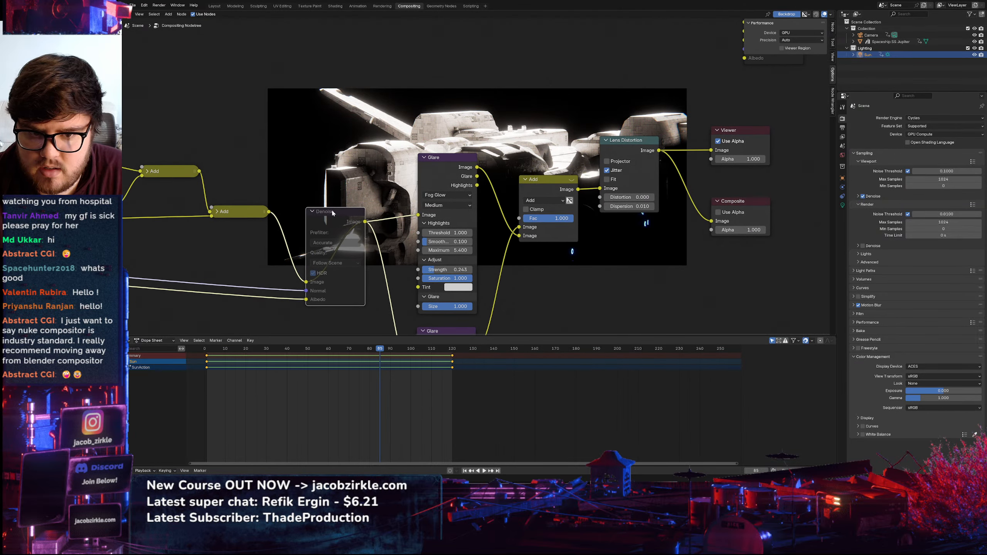
Try the Lens Distortion node's distortion at 0.999 and at 0.01
left_click(621, 197)
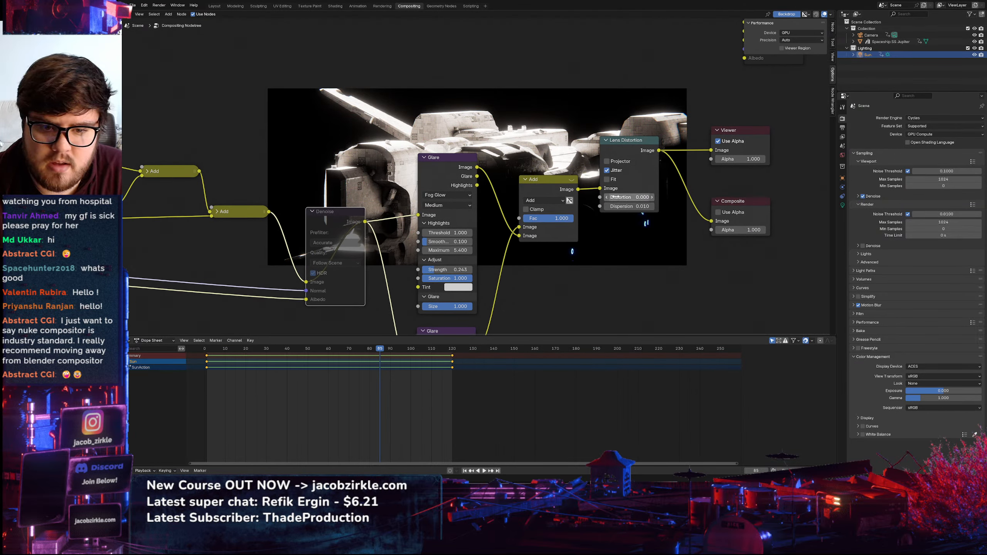
type("1")
key("Return")
left_click_drag(622, 197, 425, 197)
left_click(633, 197)
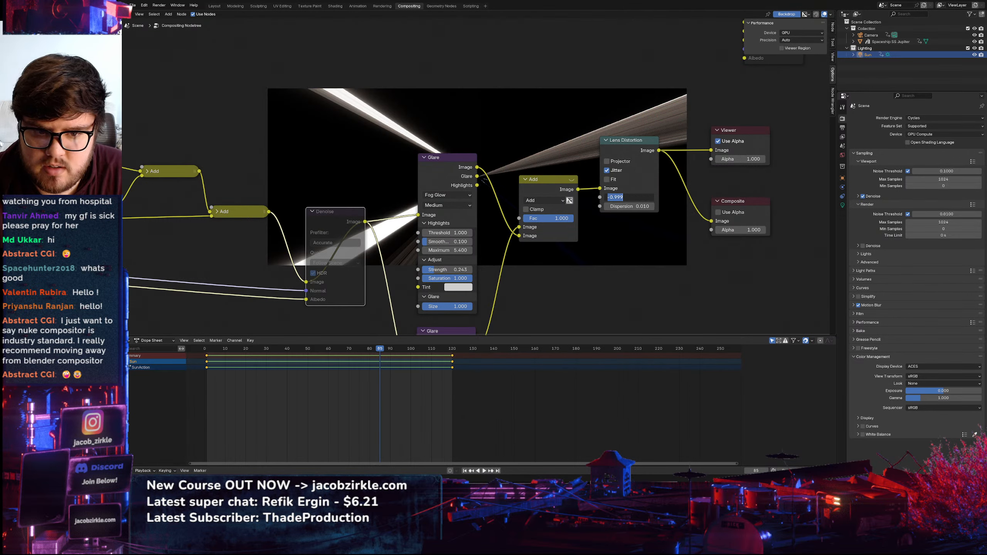
type(".01")
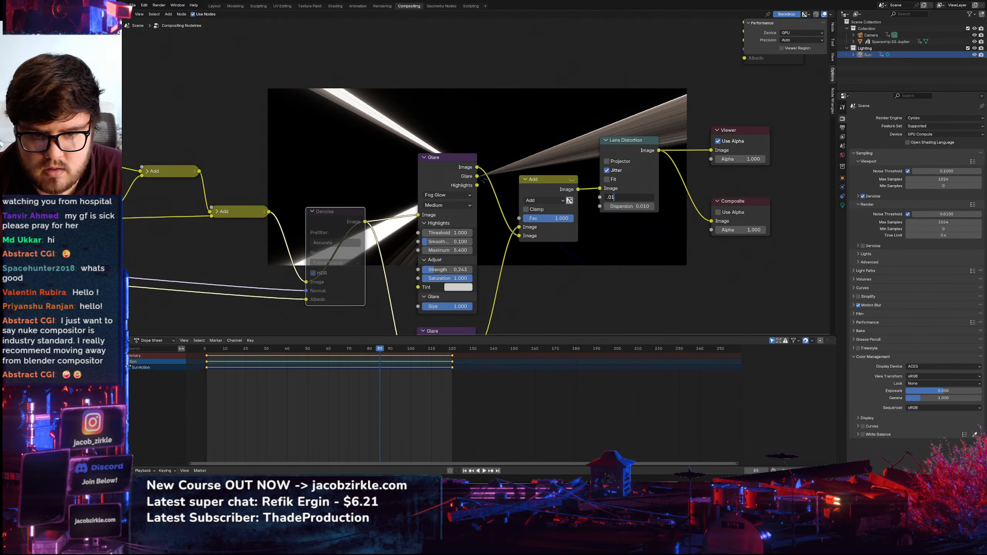
key("Return")
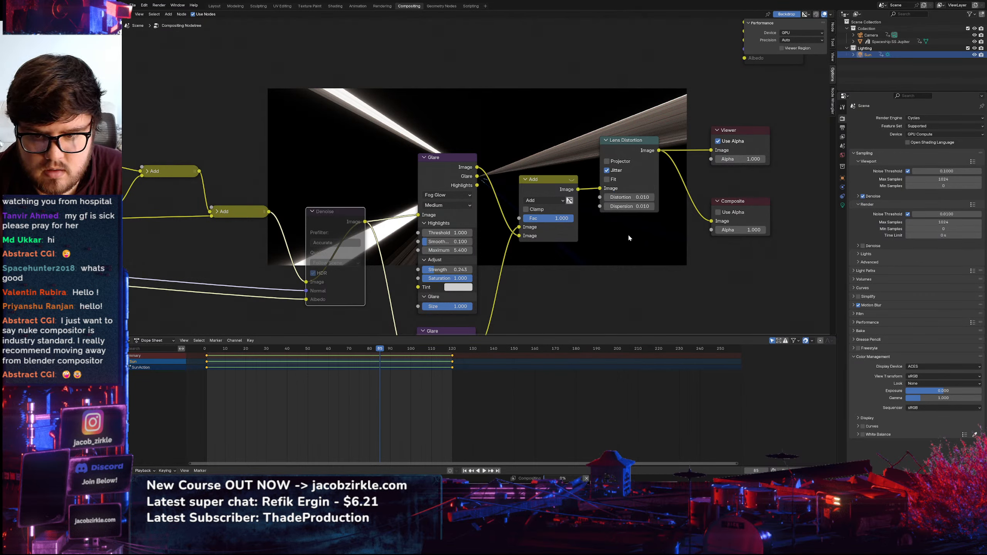
Set the Lens Distortion node's distortion to -0.01 after trying 0.110 and -0.090
left_click(653, 198)
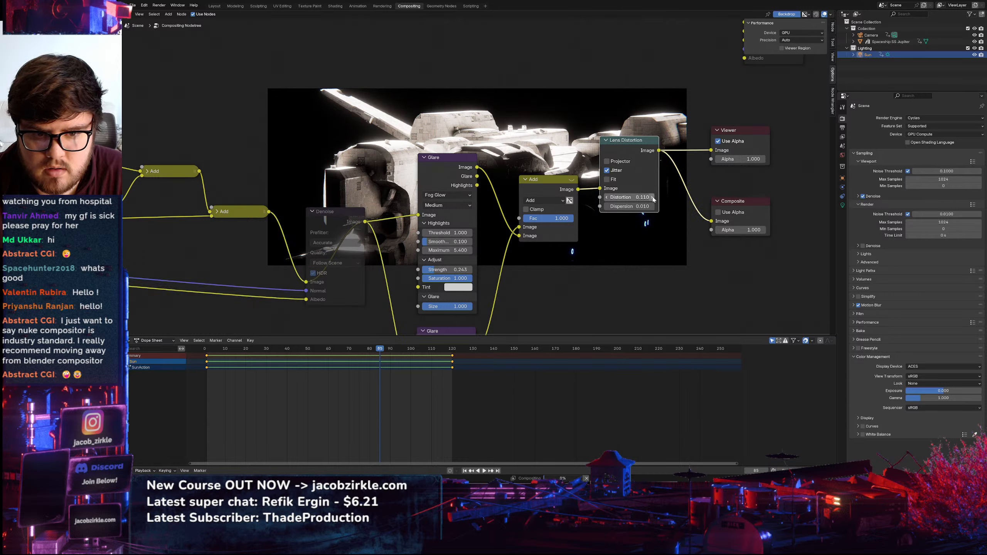
left_click(607, 198)
left_click(607, 198)
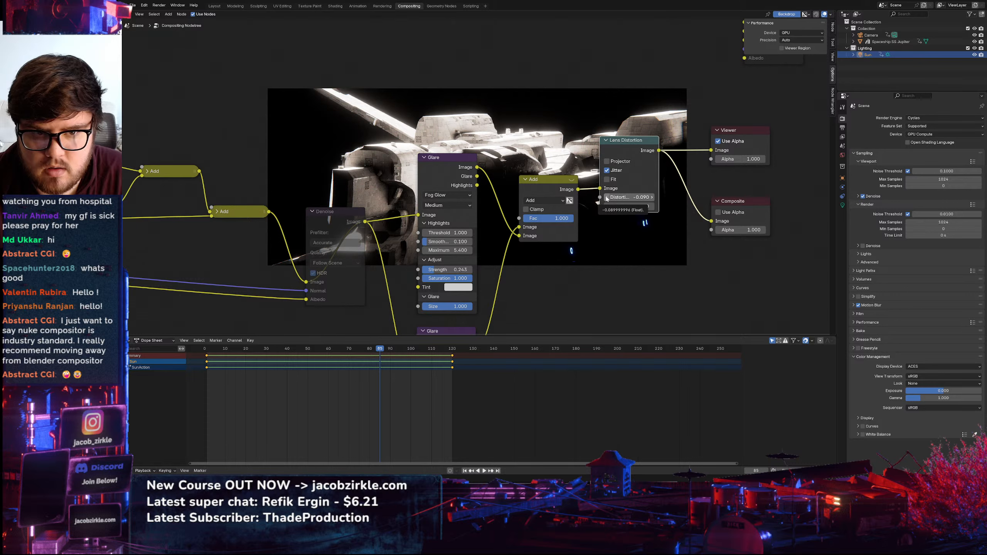
double_click(607, 198)
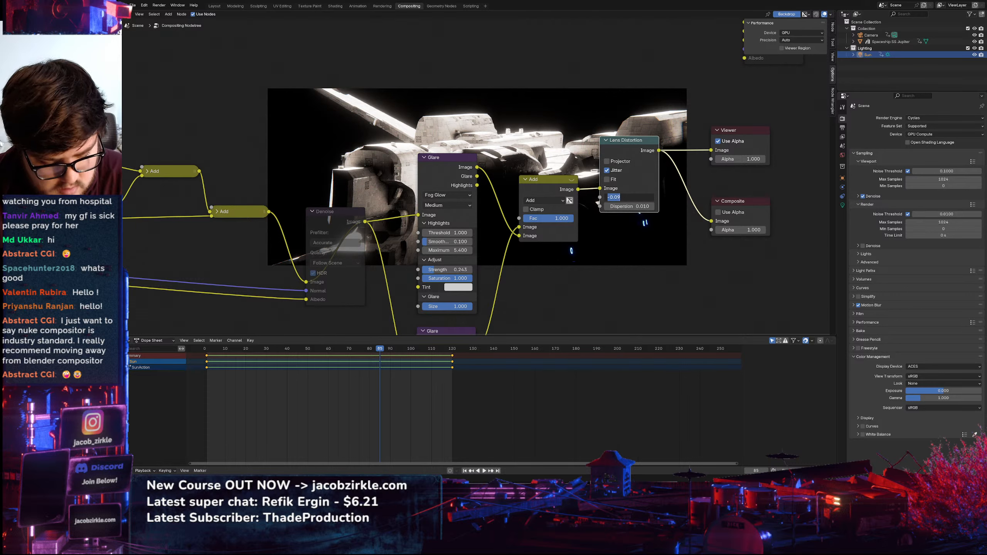
type("0.01")
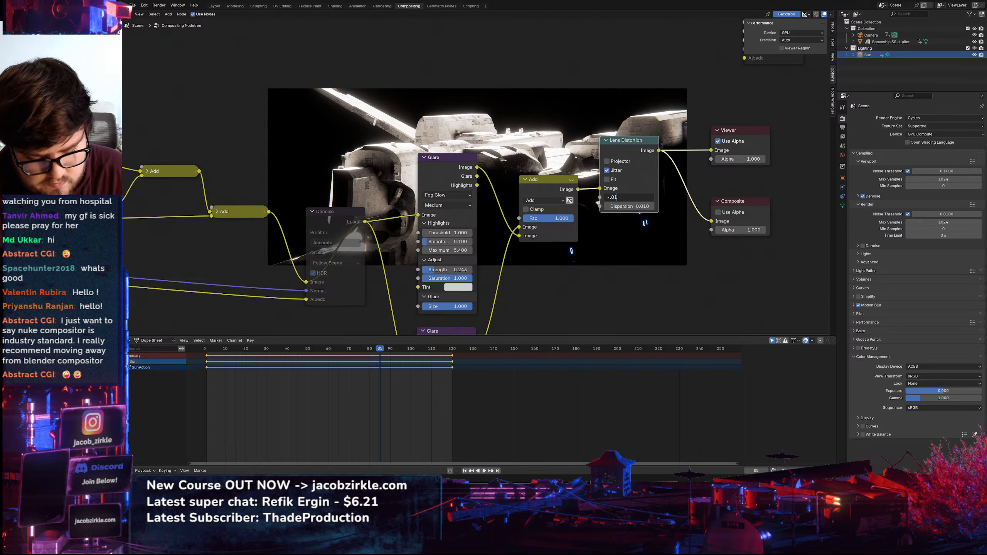
key("Return")
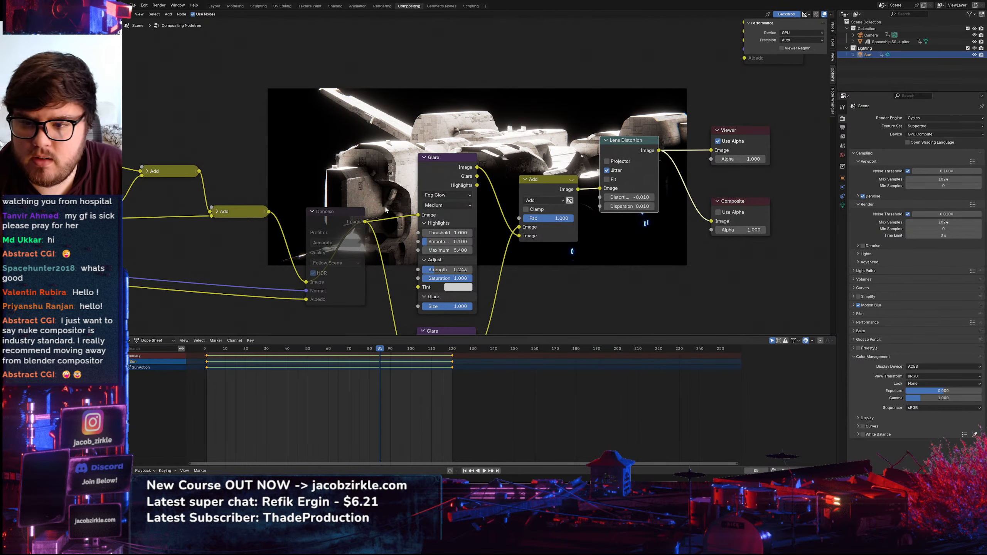
Collapse the diffuse pass's RGB Curves node and place it in line between Render Layers and the upper Add node
scroll(385, 207, "down", 13)
middle_click_drag(385, 207, 599, 210)
scroll(399, 183, "up", 7)
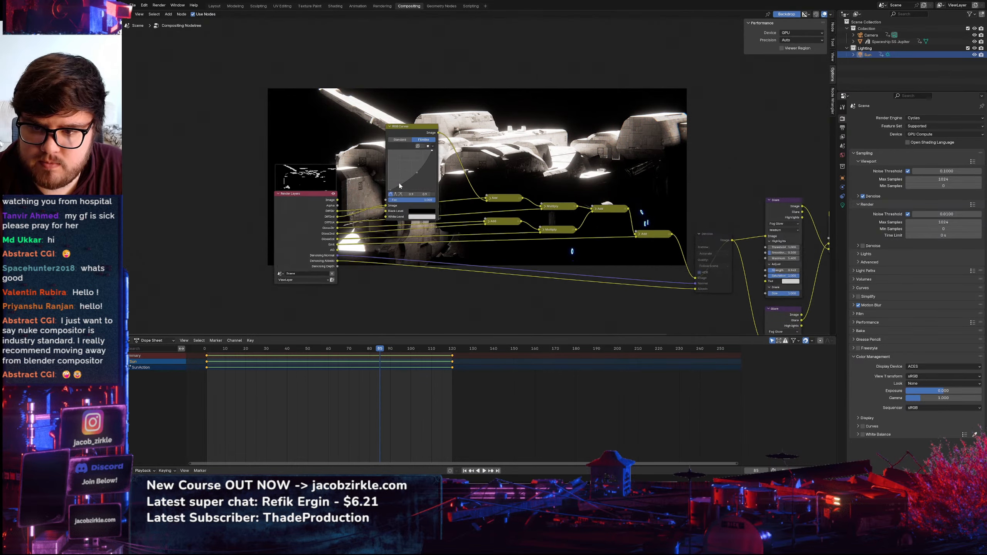
scroll(399, 185, "up", 2)
left_click(407, 64)
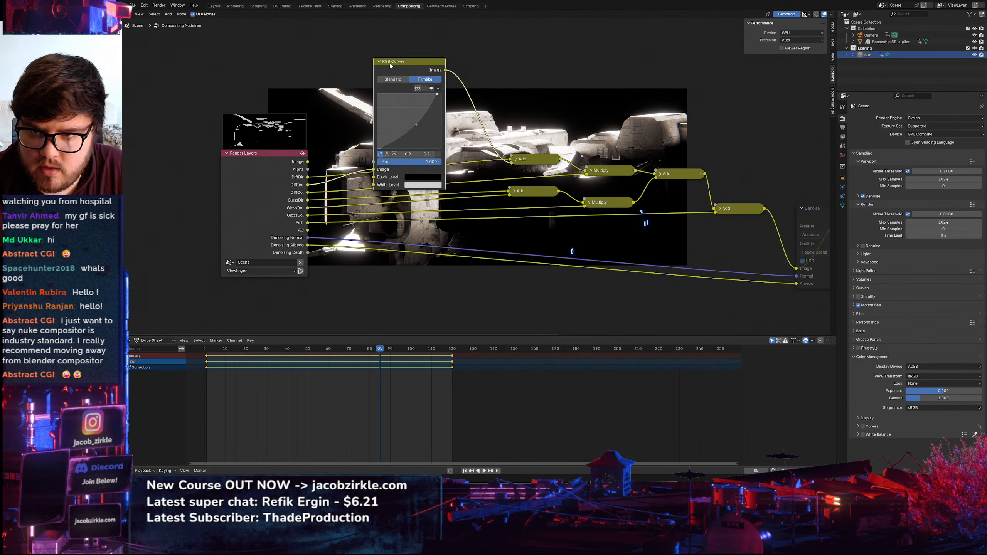
key("h")
left_click_drag(401, 64, 432, 180)
middle_click_drag(457, 183, 451, 207)
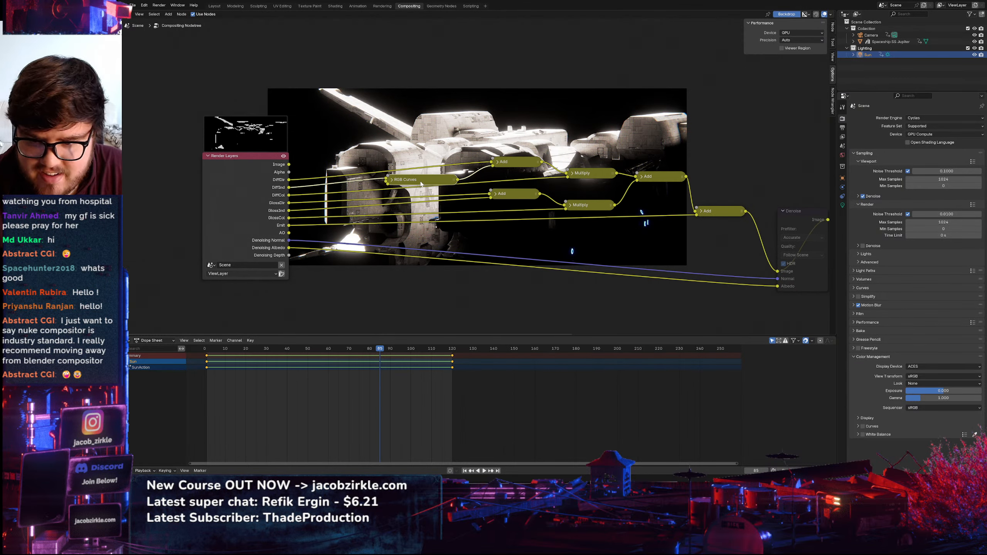
Duplicate the RGB Curves node onto the GlossDir link, expand the copy and reset it to its default curve
key("shift+d")
left_click(416, 203)
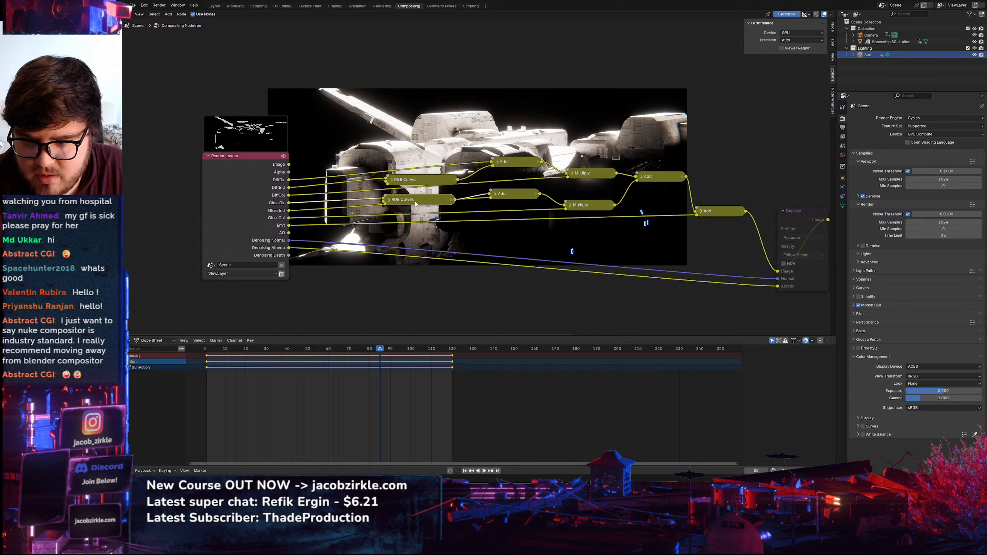
left_click(390, 201)
middle_click_drag(390, 267, 392, 231)
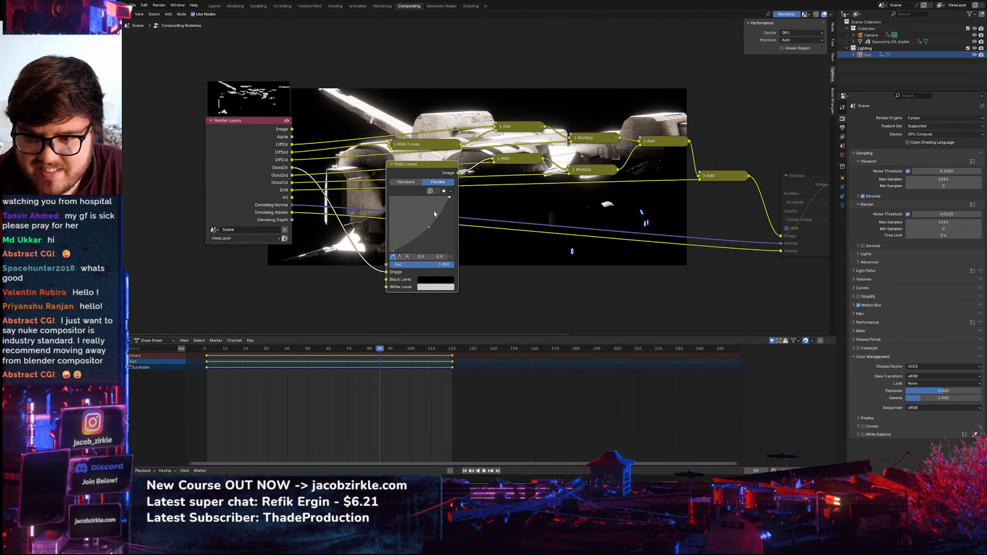
key("BackSpace")
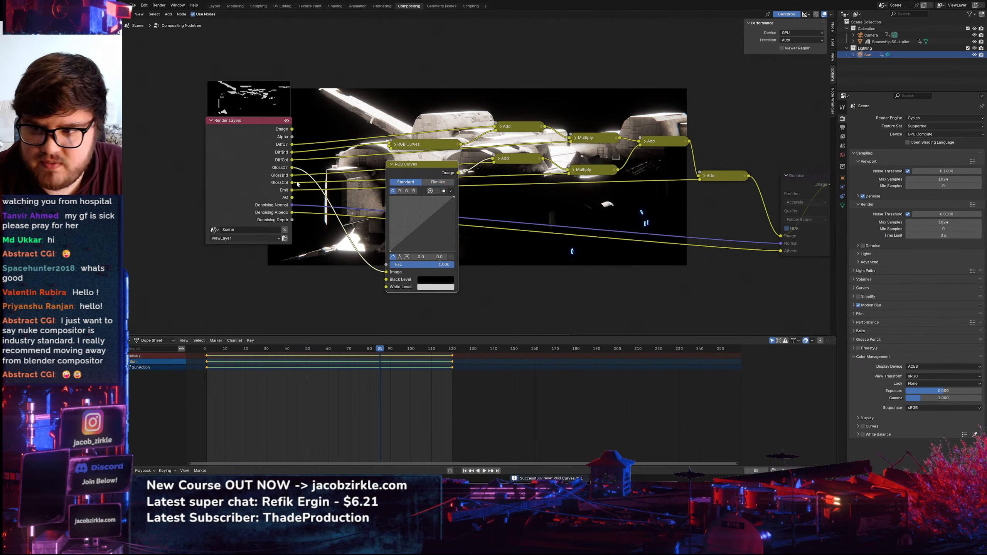
Preview the GlossDir, GlossInd and GlossCol render passes one by one in the backdrop
left_click(291, 171, "ctrl+shift")
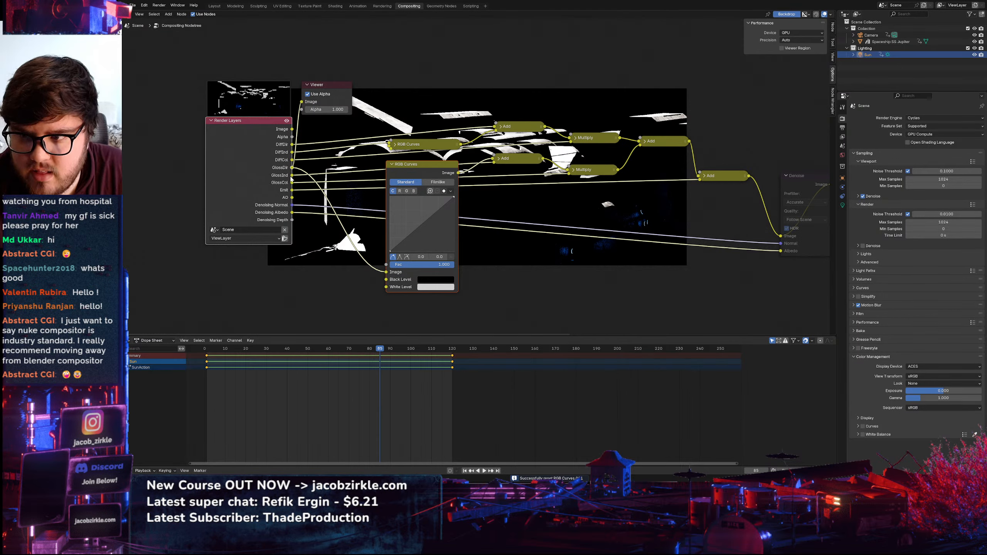
left_click(291, 178, "ctrl+shift")
left_click(290, 184, "ctrl+shift")
left_click(292, 181)
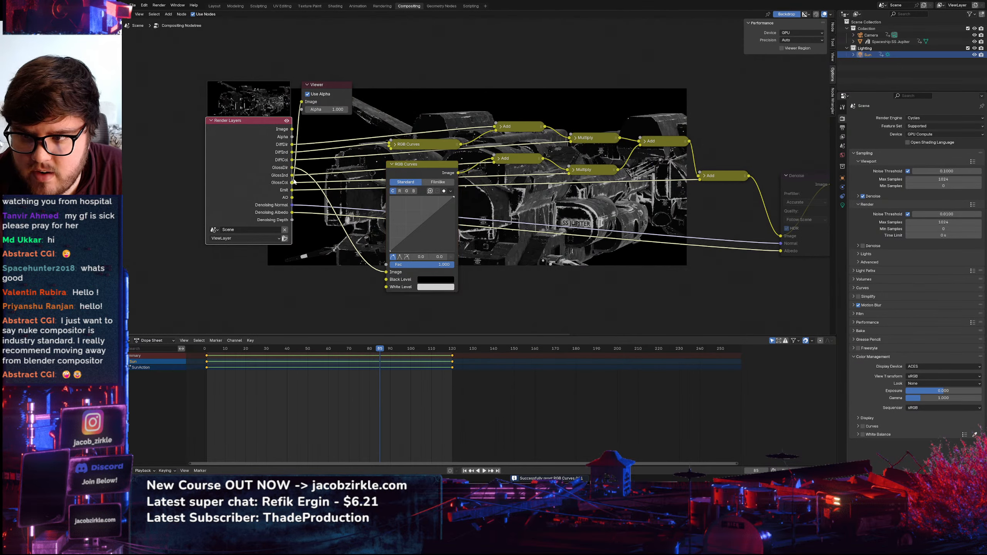
left_click(291, 176, "ctrl+shift")
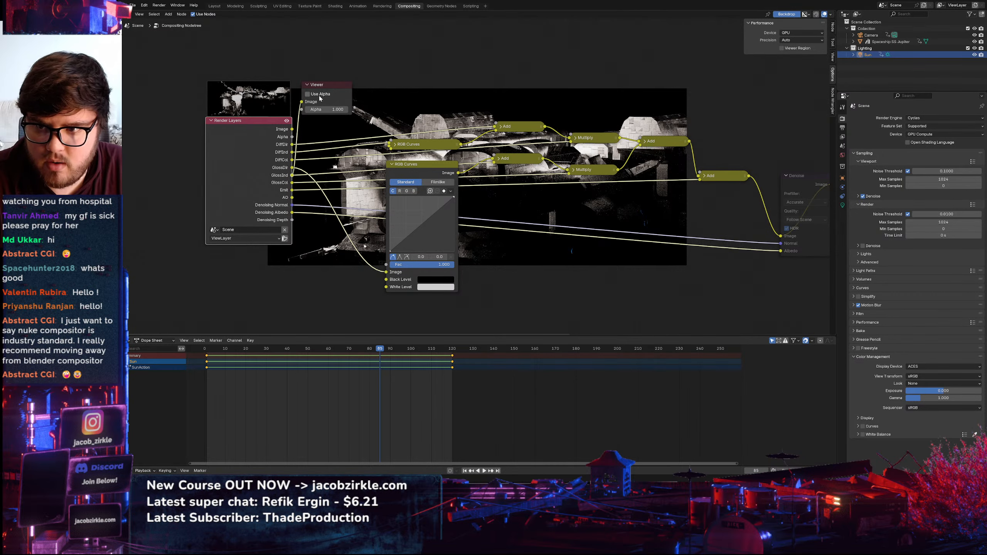
left_click(328, 86)
Move the reset RGB Curves node onto the GlossInd link and place it expanded below the collapsed nodes
left_click(415, 171)
left_click(392, 164)
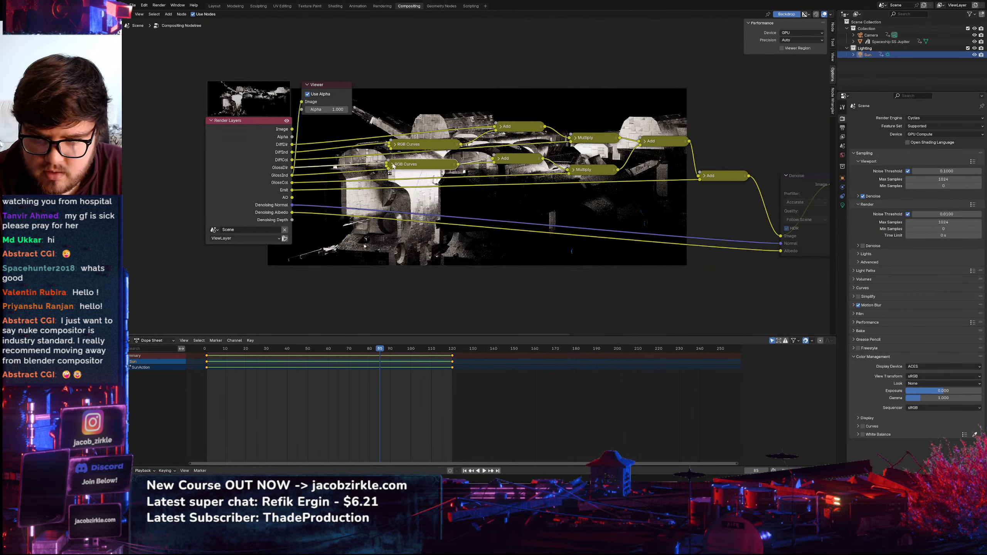
mouse_move(384, 165)
left_mouse_down()
mouse_move(493, 159)
mouse_move(390, 191)
mouse_move(396, 174)
left_mouse_up()
left_click_drag(396, 174, 413, 280)
left_click(367, 280)
scroll(388, 253, "down", 3)
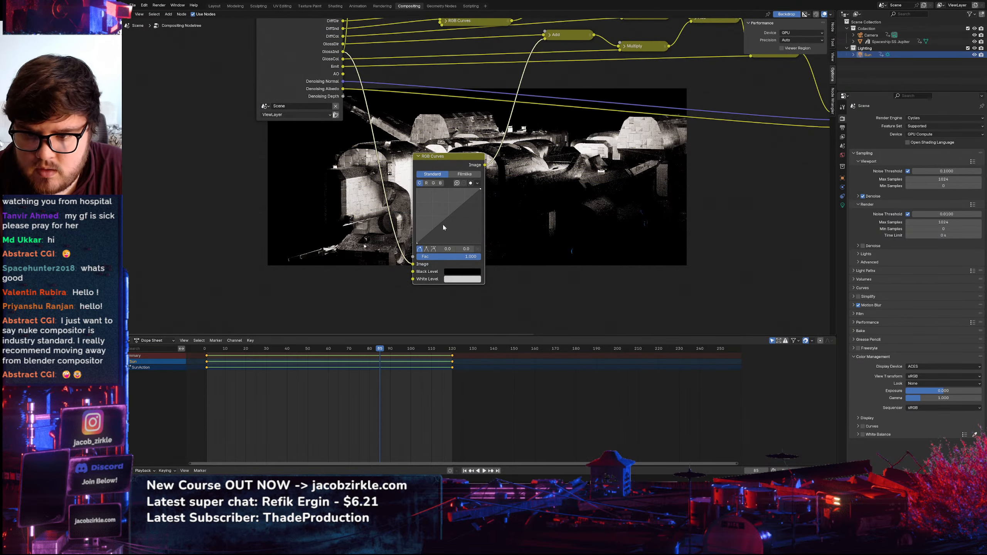
Preview the final Lens Distortion output and shift the backdrop clear of the GlossInd RGB Curves node
scroll(538, 189, "down", 2)
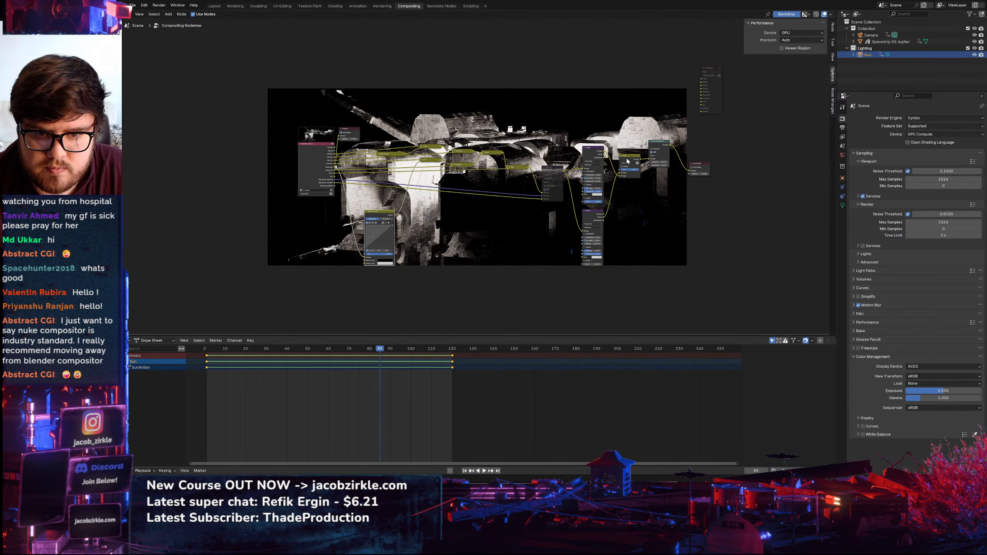
middle_click_drag(662, 150, 737, 240)
middle_click_drag(570, 213, 454, 230, "alt")
scroll(691, 218, "up", 4)
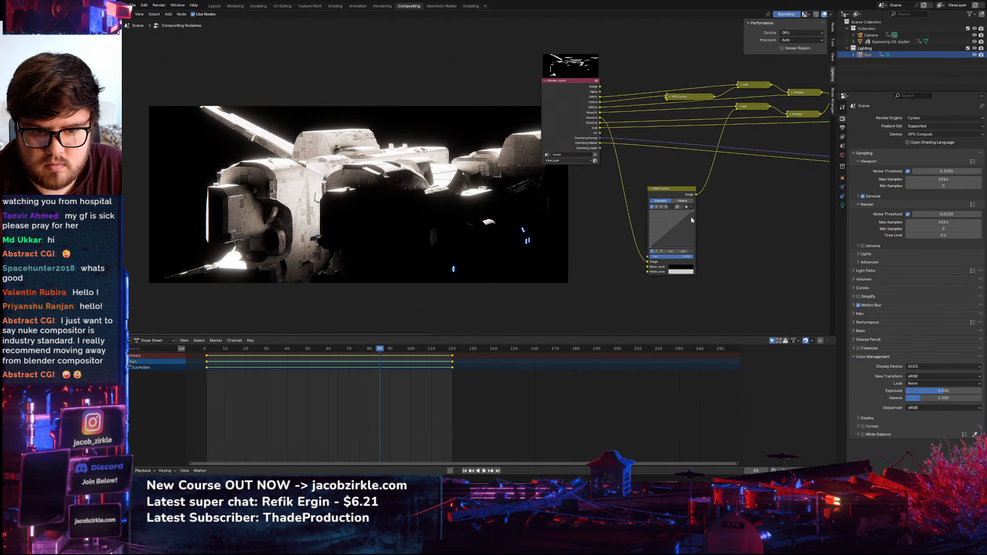
middle_click_drag(572, 243, 615, 236)
scroll(606, 226, "up", 1)
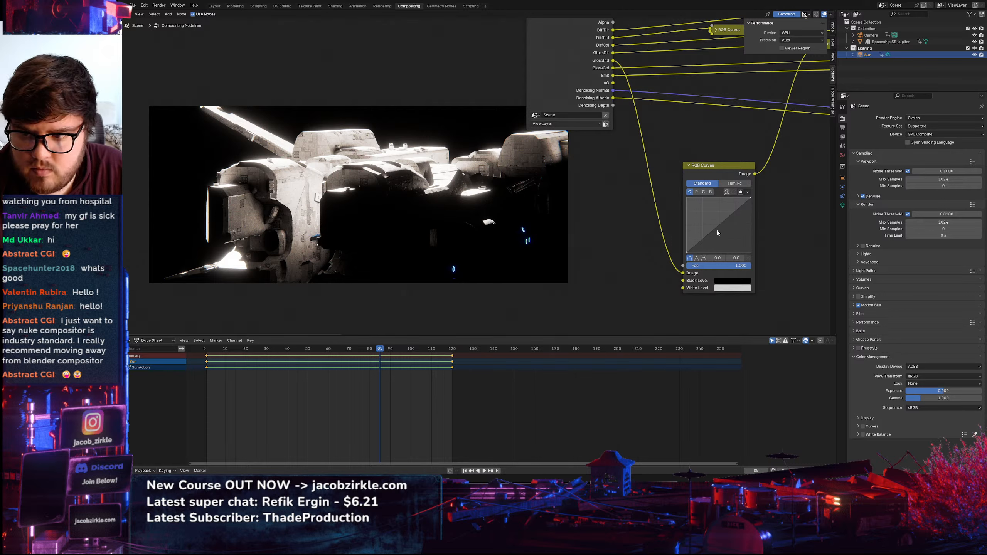
Try an S-shaped contrast curve and an inward-shifted black point on the GlossInd RGB Curves node
left_click_drag(702, 236, 728, 210)
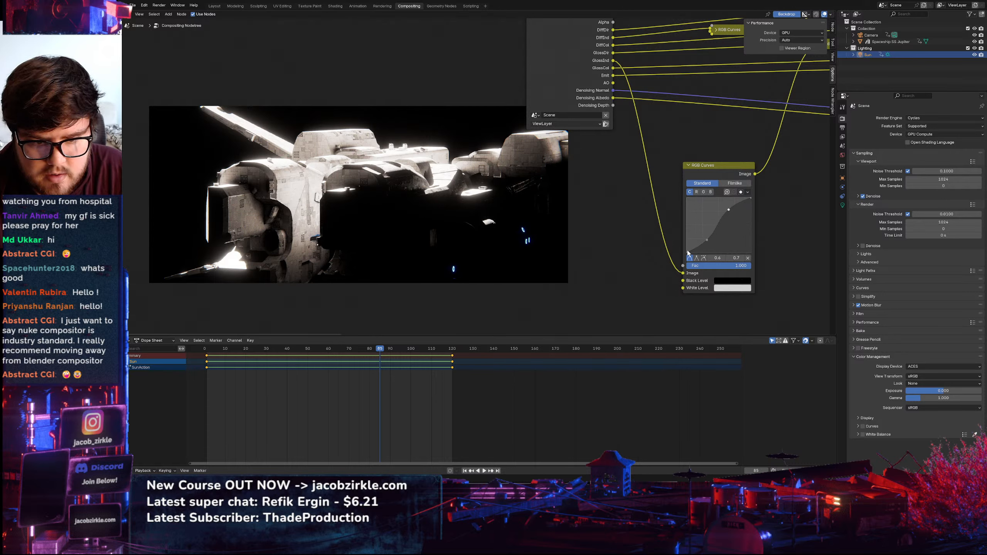
left_click(703, 166)
key("BackSpace")
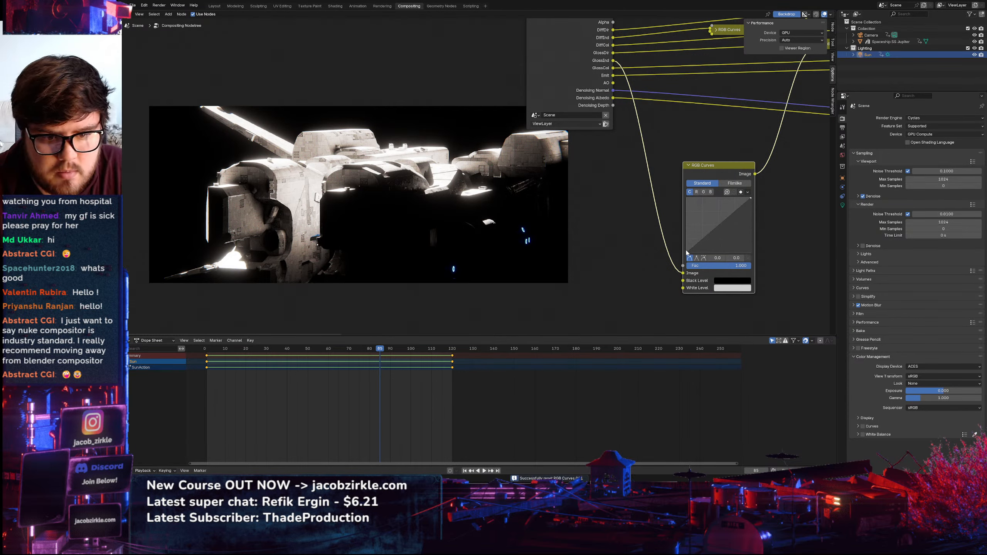
left_click_drag(687, 252, 696, 253)
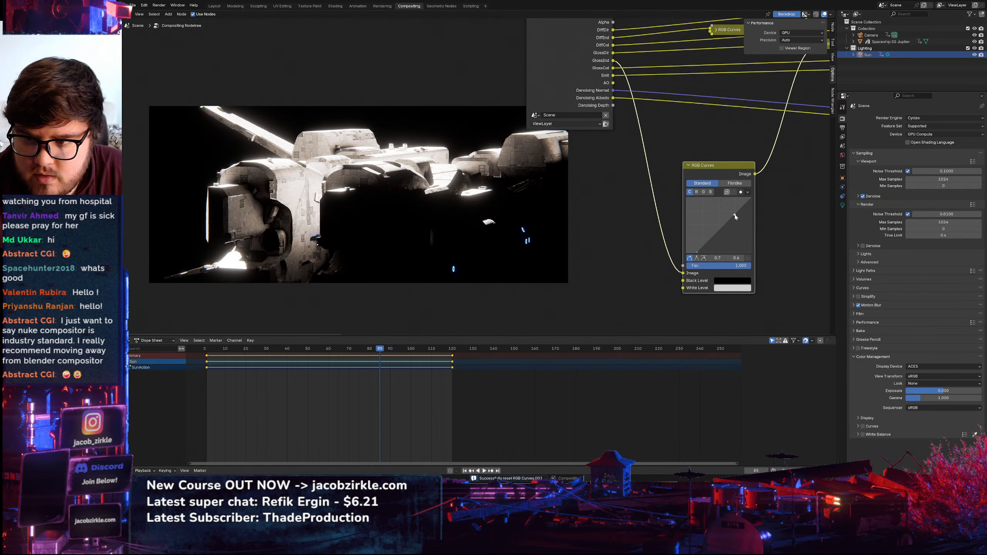
mouse_move(744, 204)
left_mouse_down()
mouse_move(743, 218)
mouse_move(747, 204)
mouse_move(723, 199)
mouse_move(753, 199)
left_mouse_up()
left_click_drag(697, 253, 686, 253)
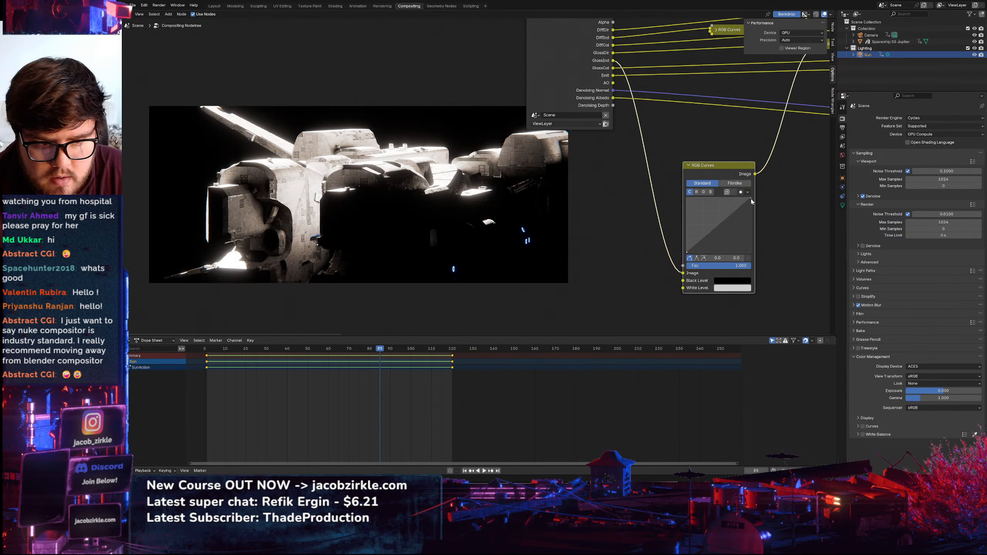
Pull the GlossInd curve's white point inward and bend its midtones down, checking the spaceship in an enlarged backdrop
left_click_drag(751, 199, 735, 198)
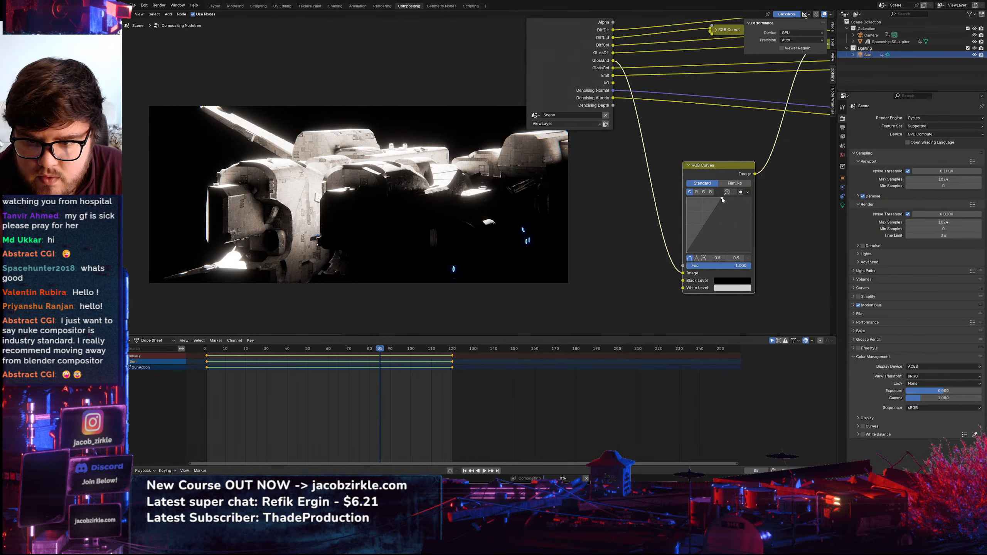
scroll(394, 186, "up", 2)
scroll(393, 185, "down", 3)
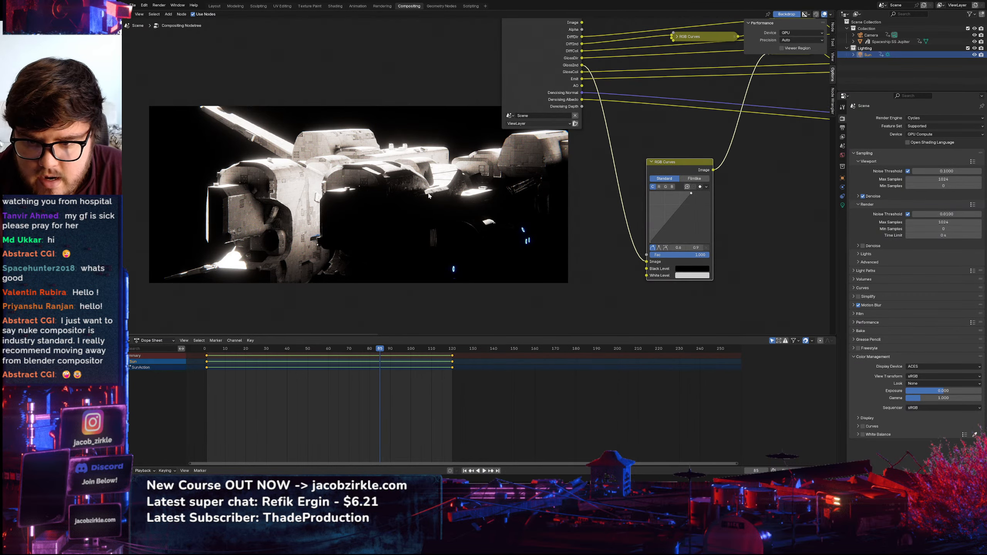
key("alt+v")
key("alt+v")
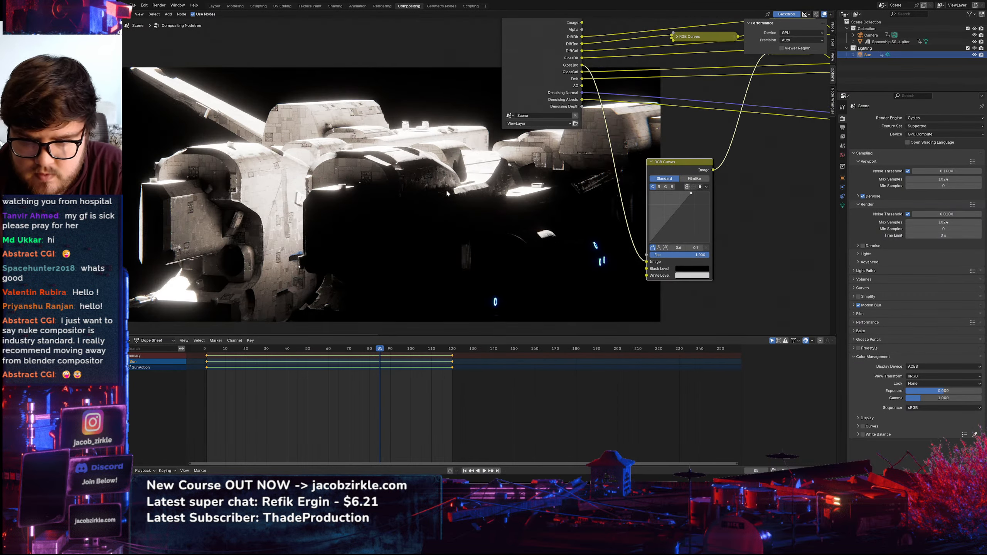
key("alt+v")
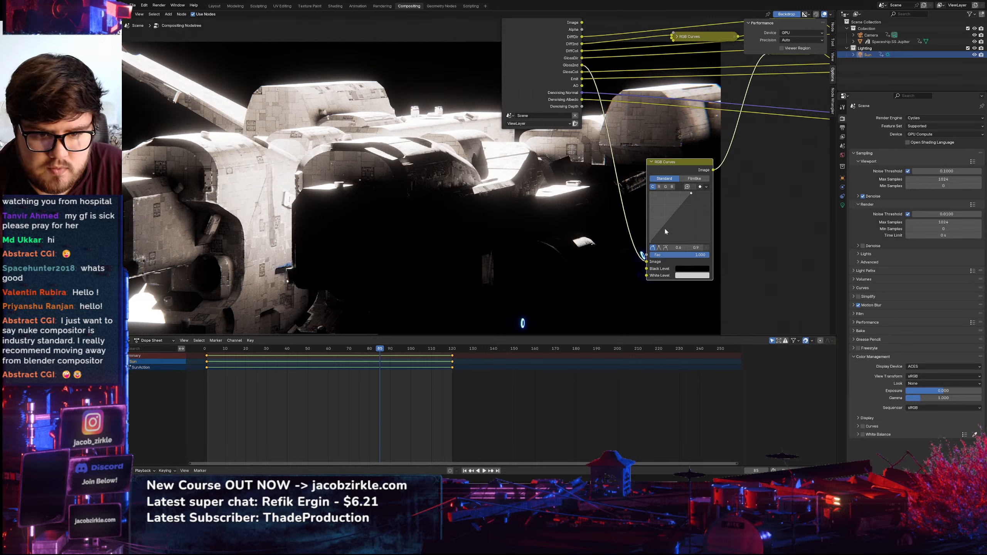
mouse_move(666, 231)
left_mouse_down()
mouse_move(676, 227)
mouse_move(668, 223)
mouse_move(676, 230)
left_mouse_up()
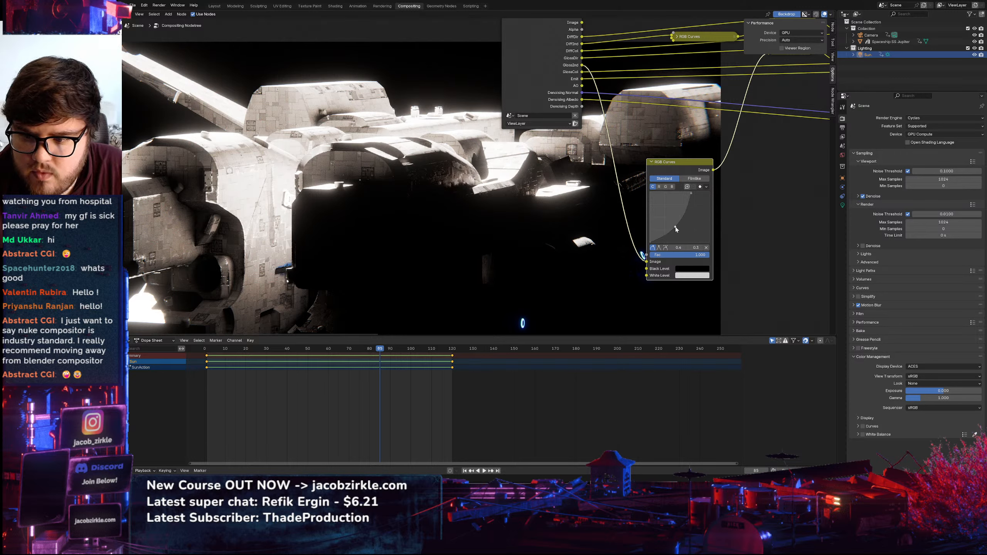
Duplicate the RGB Curves node onto the GlossCol link and reset the copy to its default curve
scroll(670, 225, "down", 3)
key("shift+d")
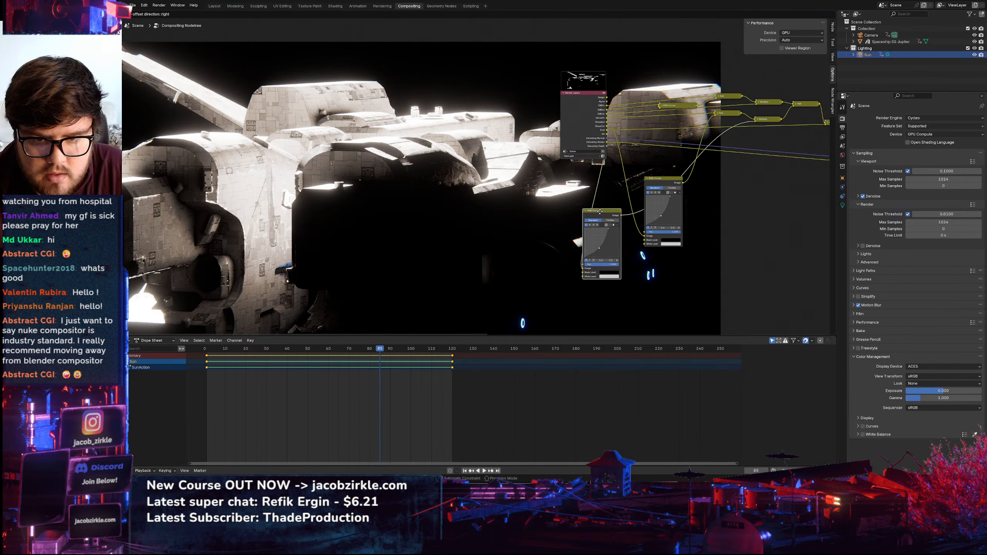
left_click(598, 243)
key("BackSpace")
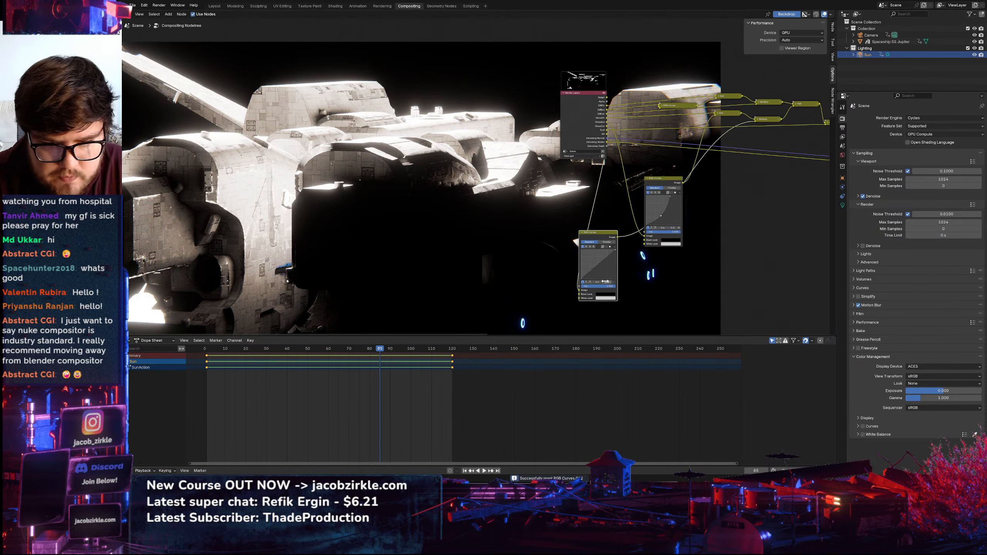
Pull the GlossCol curve's white point inward and add a midtone point that lifts the curve
scroll(594, 237, "up", 3)
left_click_drag(599, 215, 577, 212)
left_click_drag(548, 245, 566, 251)
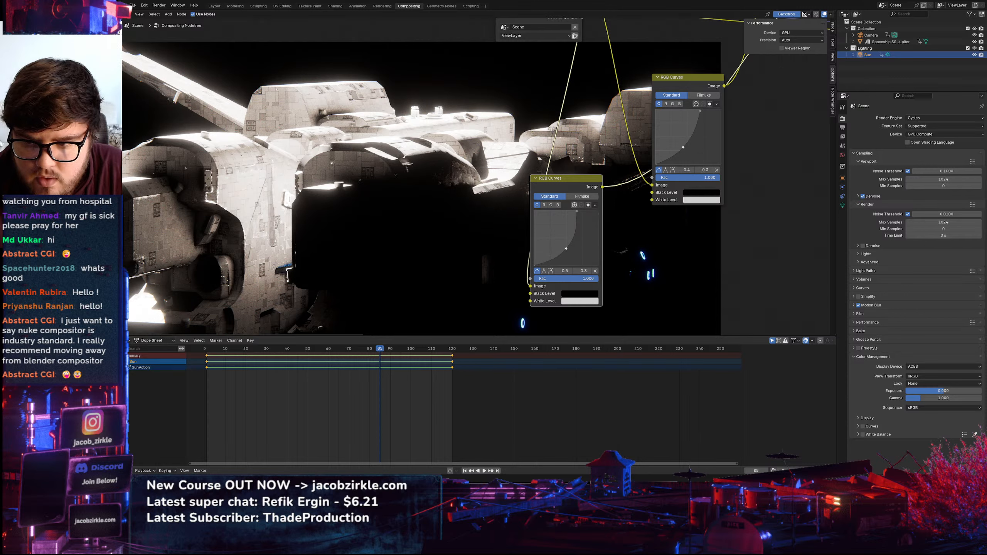
left_click_drag(566, 249, 553, 238)
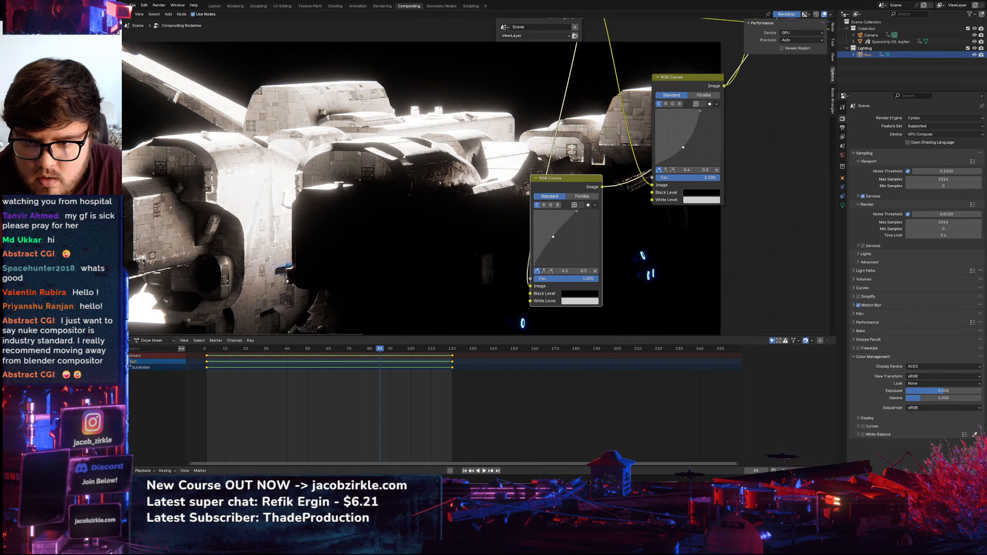
Shrink the backdrop and preview the separate outputs of the GlossCol and GlossInd RGB Curves nodes
scroll(579, 202, "down", 3)
middle_click_drag(608, 212, 542, 238)
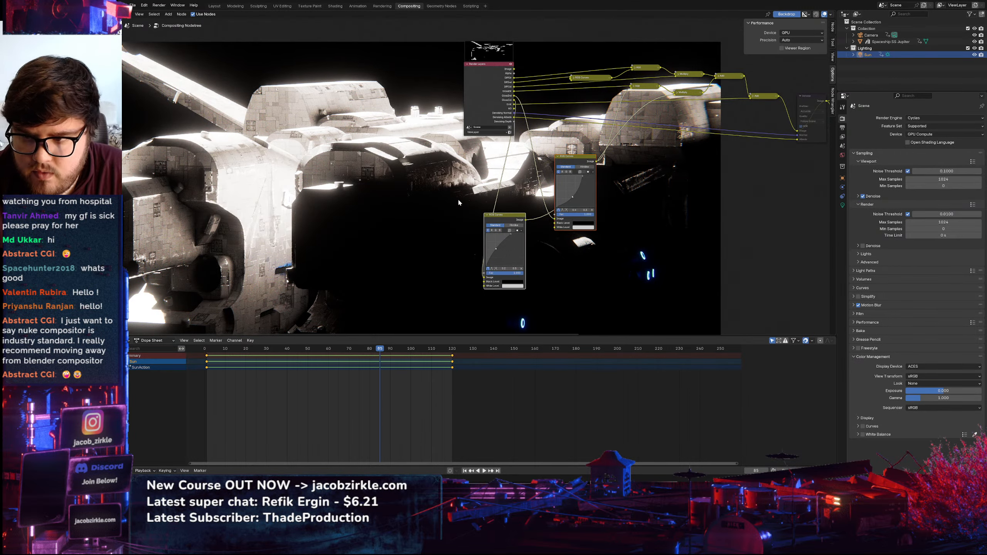
key("alt+v")
key("v")
key("v")
key("v")
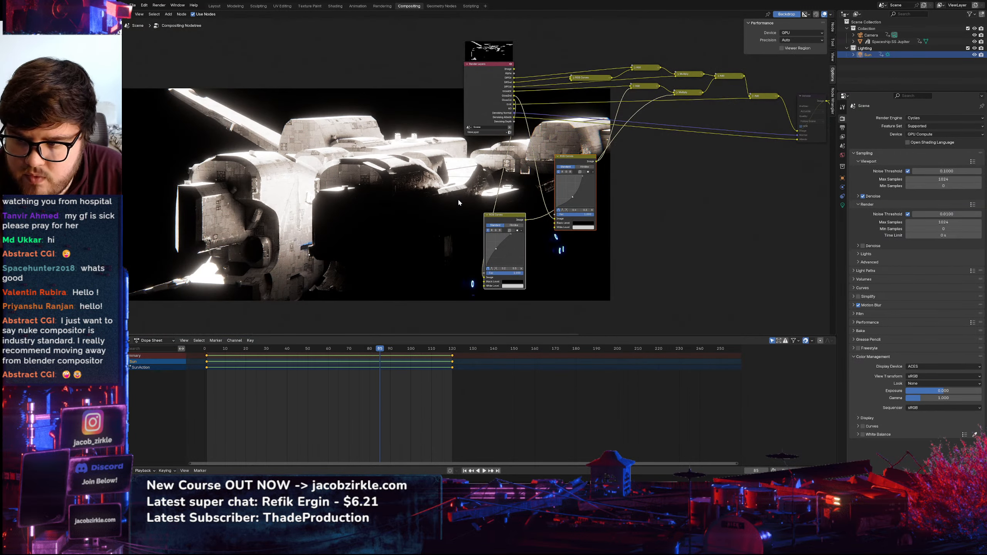
left_click(520, 222, "ctrl+shift")
left_click(581, 161, "ctrl+shift")
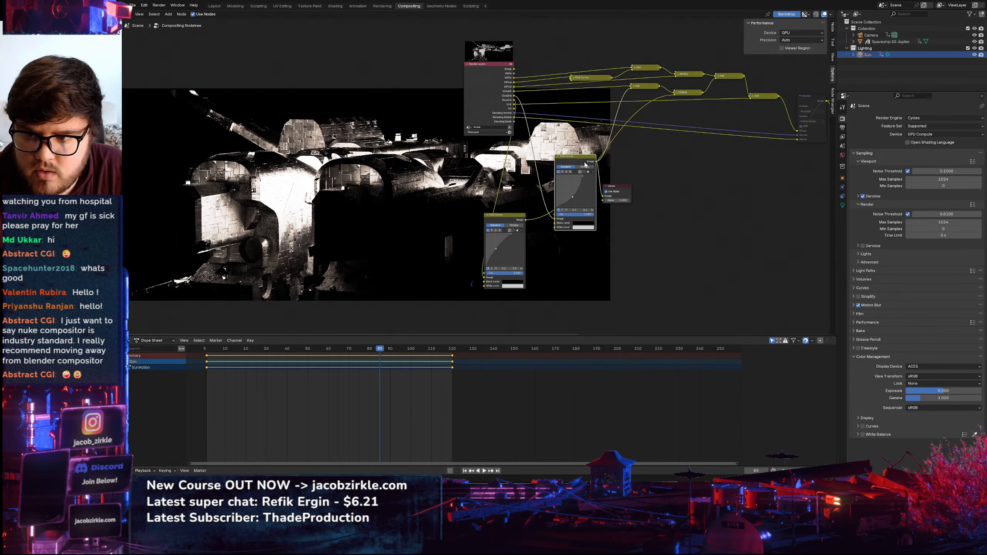
Pull the GlossInd curve's white point outward to about 0.9, 0.9 and save the file
key("Home")
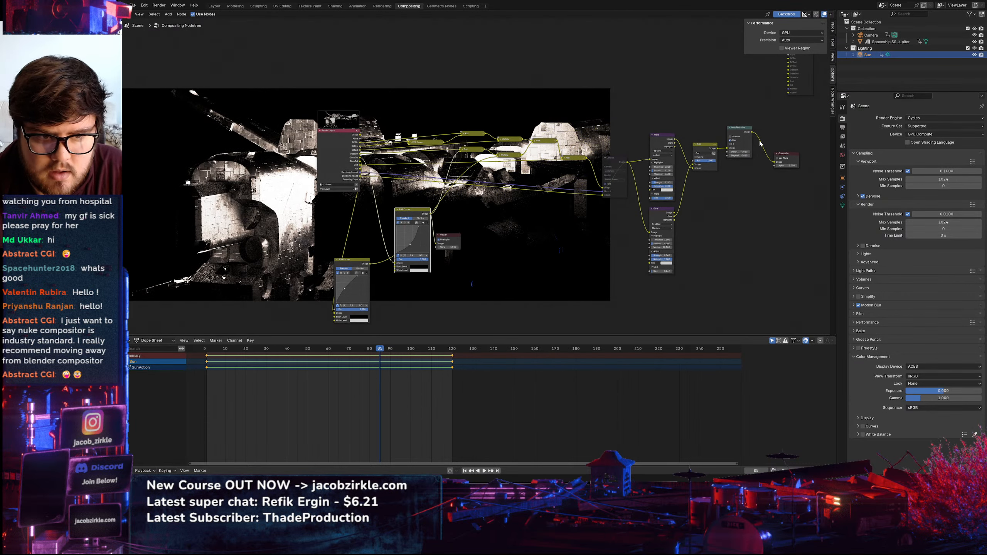
scroll(408, 236, "up", 5)
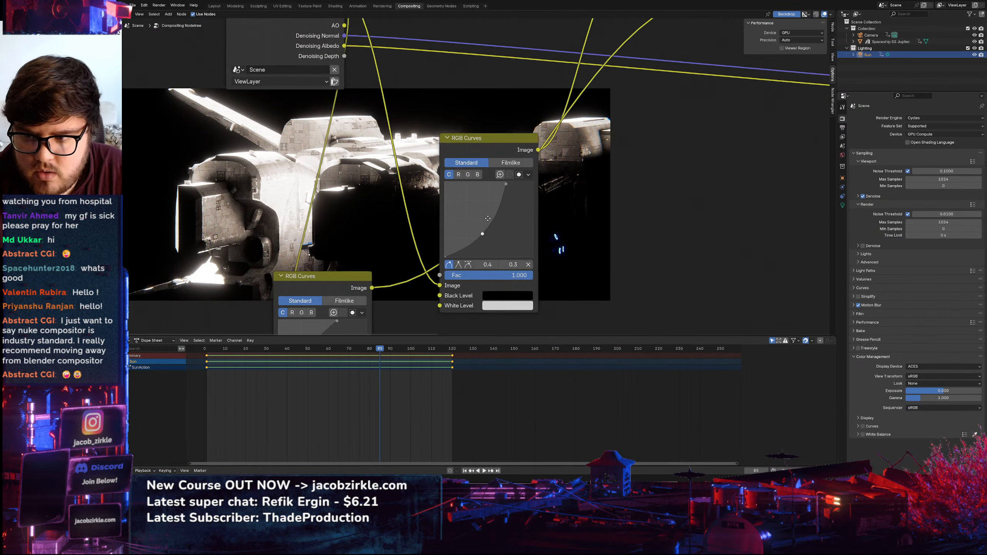
left_click_drag(505, 190, 525, 195)
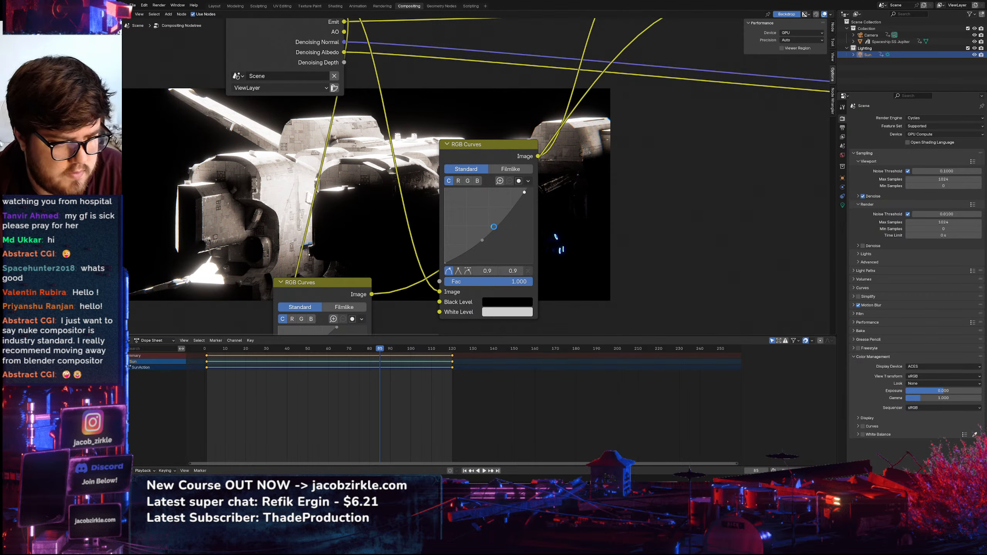
key("ctrl+s")
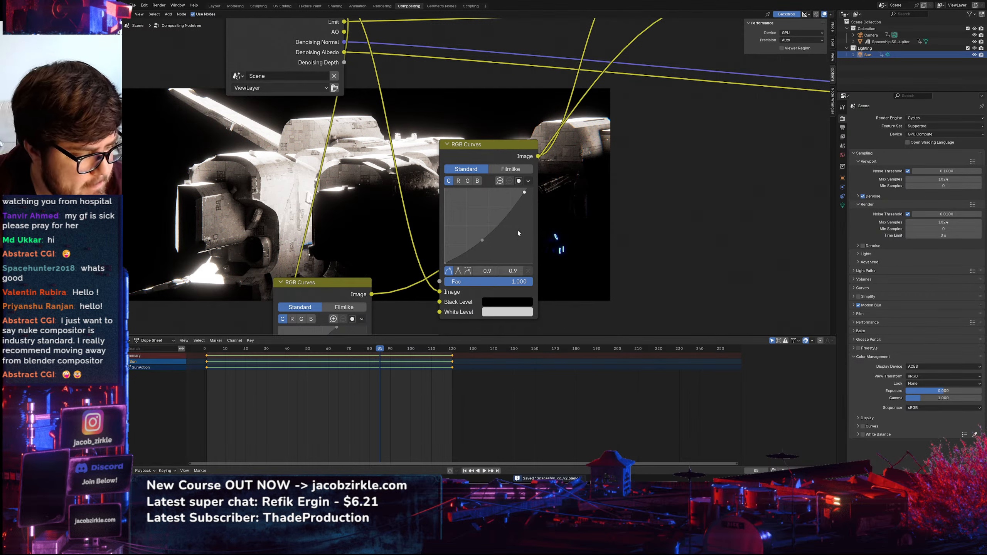
Preview the combined passes from the final Add node just before the Denoise node
middle_click_drag(375, 221, 479, 203)
scroll(475, 184, "down", 8)
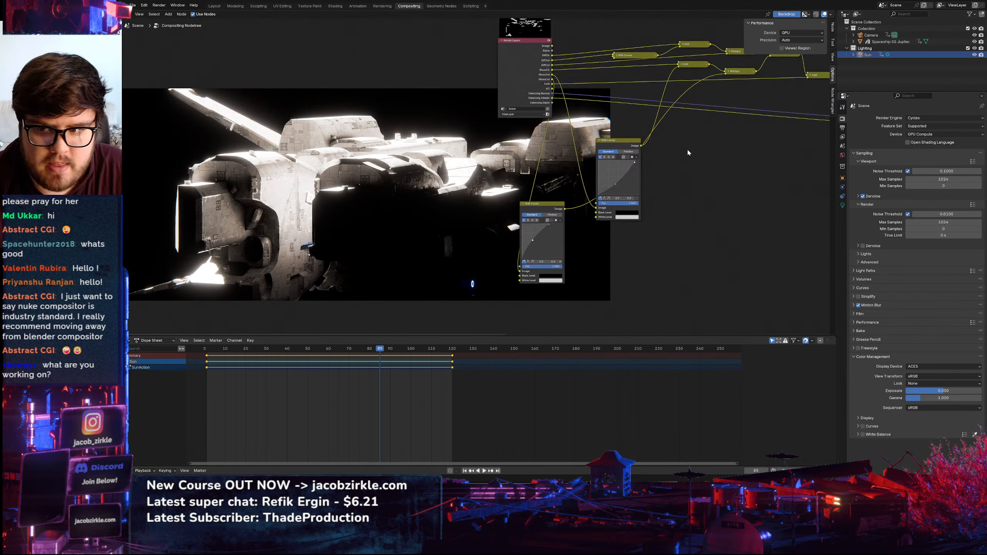
middle_click_drag(475, 184, 365, 203)
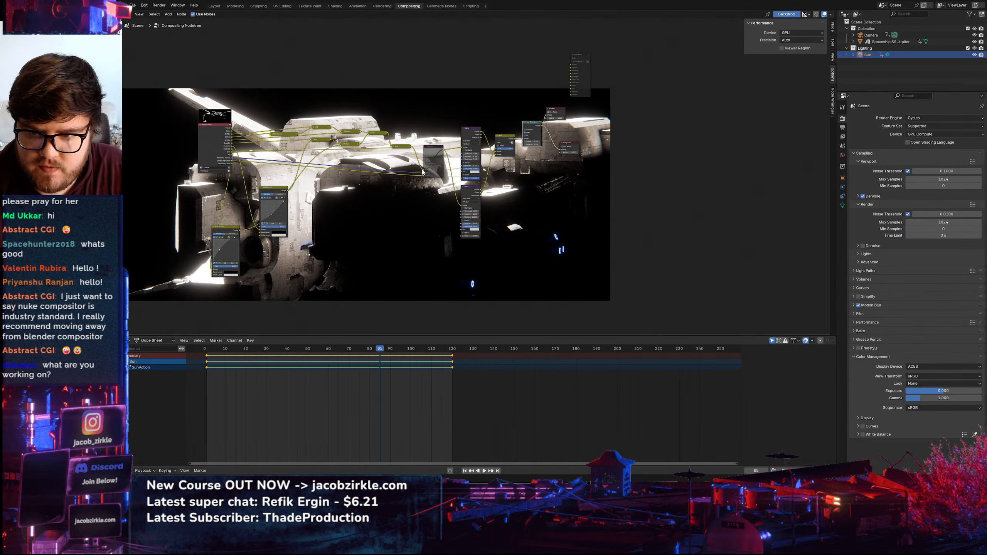
scroll(423, 173, "up", 6)
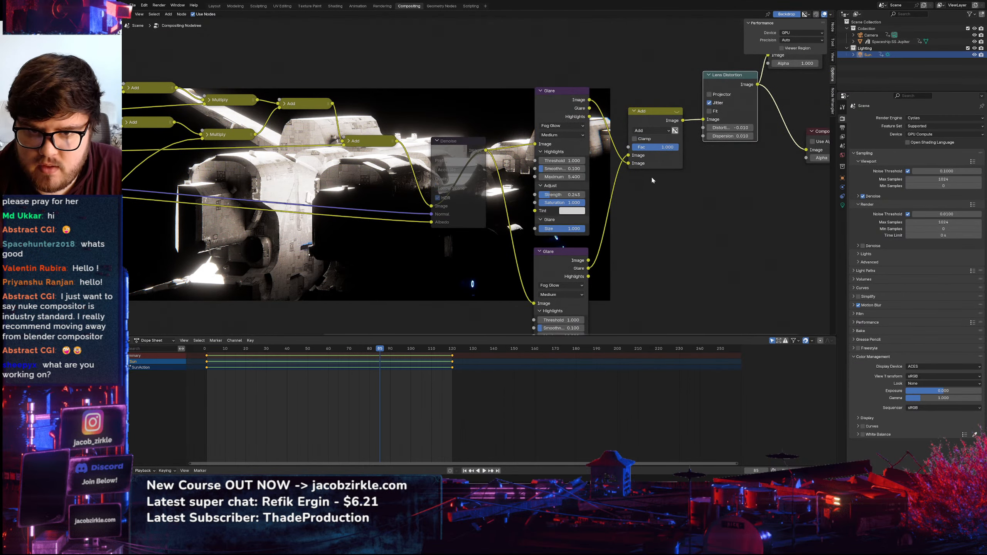
mouse_move(455, 174)
middle_mouse_down()
mouse_move(413, 186)
mouse_move(439, 180)
middle_mouse_up()
left_click(374, 150, "ctrl+shift")
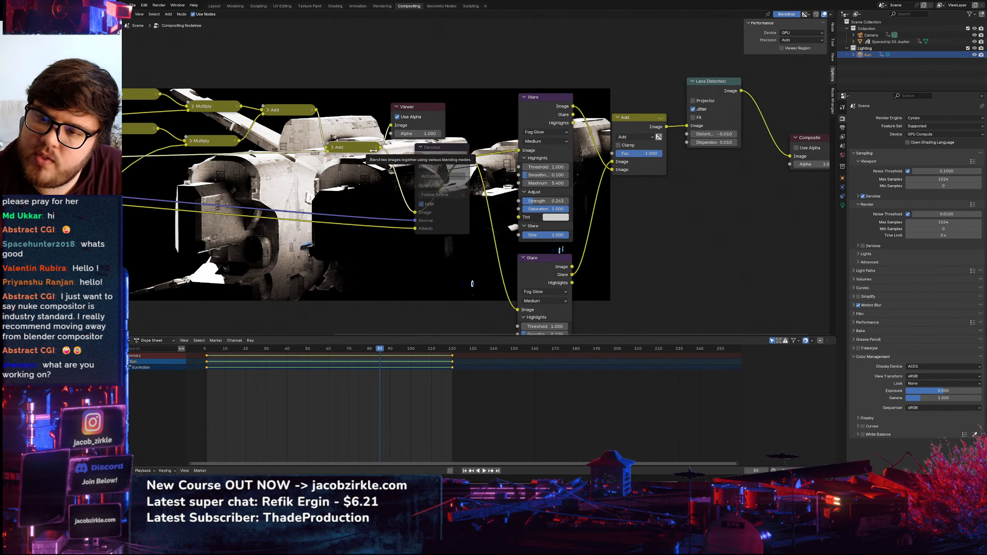
Add a Dilate/Erode node fed by the final Add node and preview its output
scroll(431, 263, "down", 3)
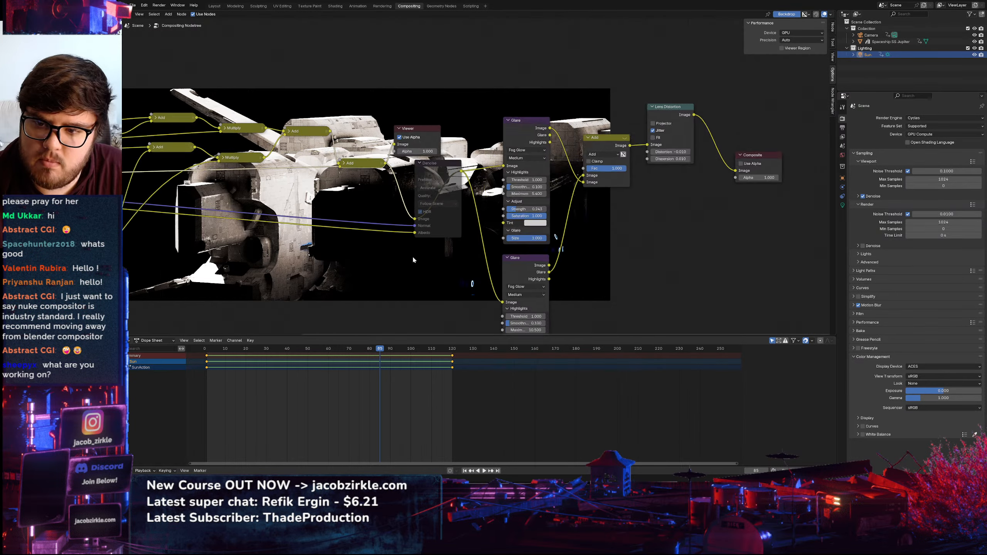
key("shift+a")
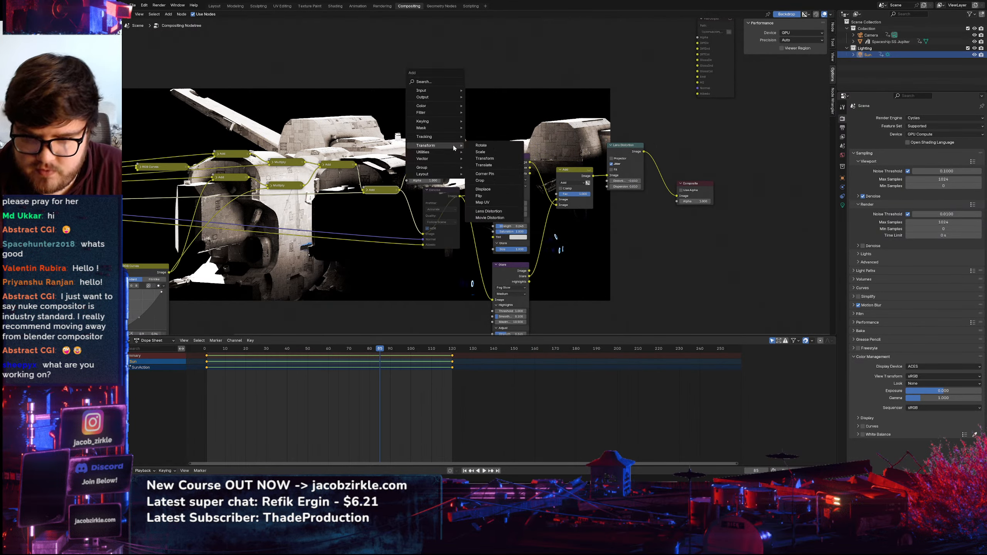
type("erode")
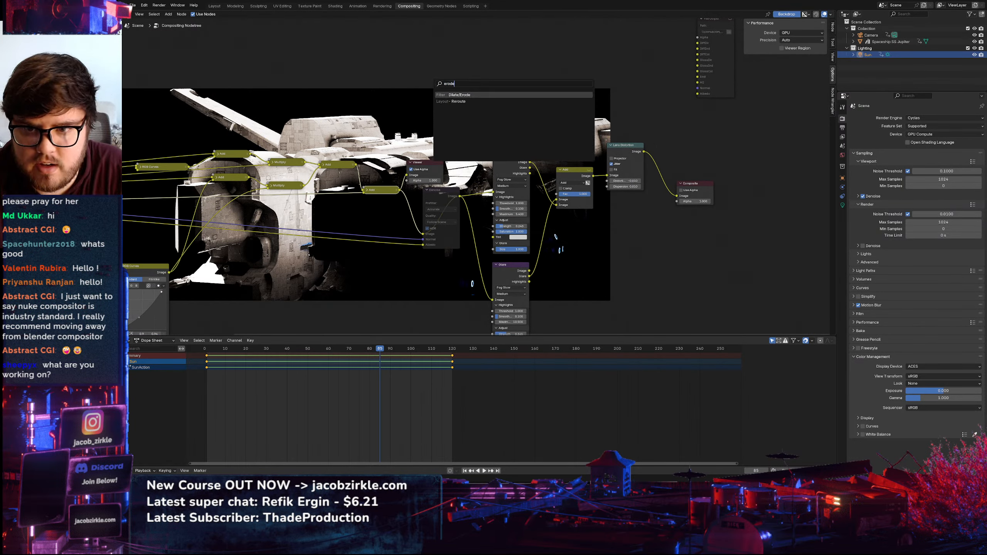
key("Return")
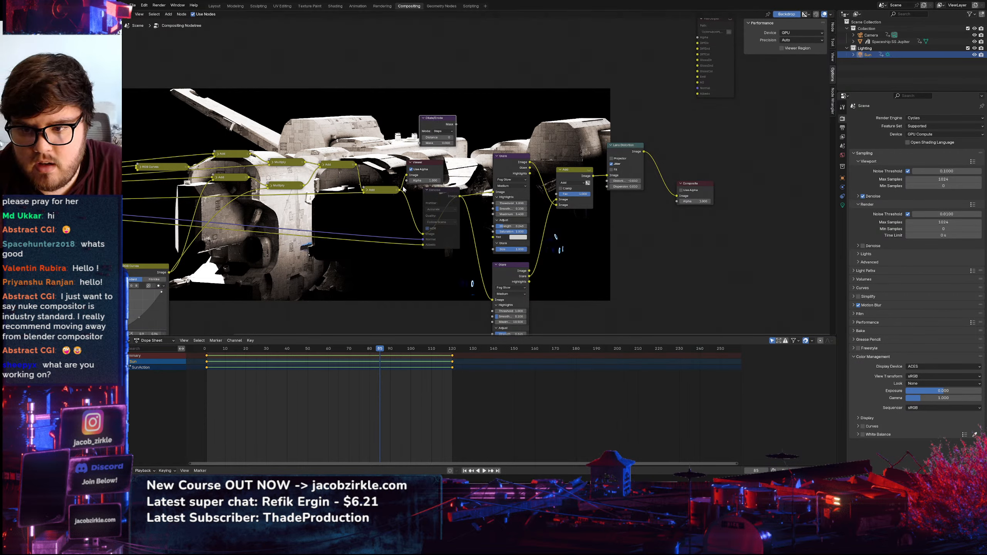
left_click_drag(398, 190, 437, 137)
left_click(446, 120, "ctrl+shift")
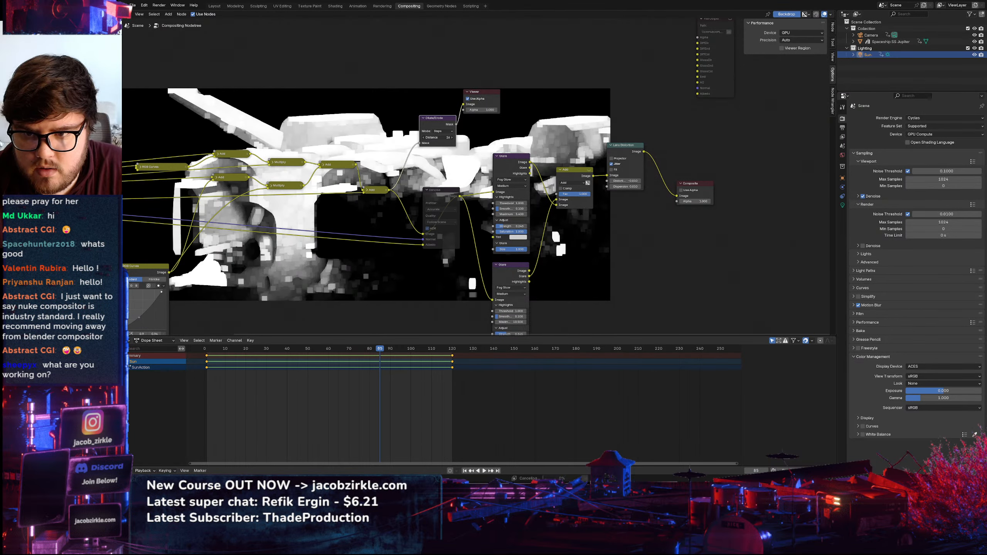
Insert a Gaussian Blur node between Dilate/Erode and the Viewer and set its blur size to 50
key("shift+a")
type("blur")
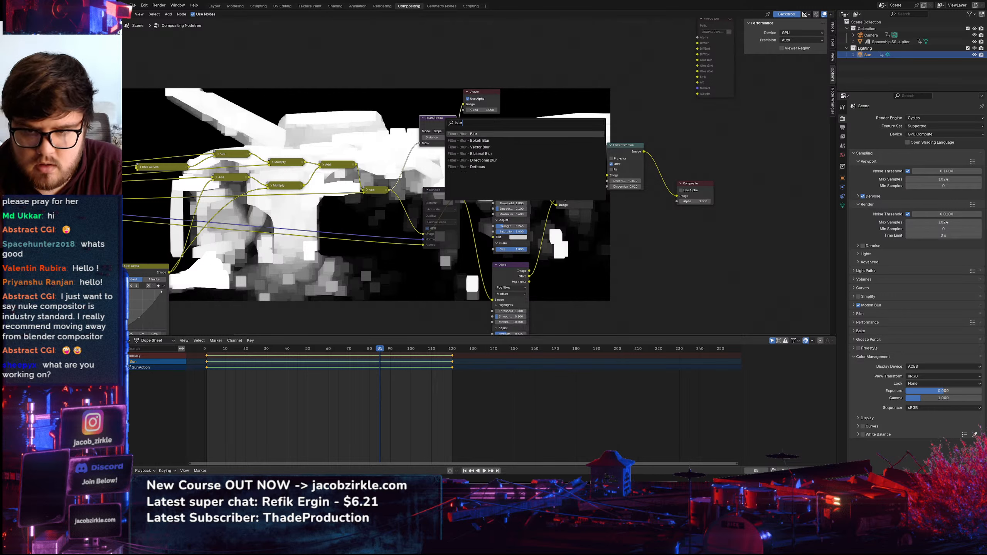
key("Return")
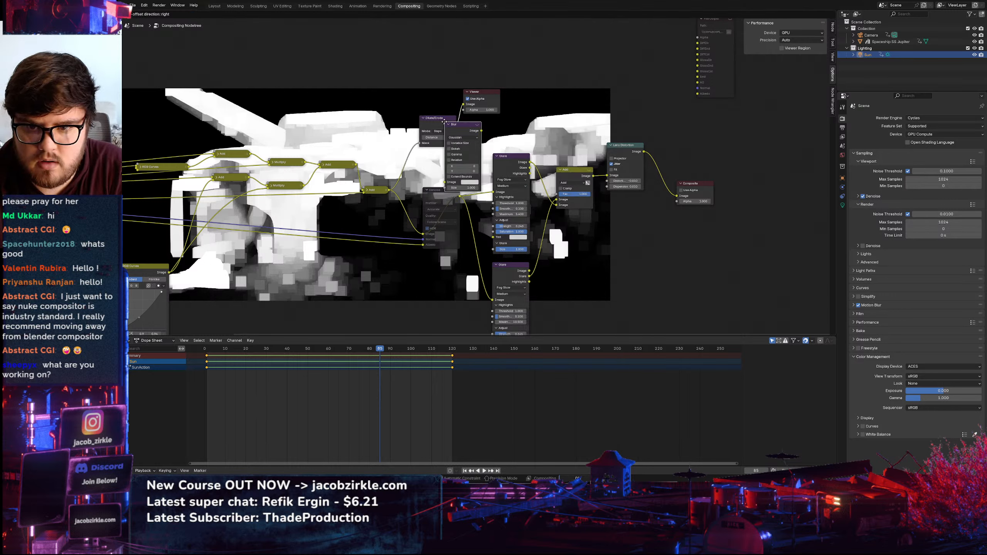
left_click(493, 123)
left_click_drag(494, 122, 496, 95)
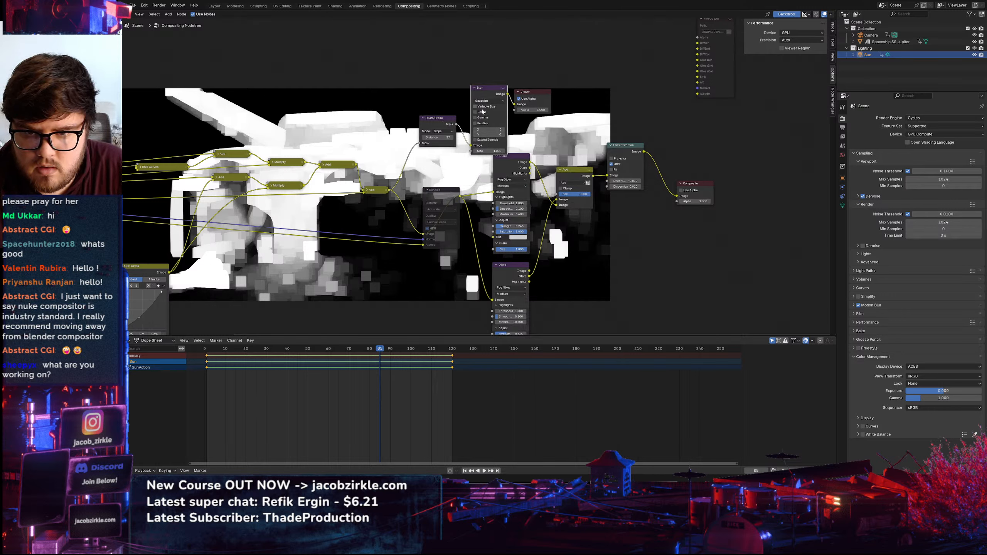
left_click(486, 130)
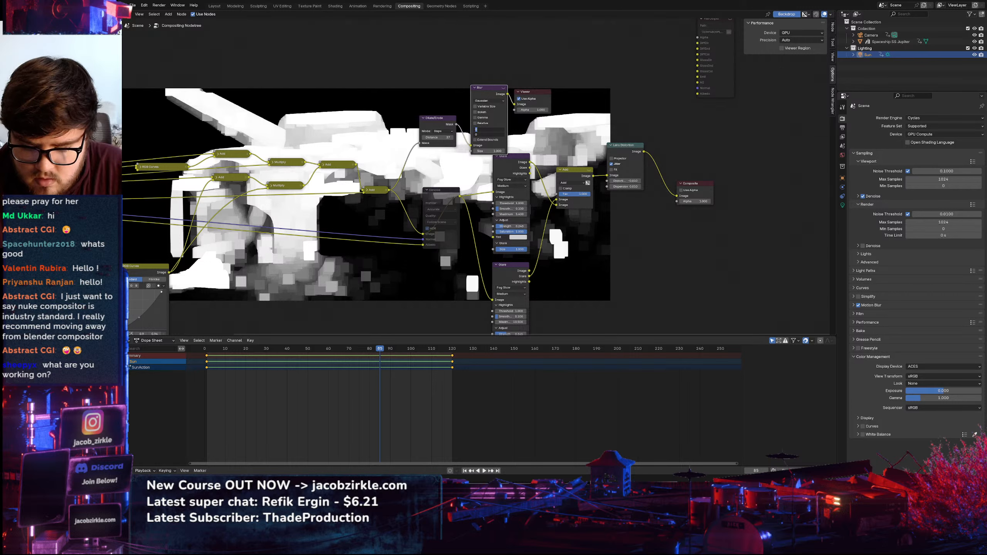
type("50")
key("Return")
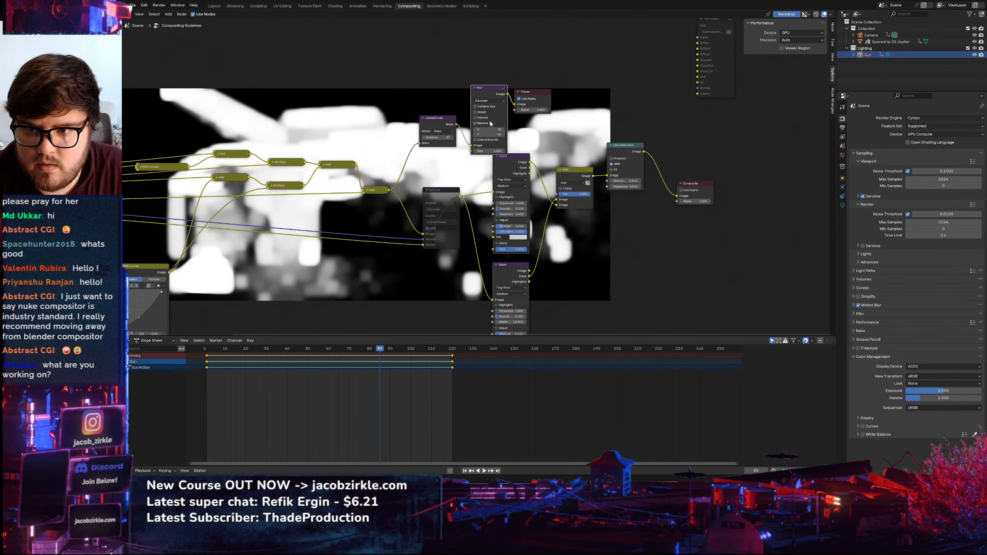
Arrange the Dilate/Erode and Blur nodes closer together and feed the Blur output into the upper Glare node's image input
left_click_drag(490, 94, 480, 90)
left_click_drag(432, 130, 410, 143)
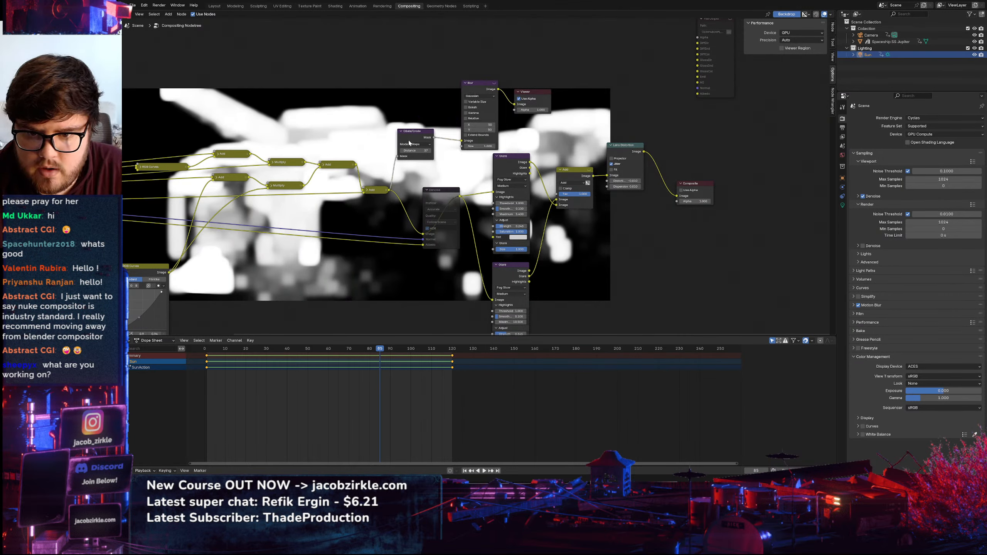
left_click_drag(498, 89, 452, 103)
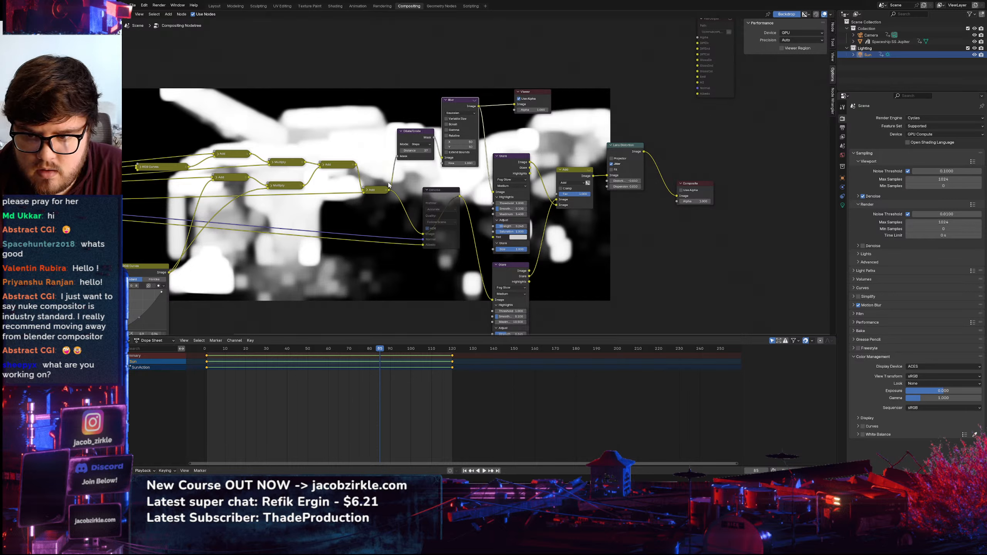
middle_click_drag(492, 204, 437, 204)
Preview the Dilate/Erode node, compare its Feather, Step and Threshold modes, and set the mode to Distance
left_click(360, 137, "ctrl+shift")
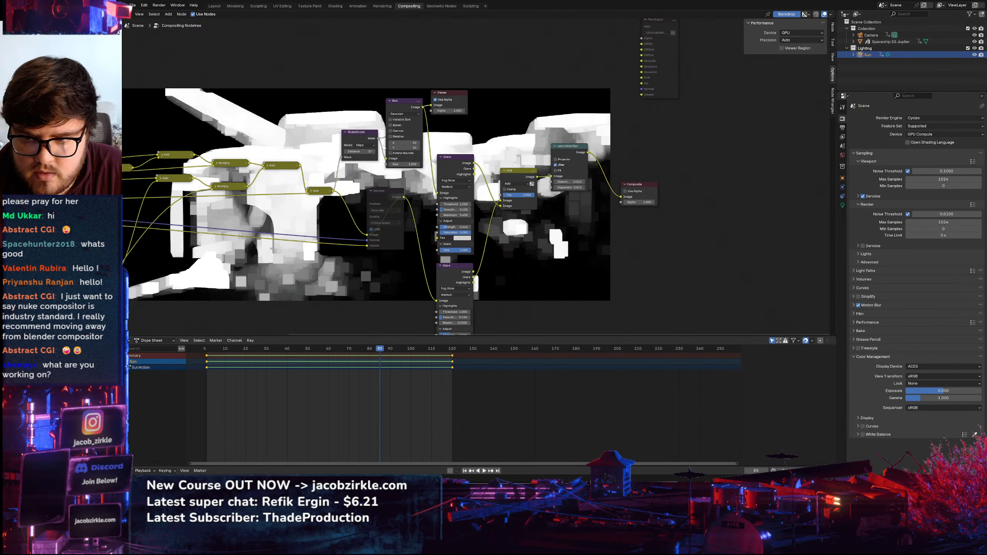
left_click(363, 145)
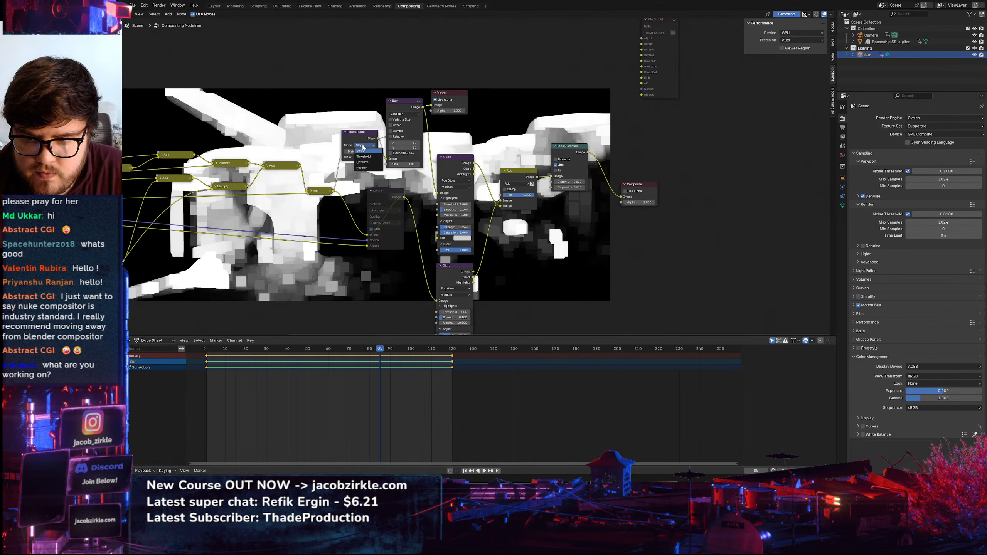
left_click(362, 168)
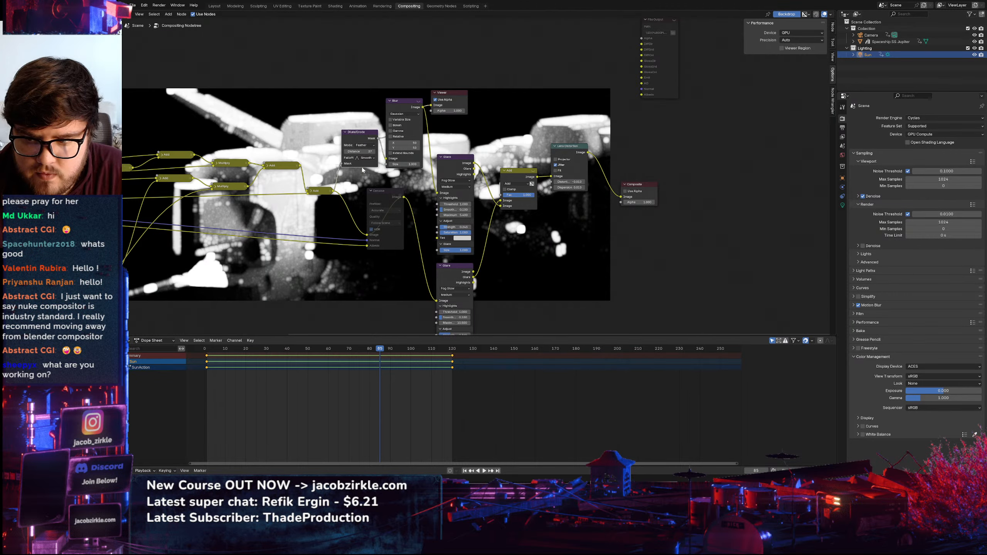
middle_click_drag(364, 167, 452, 226)
left_click(450, 196)
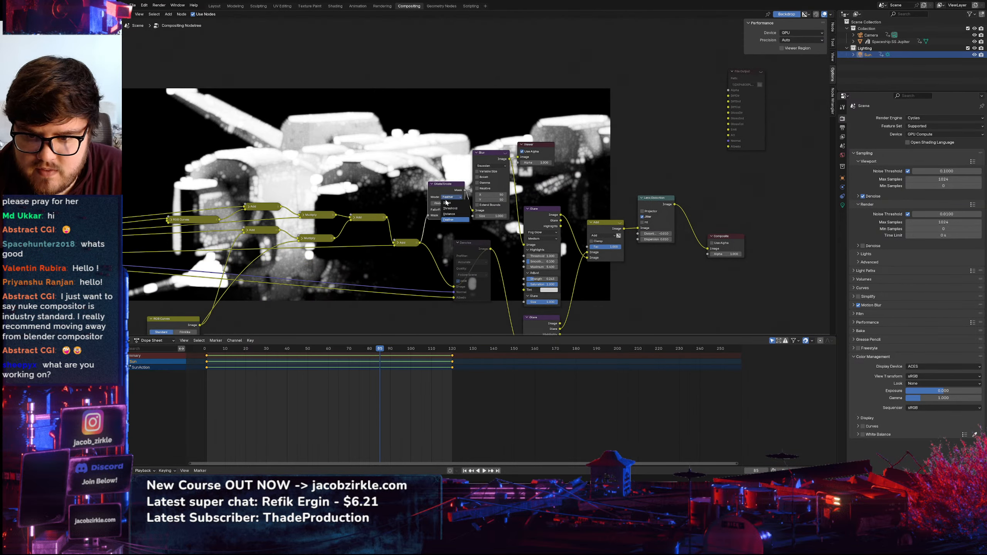
left_click(446, 216)
left_click(451, 197)
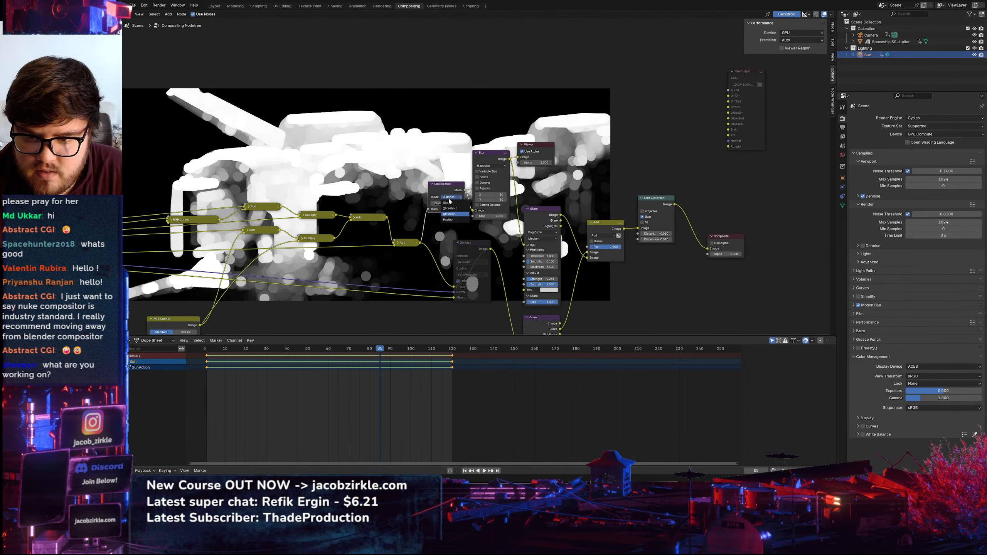
left_click(449, 201)
left_click(451, 196)
left_click(450, 203)
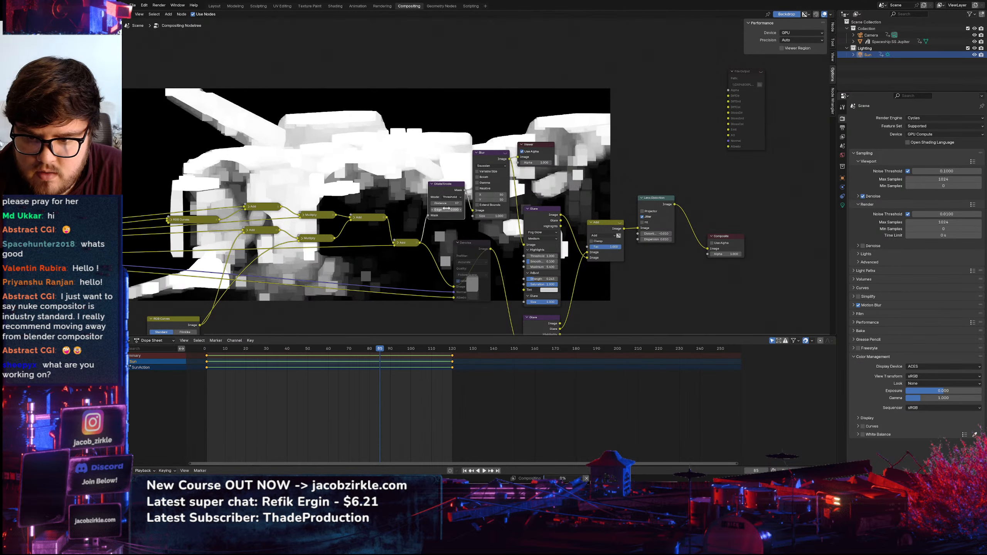
left_click(450, 197)
left_click(447, 213)
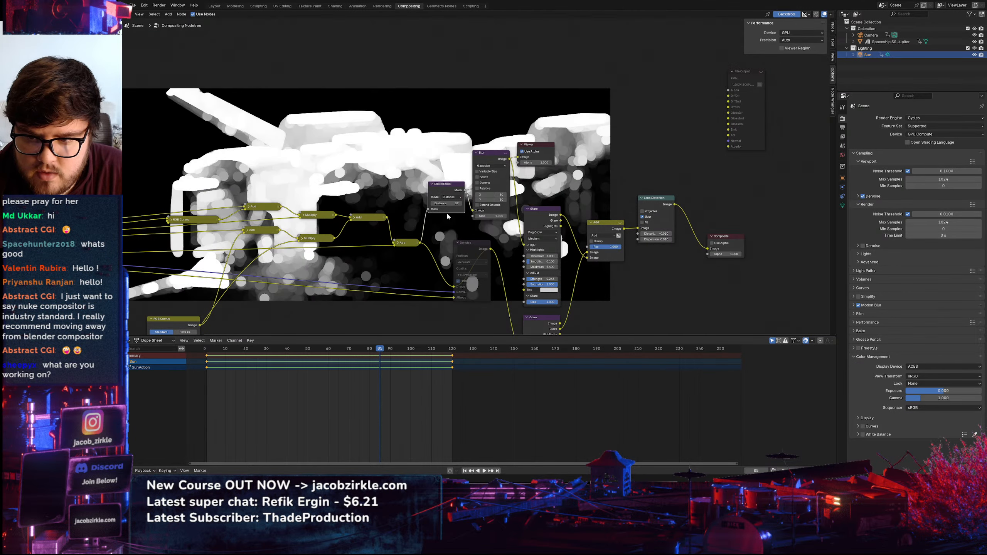
Preview the outputs of the Blur, upper Glare and Lens Distortion nodes in turn
middle_click_drag(484, 236, 492, 230)
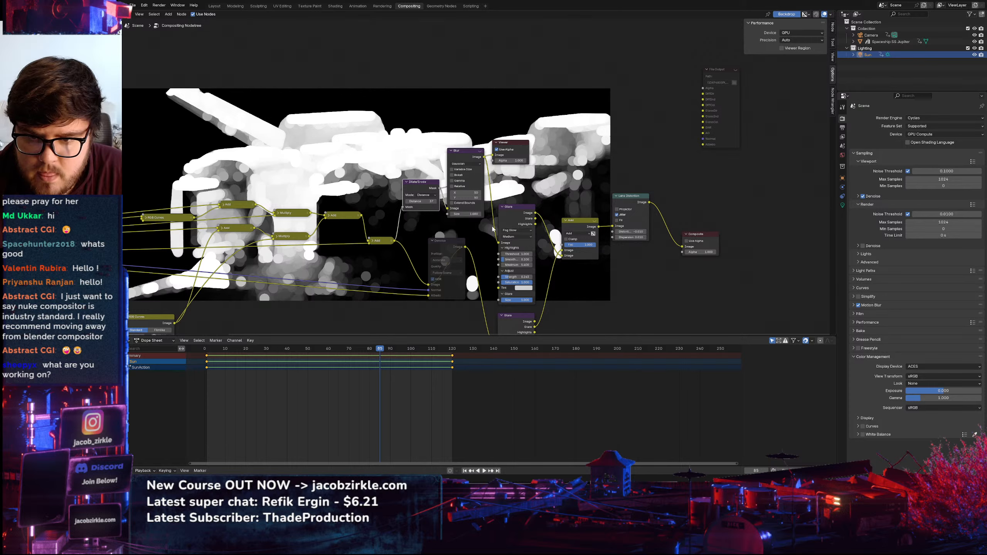
left_click(466, 157, "ctrl+shift")
middle_click_drag(521, 220, 481, 172)
left_click(481, 171, "ctrl+shift")
mouse_move(515, 234)
middle_mouse_down()
mouse_move(564, 236)
mouse_move(511, 218)
middle_mouse_up()
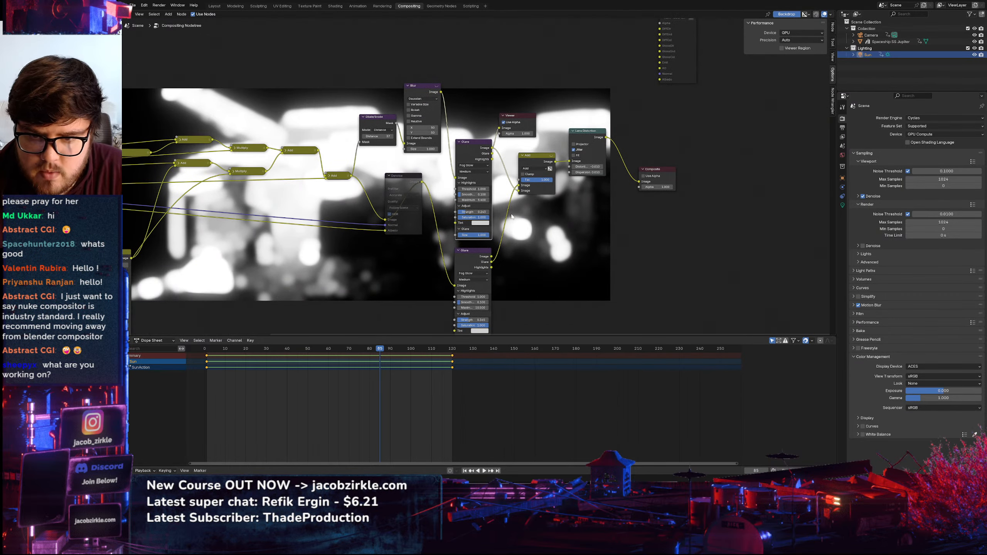
left_click(597, 140, "ctrl+shift")
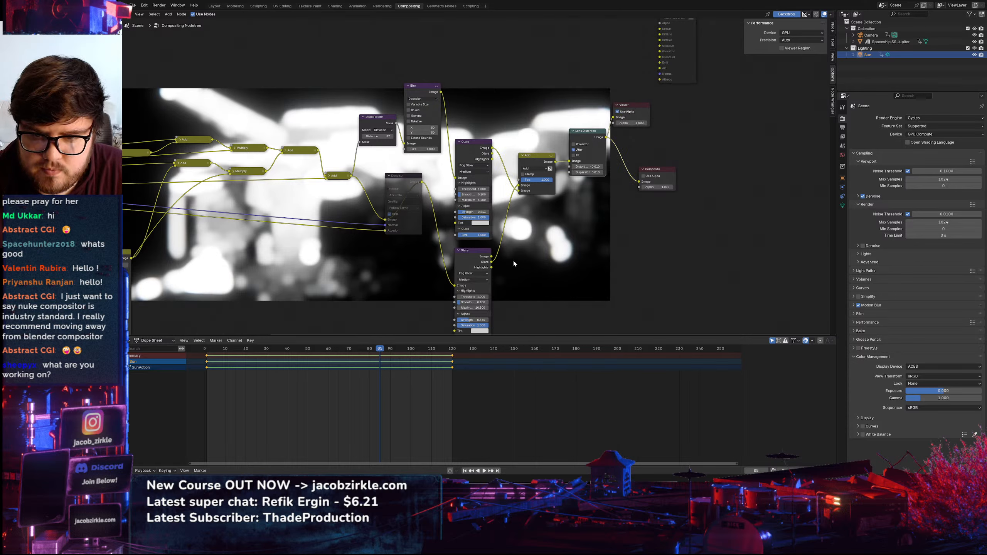
Compare the Blur result with the upper Glare node's image output and its separate glare output
middle_click_drag(518, 246, 601, 237)
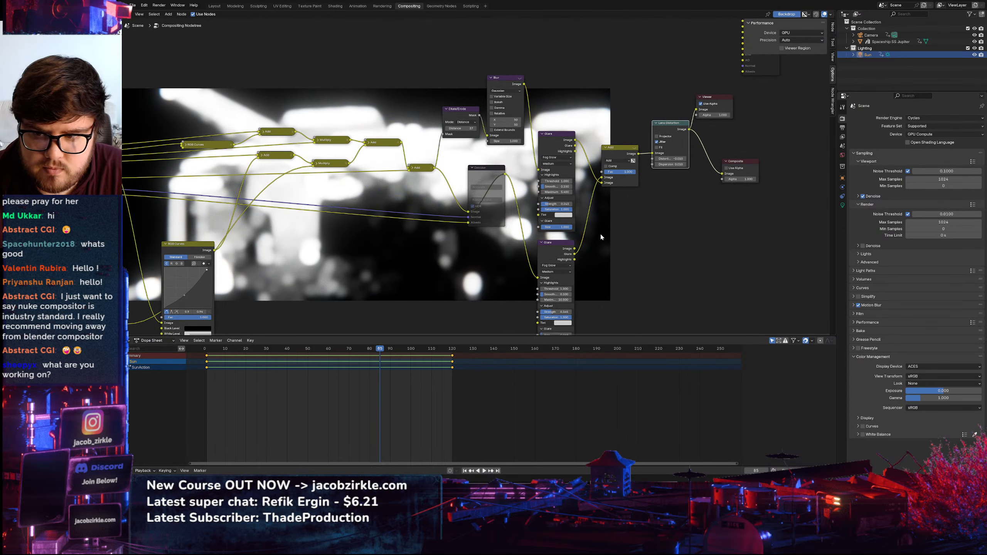
left_click(513, 85, "ctrl+shift")
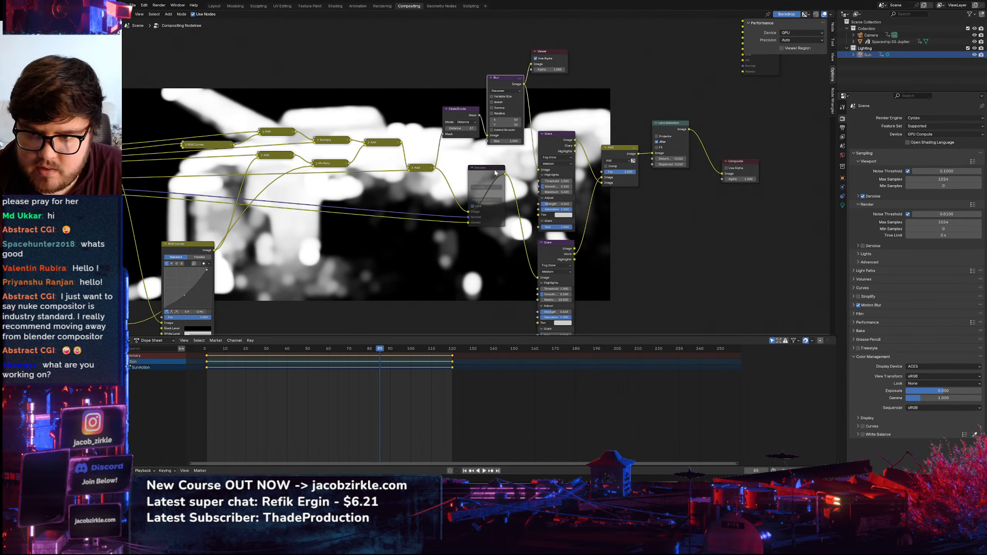
middle_click_drag(522, 171, 503, 181)
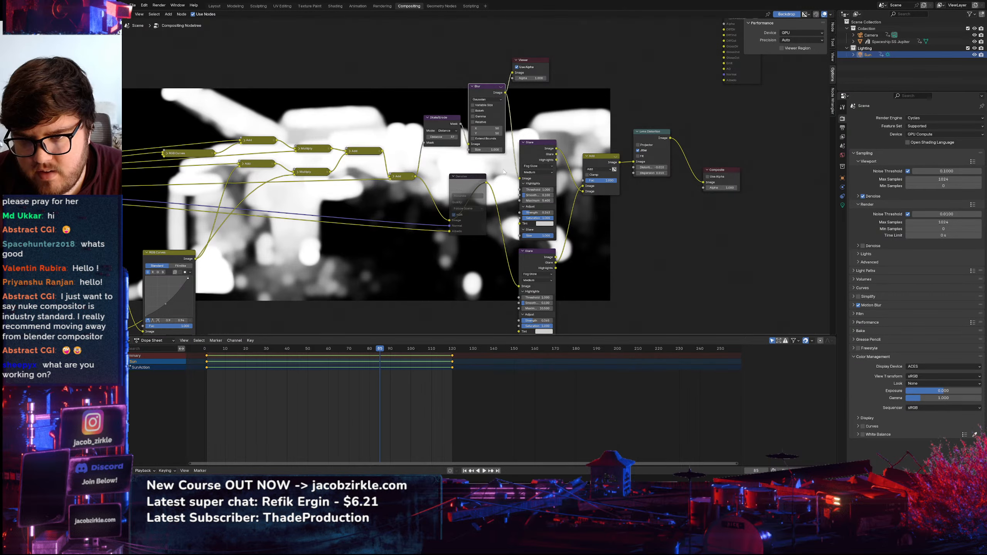
left_click(549, 175, "ctrl+shift")
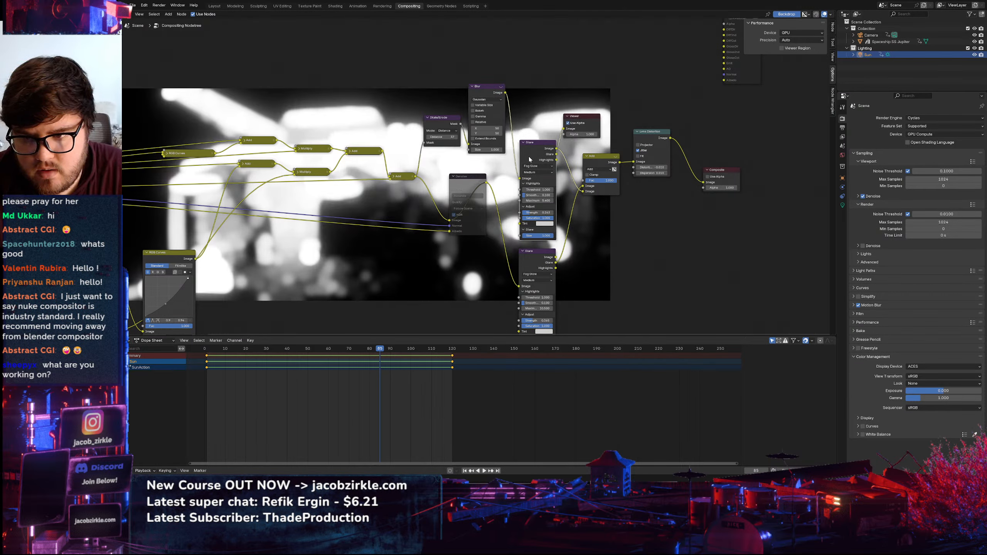
left_click(555, 156, "ctrl+shift")
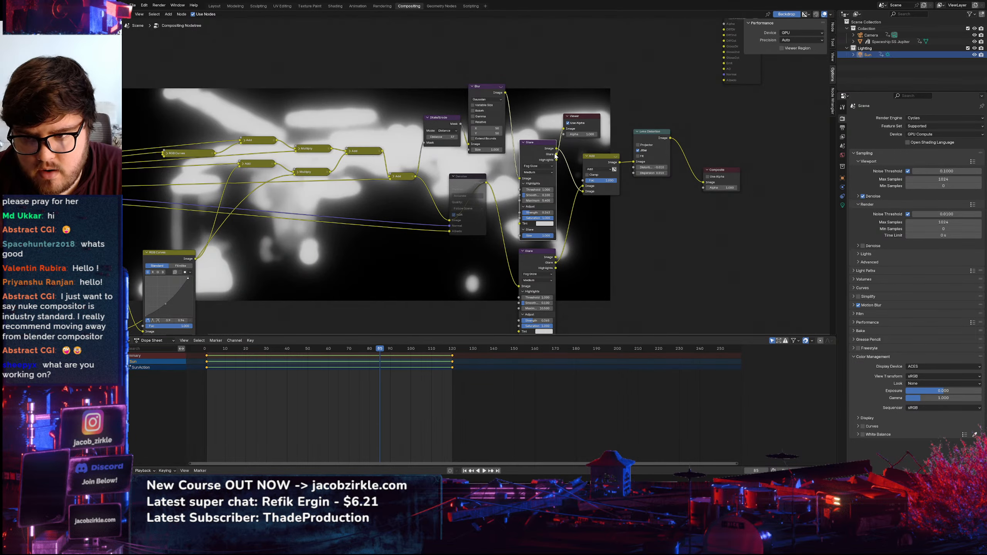
Duplicate the Add node beneath the upper Glare node, combine the last pass Add output with the Glare's separate glare output, and preview it
middle_click_drag(490, 202, 424, 203)
left_click_drag(462, 145, 451, 85)
middle_click_drag(471, 205, 480, 180)
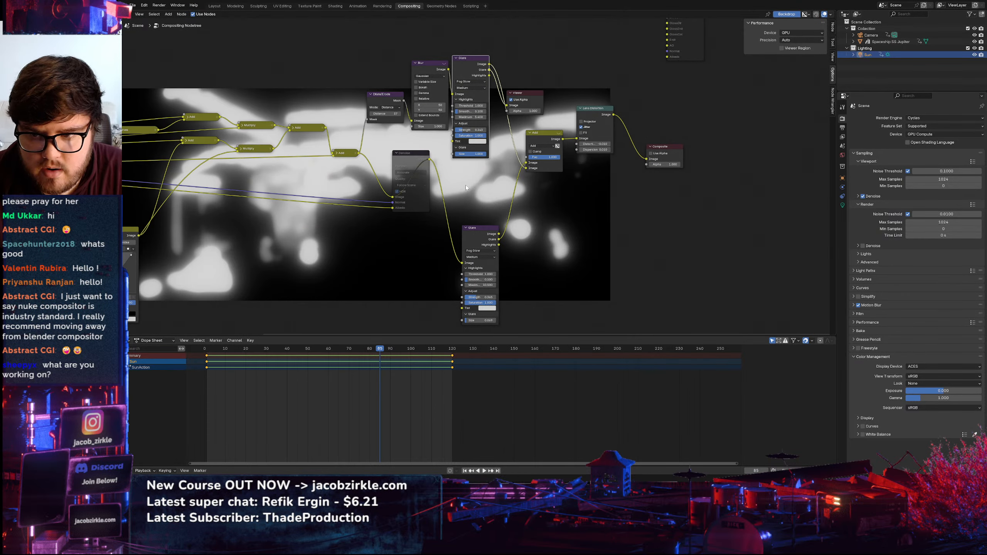
key("shift+d")
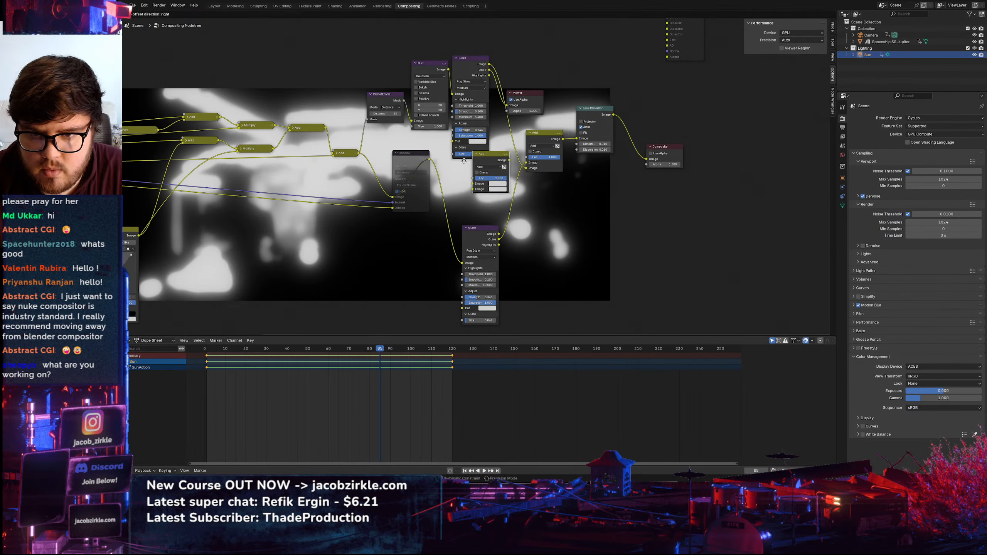
left_click(459, 172)
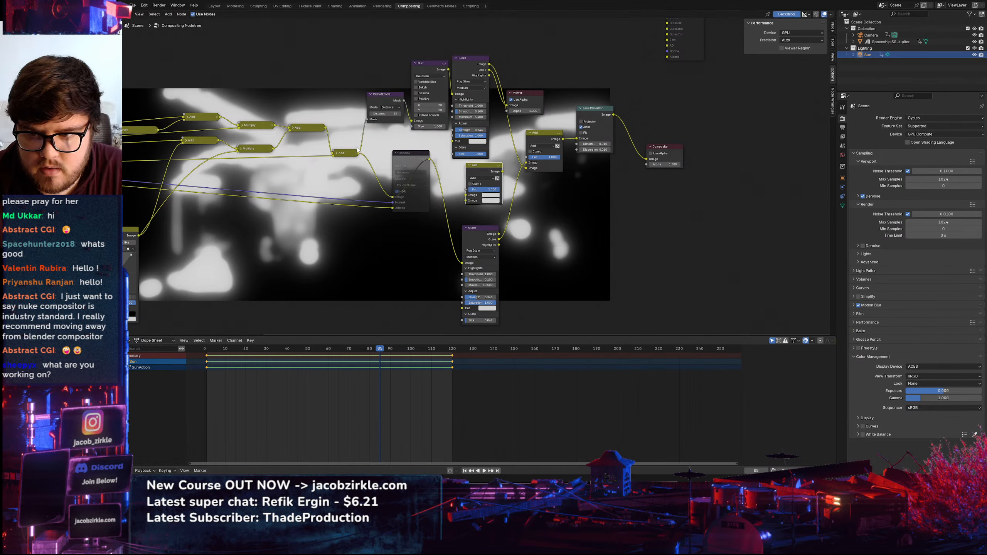
left_click_drag(359, 153, 465, 194)
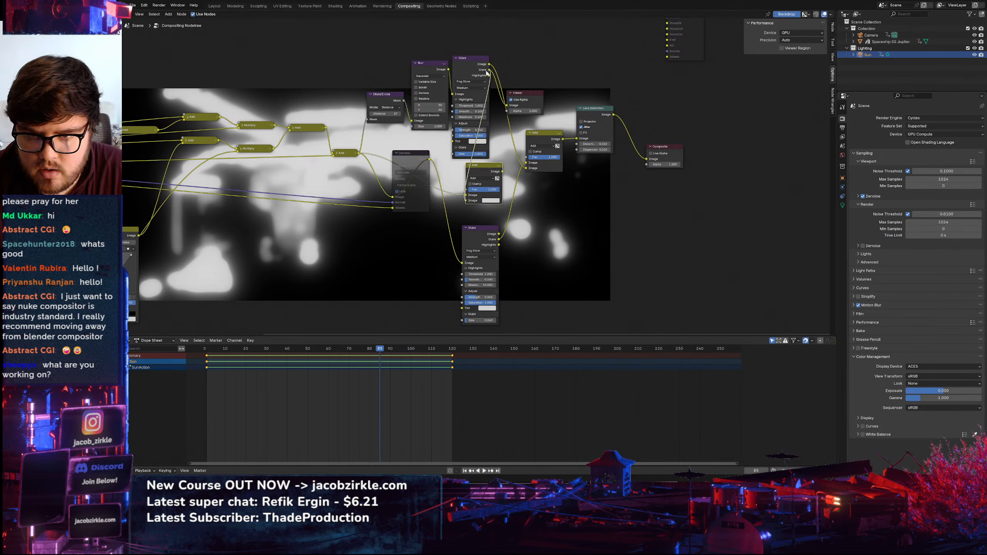
left_click_drag(487, 71, 489, 70)
left_click(485, 174, "ctrl+shift")
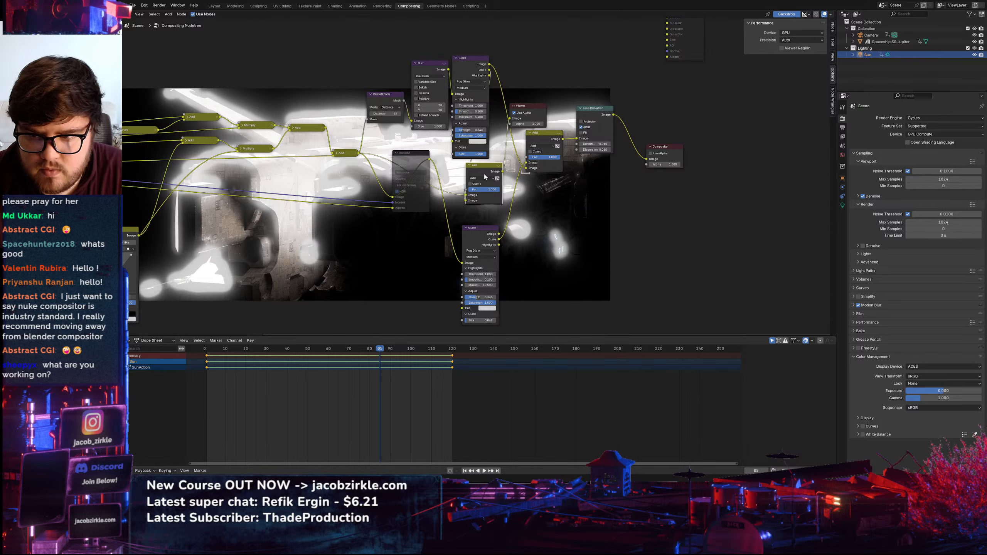
Try a Blur size of 1000 in X and Y, and set both sizes to 100 instead
middle_click_drag(484, 177, 555, 218)
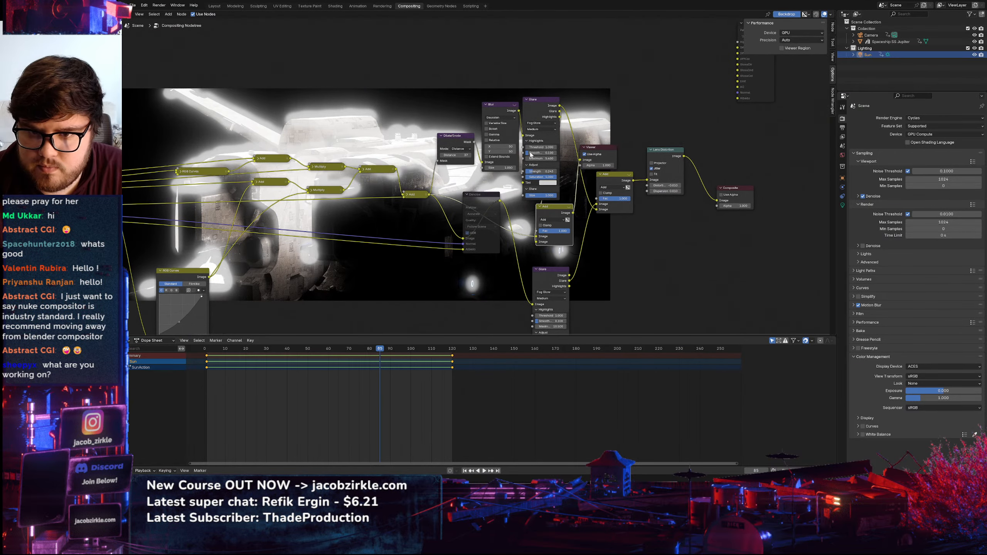
left_click_drag(511, 146, 511, 151)
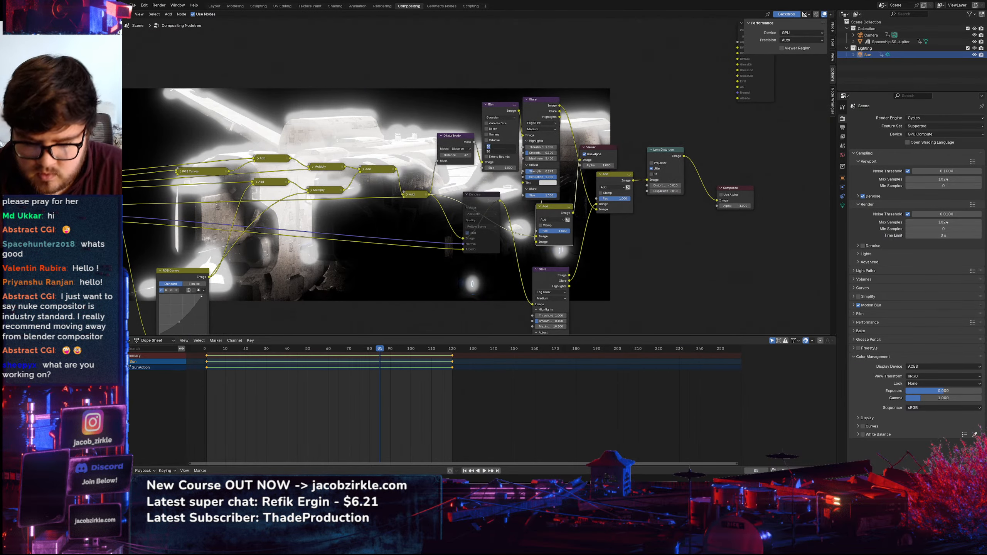
type("1000")
key("Return")
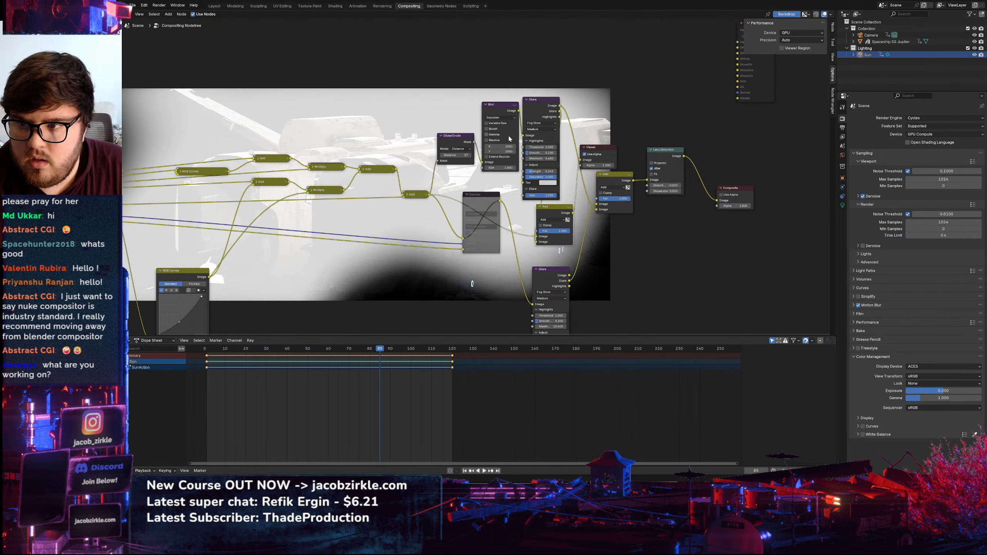
left_click_drag(510, 147, 510, 151)
type("100")
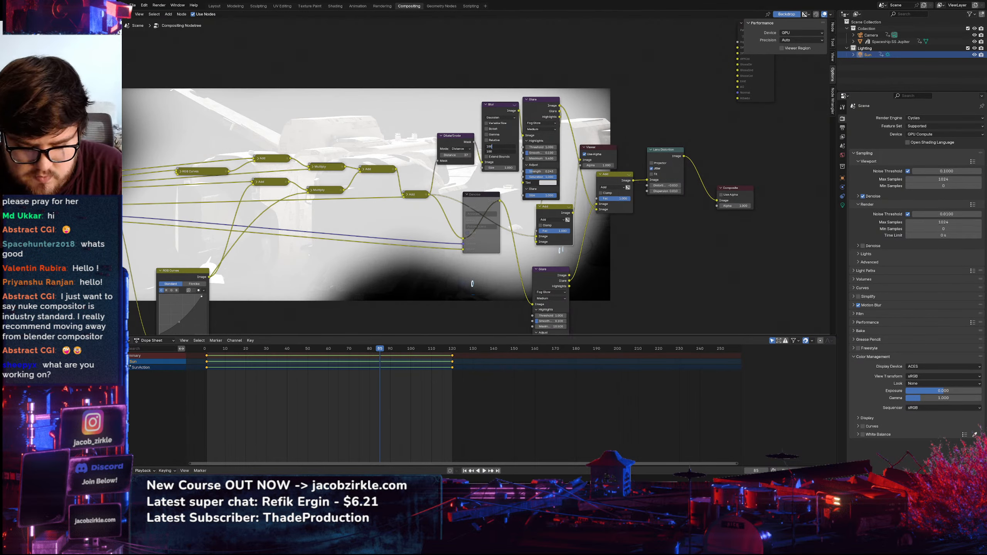
key("Return")
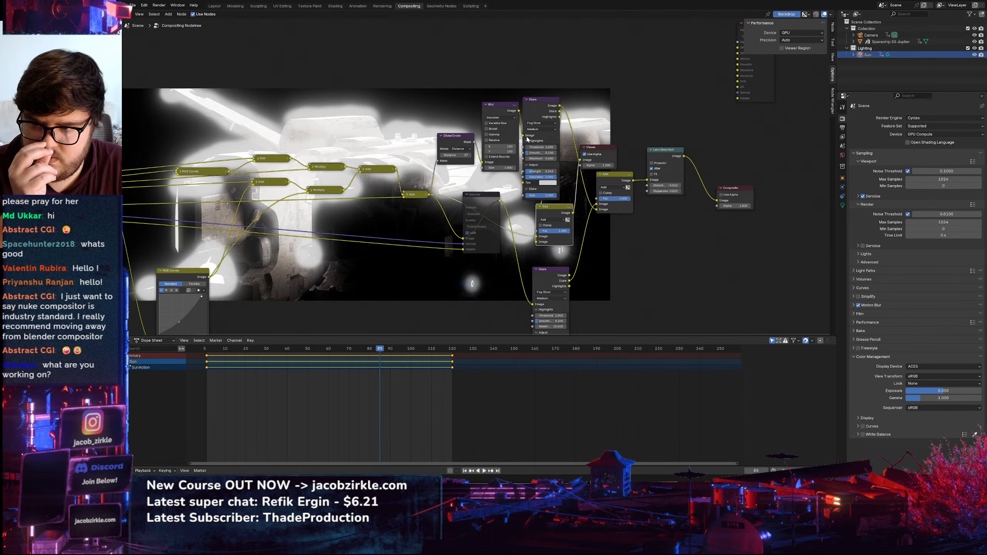
Mute and unmute the Blur node to check its effect, and set the Dilate/Erode distance to 10
left_click(501, 111)
key("m")
key("m")
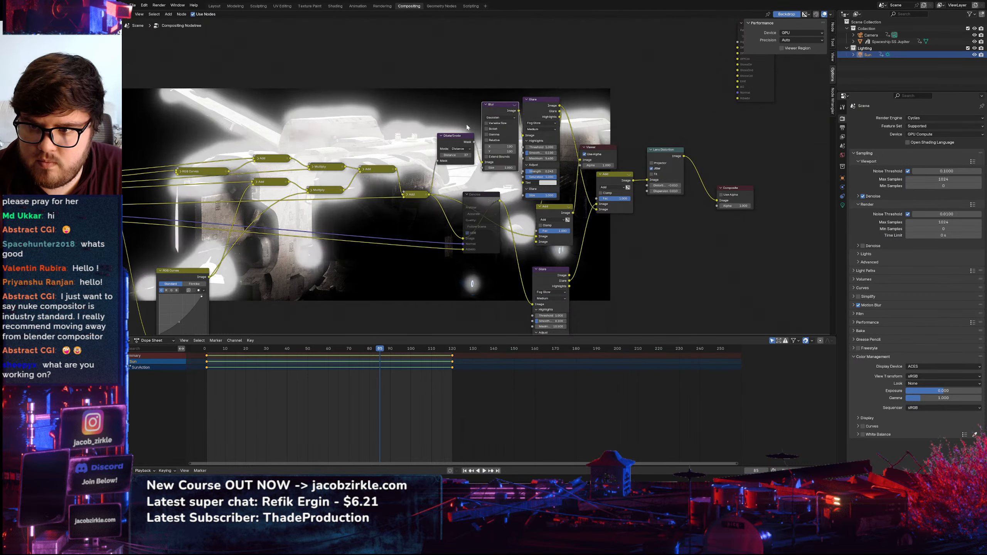
double_click(456, 154)
type("10")
key("Return")
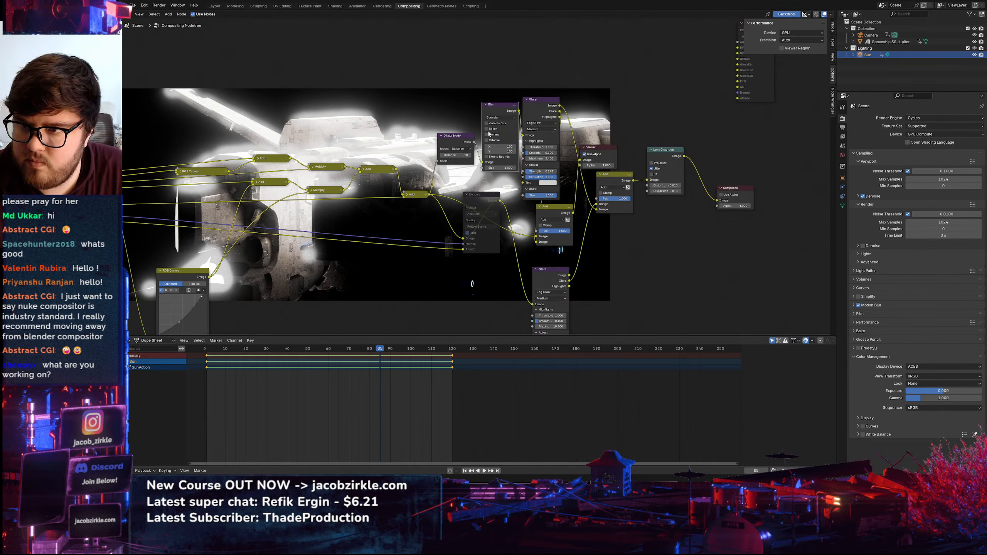
Lower the duplicated Add node's factor, then preview the upper Glare node and raise its Strength to 1
left_click_drag(556, 230, 566, 211)
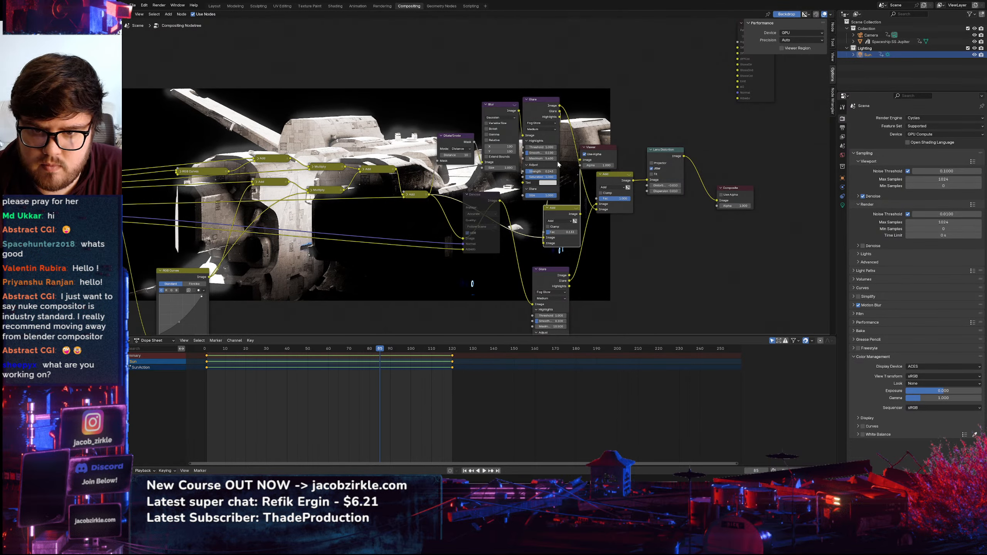
left_click(544, 114, "ctrl+shift")
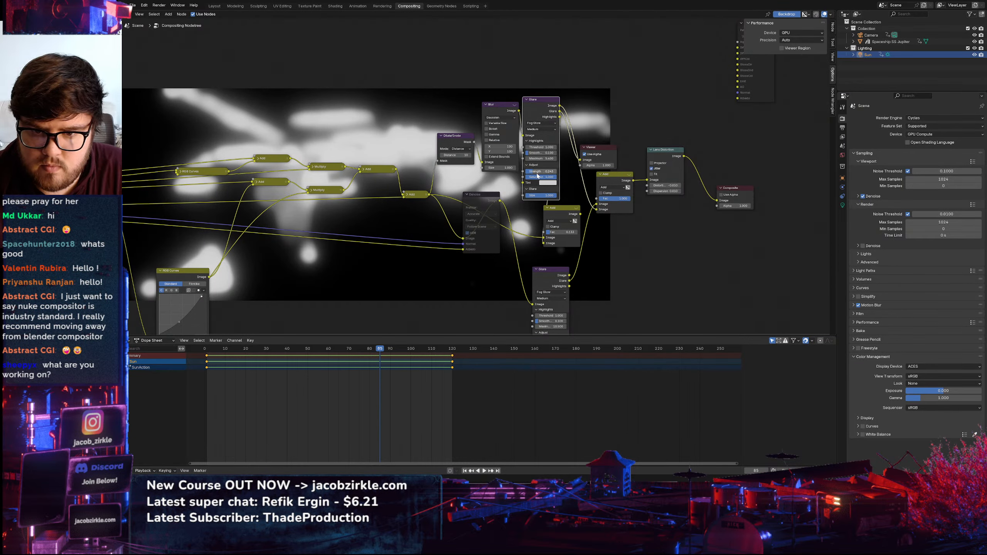
left_click_drag(536, 173, 562, 173)
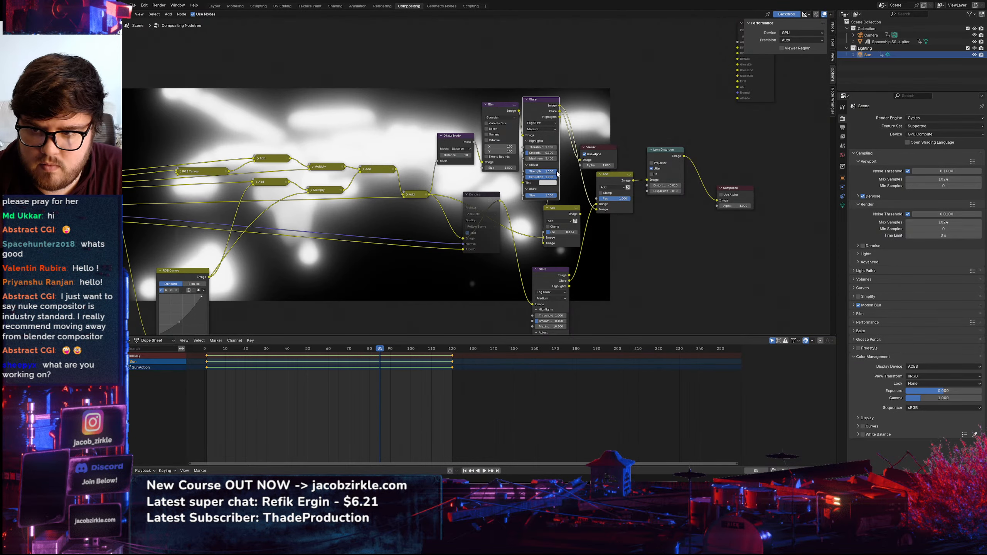
Set the Blur node's X and Y sizes to 50 and the Dilate/Erode distance to 5
double_click(500, 147)
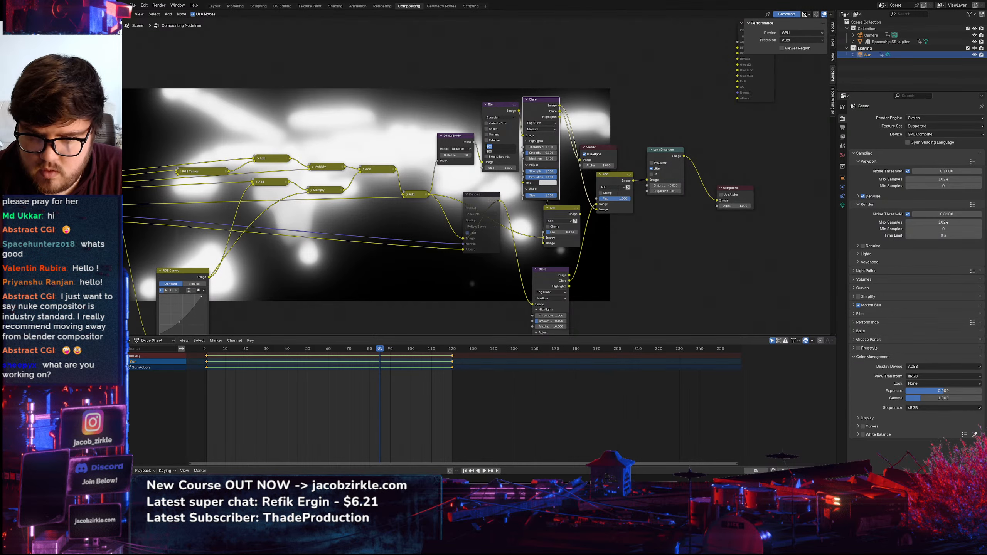
type("50")
key("Return")
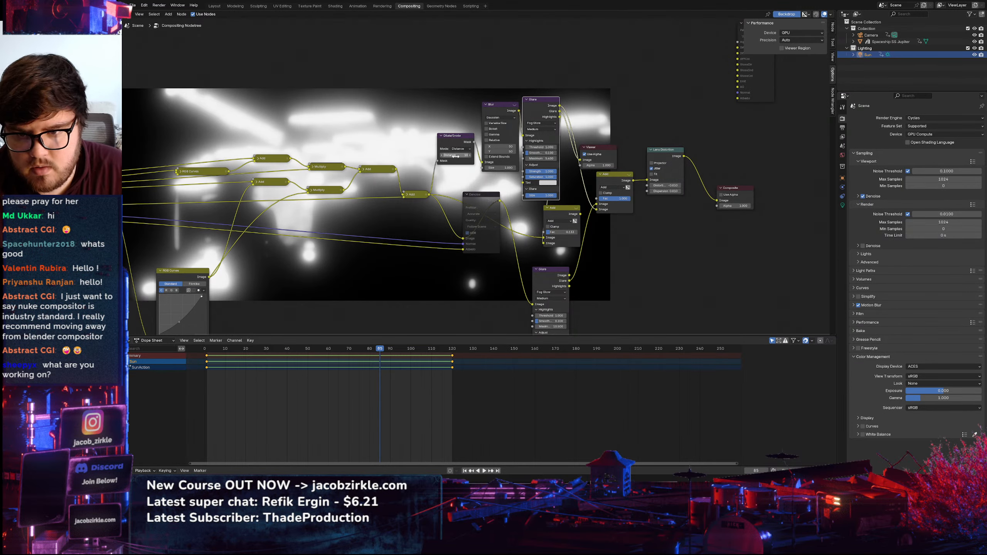
double_click(457, 155)
type("5")
key("Return")
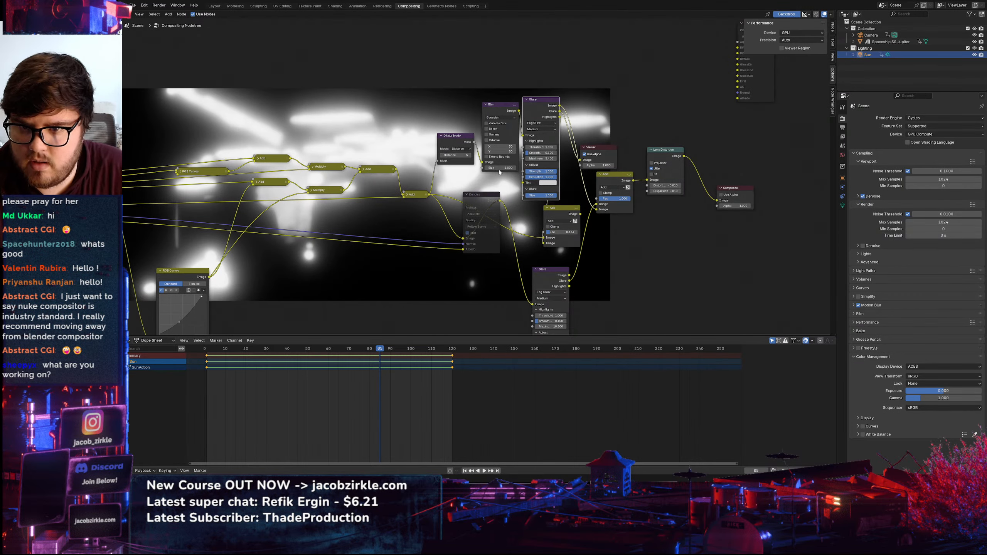
Preview the duplicated Add node and compare its result with the Blur node muted and unmuted
left_click(575, 218)
key("1")
left_click(576, 219, "ctrl+shift")
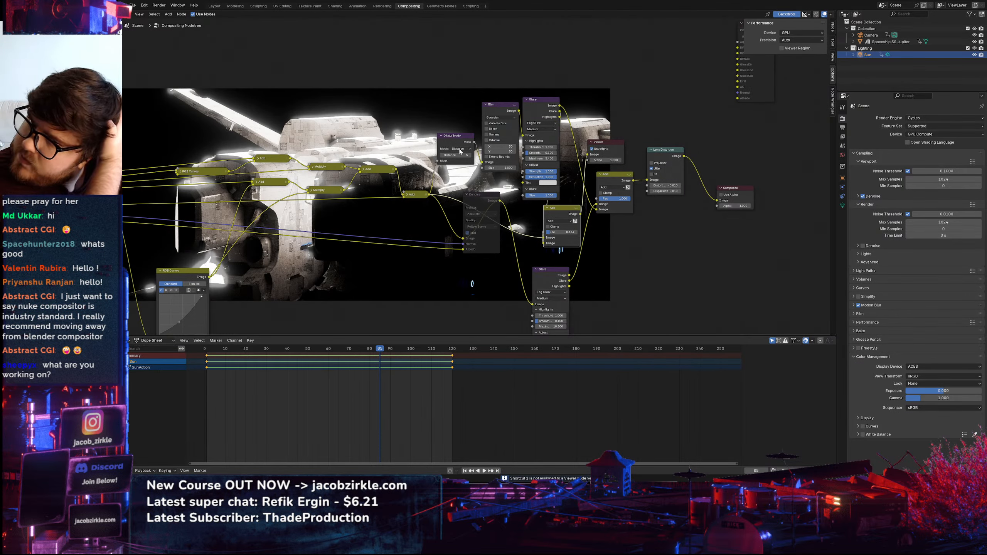
left_click(502, 108)
key("m")
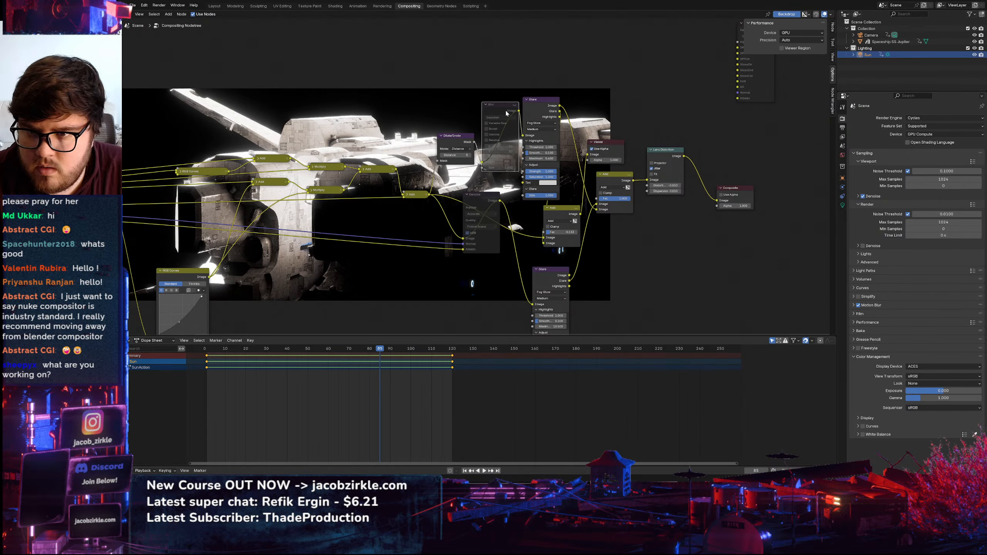
key("m")
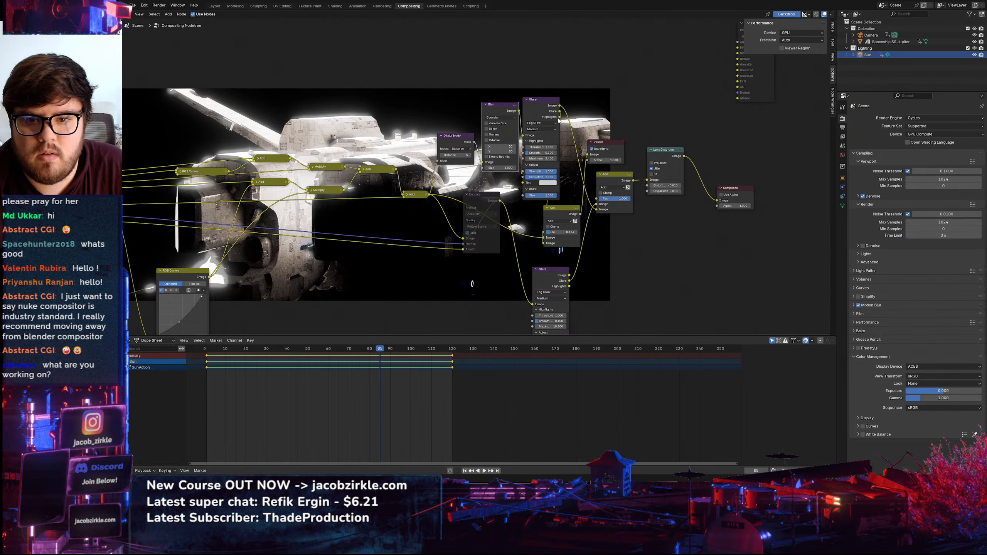
Compare the upper Glare node's glare, image and highlights outputs in the preview
left_click(559, 119, "ctrl+shift")
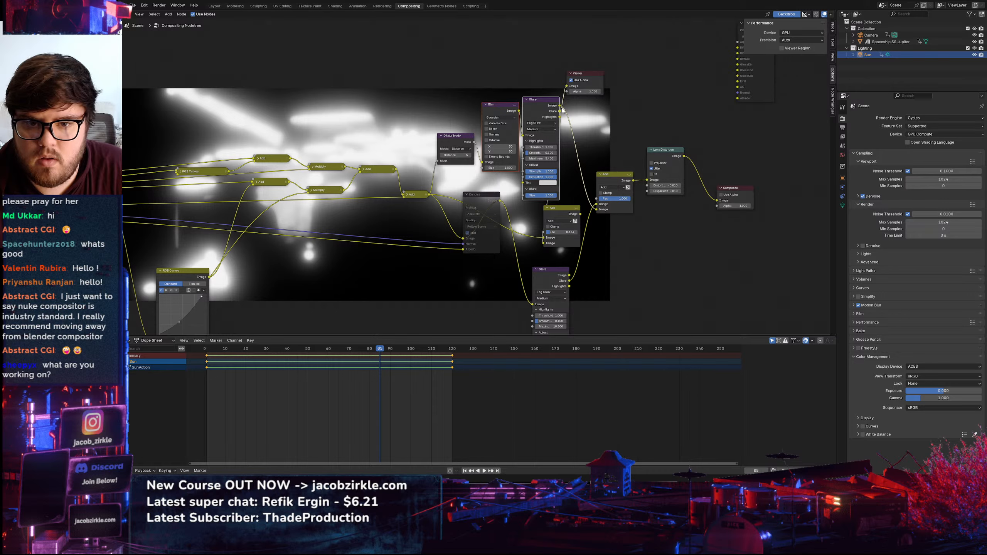
left_click(560, 106, "ctrl+shift")
left_click(559, 117, "ctrl+shift")
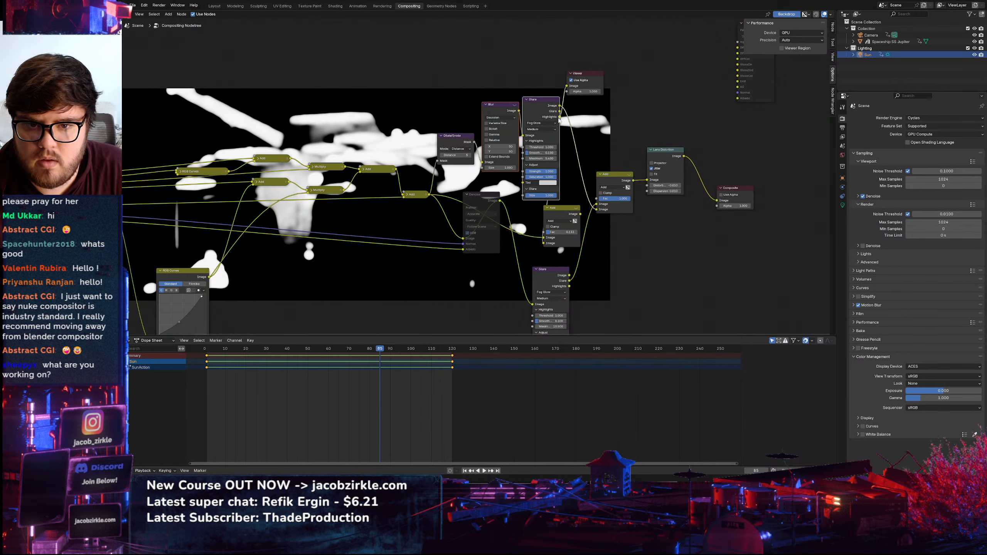
left_click(559, 115, "ctrl+shift")
Preview the duplicated Add node and move it and the Viewer node away from the Glare nodes
left_click(561, 224, "ctrl+shift")
left_click_drag(560, 234, 629, 281)
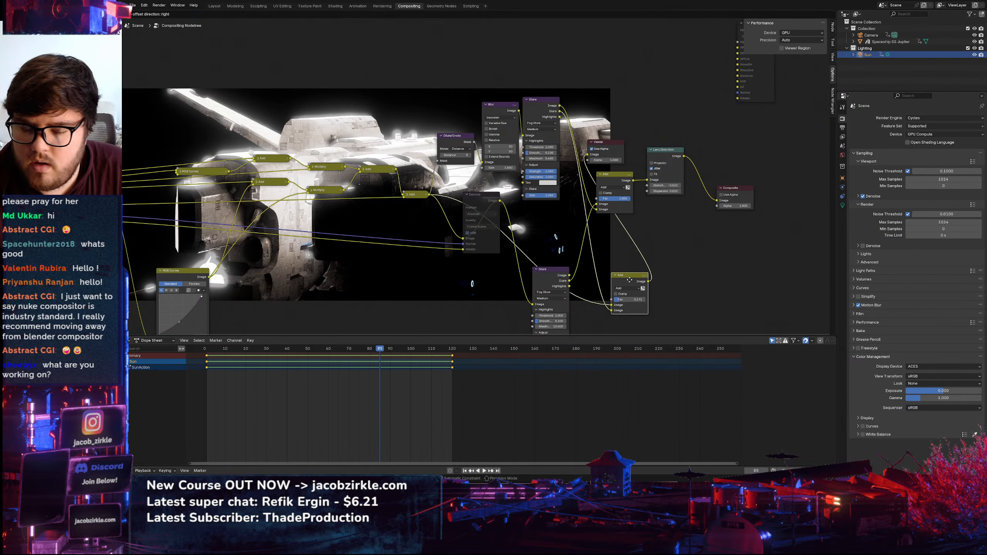
left_click_drag(612, 142, 731, 142)
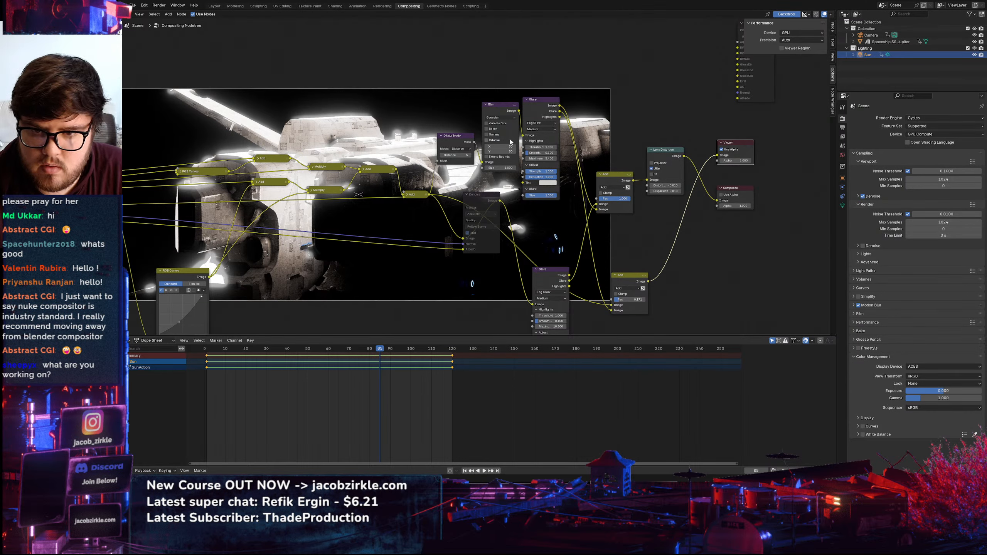
Increase the Blur node's X and Y sizes, and try a different Maximum on the upper Glare node before undoing it
left_click_drag(505, 146, 544, 152)
left_click_drag(500, 146, 504, 146)
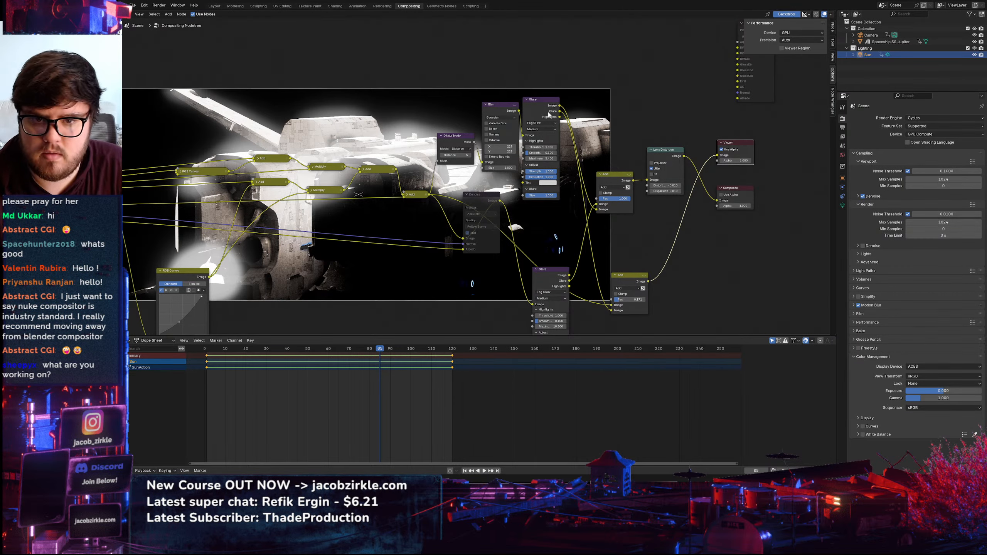
left_click_drag(542, 158, 538, 158)
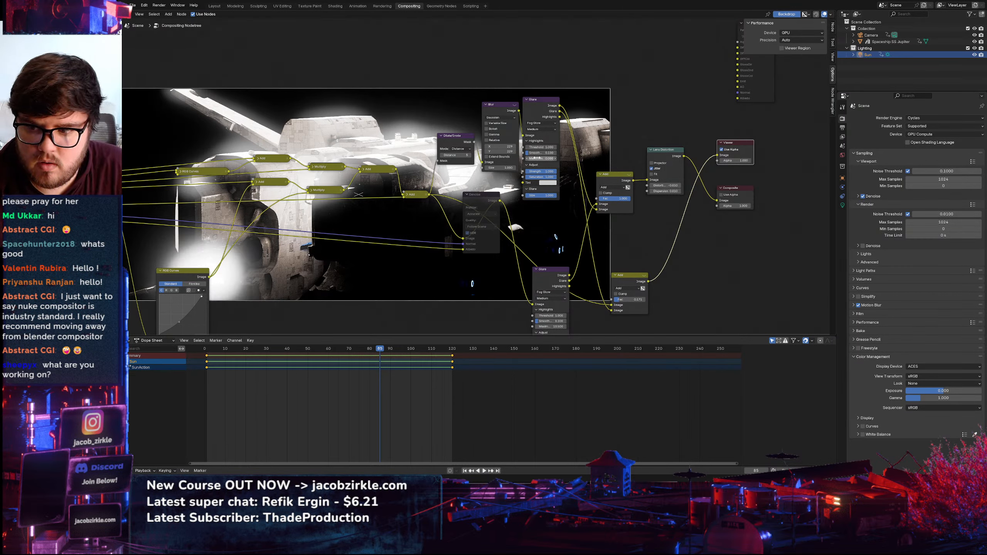
key("ctrl+z")
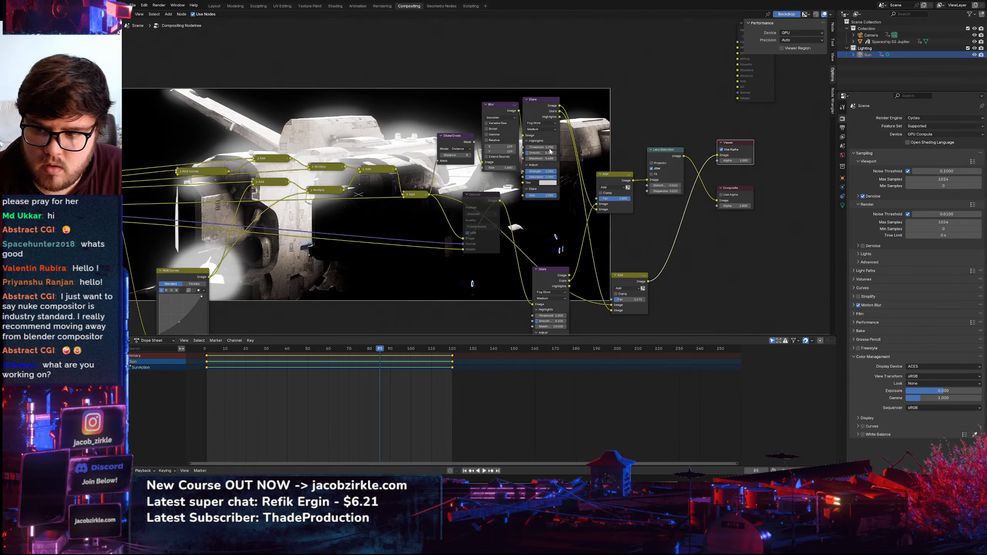
Delete the duplicated Add node, the Blur node and the Dilate/Erode node
left_click(628, 277, "ctrl+shift")
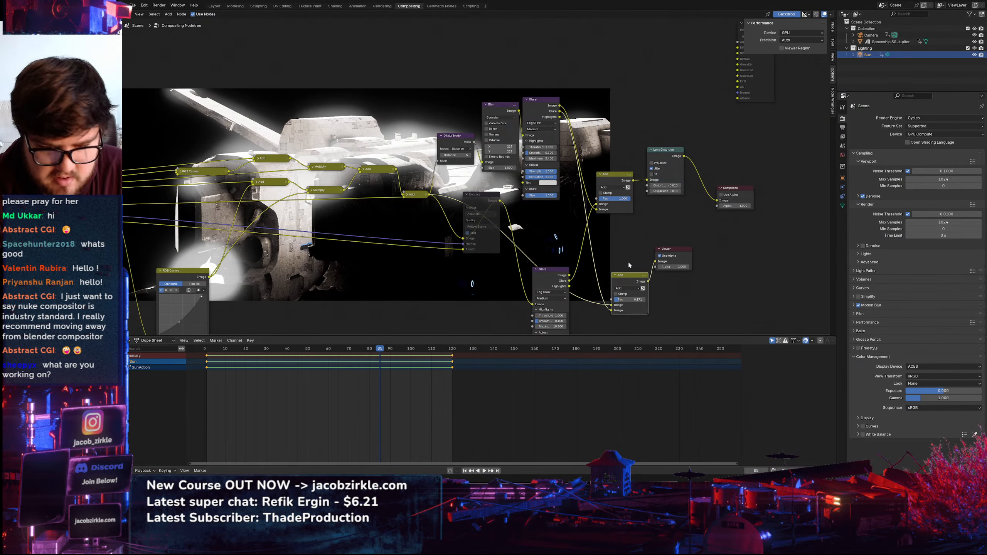
key("x")
left_click(499, 104)
key("x")
left_click(454, 136)
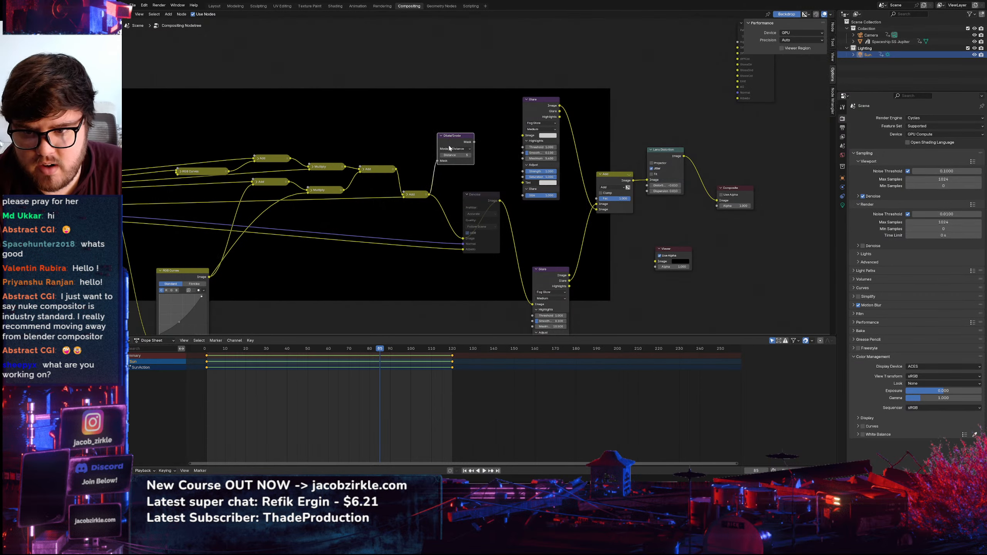
key("x")
Feed the last pass Add output directly into the upper Glare node, place that node above Denoise, and preview the Add combining both Glares
left_click_drag(429, 194, 523, 135)
key("g")
left_click(465, 91)
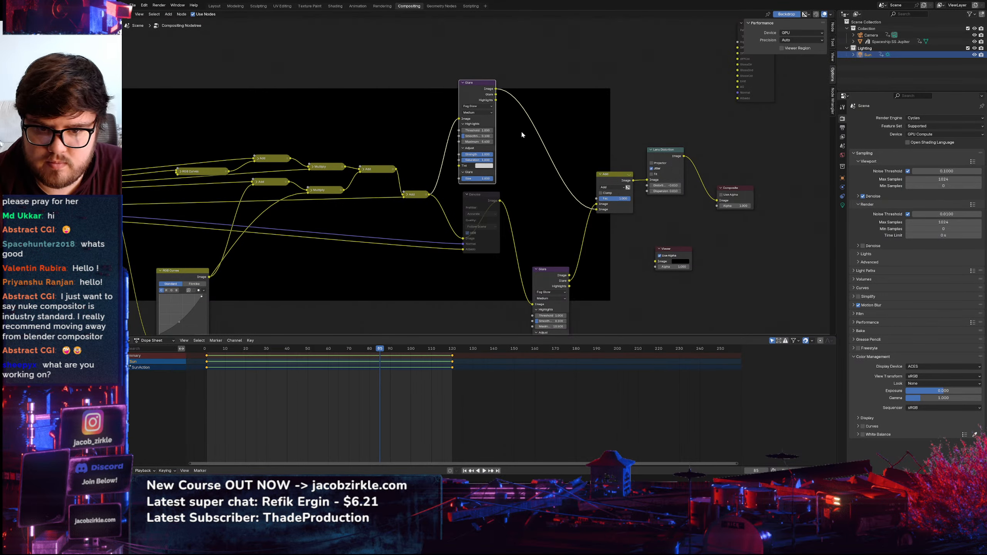
left_click(615, 178, "ctrl+shift")
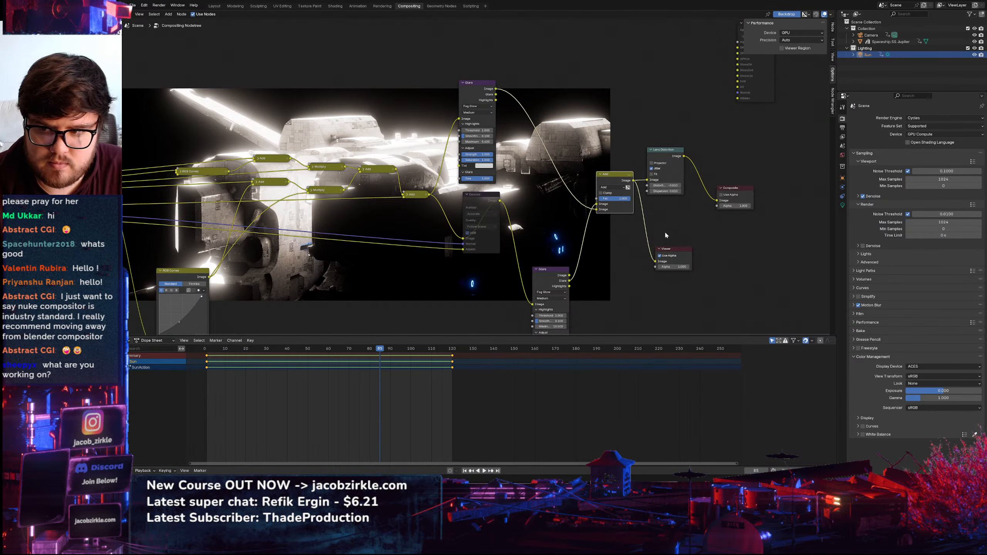
Duplicate the Add node that combines both Glares and insert the copy on the upper Glare's link to it
scroll(563, 197, "up", 3)
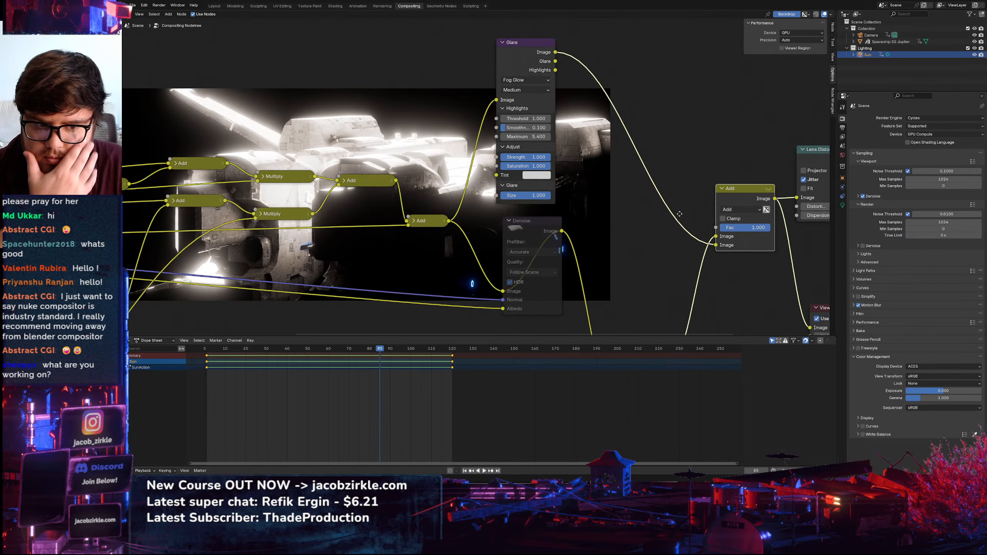
middle_click_drag(606, 218, 541, 210)
mouse_move(711, 223)
left_mouse_down()
mouse_move(665, 223)
mouse_move(717, 227)
left_mouse_up()
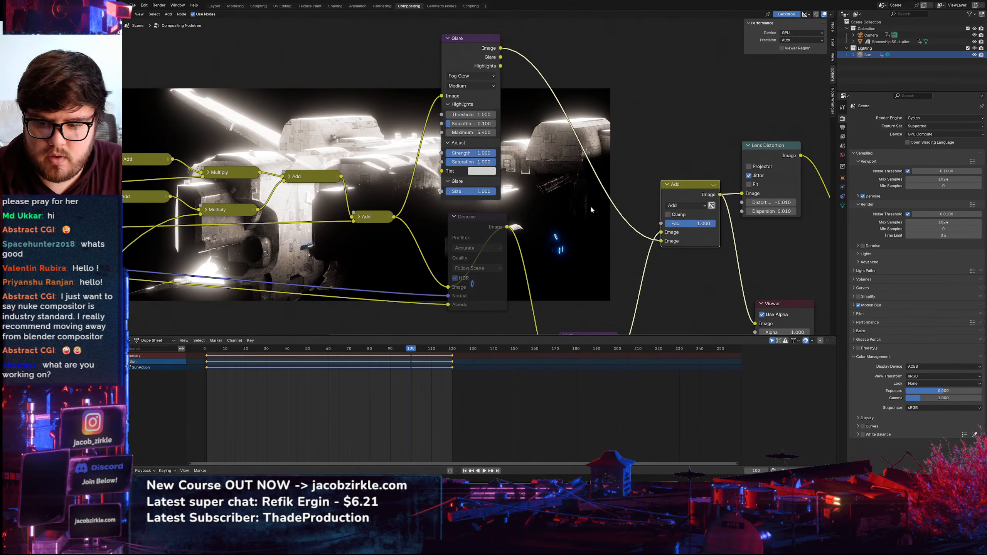
key("shift+d")
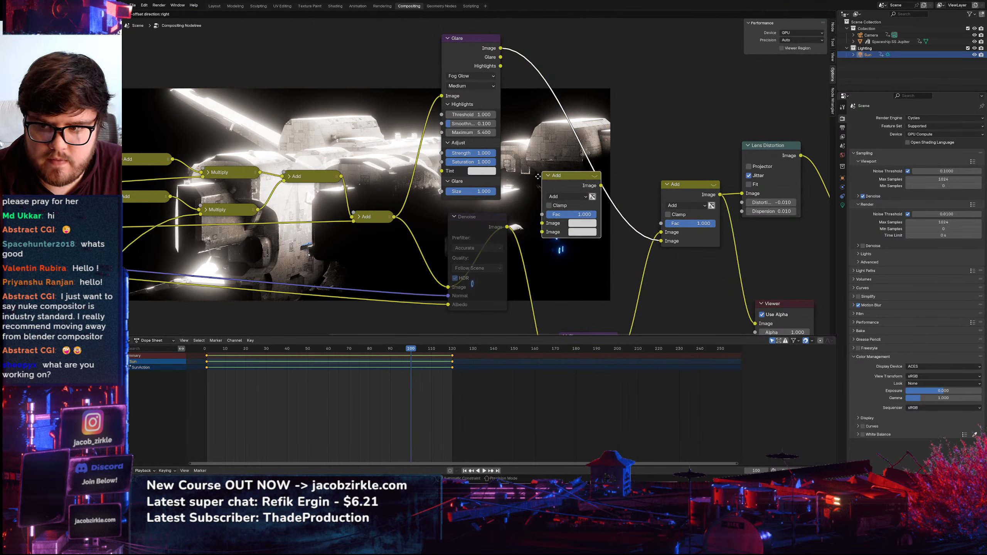
left_click(559, 164)
Feed the last pass Add output and the upper Glare's Glare output into the duplicated Add, with its Fac at 0.442
left_click_drag(394, 216, 563, 219)
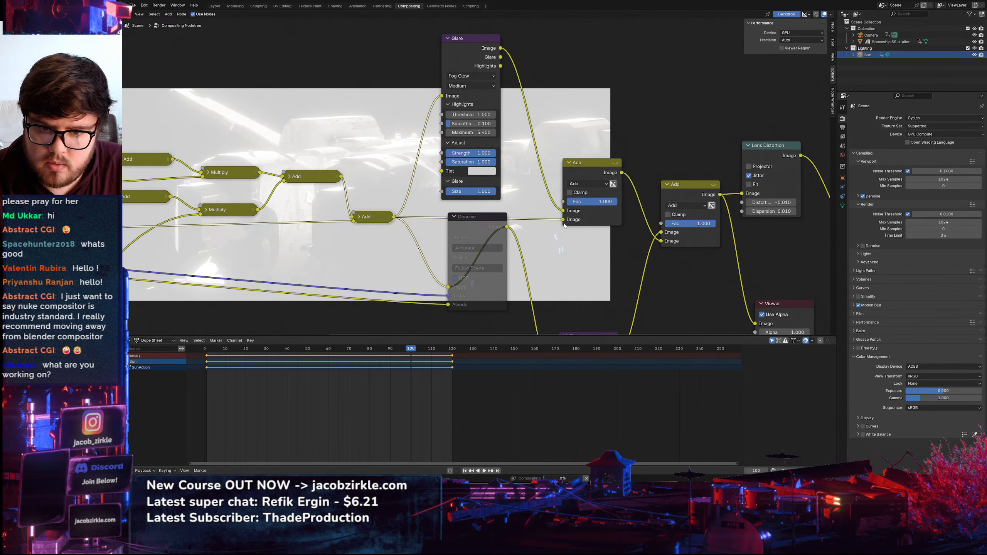
left_click_drag(501, 57, 562, 211)
left_click_drag(510, 71, 577, 201)
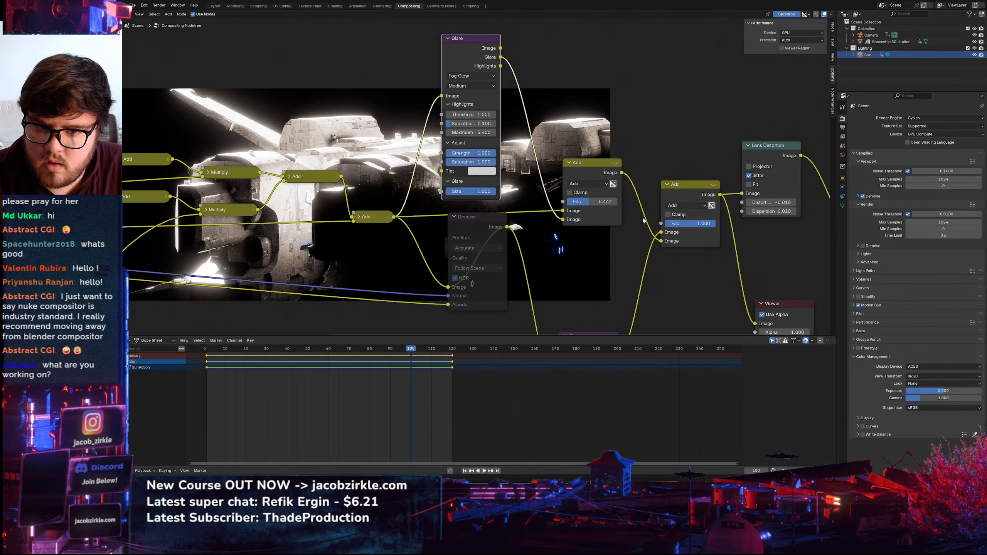
Preview the Lens Distortion node and reconnect the upper Glare's Image output directly to the Add combining both Glares
middle_click_drag(682, 216, 601, 195)
left_click(713, 132, "ctrl+shift")
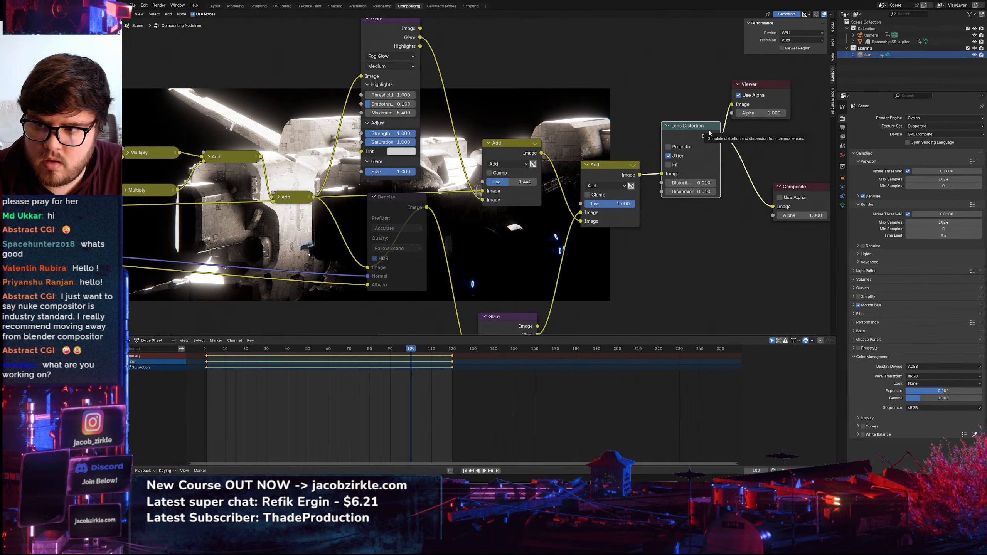
left_click_drag(420, 29, 580, 221)
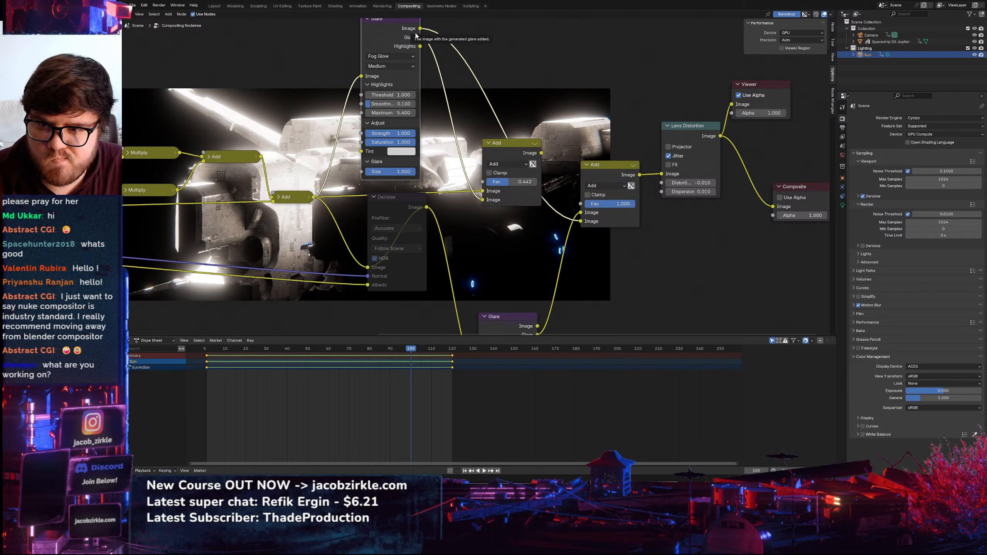
Preview the duplicated Add node, then delete it
left_click(532, 156, "ctrl+shift")
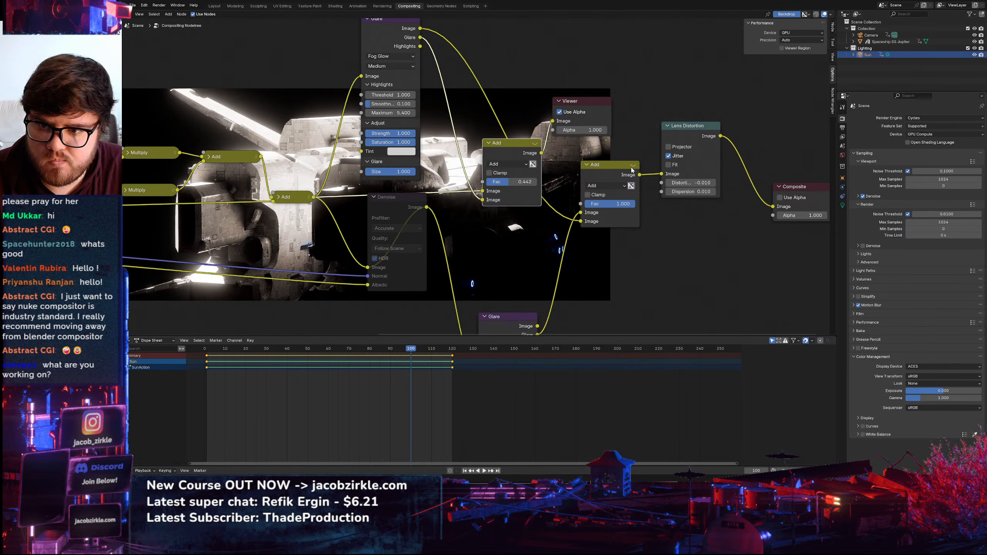
middle_click_drag(518, 152, 510, 176)
key("x")
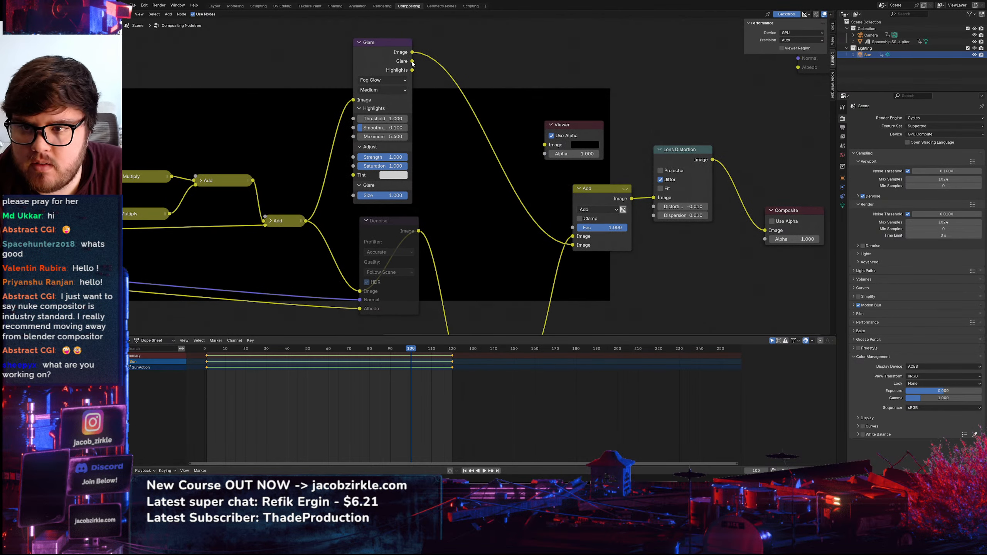
left_click_drag(417, 62, 472, 179)
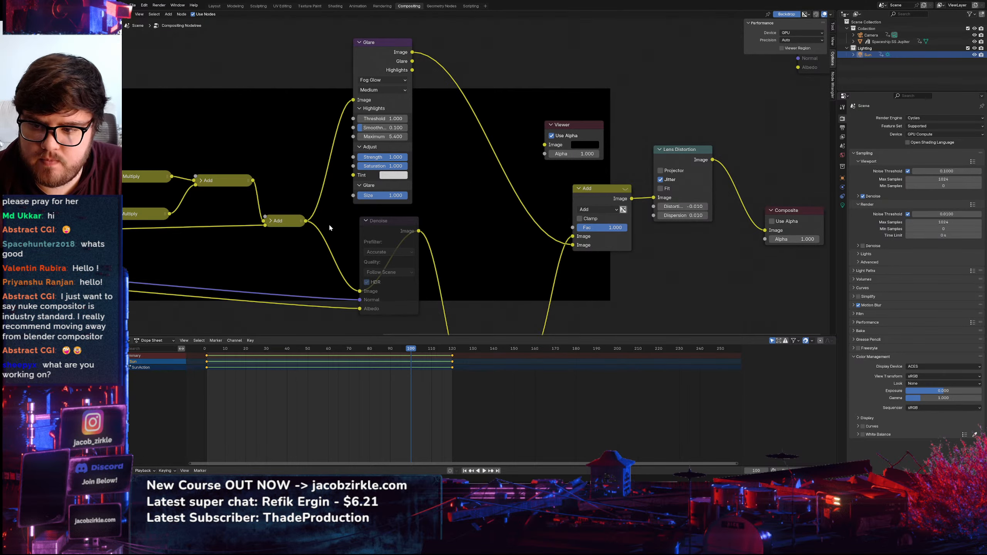
Move the upper Glare node past the Denoise node and feed it from the Denoise Image output
left_click_drag(381, 53, 399, 53)
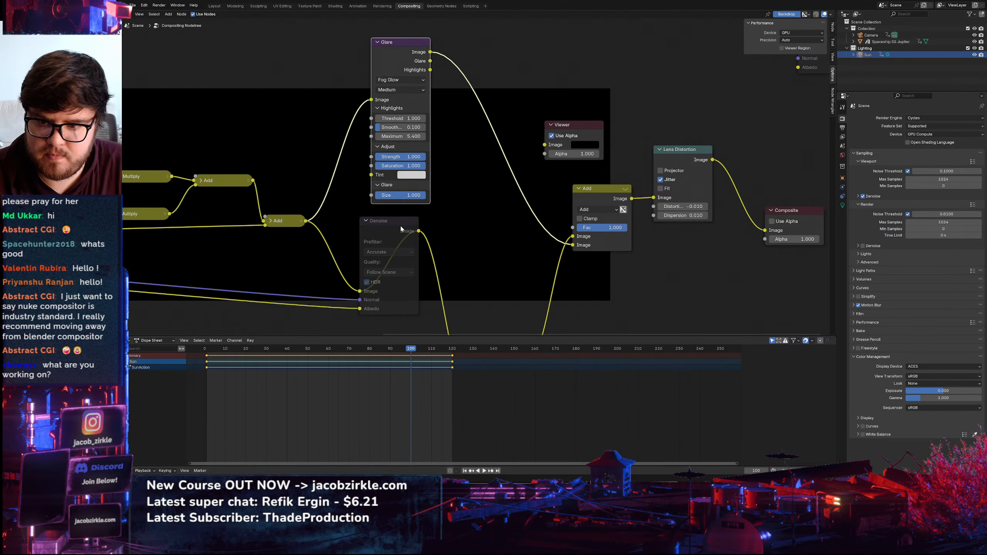
left_click(401, 227)
scroll(446, 234, "down", 3)
middle_click_drag(454, 240, 438, 231)
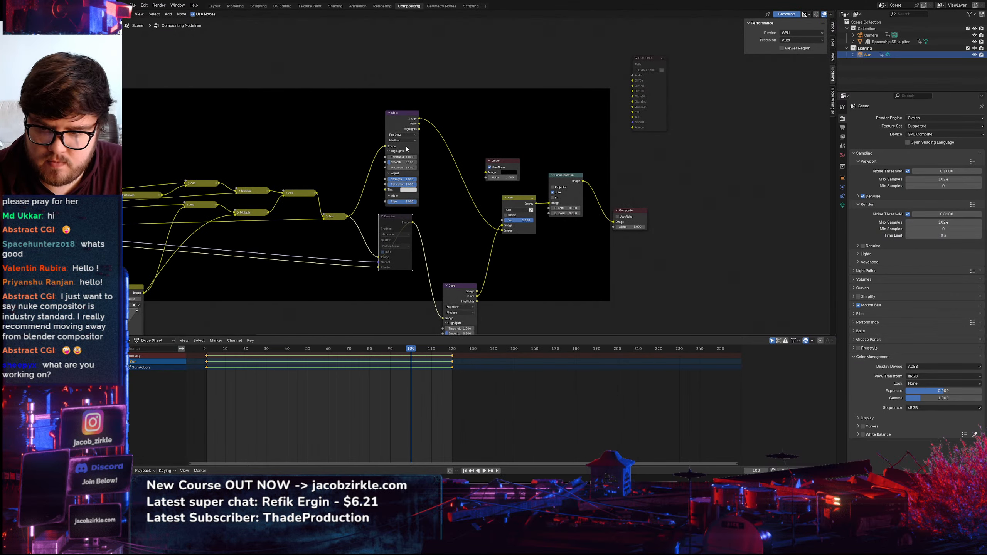
left_click_drag(405, 120, 455, 141)
left_click_drag(413, 222, 436, 166)
Save the Blender file and preview the Add node combining both Glares
middle_click_drag(454, 259, 408, 257)
left_click(410, 257)
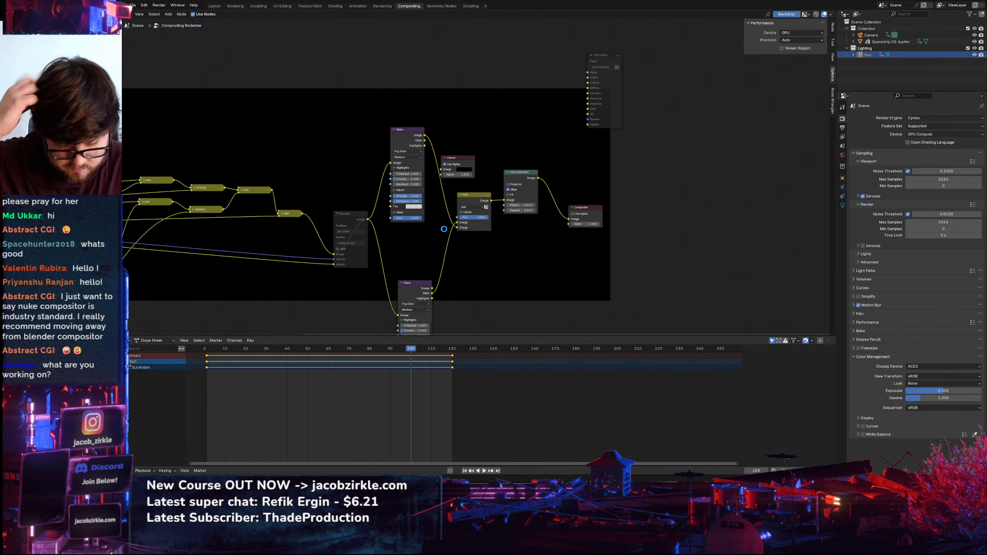
key("ctrl+s")
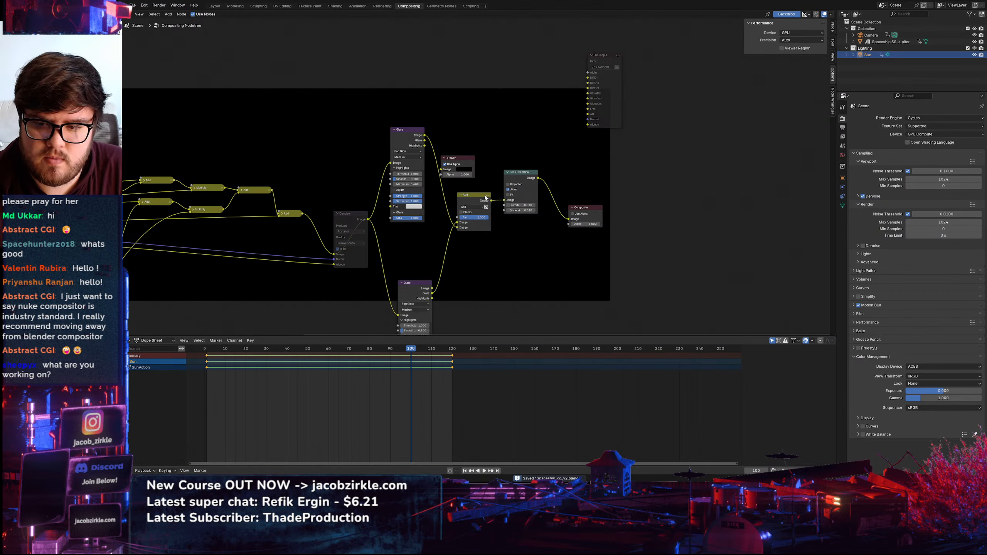
left_click(491, 194, "ctrl+shift")
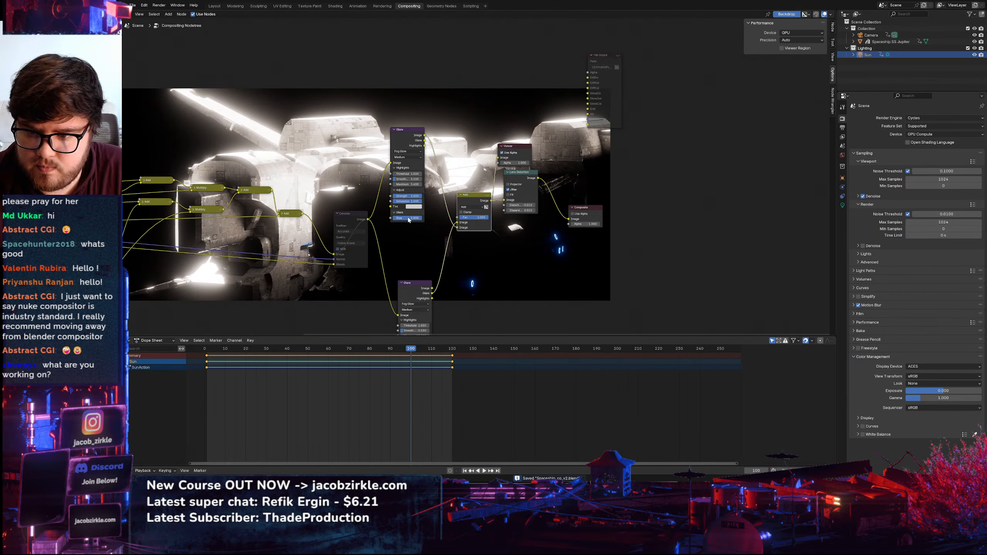
Set the upper Glare's Strength to 0.326 and try entering 10 for its Size
left_click_drag(408, 220, 389, 196)
scroll(407, 208, "up", 5)
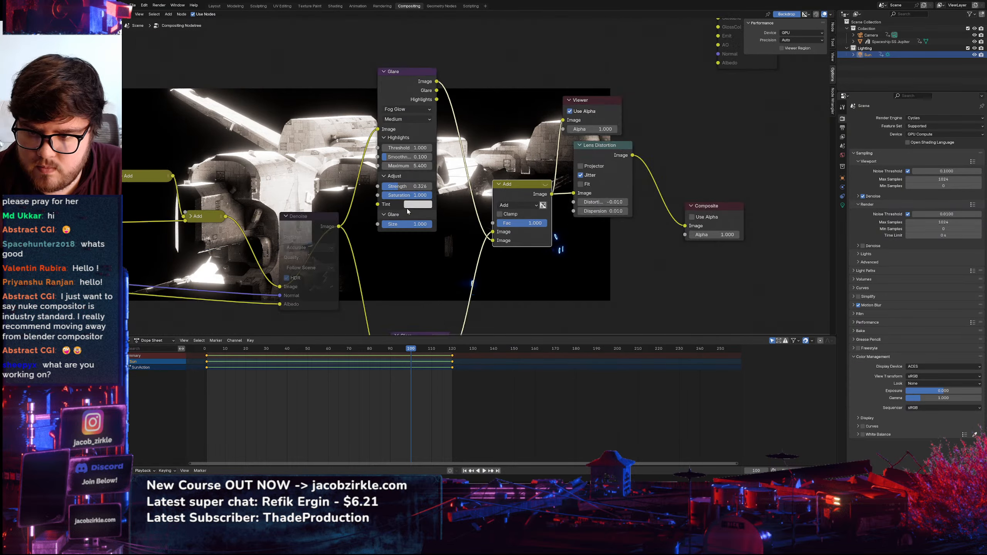
double_click(407, 218)
type("10")
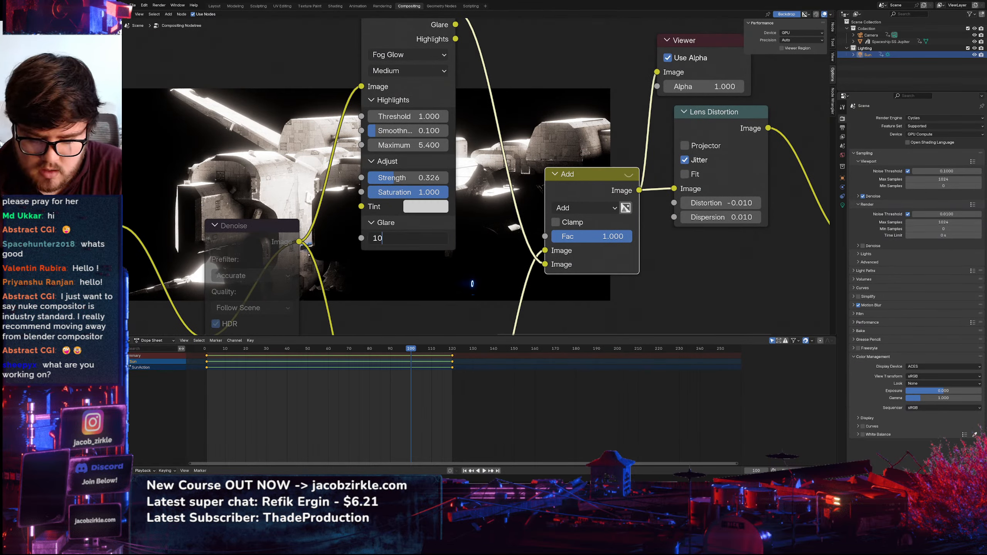
key("Return")
mouse_move(416, 230)
left_mouse_down()
mouse_move(383, 229)
mouse_move(409, 233)
left_mouse_up()
mouse_move(410, 239)
left_mouse_down()
mouse_move(330, 239)
mouse_move(392, 243)
left_mouse_up()
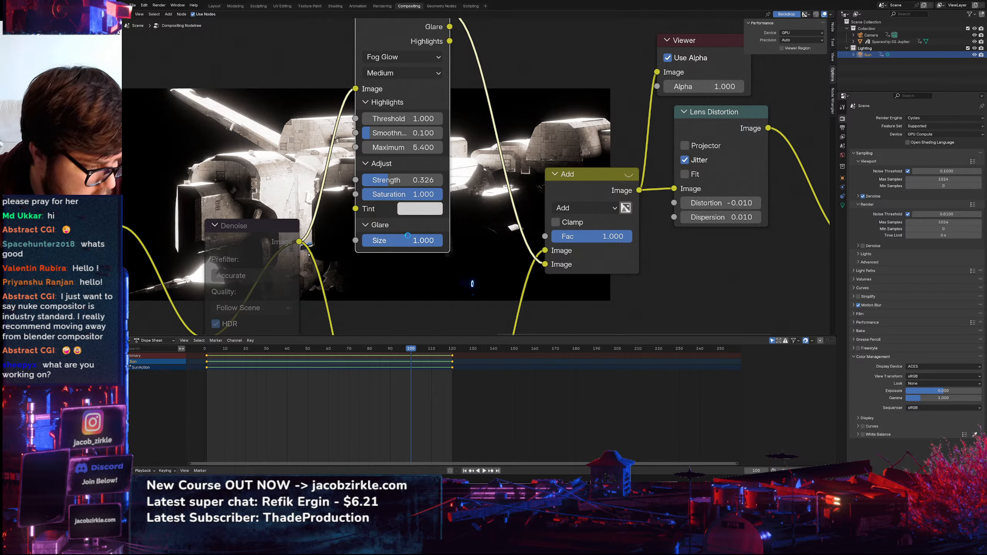
Save the file and set the Strength of the upper Glare node to 0.1
key("ctrl+s")
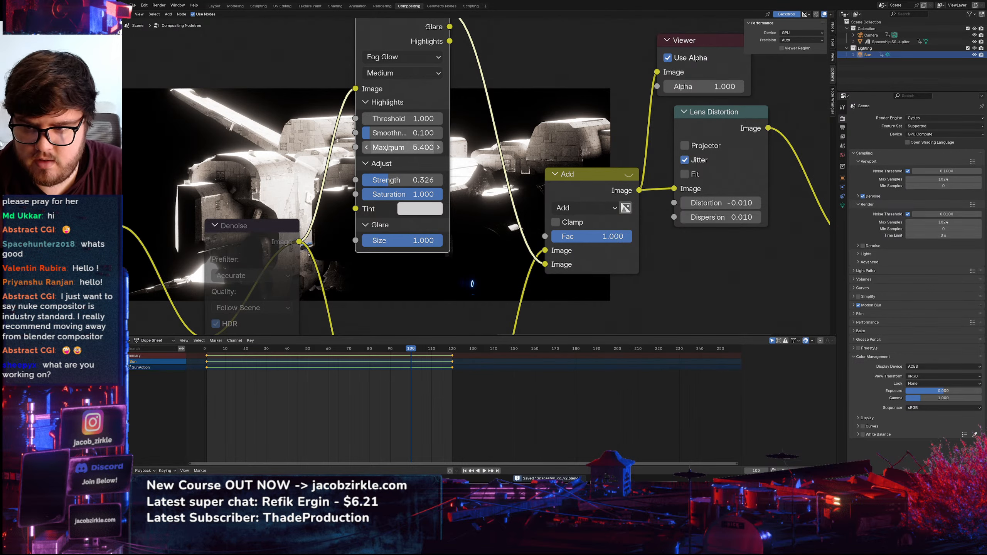
middle_click_drag(402, 147, 602, 141)
double_click(603, 178)
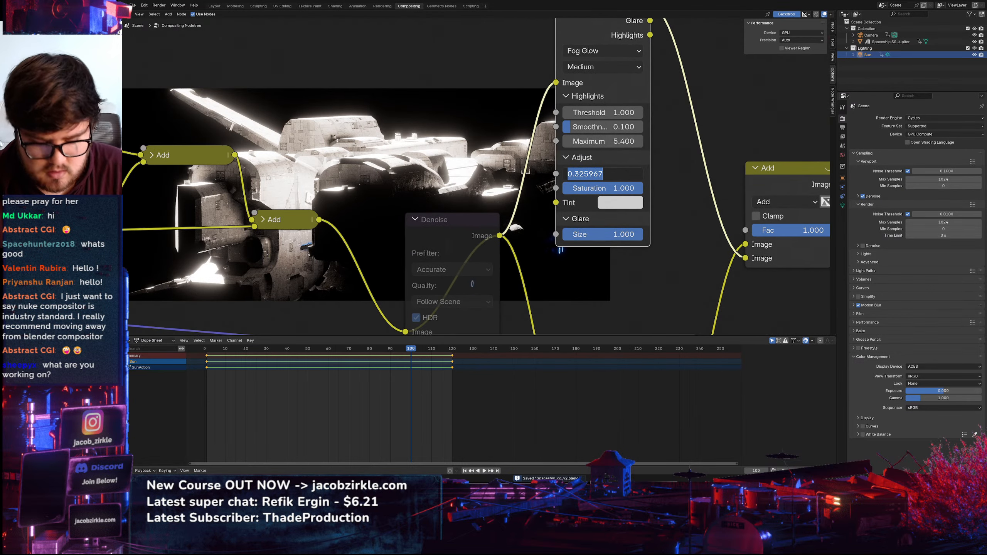
type("0.1")
key("Return")
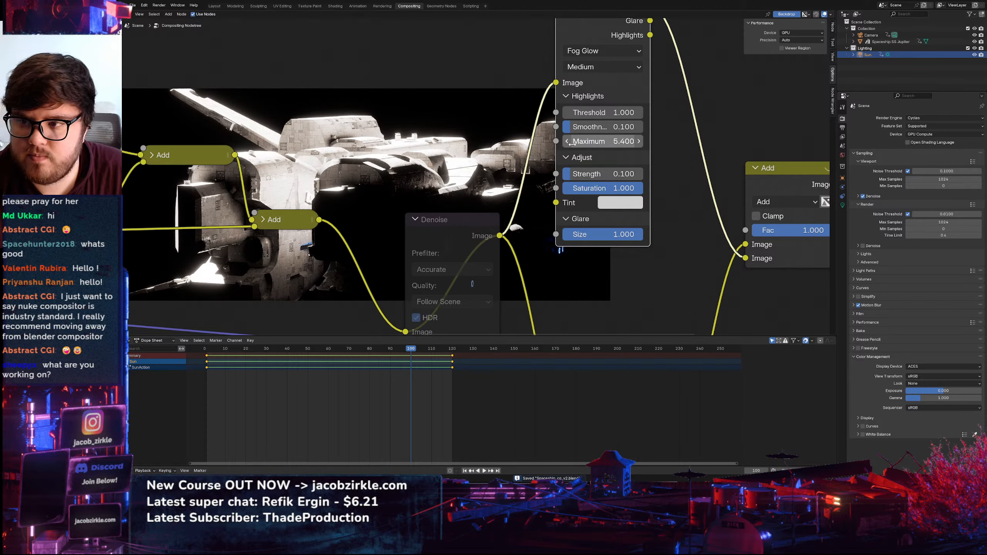
Set the Glare node's Strength to 0.2 and raise it further to 0.41
middle_click_drag(602, 179, 546, 192)
double_click(546, 187)
type("0.2")
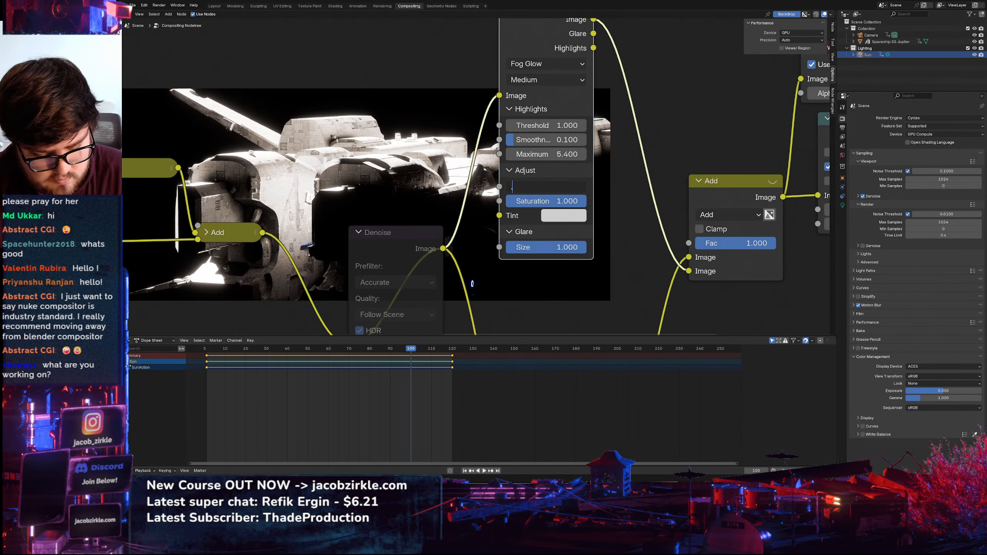
key("Return")
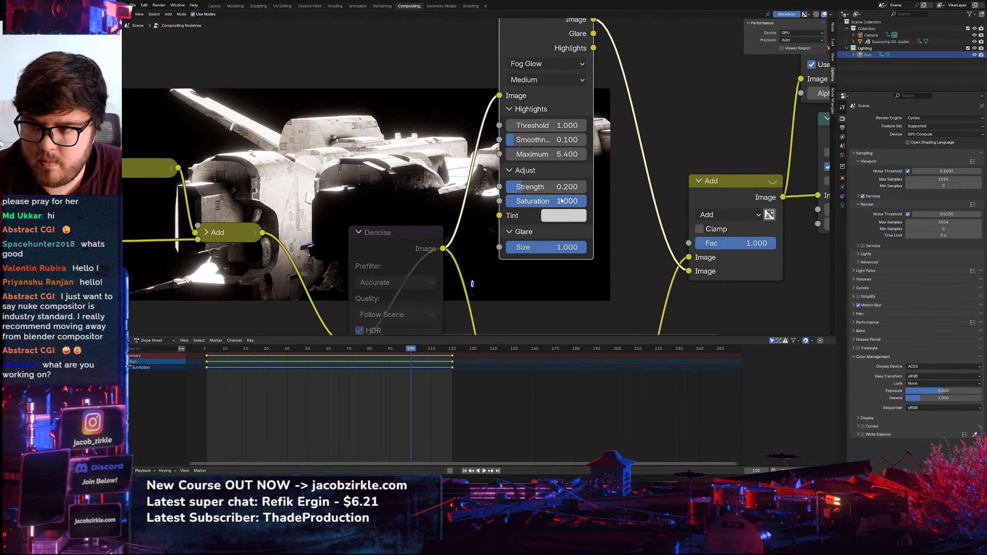
left_click_drag(543, 188, 560, 188)
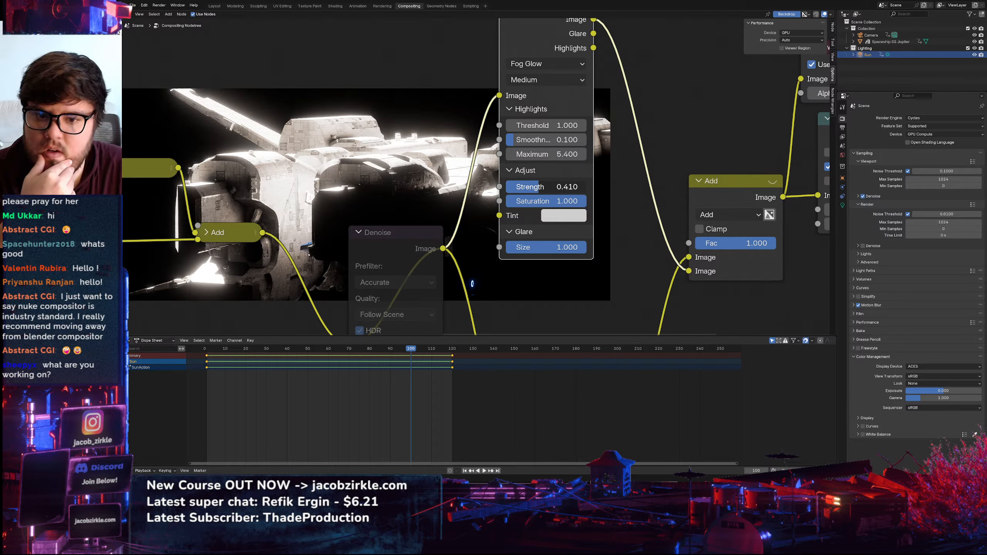
Preview the Glare node's Glare output in the Viewer and add an RGB Curves node behind that output
middle_click_drag(561, 166, 530, 210)
left_click(560, 79, "ctrl+shift")
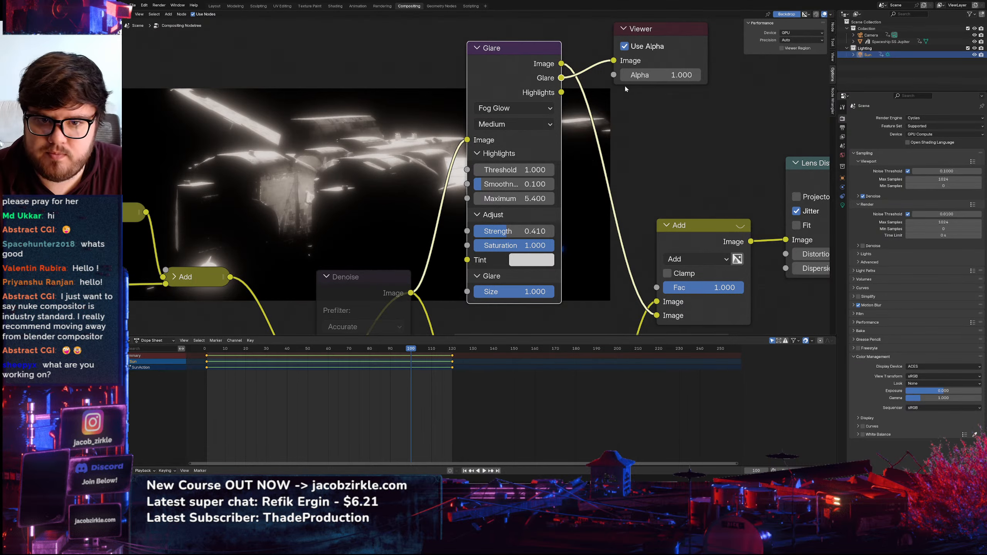
key("shift+a")
type("rgb")
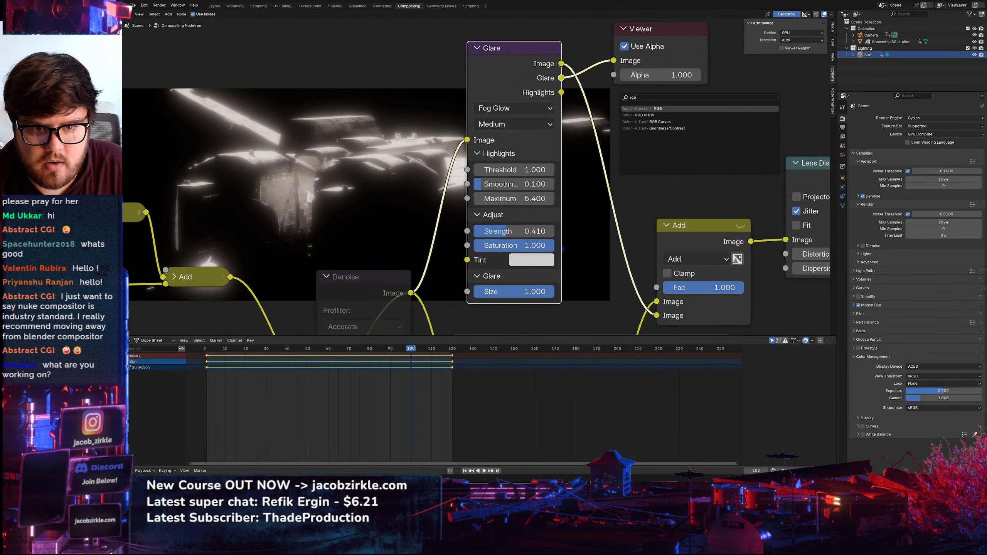
left_click(659, 121)
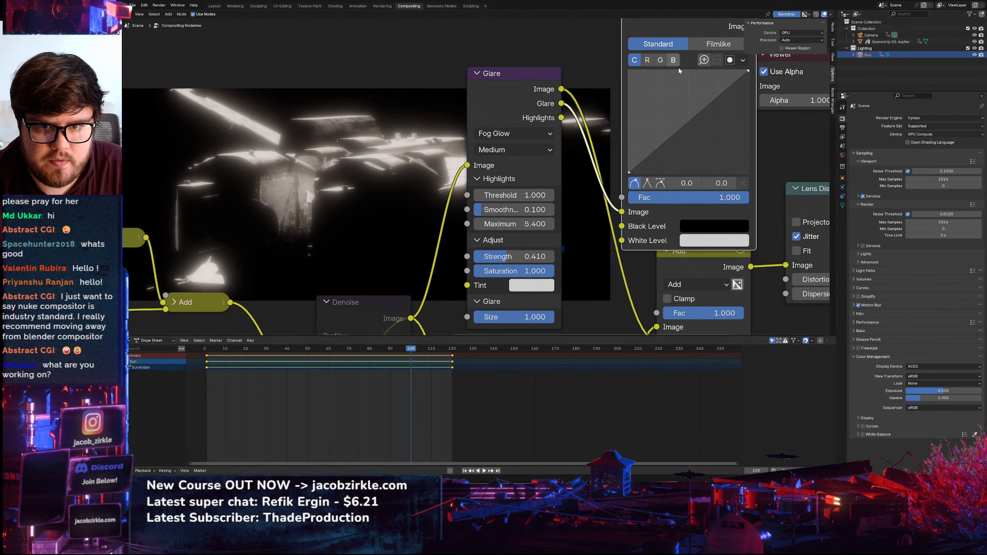
Reposition the RGB Curves and Viewer nodes so they sit clear of the Glare and Add nodes
scroll(680, 76, "down", 6)
middle_click_drag(686, 105, 598, 225)
left_click_drag(607, 160, 609, 118)
left_click_drag(667, 188, 721, 171)
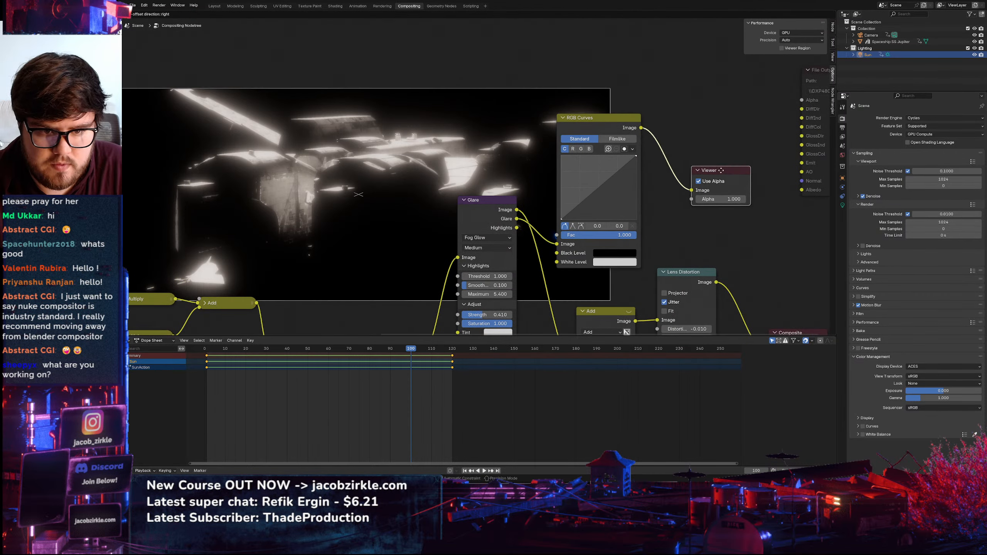
left_click(721, 170)
Set the Glare node's Strength to 1.0
scroll(271, 187, "up", 3)
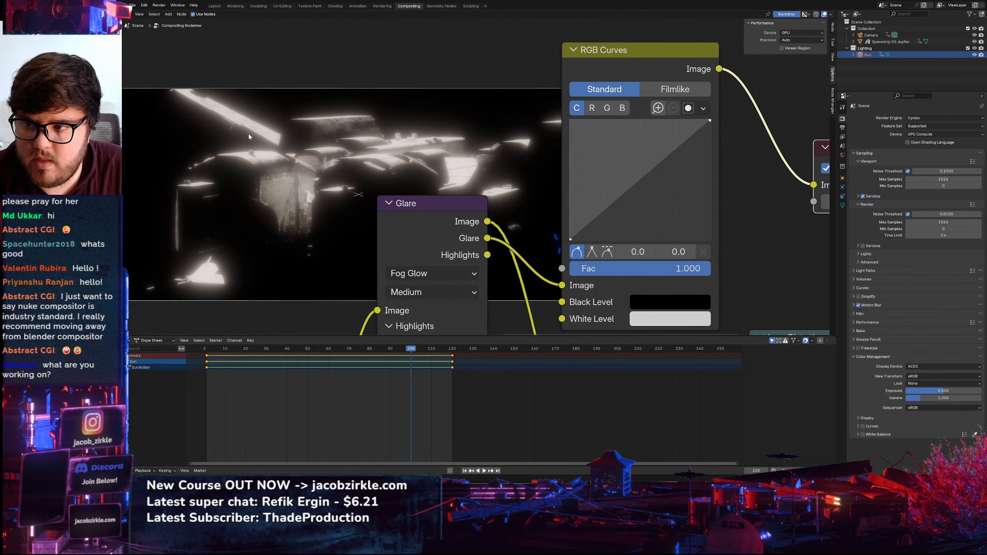
middle_click_drag(580, 287, 591, 112)
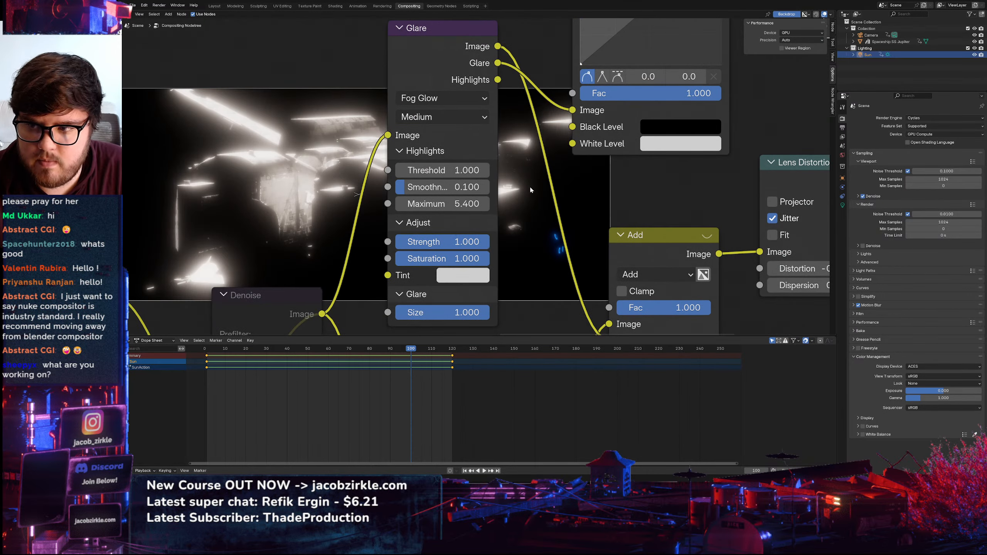
middle_click_drag(227, 109, 228, 150)
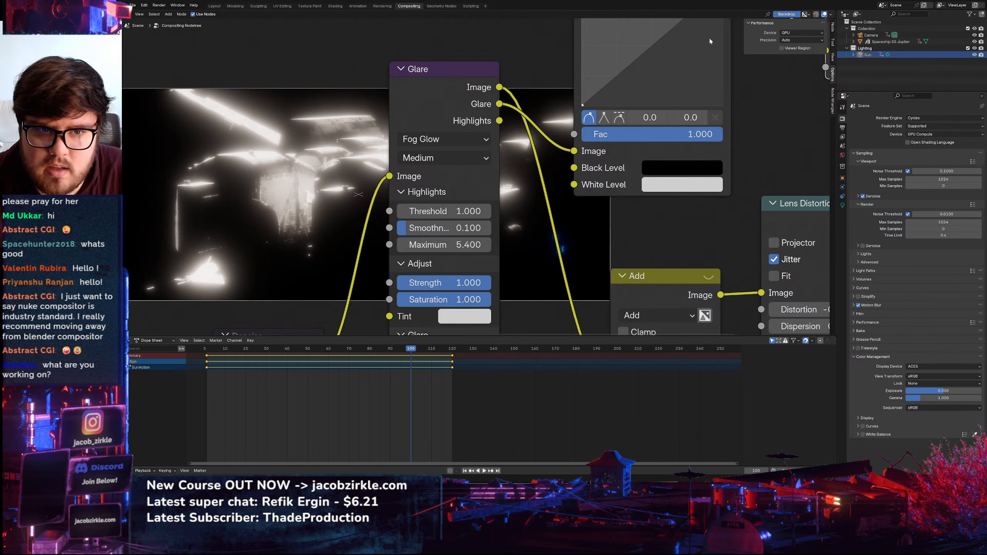
Add a midpoint to the RGB curve at about 0.5, 0.4 and lower its white end point to about 0.7
middle_click_drag(666, 22, 659, 117)
left_click(645, 141)
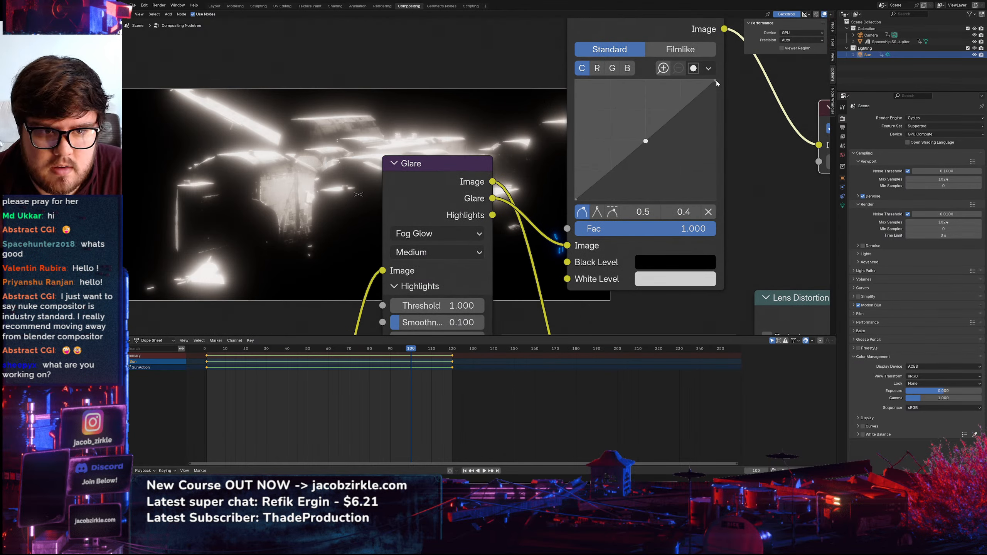
left_click_drag(716, 80, 717, 115)
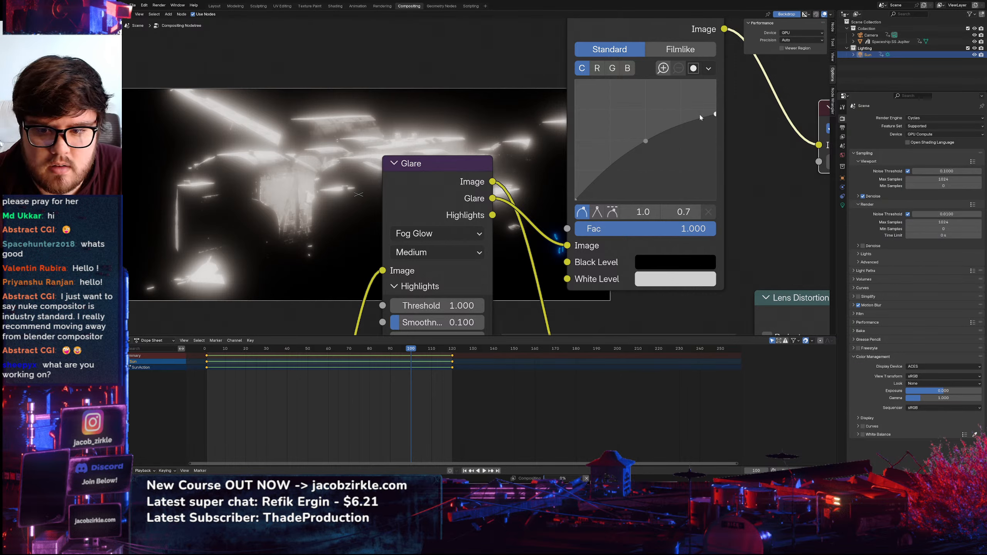
Shift the Glare and RGB Curves nodes aside and duplicate the Add node, placing the copy between Denoise and the original Add
scroll(695, 167, "down", 5)
left_click_drag(603, 123, 560, 102)
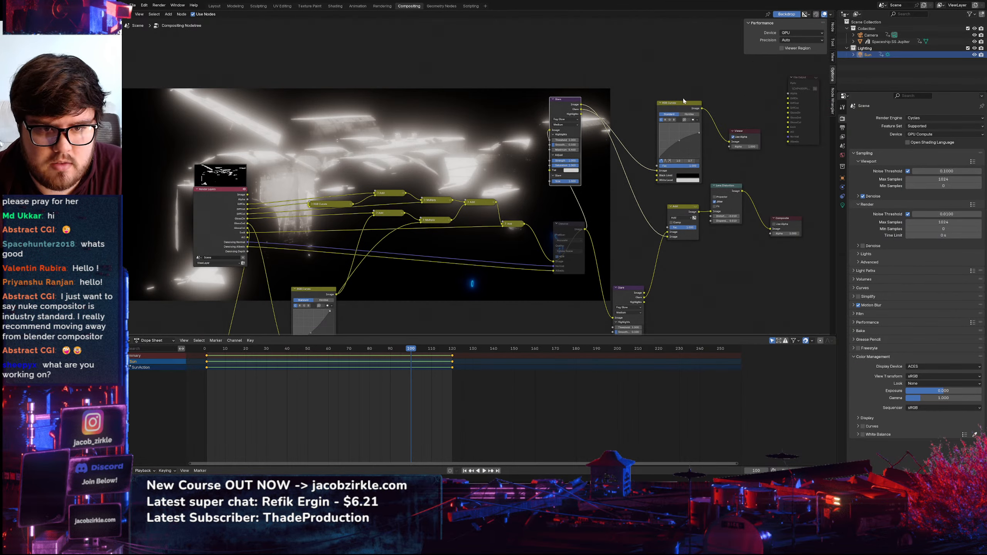
left_click_drag(678, 104, 659, 100)
key("shift+d")
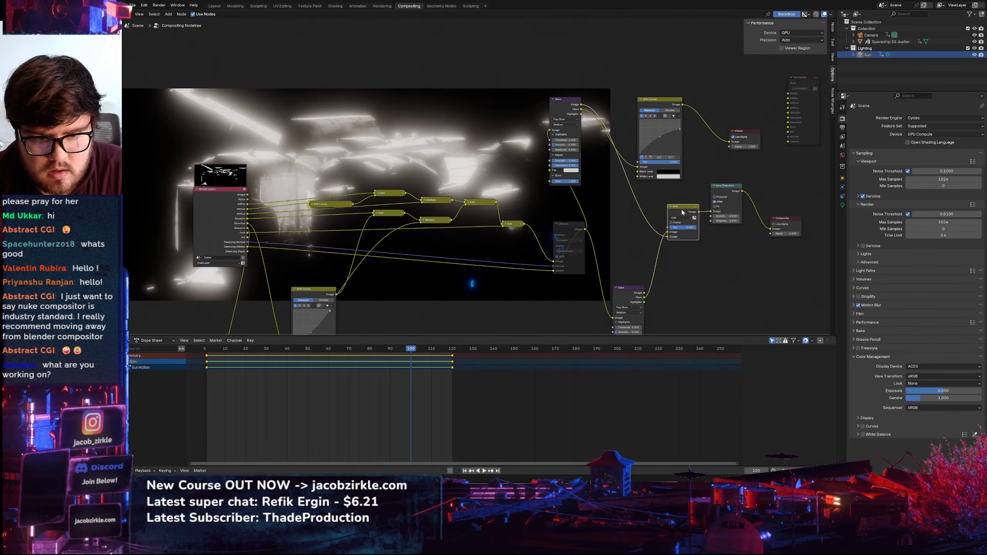
left_click(616, 217)
Feed the Denoise image and the RGB Curves output into the two image inputs of the new Add node
left_click_drag(585, 229, 581, 109)
left_click_drag(659, 103, 644, 75)
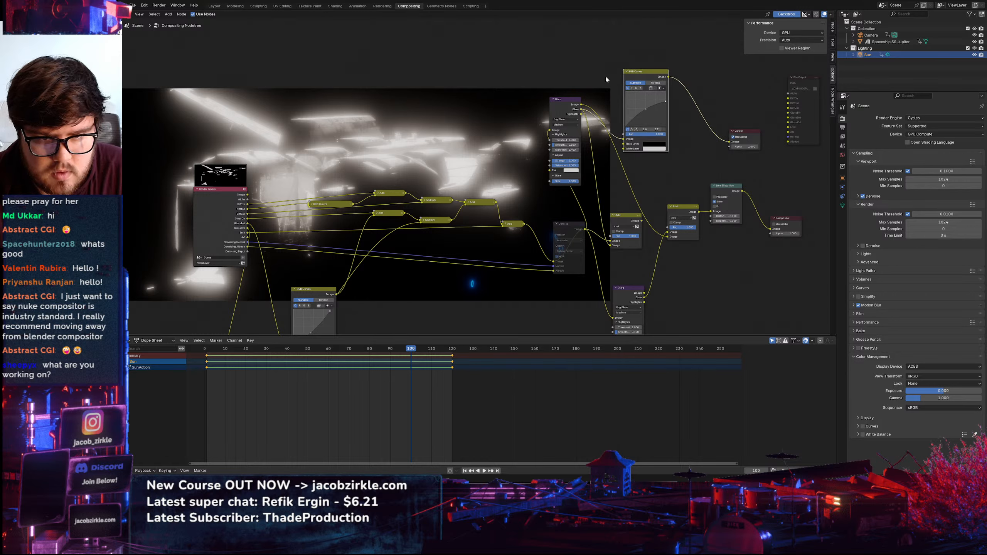
left_click_drag(668, 77, 610, 240)
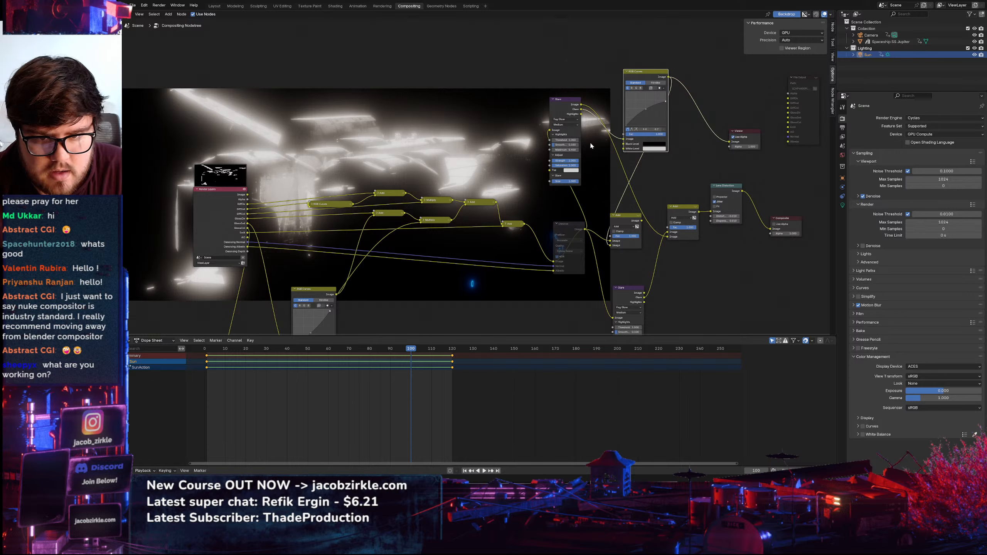
Spread out the Glare, RGB Curves, Add, Lens Distortion and output nodes to make room after Denoise
scroll(578, 223, "down", 3)
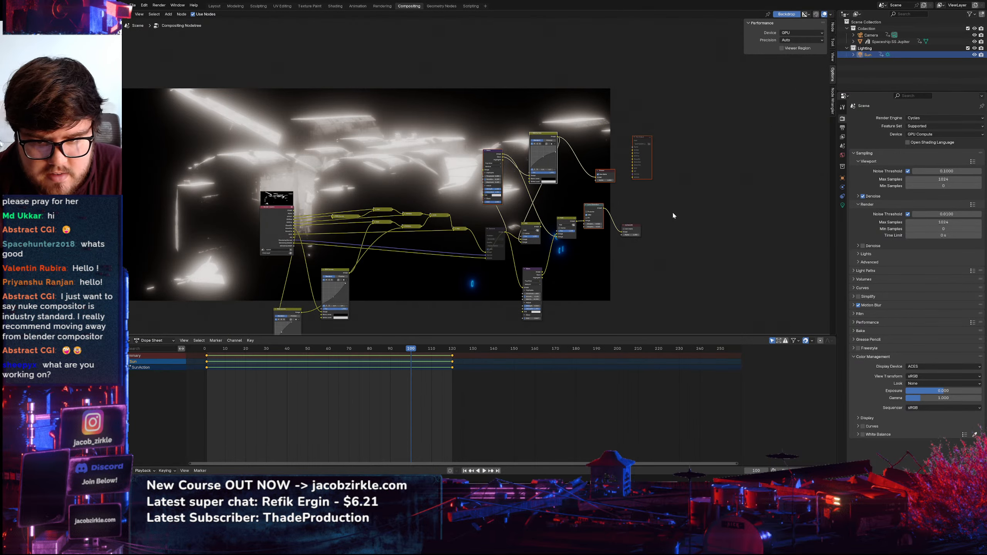
left_click_drag(539, 137, 591, 138)
left_click_drag(519, 215, 631, 267)
left_click_drag(633, 225, 689, 230)
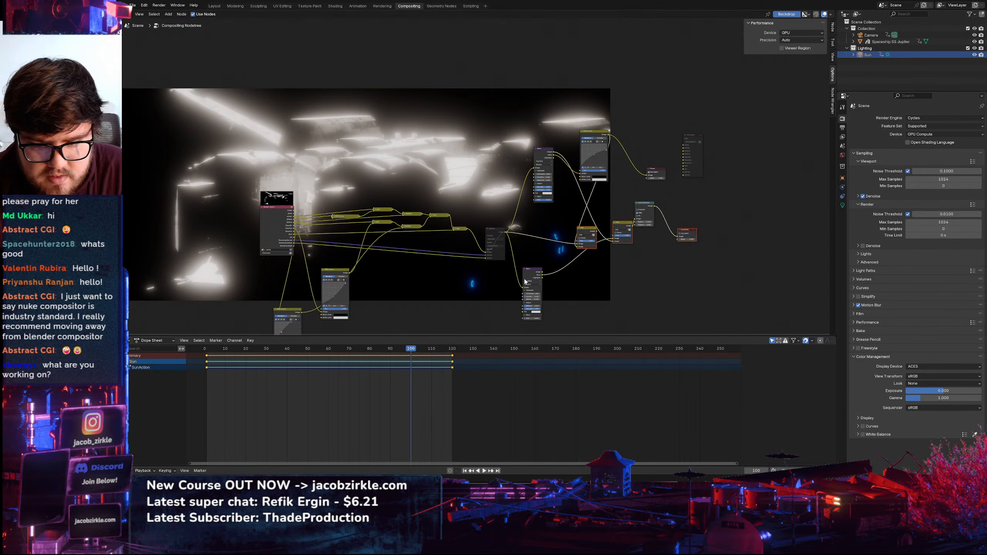
left_click_drag(531, 274, 553, 279)
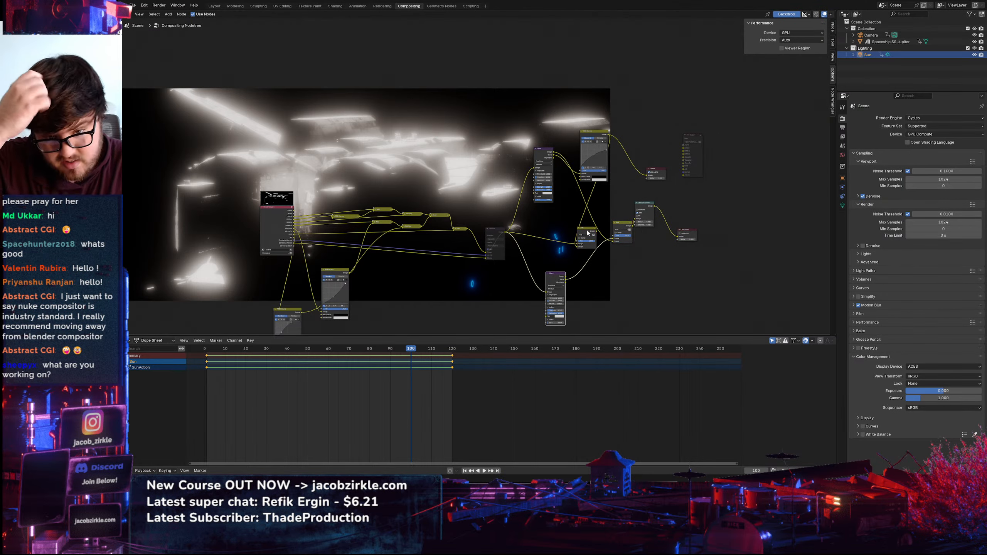
left_click_drag(588, 233, 571, 228)
left_click_drag(537, 150, 518, 140)
left_click_drag(594, 156, 560, 153)
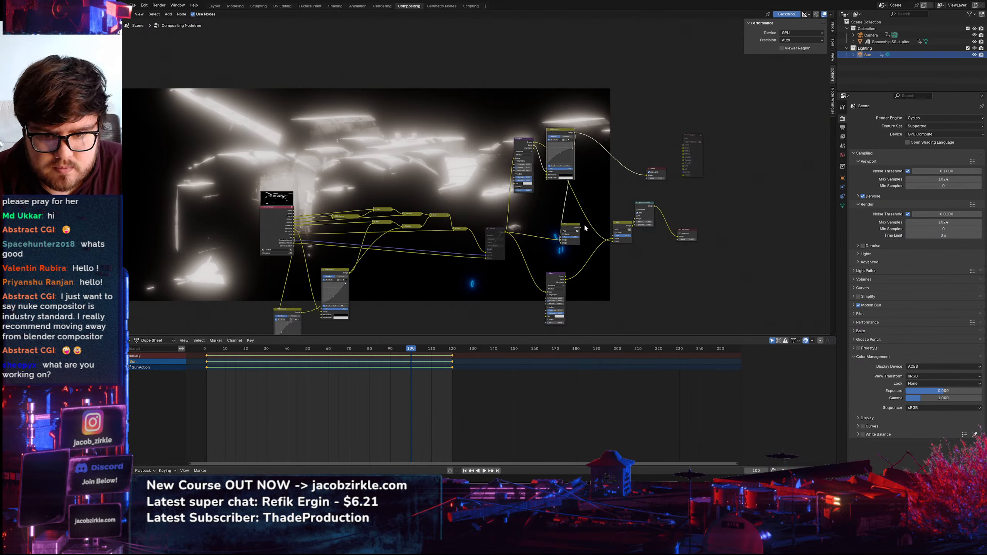
Connect the new Add node's output to the original Add node and tidy the positions of the surrounding nodes
left_click_drag(582, 227, 613, 242)
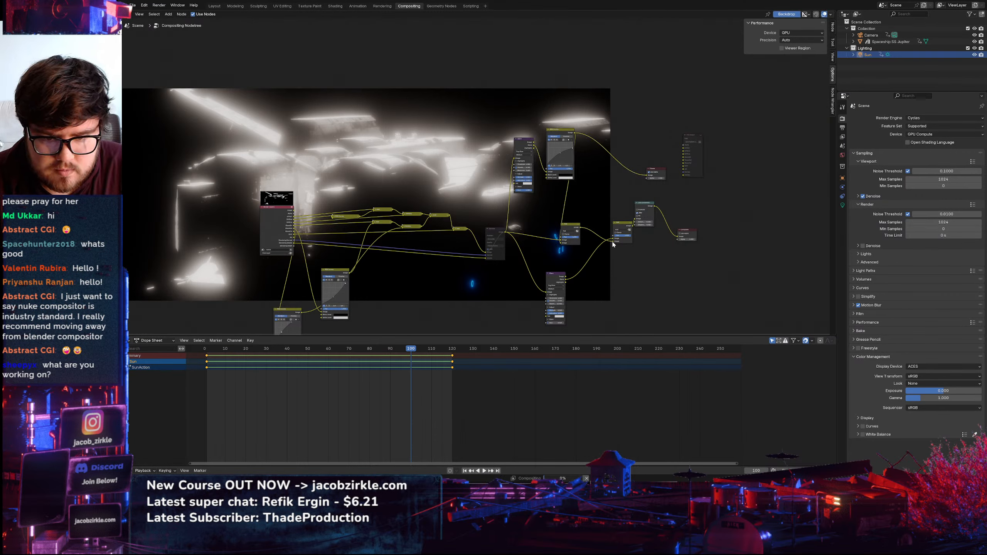
scroll(574, 211, "up", 2)
left_click_drag(549, 93, 496, 116)
left_click_drag(573, 233, 601, 233)
middle_click_drag(590, 220, 578, 254)
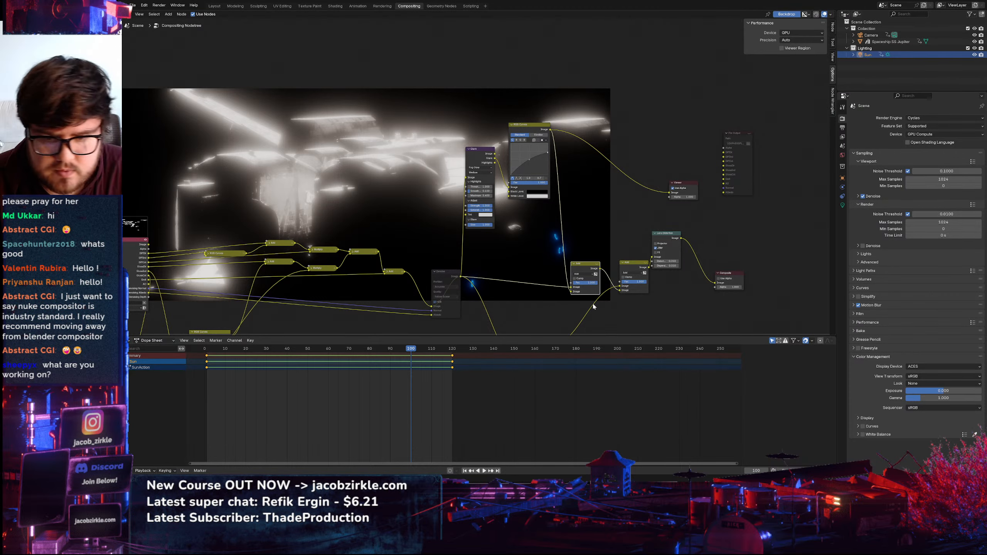
Preview the new Add node in the Viewer, followed by the Lens Distortion output
middle_click_drag(594, 307, 573, 234)
left_click(565, 196, "ctrl+shift")
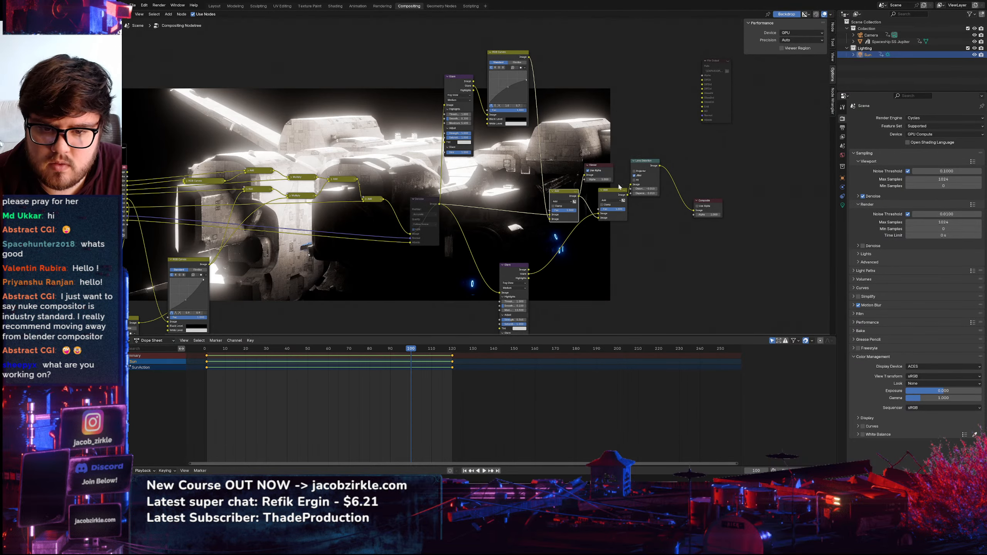
left_click(647, 161, "ctrl+shift")
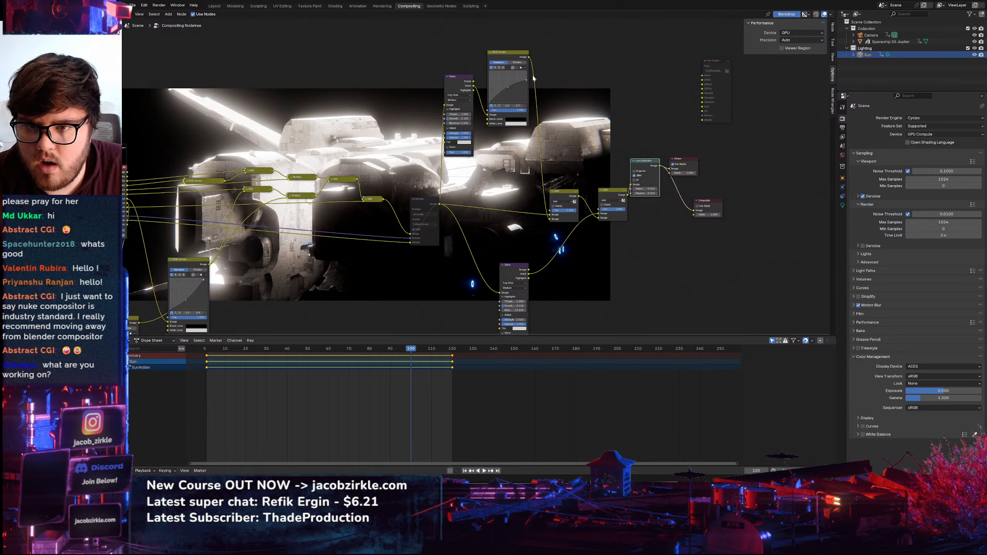
Compare the image with the RGB Curves node muted and unmuted, and raise the curve's white end point slightly
left_click(506, 54)
key("m")
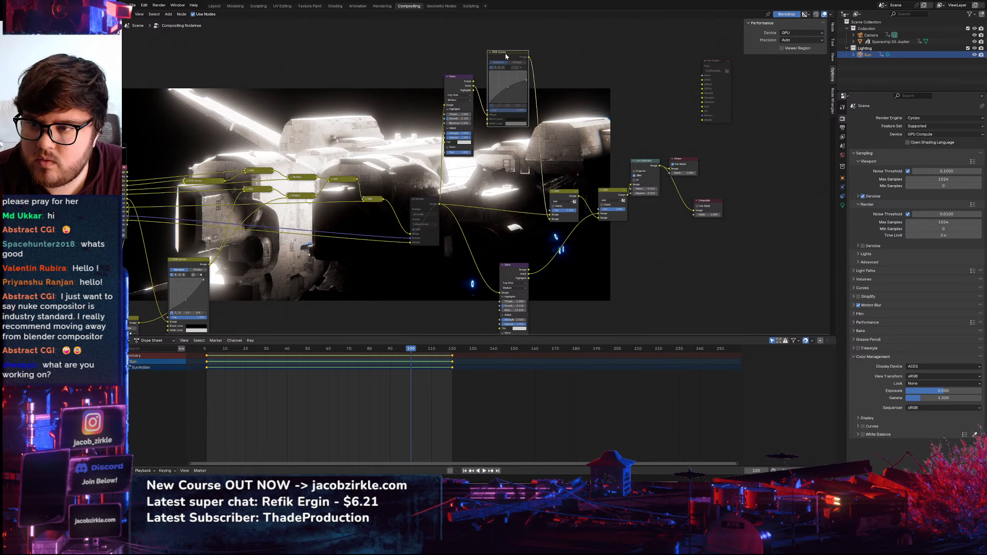
key("m")
scroll(510, 89, "up", 3)
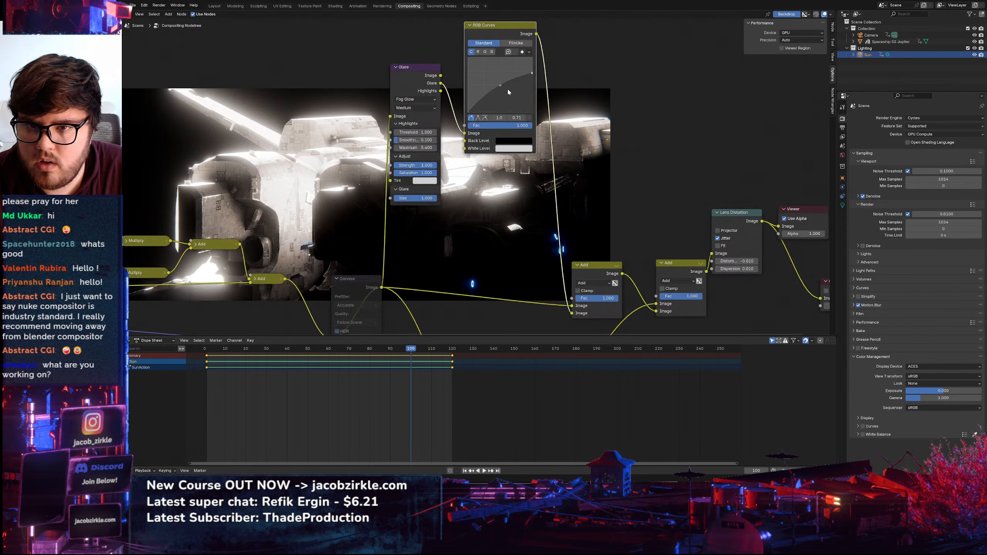
mouse_move(534, 73)
left_mouse_down()
mouse_move(534, 83)
mouse_move(534, 68)
left_mouse_up()
Add a Color Balance node on the link between the RGB Curves node and the new Add node
key("shift+a")
type("co")
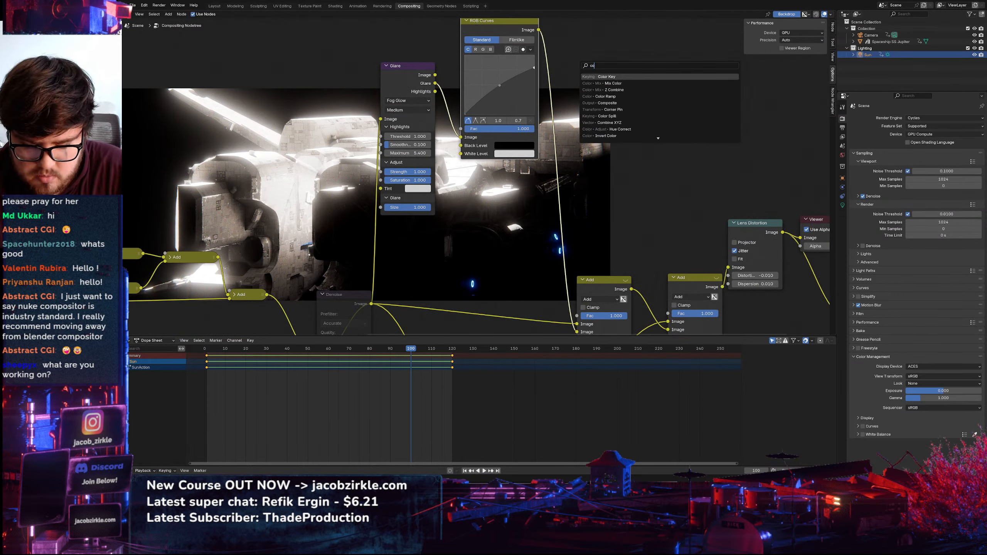
type("lor")
left_click(621, 116)
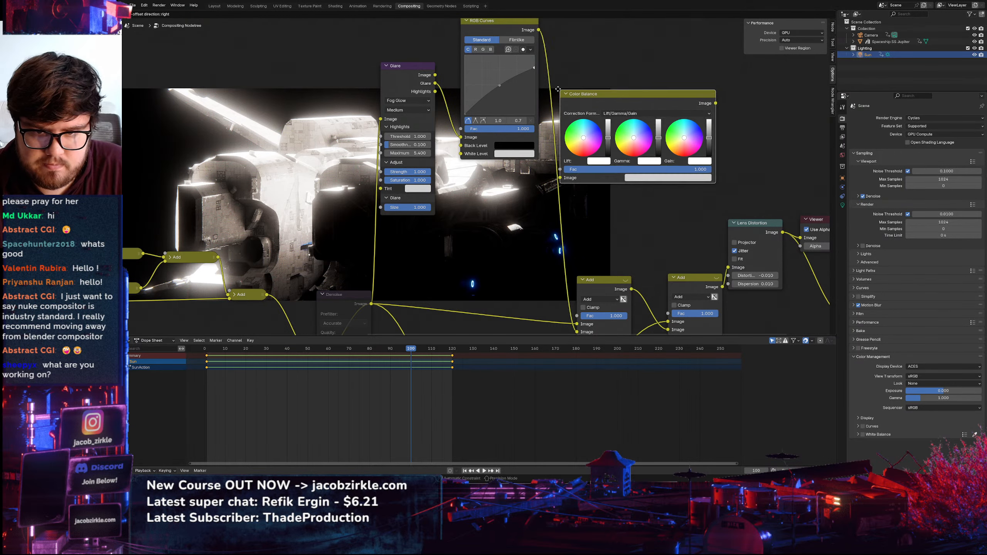
left_click(692, 139)
Lower the Color Balance node's Gain to a mid grey and raise its Gamma
left_click_drag(703, 133, 702, 140)
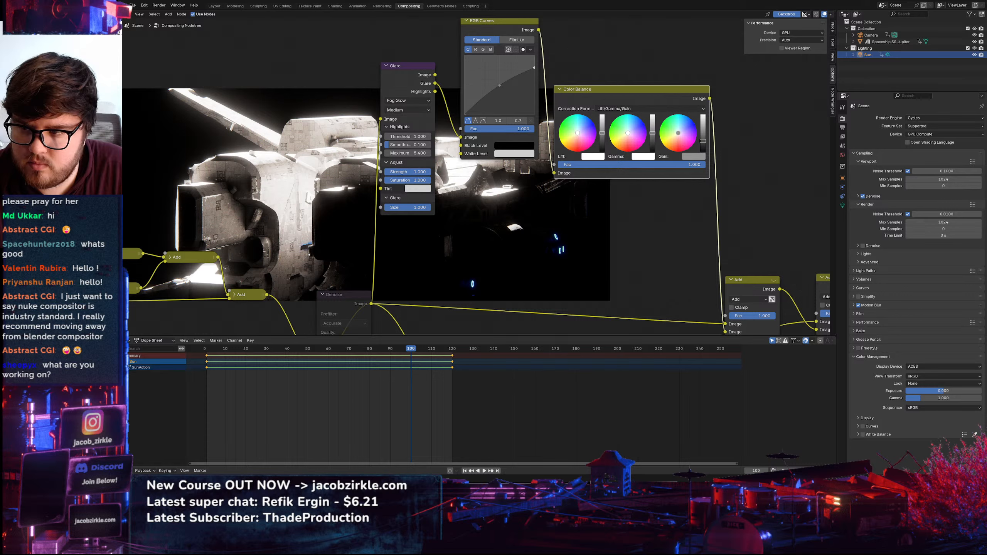
left_click_drag(653, 138, 652, 125)
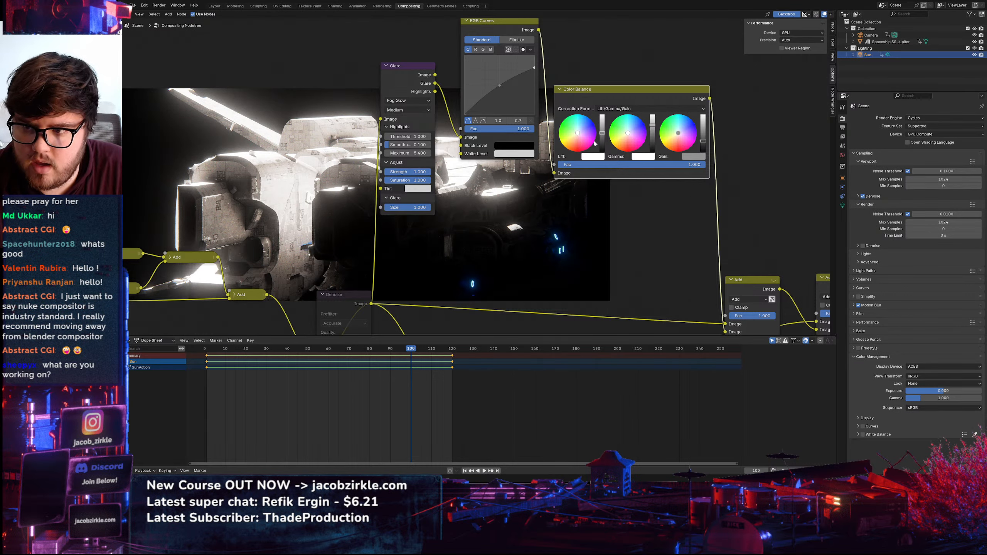
Delete the RGB Curves node, connect the Glare output directly to Color Balance, and move Color Balance closer to the Glare node
scroll(350, 254, "down", 4)
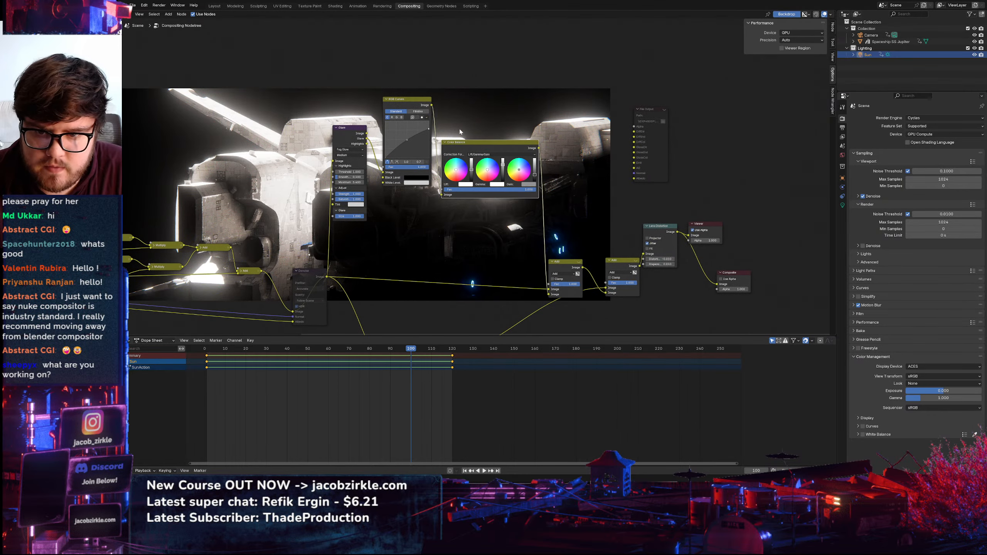
left_click(411, 100)
key("x")
left_click_drag(366, 138, 441, 194)
key("Escape")
left_click_drag(476, 165, 430, 159)
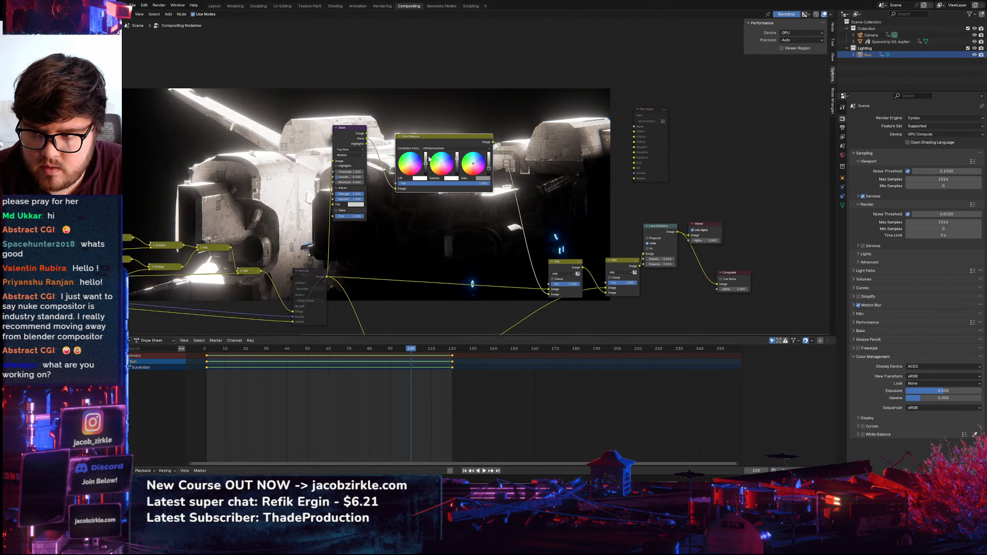
Fine-tune the Lift brightness of the Color Balance node that follows the Glare node
middle_click_drag(430, 159, 394, 176)
scroll(442, 174, "up", 3)
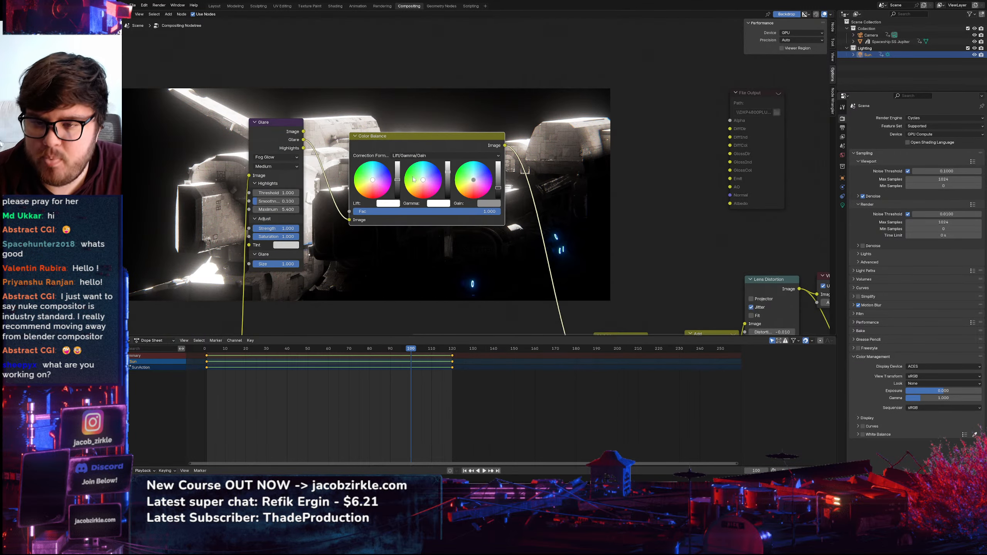
left_click_drag(397, 175, 397, 180)
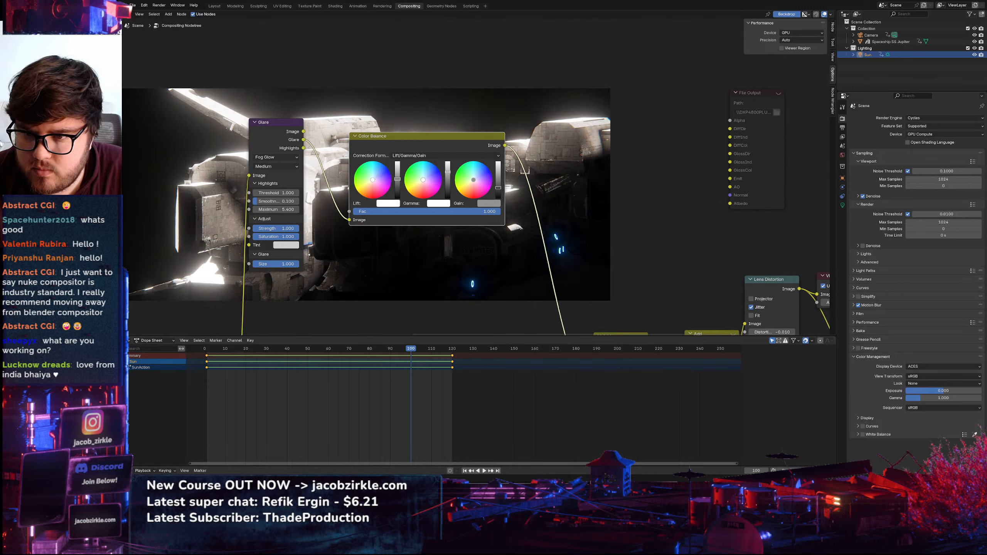
left_click(389, 202)
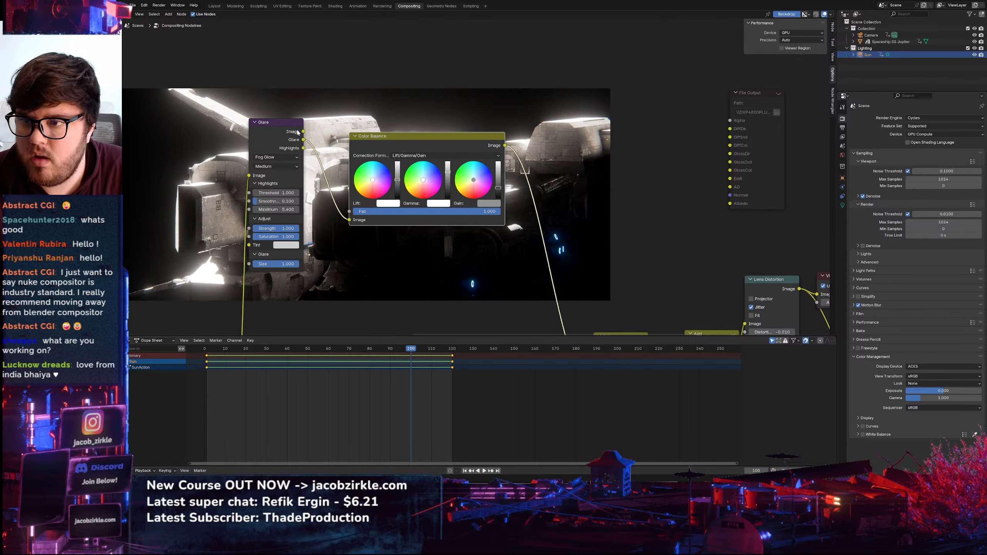
Preview the outputs of the two Add nodes and the Lens Distortion node one after another, keeping the Viewer node clear of the others
scroll(297, 133, "down", 3)
middle_click_drag(297, 133, 379, 119)
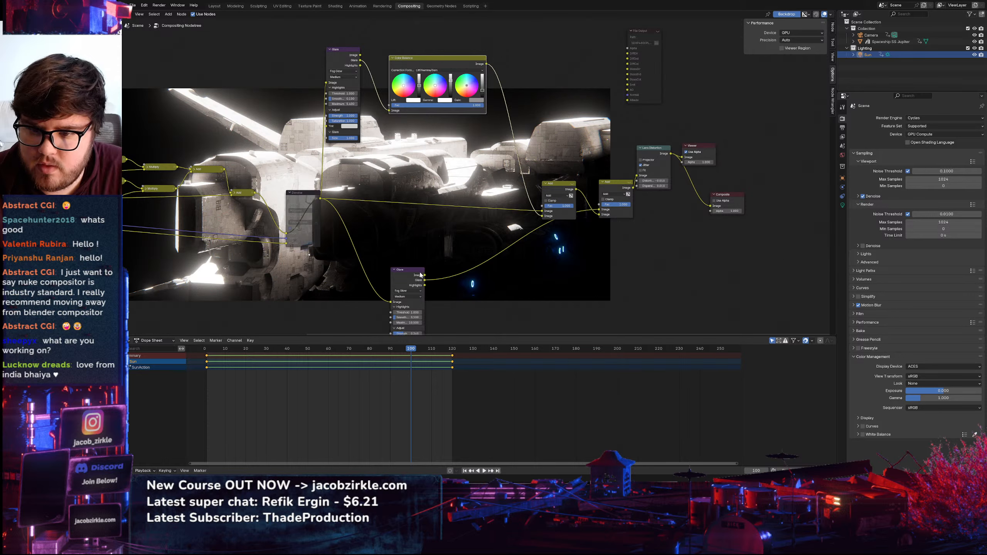
middle_click_drag(594, 194, 532, 206)
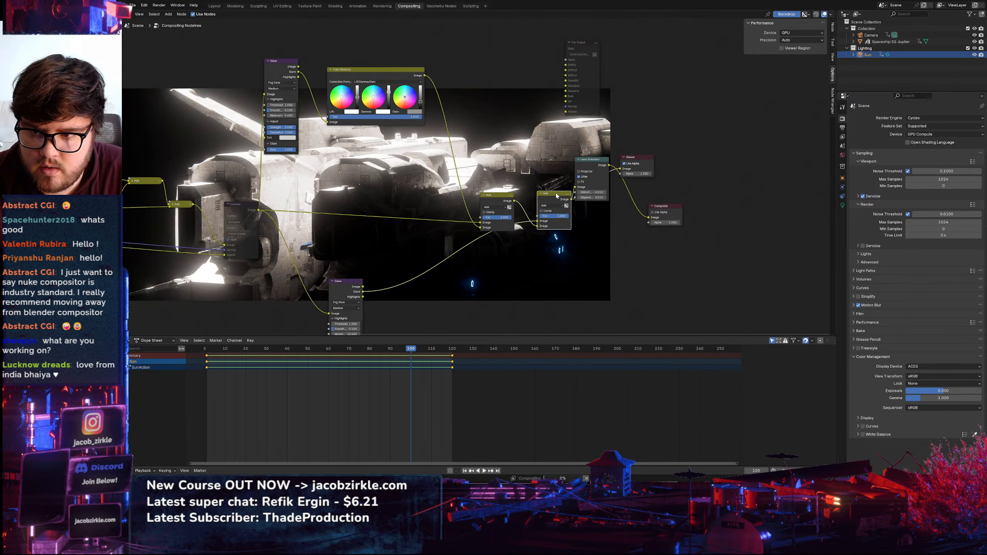
left_click(502, 200, "ctrl+shift")
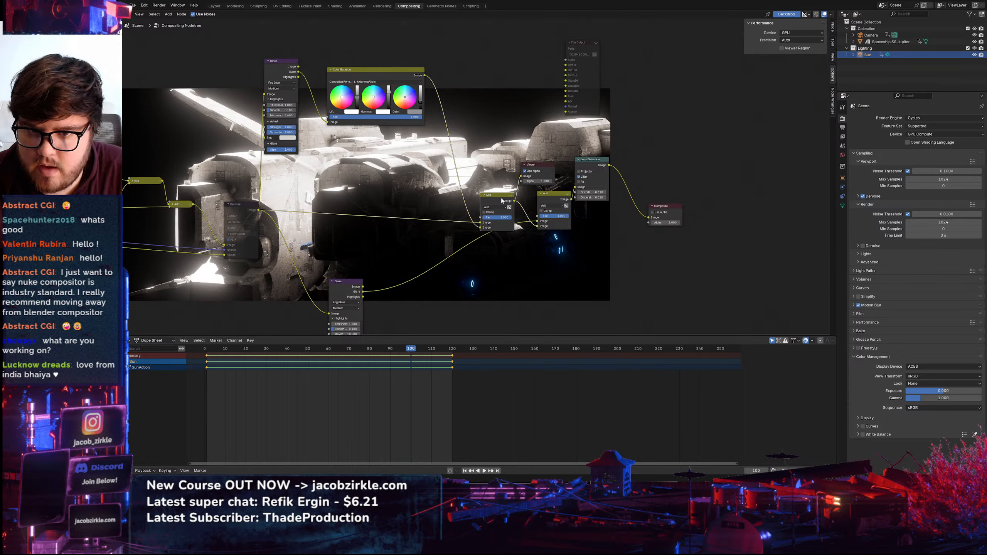
left_click(565, 199, "ctrl+shift")
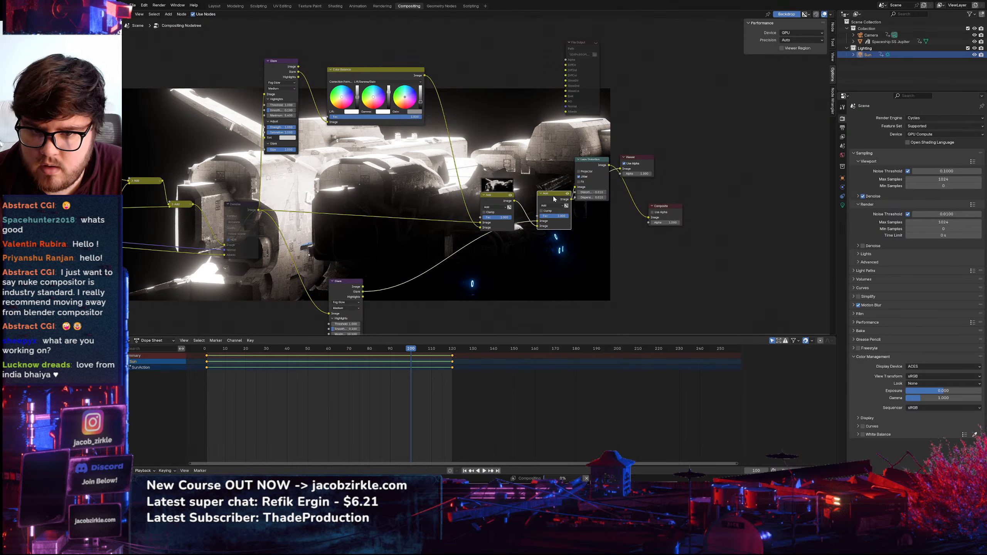
left_click_drag(638, 159, 636, 260)
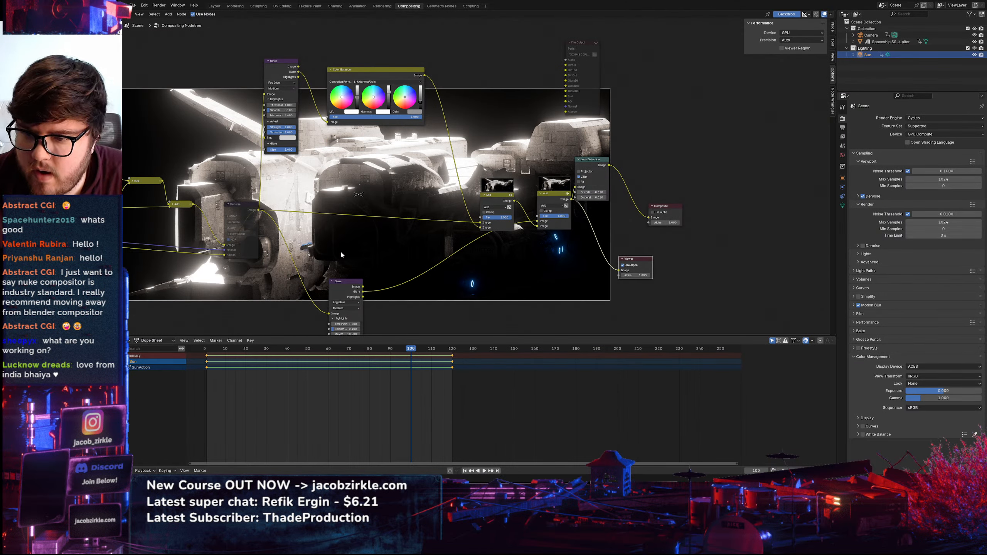
middle_click_drag(508, 262, 448, 257)
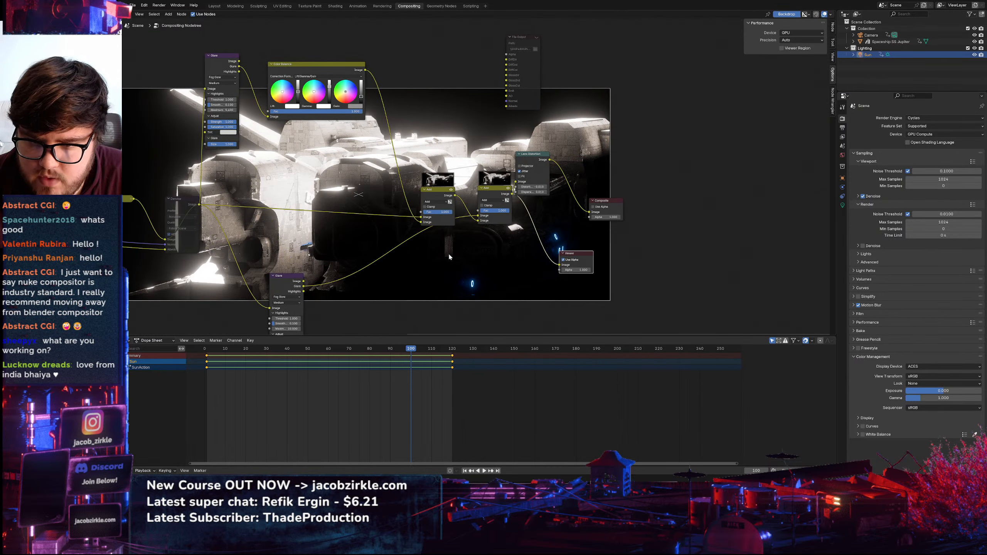
left_click(534, 160, "ctrl+shift")
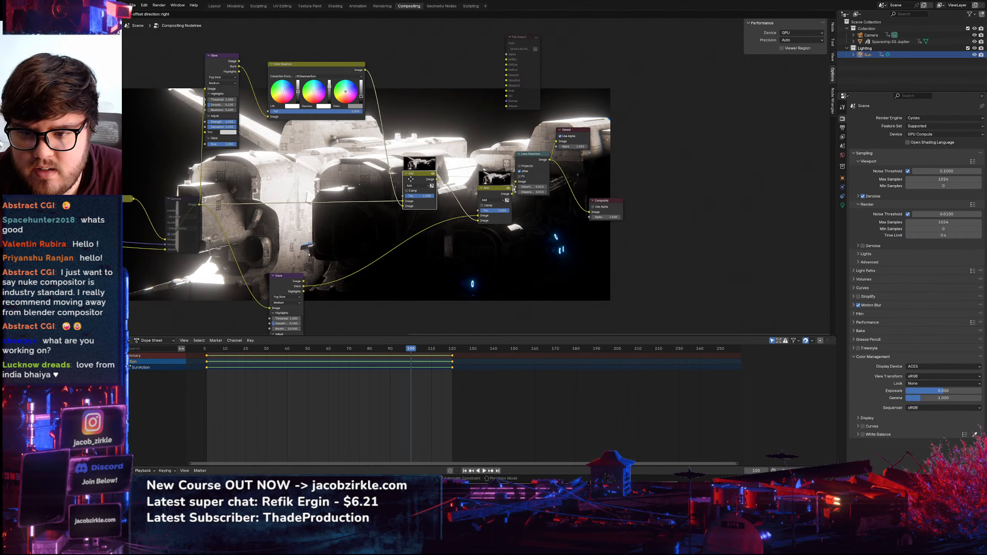
Preview the separate gloss and diffuse passes of the Render Layers node, ending on the DiffDir pass
middle_click_drag(432, 200, 534, 161)
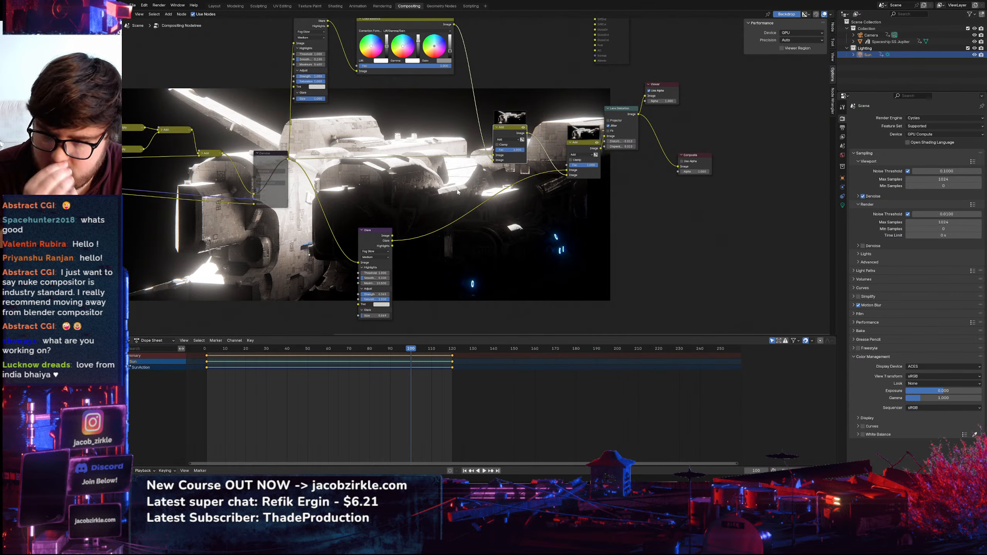
middle_click_drag(183, 233, 528, 234)
middle_click_drag(259, 249, 275, 262)
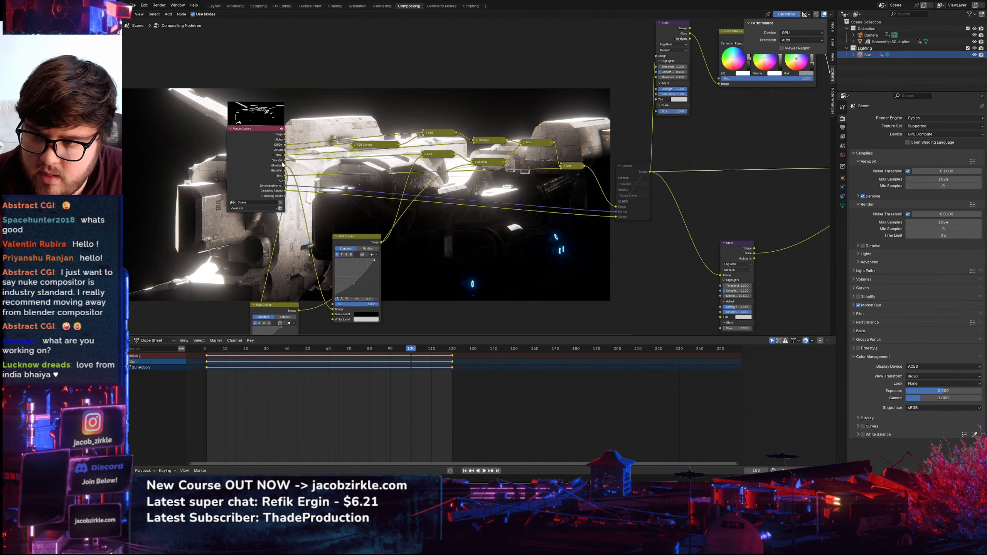
left_click(283, 167, "ctrl+shift")
left_click(283, 158, "ctrl+shift")
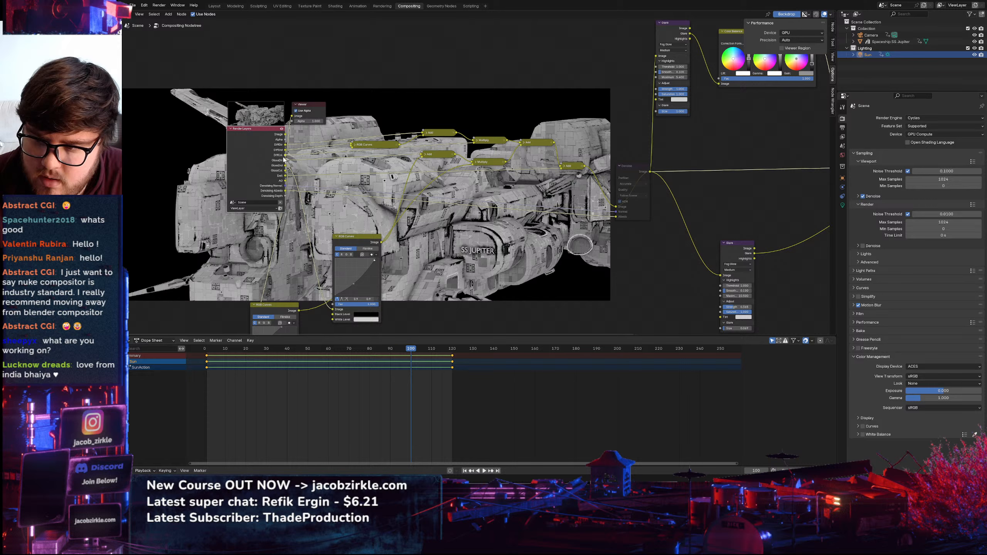
left_click(285, 150, "ctrl+shift")
left_click(286, 145, "ctrl+shift")
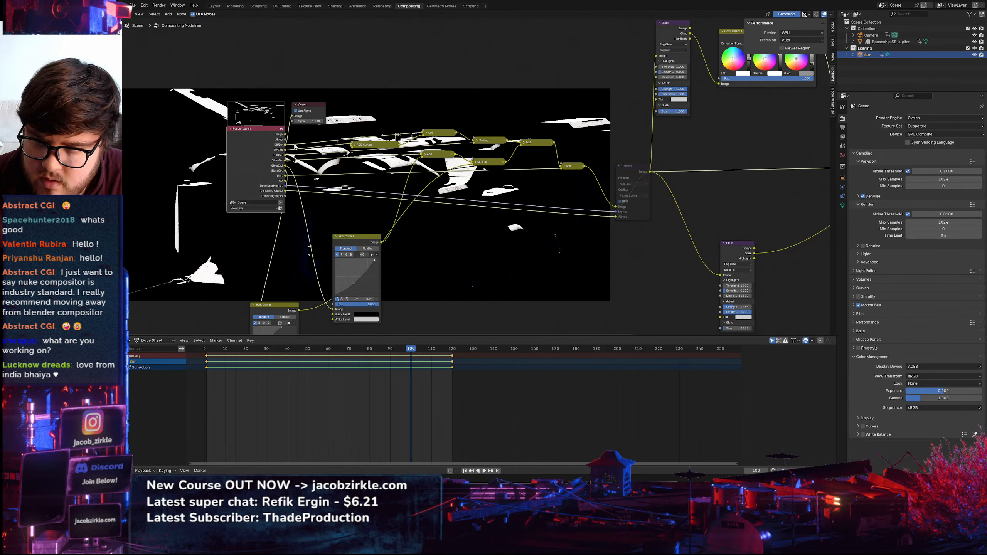
Add a Color Balance node on the link between the DiffDir pass and the first Add node
middle_click_drag(368, 133, 366, 167)
key("shift+a")
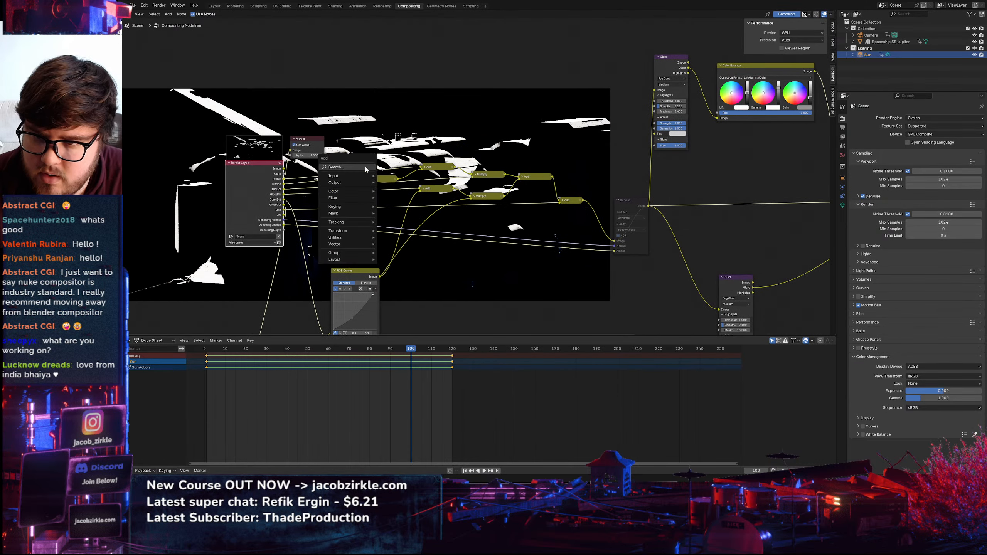
left_click(365, 168)
key("Return")
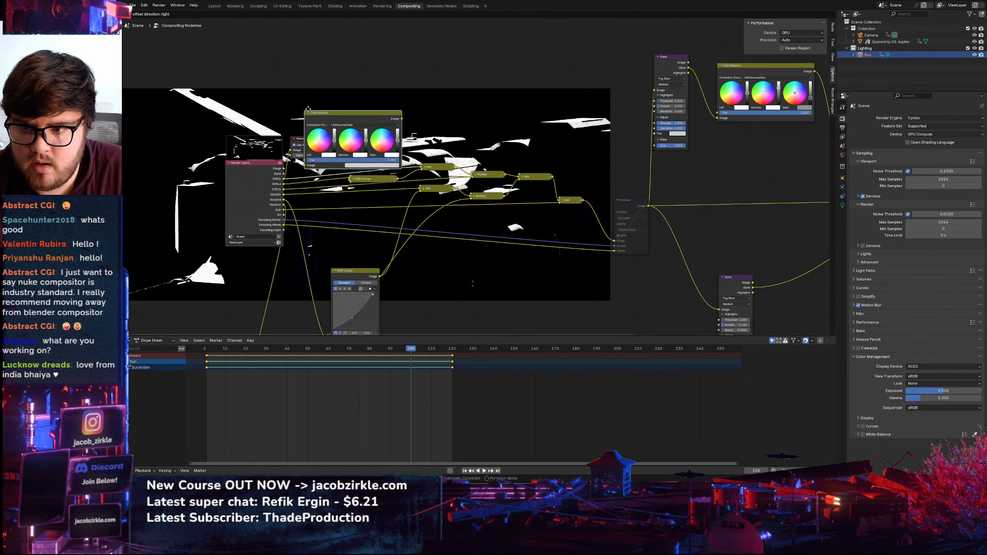
left_click_drag(349, 124, 338, 112)
Show the Lens Distortion output in the viewer and shift the backdrop so the ship is visible beside the new Color Balance node
middle_click_drag(707, 196, 458, 190)
scroll(458, 190, "down", 4)
left_click(667, 163, "ctrl+shift")
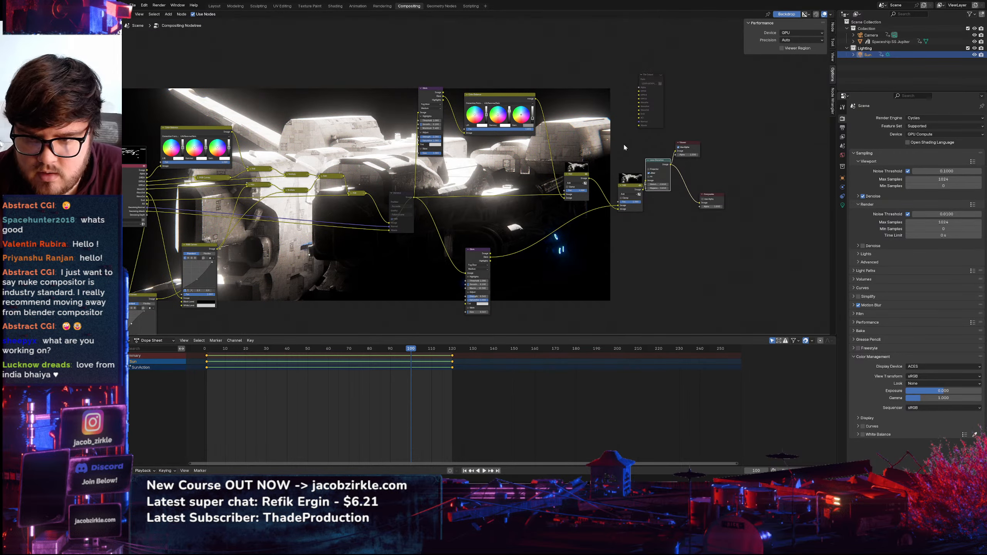
middle_click_drag(299, 194, 577, 225)
scroll(486, 190, "up", 5)
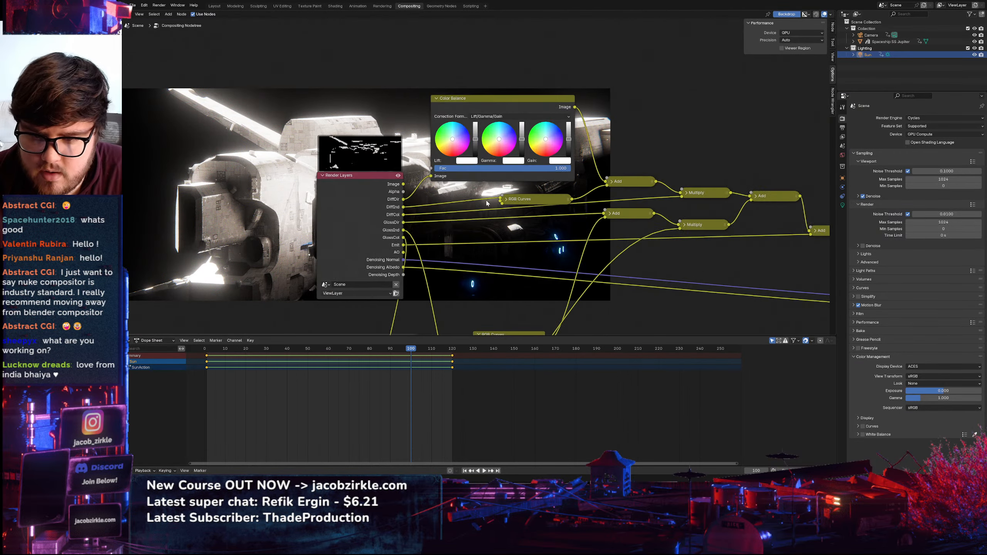
middle_click_drag(540, 194, 658, 226)
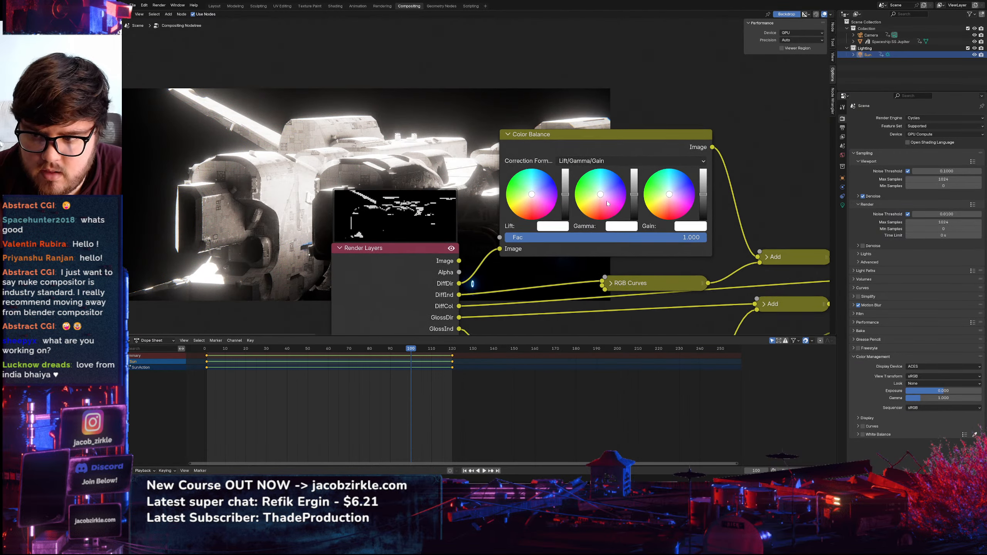
middle_click_drag(323, 147, 277, 147, "alt")
middle_click_drag(349, 260, 486, 243)
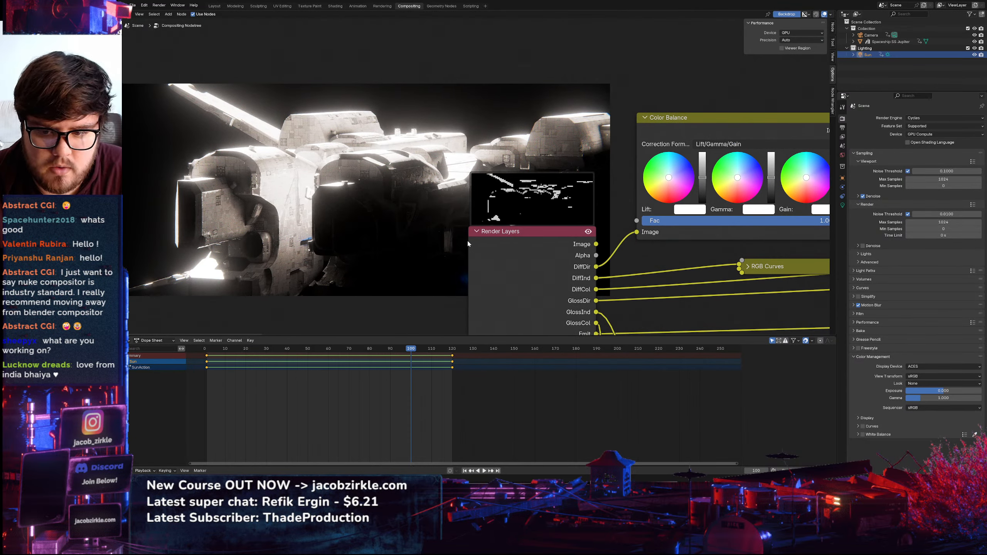
left_click_drag(468, 244, 519, 240)
middle_click_drag(719, 193, 570, 207)
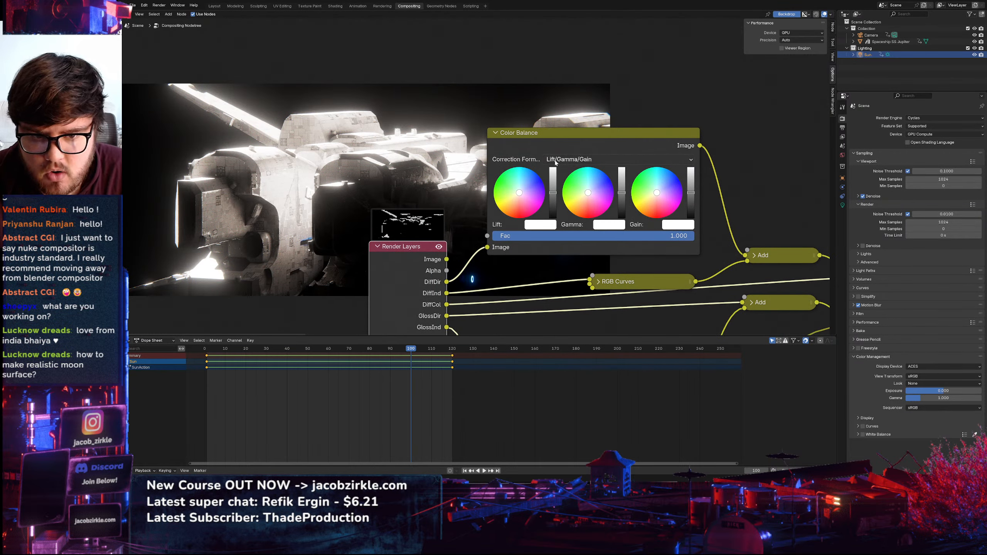
key("n")
key("n")
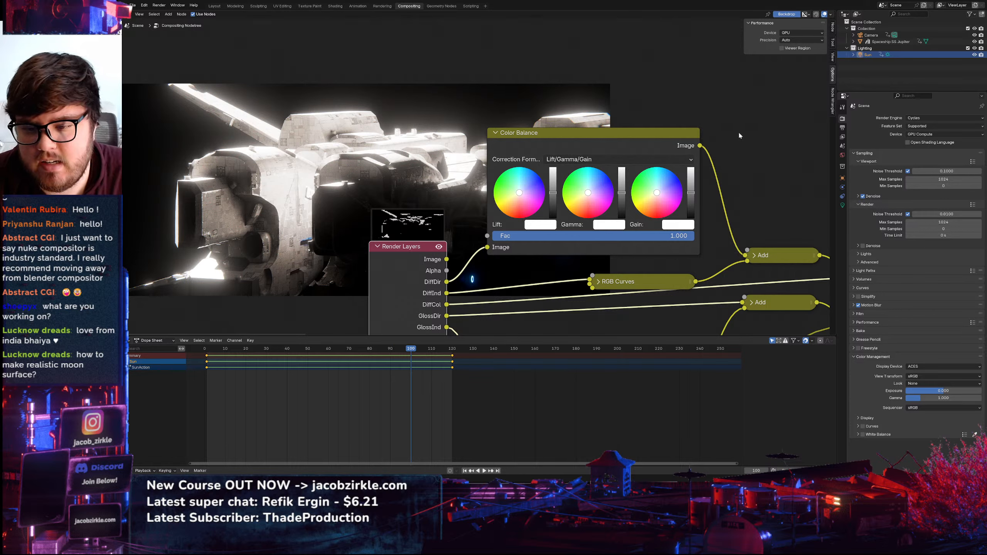
middle_click_drag(649, 218, 725, 228)
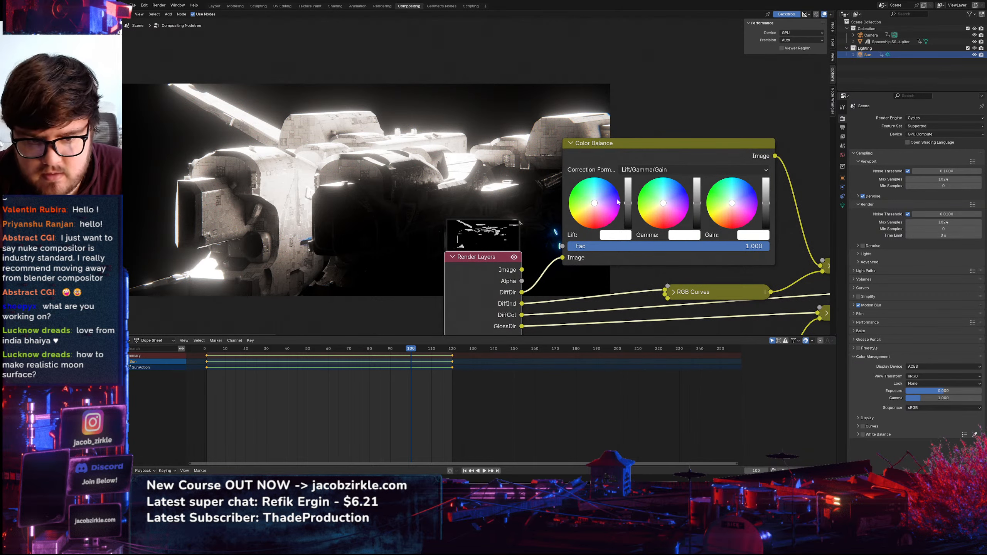
Tint the new Color Balance node's Gain pale cyan and its Gamma light pink
left_click_drag(766, 204, 767, 228)
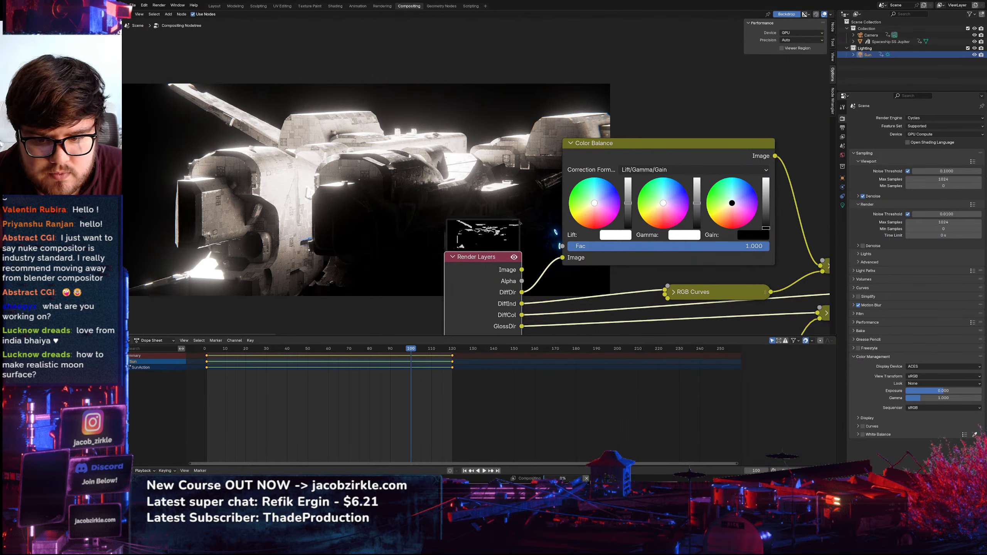
left_click_drag(766, 227, 734, 192)
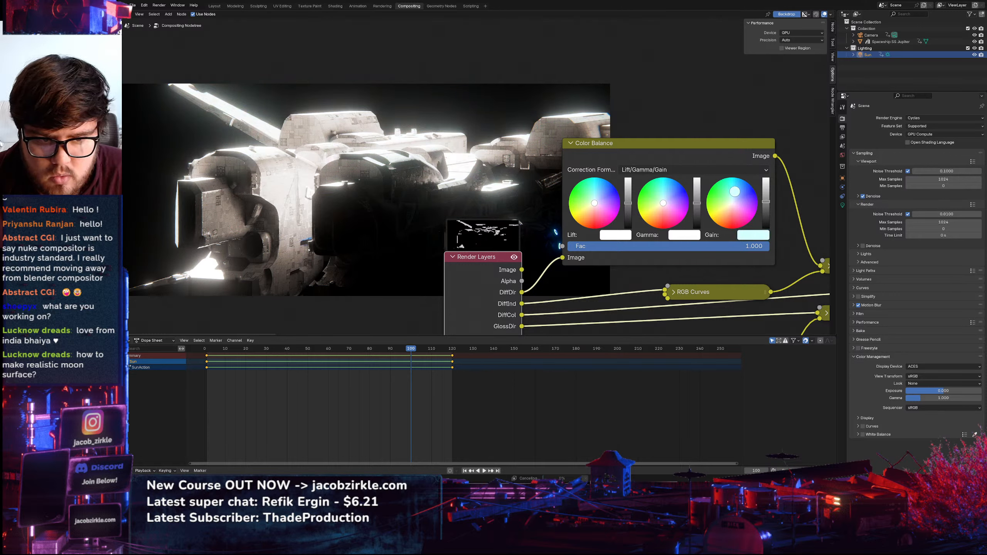
mouse_move(663, 202)
left_mouse_down()
mouse_move(680, 195)
mouse_move(671, 216)
left_mouse_up()
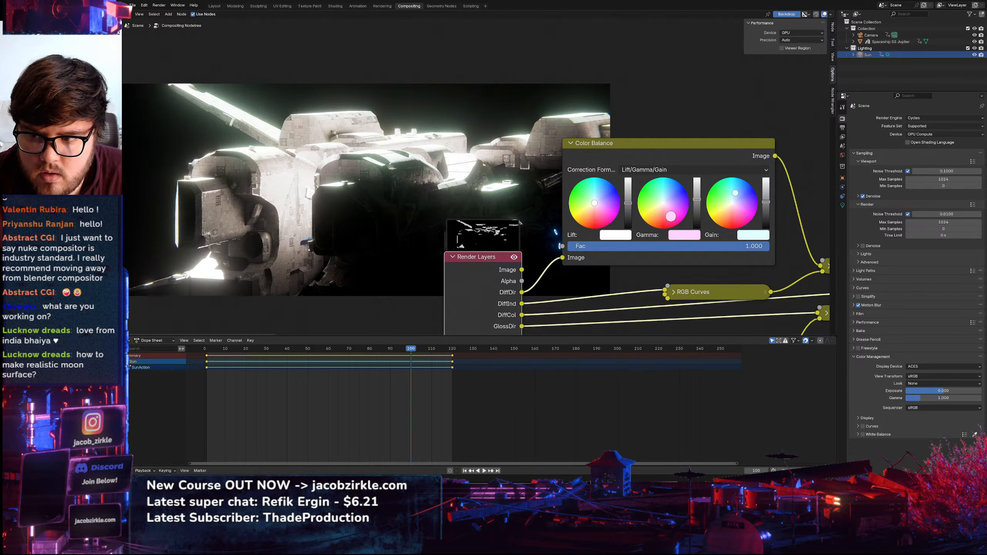
Reset the Gamma colour to neutral white with saturation 0, value 1 and hue 0.5
left_click(684, 234)
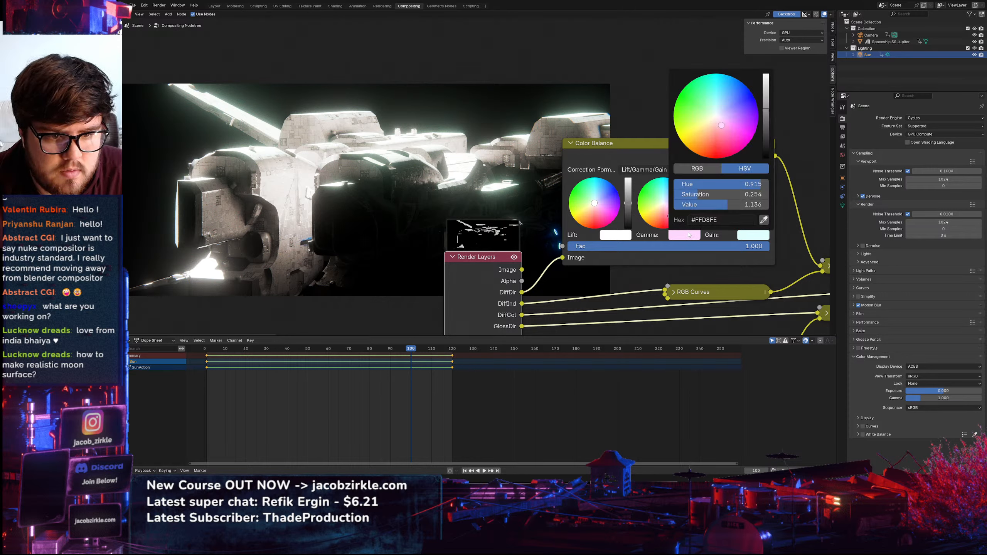
left_click(721, 196)
key("BackSpace")
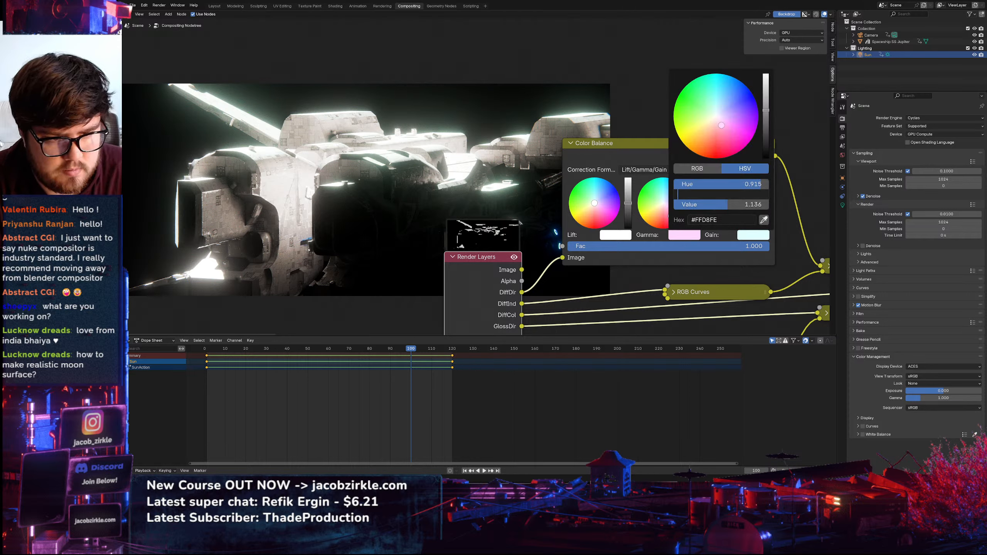
type("0")
key("Return")
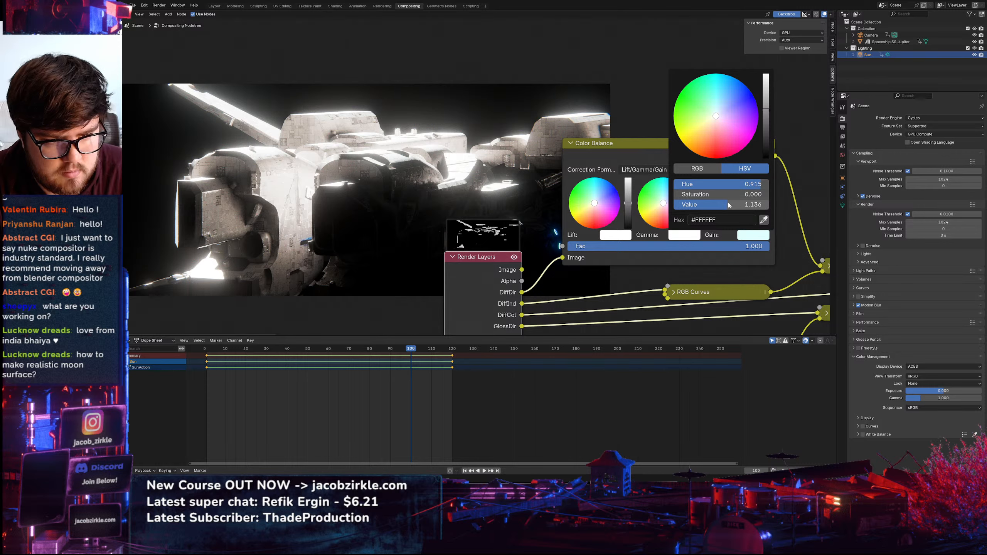
left_click(727, 204)
type("1")
key("Return")
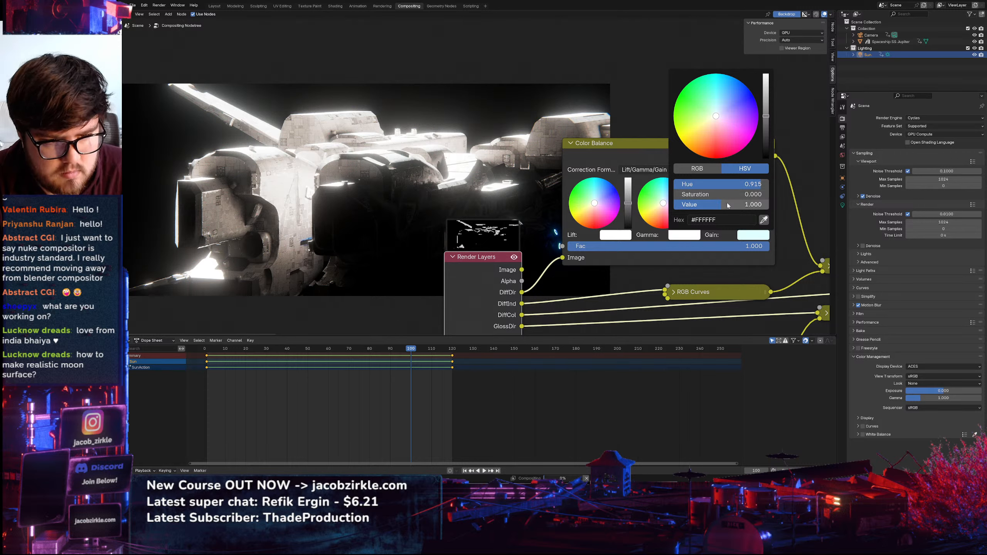
left_click_drag(736, 185, 695, 185)
left_click(720, 185)
type(".5")
key("Return")
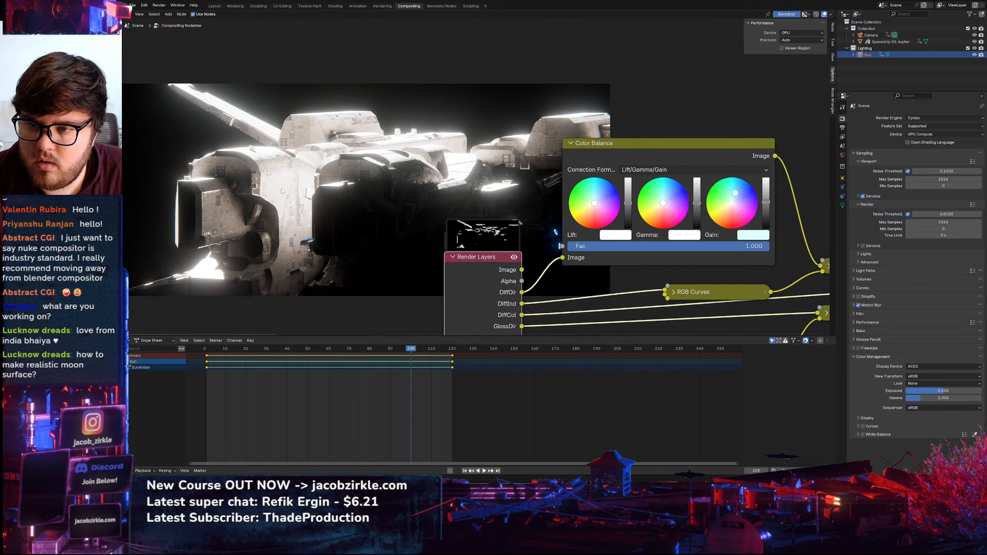
Compare the image with the DiffDir Color Balance node muted and unmuted, and preview the raw DiffDir pass
middle_click_drag(593, 274, 544, 274)
left_click(603, 149)
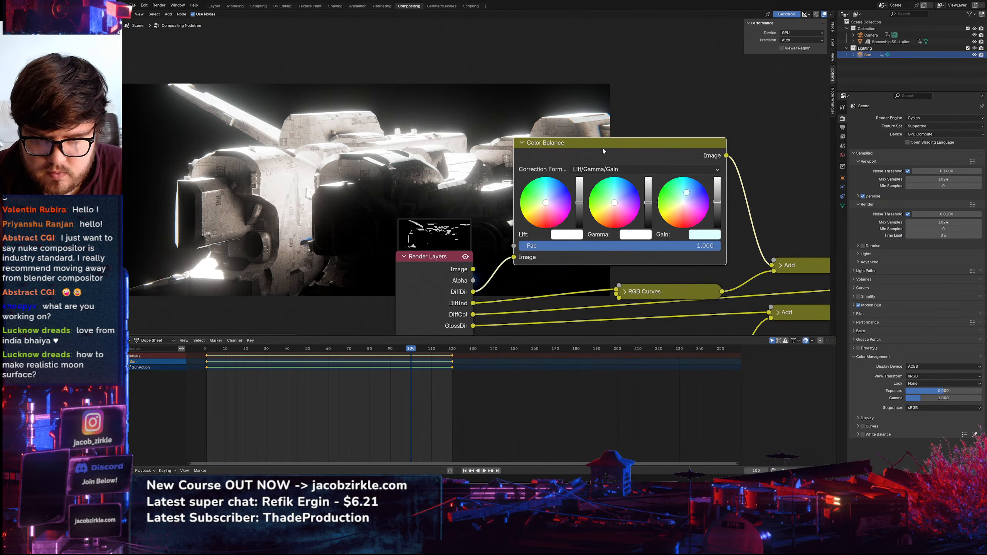
key("m")
key("m")
key("m")
key("m")
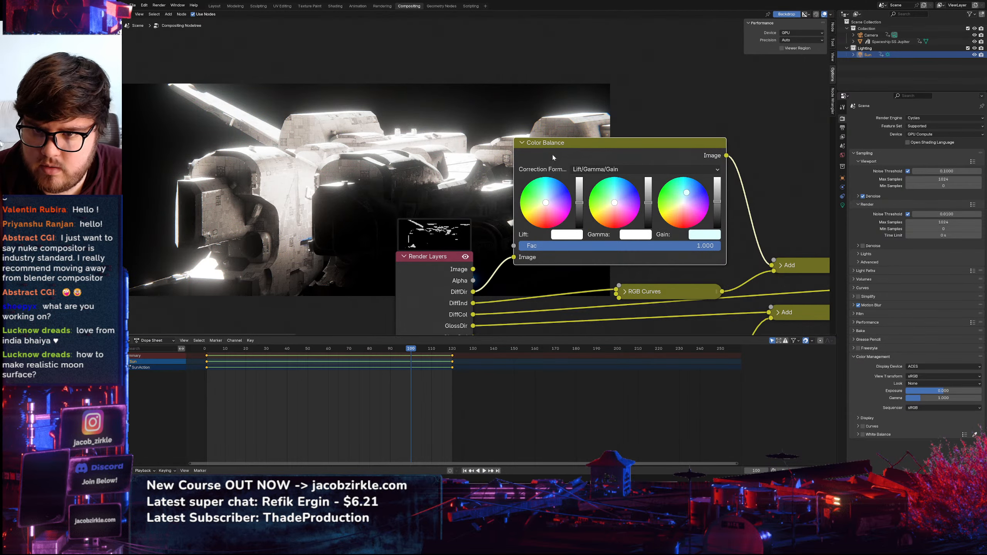
middle_click_drag(505, 158, 541, 172)
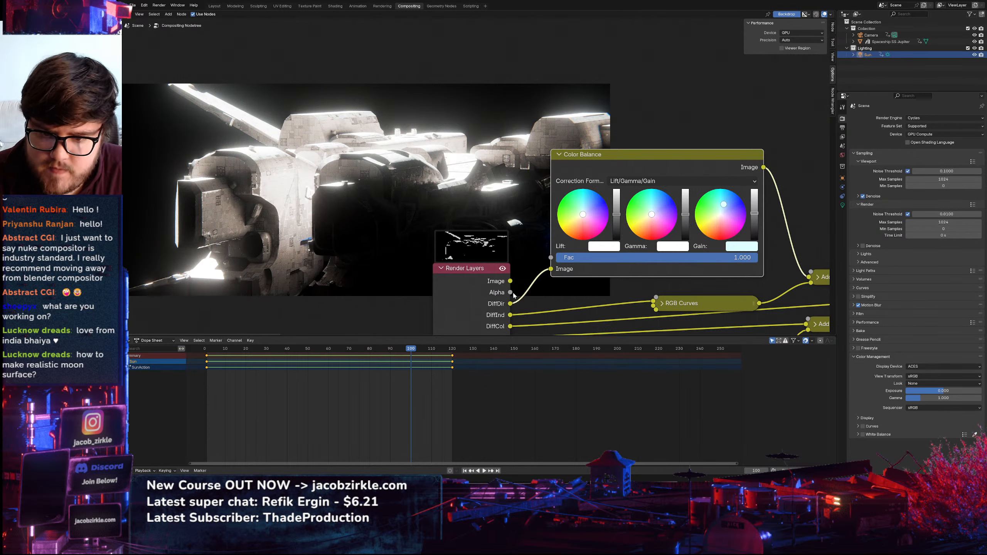
left_click(508, 305, "ctrl+shift")
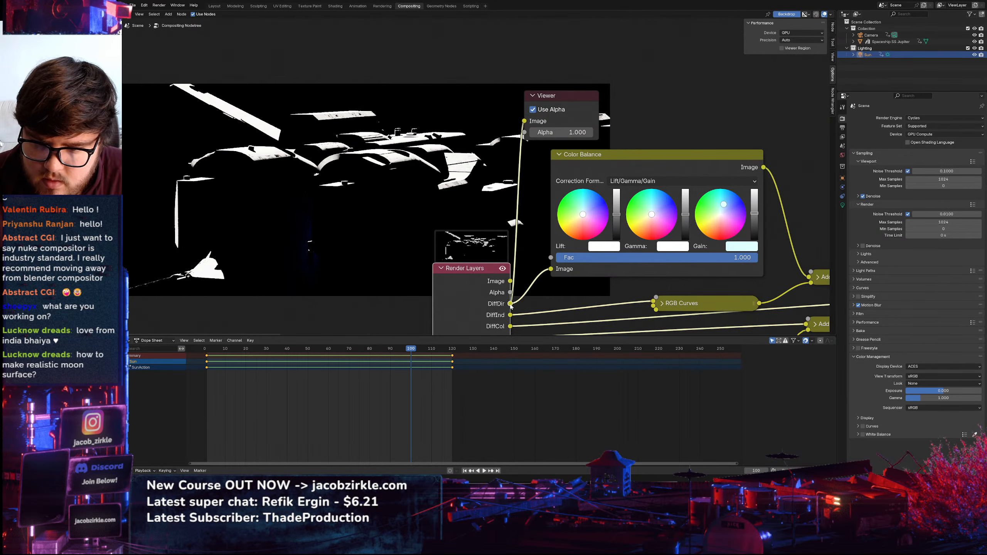
Preview the DiffDir Color Balance output and reset its Gain to neutral white with value 1
middle_click_drag(539, 265, 446, 245)
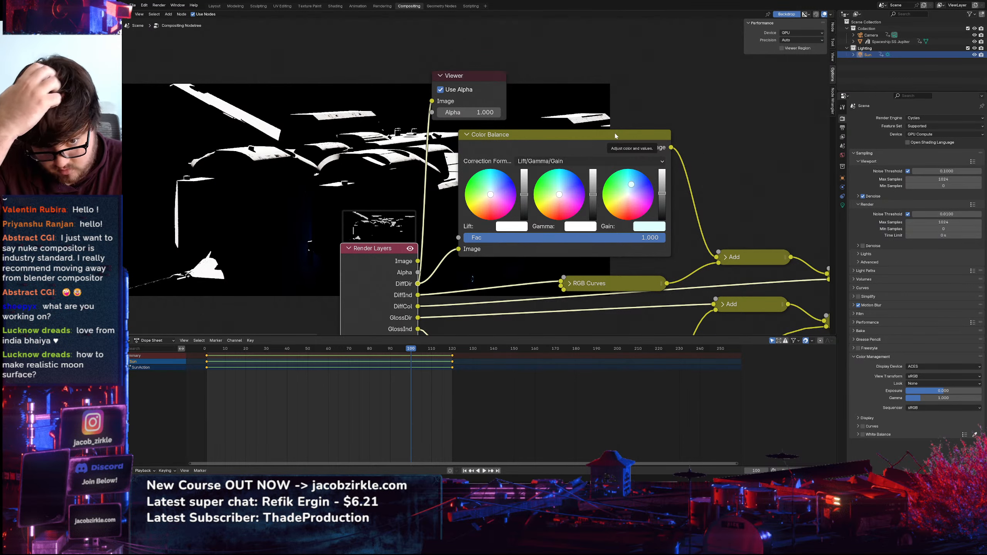
mouse_move(660, 191)
left_mouse_down()
mouse_move(661, 216)
mouse_move(662, 170)
mouse_move(661, 220)
mouse_move(662, 194)
left_mouse_up()
left_click(662, 216, "ctrl+shift")
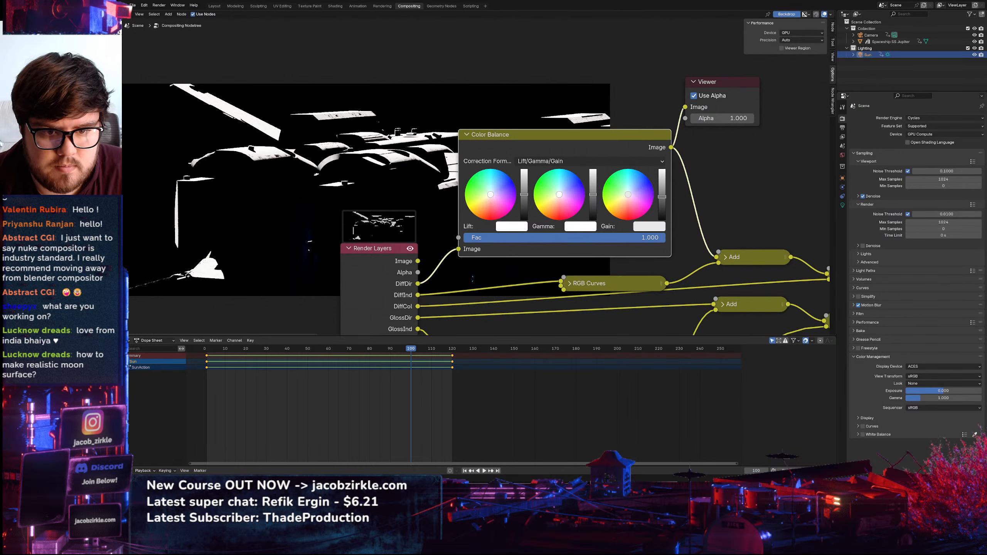
left_click(655, 223)
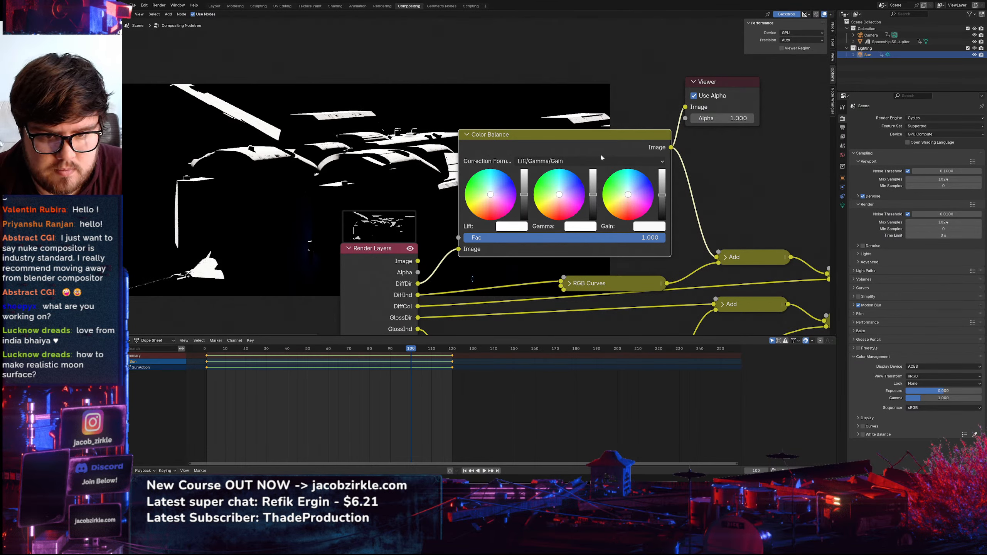
left_click_drag(661, 195, 661, 184)
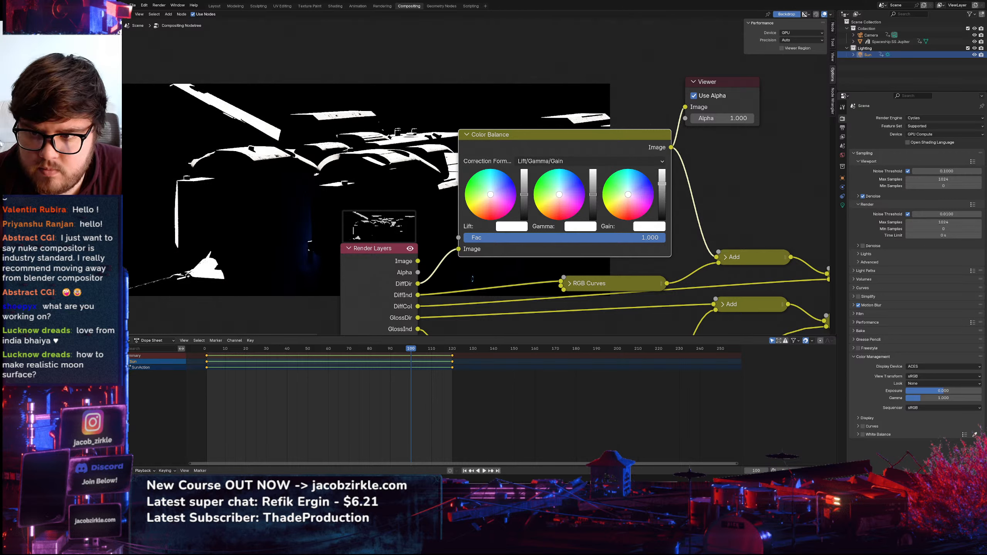
left_click(648, 227)
double_click(672, 198)
type("1")
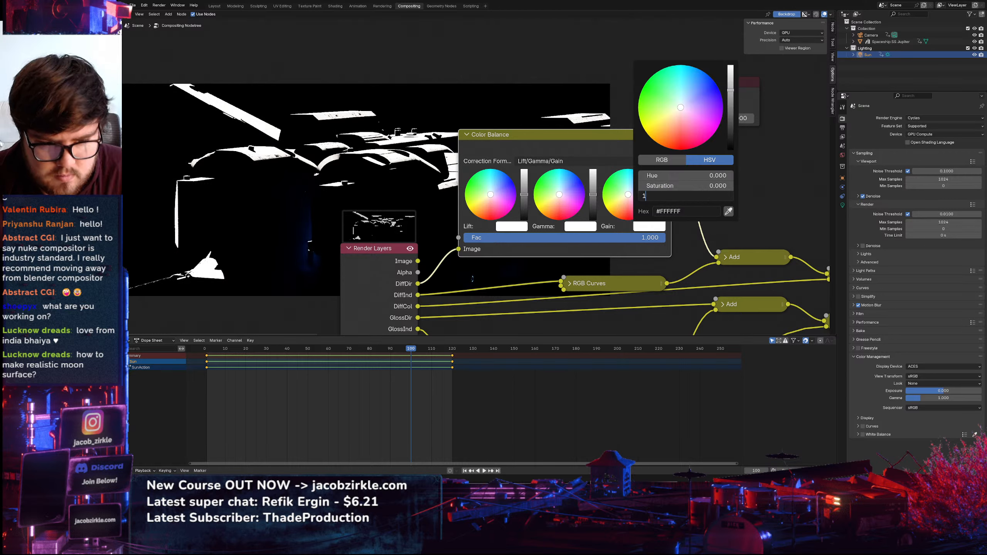
key("Return")
left_click(760, 196)
Duplicate the DiffDir Color Balance node, insert the copy between the original and the Add node, and reset it to defaults
scroll(761, 198, "down", 6)
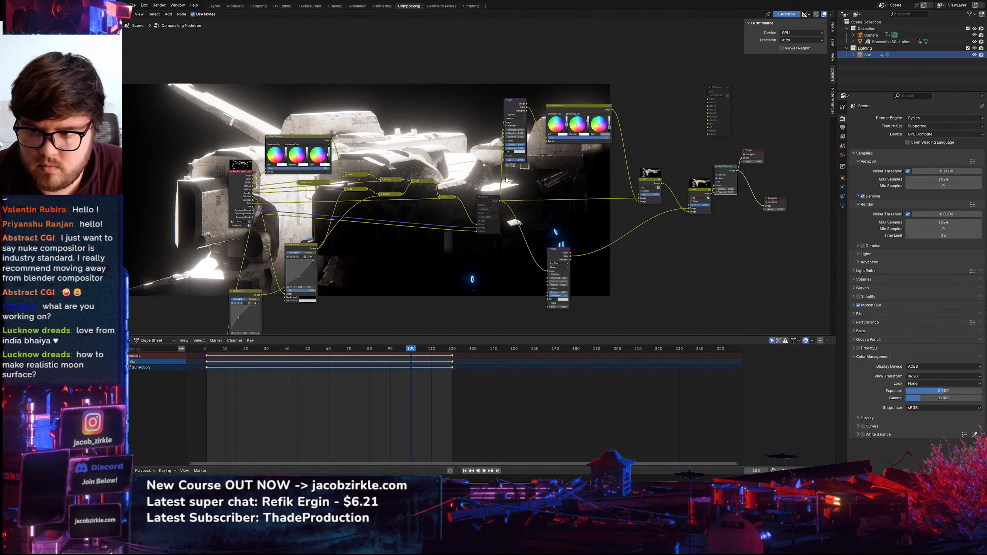
middle_click_drag(348, 189, 498, 226)
left_click_drag(417, 238, 395, 231)
left_click(450, 210)
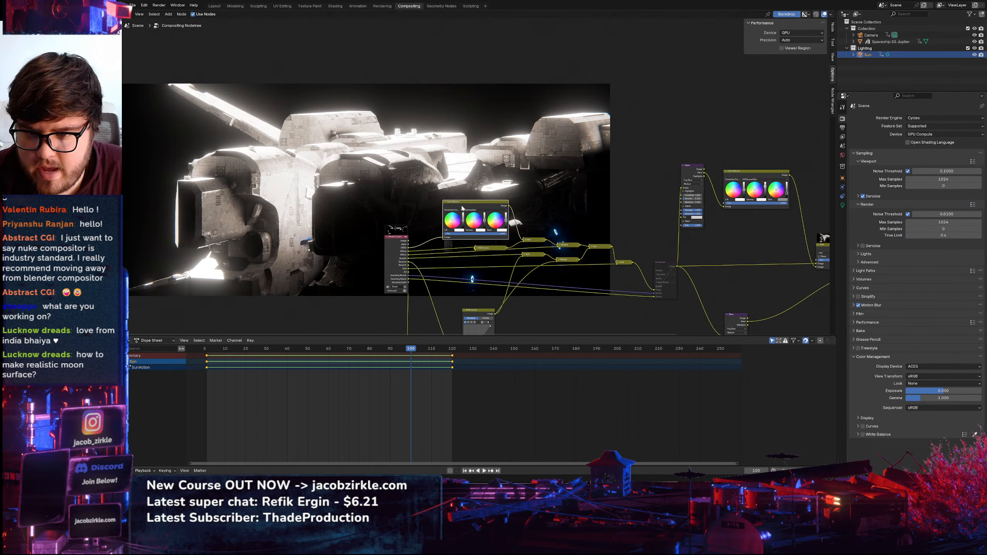
key("shift+d")
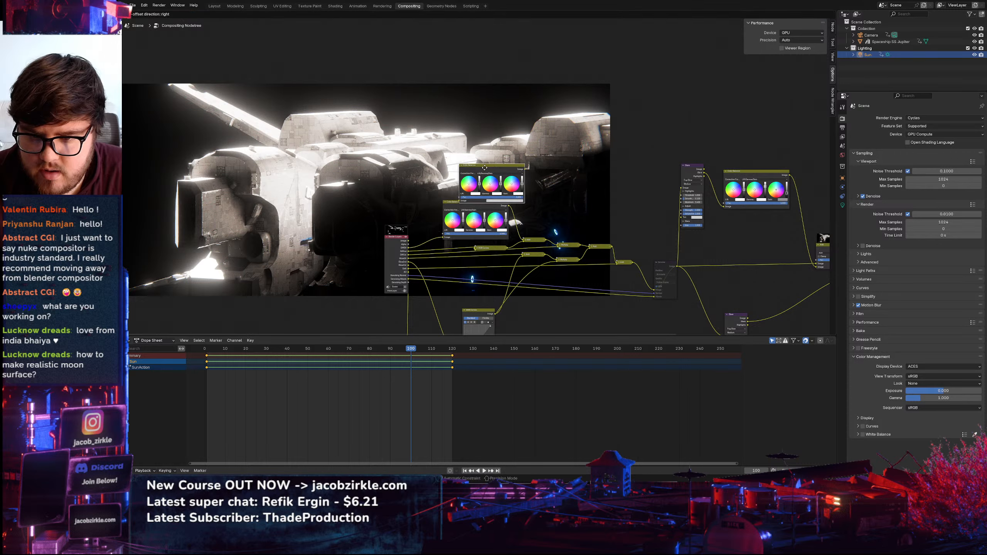
left_click(538, 167)
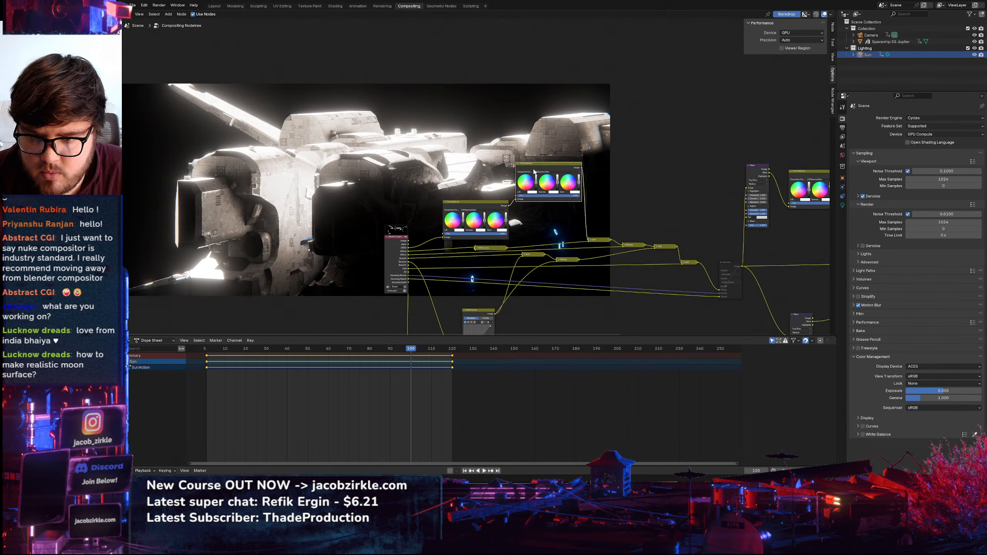
middle_click_drag(479, 184, 487, 193)
key("BackSpace")
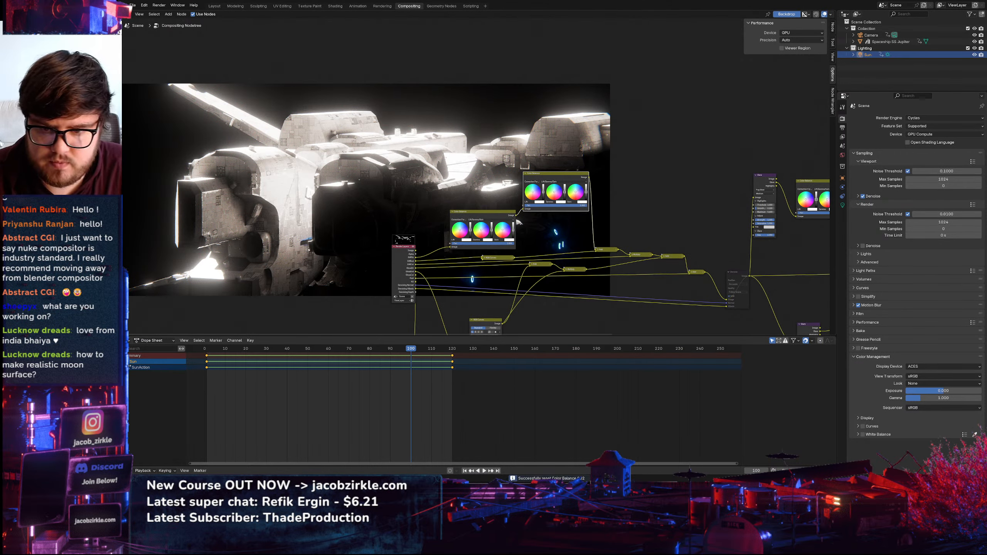
Add a Mask node beside the duplicated Color Balance node and save the file
key("shift+a")
type("mask")
key("Return")
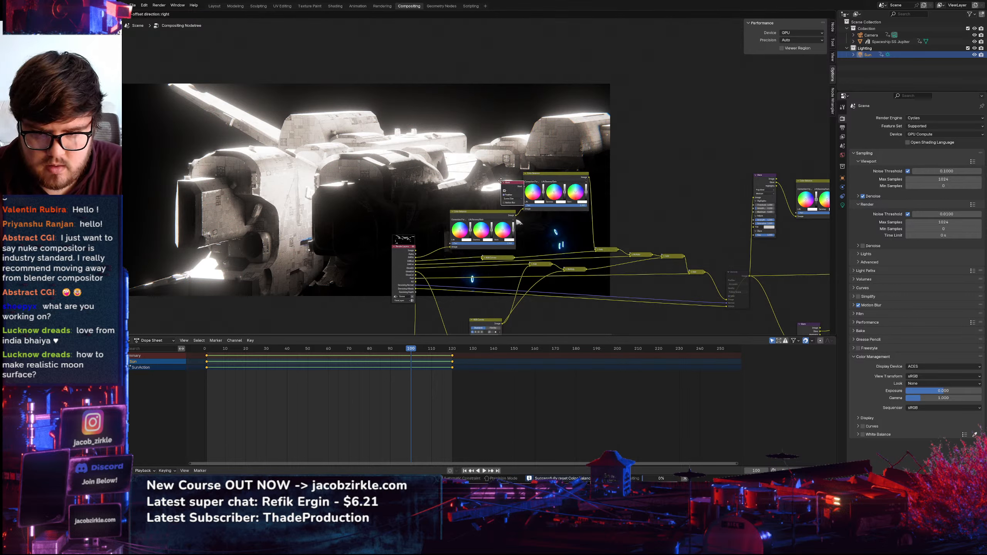
left_click(486, 182)
scroll(486, 182, "up", 4)
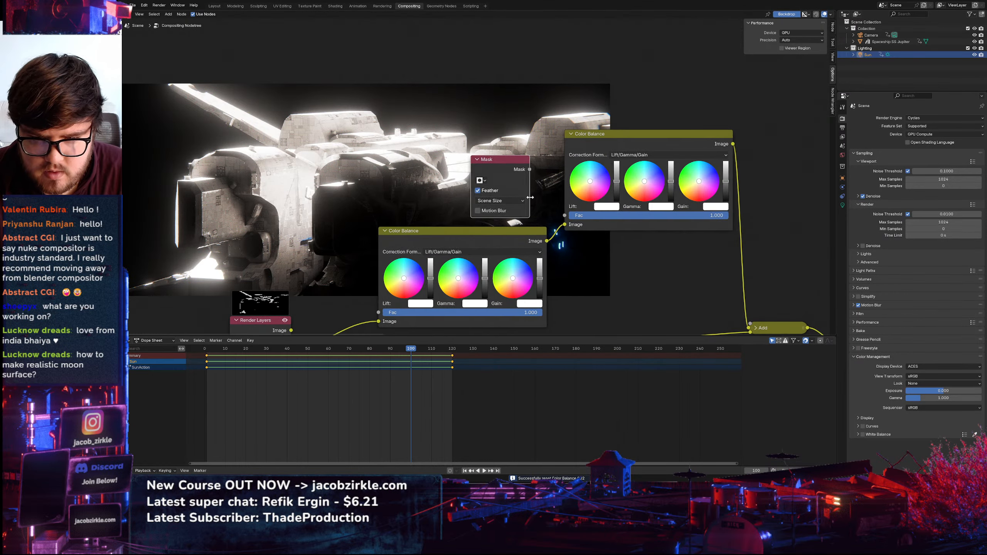
left_click(467, 180)
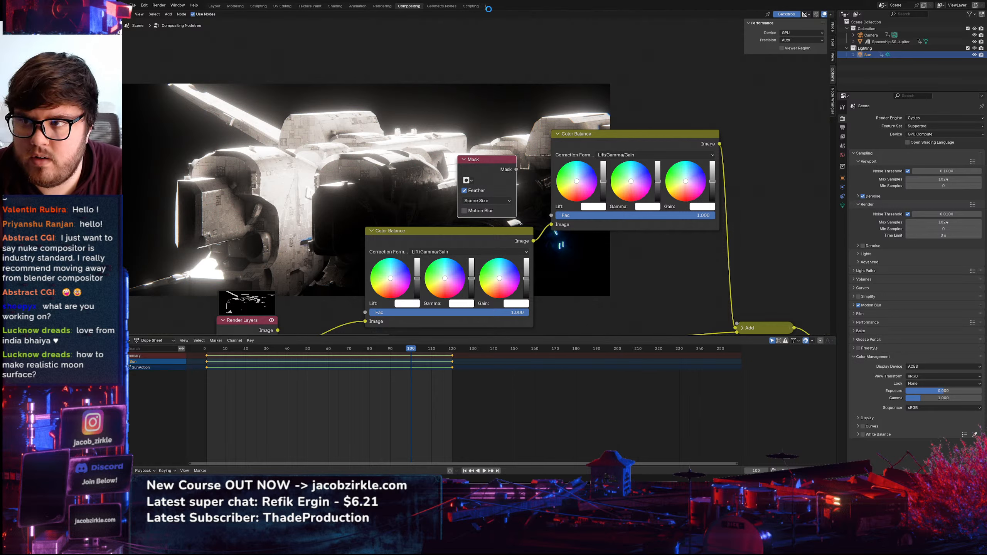
key("ctrl+s")
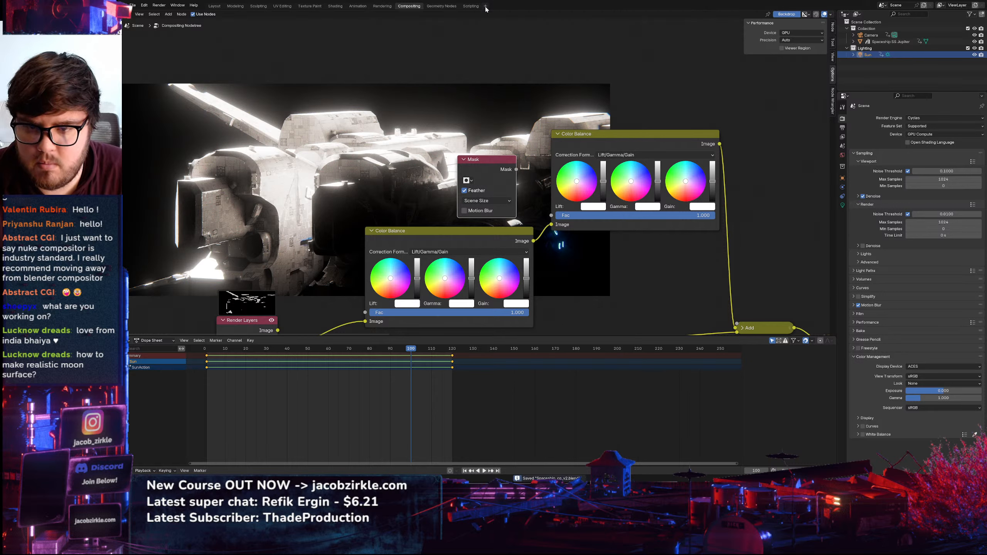
Add the VFX Masking workspace and widen its node editor
left_click(486, 7)
mouse_move(451, 38)
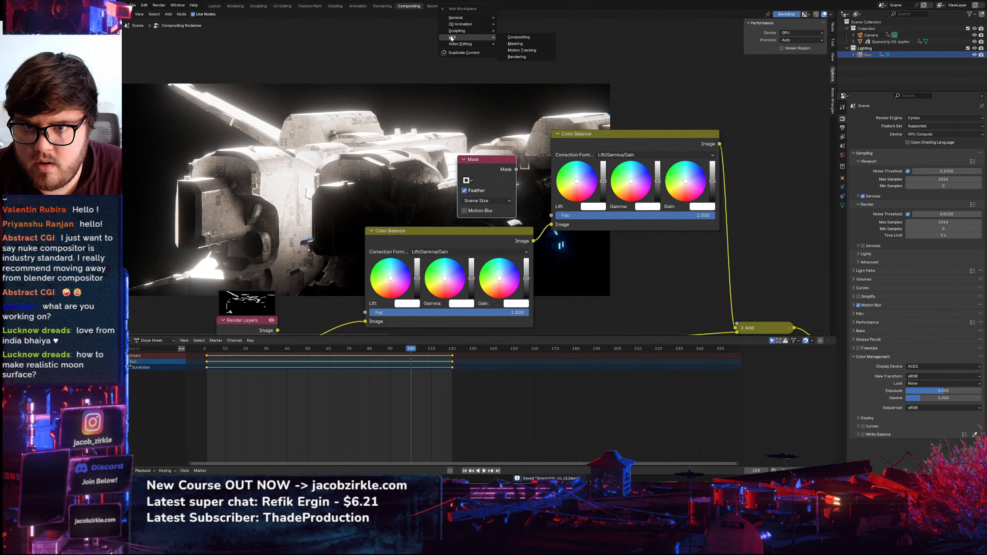
left_click(515, 43)
left_click(454, 183)
left_click(454, 186)
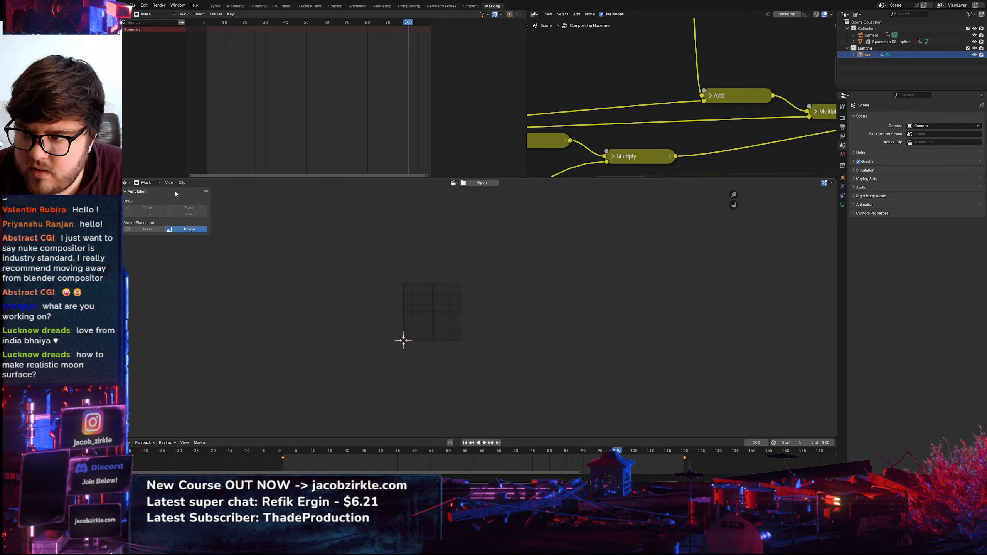
left_click(155, 230)
left_click(187, 229)
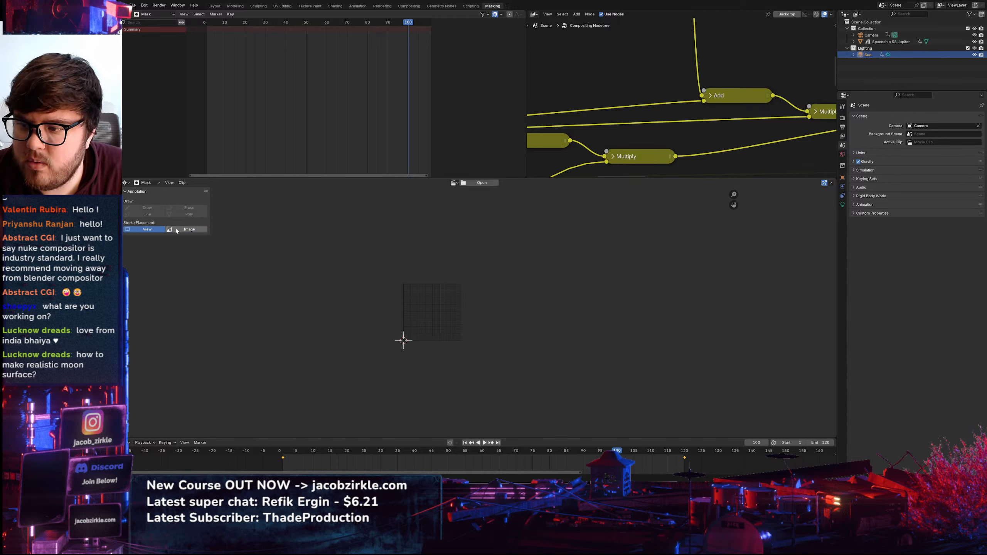
left_click(453, 183)
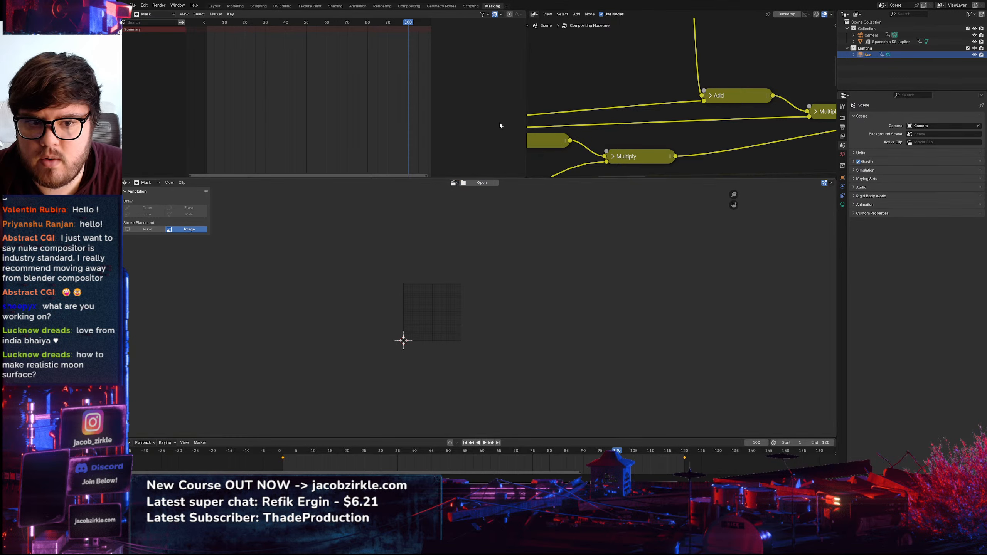
left_click_drag(527, 79, 464, 80)
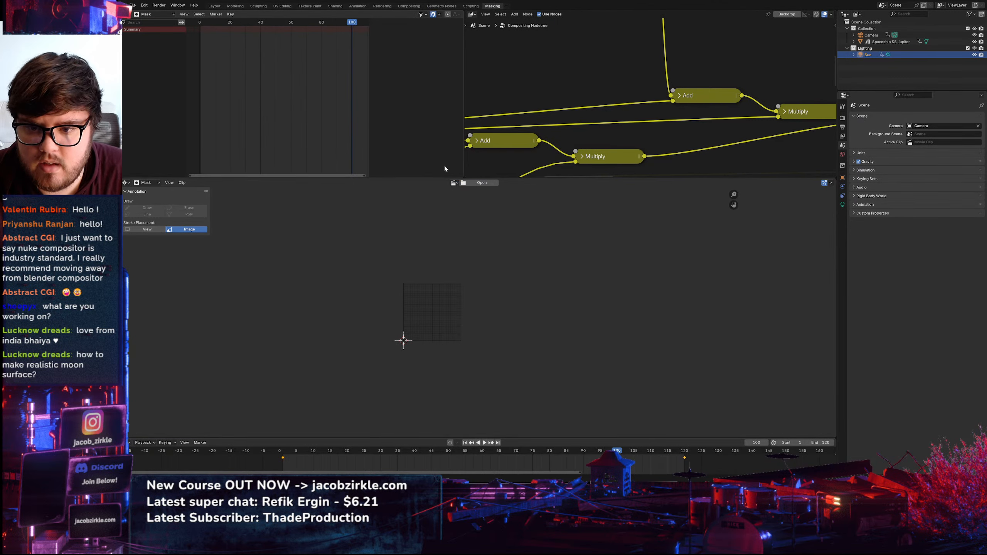
left_click(453, 184)
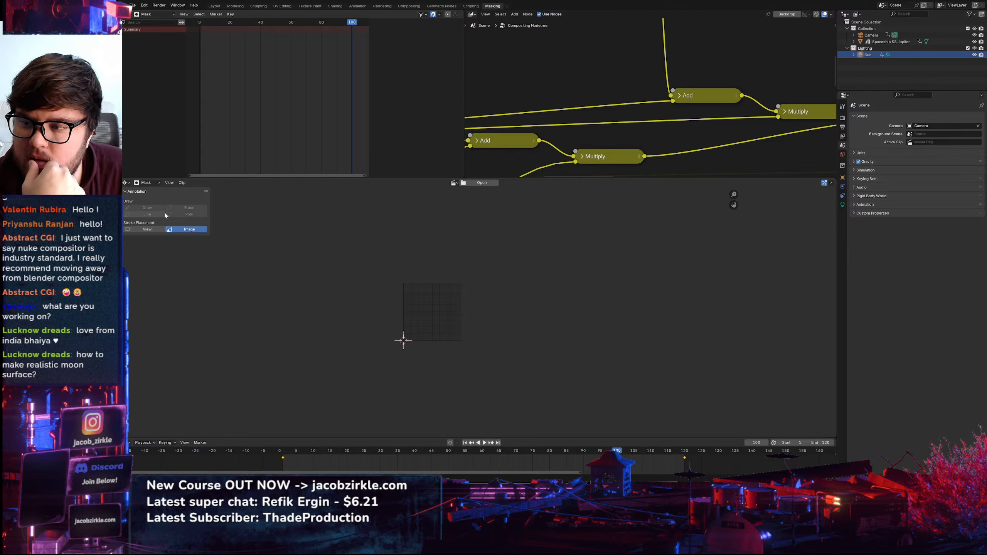
Start opening a clip in the mask editor and browse to the CG v1 folder inside the project's Renders folder
left_click(168, 182)
mouse_move(182, 184)
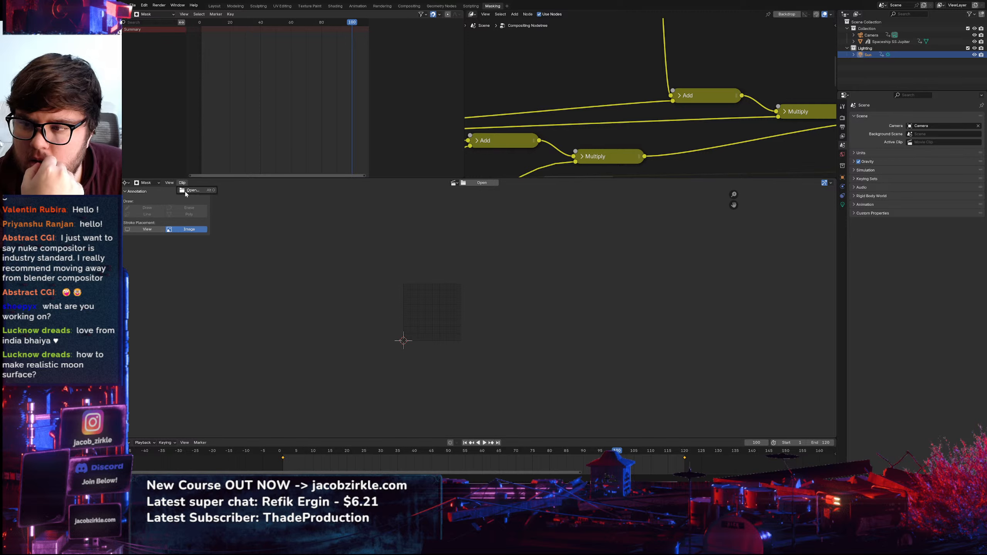
left_click(186, 194)
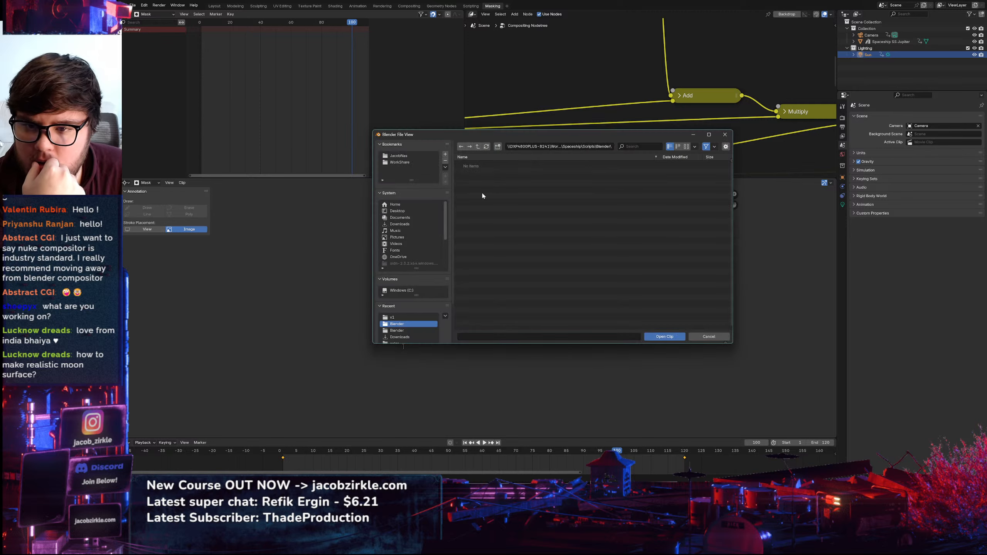
left_click(478, 147)
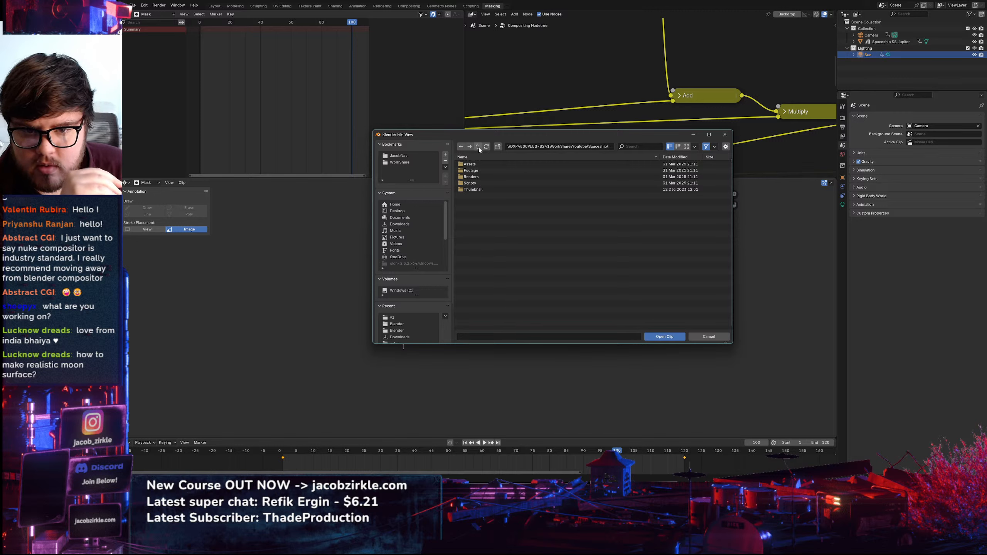
left_click(478, 146)
double_click(478, 190)
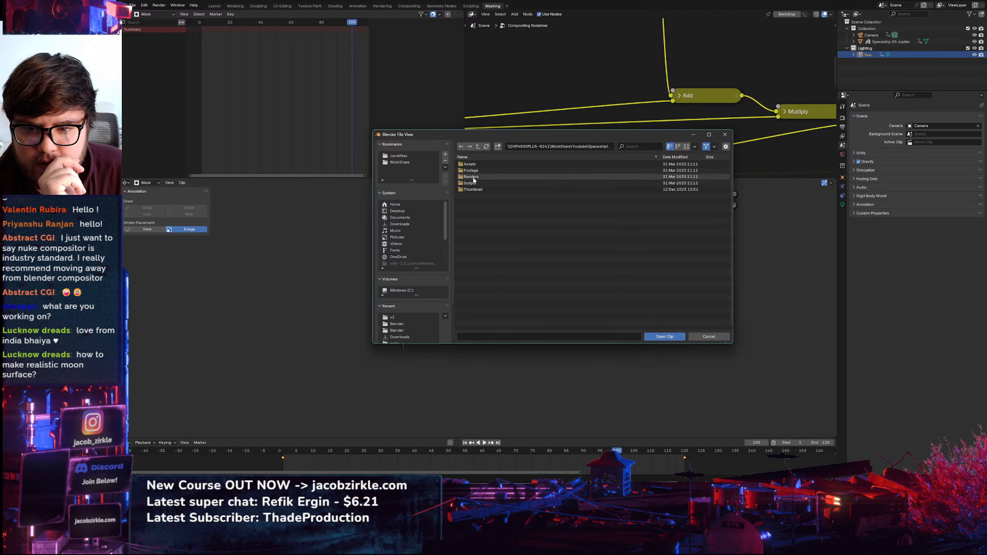
double_click(472, 176)
double_click(471, 165)
double_click(470, 165)
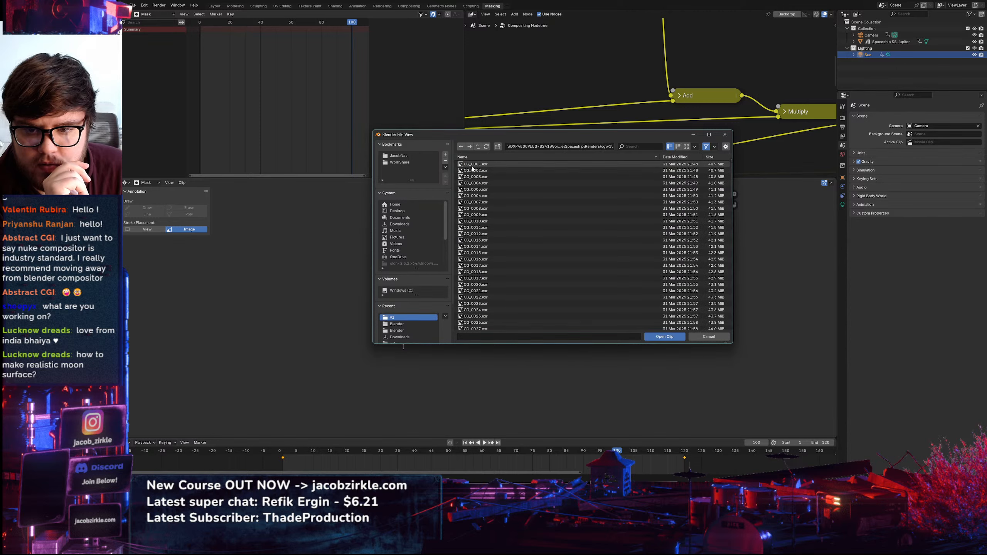
Try loading the rendered CG EXR frames as the mask editor's clip and unlink the clip
left_click(471, 167)
scroll(508, 294, "down", 5)
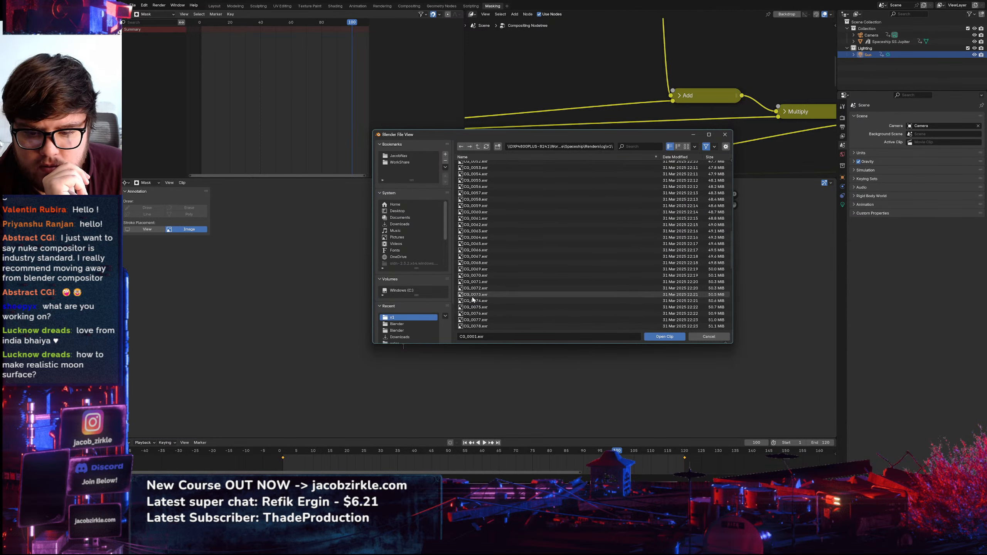
left_click(659, 337)
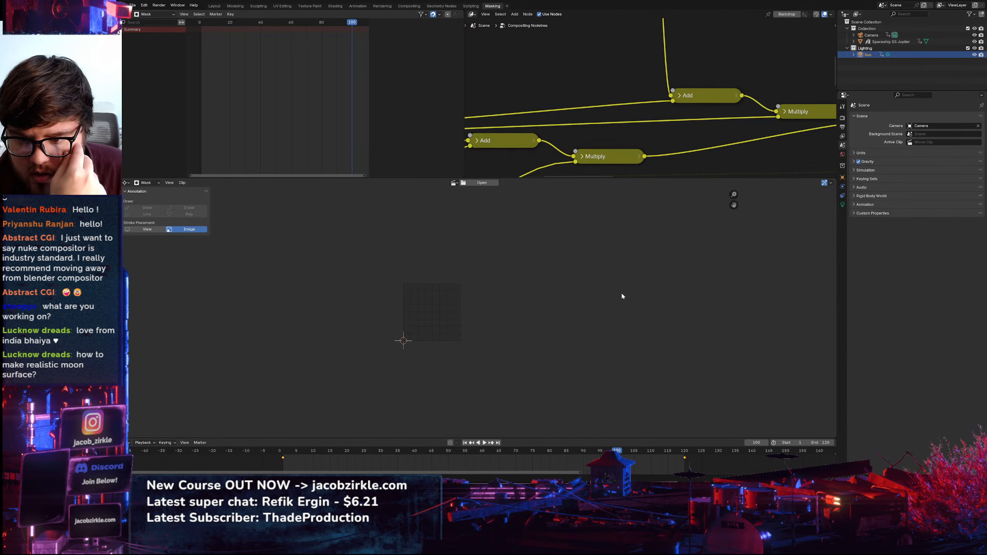
scroll(473, 242, "down", 10)
scroll(465, 255, "up", 4)
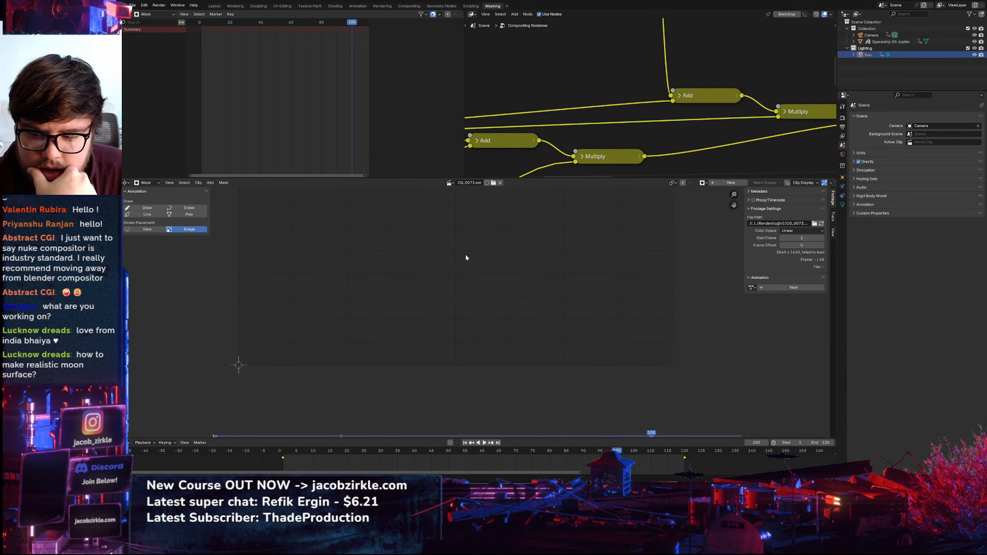
left_click(500, 183)
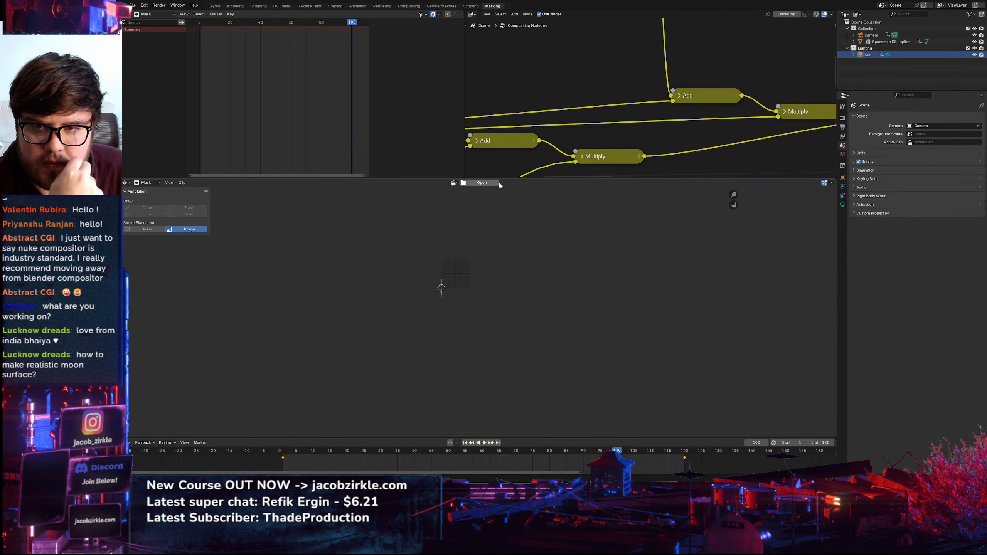
Inspect the ship in the Layout workspace and return to the Compositing workspace
left_click(214, 6)
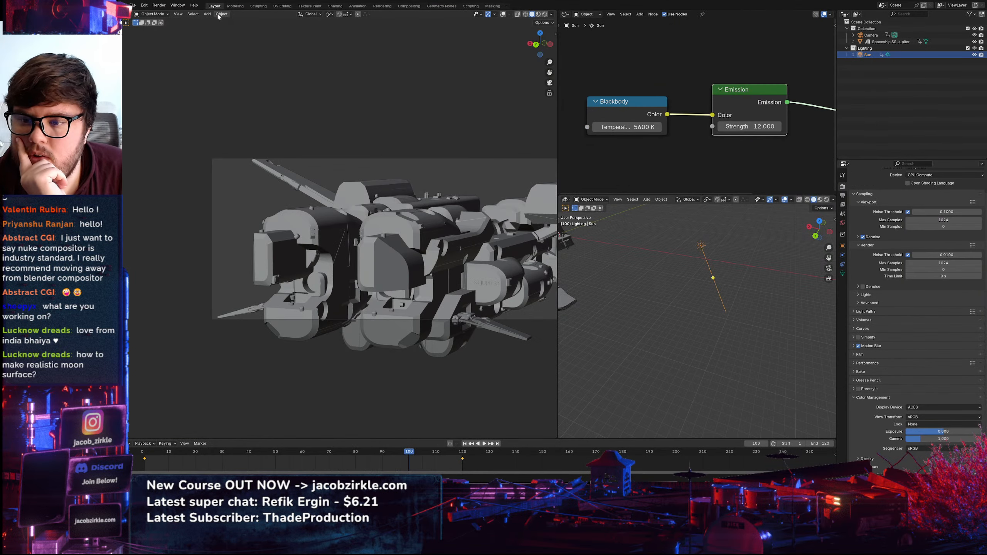
middle_click_drag(448, 264, 427, 264, "shift")
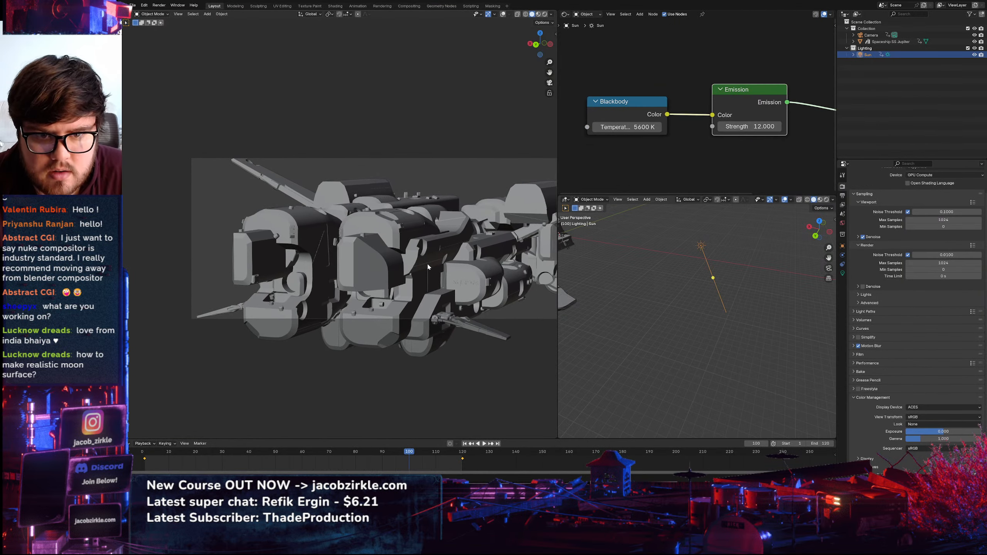
left_click(409, 5)
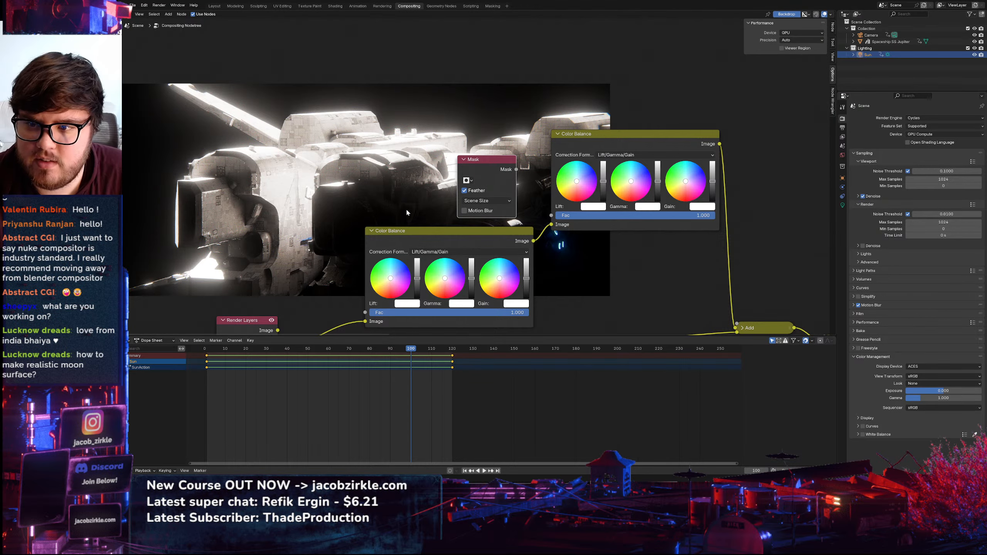
Preview the last Add node before Denoise and remove the second Color Balance from the direct diffuse chain, keeping its links connected
key("alt+v")
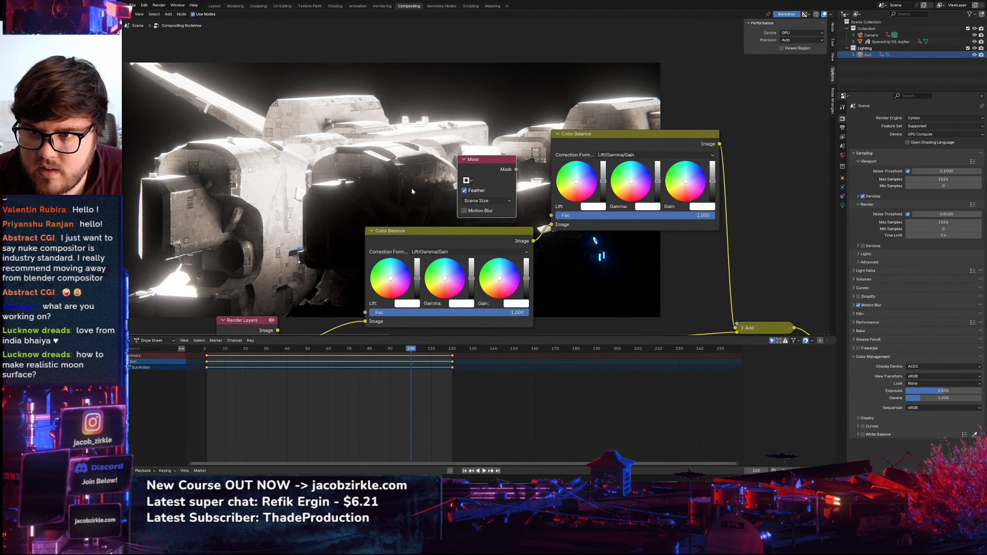
middle_click_drag(742, 288, 286, 252)
middle_click_drag(555, 274, 337, 205)
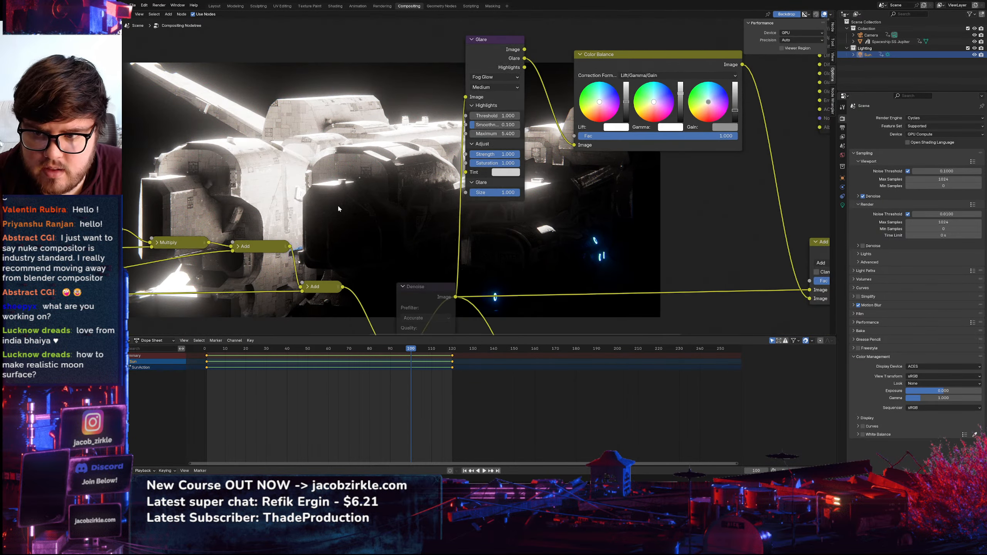
middle_click_drag(764, 245, 262, 193)
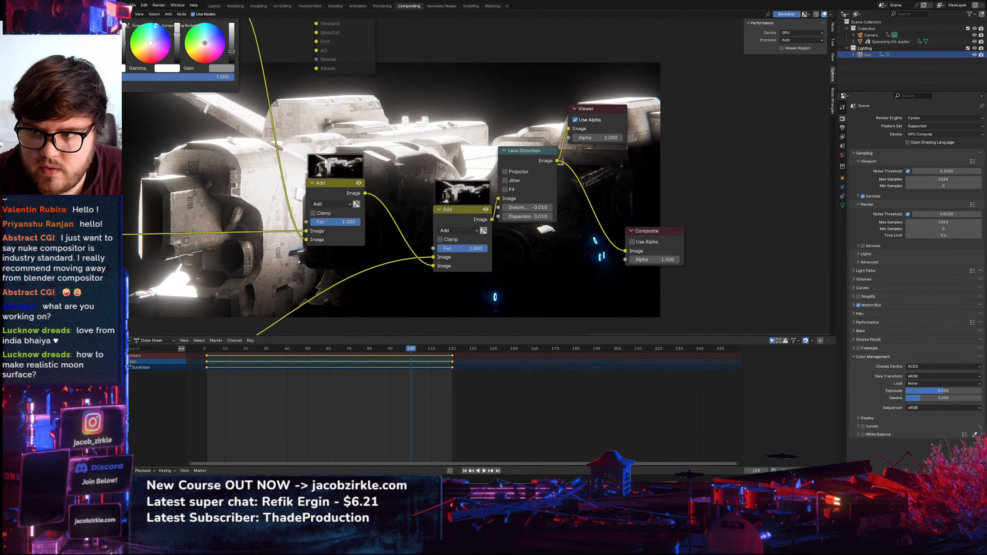
middle_click_drag(327, 164, 716, 220)
middle_click_drag(300, 210, 641, 173)
scroll(544, 194, "down", 4)
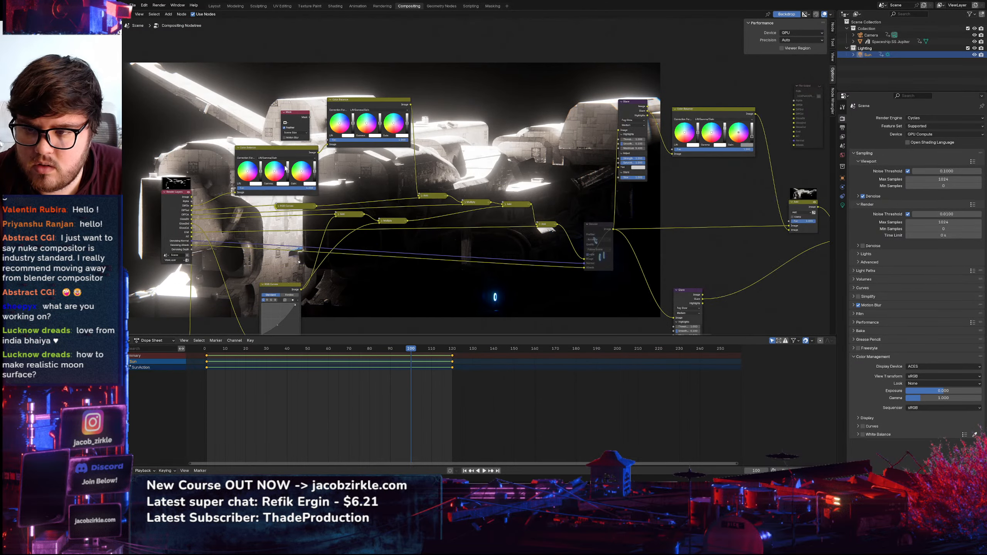
left_click(539, 224, "ctrl+shift")
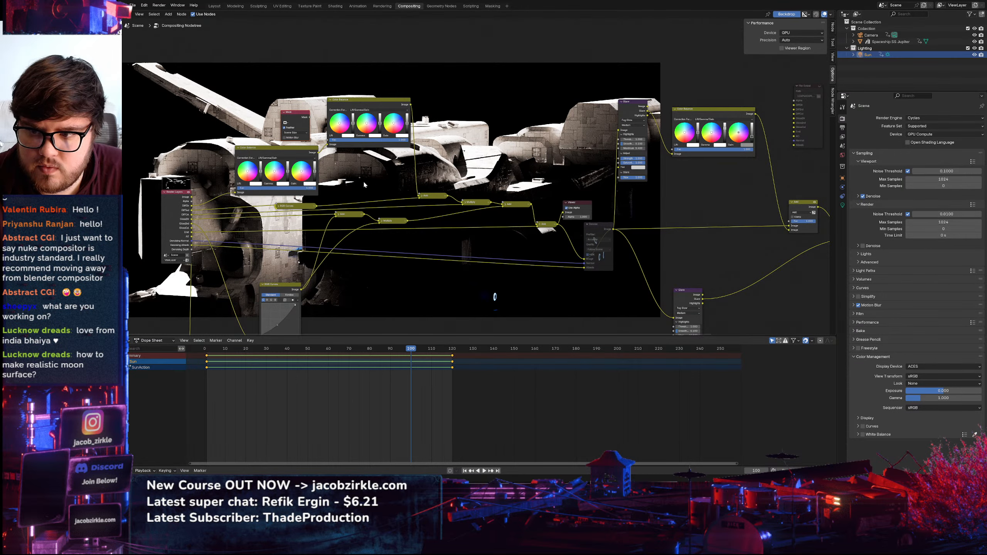
left_click(364, 107)
key("ctrl+x")
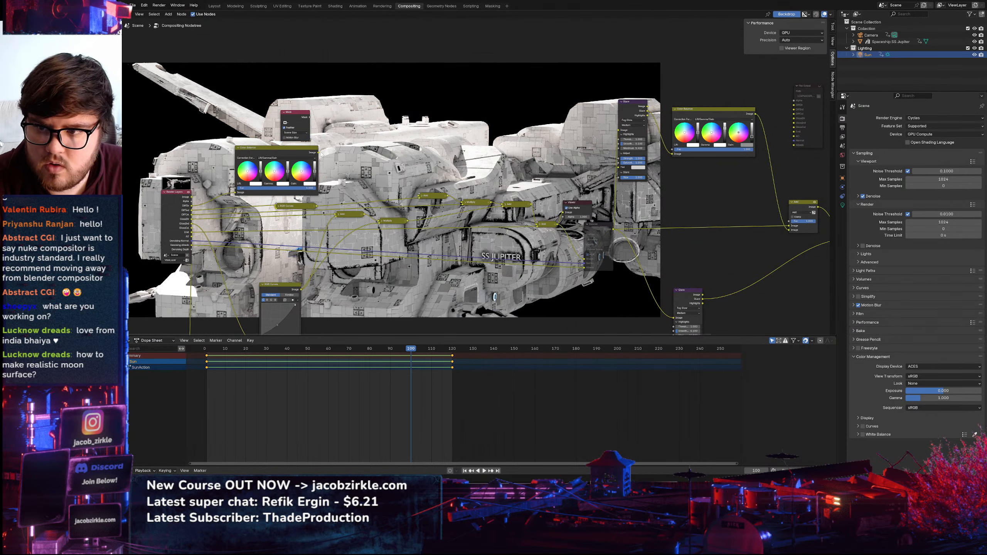
Preview the Lens Distortion output as the compositor backdrop
scroll(612, 206, "down", 2)
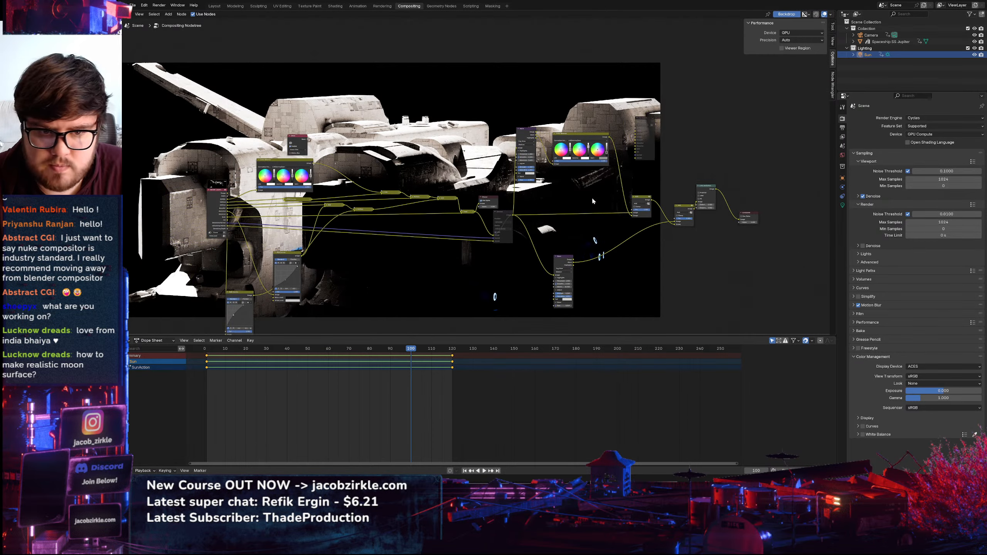
left_click(711, 188, "ctrl+shift")
middle_click_drag(320, 183, 470, 198)
scroll(470, 198, "up", 3)
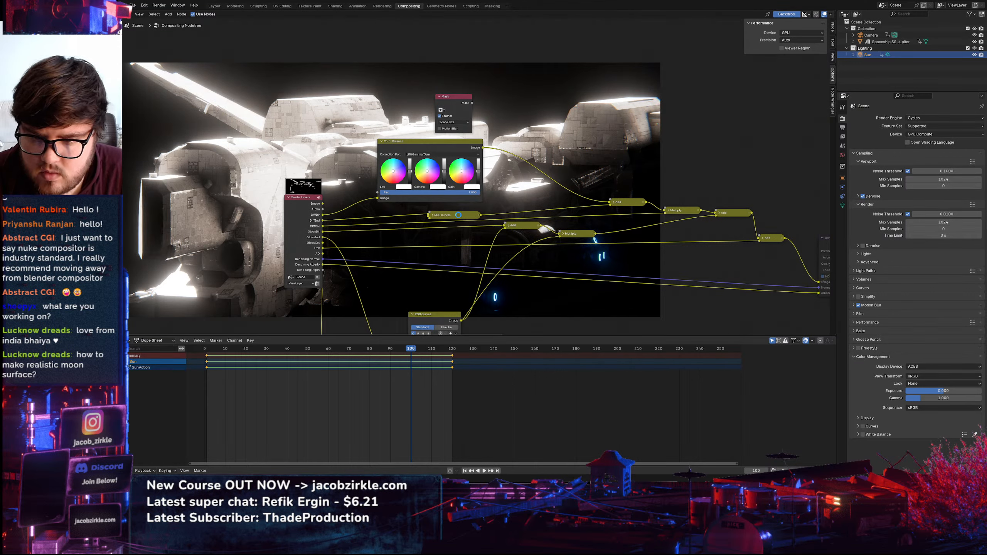
Toggle muting of the collapsed RGB Curves node on the indirect diffuse pass to compare its effect
left_click(457, 215)
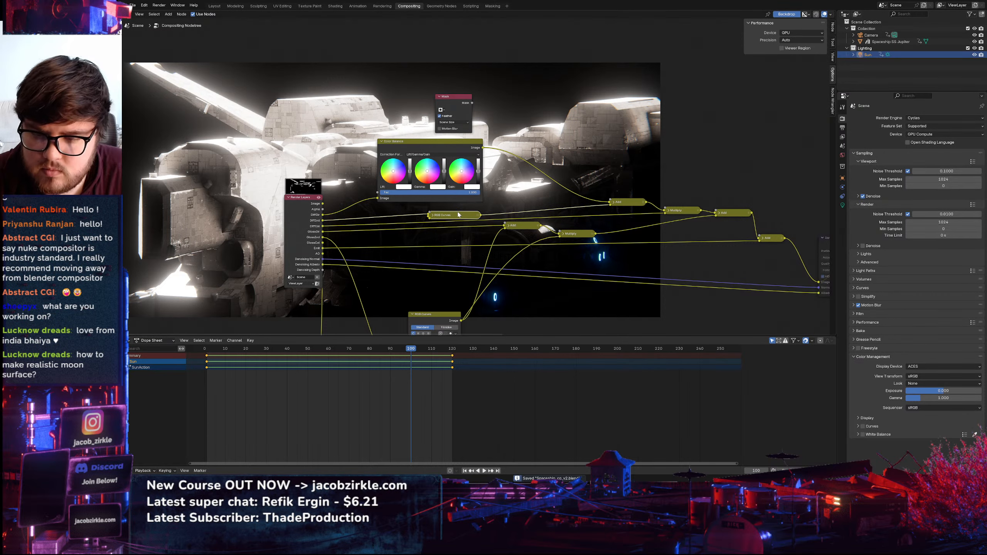
key("m")
key("m")
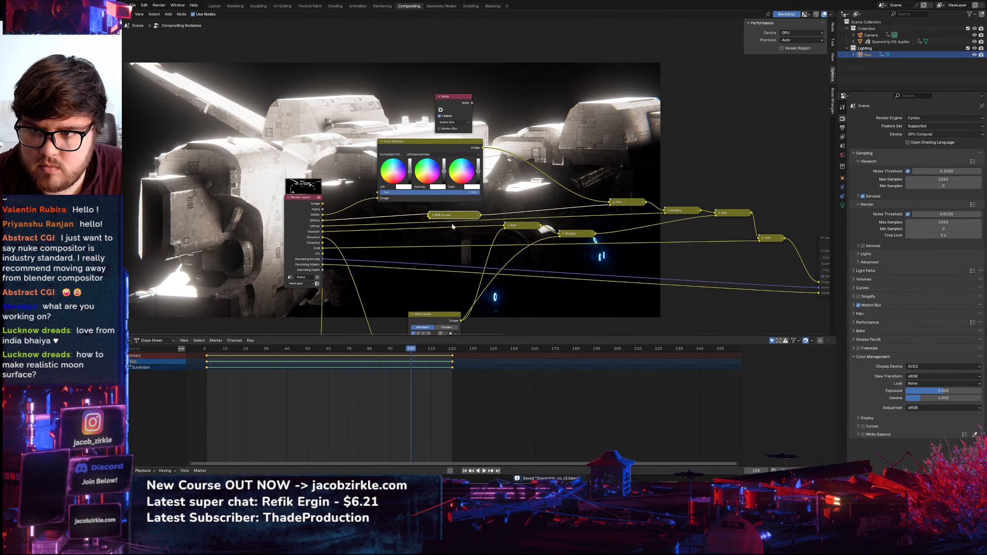
key("m")
key("m")
left_click(518, 227)
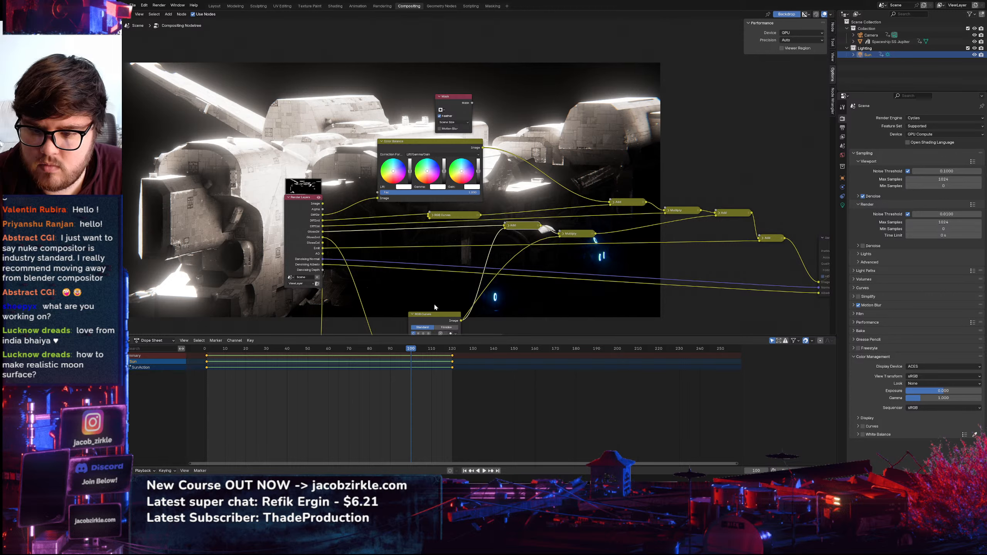
Duplicate the direct diffuse Color Balance node and place the copy in free space above the node chain
left_click(433, 147)
key("shift+d")
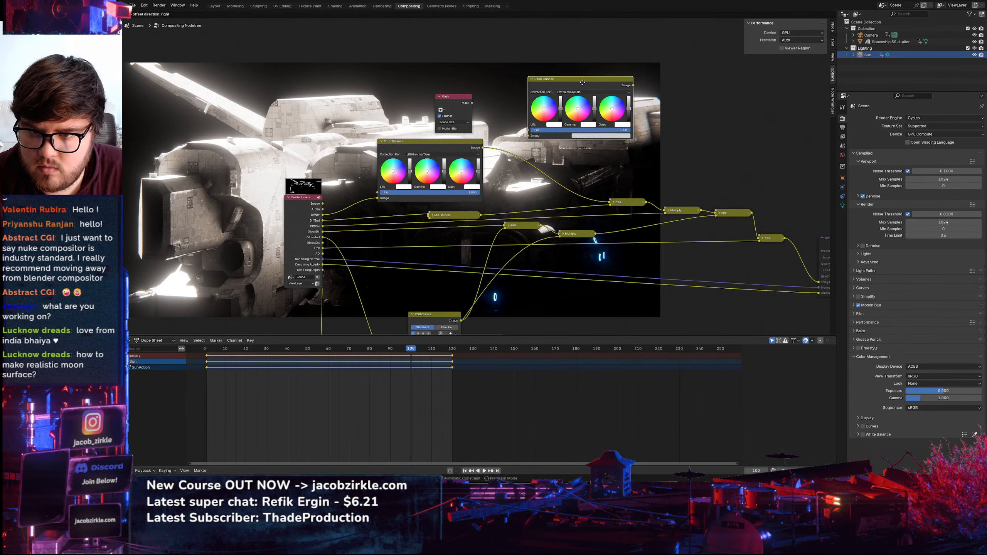
left_click(583, 85)
Preview the diffuse and glossy render passes in turn, ending on the direct glossy pass
left_click(328, 216, "ctrl+shift")
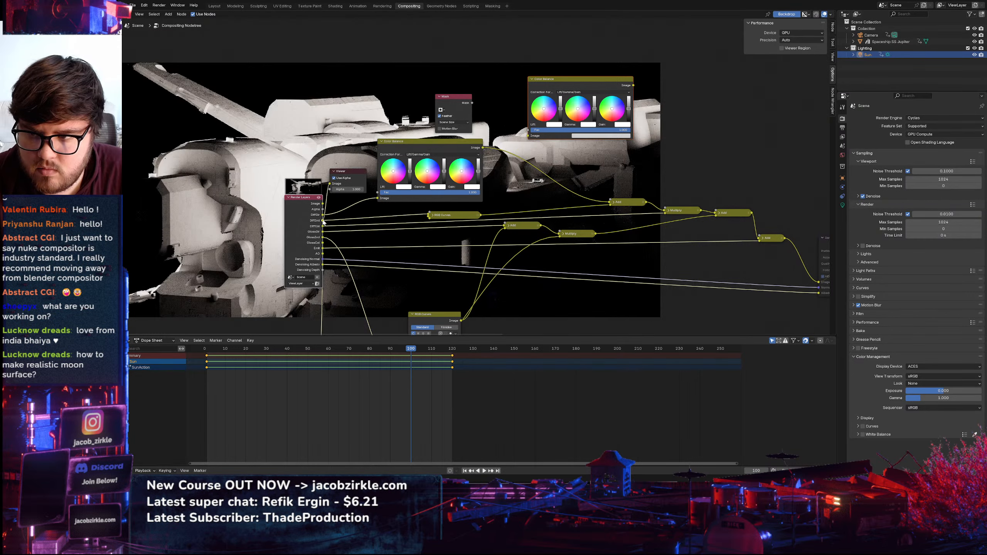
left_click(322, 227, "ctrl+shift")
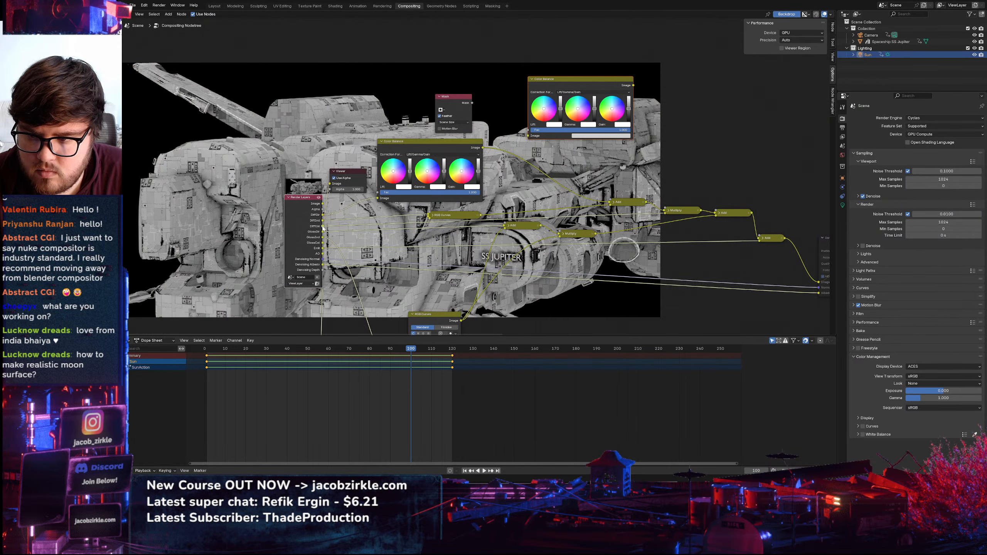
left_click(323, 232, "ctrl+shift")
left_click(323, 238, "ctrl+shift")
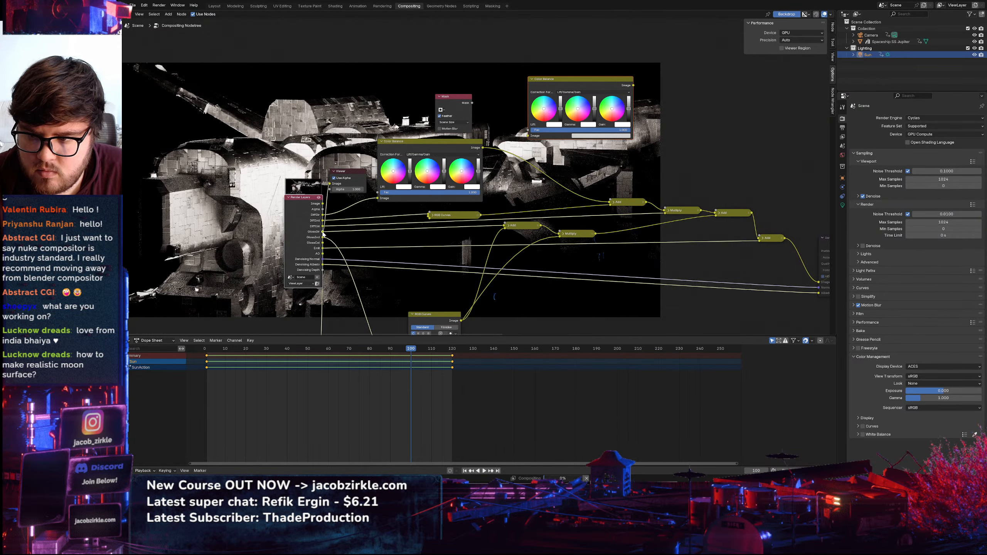
left_click(323, 232, "ctrl+shift")
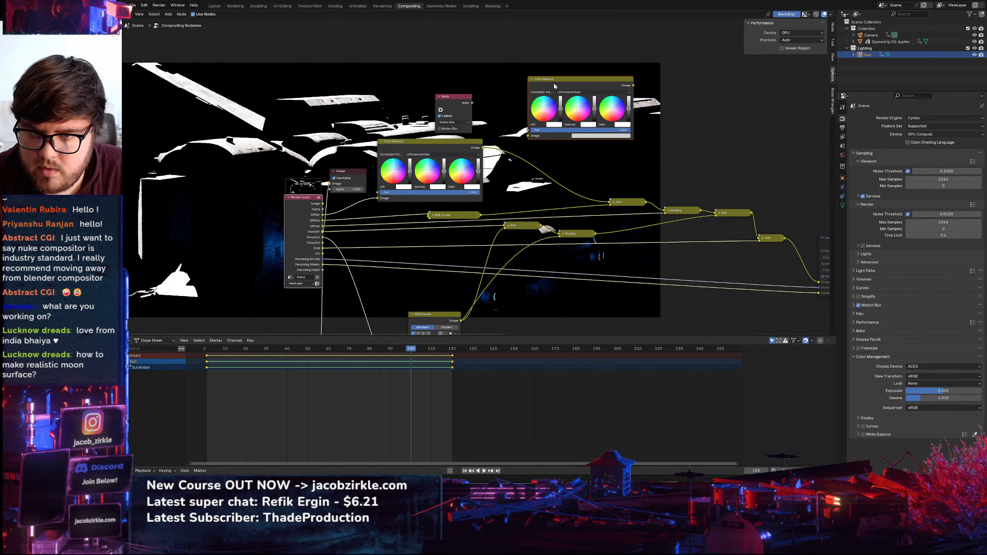
left_click_drag(554, 84, 500, 140)
key("ctrl+z")
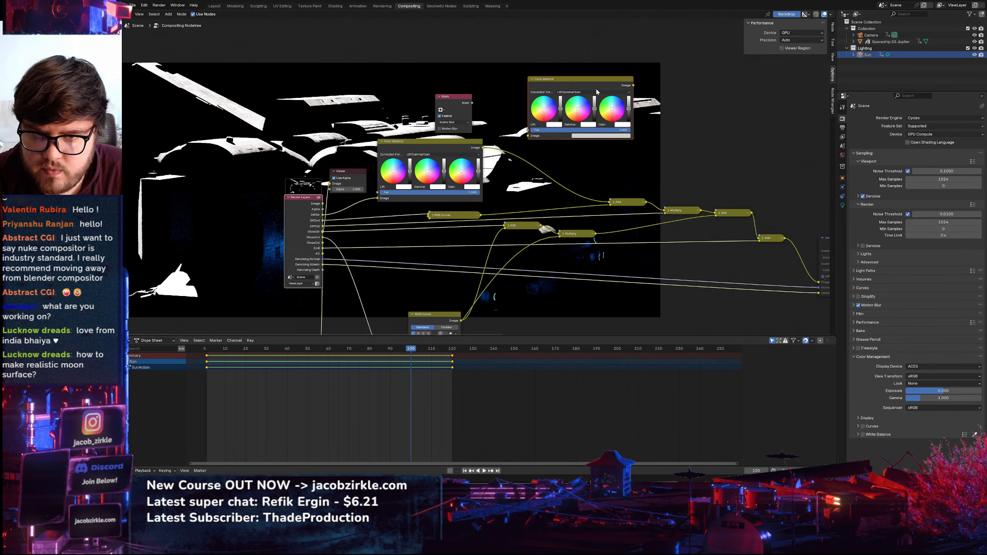
left_click_drag(596, 89, 575, 130)
key("ctrl+z")
left_click(733, 113)
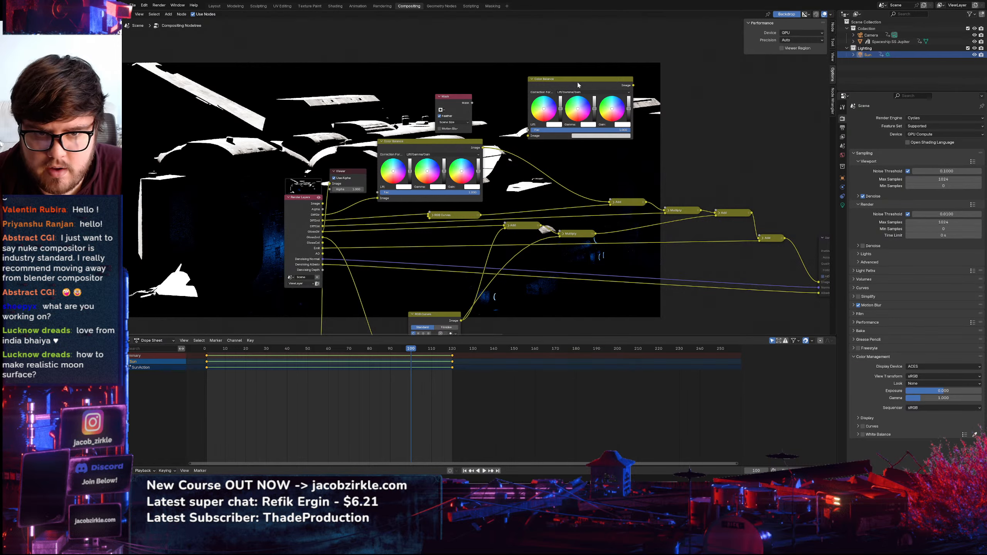
Insert the duplicated Color Balance between the GlossDir output and its Add node, and preview the final composite
left_click_drag(577, 85, 422, 235)
middle_click_drag(756, 251, 561, 231)
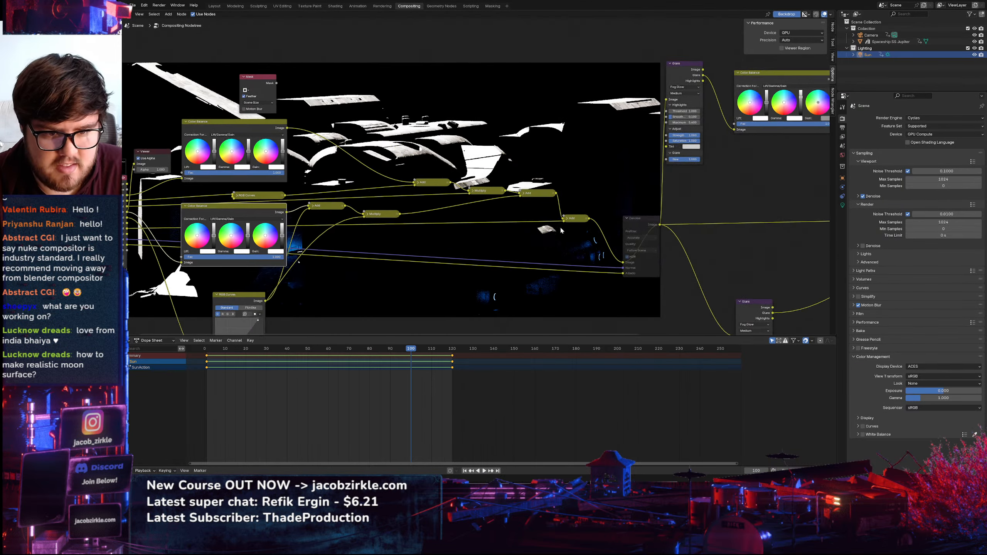
scroll(560, 230, "down", 2)
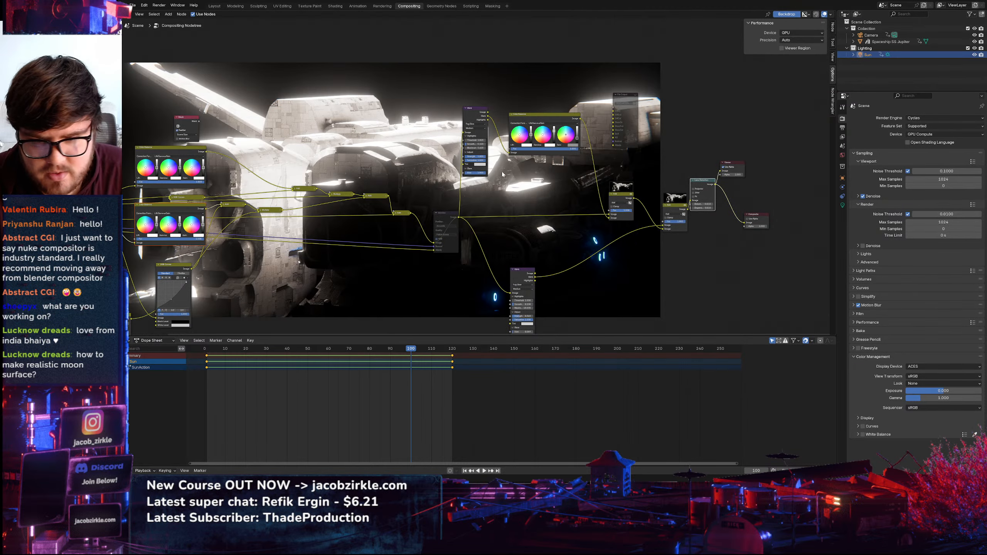
Reset the GlossDir Color Balance node and slightly lower its Gain brightness
scroll(502, 175, "up", 8)
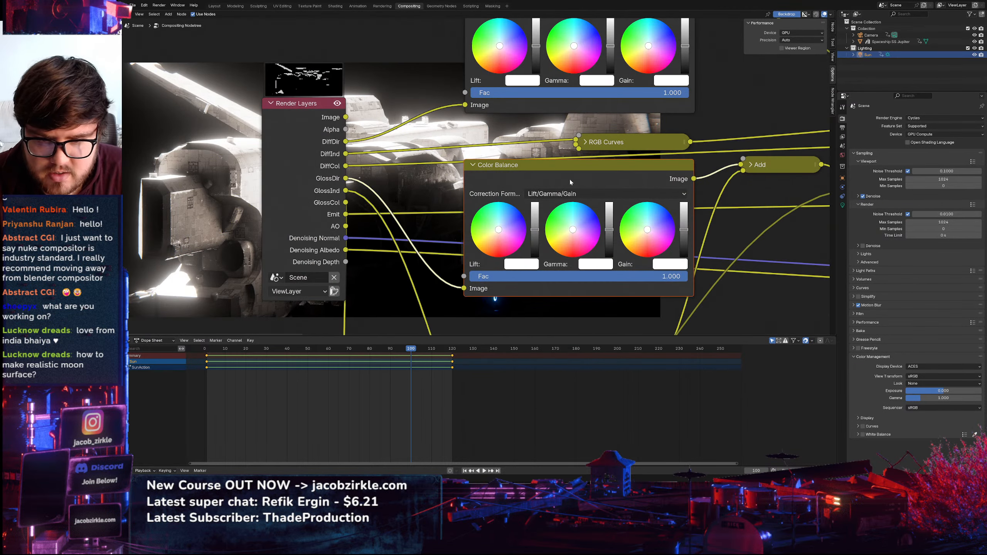
key("BackSpace")
middle_click_drag(663, 191, 729, 229)
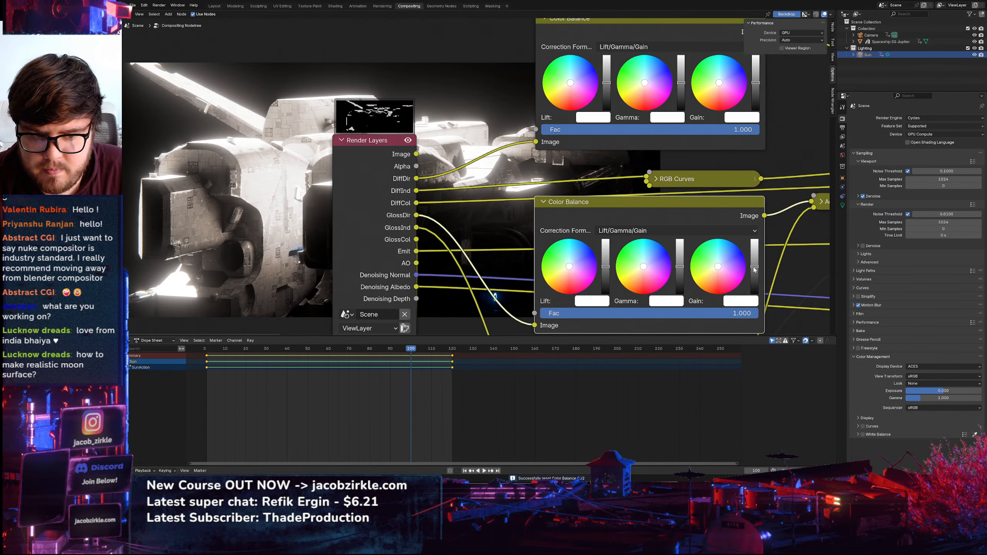
mouse_move(754, 269)
left_mouse_down()
mouse_move(754, 286)
mouse_move(754, 239)
mouse_move(754, 276)
left_mouse_up()
middle_click_drag(365, 169, 613, 186)
scroll(588, 155, "down", 8)
mouse_move(800, 228)
left_mouse_down()
mouse_move(800, 217)
mouse_move(800, 226)
left_mouse_up()
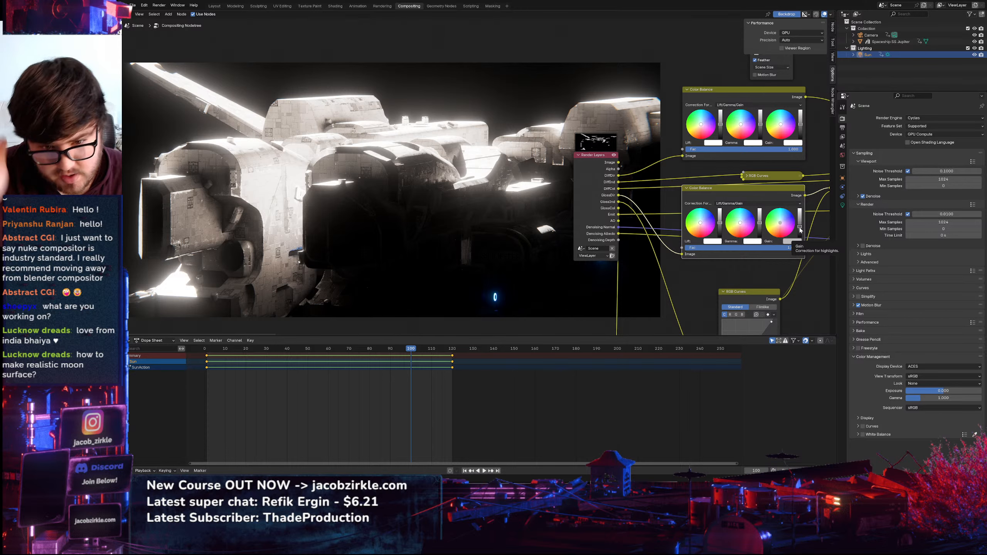
scroll(523, 207, "down", 2)
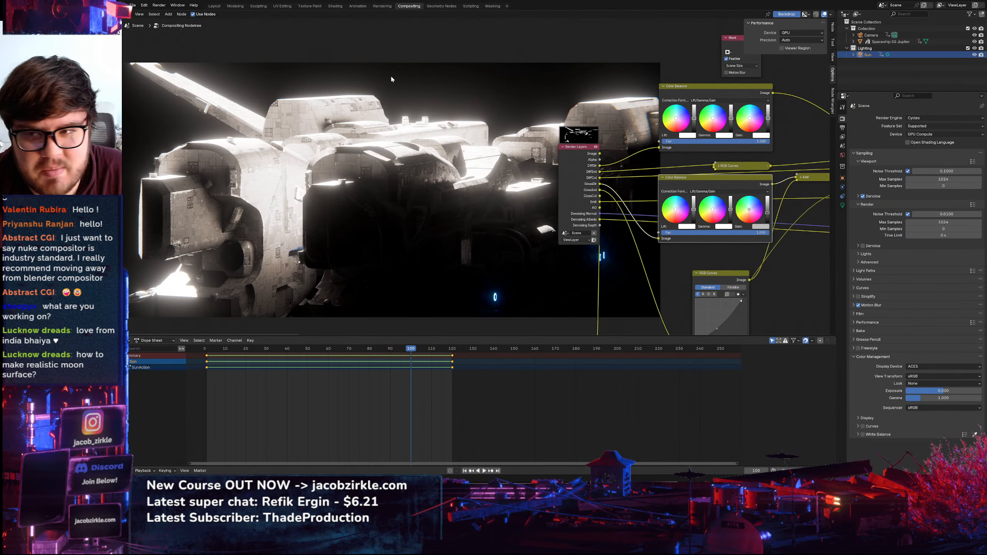
Select the spaceship in the Layout workspace and add a Subdivision Surface modifier to it
left_click(213, 5)
left_click(364, 225)
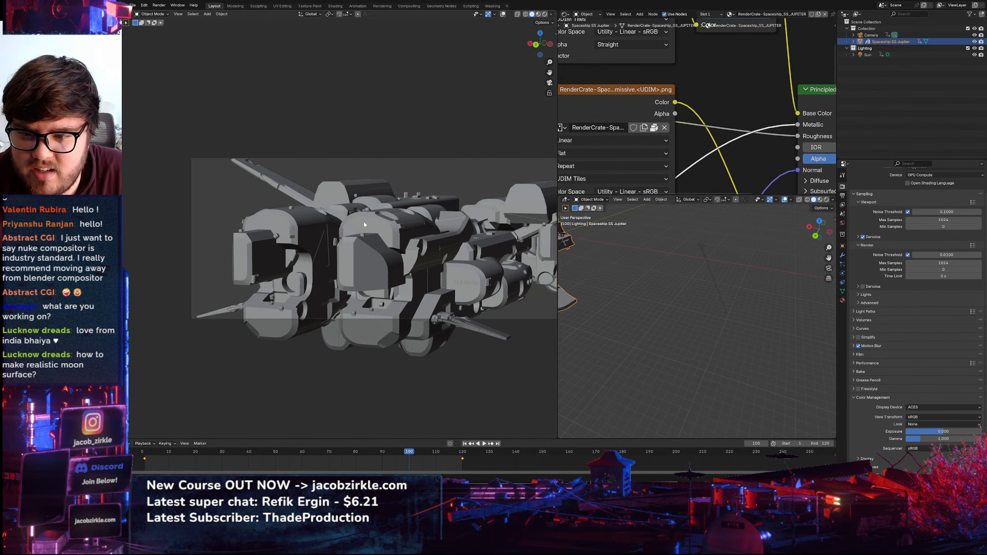
left_click(843, 301)
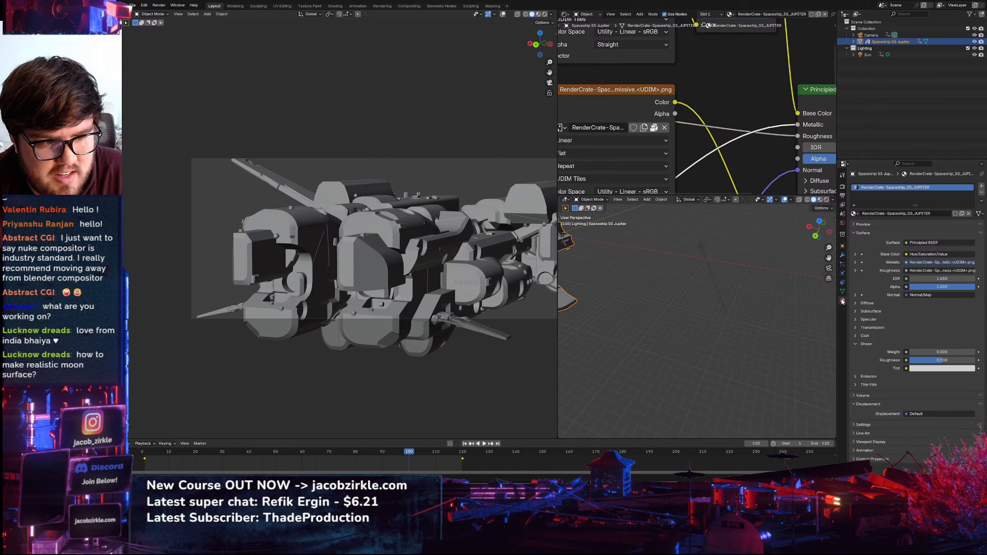
left_click(844, 255)
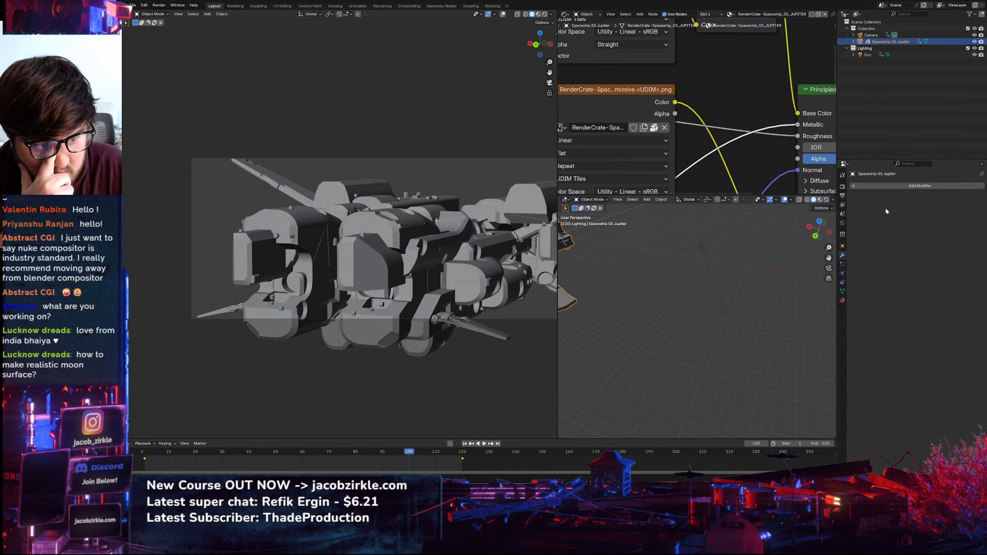
left_click(885, 184)
type("sujb")
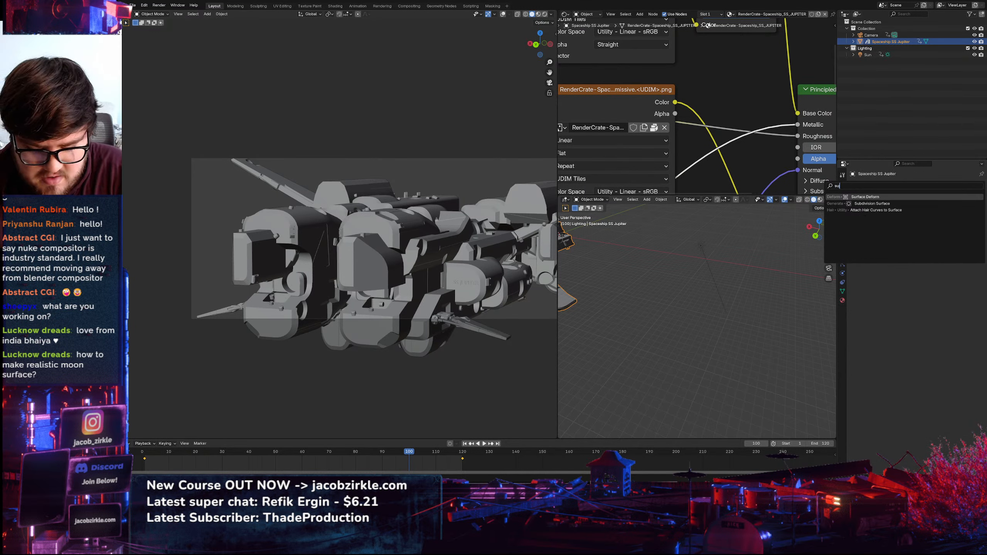
key("BackSpace")
key("BackSpace")
type("b")
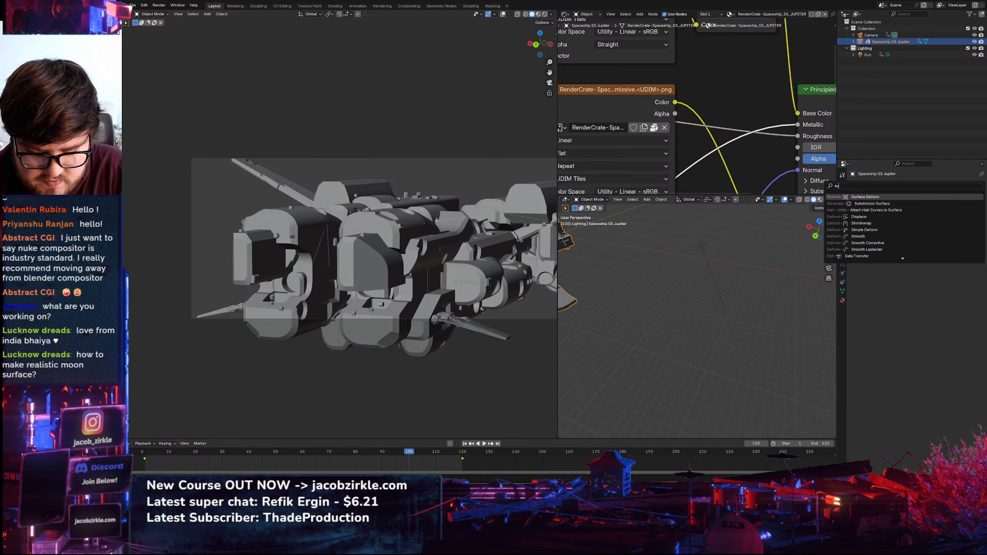
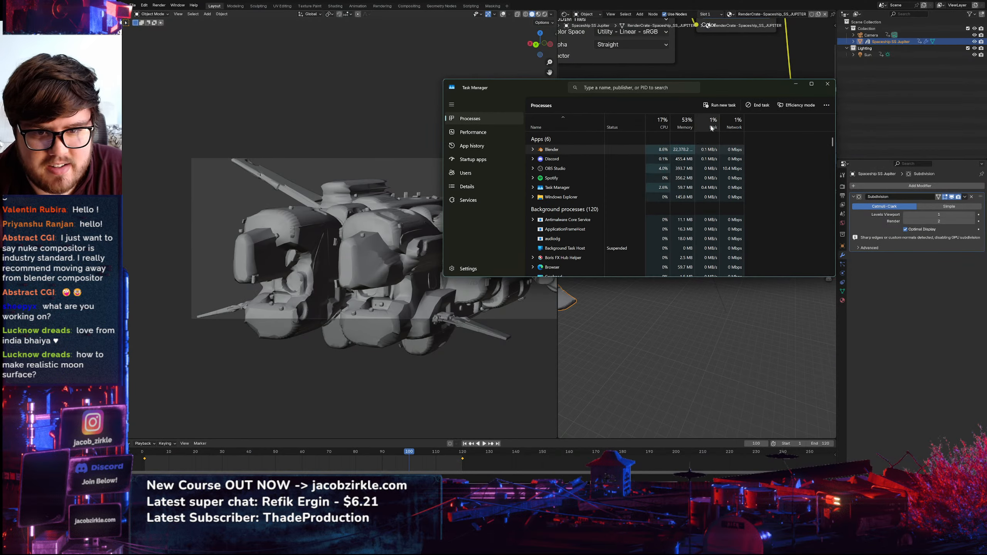
Minimize Task Manager and remove the Subdivision modifier from the spaceship
left_click(796, 85)
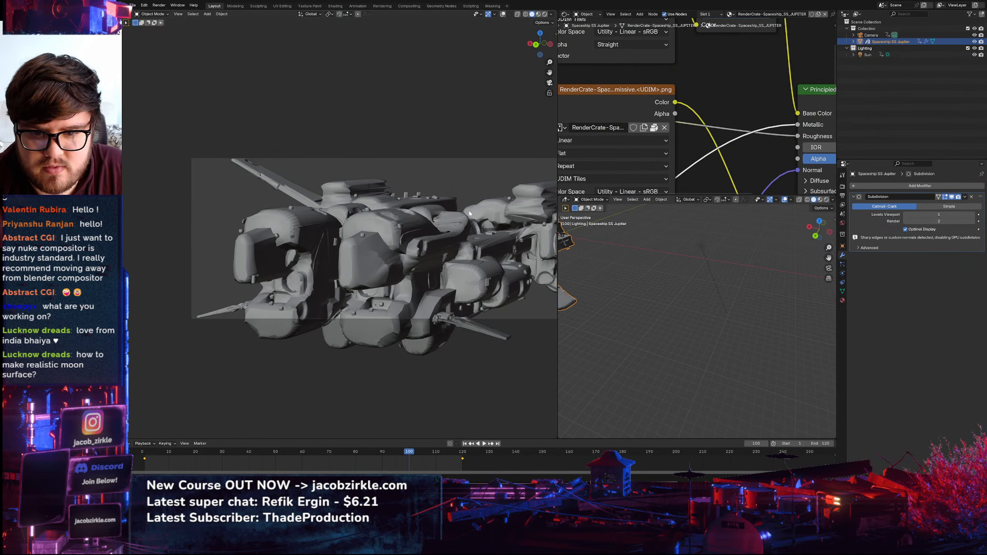
left_click(971, 197)
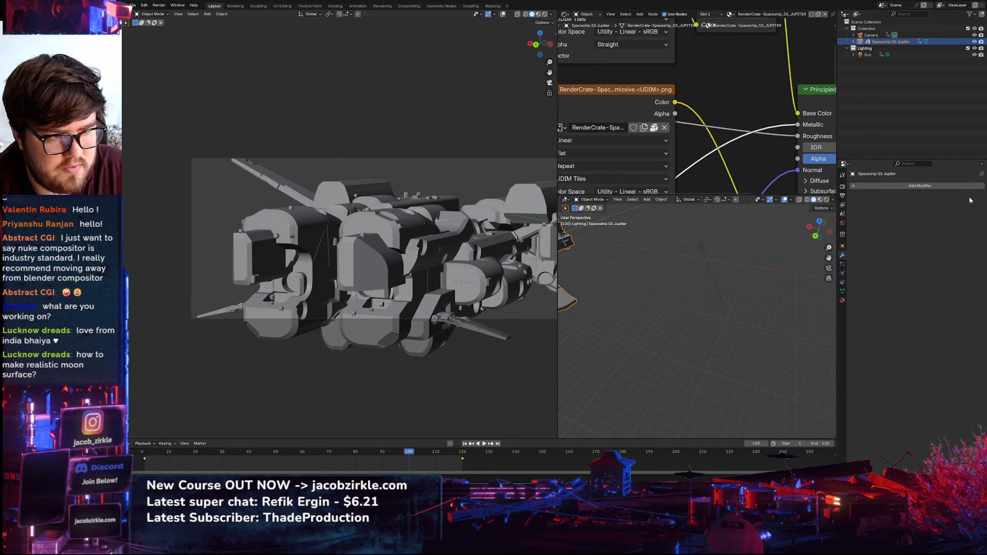
middle_click_drag(407, 233, 426, 254, "shift")
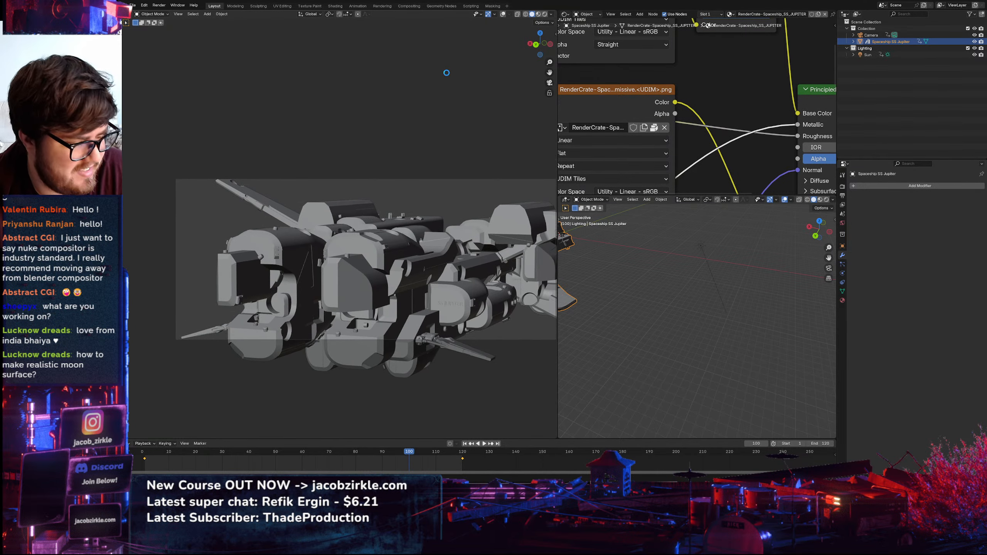
Save the project file and return to the Compositing workspace
key("ctrl+s")
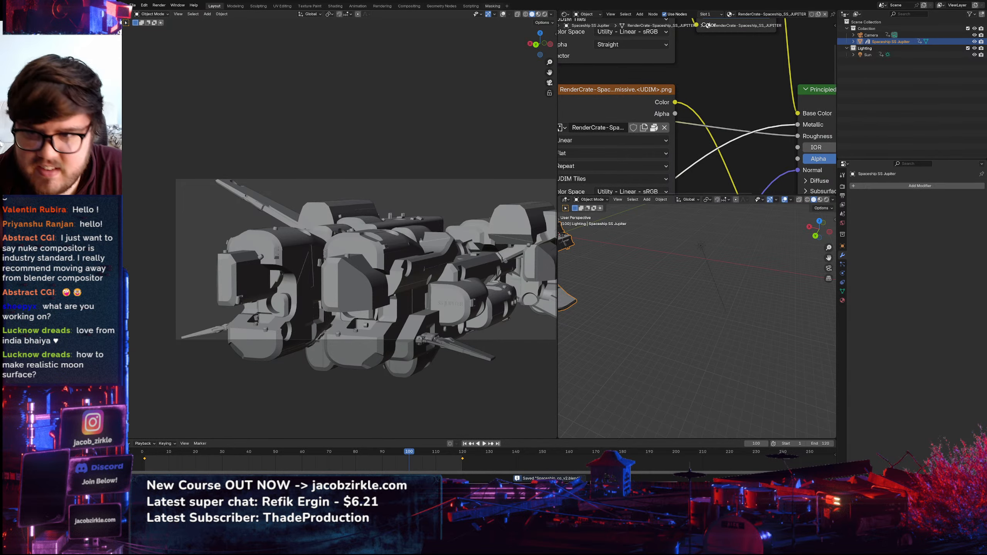
left_click(411, 7)
scroll(460, 189, "down", 2)
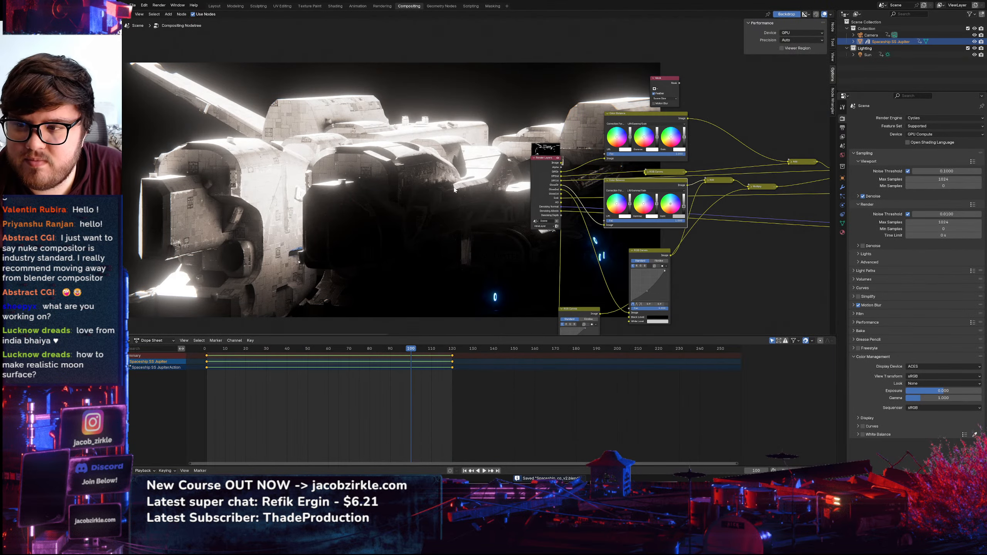
Try lowering the Gamma and then the Lift brightness on the GlossDir Color Balance node, undoing each change
middle_click_drag(459, 189, 436, 216)
scroll(604, 186, "up", 3)
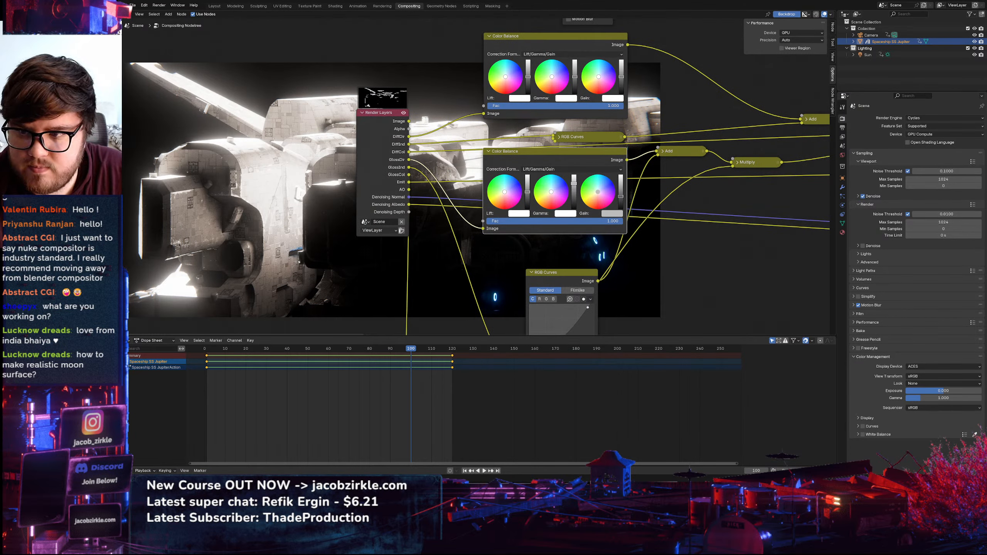
left_click_drag(574, 192, 573, 209)
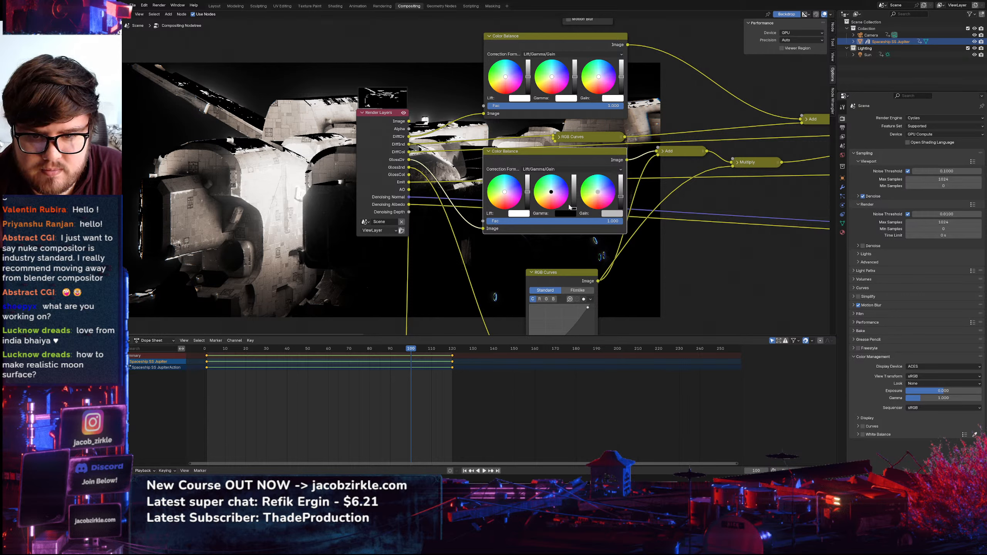
key("ctrl+z")
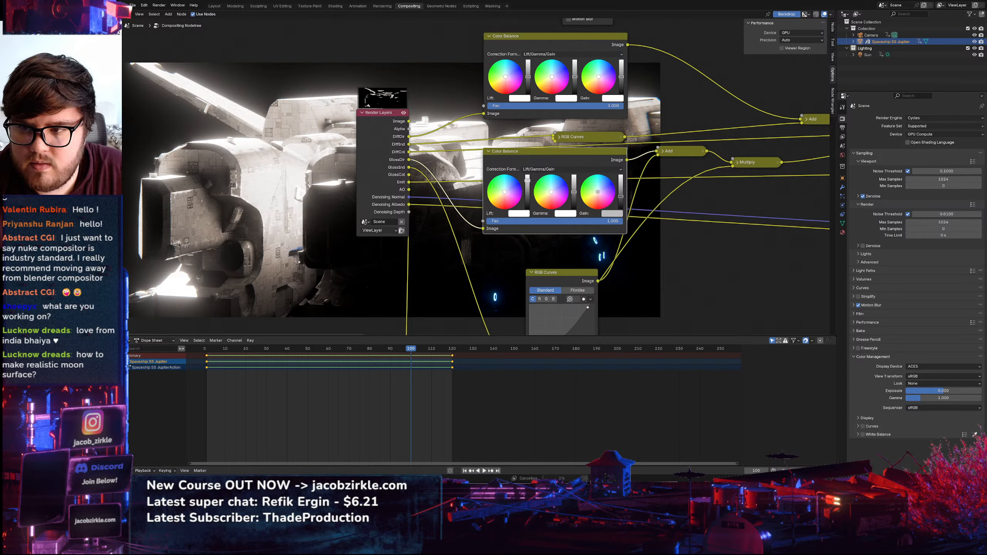
left_click_drag(530, 193, 529, 203)
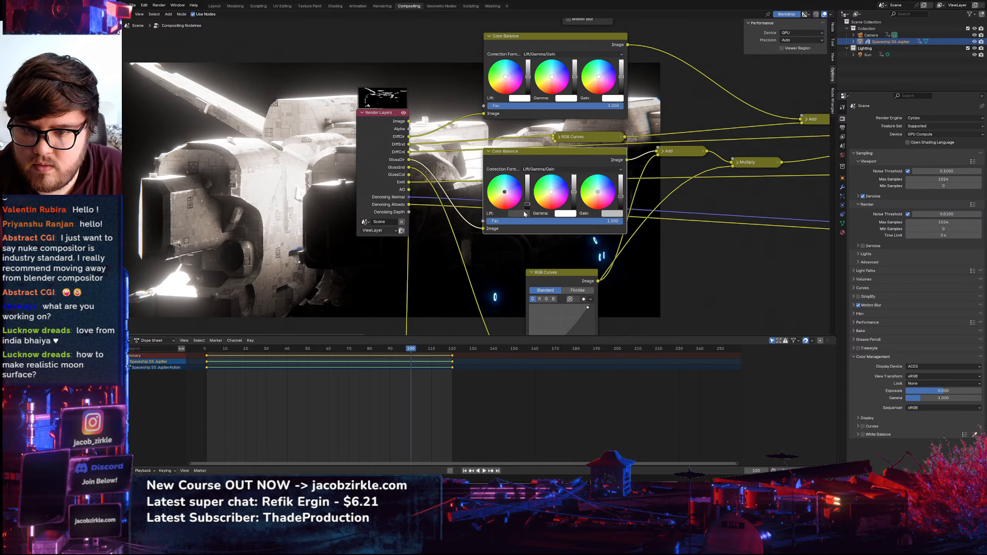
key("ctrl+z")
Set the Strength of the second Fog Glow Glare node, below the Denoise node, to 0.15
middle_click_drag(525, 214, 238, 239)
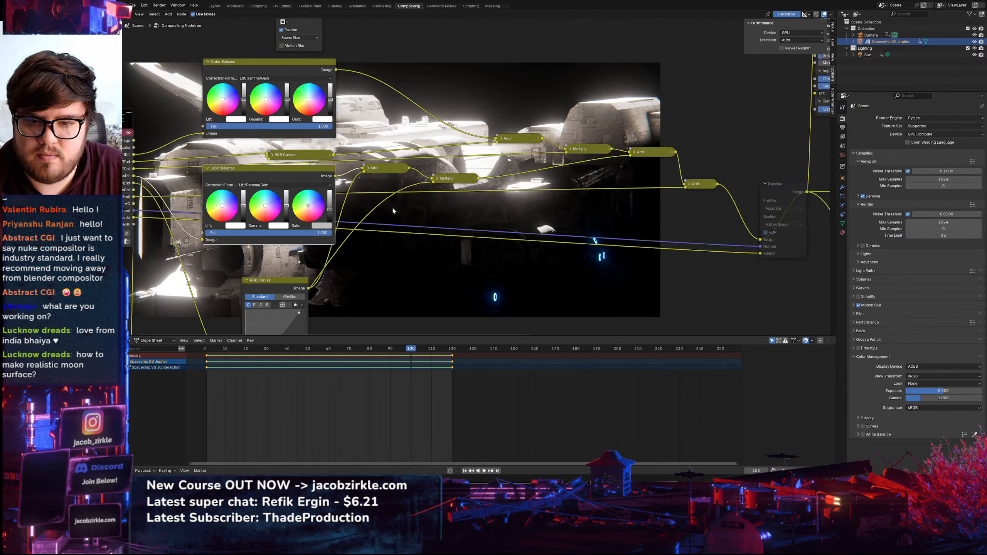
scroll(393, 210, "down", 9)
middle_click_drag(617, 198, 418, 196)
scroll(428, 168, "up", 13)
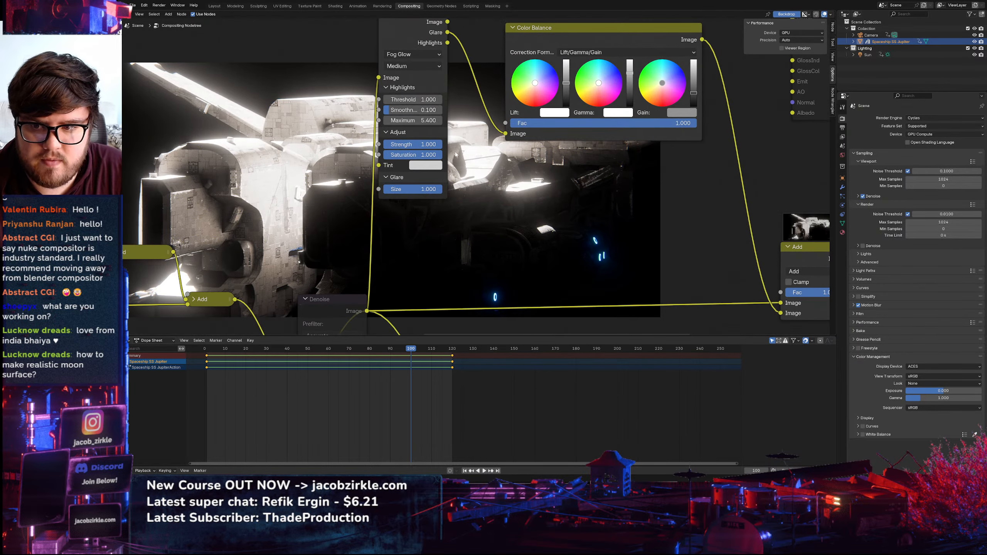
middle_click_drag(455, 154, 473, 160)
scroll(458, 139, "down", 10)
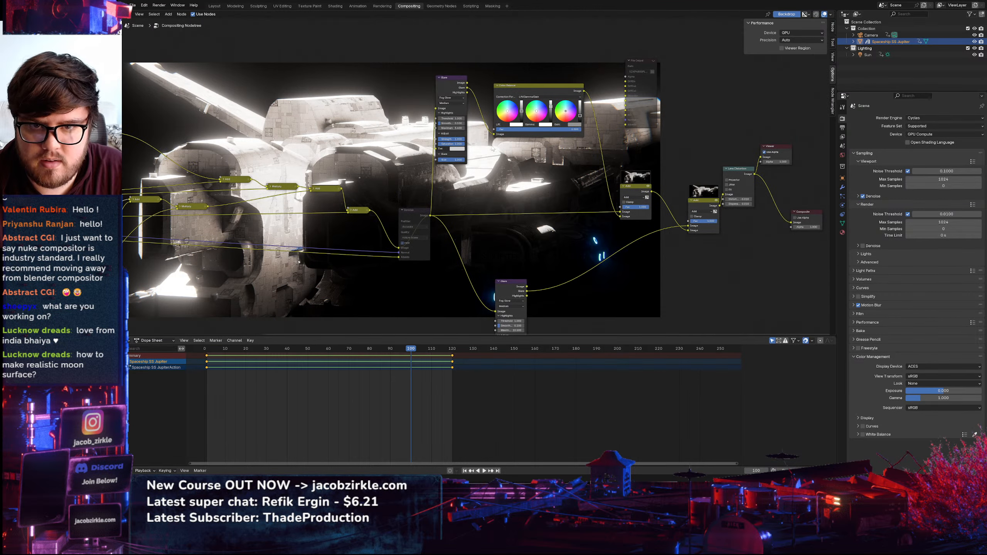
middle_click_drag(500, 309, 484, 204)
scroll(485, 239, "up", 7)
double_click(485, 240)
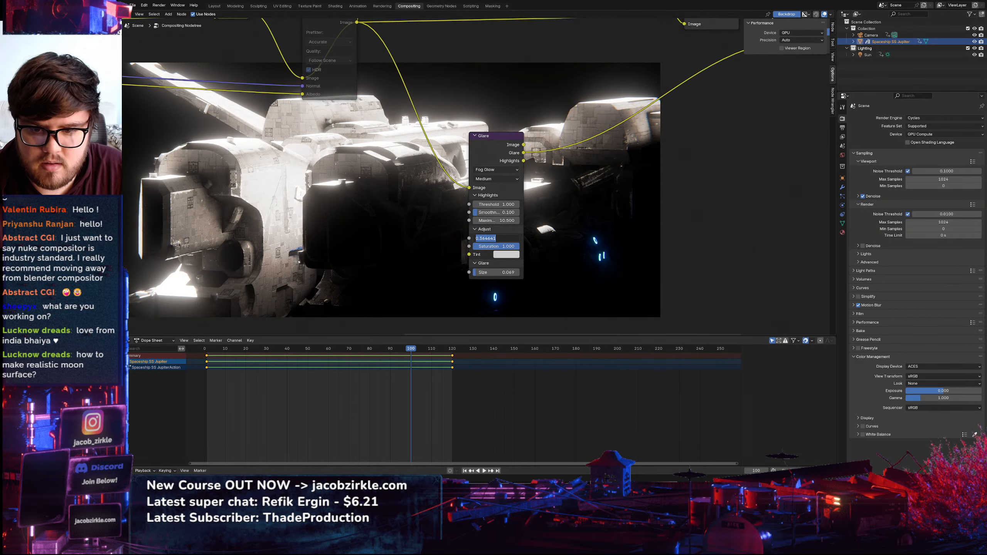
type("1")
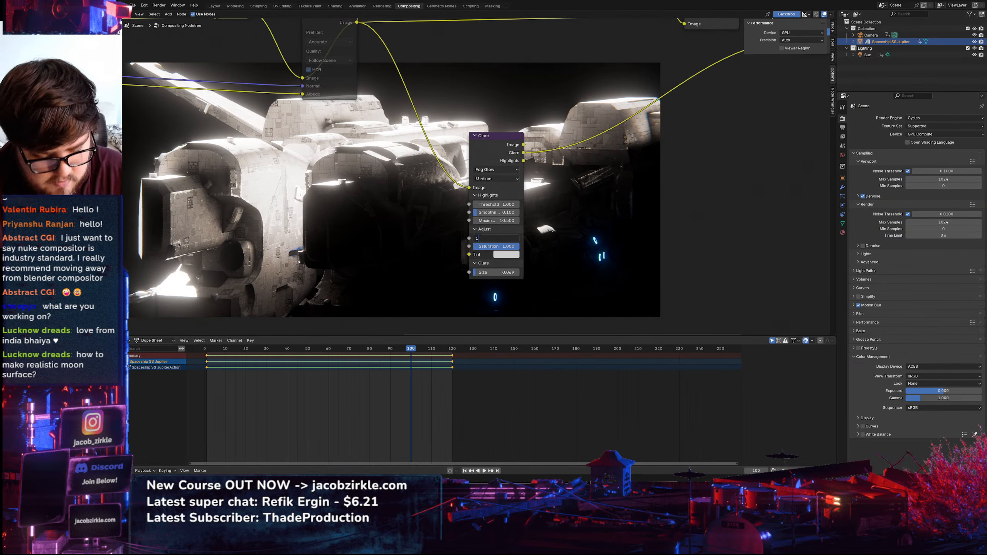
key("BackSpace")
type(".15")
key("Return")
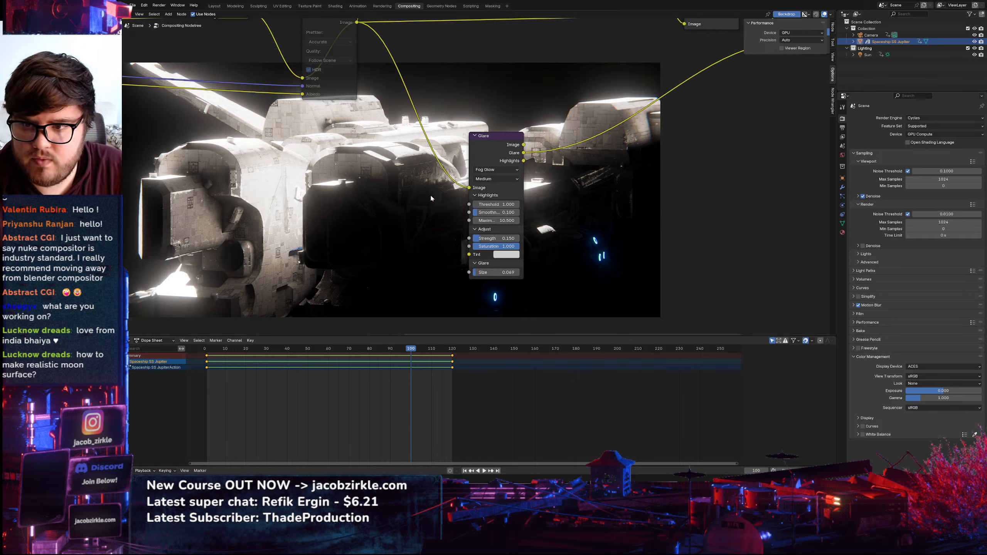
Set the factor of the Add node that mixes in the colour-balanced glare to 0.75
middle_click_drag(431, 196, 515, 303)
scroll(515, 303, "down", 3)
middle_click_drag(460, 123, 458, 215)
scroll(583, 182, "up", 7)
middle_click_drag(586, 183, 535, 137)
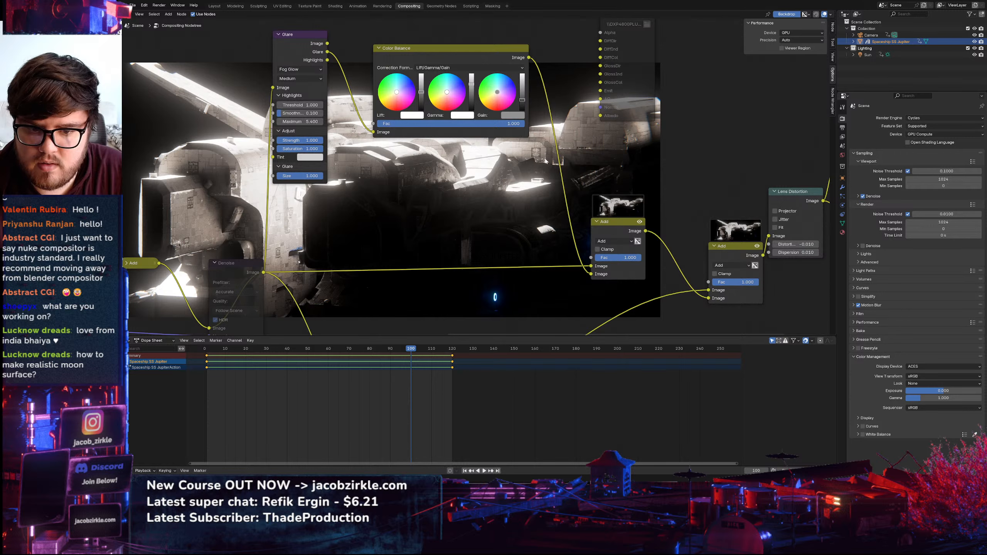
left_click_drag(622, 259, 612, 259)
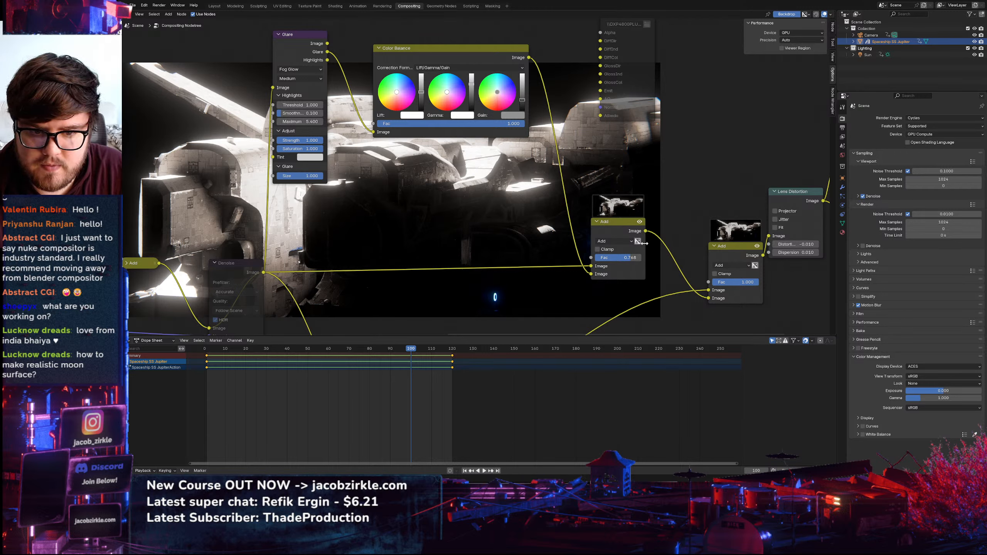
double_click(635, 258)
type("0.75")
key("Return")
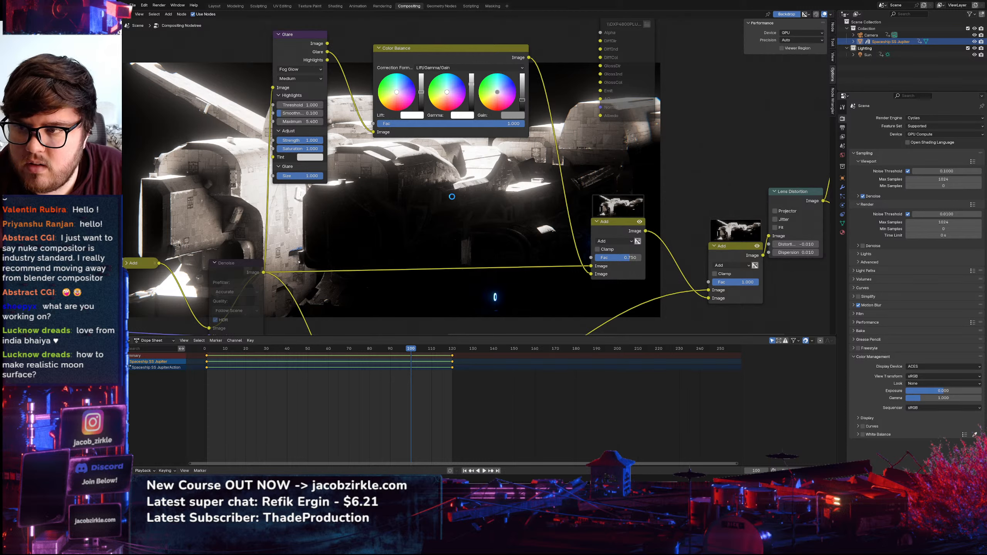
Save the project file and toggle Clamp on the colour-balanced glare's Add node to compare its effect
middle_click_drag(449, 196, 572, 193)
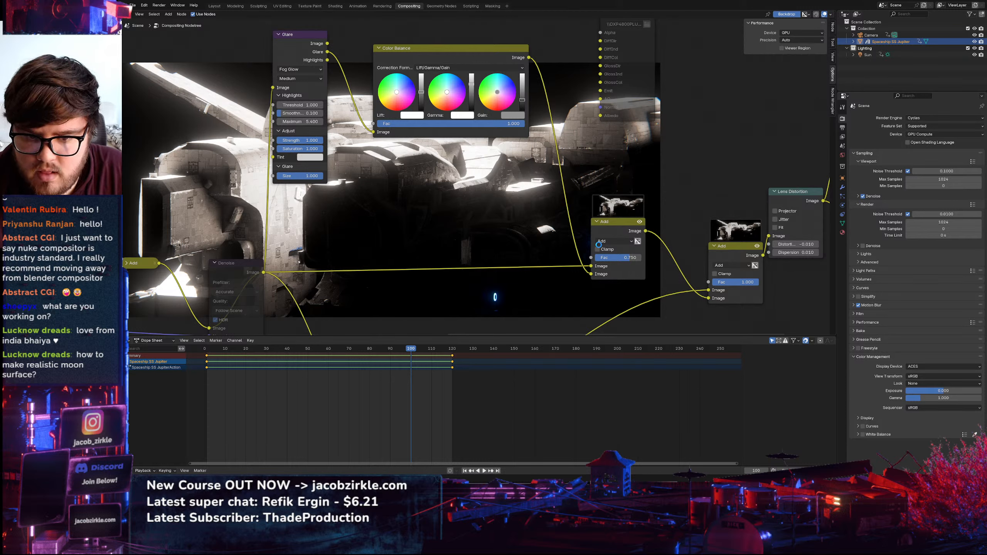
left_click(719, 246)
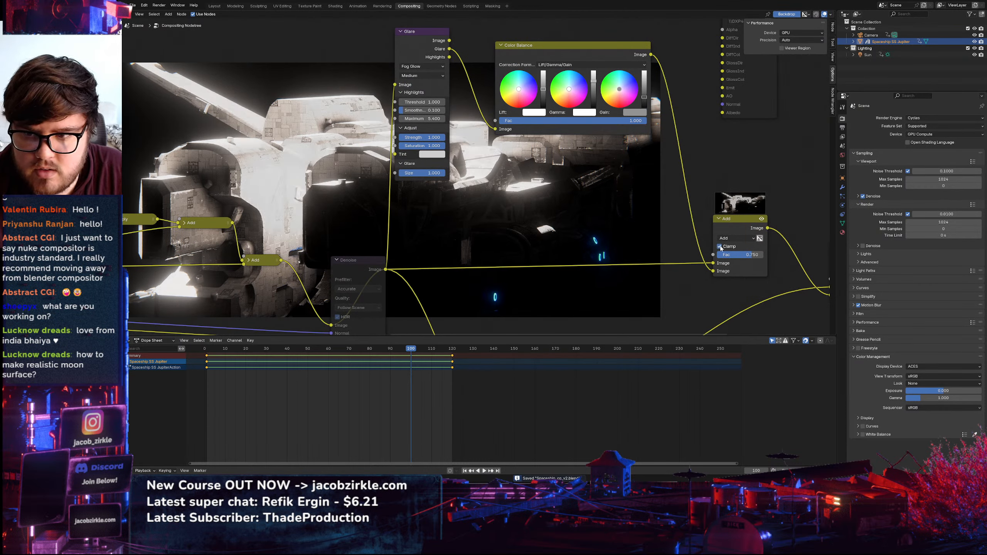
left_click(719, 246)
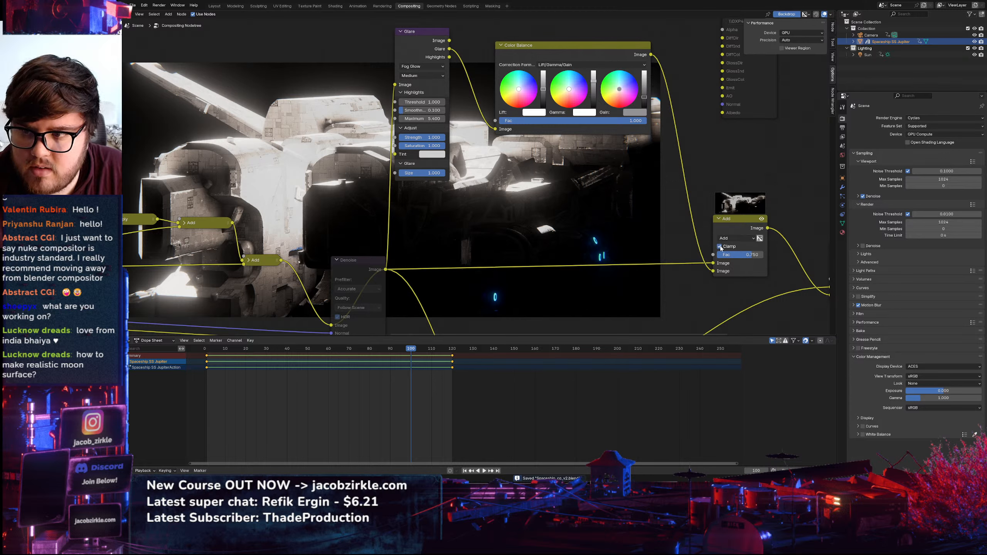
left_click(719, 246)
Collapse the DiffDir and GlossDir Color Balance nodes and line them up with the collapsed RGB Curves node
middle_click_drag(623, 225, 820, 142)
scroll(438, 222, "down", 4)
middle_click_drag(298, 227, 624, 216)
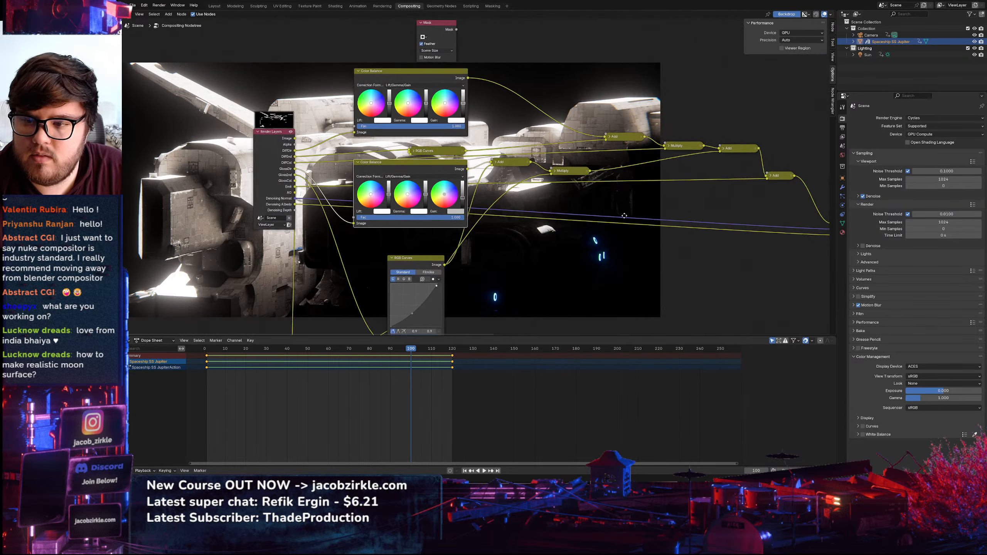
scroll(450, 202, "up", 3)
left_click(323, 147)
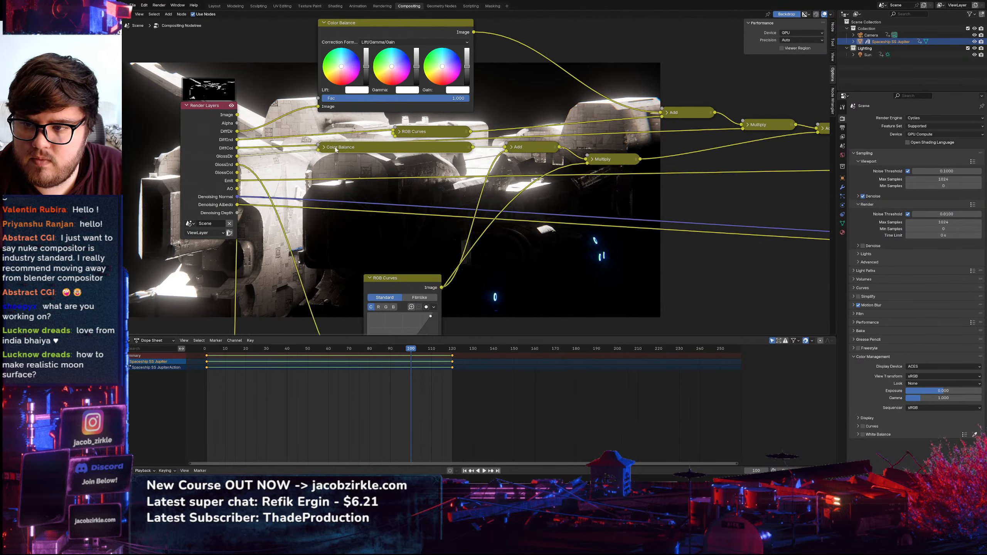
left_click_drag(344, 147, 342, 164)
left_click(324, 23)
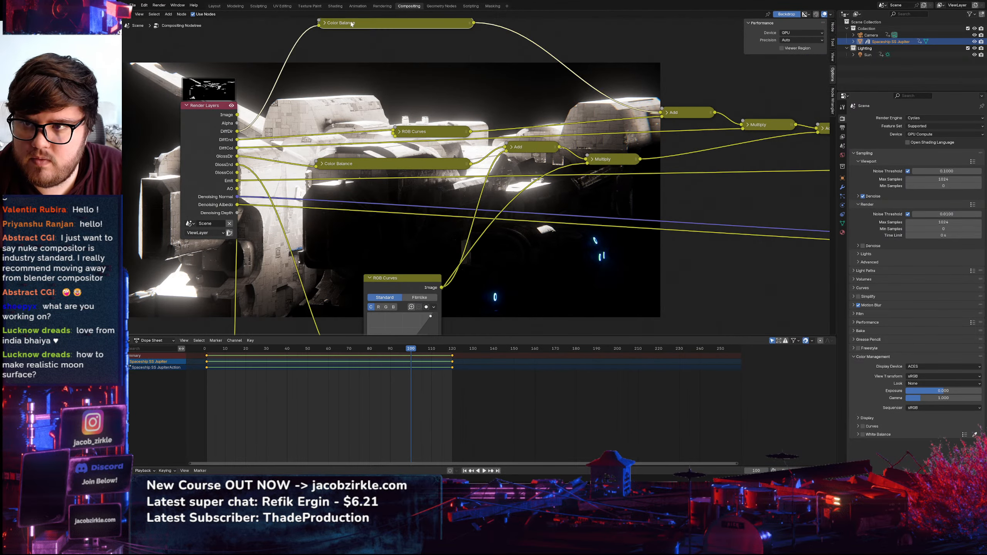
left_click_drag(346, 22, 346, 107)
Select both collapsed Color Balance nodes and all three RGB Curves nodes, and mute them
middle_click_drag(468, 130, 493, 129)
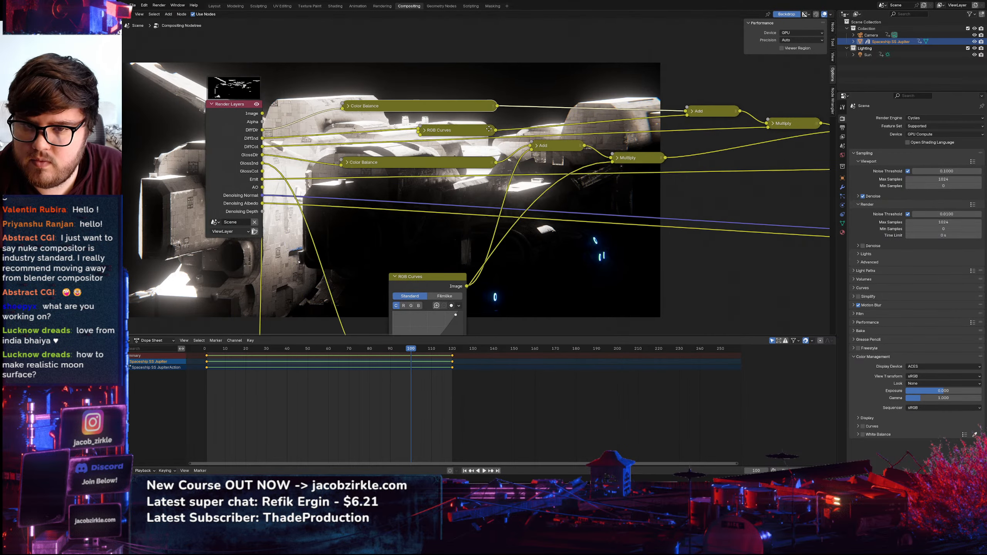
scroll(415, 106, "down", 9)
scroll(418, 106, "up", 7)
left_click(419, 107, "shift")
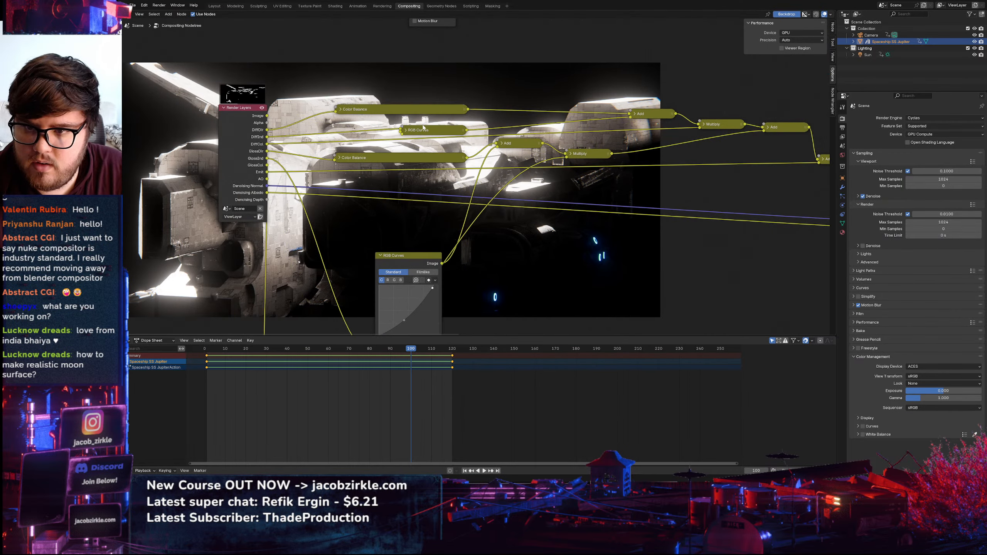
left_click(418, 108, "shift")
left_click(418, 131, "shift")
left_click(416, 159, "shift")
scroll(515, 159, "down", 3)
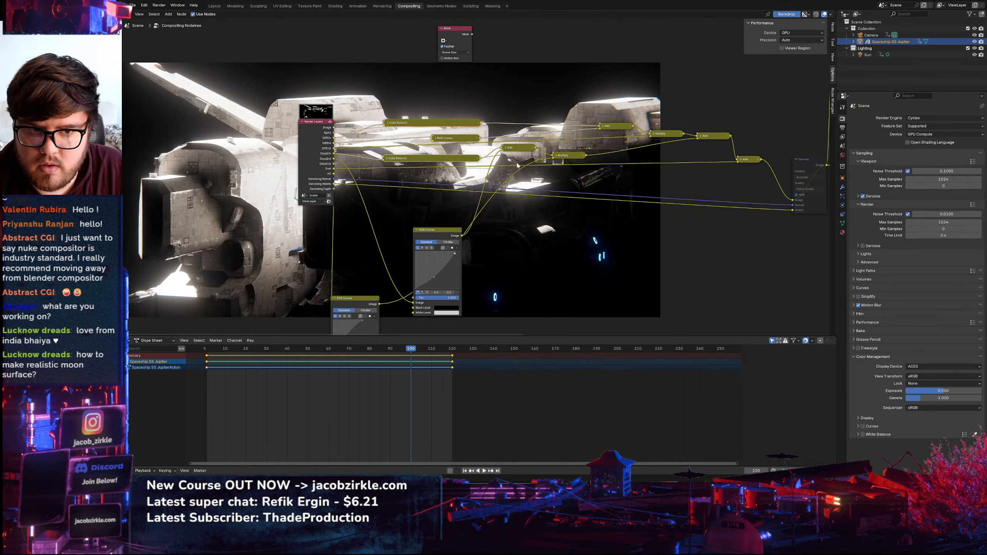
middle_click_drag(515, 159, 548, 93)
left_click(463, 165, "shift")
left_click(384, 234, "shift")
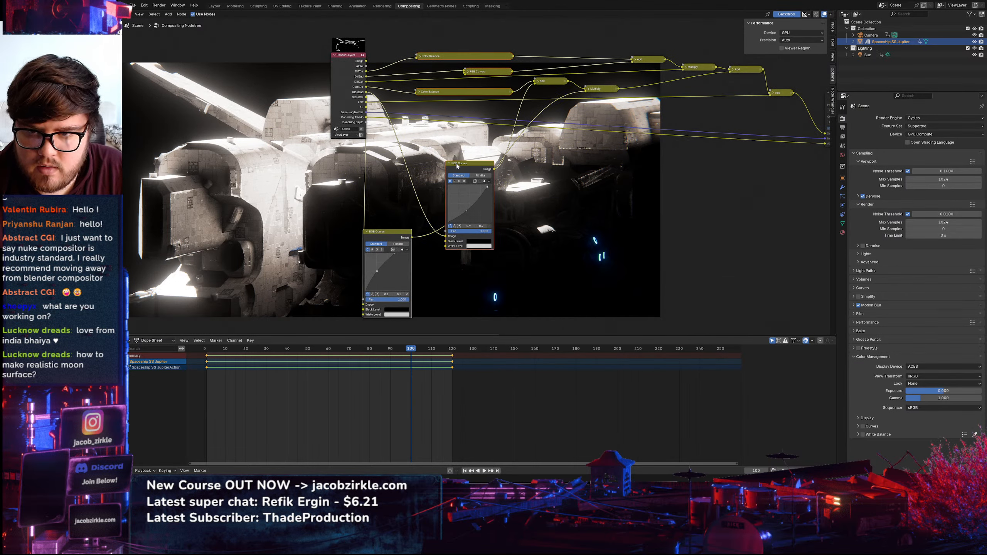
key("m")
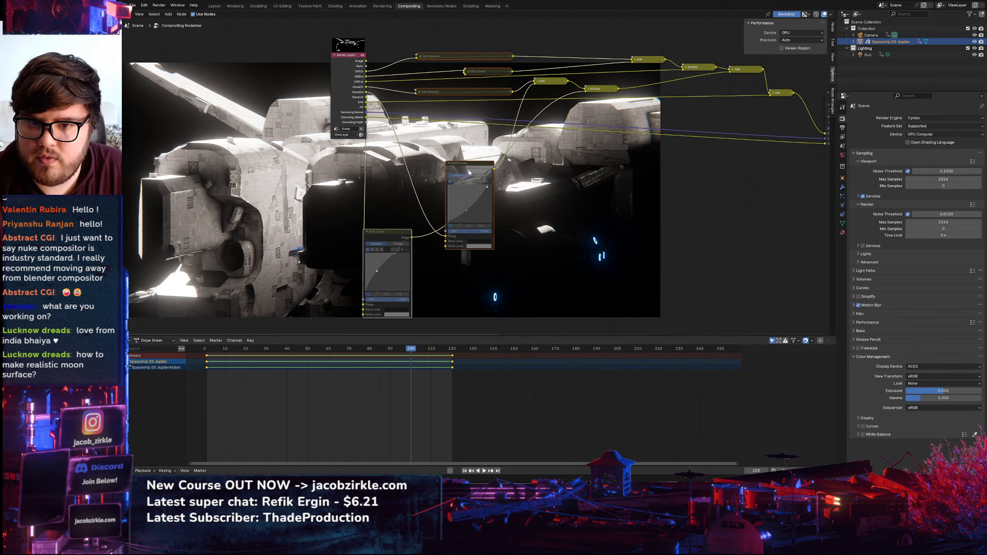
Toggle the mute on the selected correction nodes repeatedly to compare the image with and without them, leaving them enabled
middle_click_drag(469, 172, 558, 184)
key("m")
key("m")
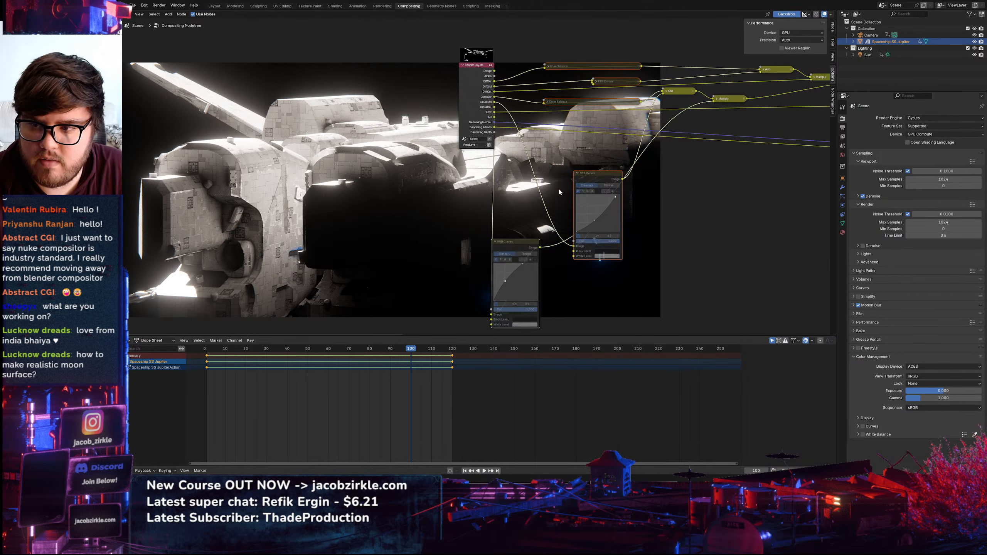
key("m")
key("m")
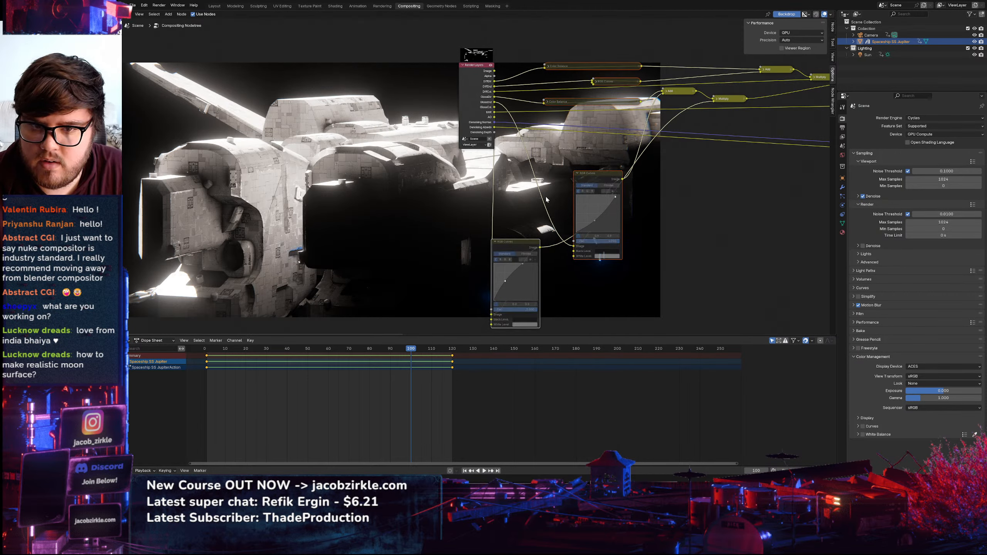
key("m")
key("m")
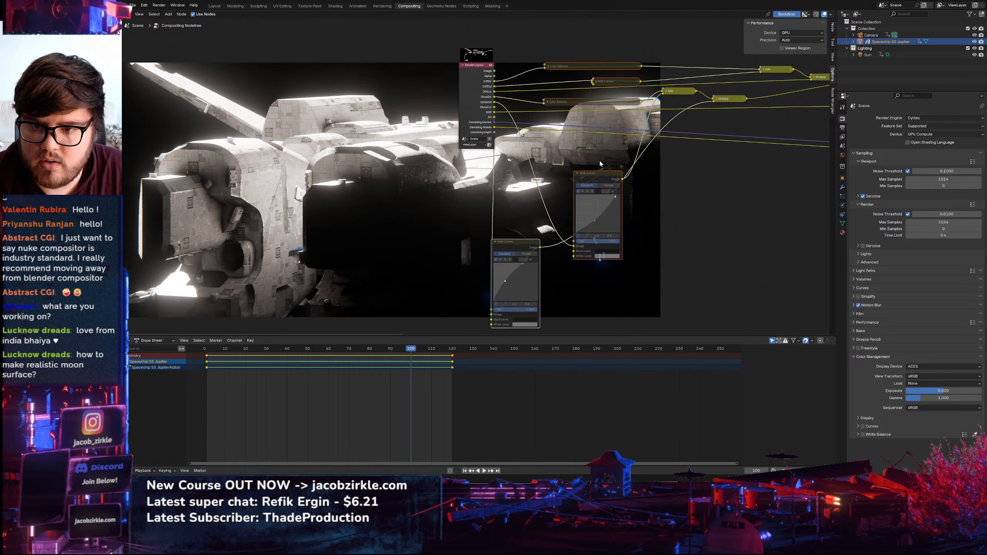
key("m")
key("m")
key("m")
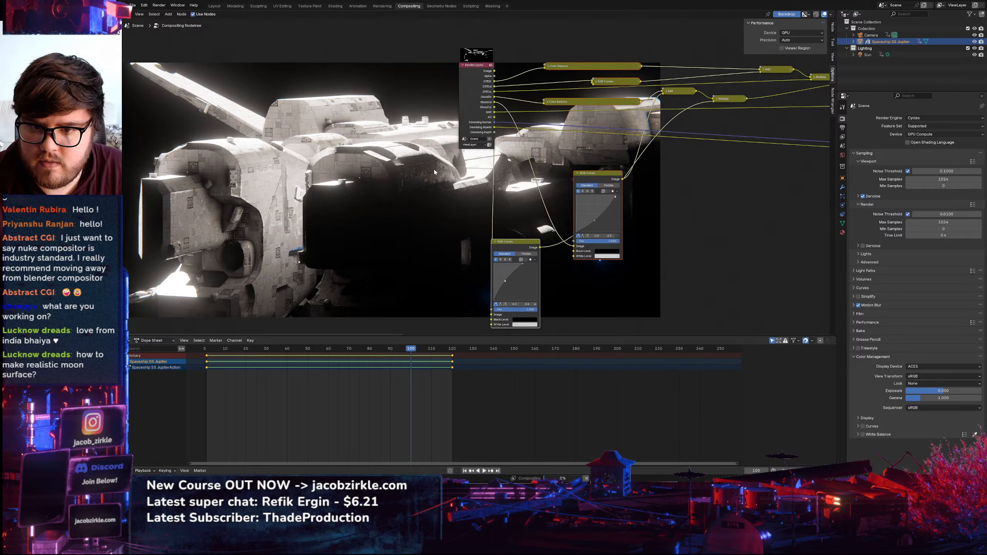
key("m")
key("m")
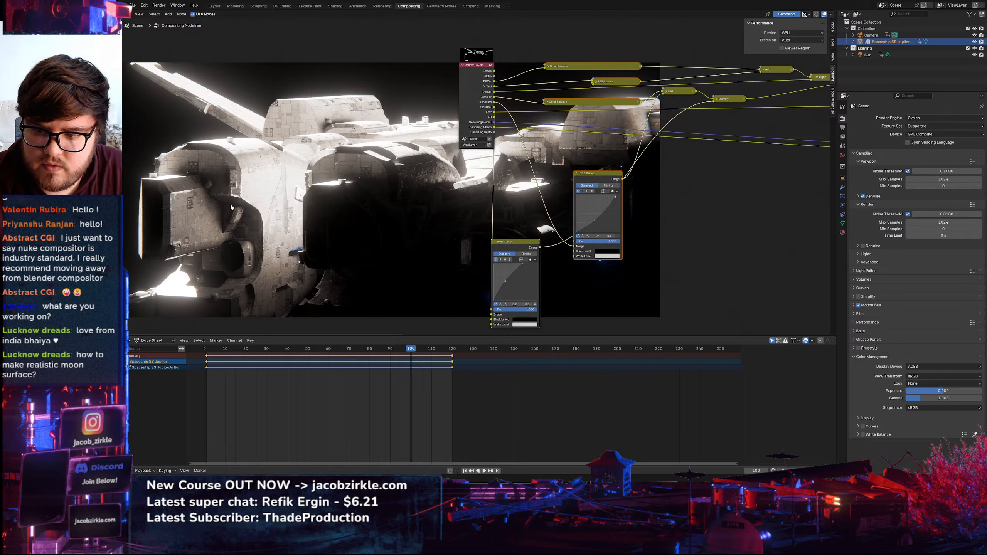
Move the lower expanded RGB Curves node so the two expanded RGB Curves nodes sit side by side
scroll(255, 200, "down", 2)
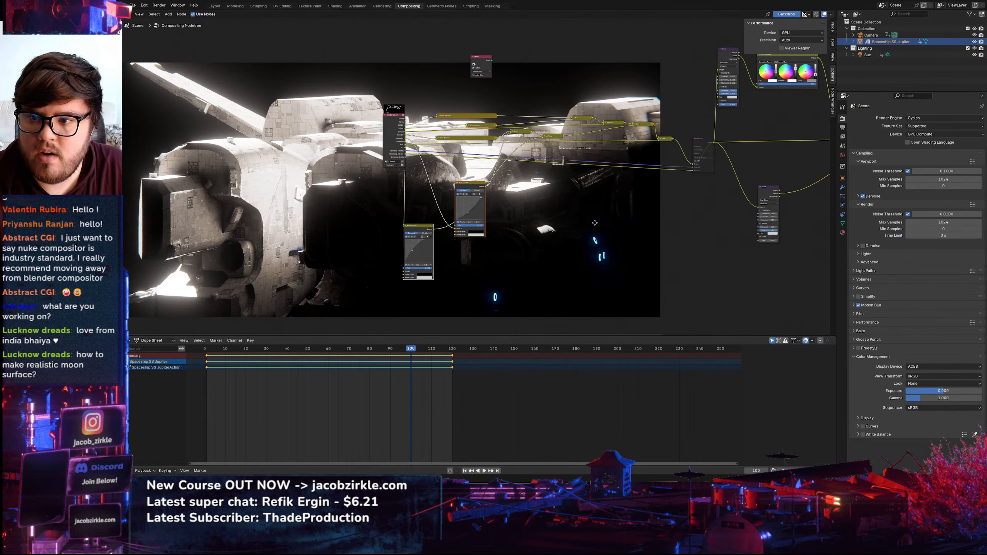
middle_click_drag(595, 223, 582, 226)
left_click_drag(407, 232, 501, 181)
middle_click_drag(608, 172, 502, 191)
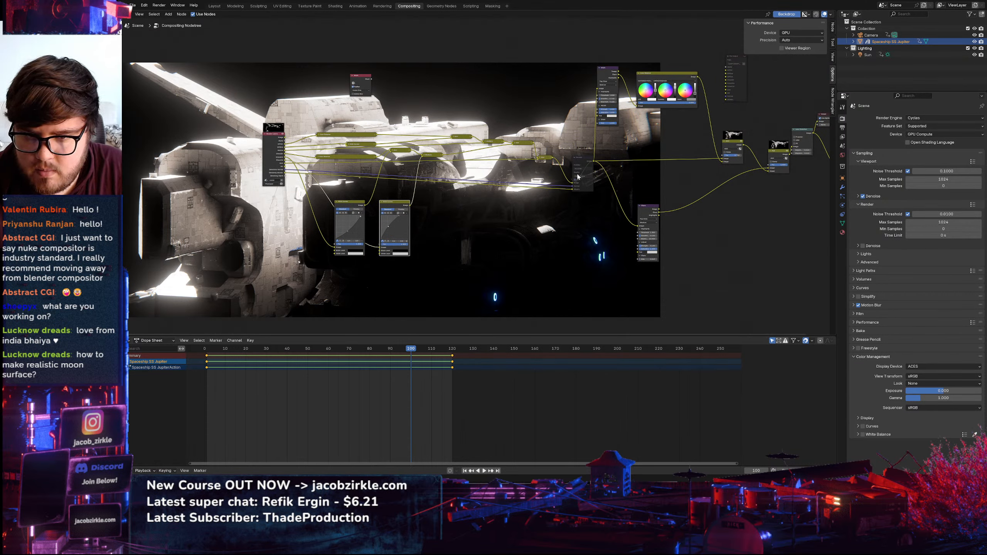
Insert a duplicated Color Balance node between the last pass Add node and Denoise, expand it and reset its settings
key("shift+d")
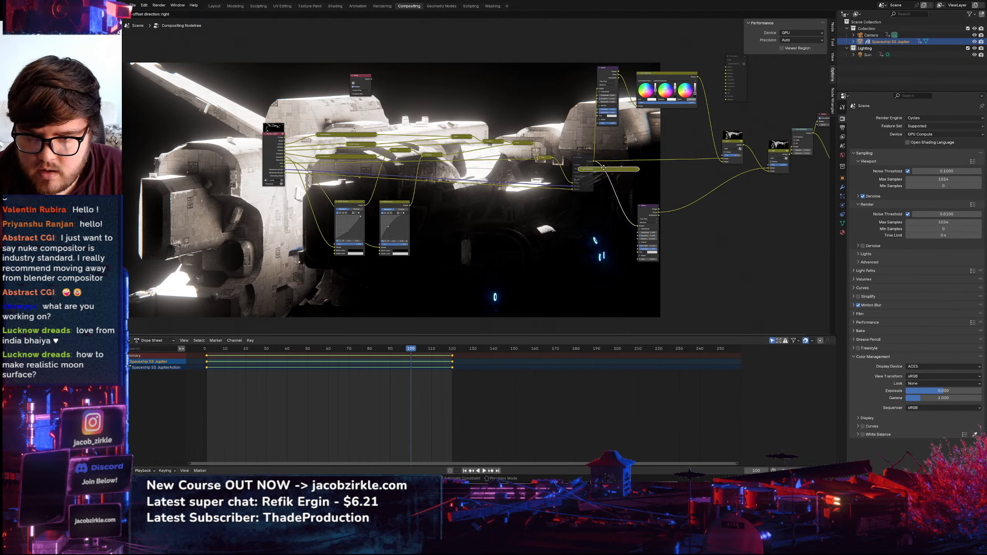
left_click(583, 172)
left_click(561, 172)
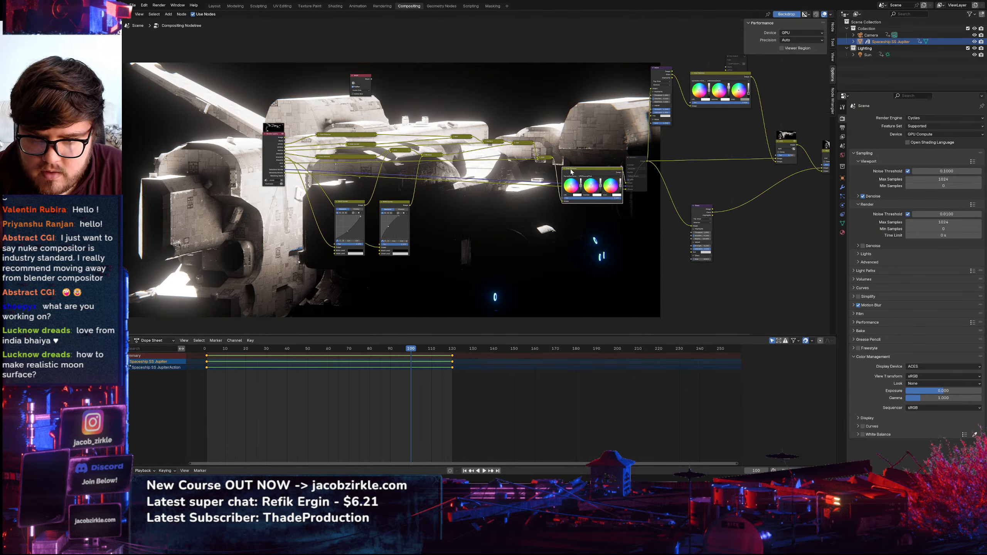
left_click_drag(575, 171, 574, 140)
scroll(573, 155, "up", 5)
key("BackSpace")
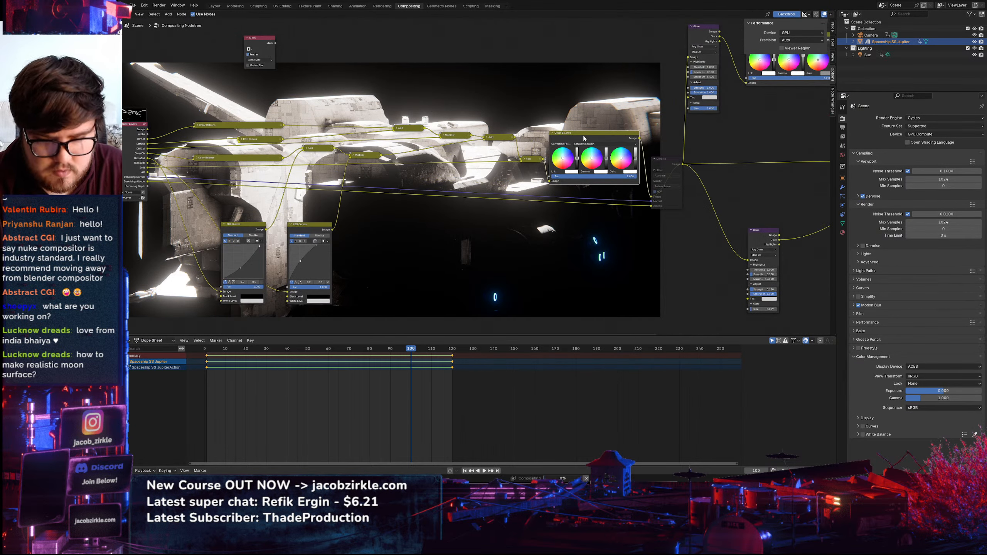
Connect the Render Layers AO pass to the new Color Balance node's Fac input and preview the AO pass
middle_click_drag(237, 182, 304, 185)
left_click_drag(214, 175, 615, 179)
left_click(213, 176, "ctrl+shift")
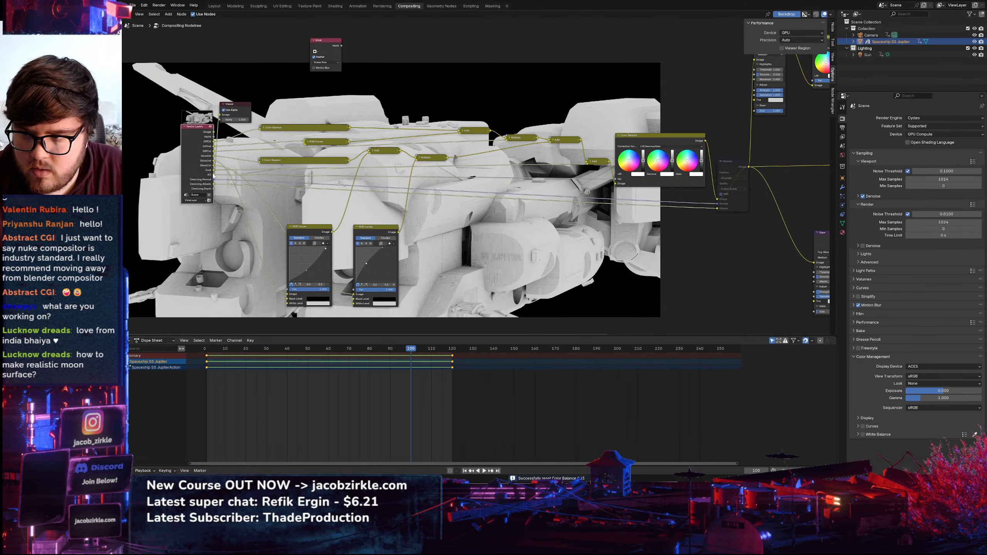
Preview the AO-driven Color Balance, try adjusting and resetting its gain and other tonal levels, and delete the node
left_click_drag(239, 104, 602, 281)
left_click(698, 139, "ctrl+shift")
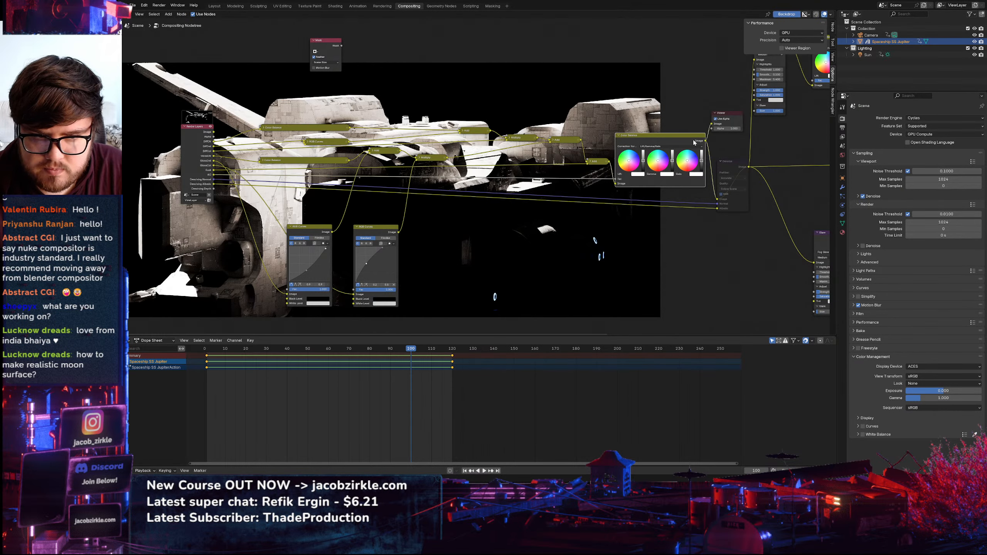
left_click_drag(702, 160, 702, 155)
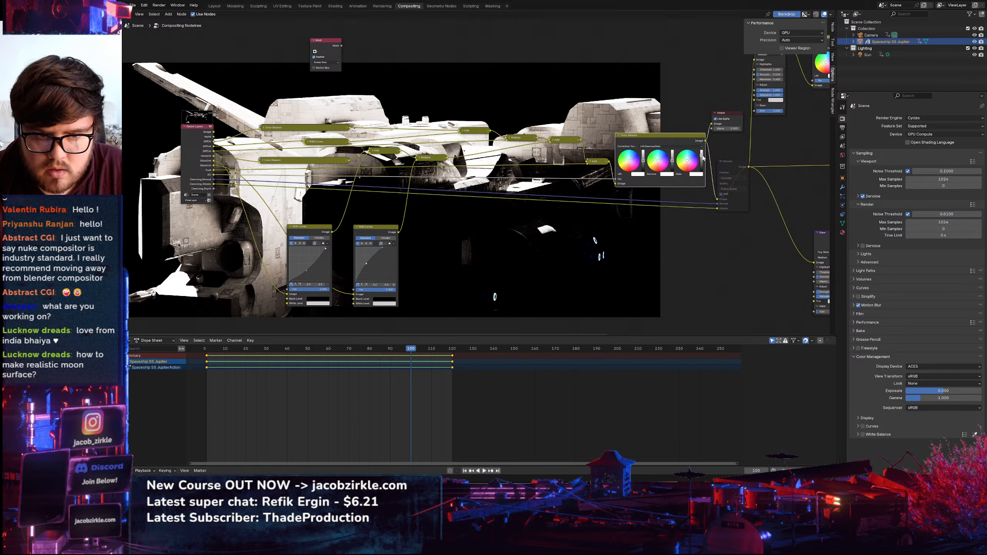
key("BackSpace")
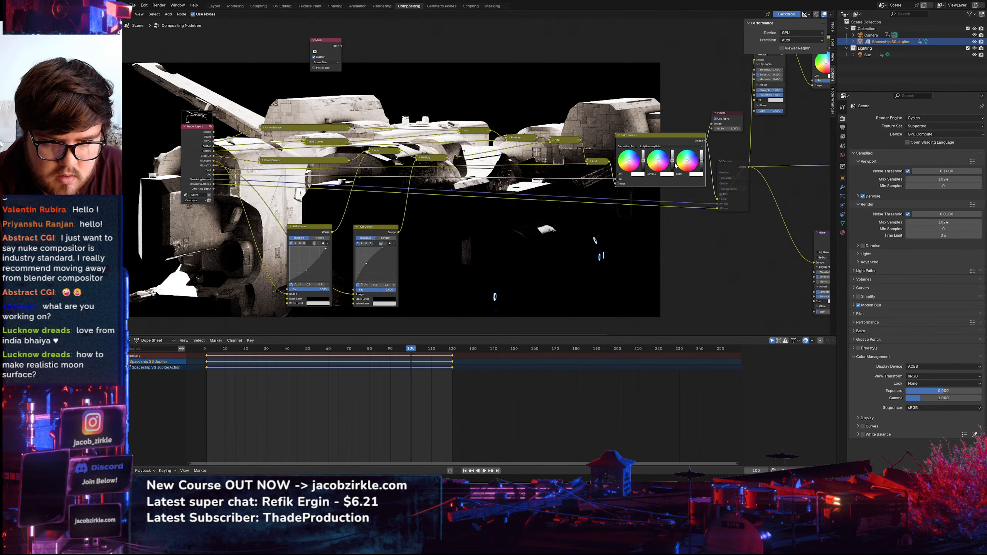
left_click_drag(672, 161, 643, 165)
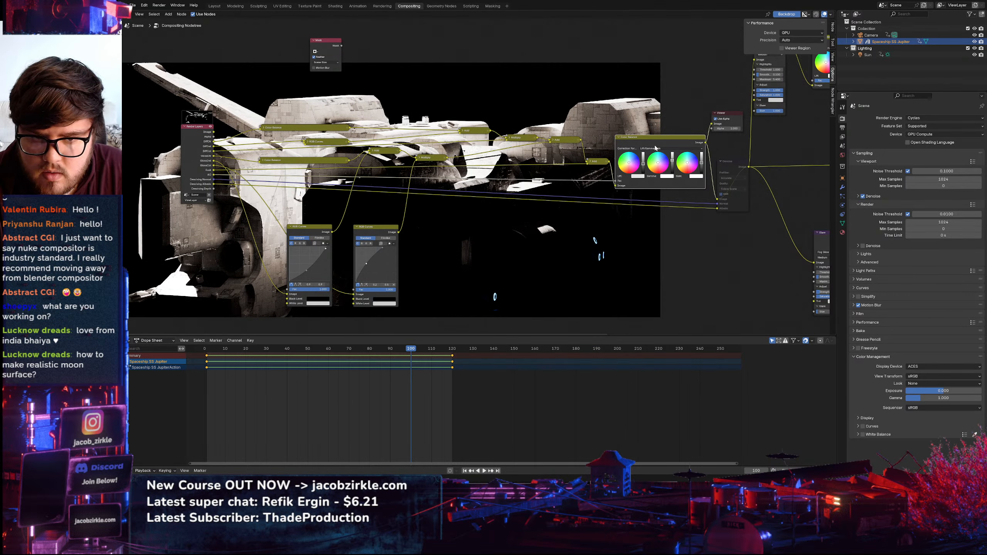
key("BackSpace")
key("x")
Add an RGB Curves node, feed it from the last pass Add node and preview its output
key("shift+a")
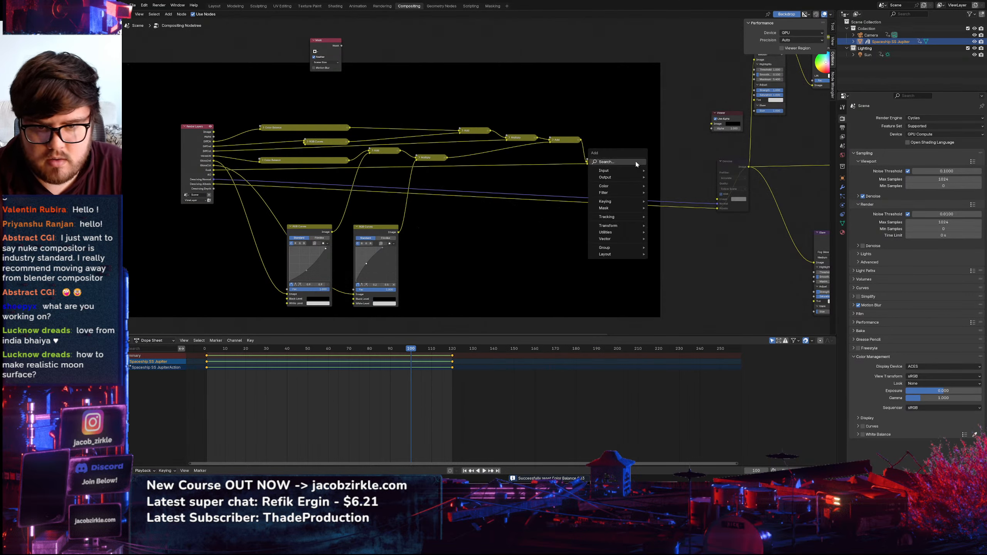
type("RGB")
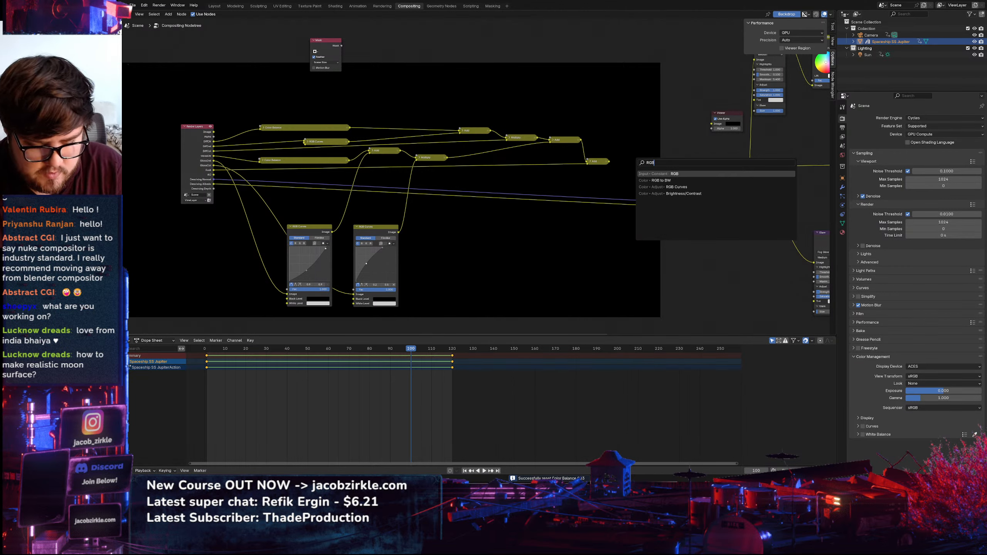
left_click(661, 187)
left_click(625, 122)
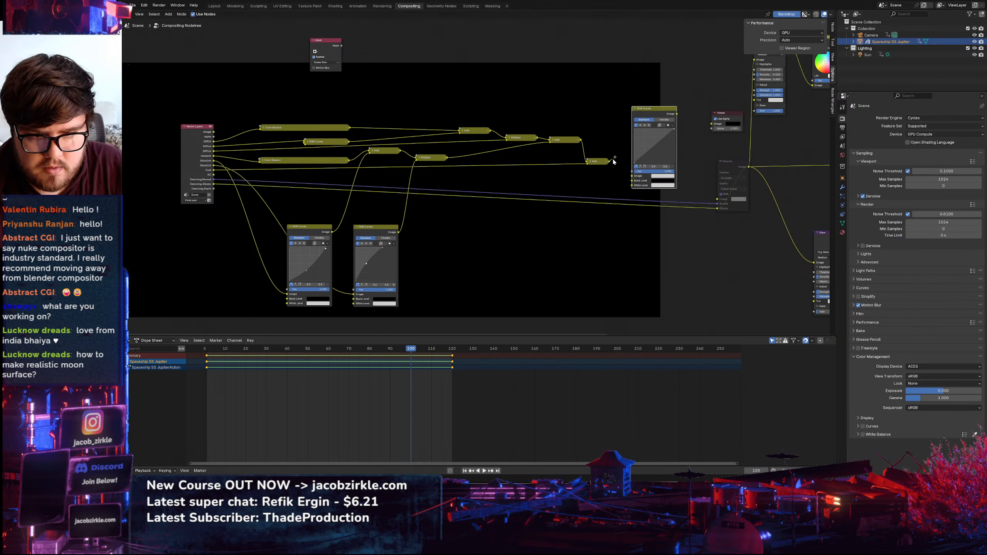
left_click_drag(613, 160, 632, 176)
left_click(656, 113, "ctrl+shift")
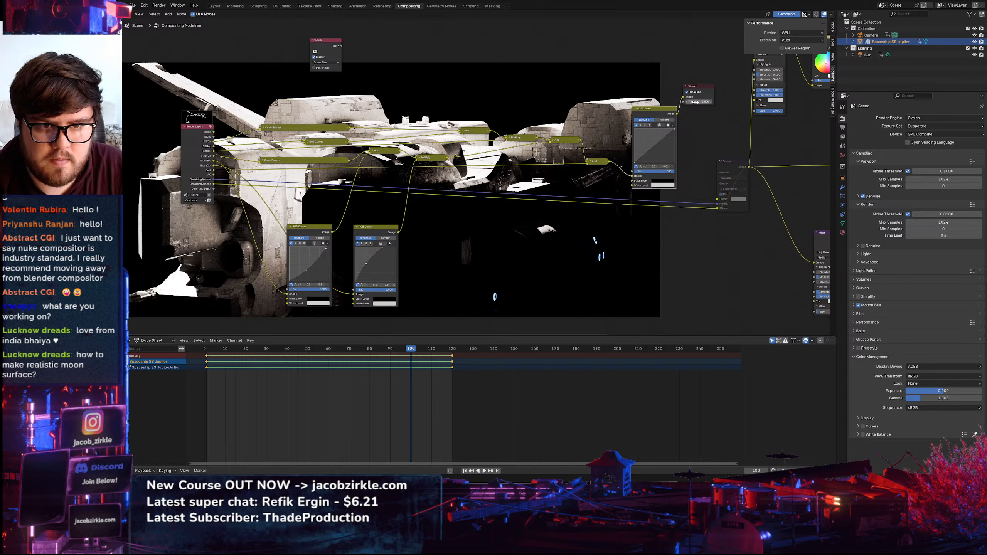
Connect the new RGB Curves output to Denoise's image input and preview the Lens Distortion result
left_click_drag(699, 88, 725, 107)
scroll(379, 169, "up", 4)
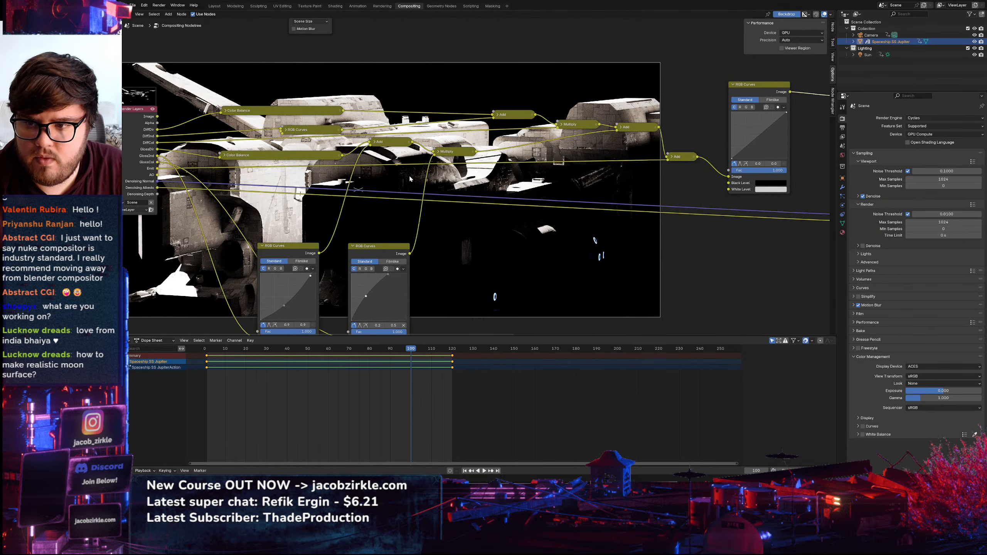
middle_click_drag(379, 169, 292, 207)
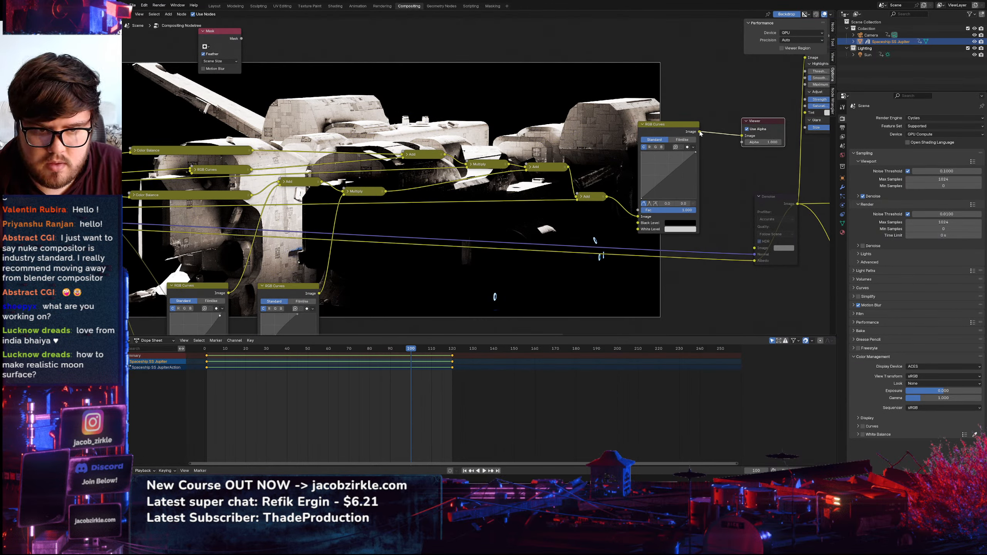
scroll(731, 189, "down", 5)
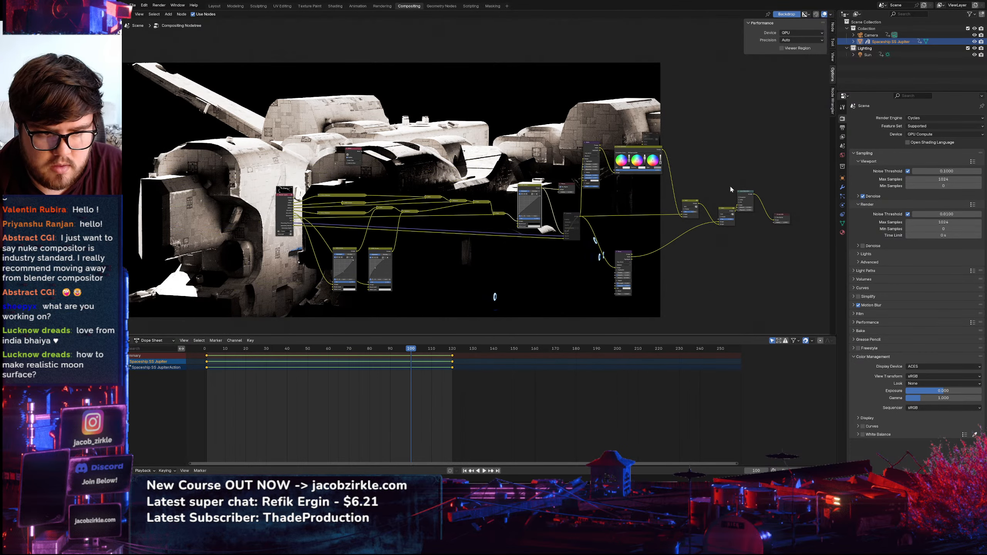
left_click(741, 198, "ctrl+shift")
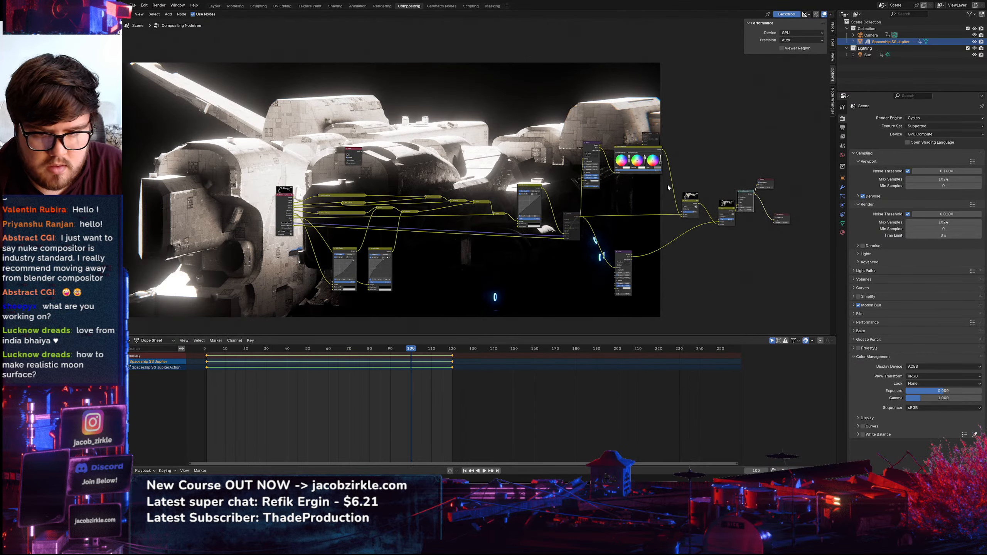
Shape the new RGB Curves into an S-curve with a shifted black point, and toggle the node's mute to compare
middle_click_drag(523, 189, 652, 196)
scroll(640, 229, "up", 6)
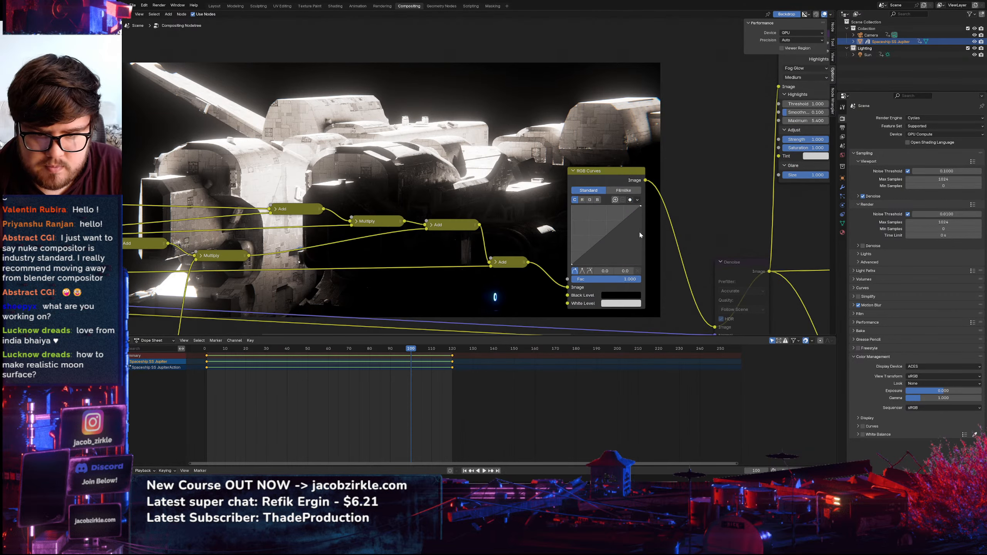
left_click_drag(586, 254, 590, 255)
left_click_drag(624, 225, 640, 207)
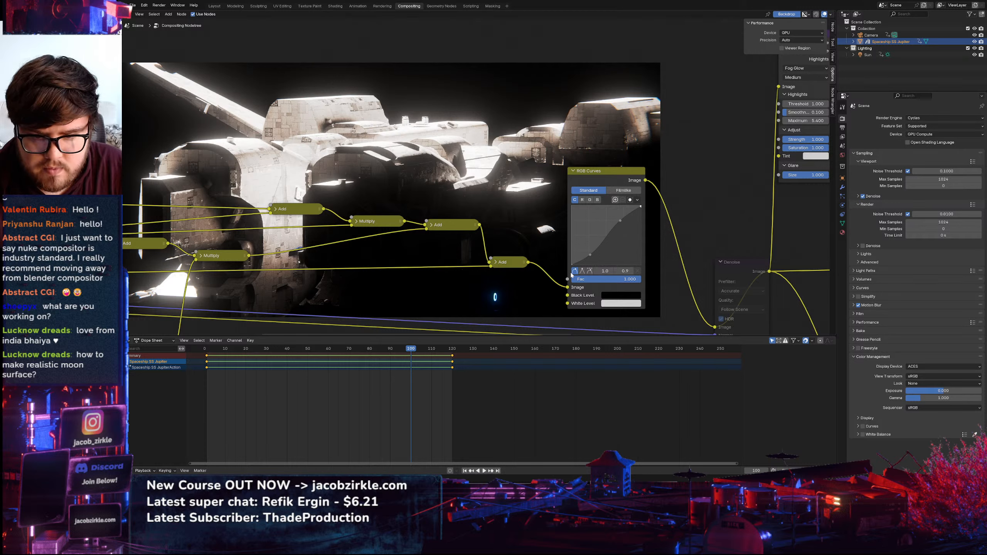
left_click_drag(573, 263, 568, 257)
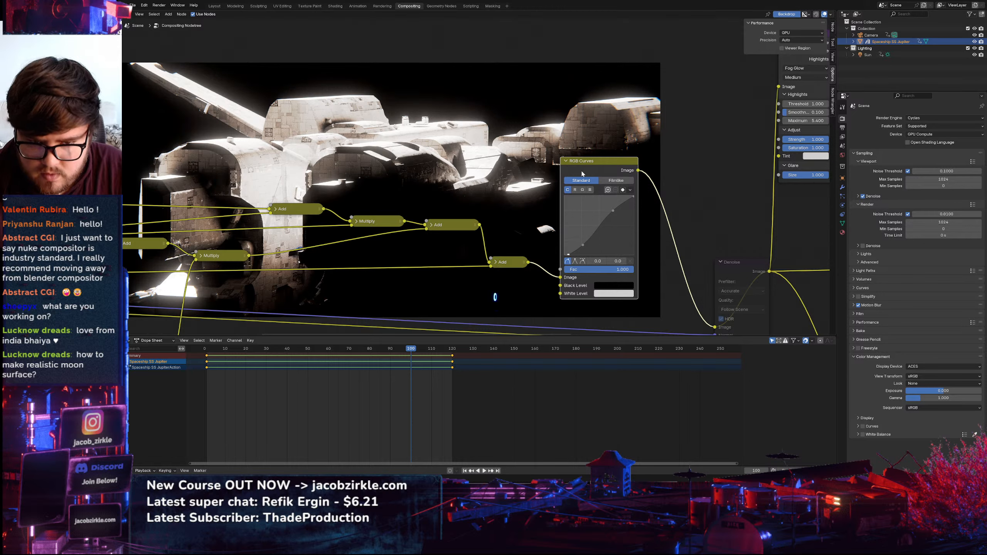
key("m")
key("m")
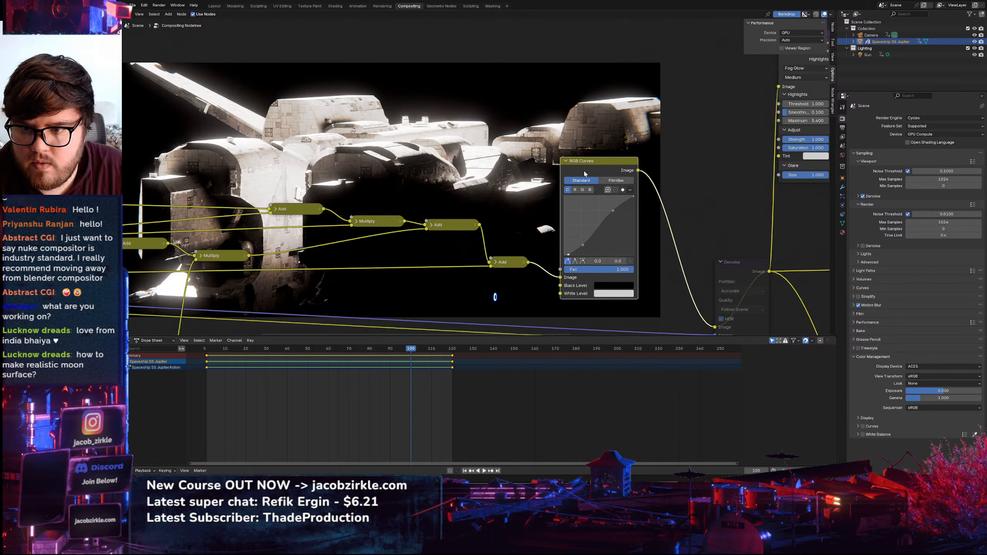
key("m")
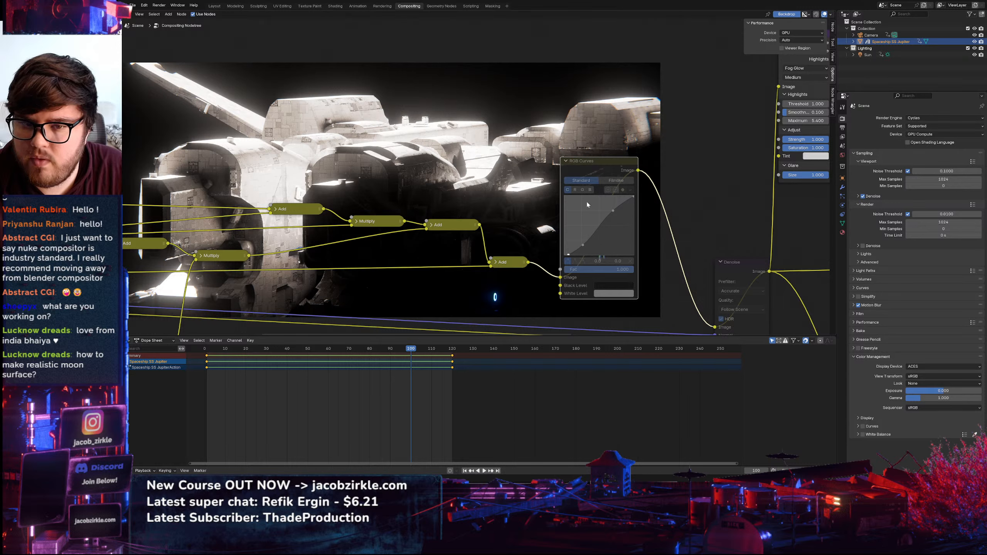
key("m")
Readjust the curve's shadow points, leaving one near 0.2, 0.2, and toggle the RGB Curves mute to compare
left_click_drag(569, 256, 582, 241)
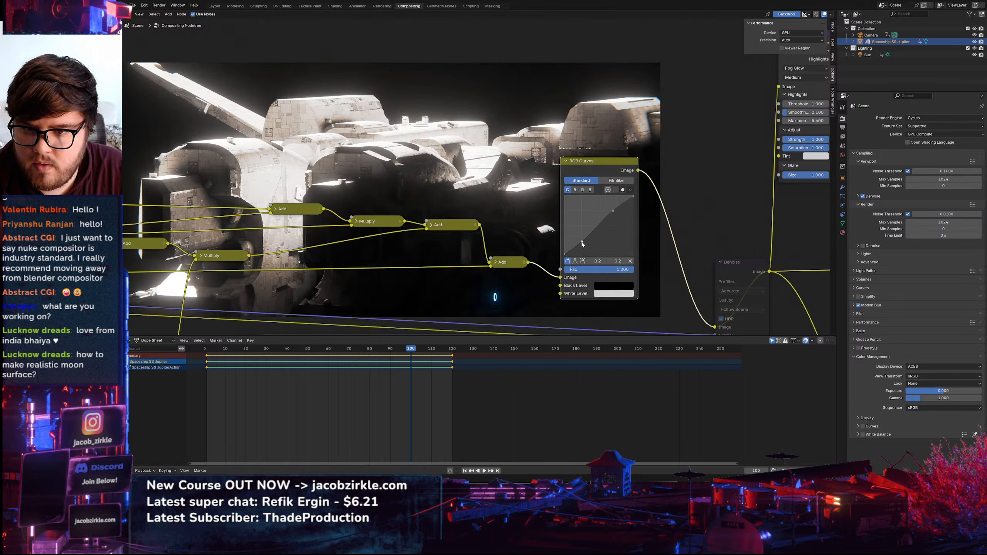
key("m")
key("m")
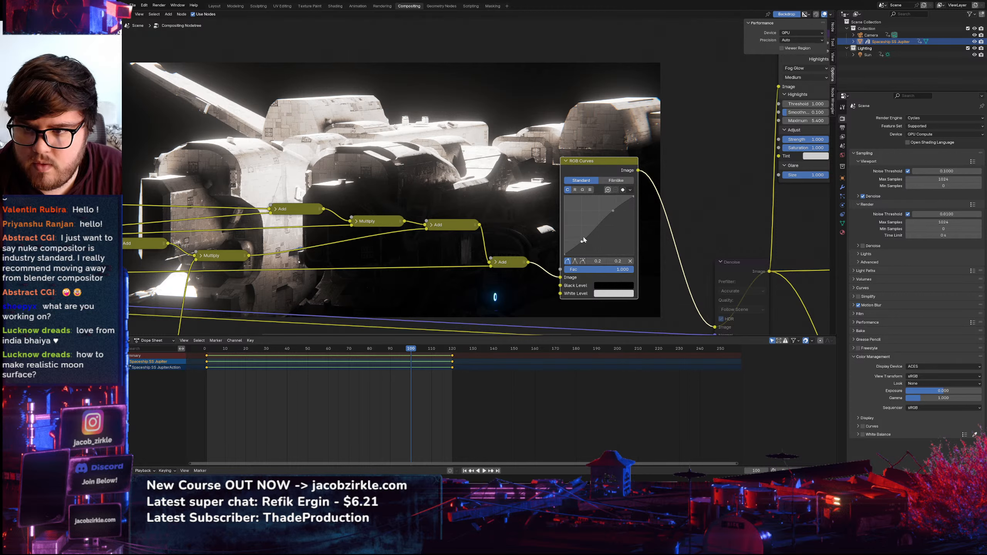
key("m")
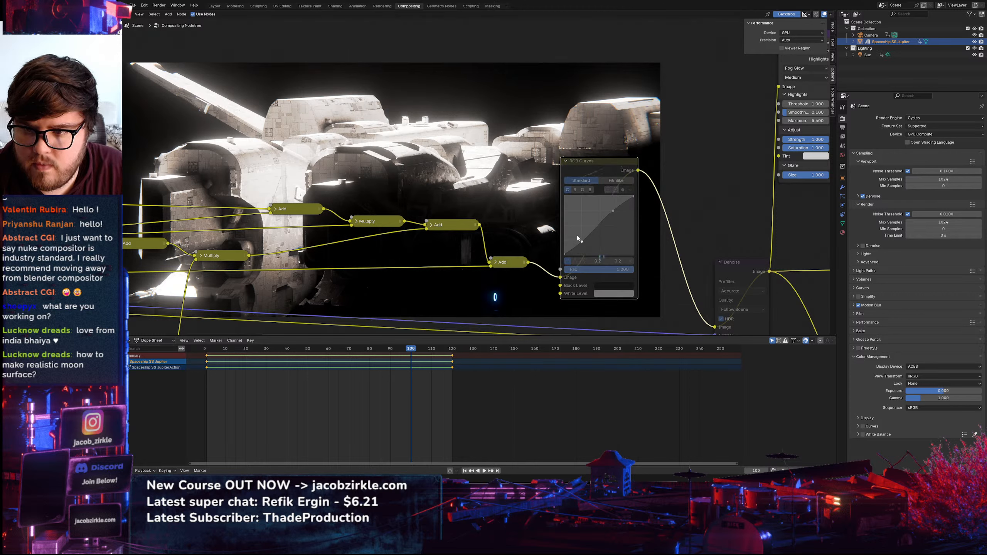
key("m")
key("m")
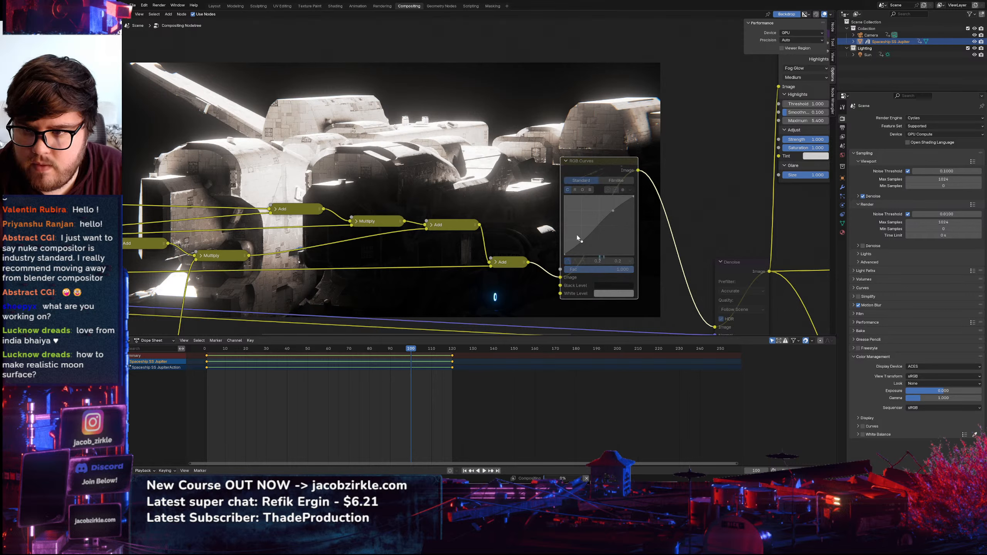
key("m")
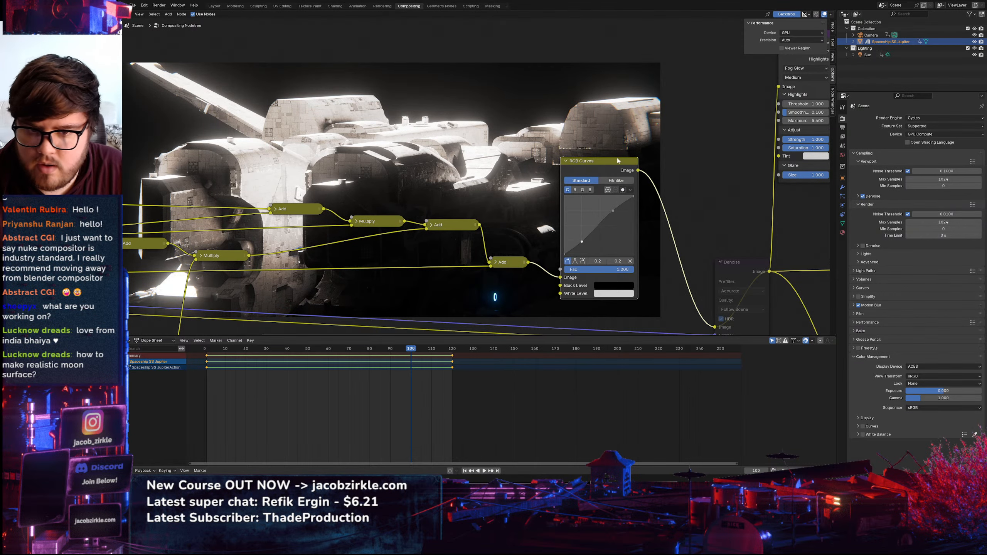
Delete the new RGB Curves, reconnect the last Add node to Denoise's image input and restore the Denoising Normal link
key("x")
left_click_drag(528, 262, 714, 334)
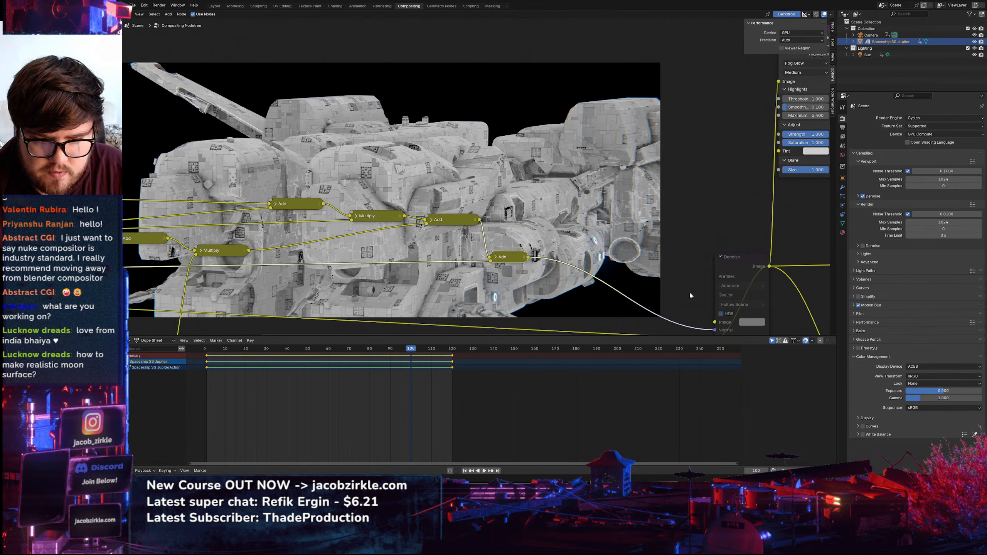
middle_click_drag(710, 325, 692, 256)
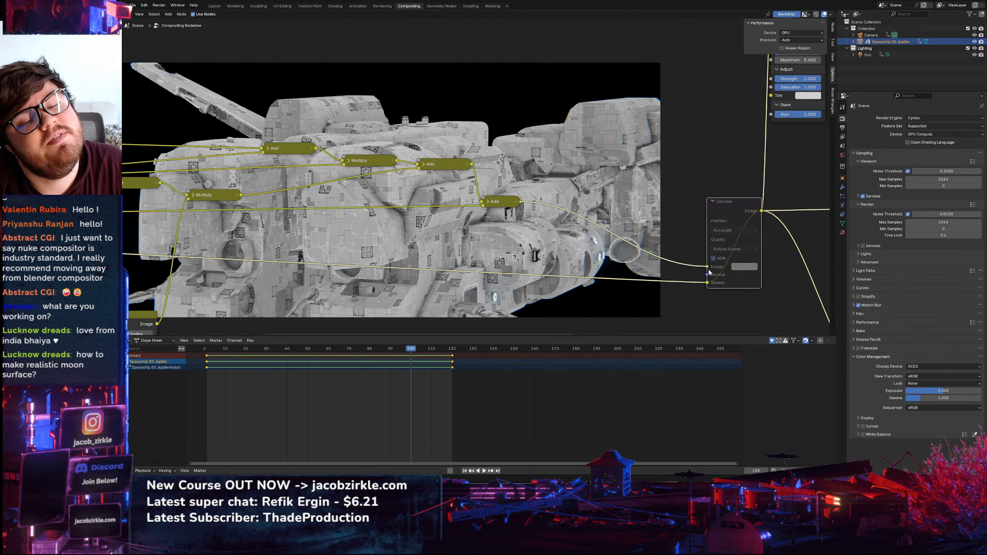
scroll(249, 253, "down", 3)
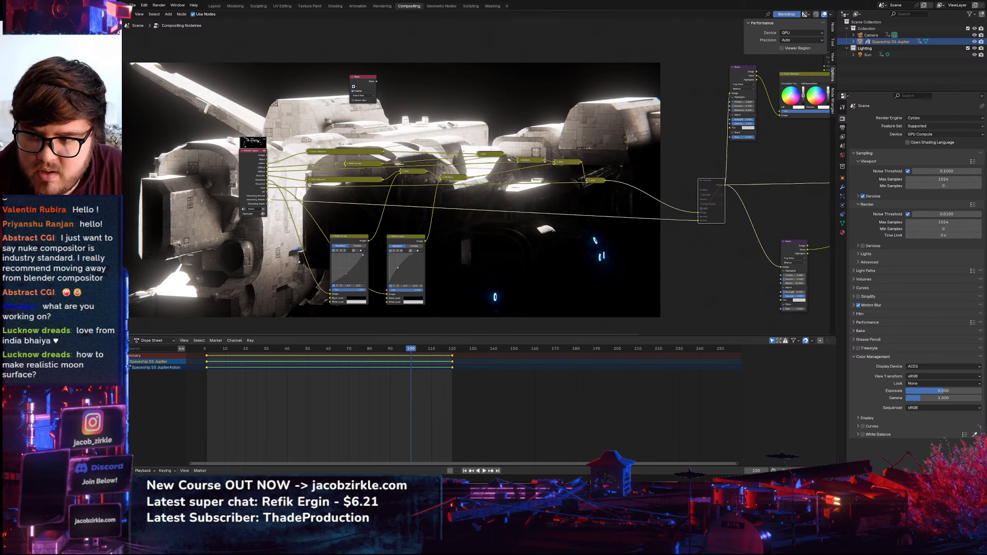
left_click_drag(268, 199, 695, 221)
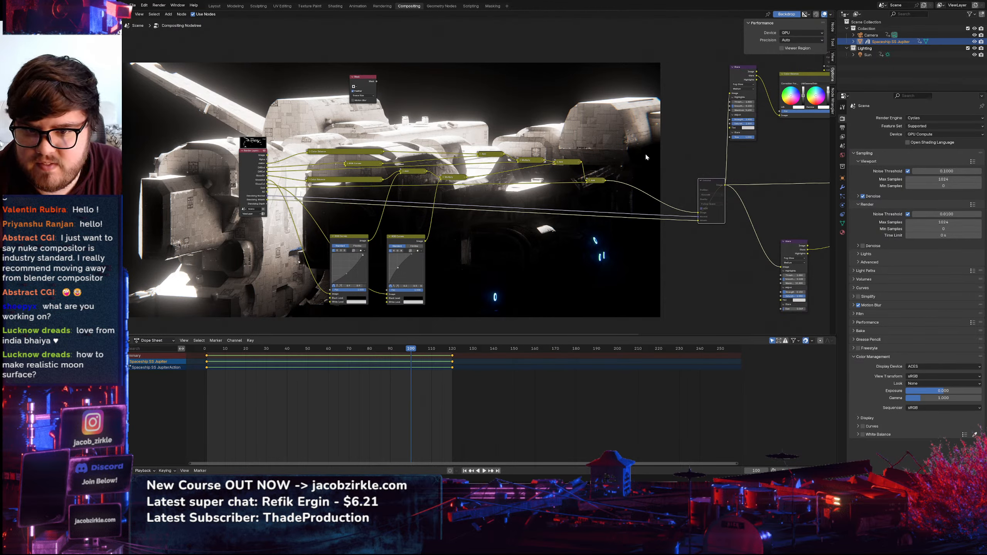
Move Denoise, the glare branches and their mixing nodes closer to the pass chain to tidy the node layout
middle_click_drag(692, 189, 575, 236)
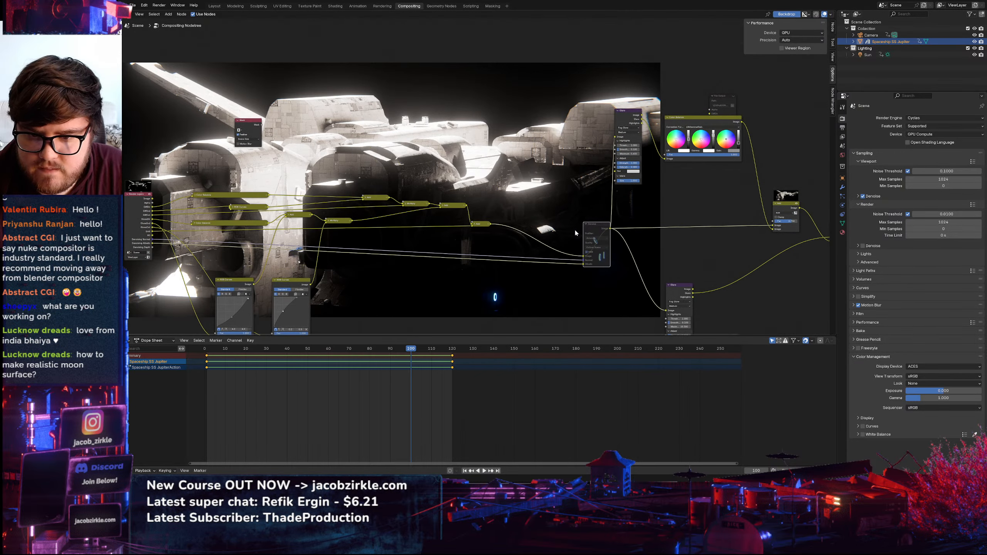
left_click_drag(577, 233, 521, 224)
middle_click_drag(521, 224, 291, 222)
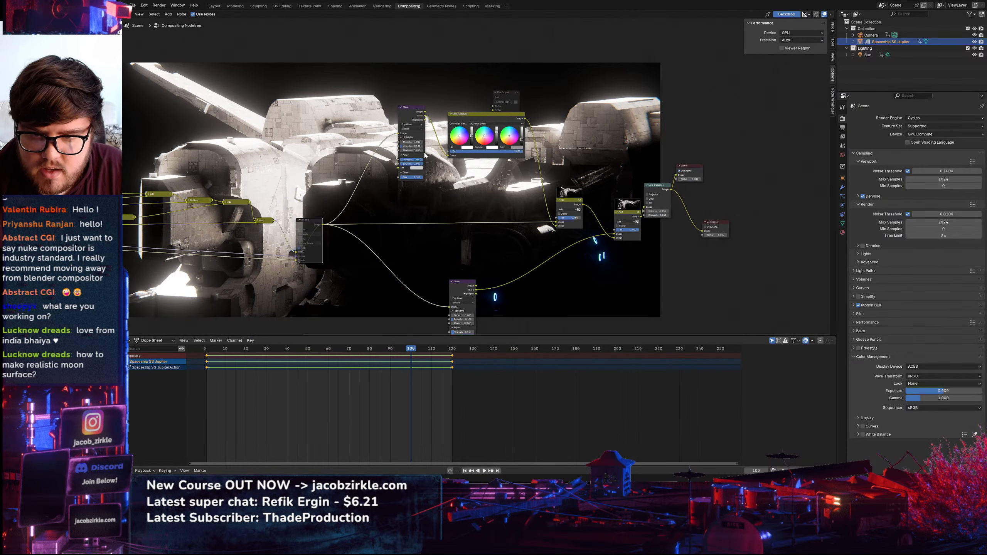
mouse_move(395, 58)
left_mouse_down()
mouse_move(604, 210)
mouse_move(541, 202)
left_mouse_up()
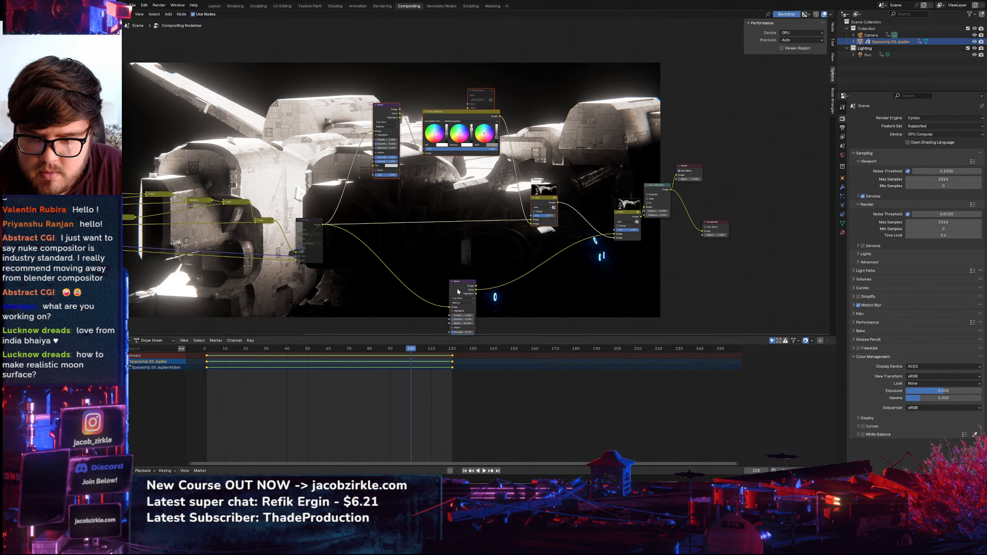
left_click_drag(458, 292, 363, 279)
middle_click_drag(363, 279, 209, 285)
left_click_drag(380, 157, 501, 244)
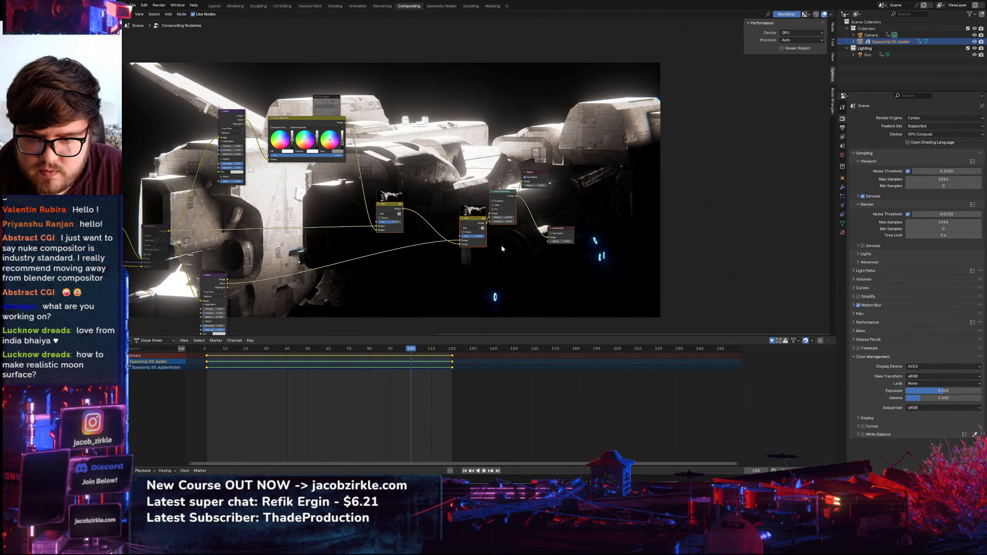
Add a Sun Beams node fed by the Lens Distortion output and place it before the Viewer
left_click_drag(496, 192, 501, 212)
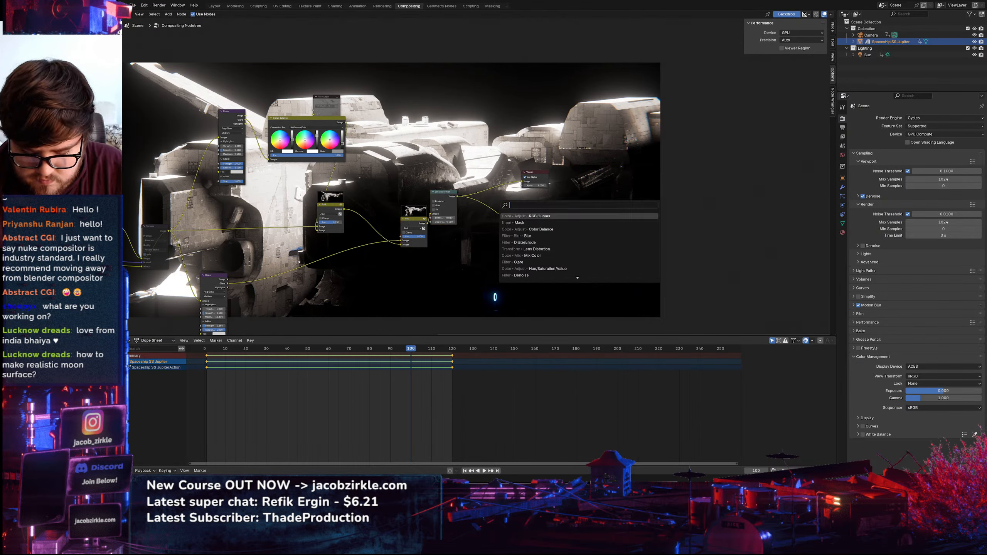
type("SUN")
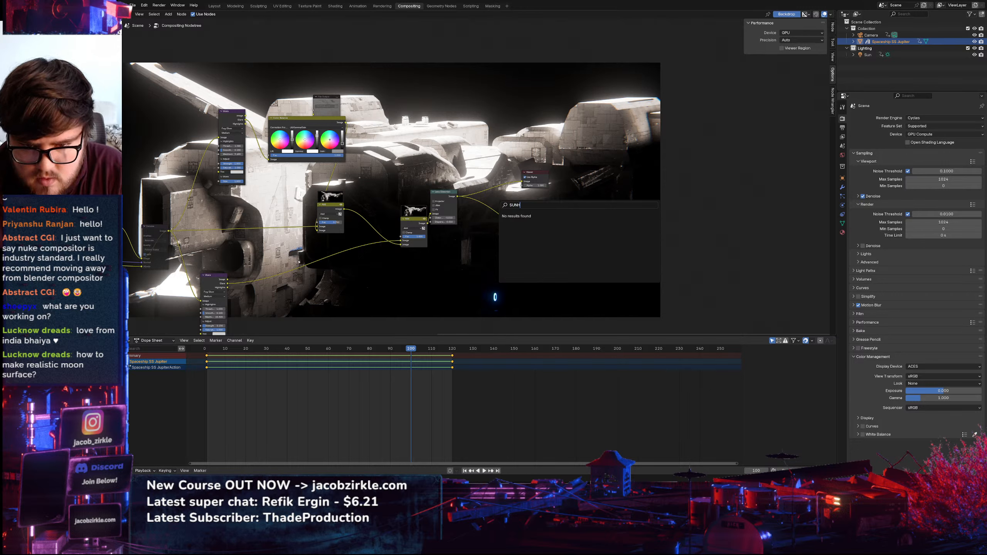
key("Return")
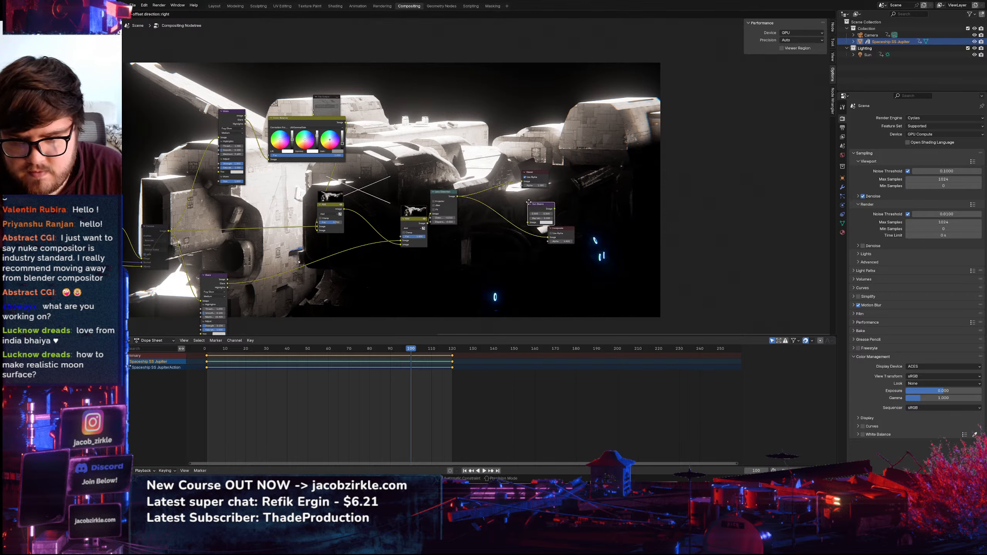
left_click(494, 192)
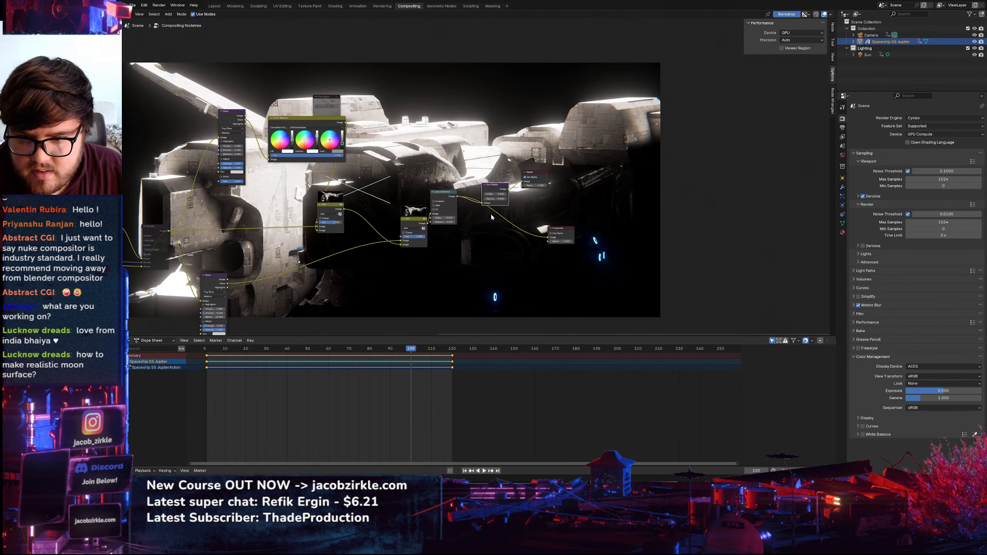
Try a Sun Beams source X of -0.2 and move the timeline to frame 114, with the whole backdrop in view
key("KP_Decimal")
mouse_move(481, 180)
left_mouse_down()
mouse_move(537, 179)
mouse_move(485, 180)
mouse_move(472, 164)
left_mouse_up()
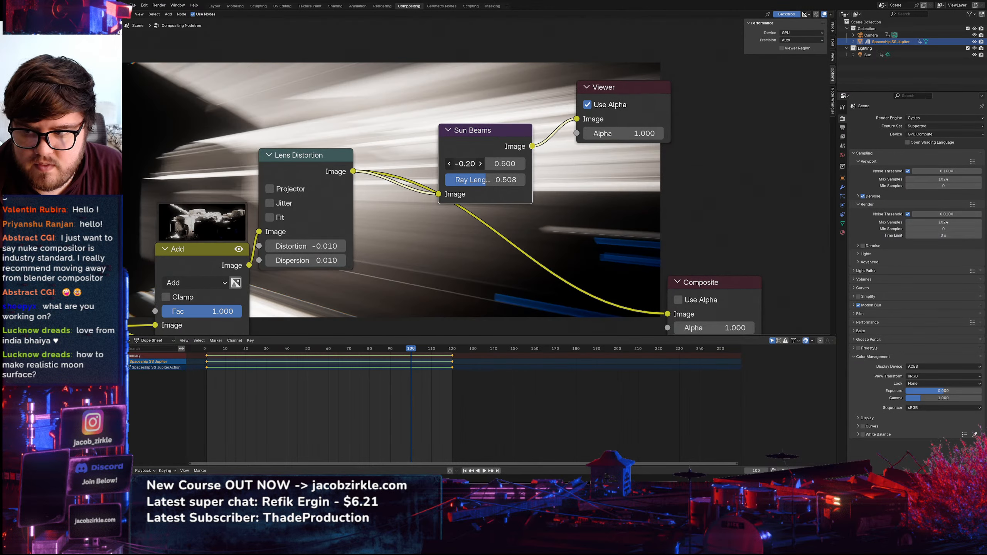
scroll(230, 192, "down", 2)
scroll(253, 179, "down", 14, "alt")
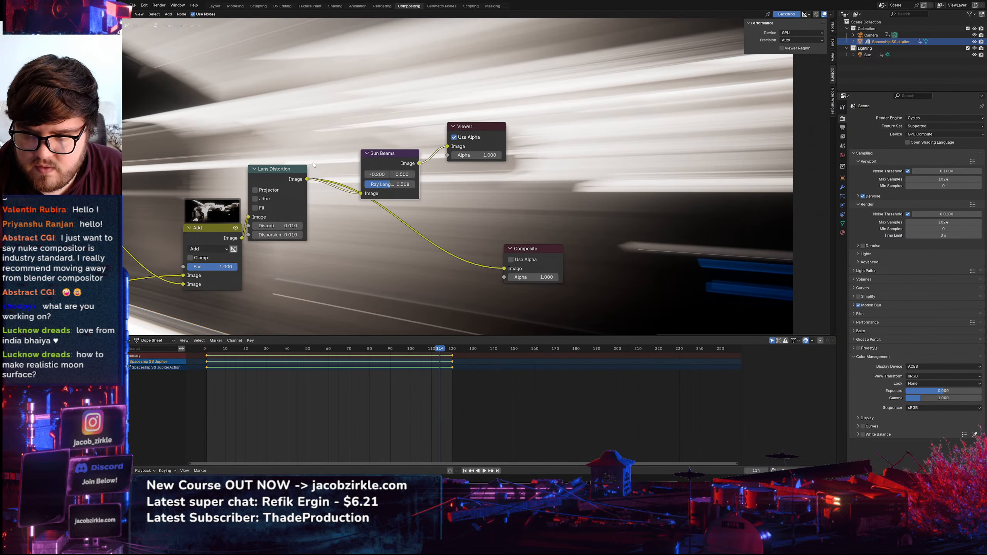
key("v")
key("v")
key("v")
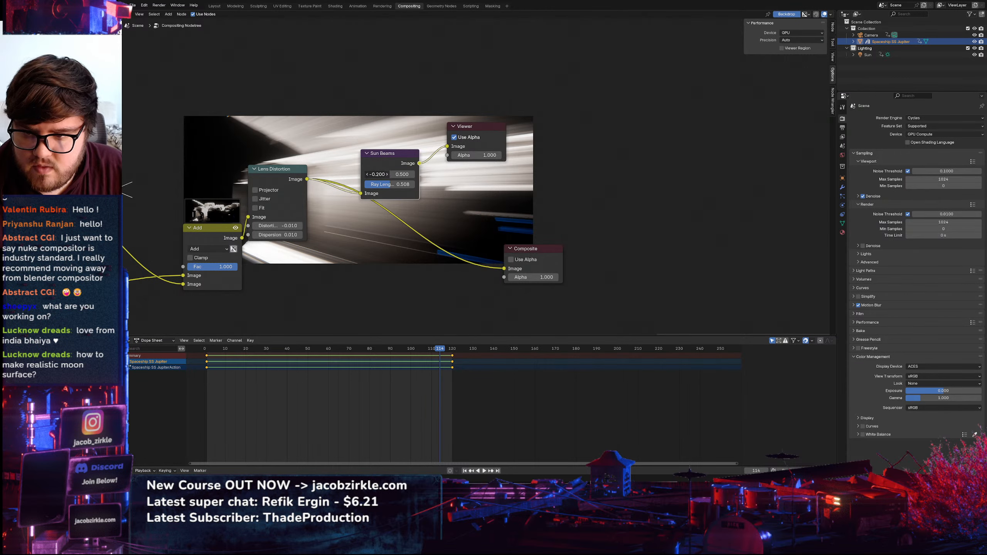
Set the Sun Beams source to X 0.8 and Y 1.0, and place the node above the Lens Distortion to Composite link
left_click_drag(377, 174, 414, 176)
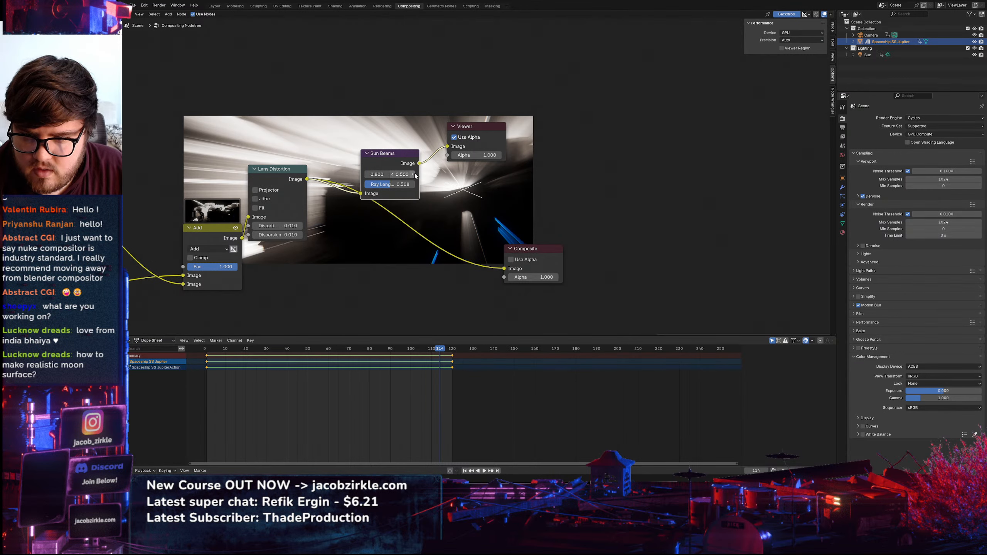
left_click(413, 175)
left_click(414, 175)
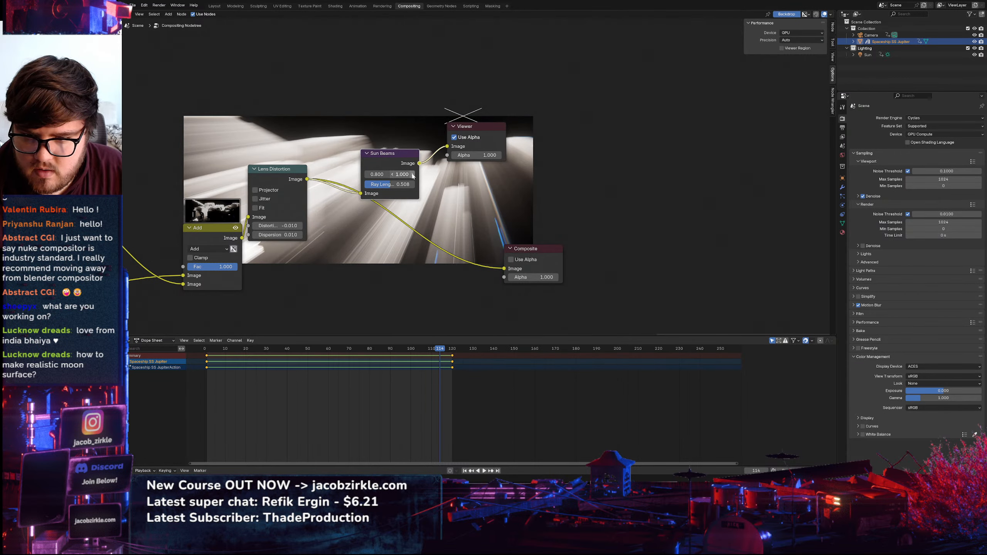
middle_click_drag(375, 242, 423, 216)
left_click_drag(430, 129, 429, 90)
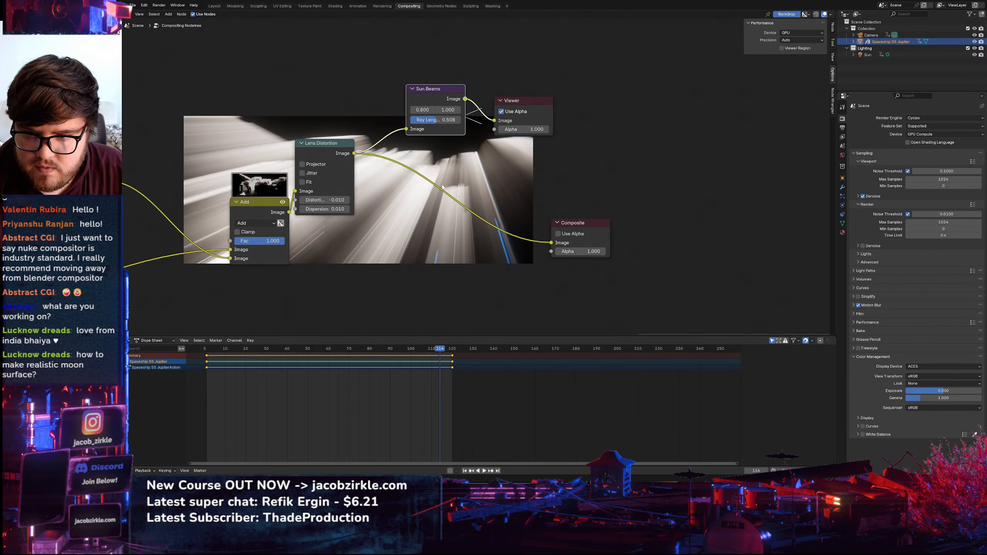
Insert a Mix Color node on the link between Lens Distortion and Composite
key("shift+a")
left_click(435, 177)
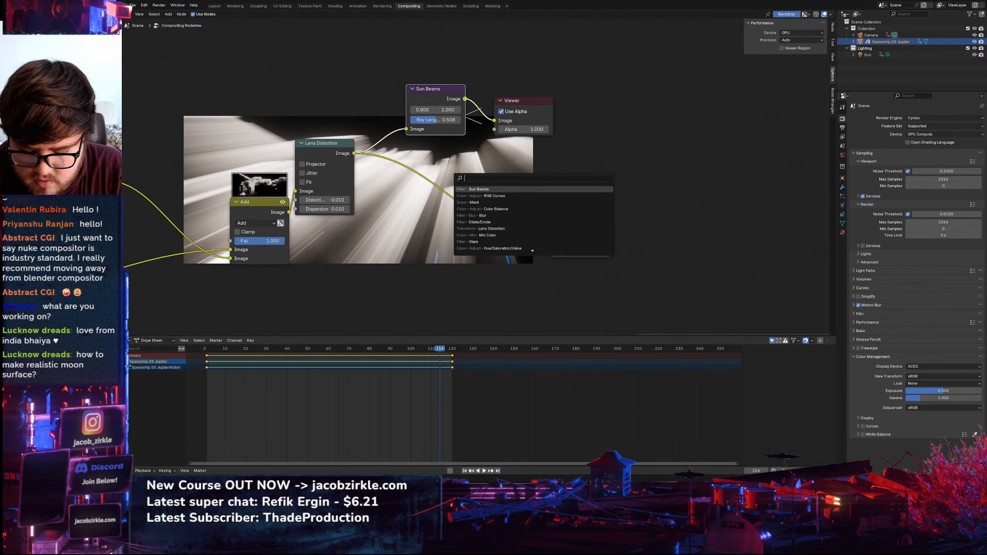
type("mix")
key("Return")
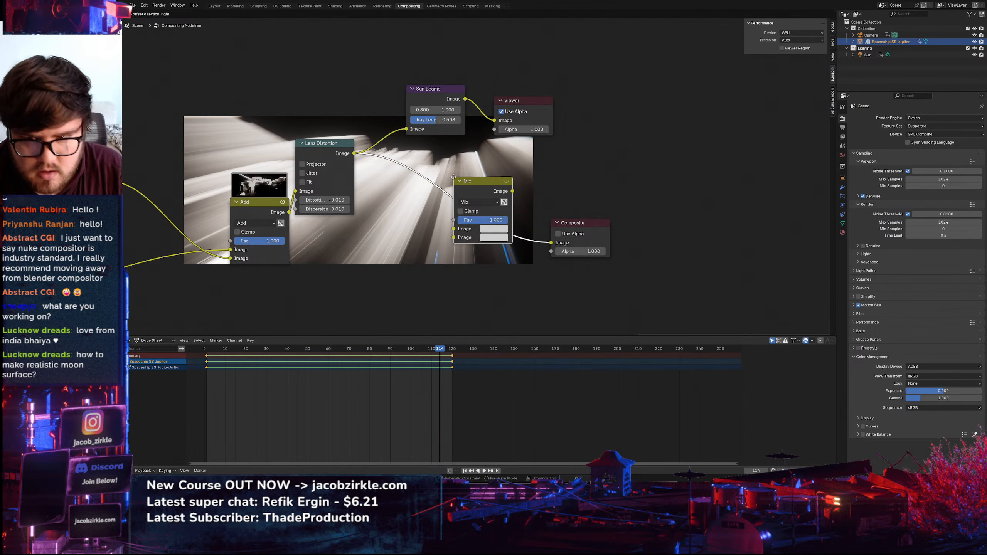
left_click(479, 177)
Set the new Mix node to Add, feed Sun Beams into its second image input and preview its output
left_click(501, 202)
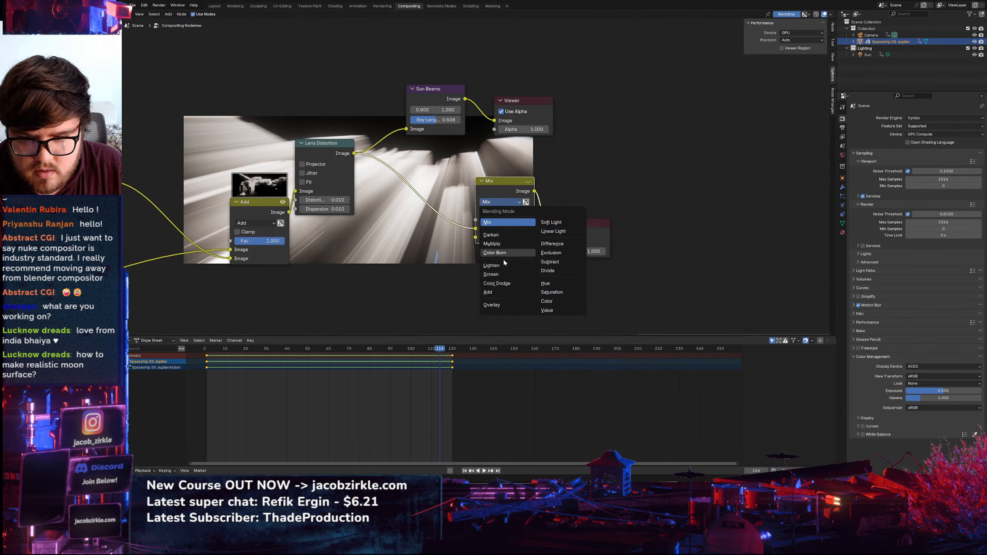
left_click(505, 292)
left_click_drag(465, 99, 476, 238)
left_click(504, 185, "ctrl+shift")
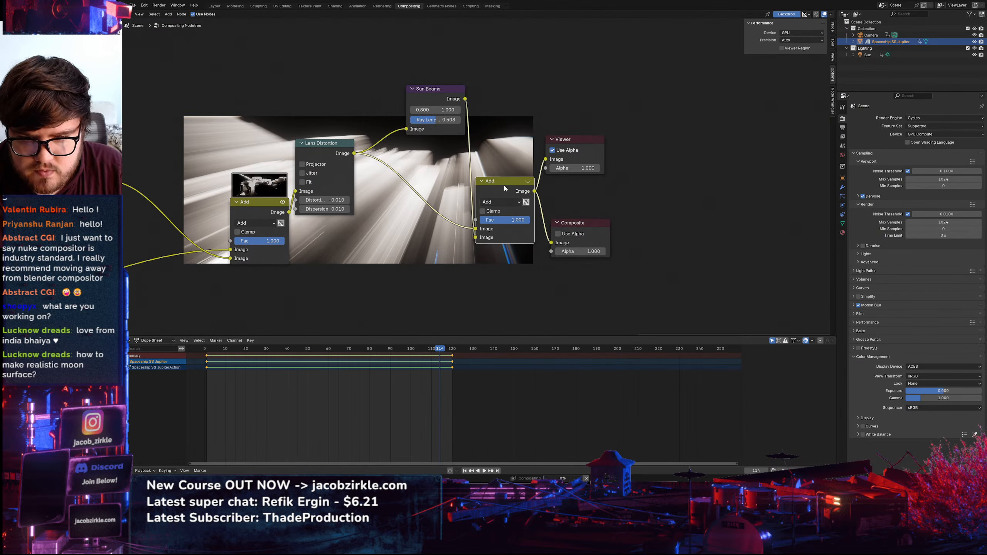
Set the Fac of the Add node that mixes in the Sun Beams to 0.01
scroll(449, 261, "up", 3)
left_click(544, 184)
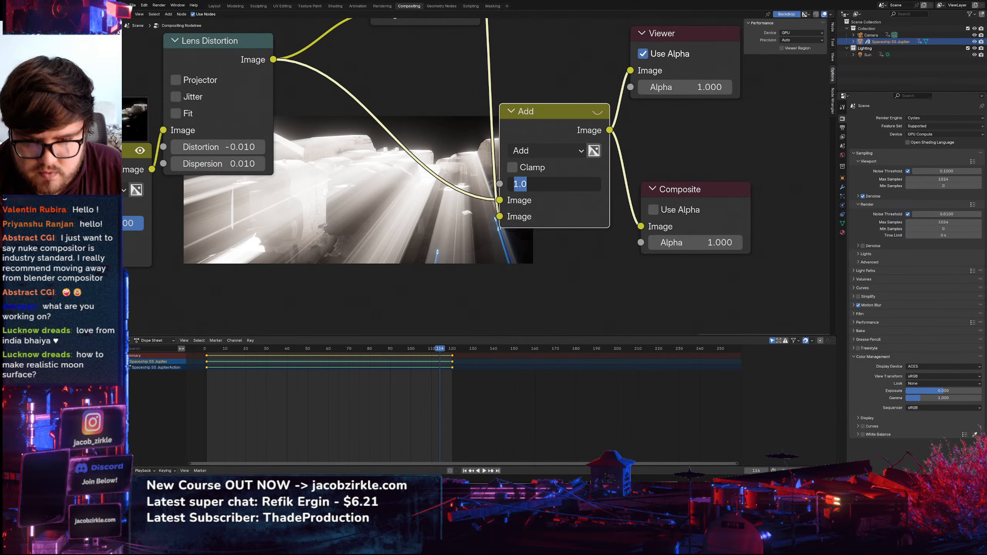
type("0.01")
key("Return")
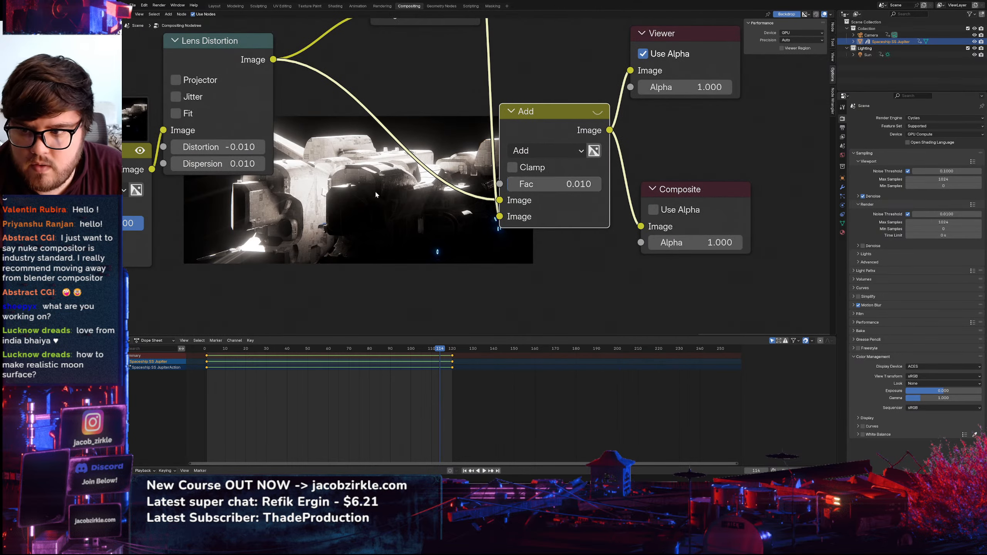
Divide the Sun Beams Add node's Fac by 5, to 0.002
middle_click_drag(363, 196, 270, 244)
left_click(464, 240)
type("0.01")
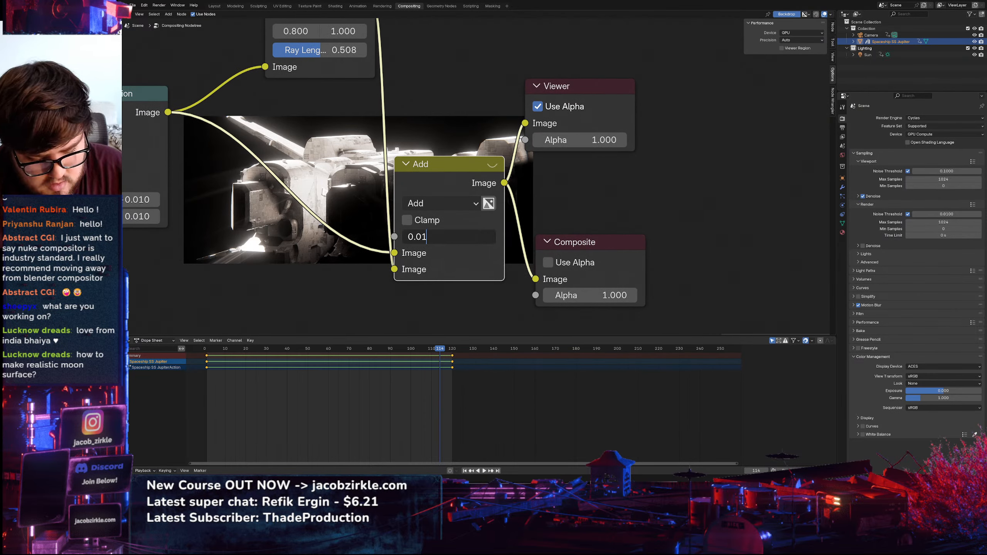
type("/5")
key("Return")
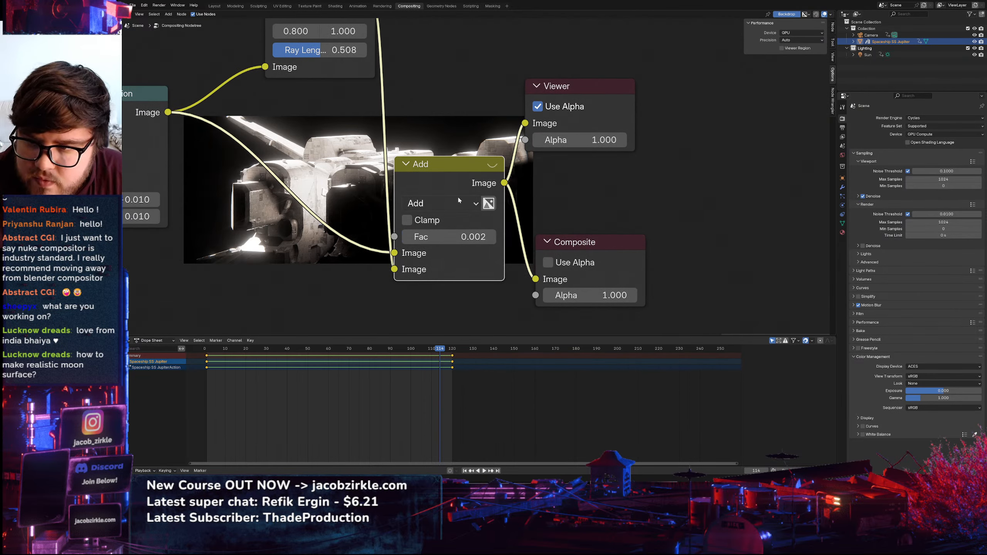
middle_click_drag(329, 211, 383, 205)
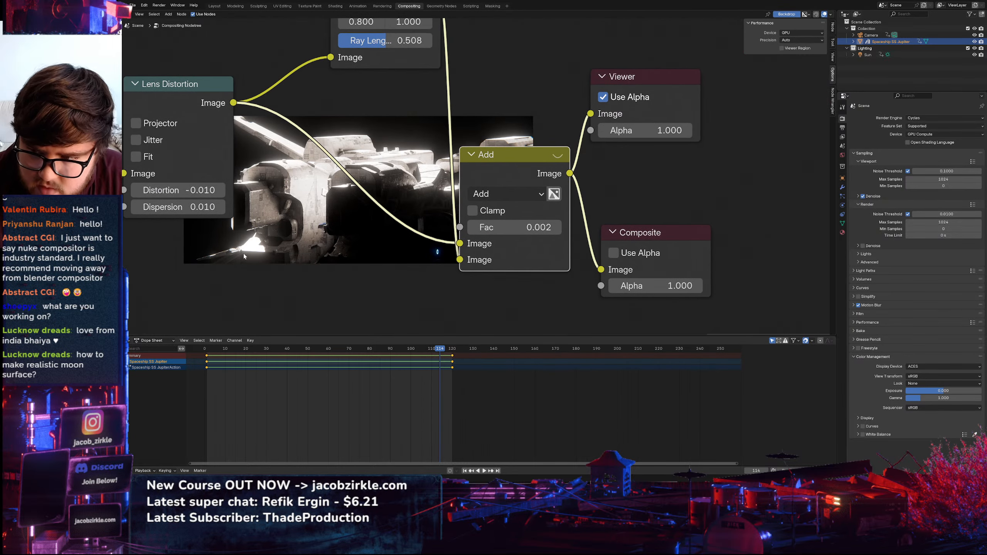
Preview the Sun Beams node on its own and adjust its source Y to 0.8
middle_click_drag(407, 82, 420, 145)
left_click(440, 83, "ctrl+shift")
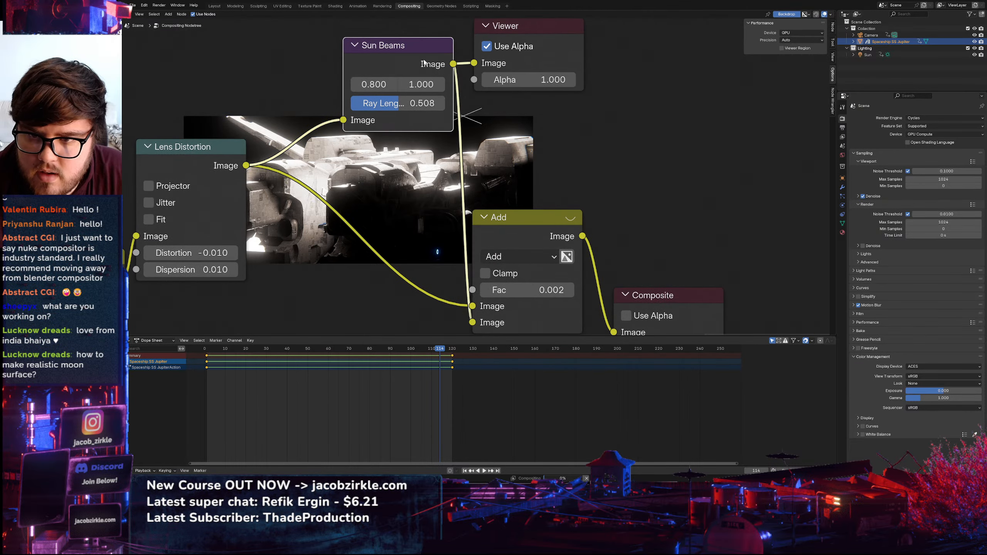
left_click(440, 85)
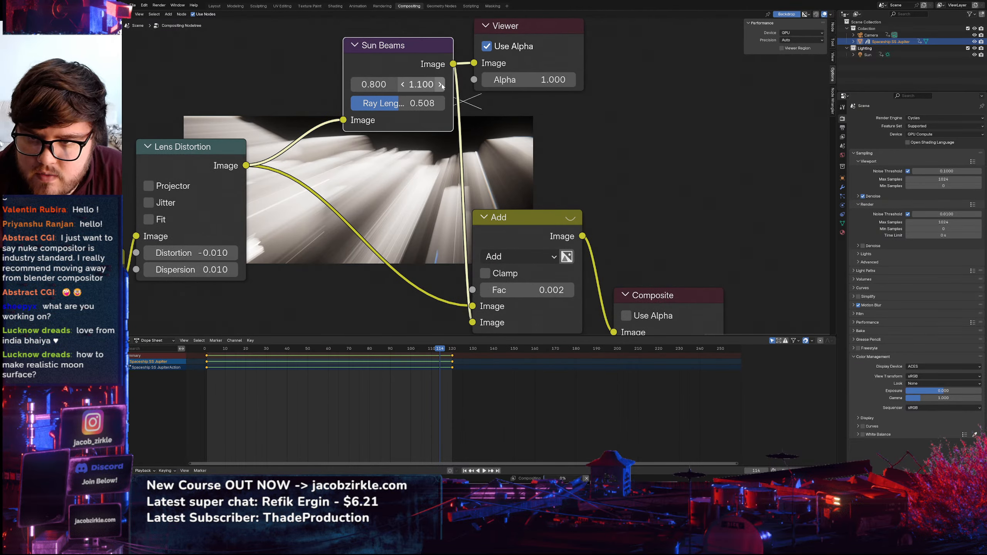
left_click(403, 87)
left_click(403, 87)
left_click(403, 87)
left_click(403, 86)
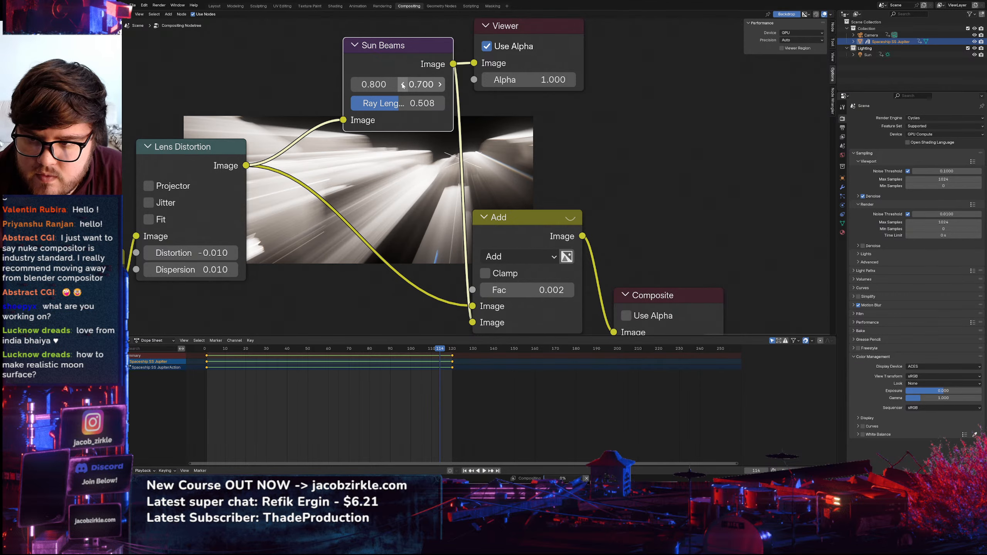
left_click(441, 85)
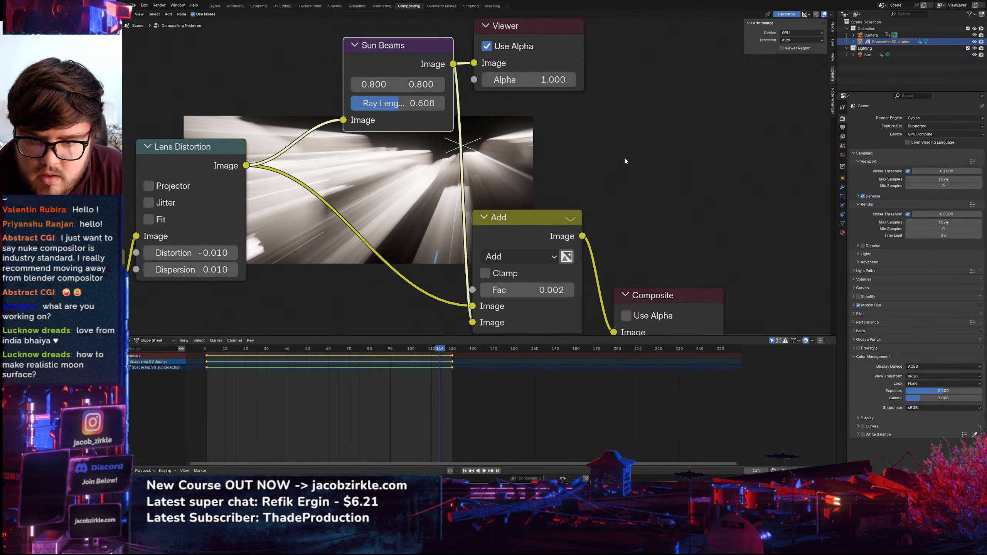
Switch the Viewer back to the final Add node and double its Fac to 0.004
middle_click_drag(626, 160, 572, 115)
left_click(503, 184, "ctrl+shift")
middle_click_drag(470, 148, 474, 193)
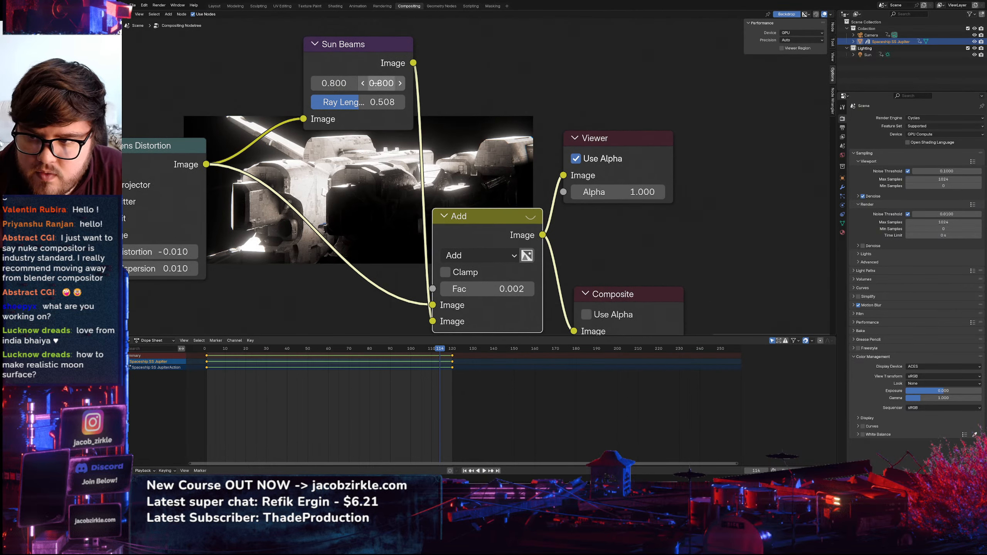
middle_click_drag(486, 288, 482, 264)
left_click(483, 265)
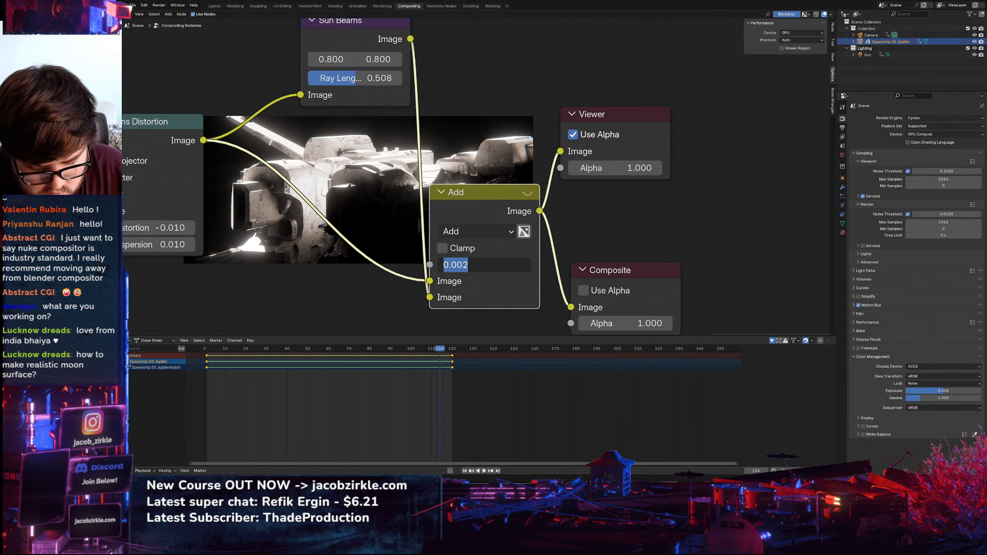
key("Right")
type("*2")
key("Return")
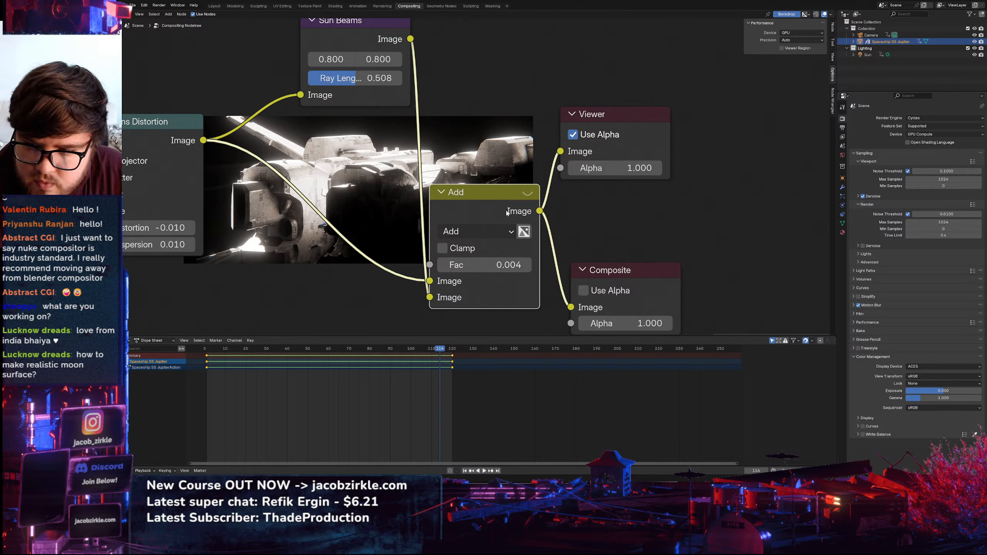
scroll(332, 241, "down", 2)
scroll(332, 241, "up", 2)
scroll(332, 241, "down", 2)
scroll(331, 241, "up", 2)
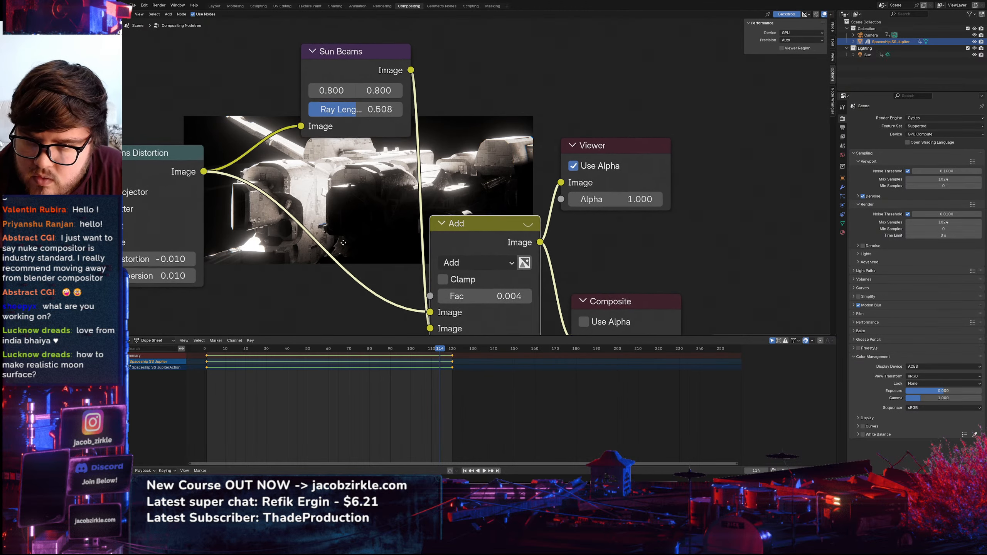
Try a Sun Beams source Y of 0.9 and lower it to 0.4 while viewing the mixed result
middle_click_drag(331, 241, 332, 273)
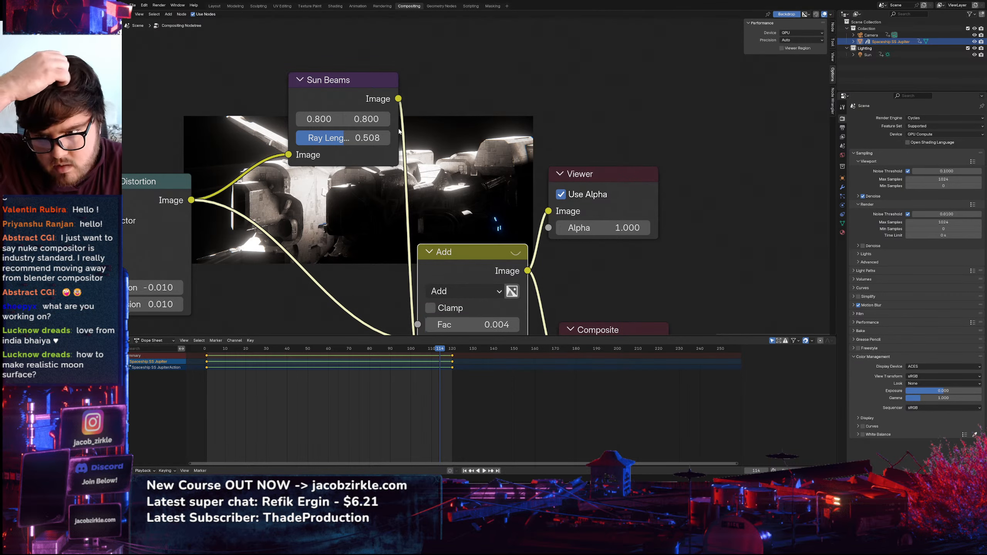
left_click(385, 121)
left_click(384, 121)
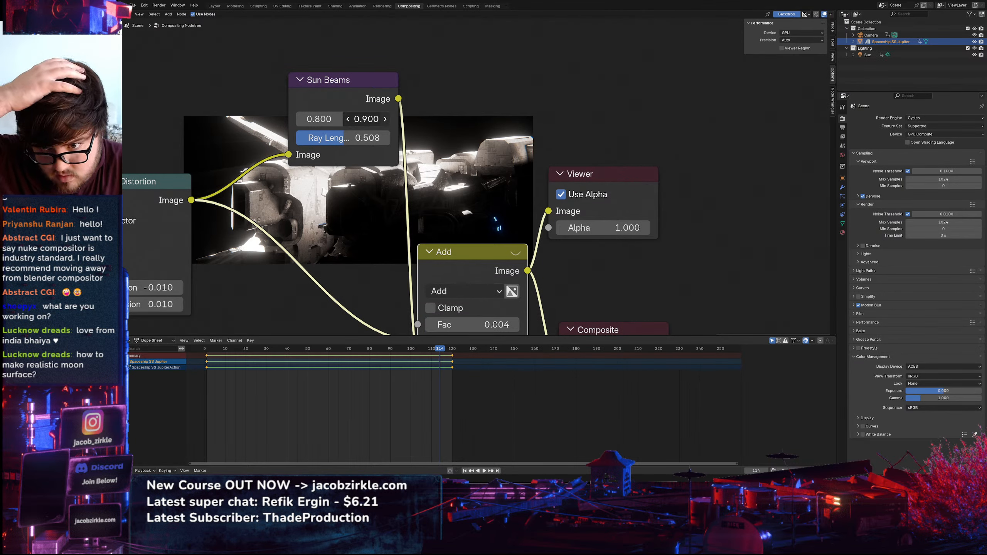
left_click(349, 121)
left_click(349, 121)
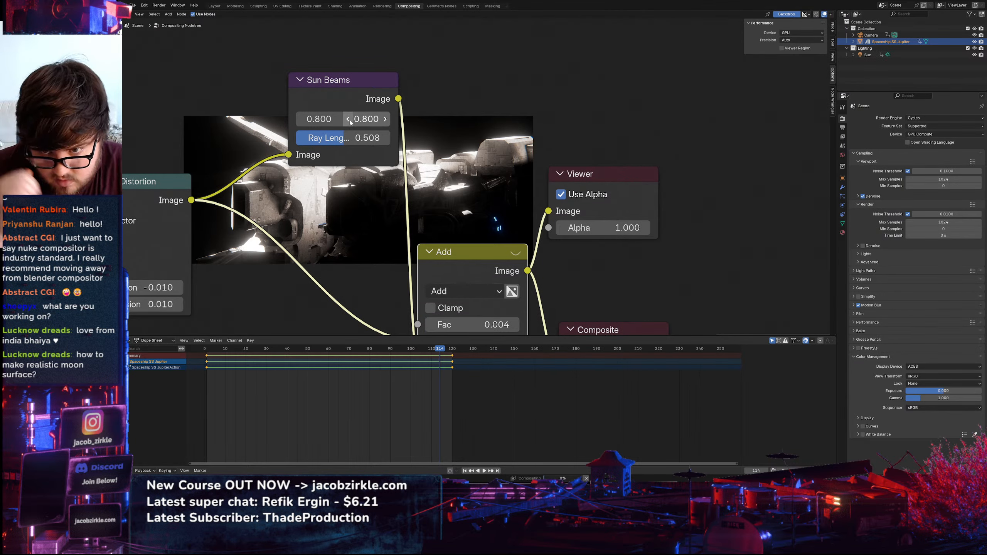
left_click(350, 121)
left_click(350, 121)
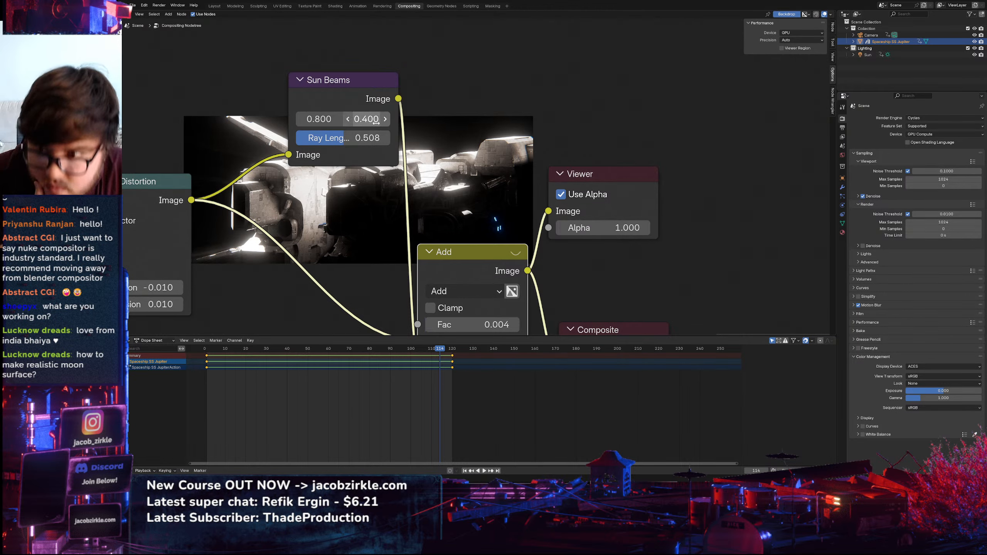
middle_click_drag(397, 170, 460, 146)
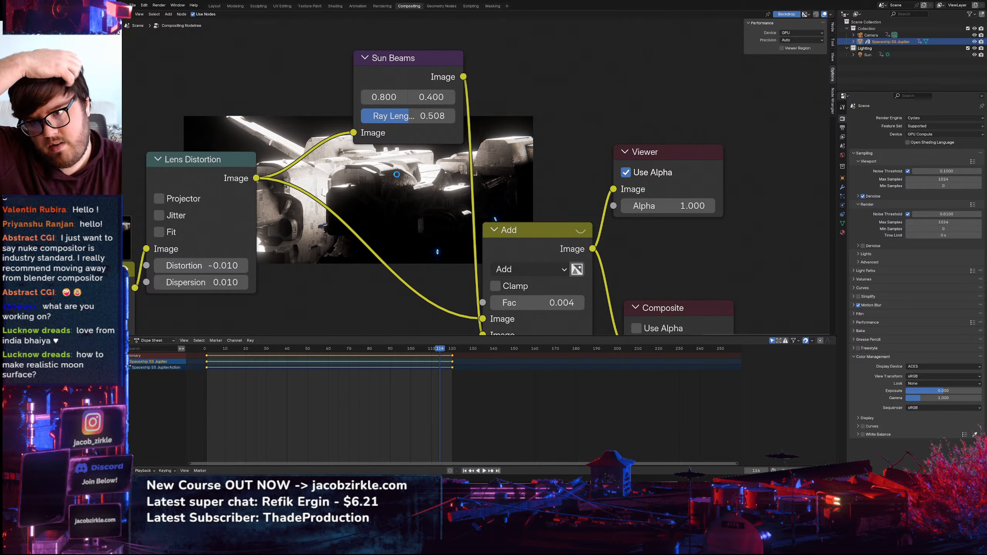
Move the Viewer and Composite nodes away from the final Add node to make room for another node
scroll(402, 179, "down", 10)
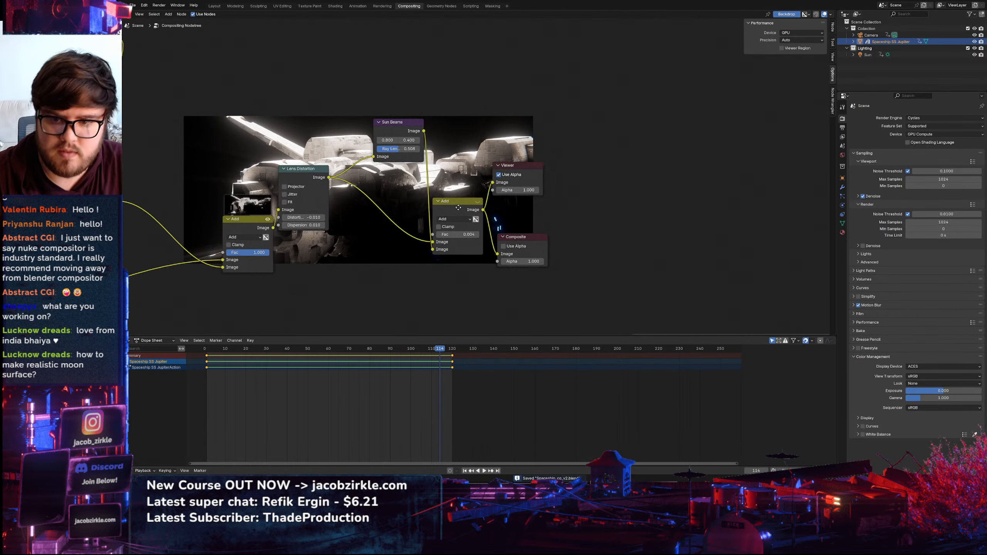
middle_click_drag(401, 179, 376, 174)
left_click_drag(503, 160, 619, 125)
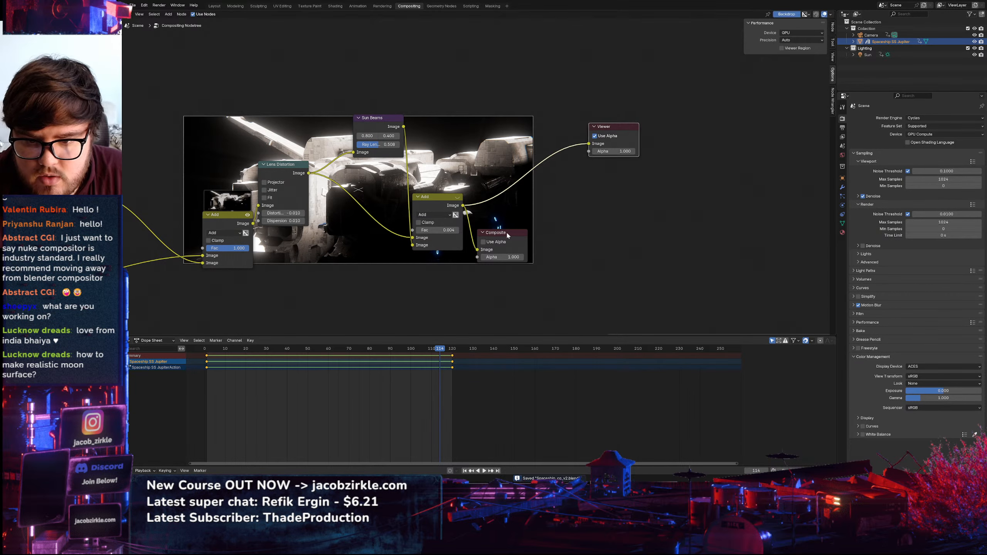
left_click_drag(507, 233, 593, 269)
Insert an RGB Curves node between the final Add node and Composite, and preview its output
key("shift+a")
left_click(566, 237)
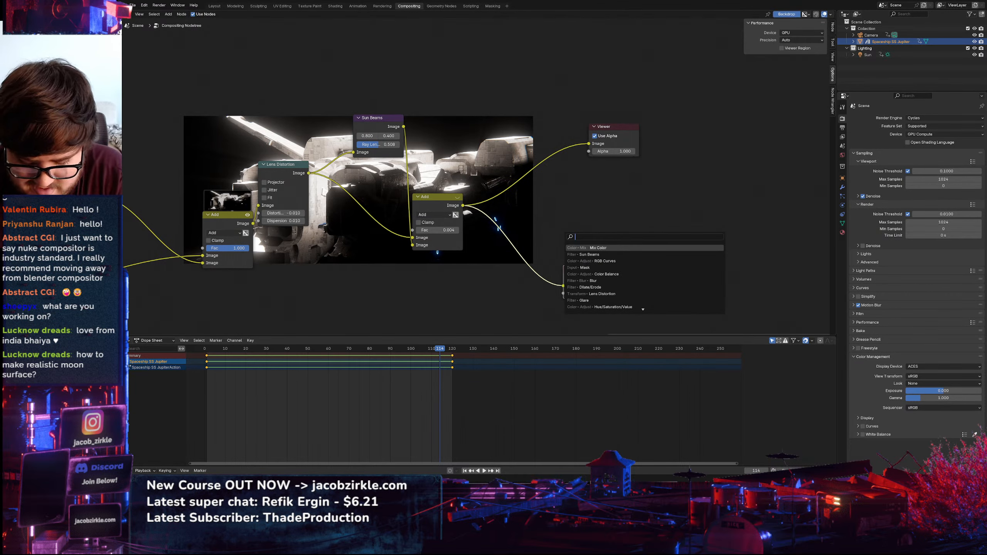
type("rgb")
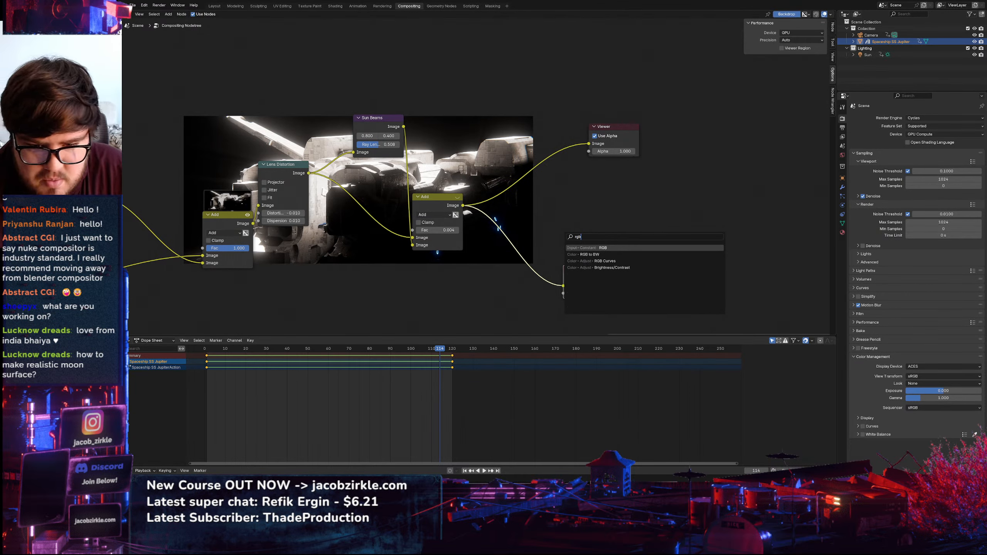
key("Down")
key("Down")
key("Return")
left_click(491, 194)
left_click(538, 199, "ctrl+shift")
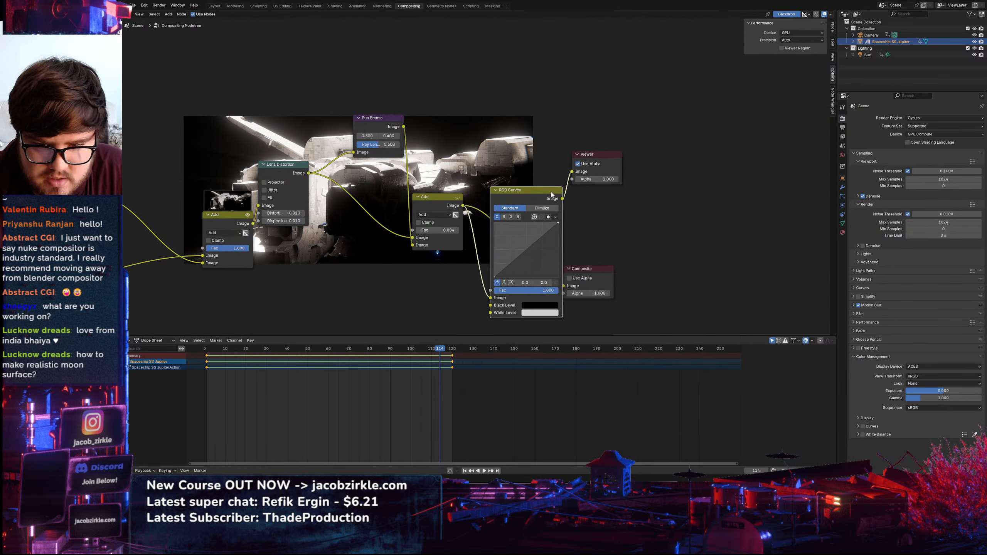
Move the Composite node farther from RGB Curves and shape the curve with a shadow point and a lowered highlight point
middle_click_drag(573, 222, 512, 202)
left_click_drag(537, 249, 772, 262)
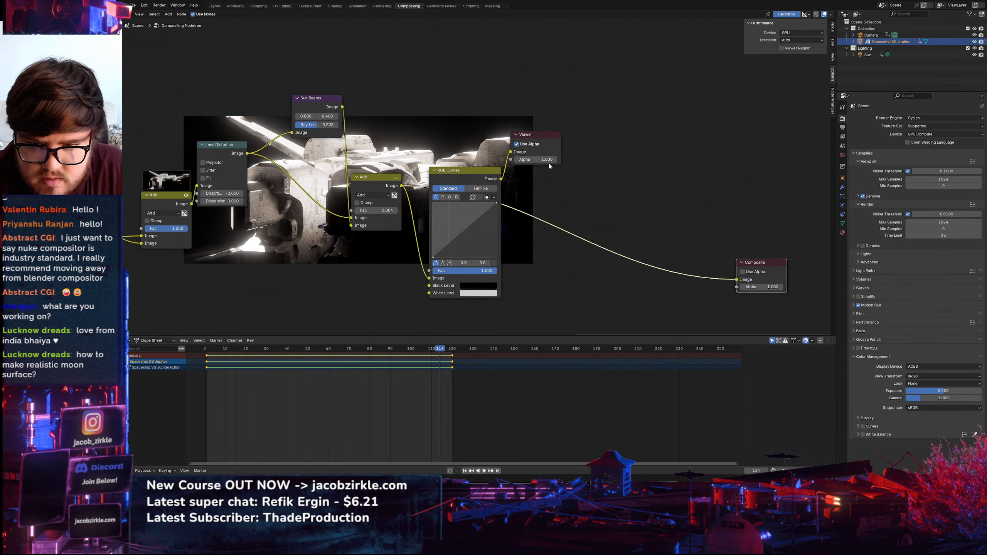
left_click(449, 242)
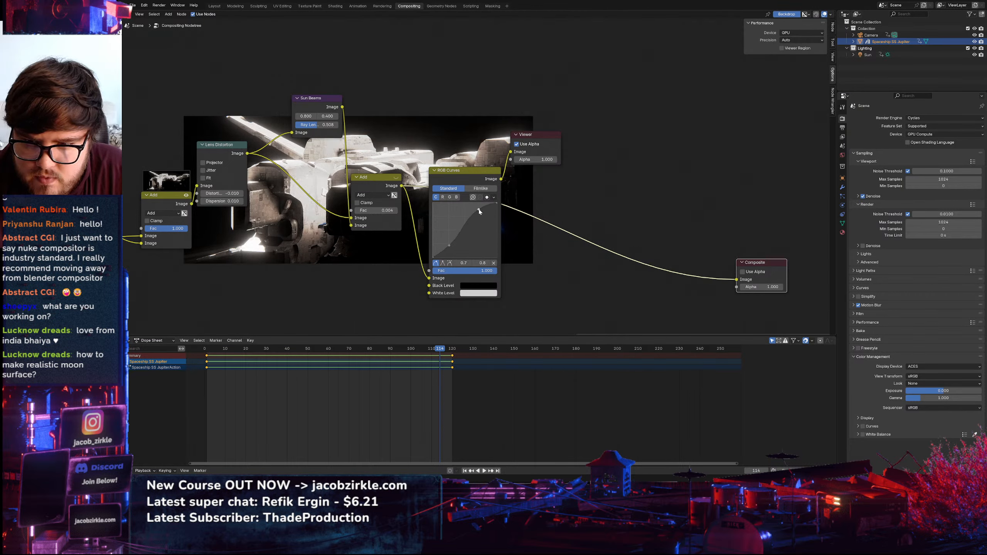
left_click_drag(478, 210, 483, 215)
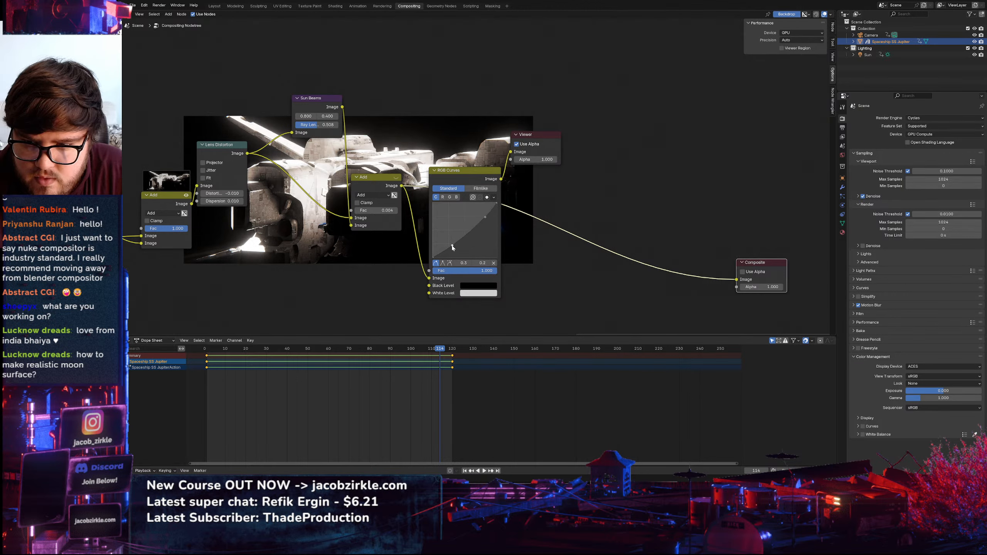
left_click_drag(451, 245, 479, 227)
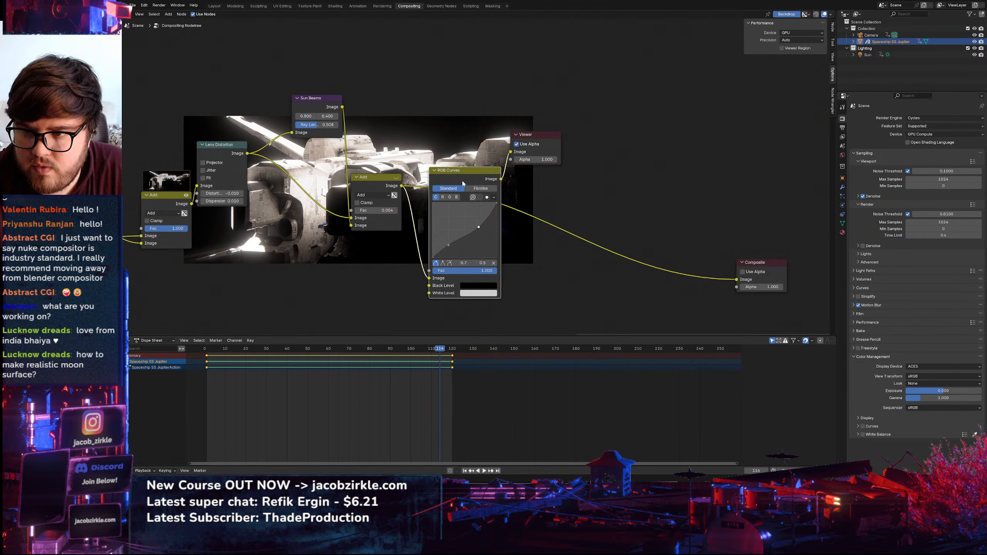
Insert a Hue/Saturation/Value node between RGB Curves and the Viewer and raise its Saturation to 1.11
key("shift+a")
type("satu")
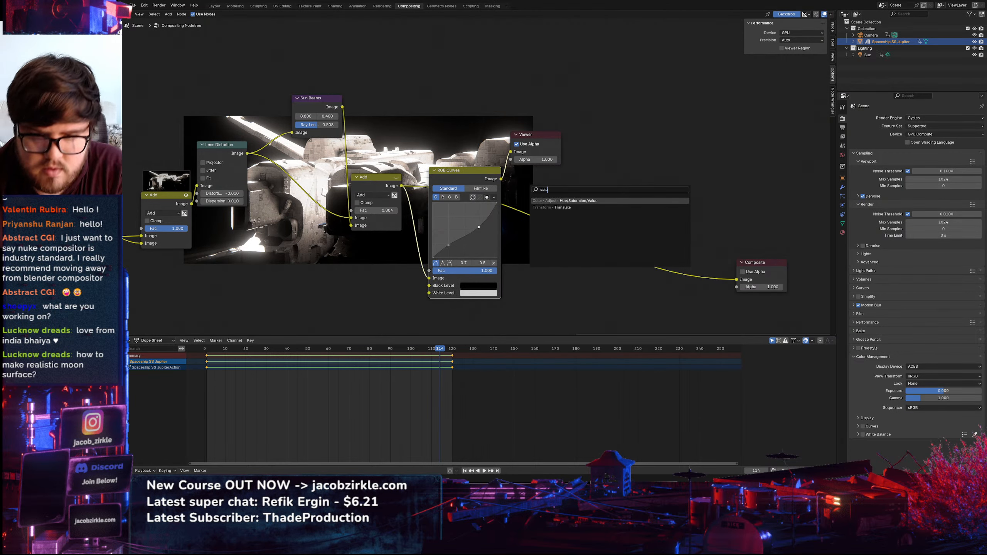
key("Return")
left_click(548, 179)
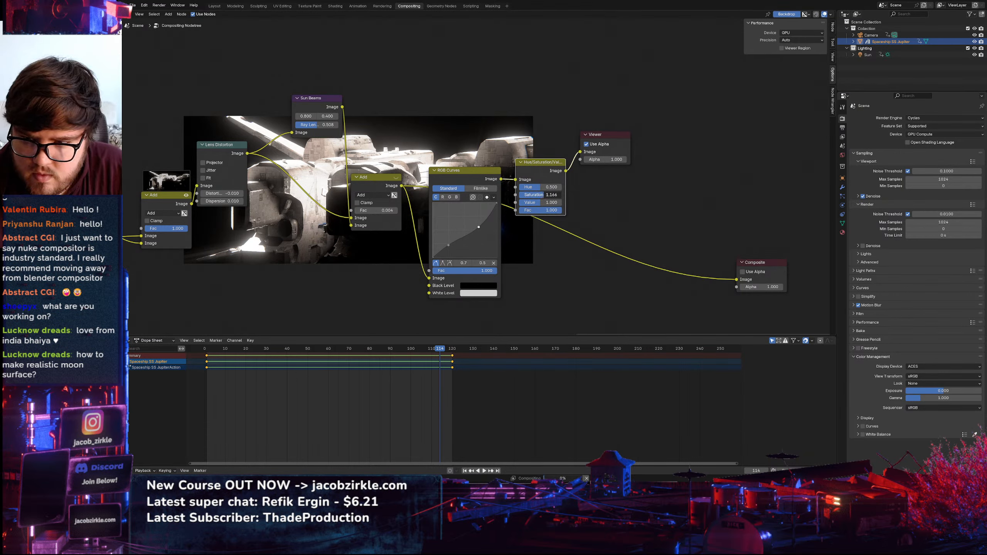
left_click_drag(544, 195, 543, 194)
Toggle muting on the RGB Curves and Hue/Saturation/Value nodes together to compare the image with and without the grade
middle_click_drag(482, 190, 466, 285)
left_click_drag(454, 236, 489, 280)
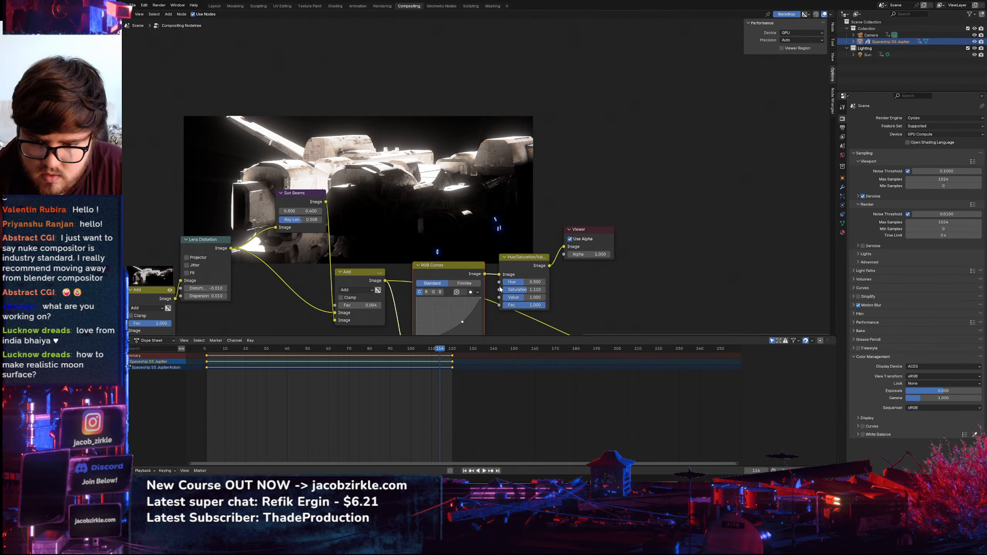
key("m")
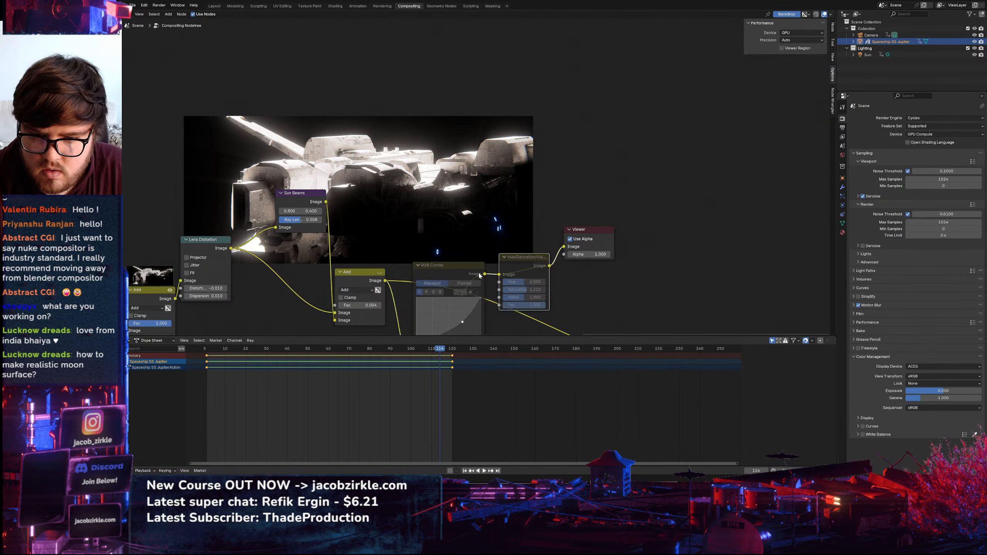
key("m")
key("m")
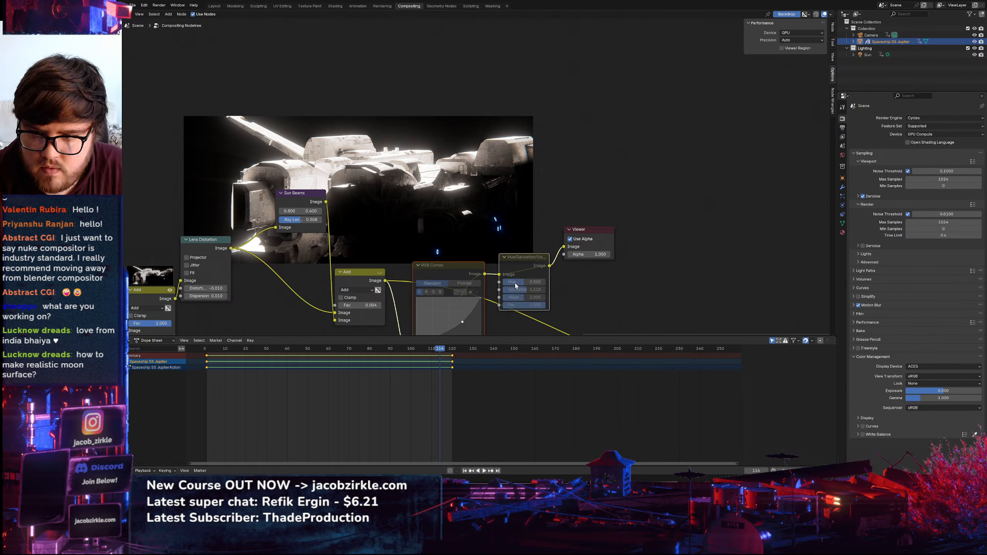
key("m")
Delete the RGB Curves and Hue/Saturation/Value nodes while keeping the links intact, and preview the final Add node
middle_click_drag(486, 254, 481, 172)
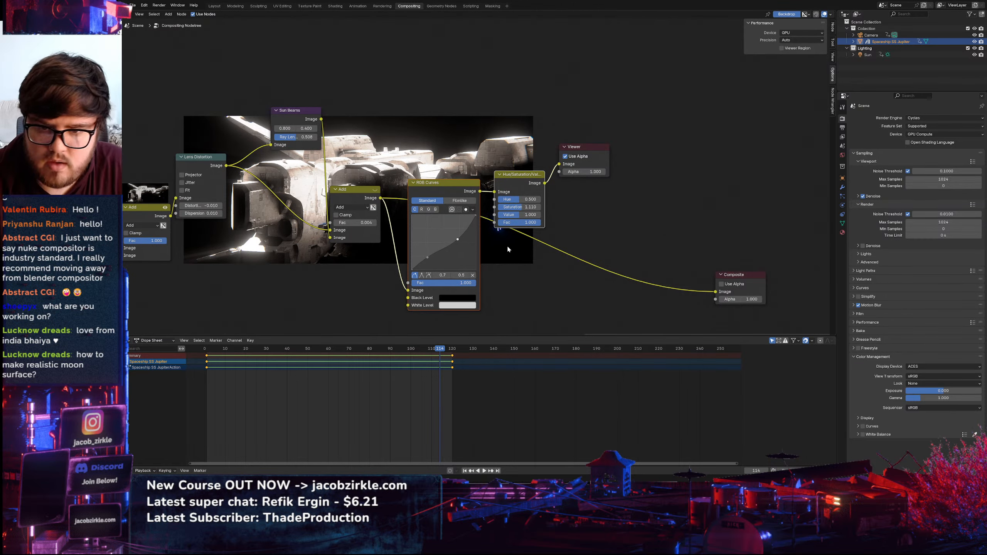
key("ctrl+x")
left_click(377, 199, "ctrl+shift")
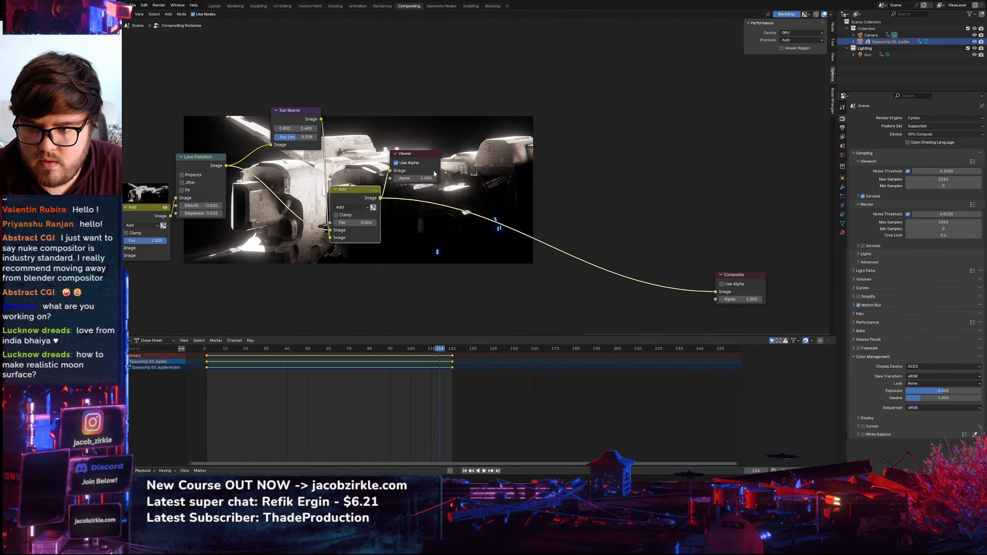
Insert a Glare node into the Emit pass link coming from the Render Layers node
middle_click_drag(280, 202, 621, 197)
scroll(171, 212, "down", 7)
middle_click_drag(171, 212, 675, 167)
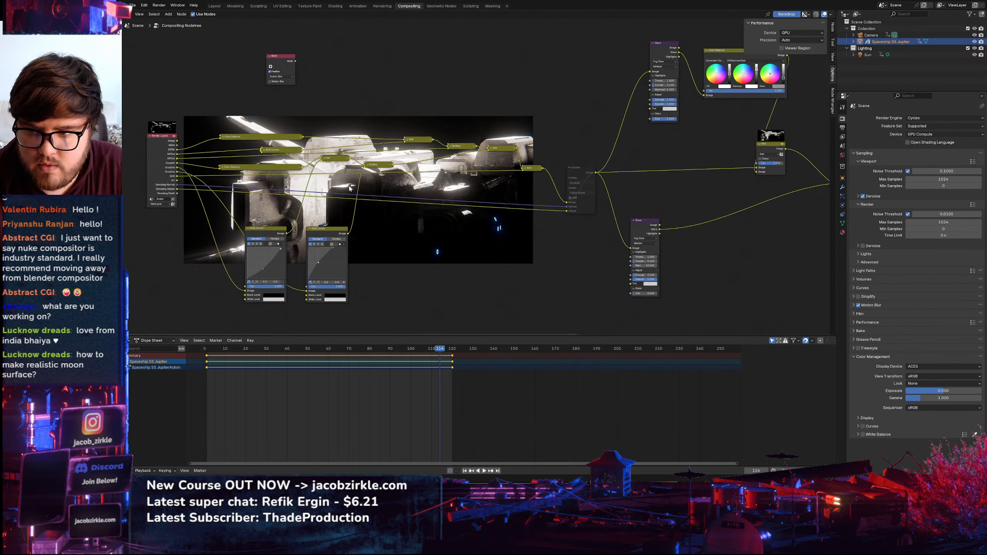
middle_click_drag(204, 179, 337, 179)
scroll(336, 179, "up", 7)
key("shift+a")
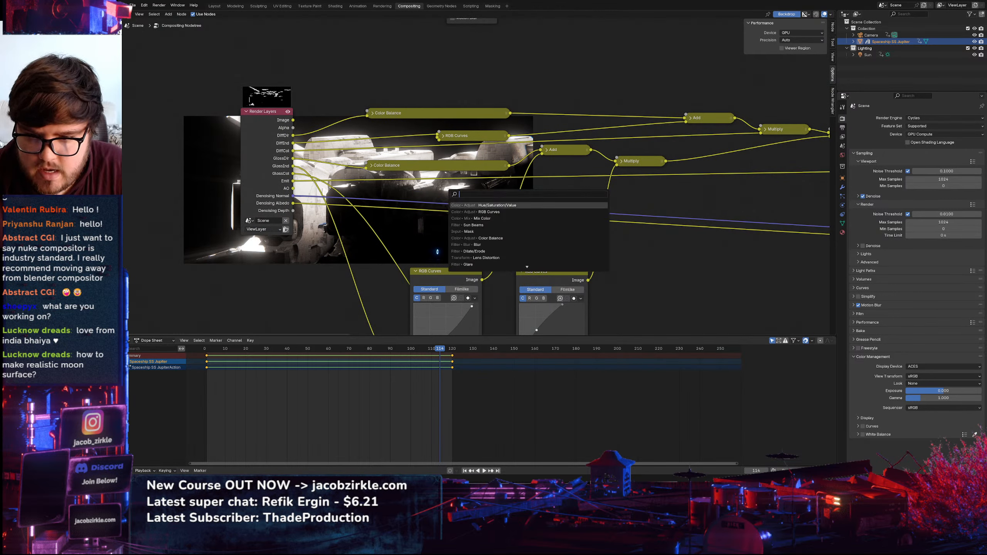
type("GLARE")
key("Return")
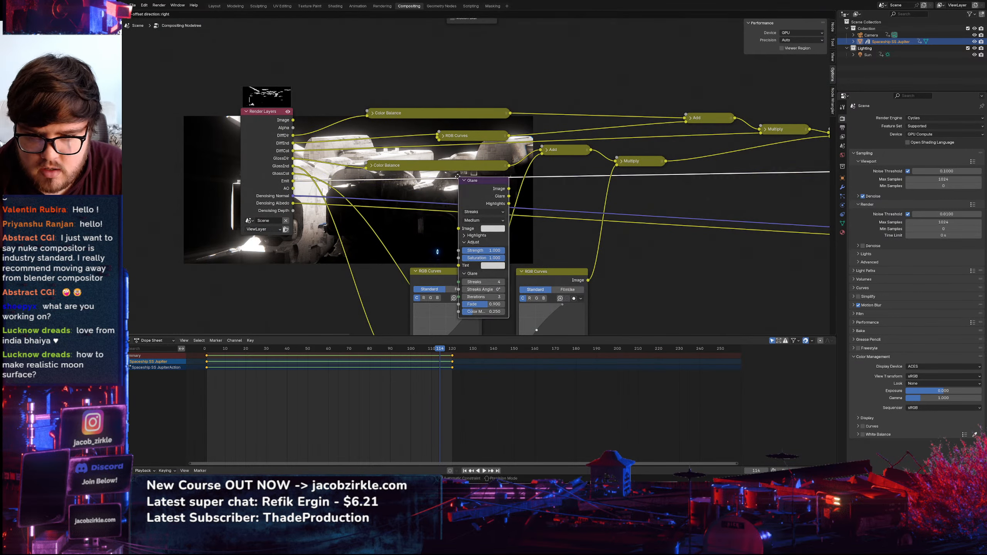
left_click(464, 181)
Try the Fog Glow, Simple Star, Bloom, Ghosts and Streaks types on the Emit pass Glare node and compare them
left_click(479, 207)
left_click(479, 240)
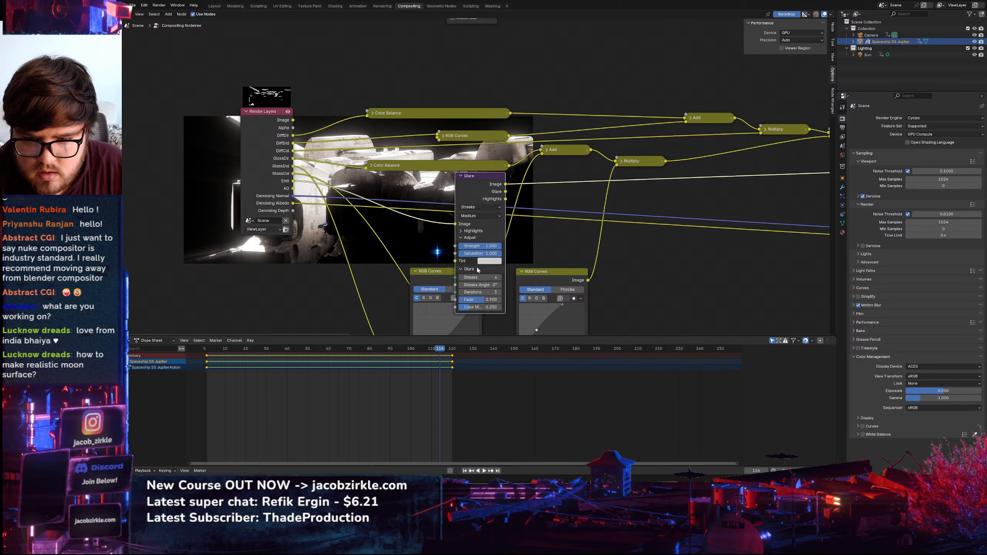
left_click(473, 219)
left_click(479, 207)
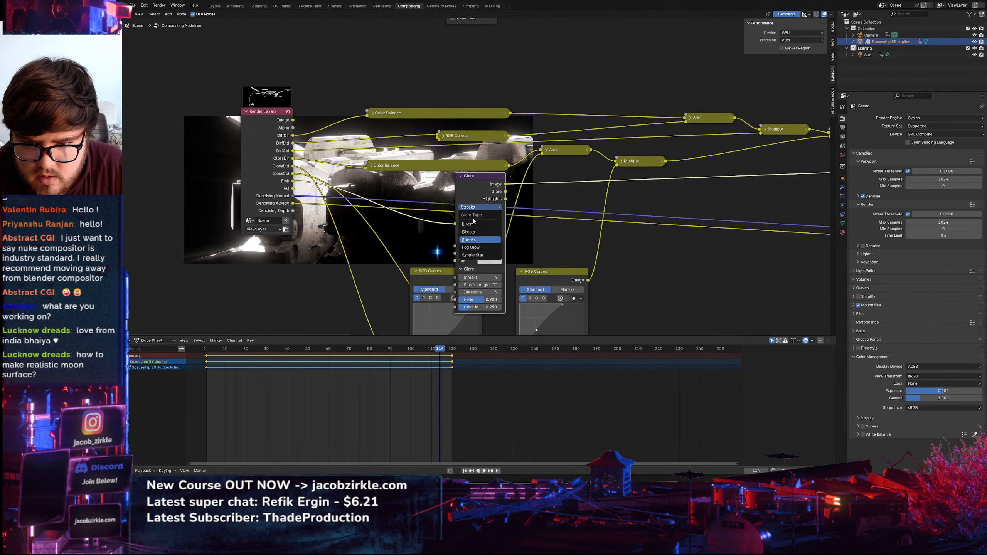
left_click(478, 216)
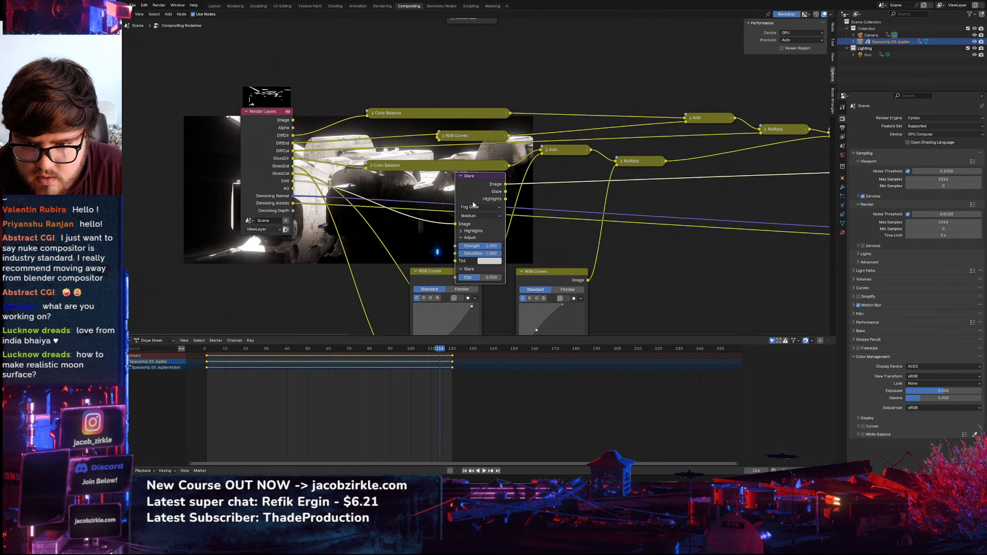
left_click(474, 206)
left_click(472, 256)
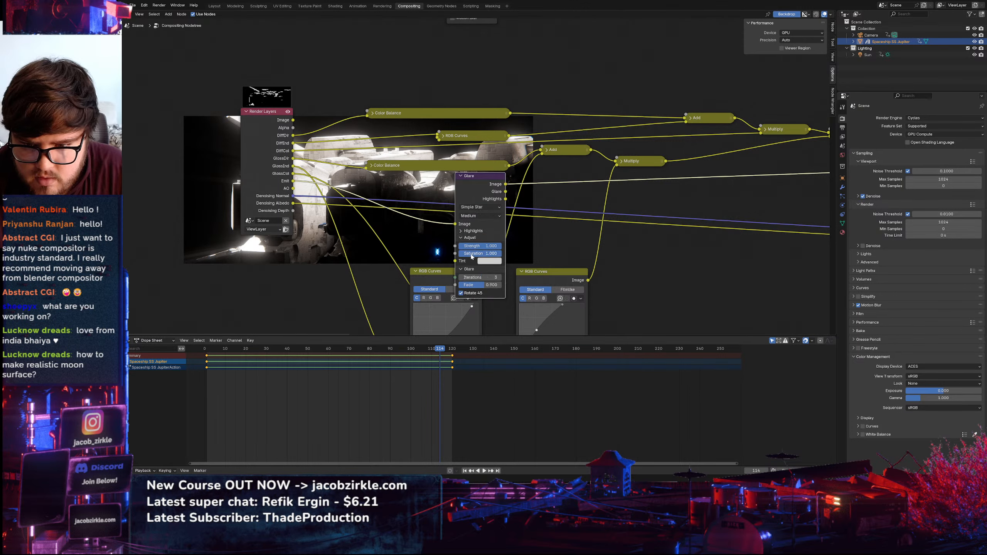
left_click(479, 206)
left_click(472, 221)
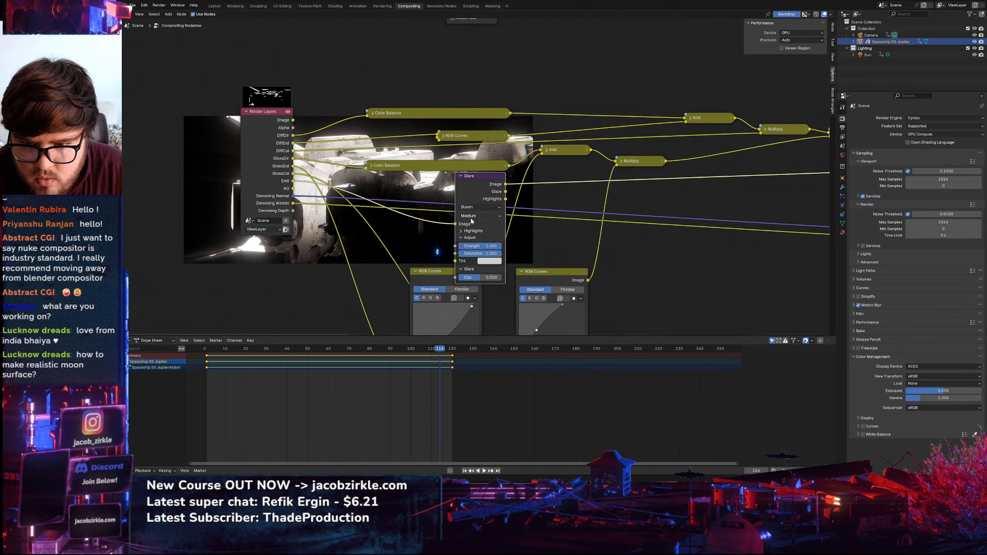
left_click(474, 207)
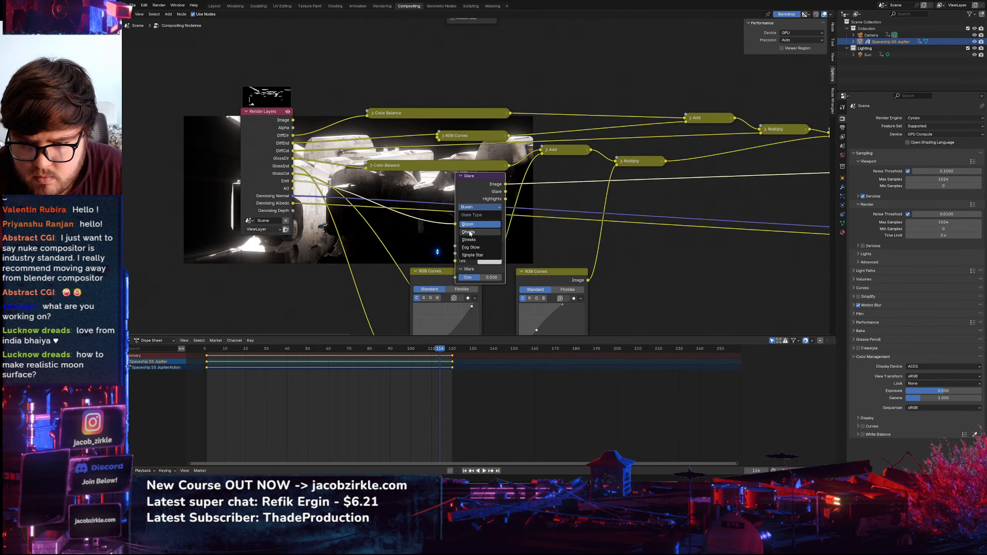
left_click(471, 230)
left_click(473, 210)
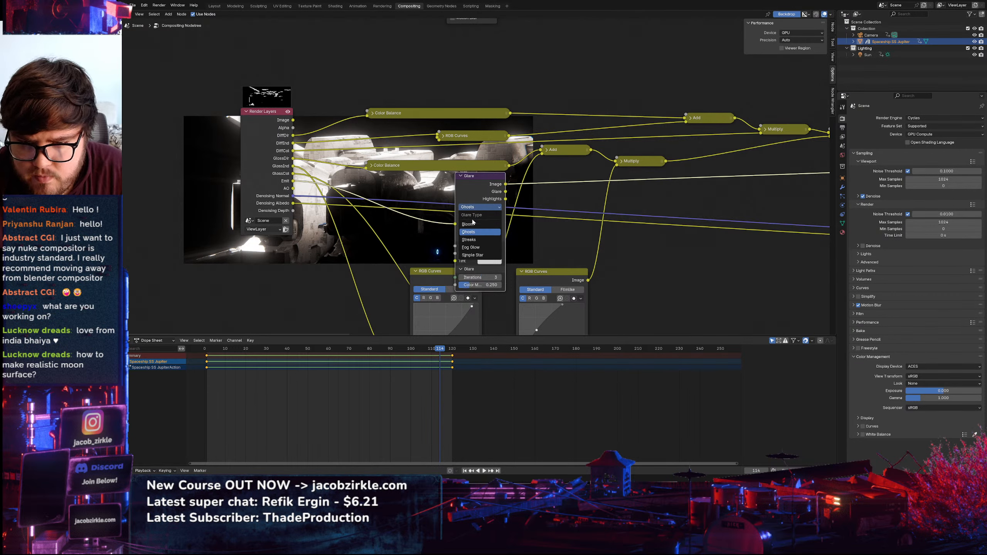
left_click(472, 240)
left_click(477, 208)
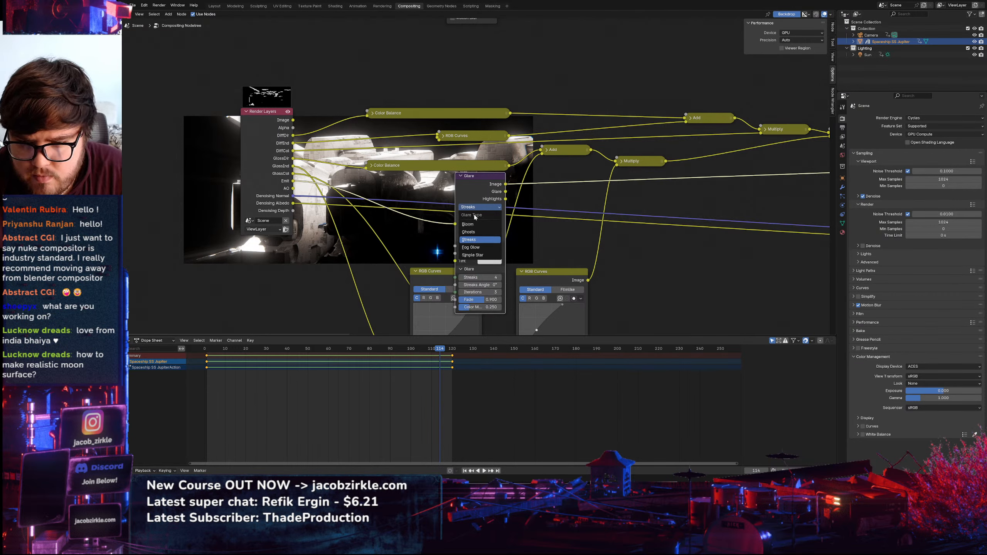
left_click(472, 247)
Move the Emit pass Glare node farther along its link and set its type to Bloom
left_click_drag(482, 188, 560, 185)
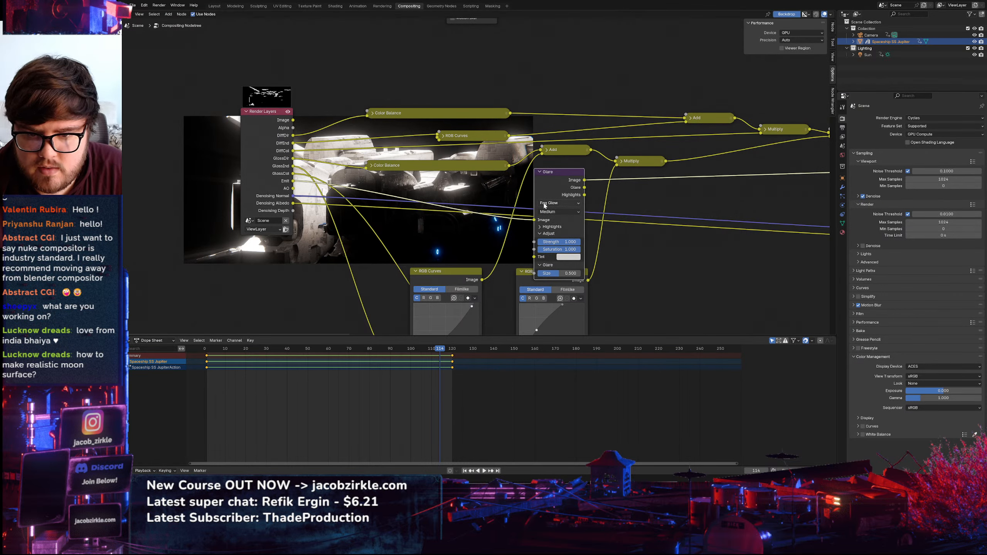
left_click(559, 203)
left_click(548, 222)
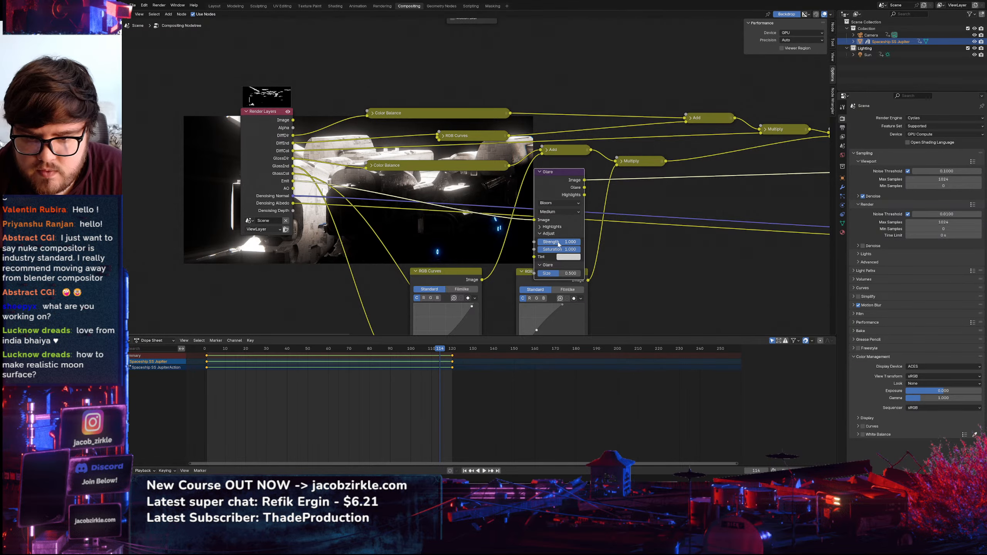
Preview the lower Fog Glow node after Denoise in the Viewer and place an unlinked duplicate of it alongside
middle_click_drag(598, 230, 234, 231)
scroll(269, 221, "down", 8)
middle_click_drag(589, 177, 474, 200)
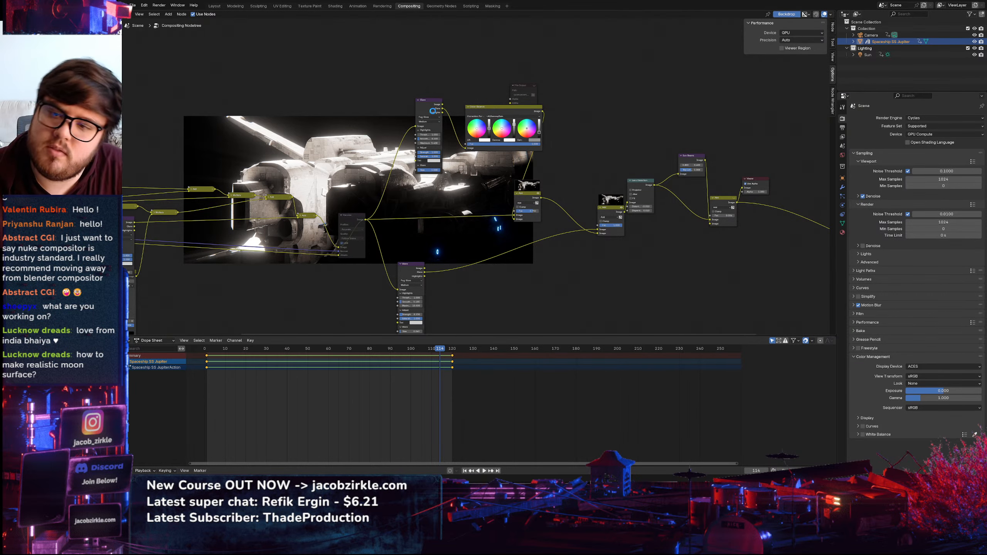
left_click(412, 271, "ctrl+shift")
middle_click_drag(412, 272, 432, 225)
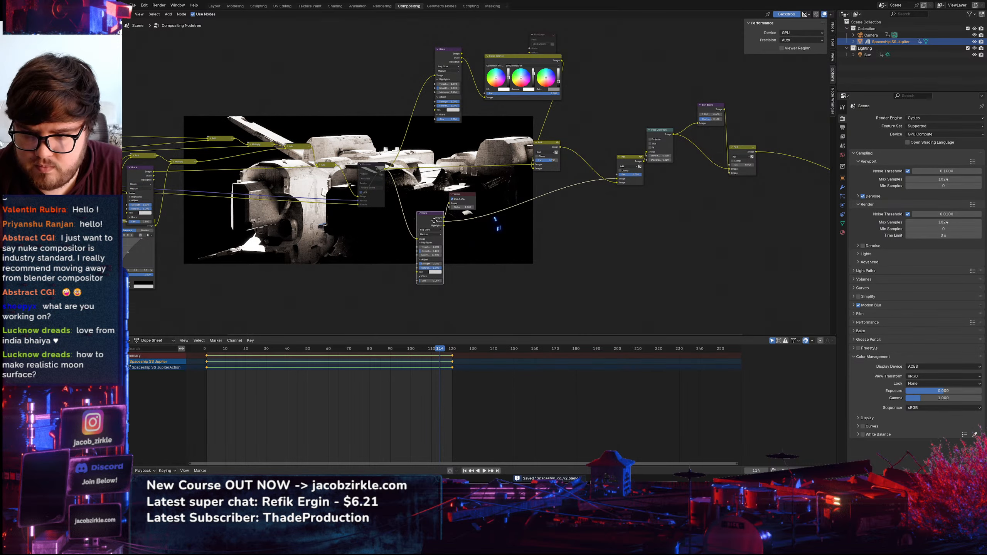
scroll(433, 220, "up", 4)
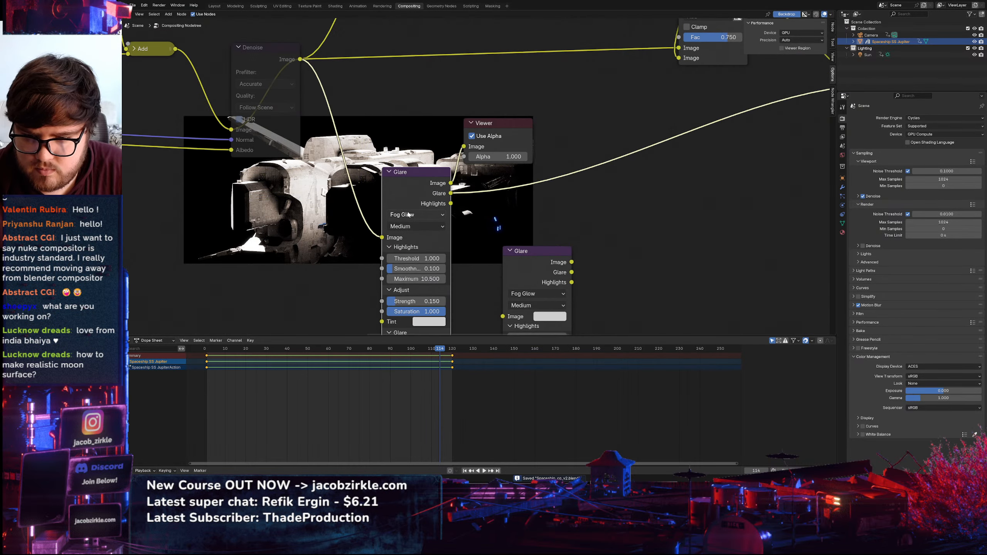
Switch the previewed Glare node to Bloom with a Size of 0.434 and a Strength of 0.995
left_click(408, 214)
left_click(416, 279)
middle_click_drag(415, 279, 424, 237)
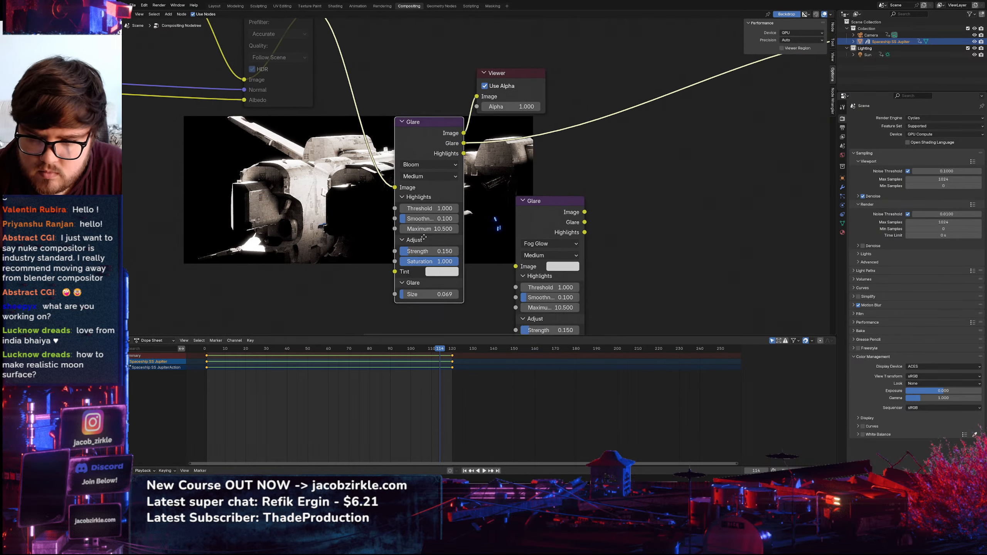
mouse_move(427, 294)
left_mouse_down()
mouse_move(462, 294)
mouse_move(432, 294)
left_mouse_up()
left_click_drag(420, 251, 449, 251)
left_click_drag(437, 251, 427, 252)
mouse_move(425, 295)
left_mouse_down()
mouse_move(452, 295)
mouse_move(425, 295)
left_mouse_up()
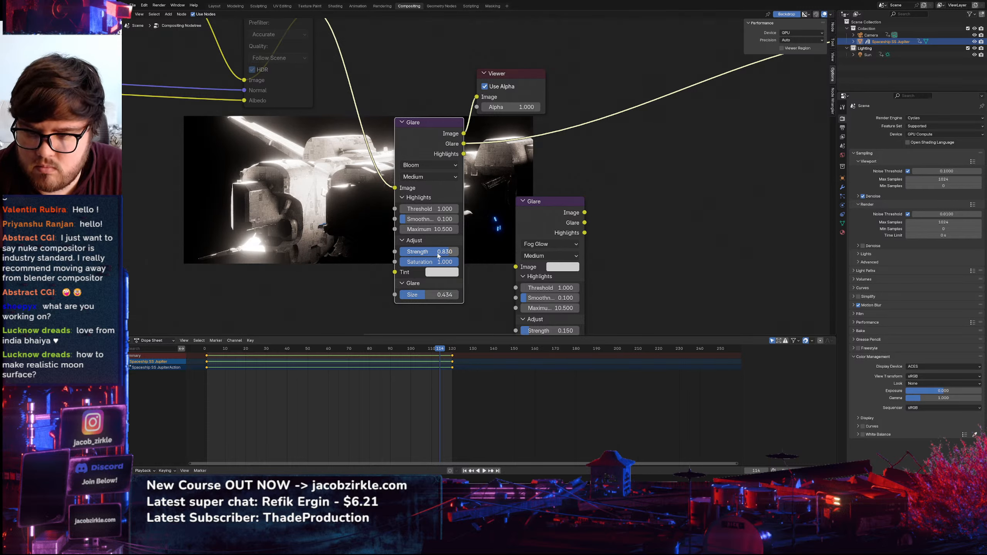
left_click_drag(437, 252, 447, 252)
Switch the previewed Glare node to Fog Glow for comparison and return it to Bloom
left_click(429, 165)
left_click(427, 193)
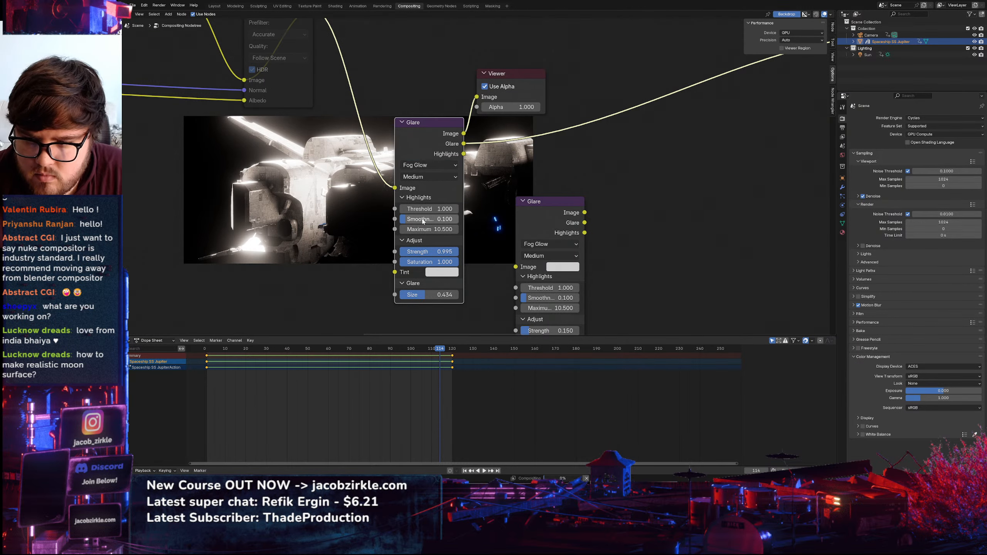
left_click(427, 165)
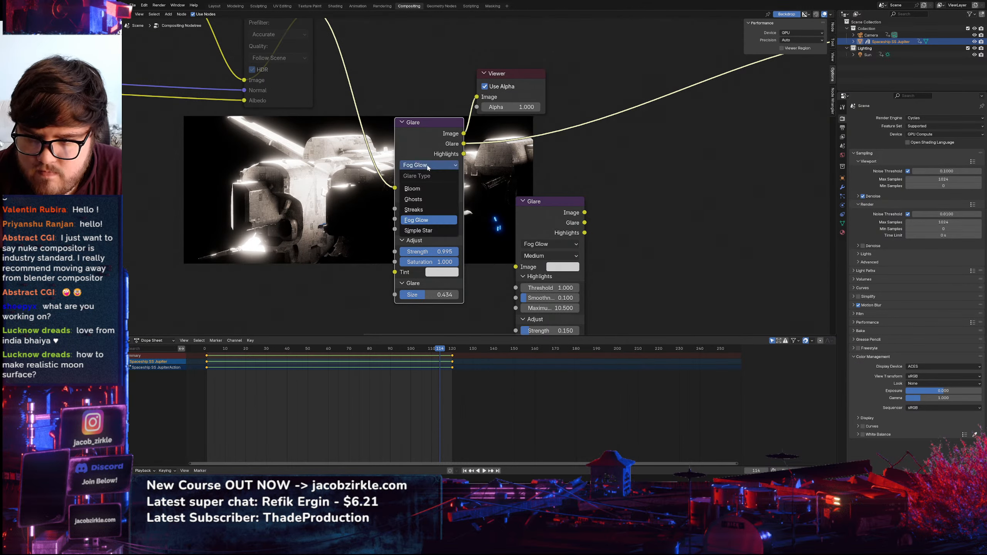
left_click(430, 189)
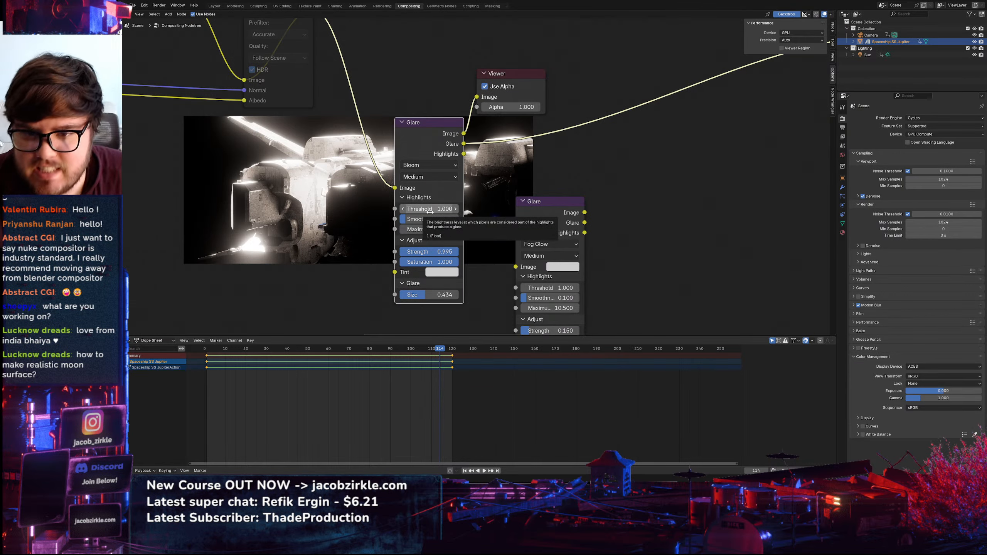
left_click(557, 211)
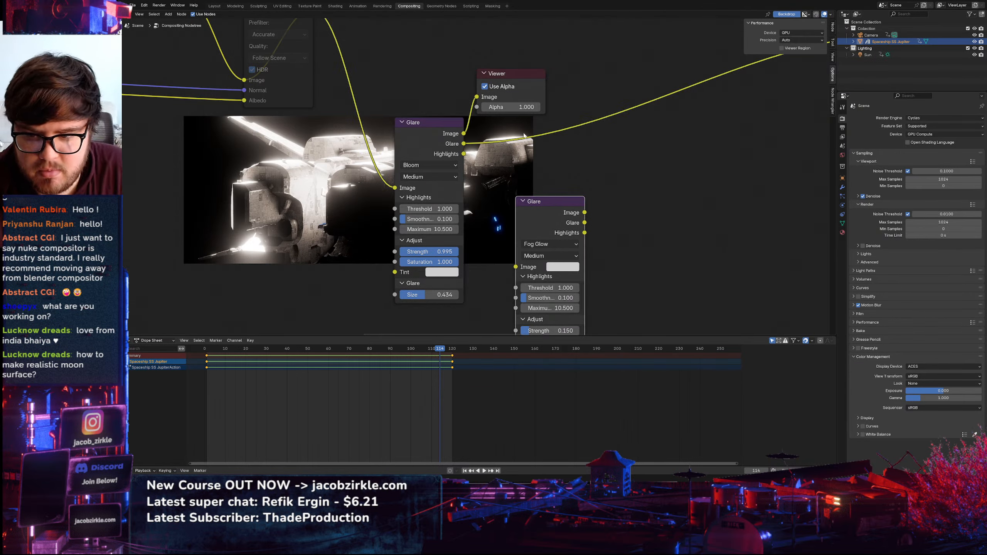
scroll(356, 156, "down", 4)
middle_click_drag(360, 153, 518, 178)
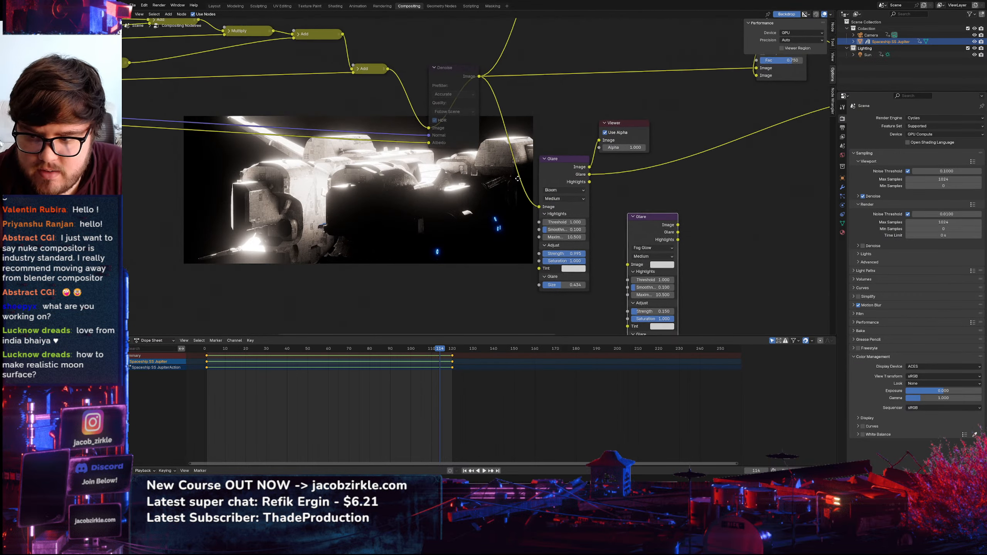
scroll(554, 241, "up", 4)
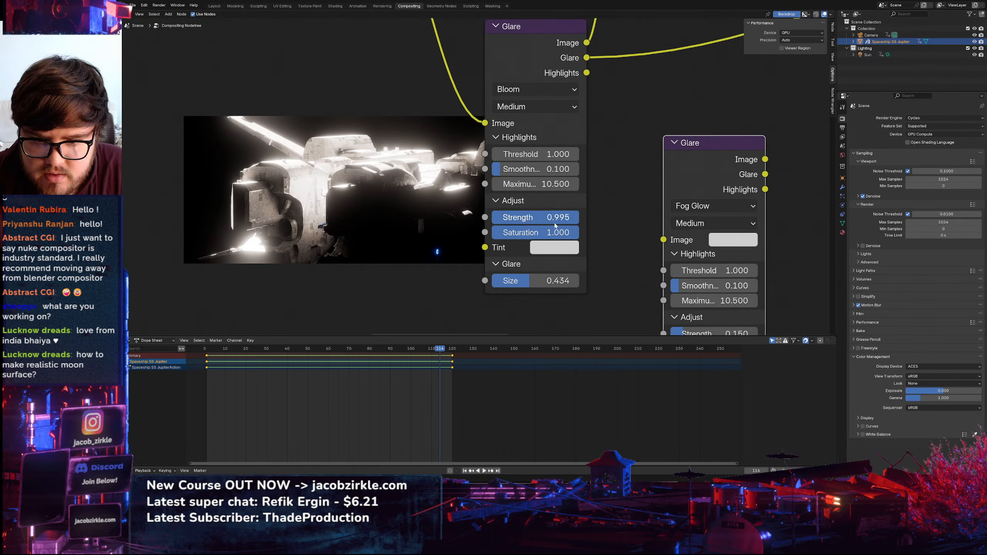
Set the previewed Bloom Glare node's Strength to 0.327 and its Size to 0.456
left_click_drag(555, 225, 502, 218)
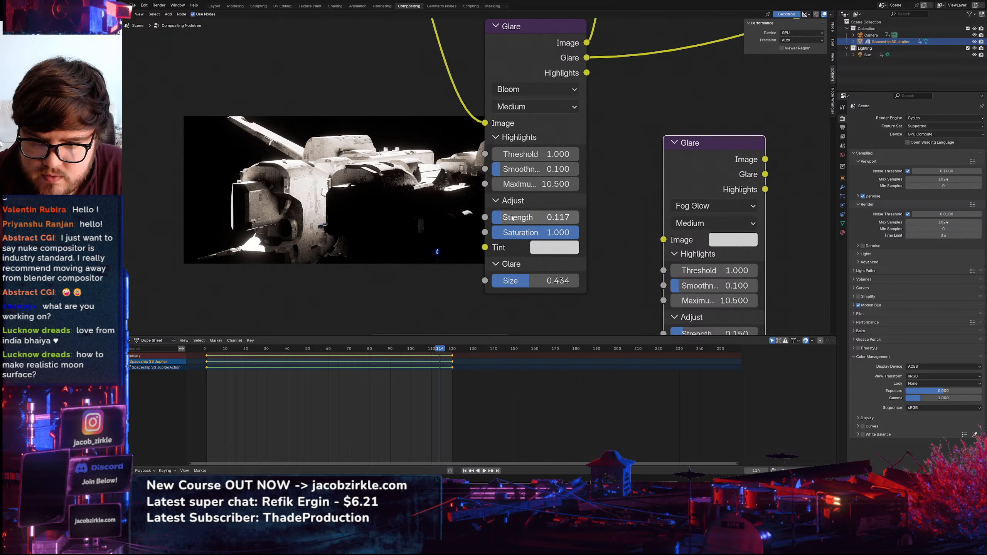
mouse_move(512, 218)
left_mouse_down()
mouse_move(494, 217)
mouse_move(519, 217)
left_mouse_up()
mouse_move(529, 281)
left_mouse_down()
mouse_move(517, 281)
mouse_move(531, 281)
left_mouse_up()
Duplicate the upper Fog Glow Glare node and place the unlinked copy above and beside the original
scroll(516, 284, "down", 5)
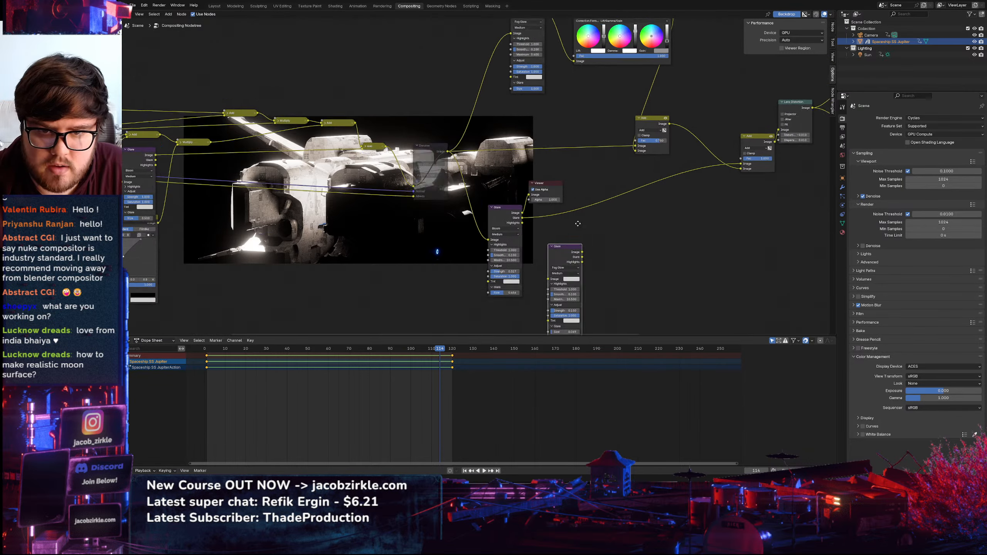
scroll(554, 229, "down", 1)
mouse_move(578, 223)
middle_mouse_down()
mouse_move(537, 273)
mouse_move(593, 228)
middle_mouse_up()
left_click(489, 81)
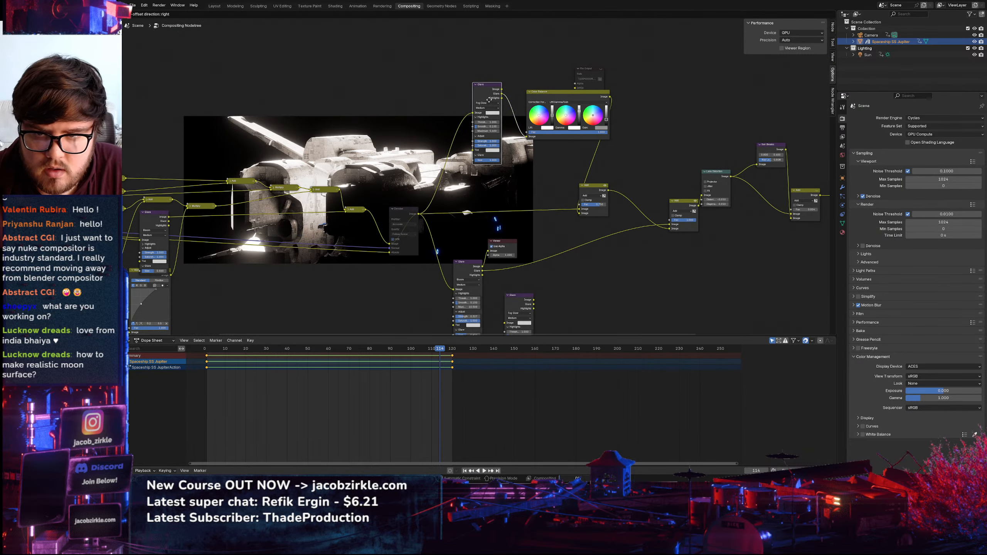
key("shift+d")
left_click(431, 41)
Preview the final Add node after Sun Beams in the Viewer
scroll(511, 119, "up", 3)
scroll(438, 95, "down", 2)
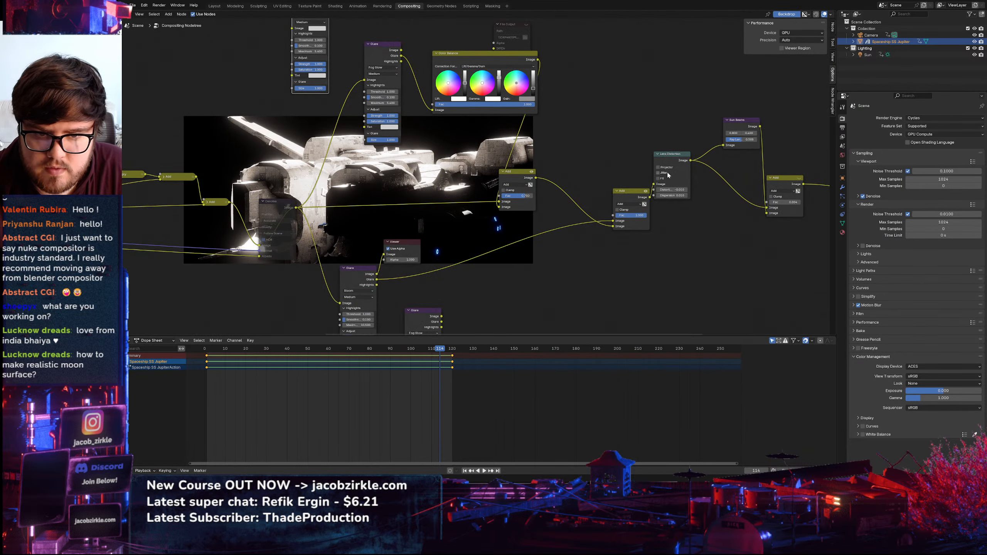
middle_click_drag(474, 143, 436, 156)
left_click(749, 193, "ctrl+shift")
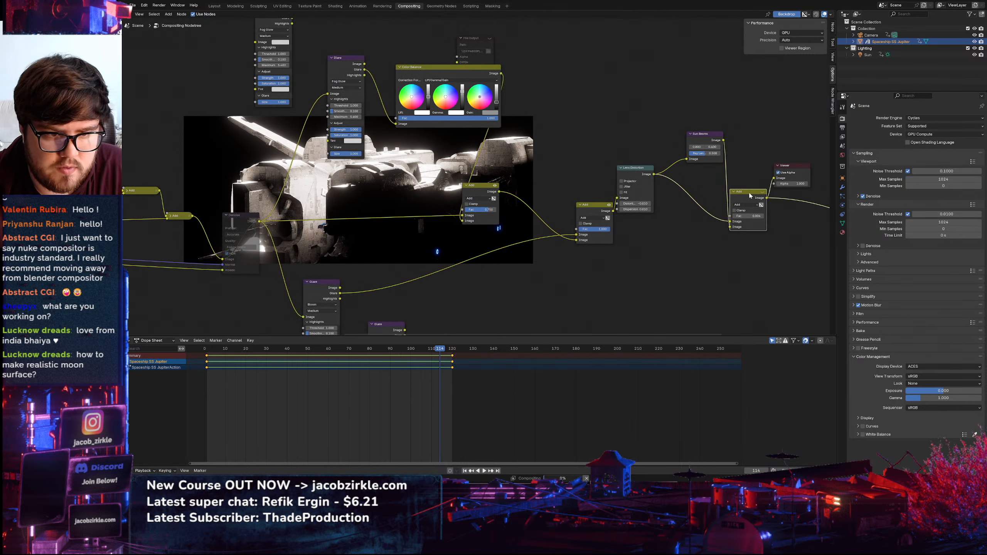
Switch the linked upper Glare node feeding Color Balance from Fog Glow to Bloom
middle_click_drag(573, 166, 683, 212)
scroll(540, 180, "up", 3)
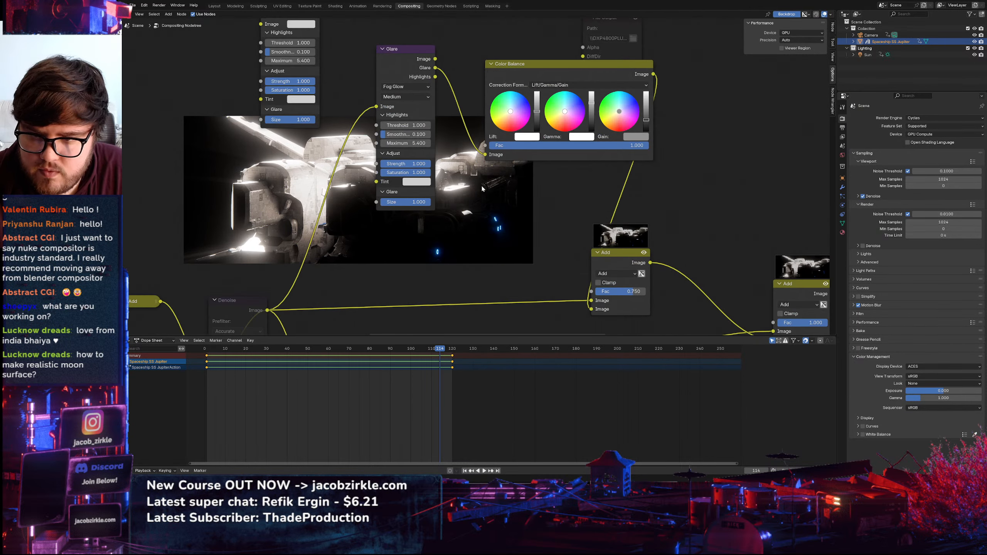
left_click(397, 86)
left_click(399, 113)
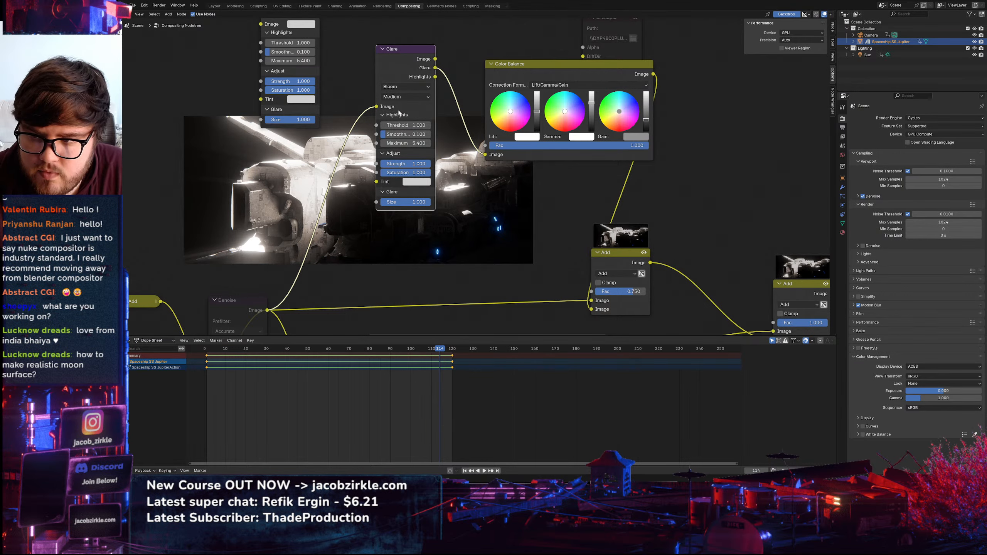
Lower the Highlights Maximum of the lower Bloom Glare node to 4.800
middle_click_drag(405, 121, 465, 125)
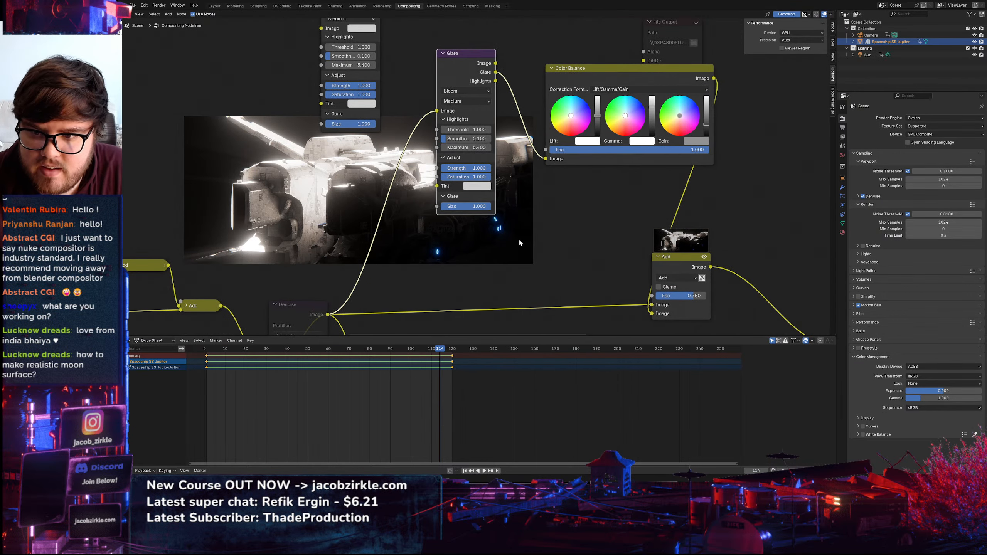
middle_click_drag(519, 240, 492, 18)
mouse_move(400, 239)
left_mouse_down()
mouse_move(416, 239)
mouse_move(378, 239)
mouse_move(389, 239)
left_mouse_up()
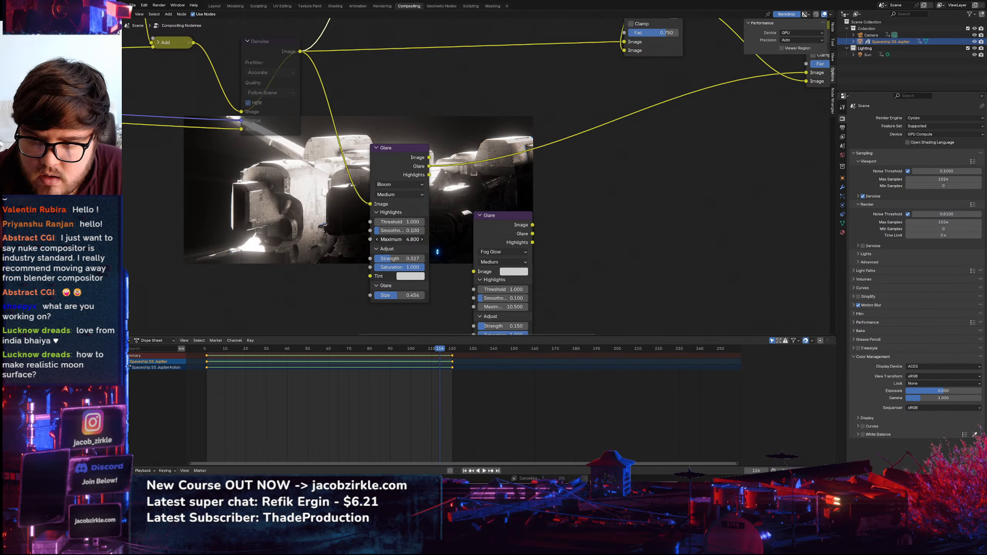
Mute and unmute the Color Balance node on the upper glow branch repeatedly to compare its effect
mouse_move(455, 152)
middle_mouse_down()
mouse_move(475, 272)
mouse_move(462, 330)
mouse_move(455, 87)
mouse_move(460, 149)
middle_mouse_up()
left_click(577, 131)
middle_click_drag(587, 144, 561, 79)
key("m")
key("m")
key("m")
key("m")
key("m")
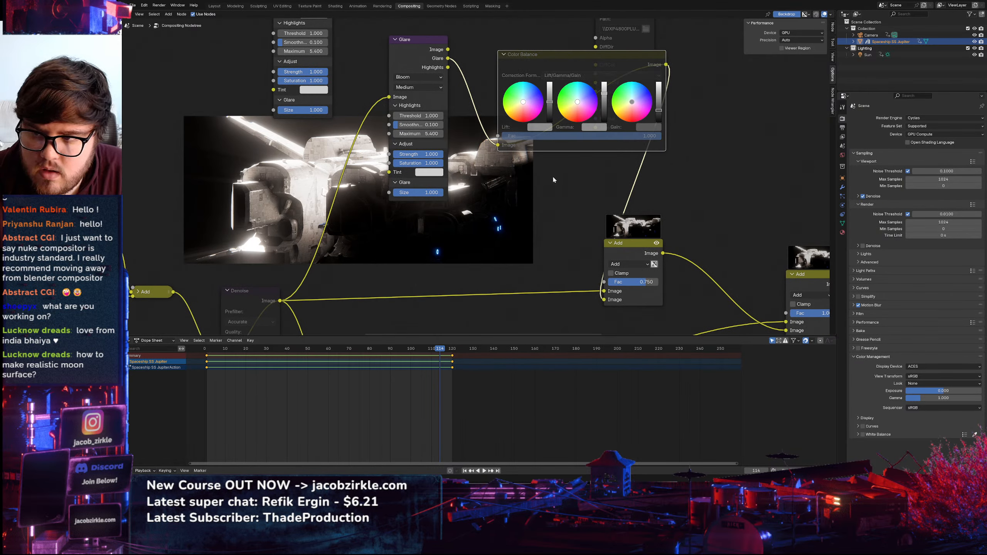
key("m")
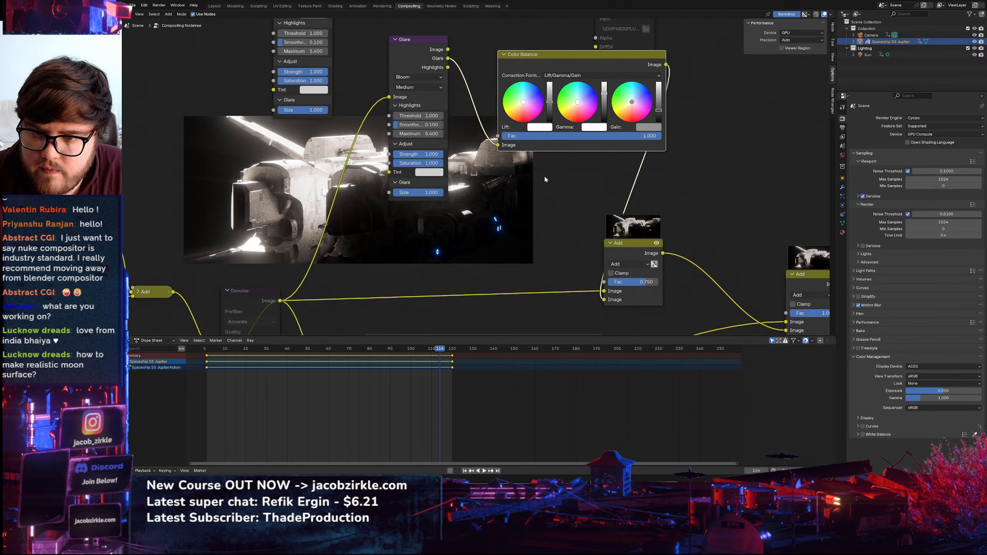
key("m")
key("m")
Try linking the upper Glare node's Image output directly into the Add node in place of Color Balance, and restore the Color Balance link
middle_click_drag(546, 178, 474, 195)
scroll(474, 196, "down", 2)
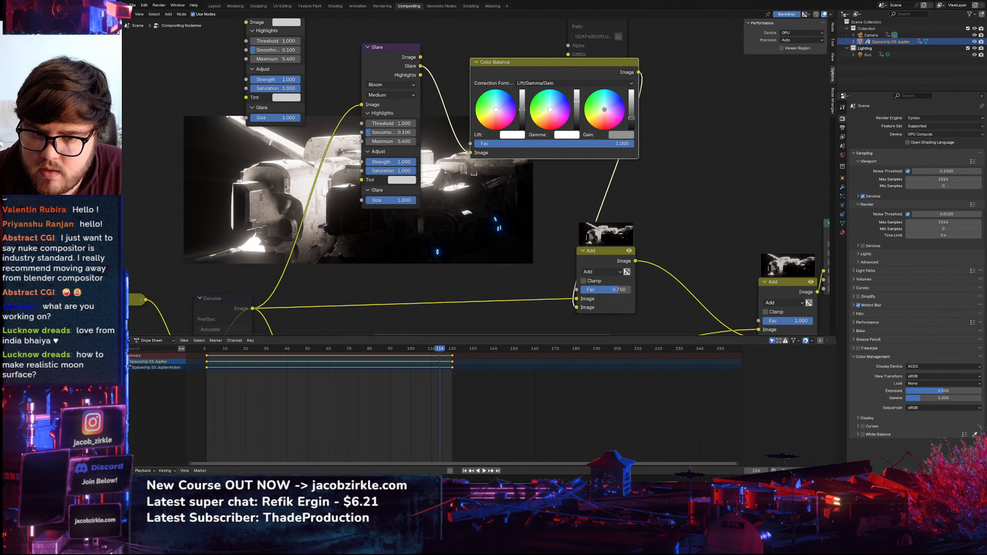
left_click_drag(427, 85, 552, 281)
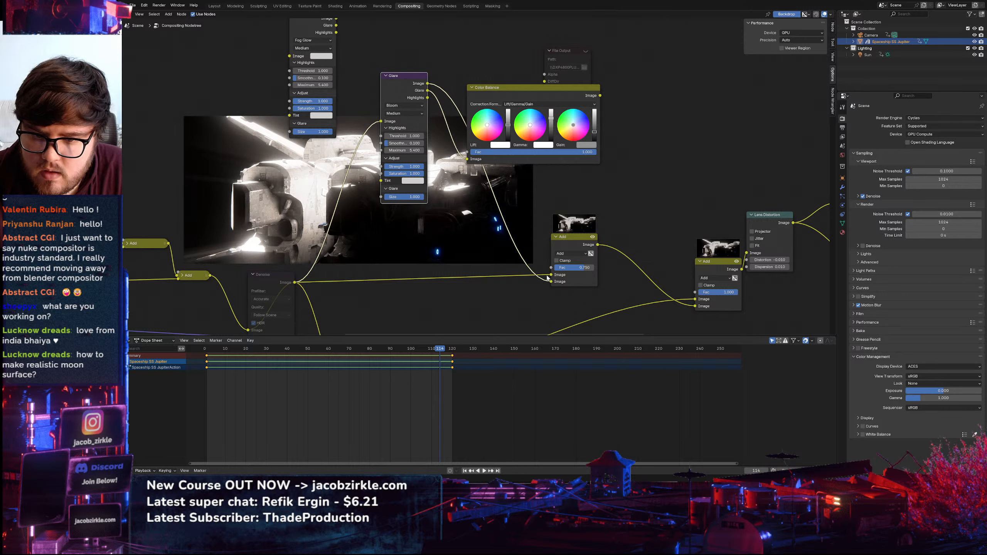
left_click_drag(598, 97, 549, 268)
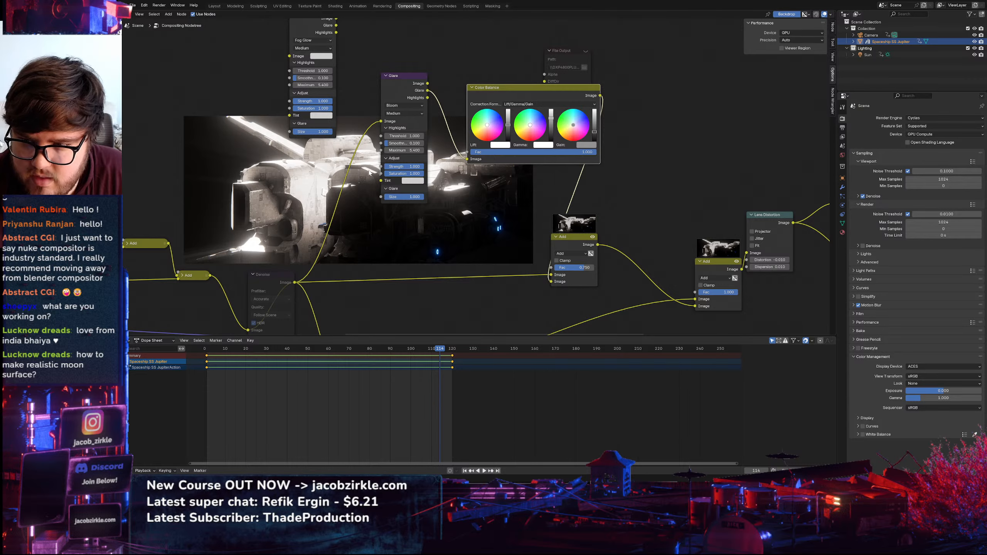
Lower the Strength of the upper Bloom Glare node below 1.000
middle_click_drag(369, 174, 437, 165)
scroll(471, 163, "down", 1)
left_click_drag(472, 155, 458, 155)
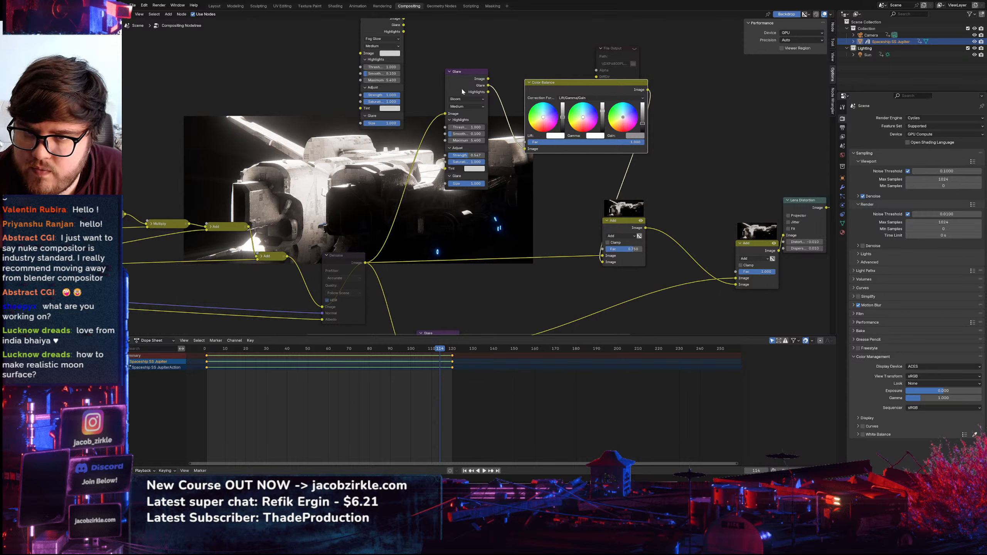
Mute and unmute the upper Bloom Glare node and its Add node to compare the glow's contribution
key("m")
key("m")
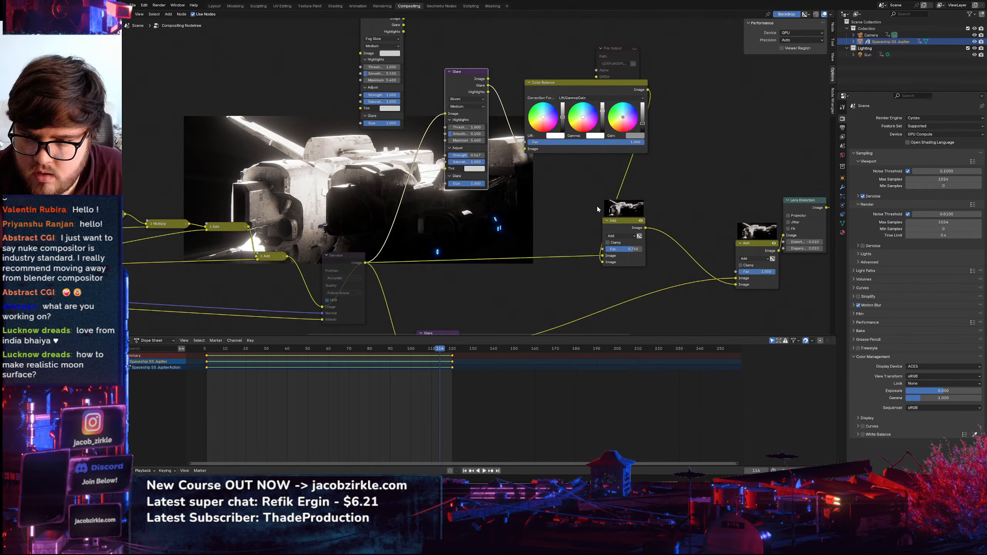
left_click(618, 225)
key("m")
key("m")
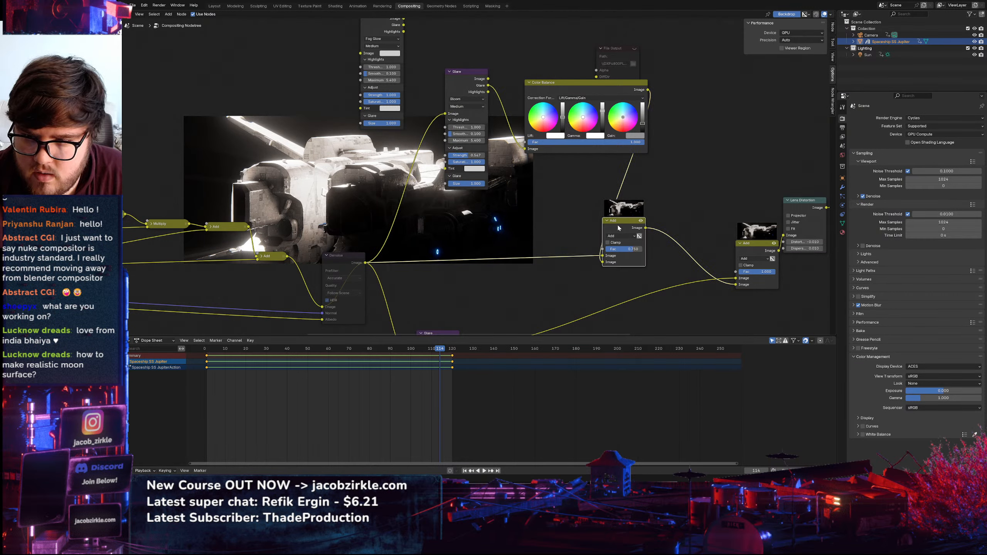
Preview the Add node before Denoise, followed by the Add node after Color Balance, in the Viewer
middle_click_drag(427, 260, 447, 223)
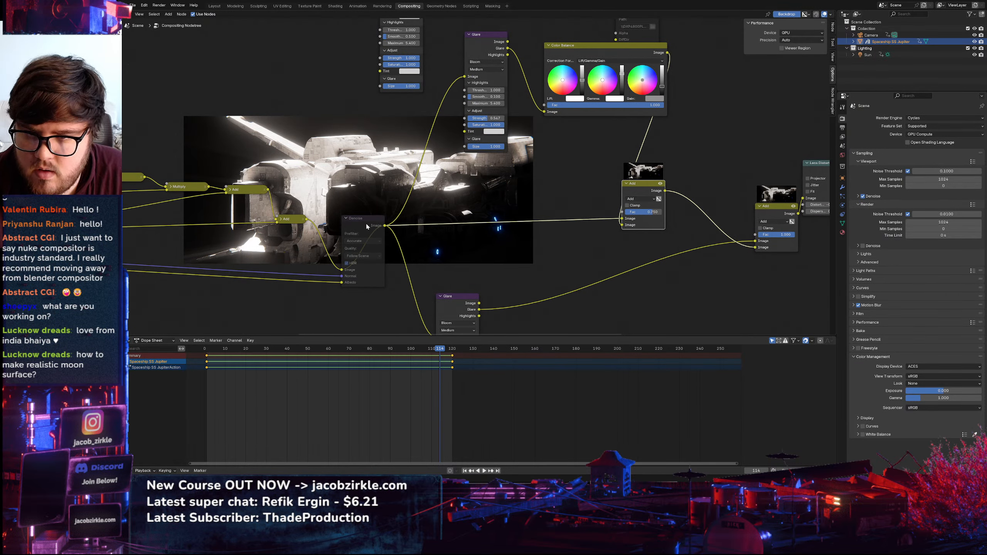
left_click(359, 213, "ctrl+shift")
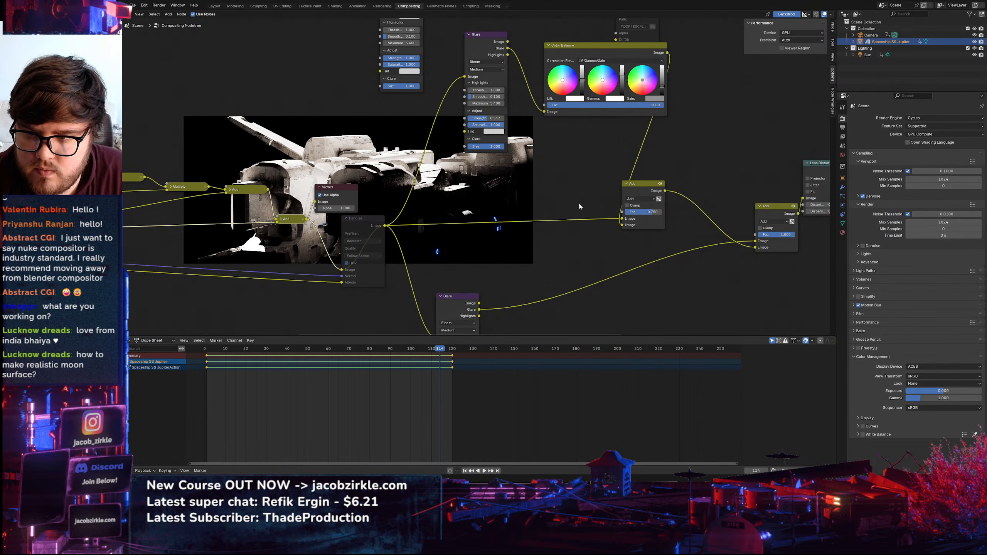
left_click(655, 189, "ctrl+shift")
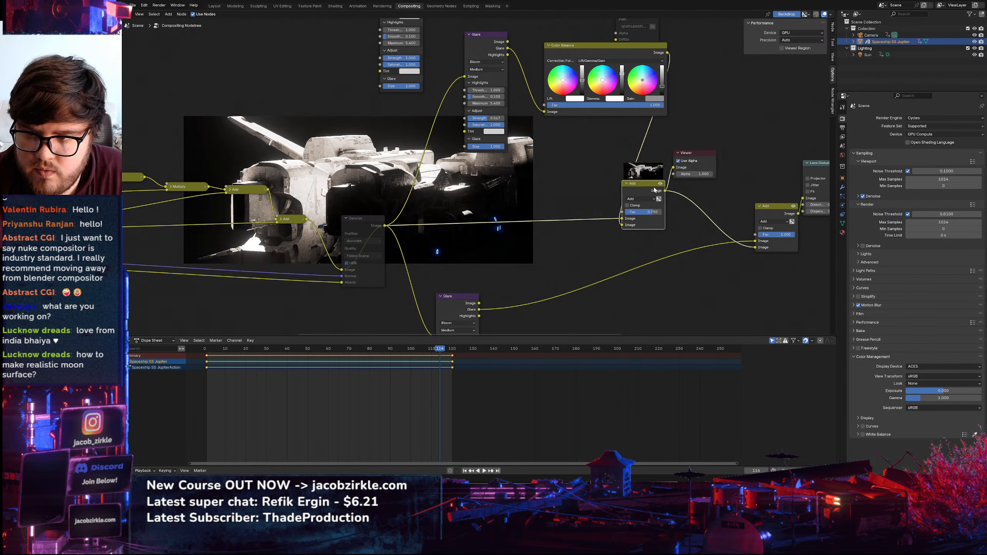
middle_click_drag(666, 194, 636, 200)
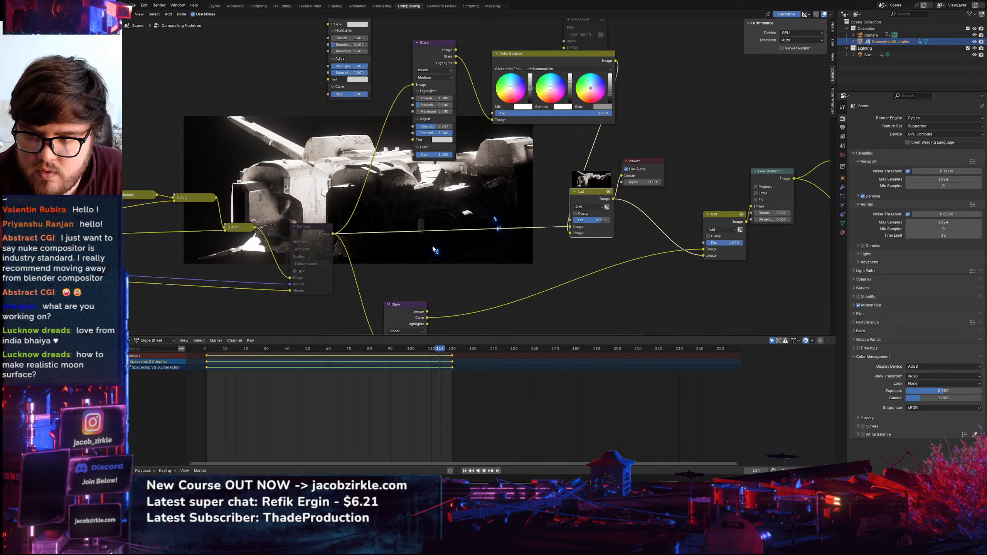
Preview the Add node feeding Lens Distortion and compare it with the earlier Add nodes around Denoise
middle_click_drag(733, 218, 660, 230)
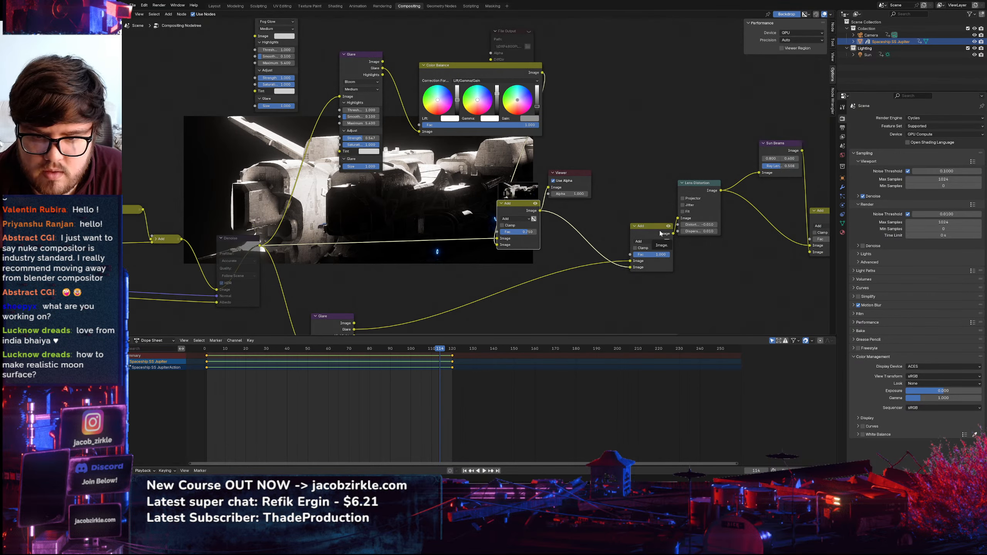
left_click(661, 233, "ctrl+shift")
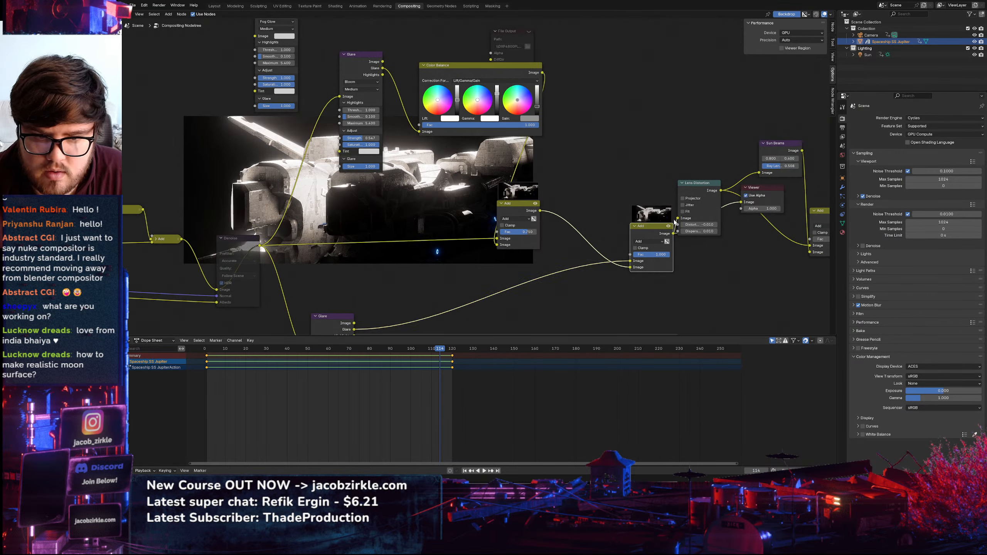
left_click_drag(766, 194, 754, 307)
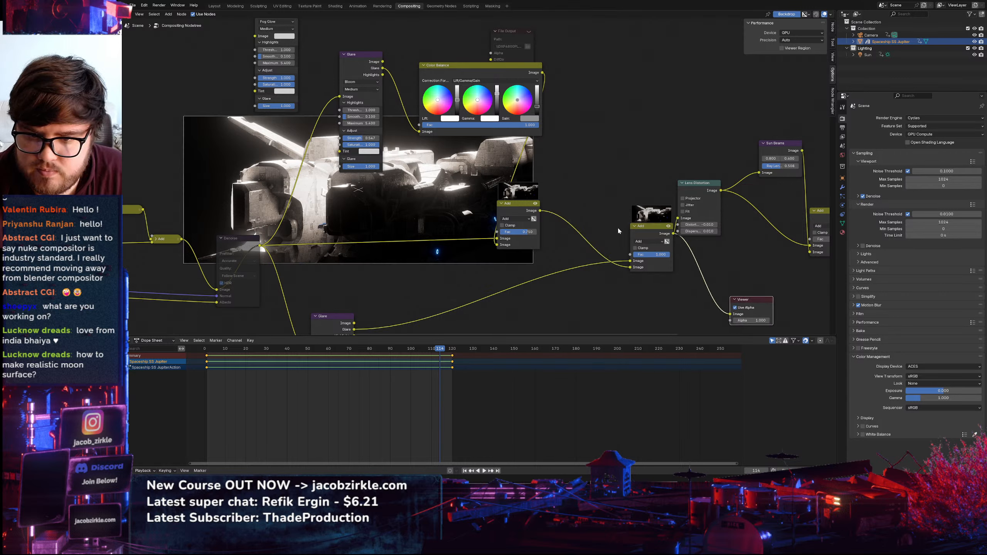
left_click(526, 215, "ctrl+shift")
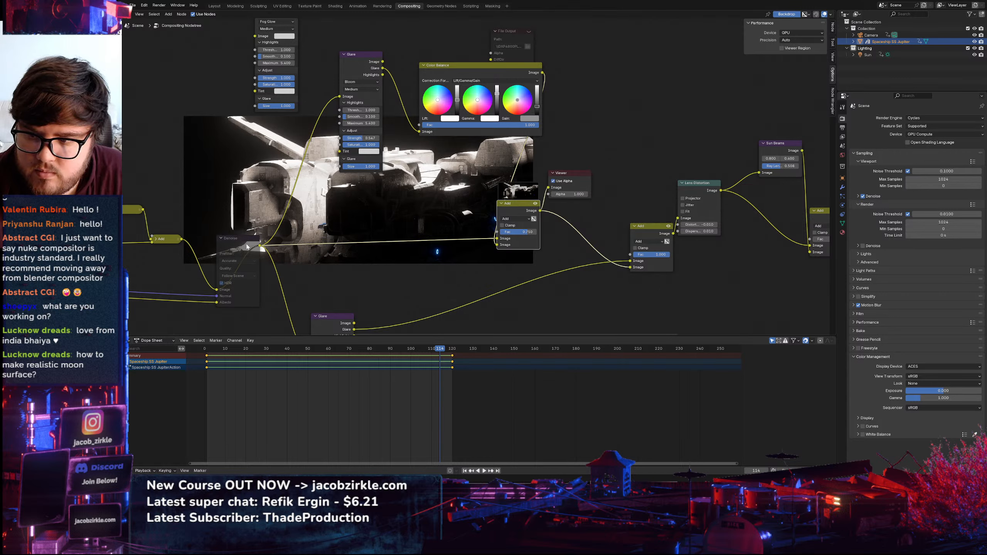
left_click(171, 239, "ctrl+shift")
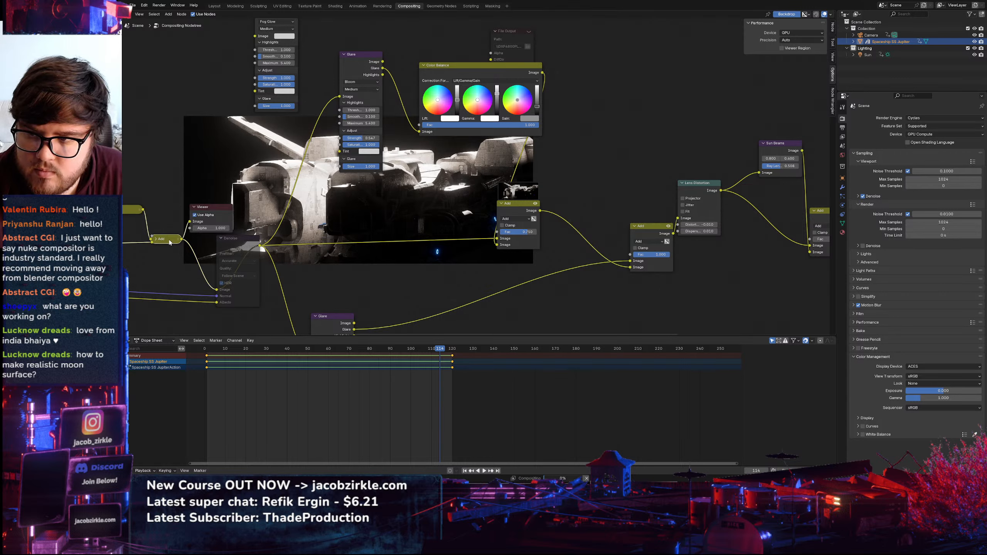
left_click(517, 209, "ctrl+shift")
Try resetting the upper branch's Color Balance node to its defaults and undo the reset
middle_click_drag(612, 207, 584, 211)
middle_click_drag(242, 201, 306, 212)
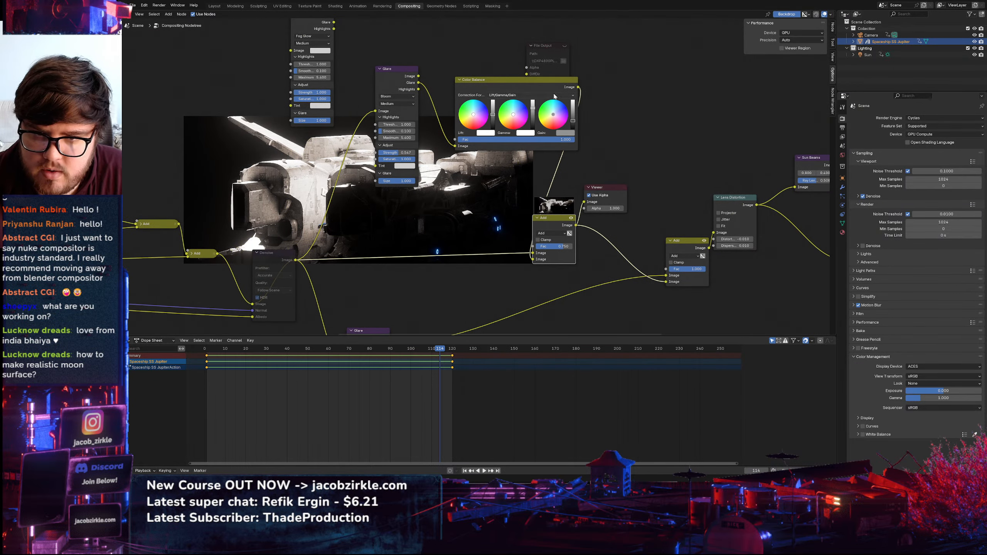
key("BackSpace")
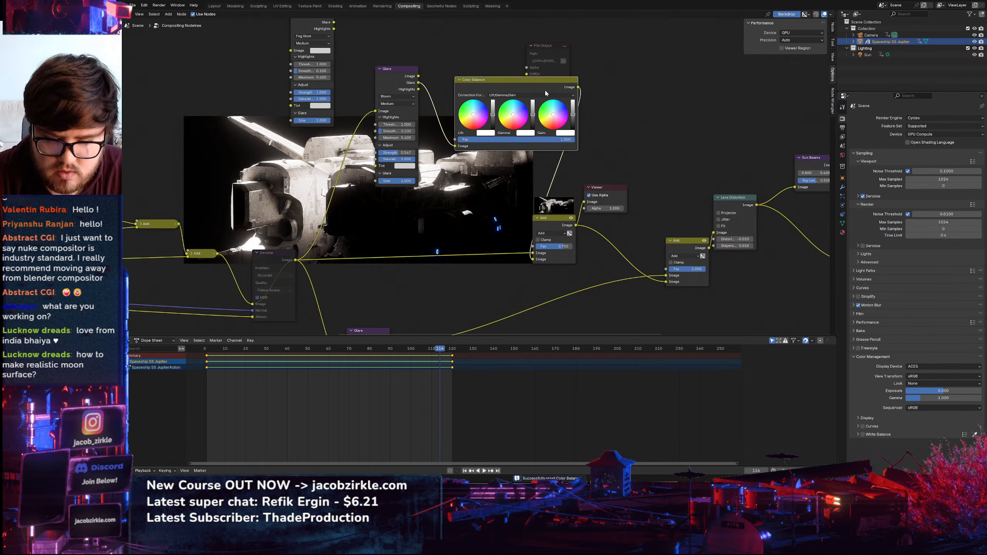
key("ctrl+z")
Toggle muting of the Color Balance node while viewing the upper Add result, leaving the node enabled
key("m")
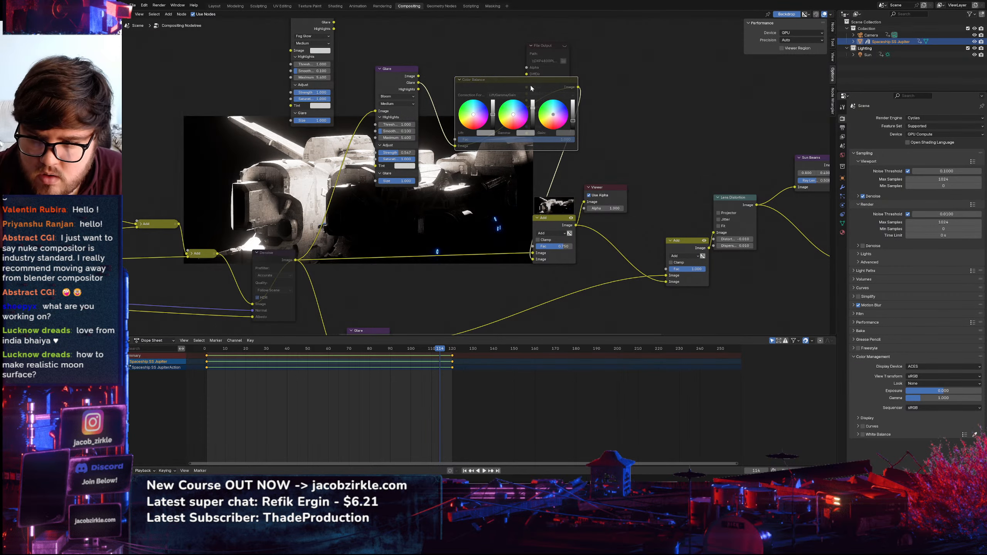
key("m")
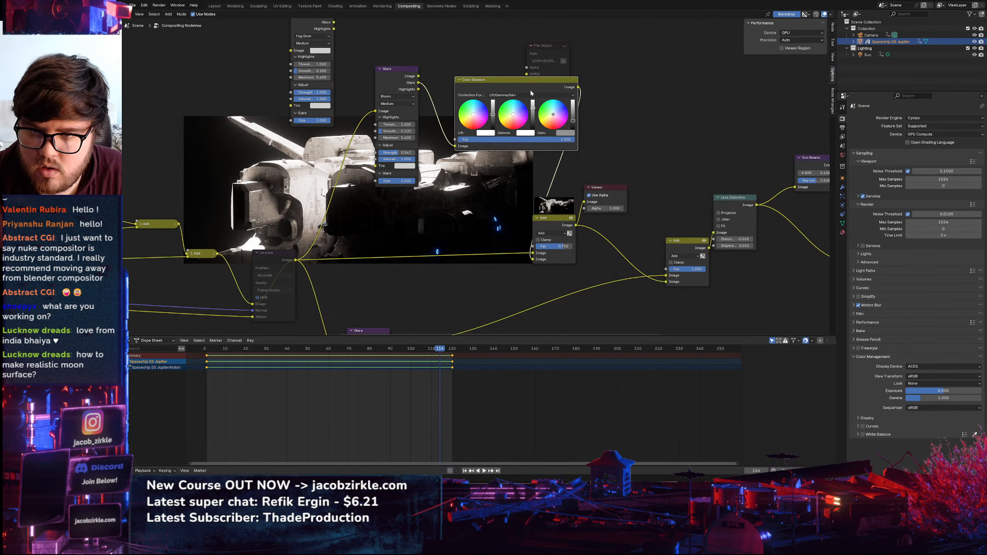
key("m")
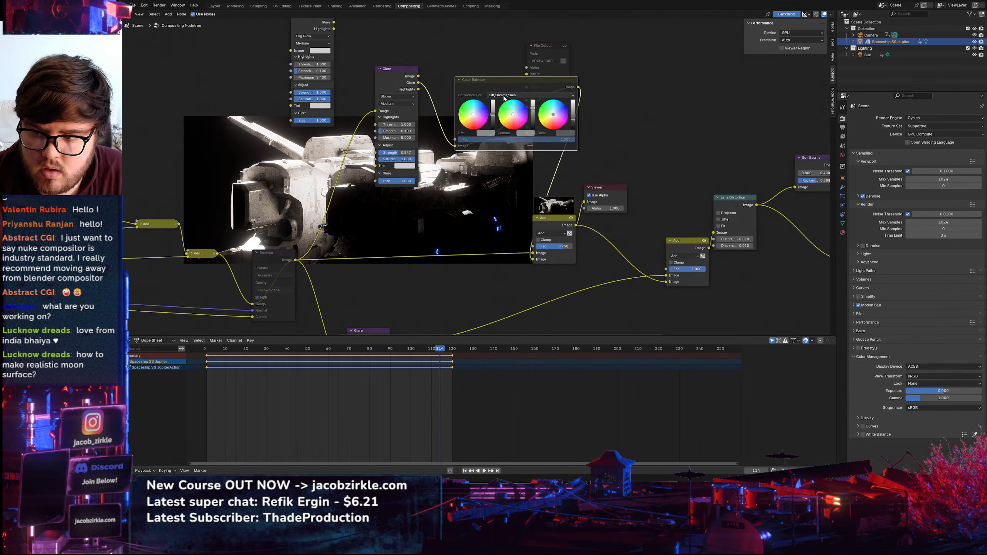
middle_click_drag(793, 208, 663, 220)
key("m")
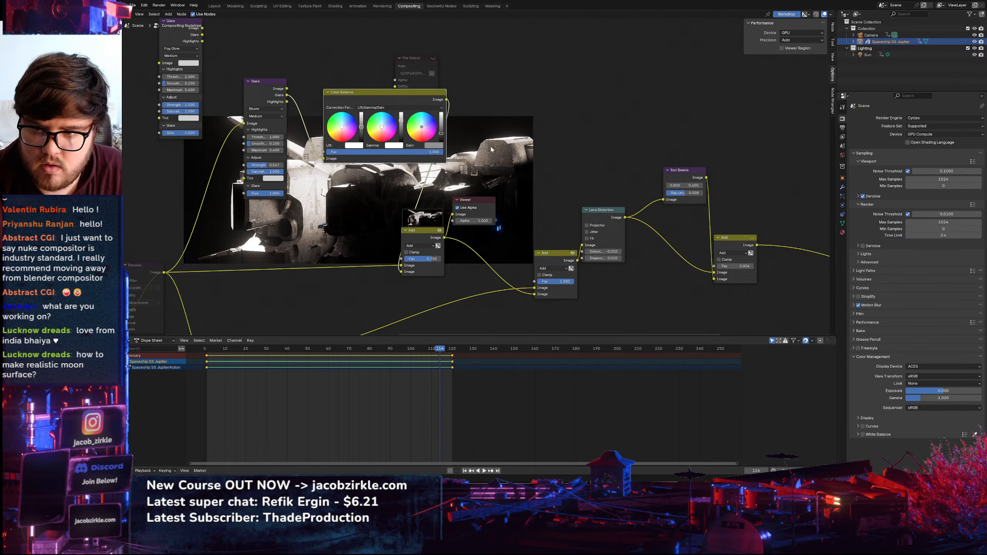
Preview the final Add node after Sun Beams and reduce the upper Bloom Glare node's Strength further
left_click(739, 244, "ctrl+shift")
middle_click_drag(469, 159, 622, 178)
middle_click_drag(442, 189, 432, 170)
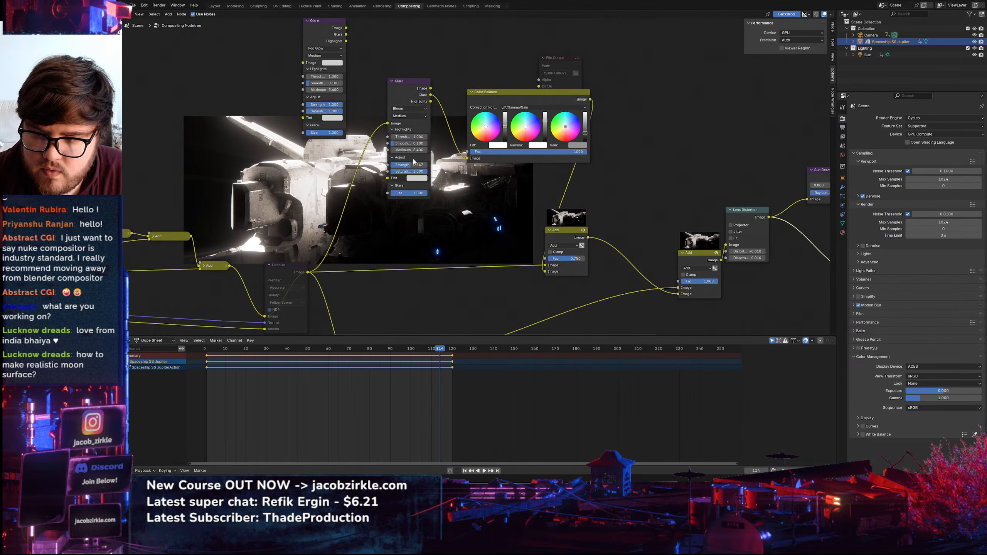
left_click_drag(409, 168, 409, 164)
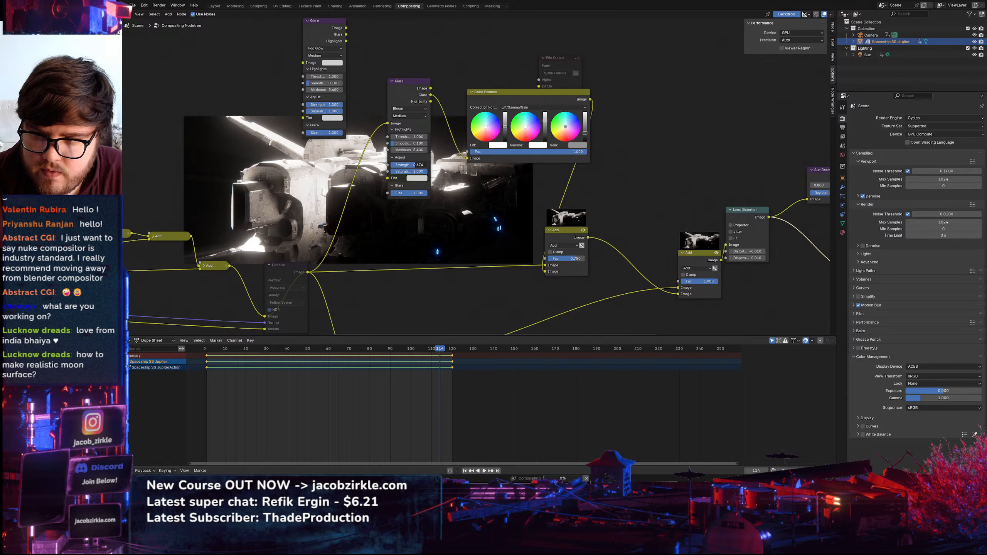
scroll(305, 229, "down", 4)
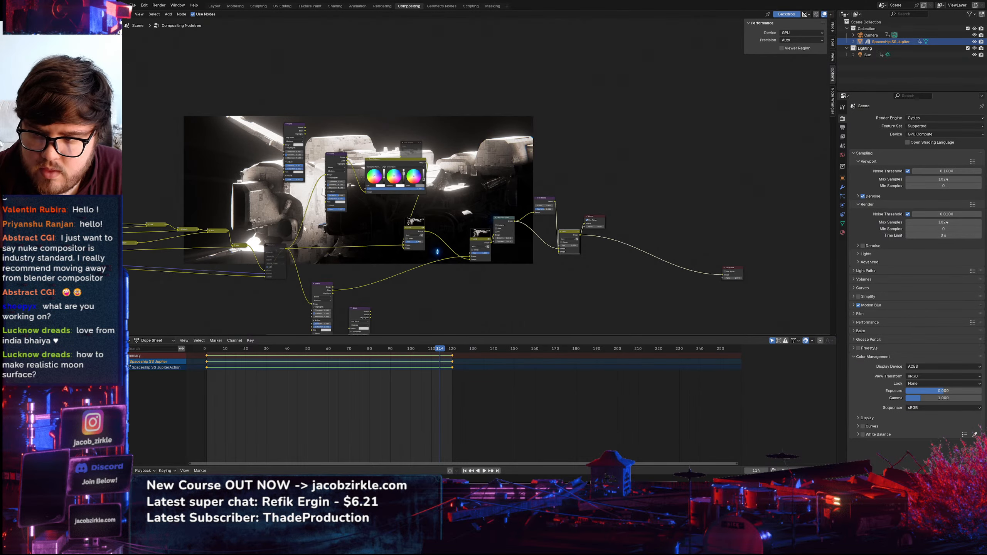
Delete the unused node floating above the collapsed colour-correction nodes near Render Layers
middle_click_drag(304, 228, 434, 229)
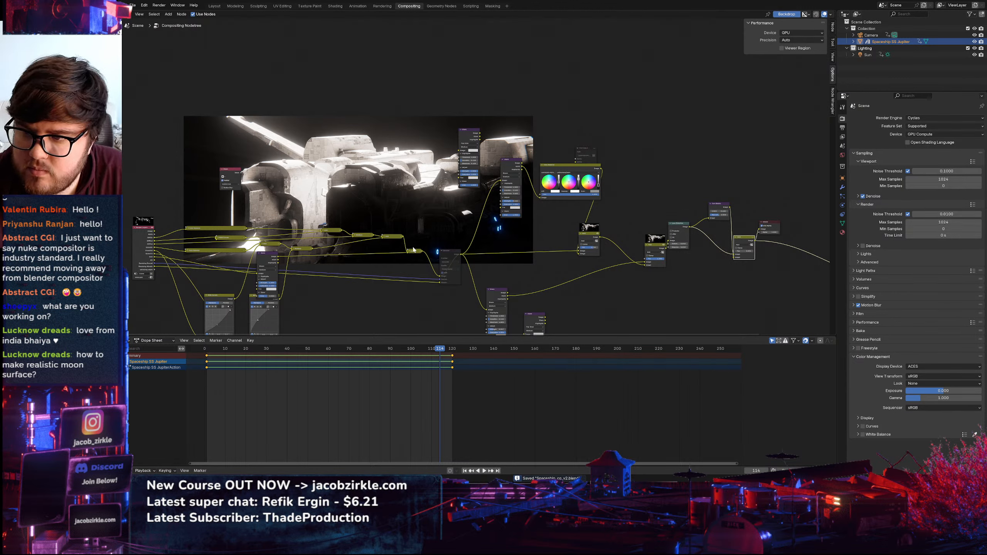
left_click(228, 183)
key("x")
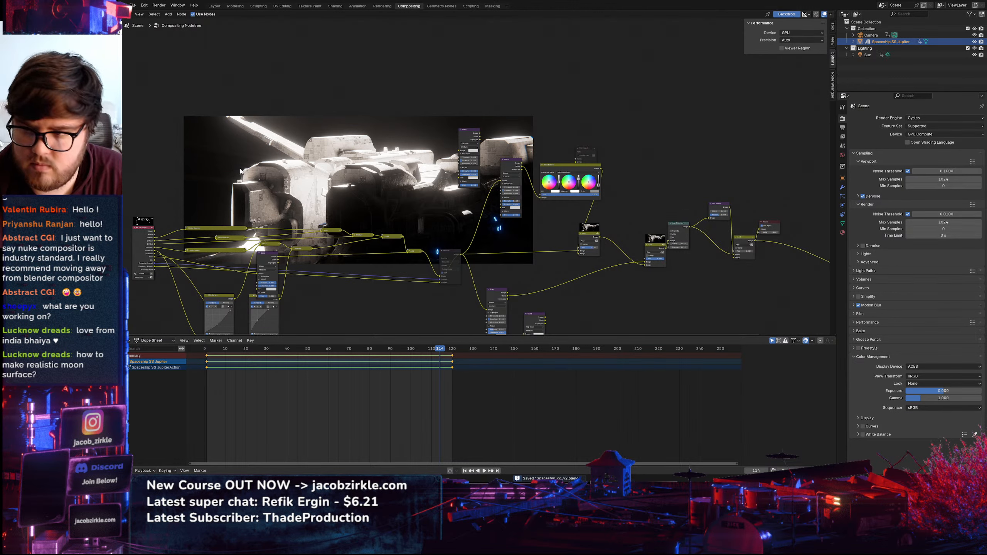
Preview the GlossInd and GlossCol passes of the Render Layers node in the backdrop
middle_click_drag(457, 252, 719, 226)
scroll(438, 232, "up", 3)
left_click(413, 221, "ctrl+shift")
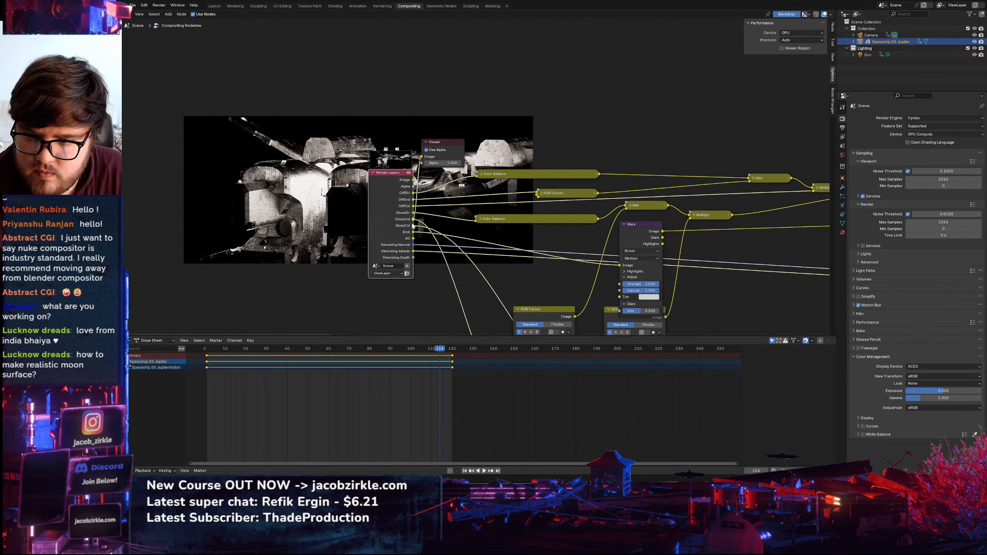
left_click(413, 226, "ctrl+shift")
Move the lower RGB Curves node clear of its neighbours and preview the final Add node after Sun Beams
middle_click_drag(591, 236, 485, 112)
scroll(475, 136, "down", 5)
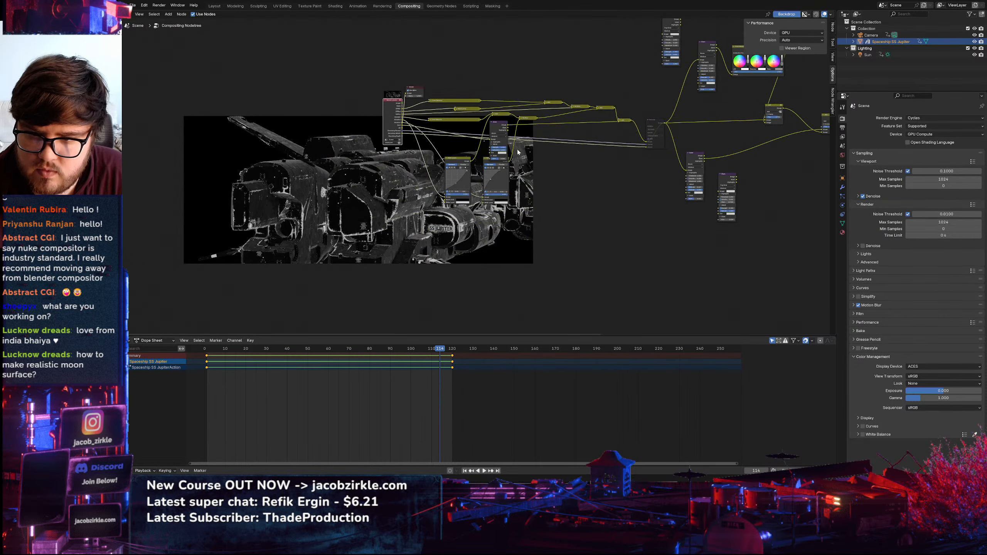
left_click_drag(454, 159, 427, 190)
middle_click_drag(771, 103, 567, 185)
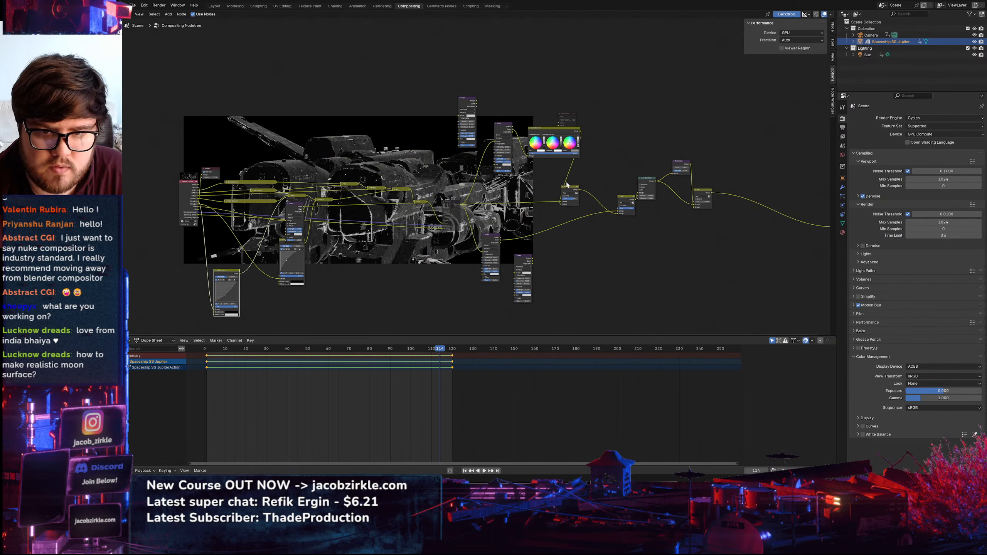
left_click(708, 190, "ctrl+shift")
Lower the curve's midpoint in the repositioned RGB Curves node and place its black point at 0.0, 0.0
middle_click_drag(228, 288, 438, 253)
scroll(438, 254, "up", 14)
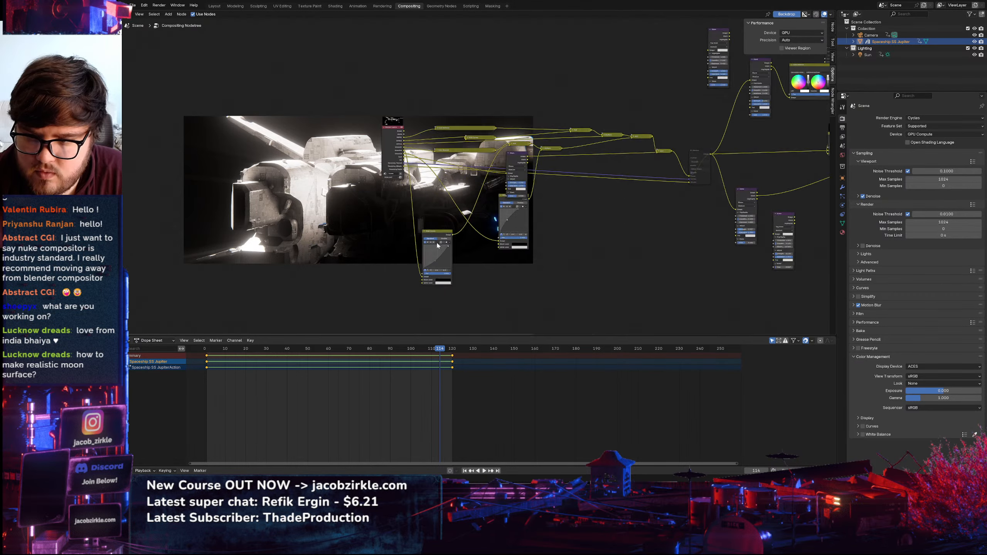
scroll(438, 264, "up", 3)
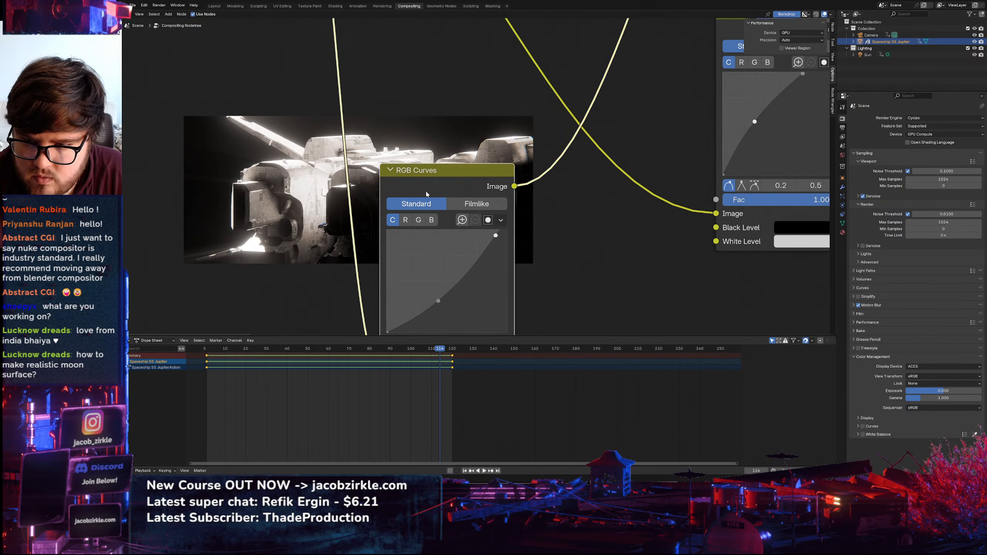
middle_click_drag(426, 191, 522, 160)
mouse_move(529, 270)
left_mouse_down()
mouse_move(542, 280)
mouse_move(521, 257)
mouse_move(535, 268)
left_mouse_up()
mouse_move(479, 302)
left_mouse_down()
mouse_move(477, 280)
mouse_move(482, 312)
left_mouse_up()
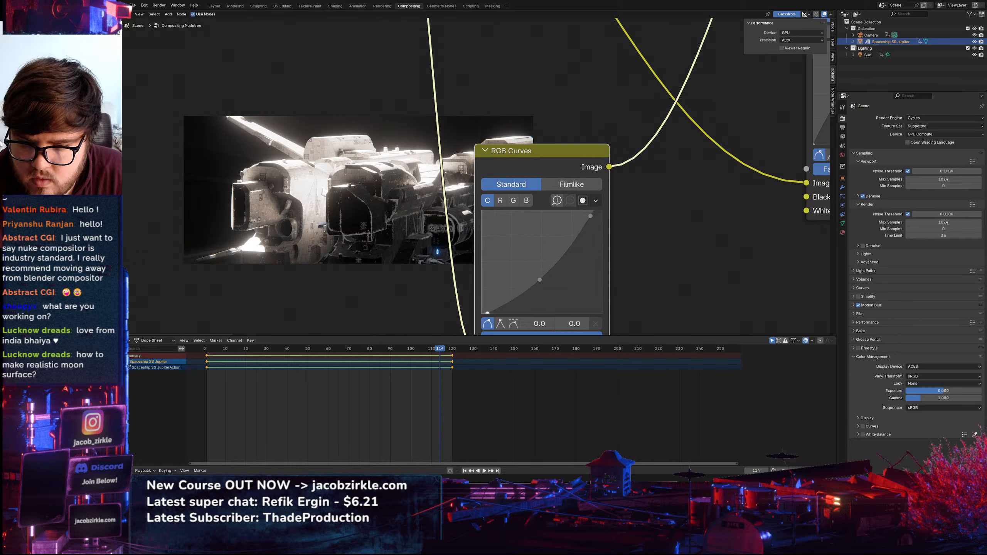
middle_click_drag(494, 299, 508, 261)
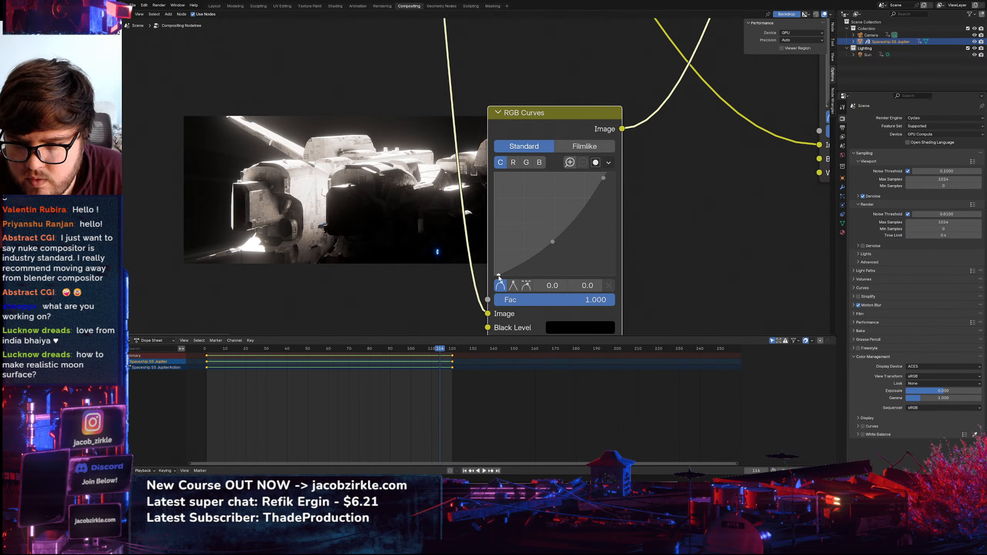
Enlarge the backdrop to inspect the composite, and shrink it to see the whole frame
scroll(363, 205, "down", 5)
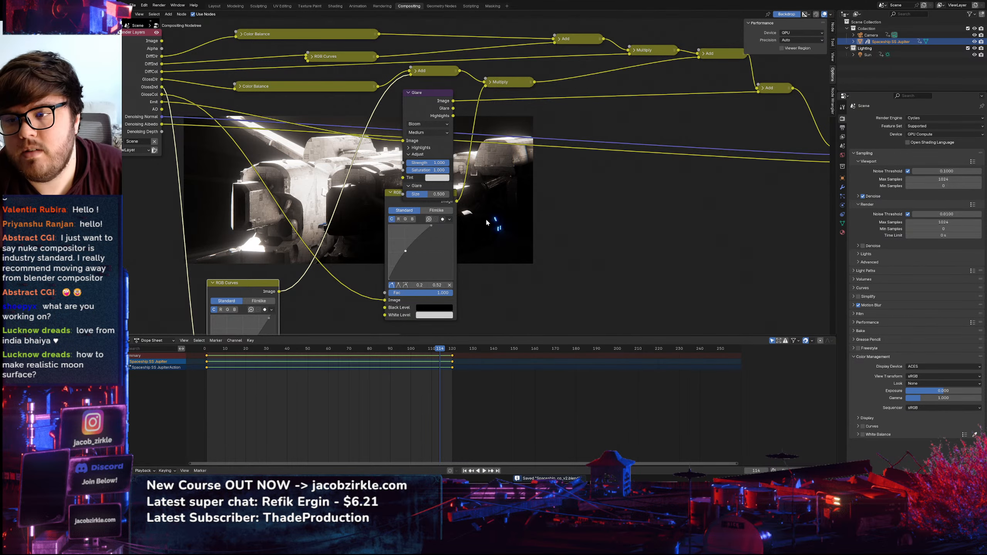
middle_click_drag(476, 232, 802, 194)
middle_click_drag(791, 193, 693, 227)
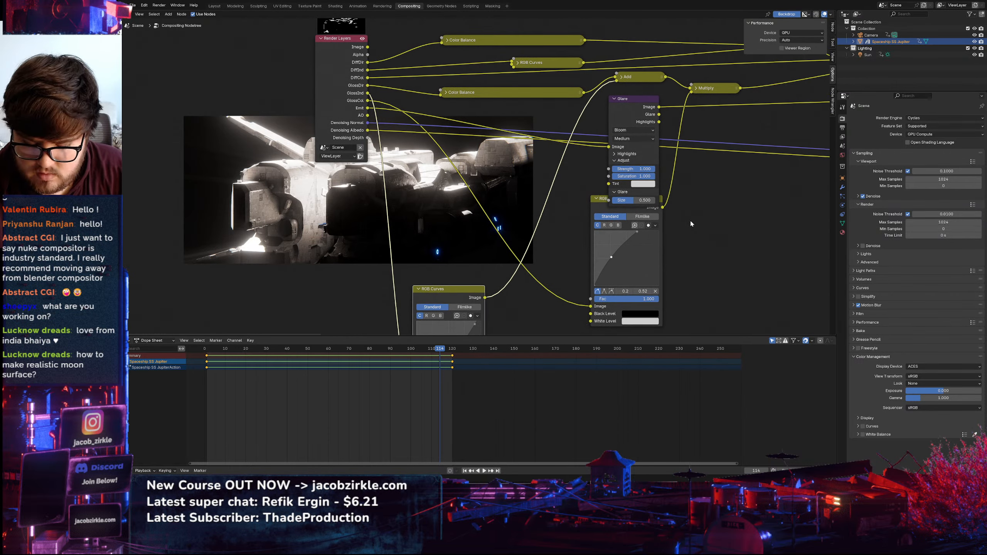
key("alt+v")
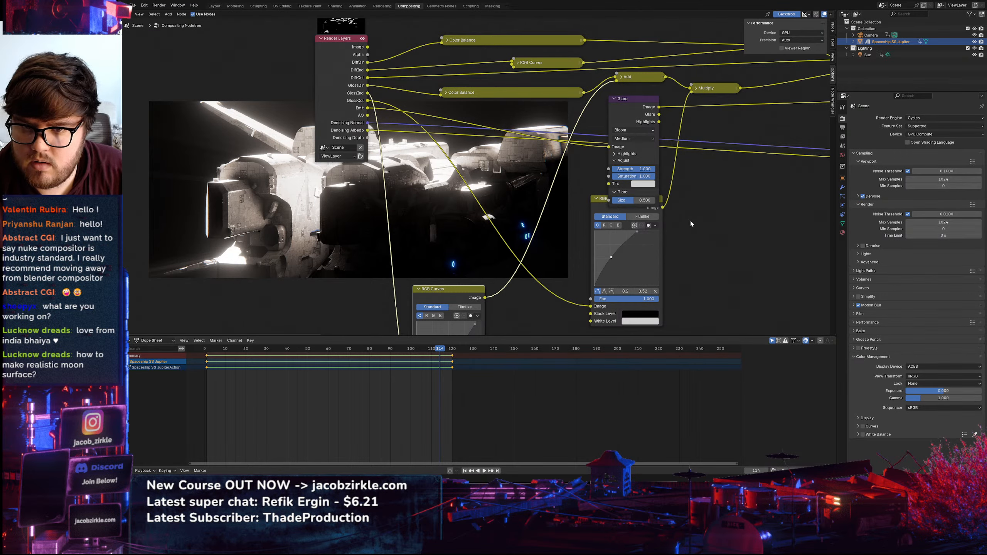
key("alt+v")
key("v")
key("v")
key("v")
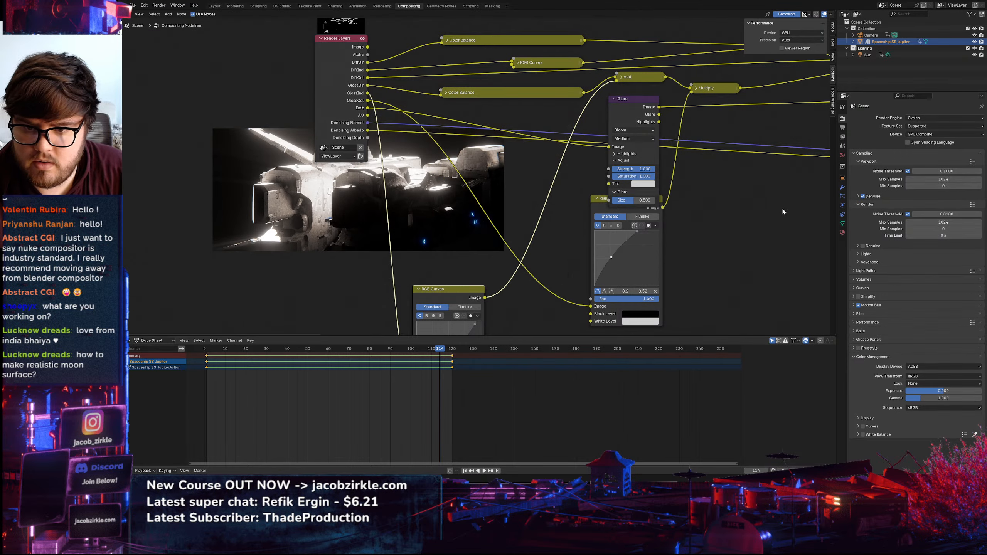
Search the available nodes for "sharp" near the final Add node and dismiss the search
middle_click_drag(783, 212, 553, 227)
scroll(606, 216, "down", 9)
middle_click_drag(722, 198, 438, 216)
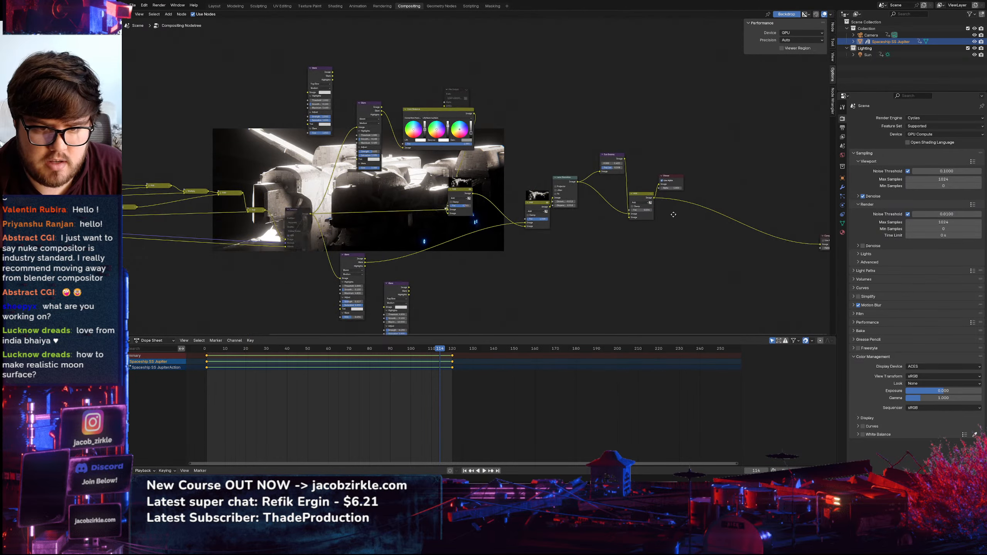
middle_click_drag(689, 201, 576, 221)
scroll(576, 221, "up", 6)
key("shift+a")
type("sharp")
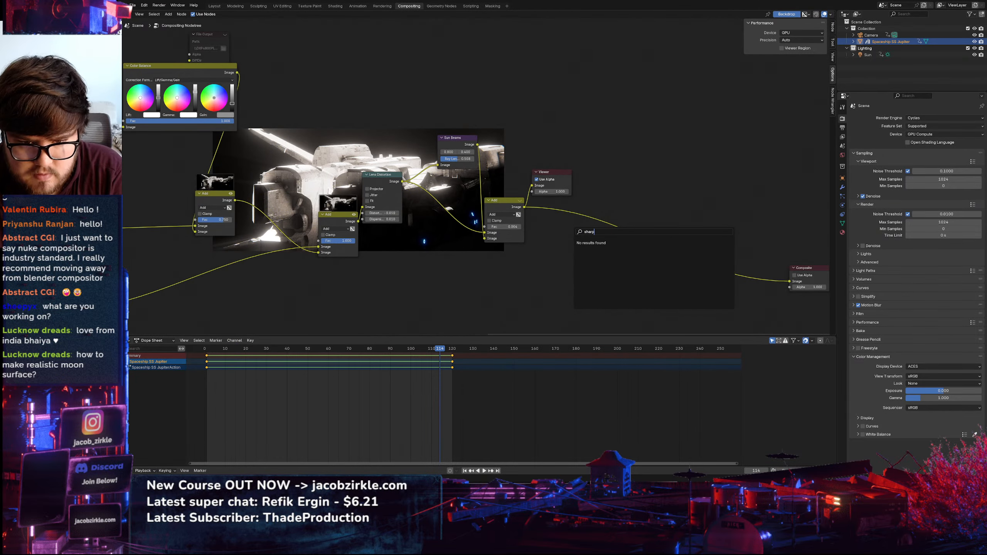
key("BackSpace")
key("BackSpace")
key("BackSpace")
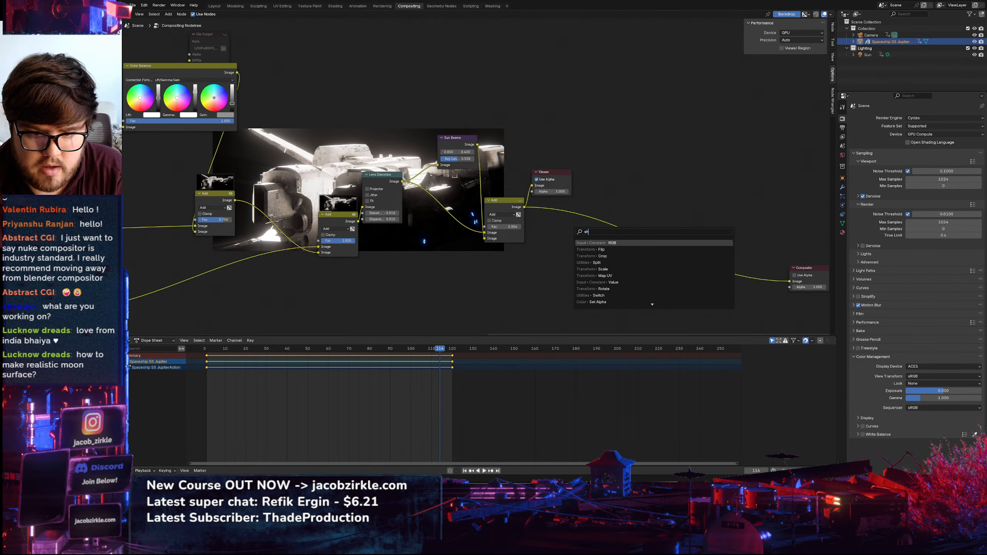
key("BackSpace")
key("BackSpace")
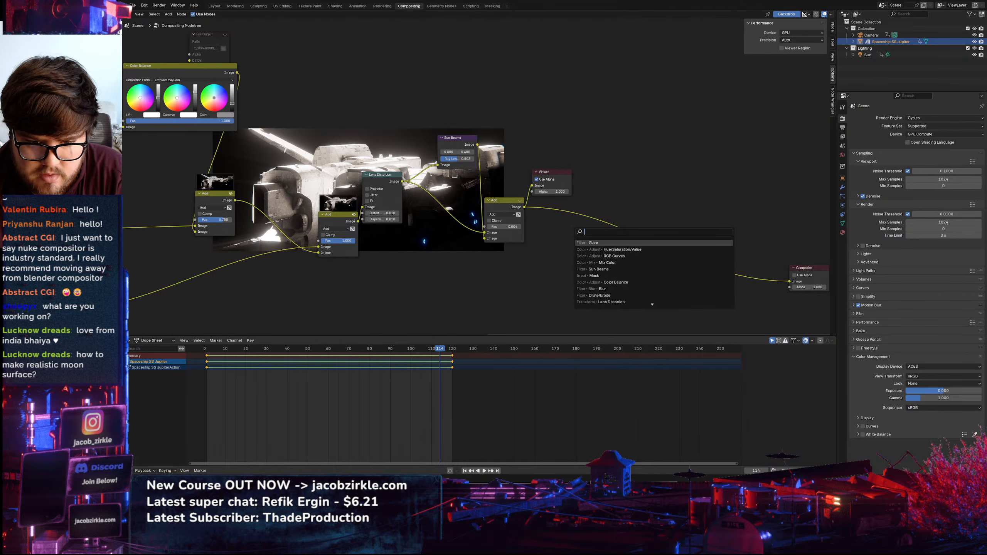
key("Escape")
Review the glow branches around Denoise and save the Blender file
middle_click_drag(268, 287, 794, 269)
middle_click_drag(605, 231, 608, 259)
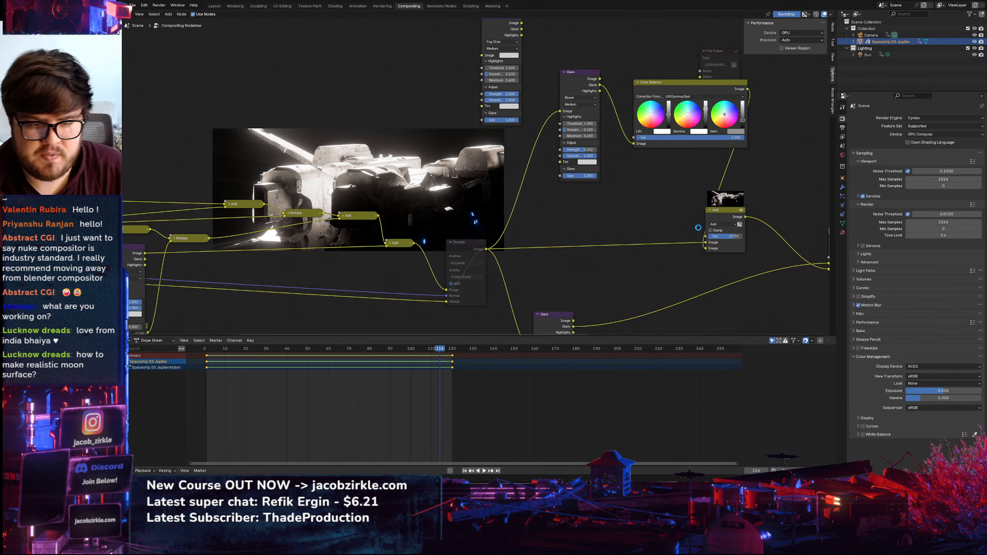
key("ctrl+s")
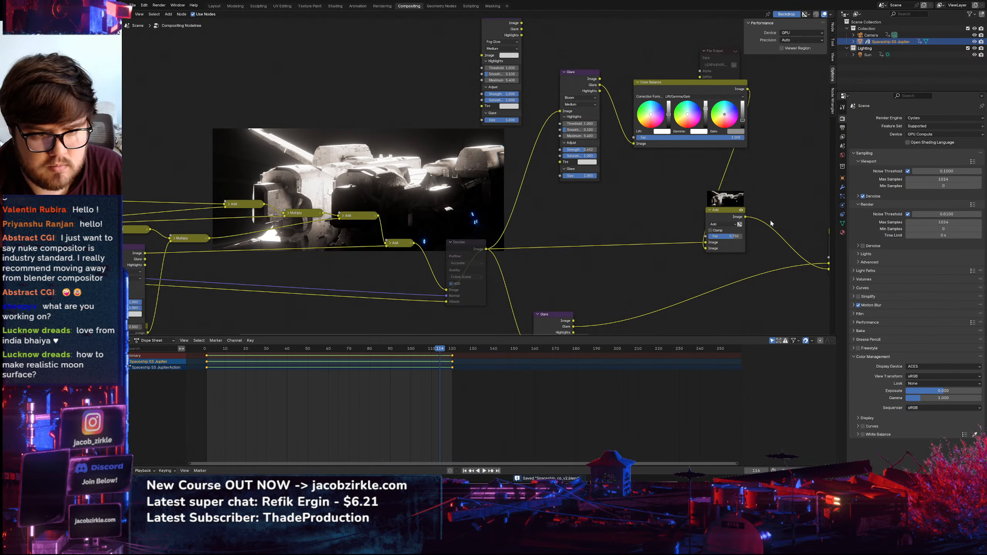
Move the Viewer node farther from the final Add node and place the Composite node close beside that Add
middle_click_drag(708, 231, 536, 196)
left_click_drag(570, 186, 716, 165)
middle_click_drag(645, 211, 549, 202)
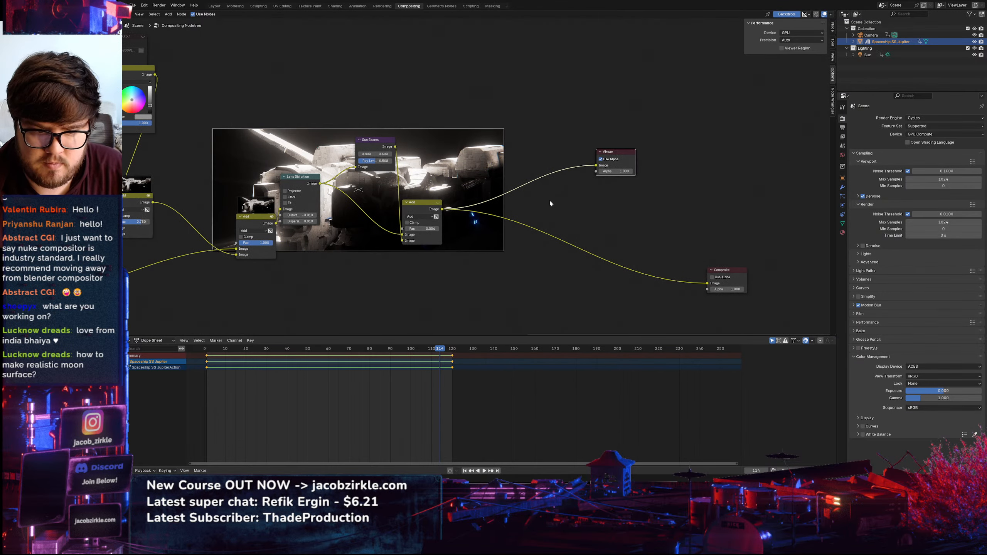
left_click_drag(732, 272, 533, 212)
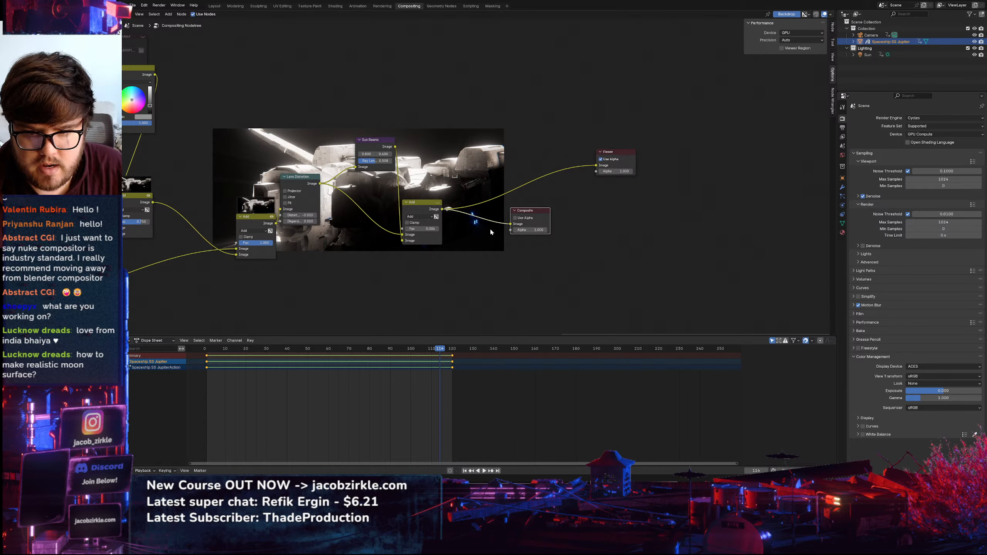
Browse for the render output folder, from WorkShare through Youtube and Spaceship to Renders\cg
left_click(842, 128)
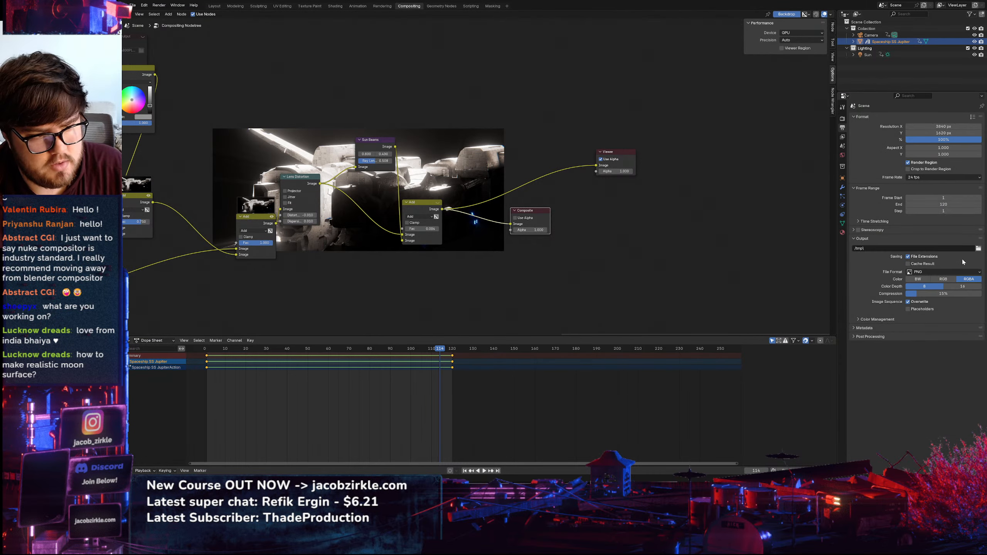
left_click(978, 248)
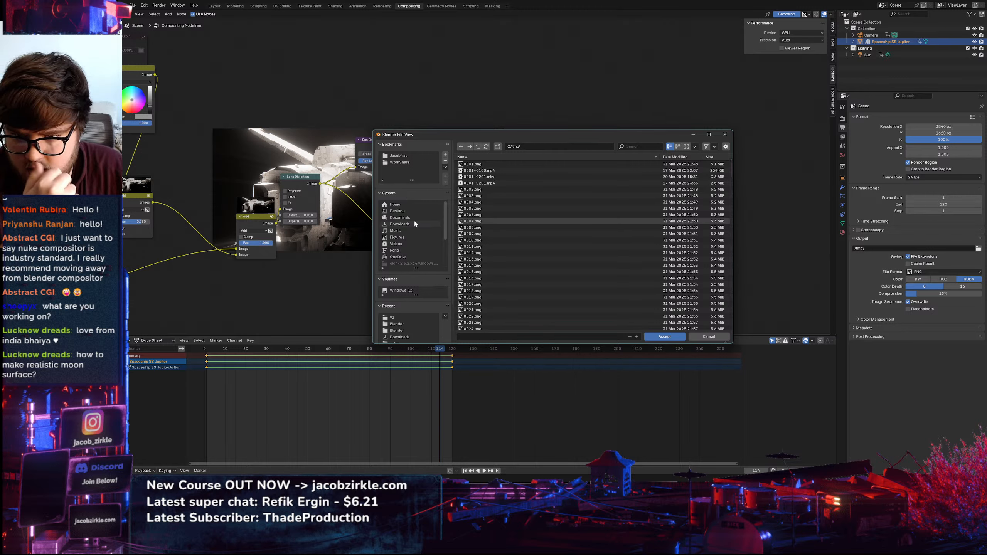
left_click(409, 241)
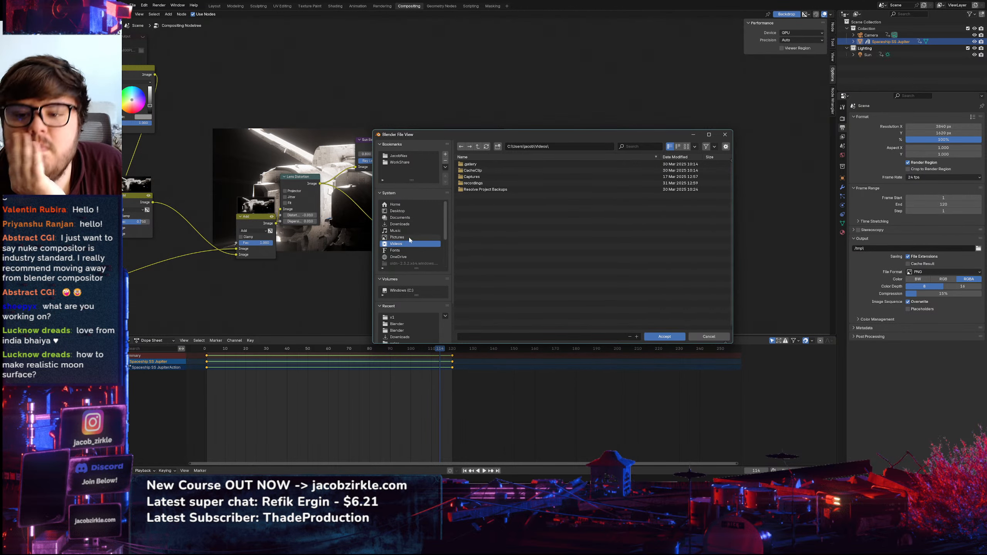
left_click(401, 163)
double_click(470, 202)
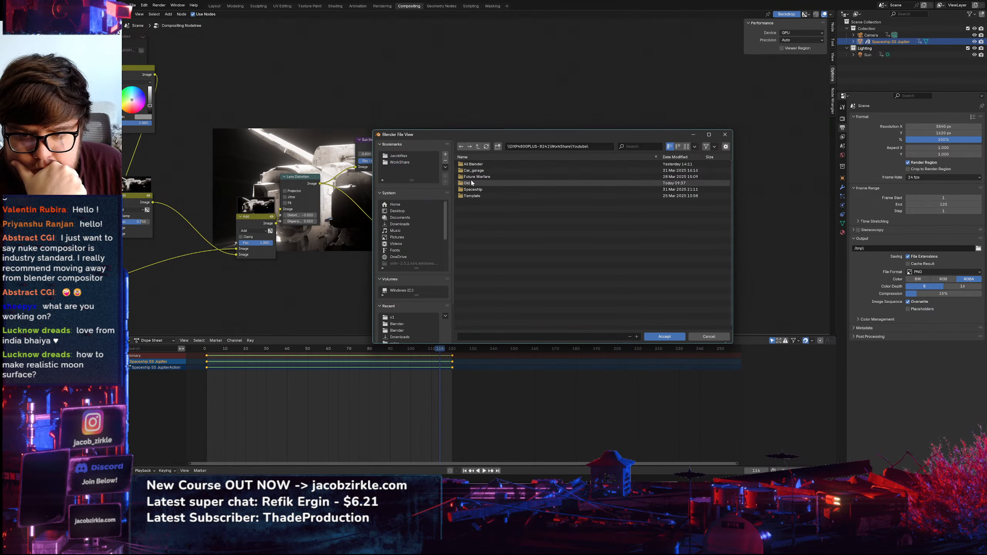
double_click(472, 190)
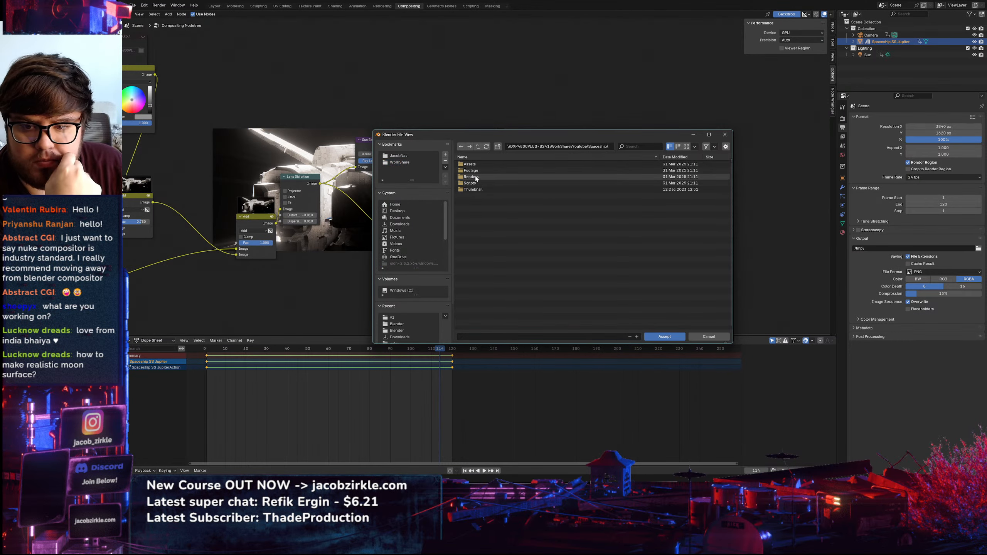
double_click(475, 171)
double_click(471, 166)
Create a v2 folder inside cg and set it as the output location with the file name Ship_
left_click(498, 147)
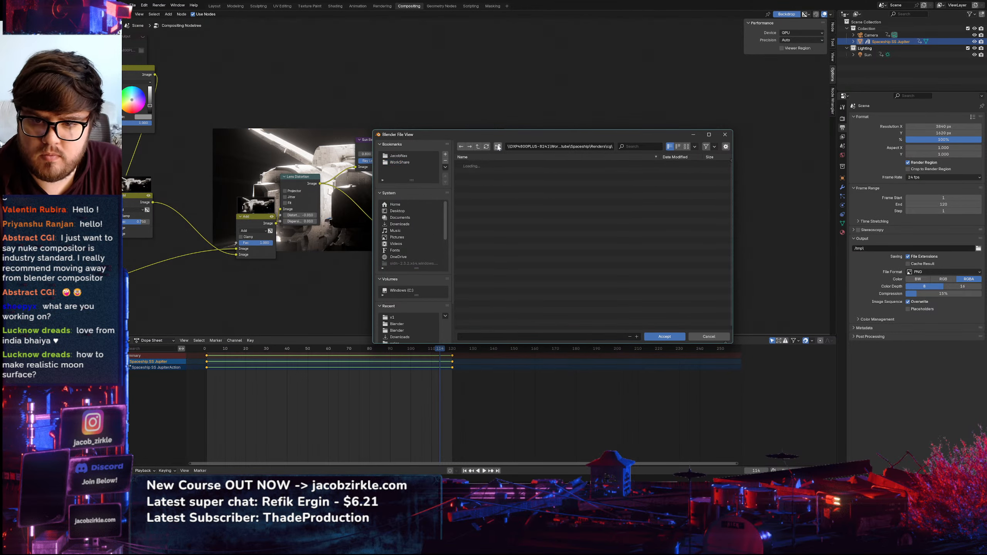
type("v2")
key("Return")
double_click(471, 171)
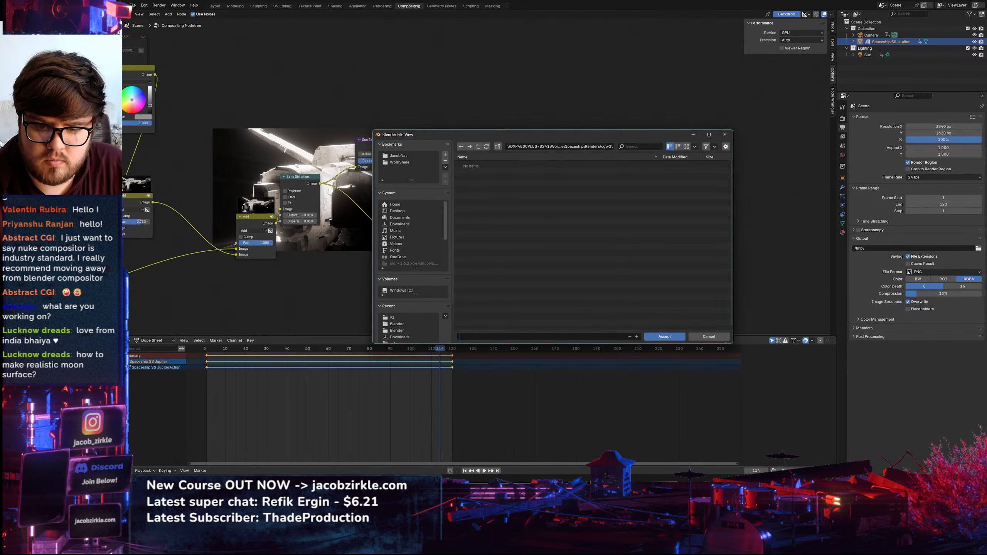
type("Ship_")
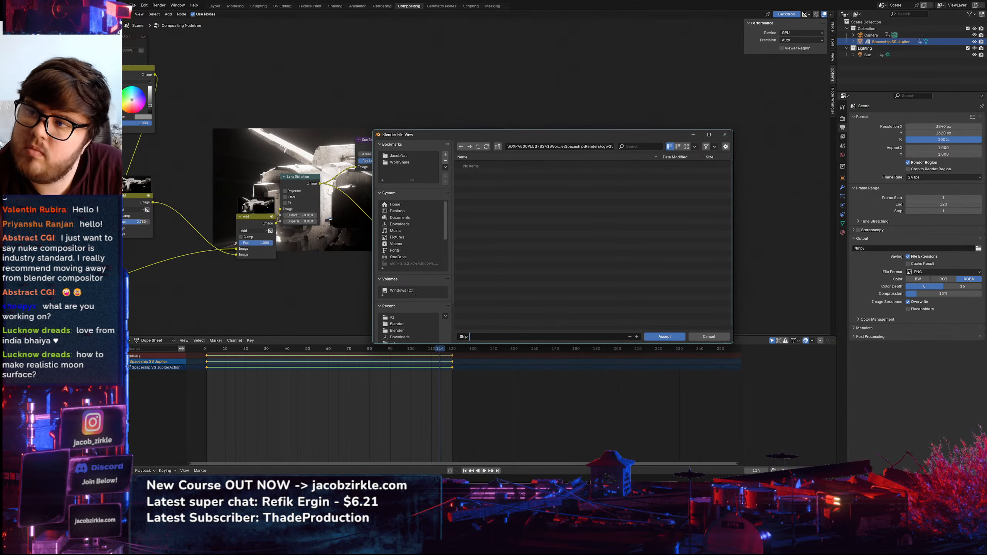
left_click(665, 337)
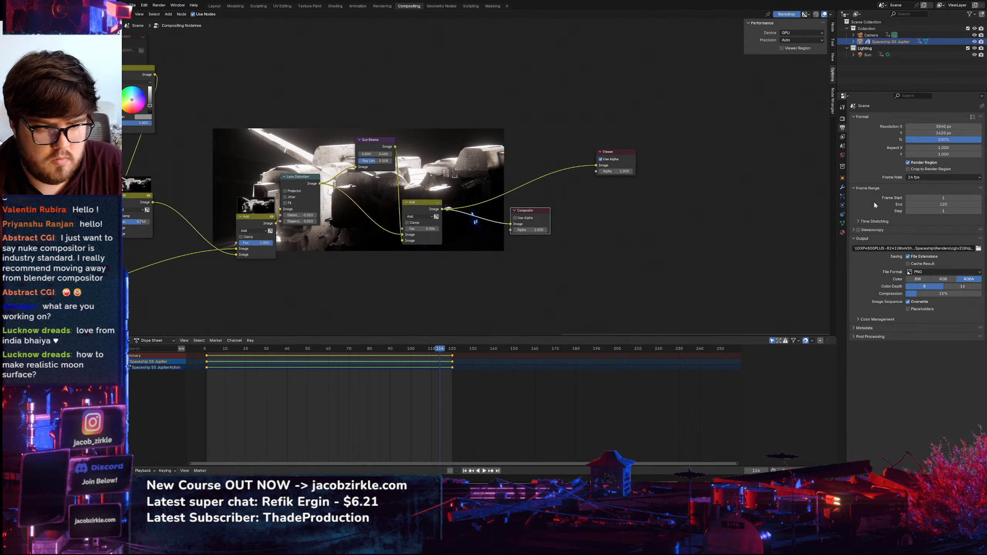
Set the output format to OpenEXR with RGB color, Float (Half) depth and the DWAA (lossy) codec
left_click(937, 271)
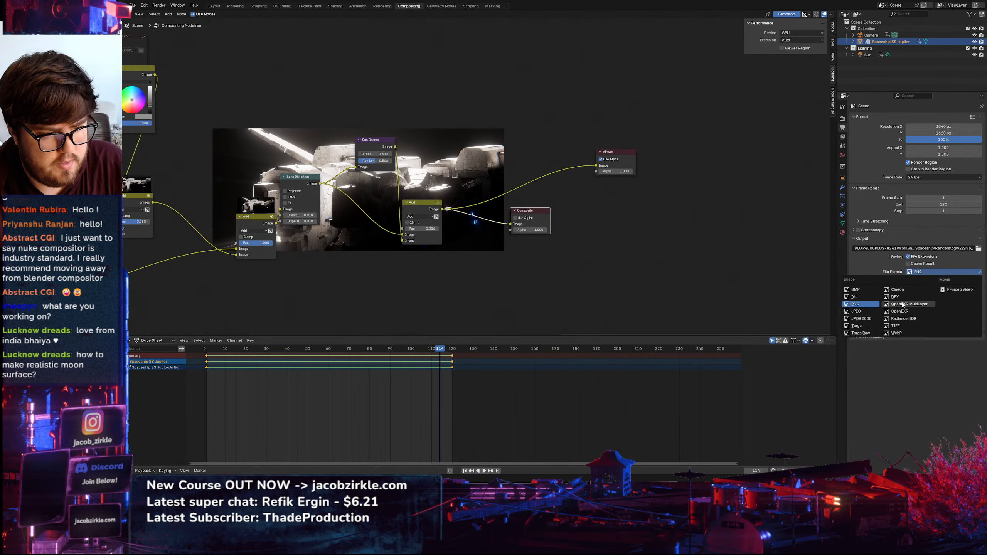
left_click(931, 309)
left_click(943, 279)
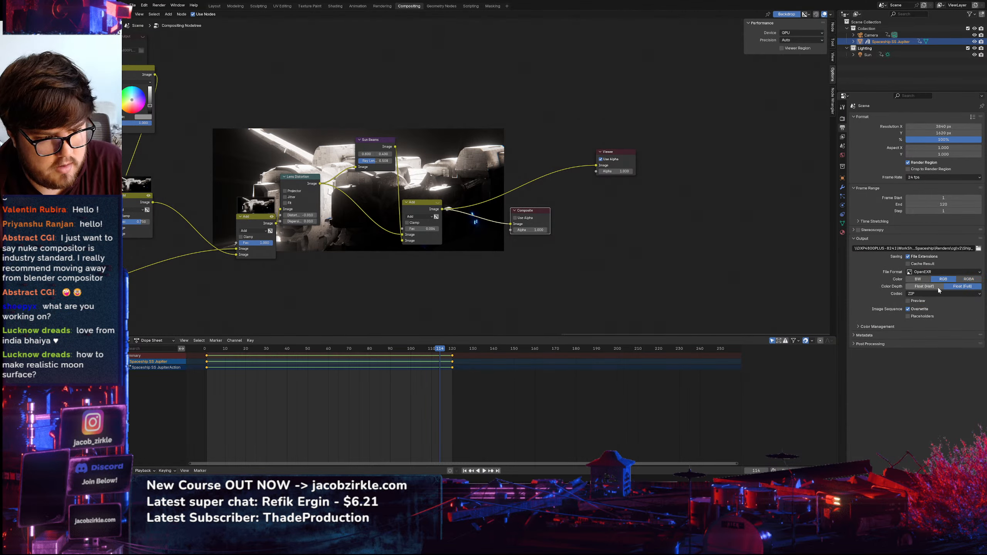
left_click(927, 286)
left_click(933, 294)
left_click(919, 323)
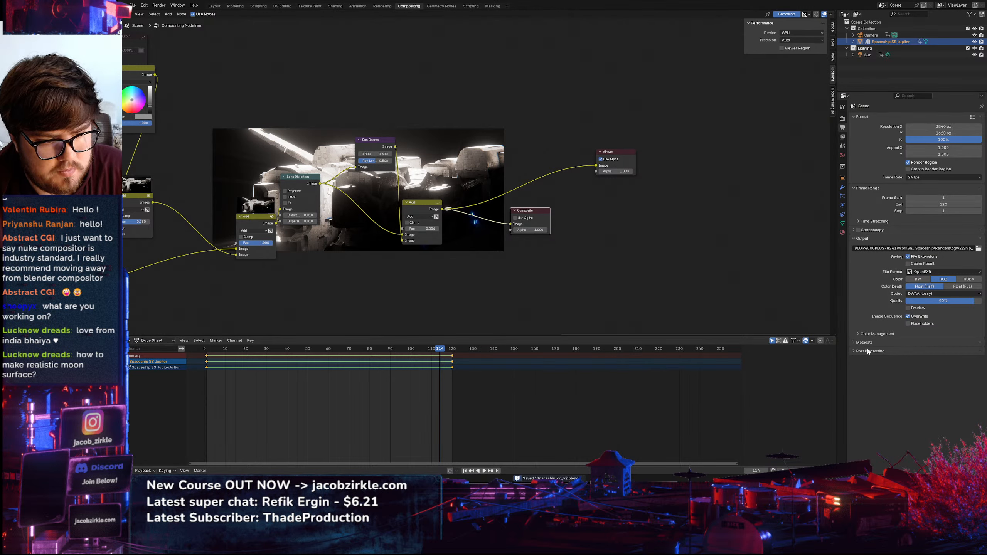
Try the Rec.709 view transform in the scene's color management and check it on the composite backdrop
left_click(842, 119)
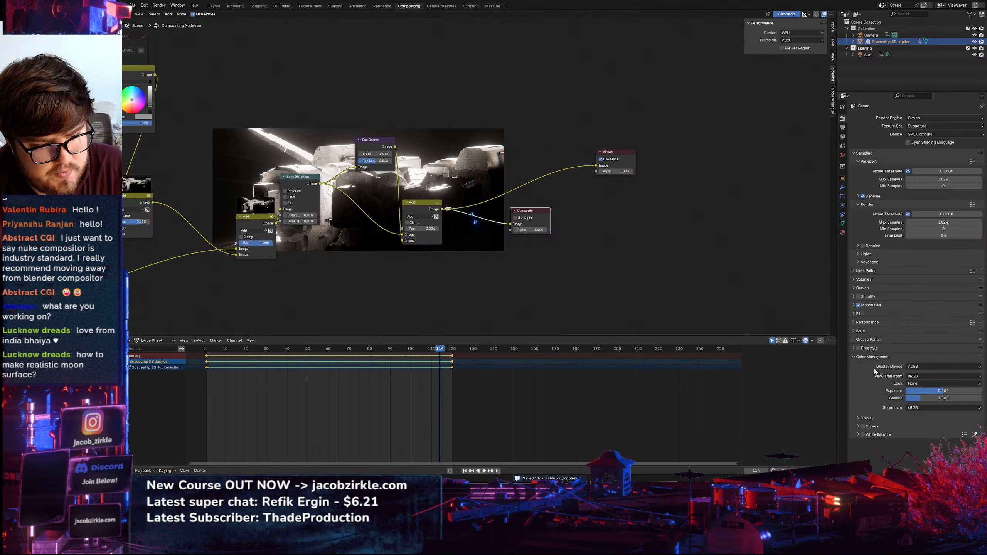
left_click(918, 376)
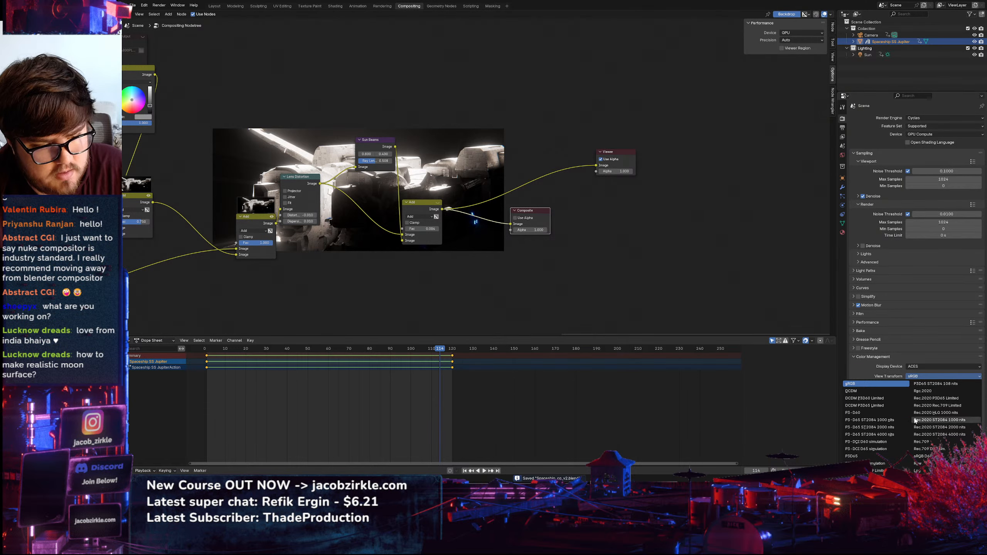
left_click(920, 442)
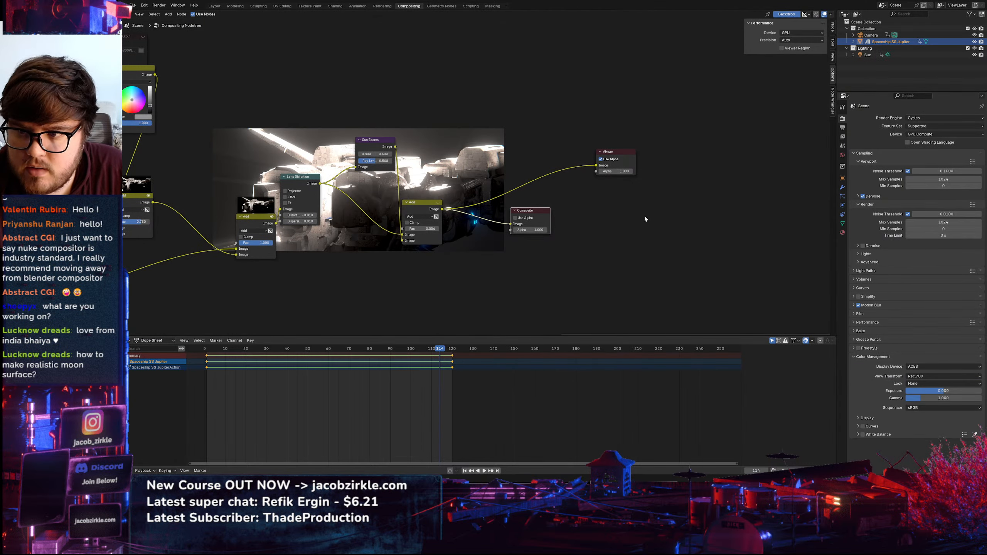
scroll(448, 241, "up", 4)
middle_click_drag(429, 234, 519, 215)
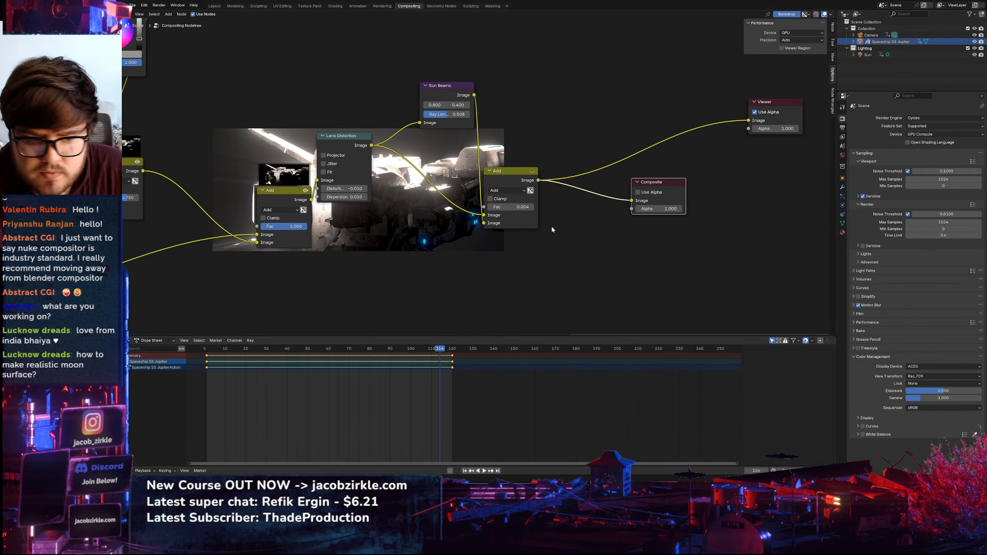
Set the Sequencer color space to Utility - Linear - sRGB and the View Transform to sRGB
left_click(916, 407)
left_click(925, 394)
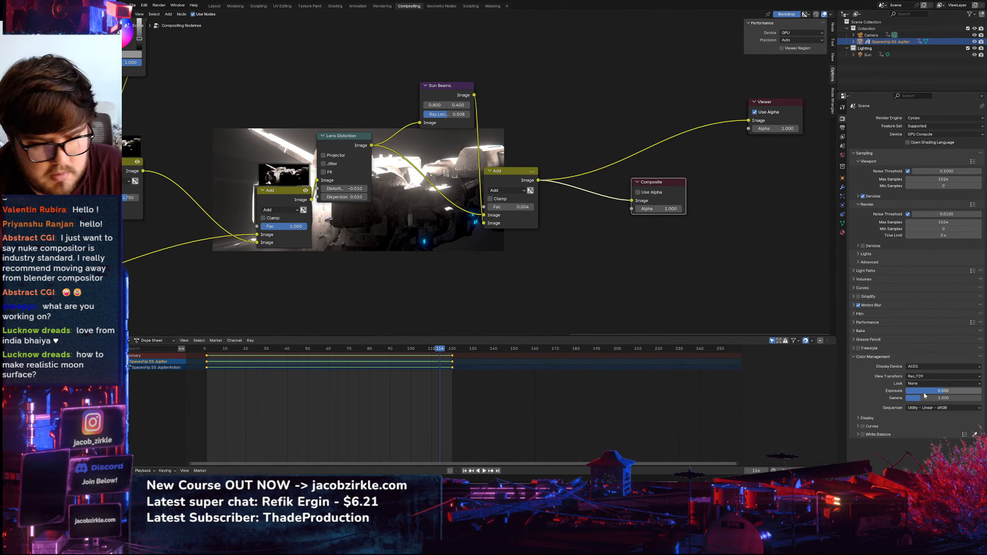
left_click(930, 376)
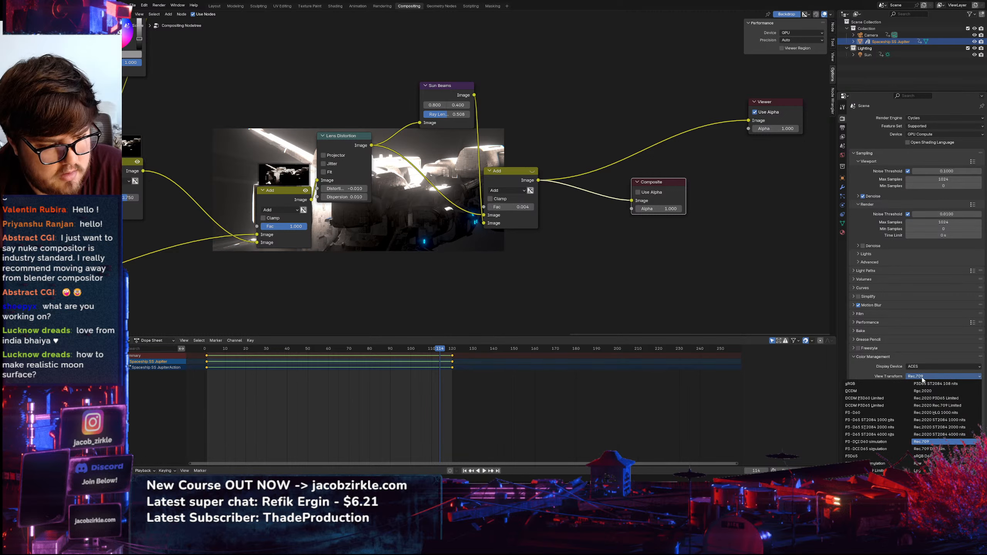
left_click(851, 384)
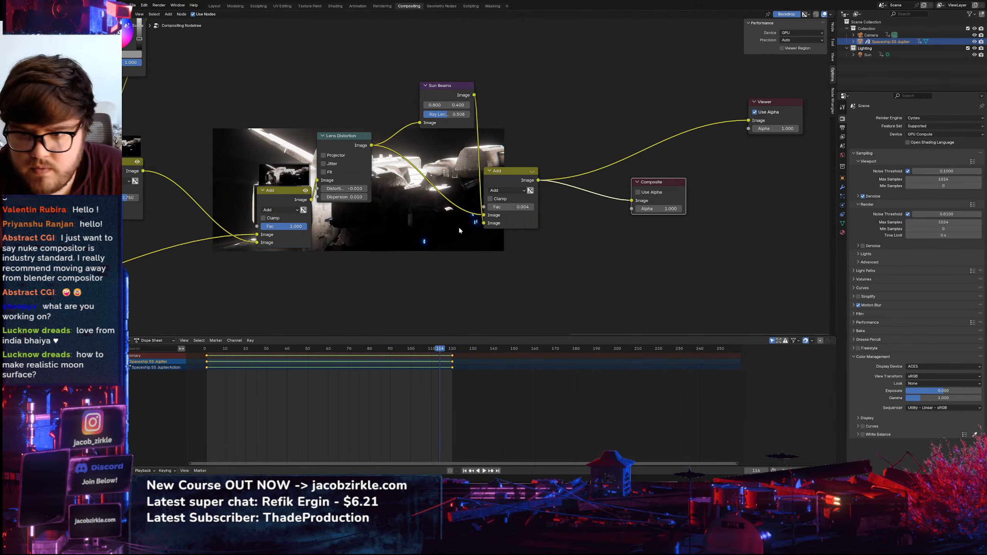
middle_click_drag(405, 227, 395, 245)
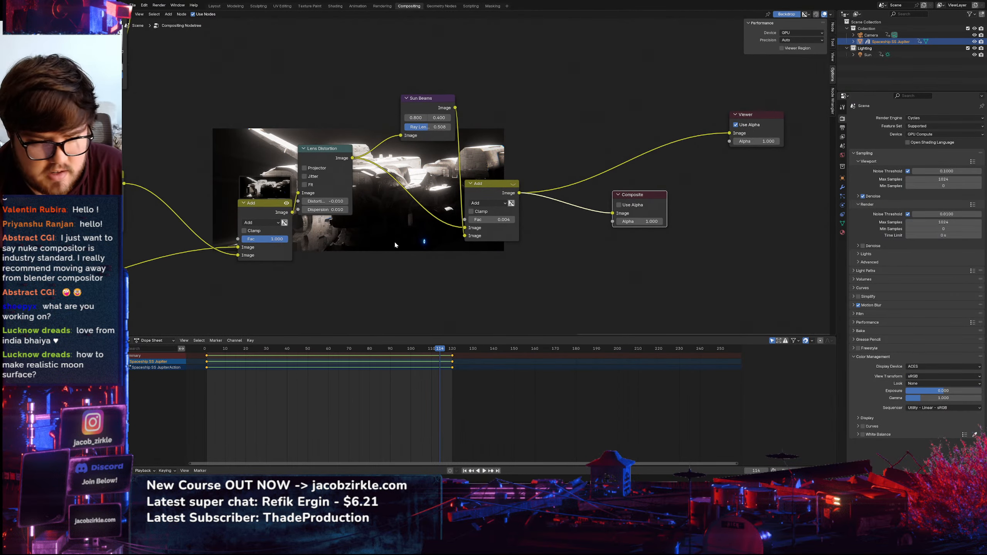
Save the blend file, render the current frame as a still image and fit the result in view
left_click(521, 250)
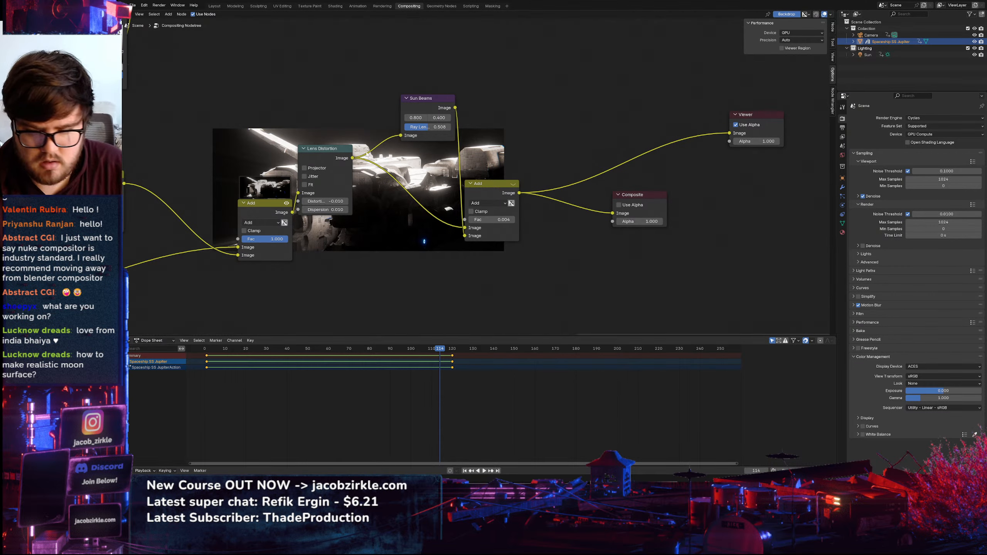
key("ctrl+s")
left_click(157, 4)
left_click(171, 15)
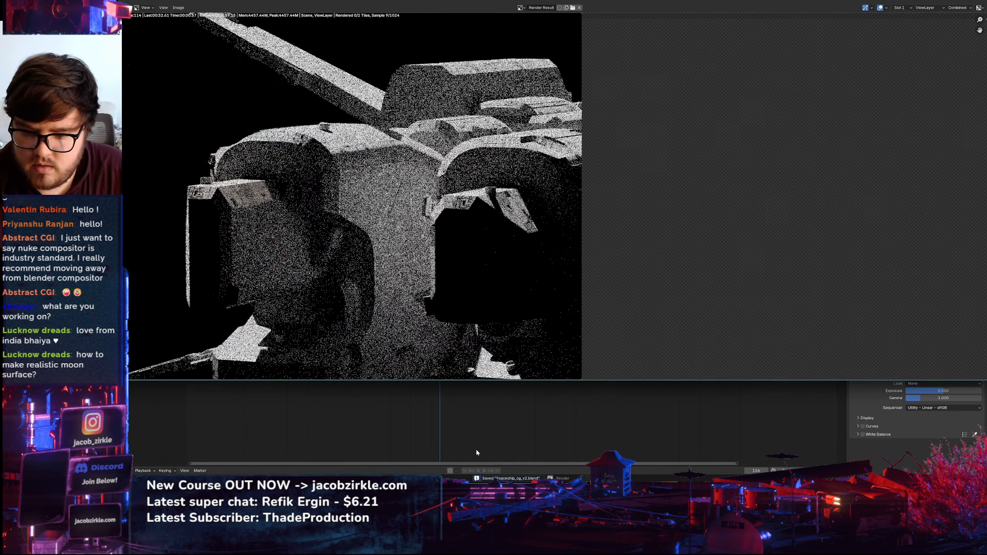
scroll(505, 305, "down", 3)
scroll(505, 305, "up", 1)
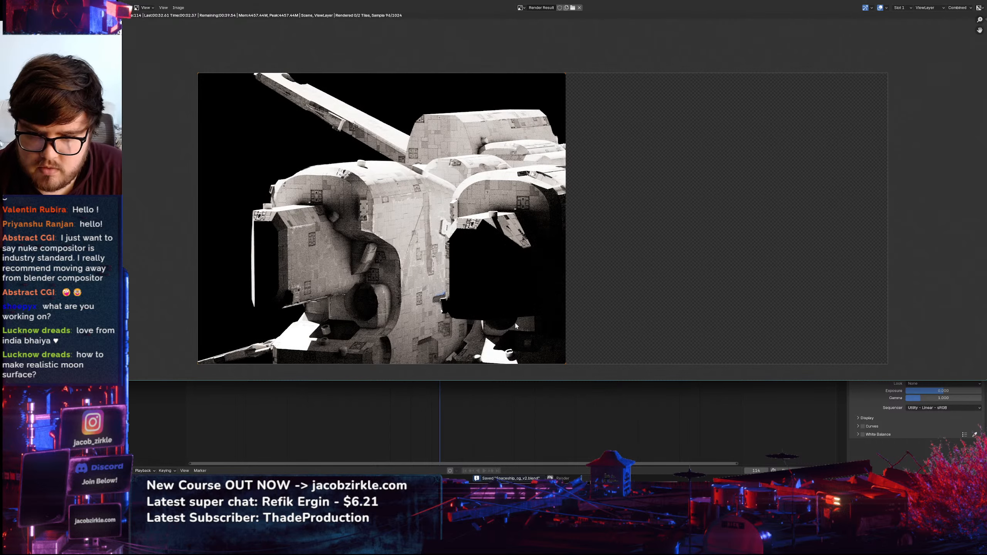
Switch to DaVinci Resolve and open the Untitled Project
left_click(488, 476)
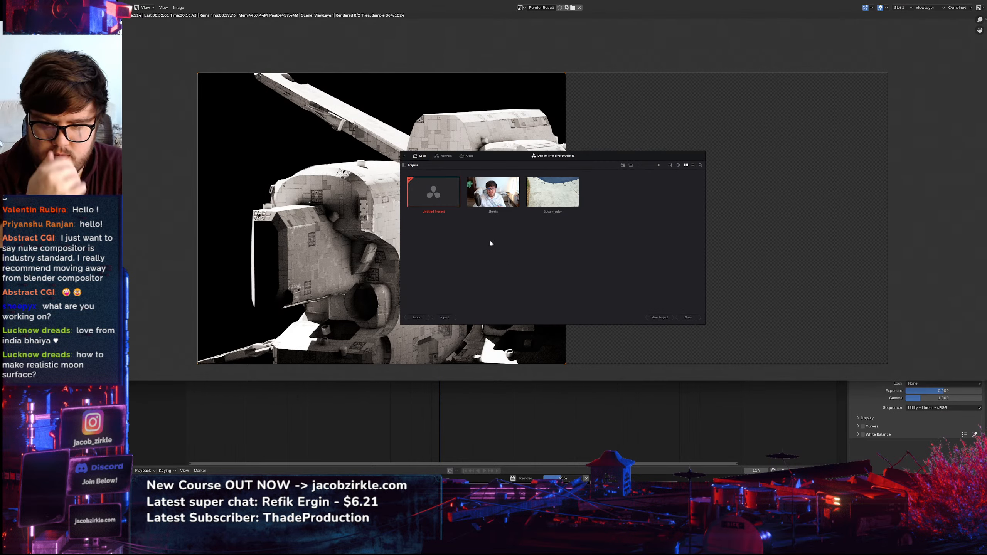
double_click(427, 192)
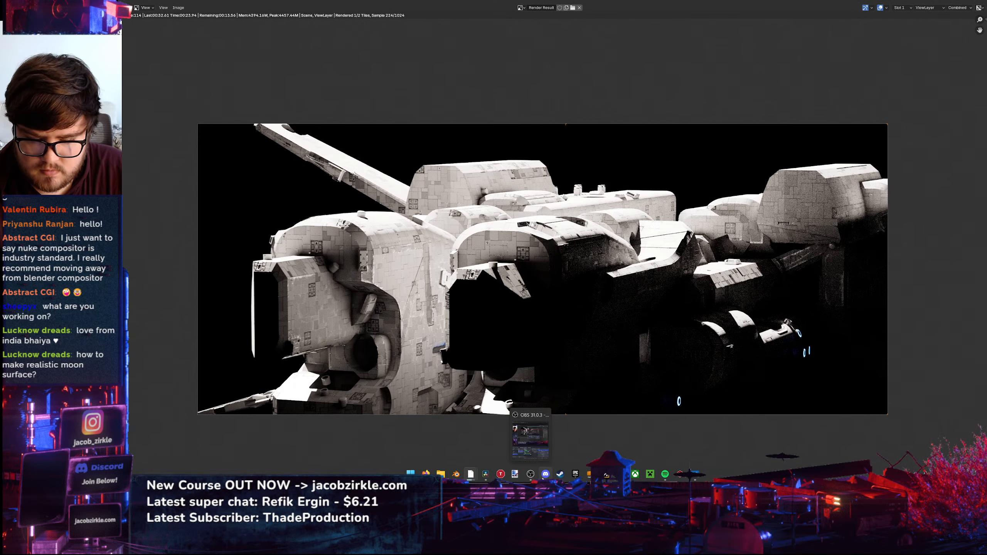
left_click(545, 474)
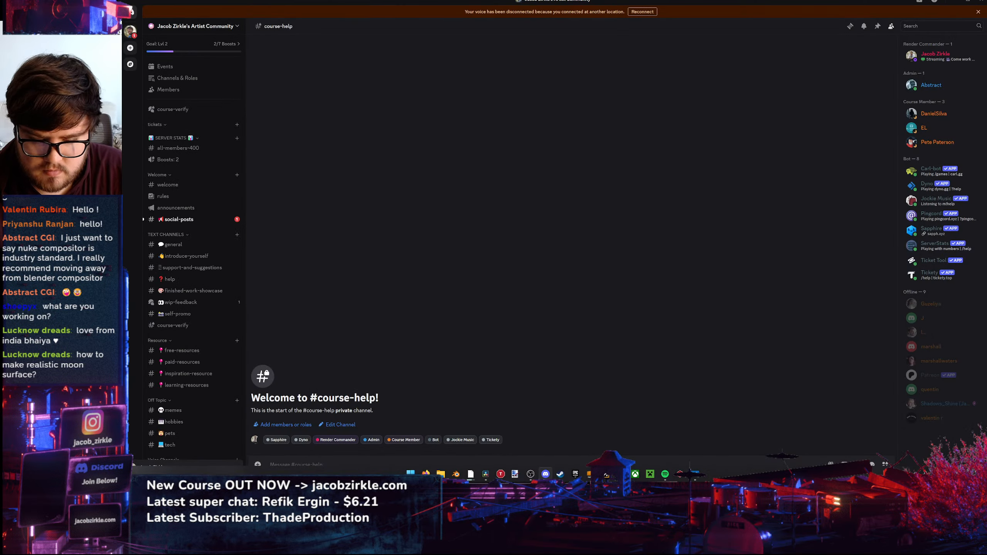
left_click(485, 474)
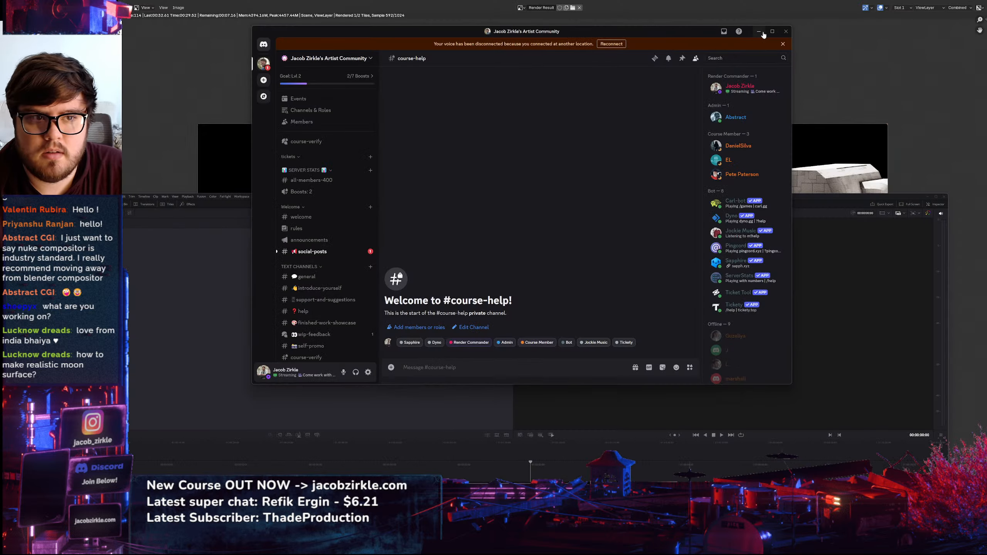
left_click(771, 32)
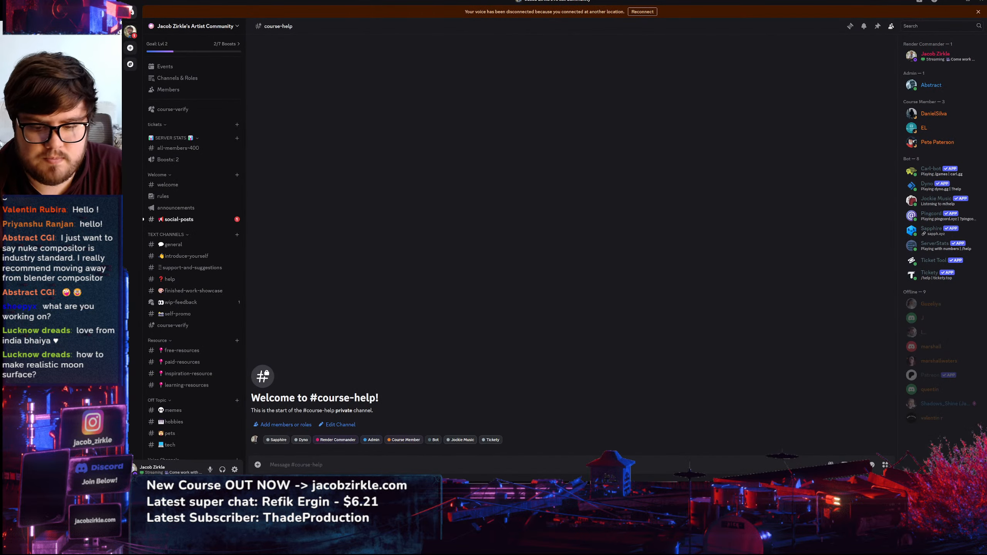
left_click(486, 474)
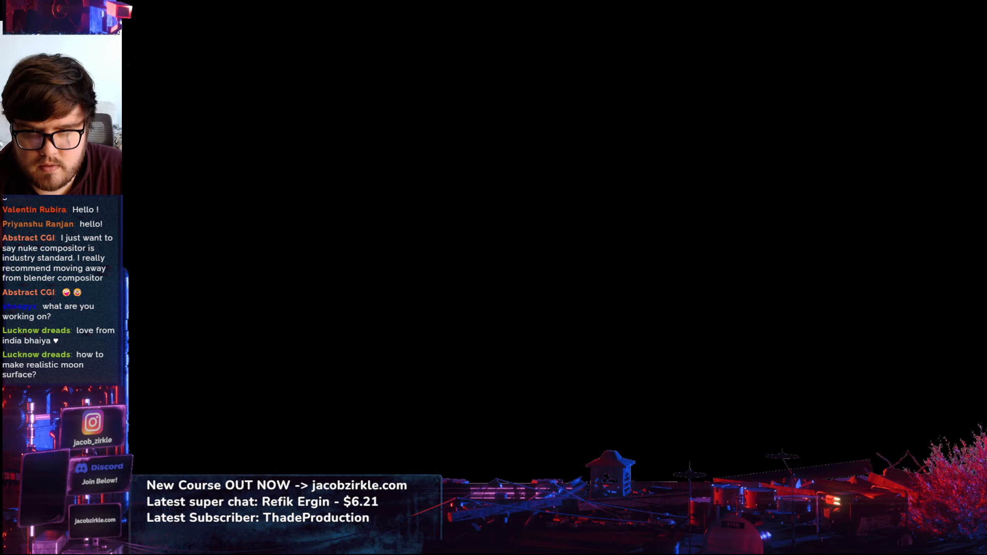
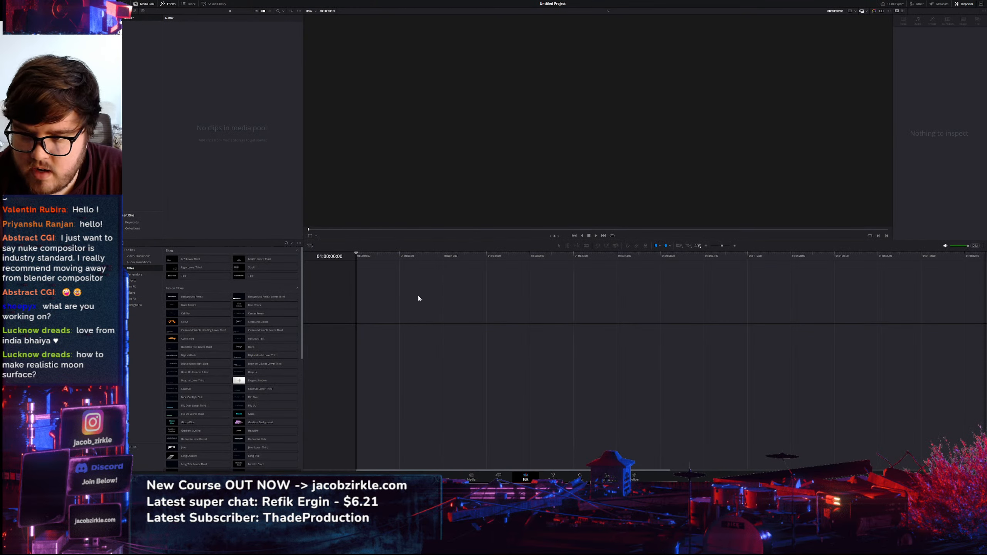
Import Ship_0114.exr from Youtube\Spaceship\Renders\cg\v2 into the media pool and place it at the start of a new timeline
left_click(441, 473)
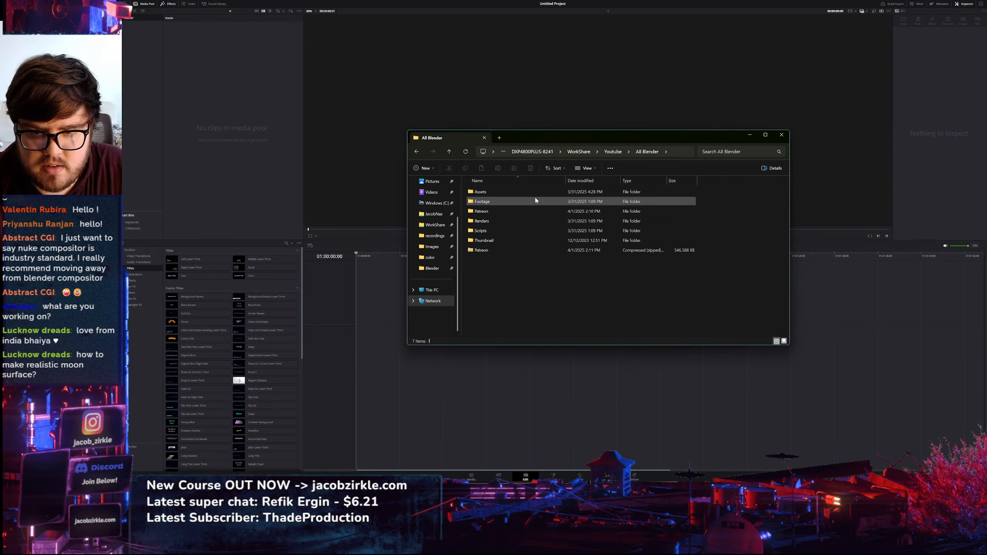
key("alt+Up")
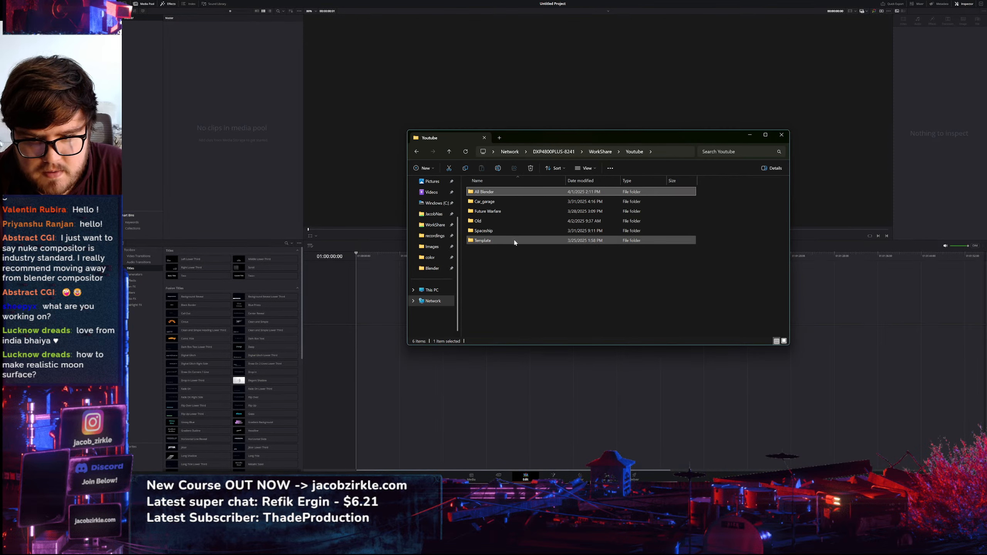
double_click(484, 231)
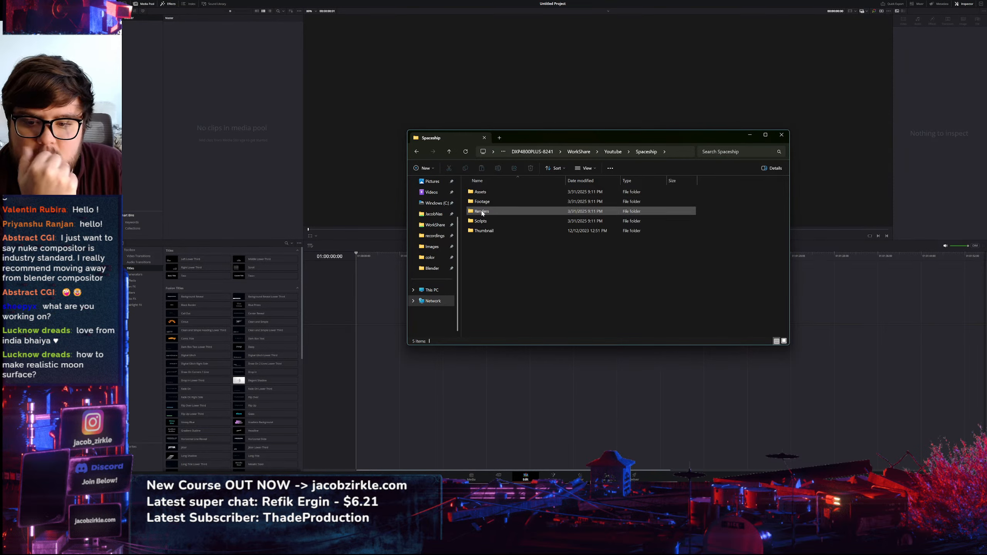
double_click(482, 212)
double_click(492, 192)
double_click(487, 193)
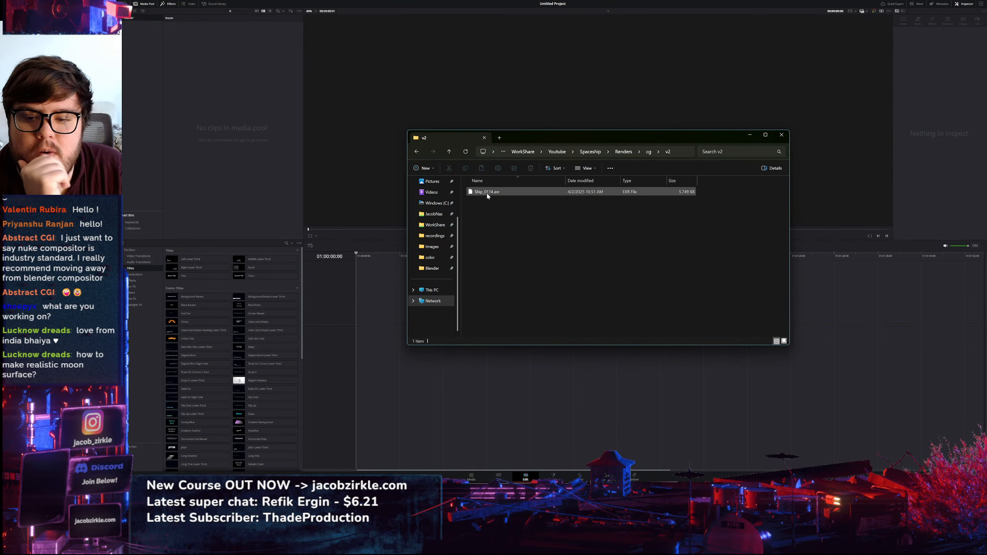
left_click_drag(487, 193, 211, 155)
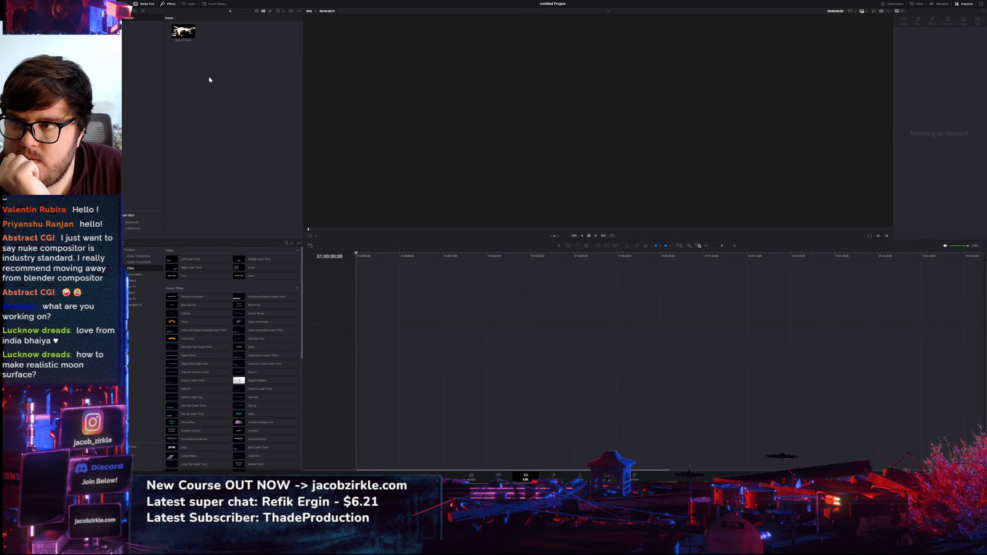
left_click_drag(181, 26, 367, 350)
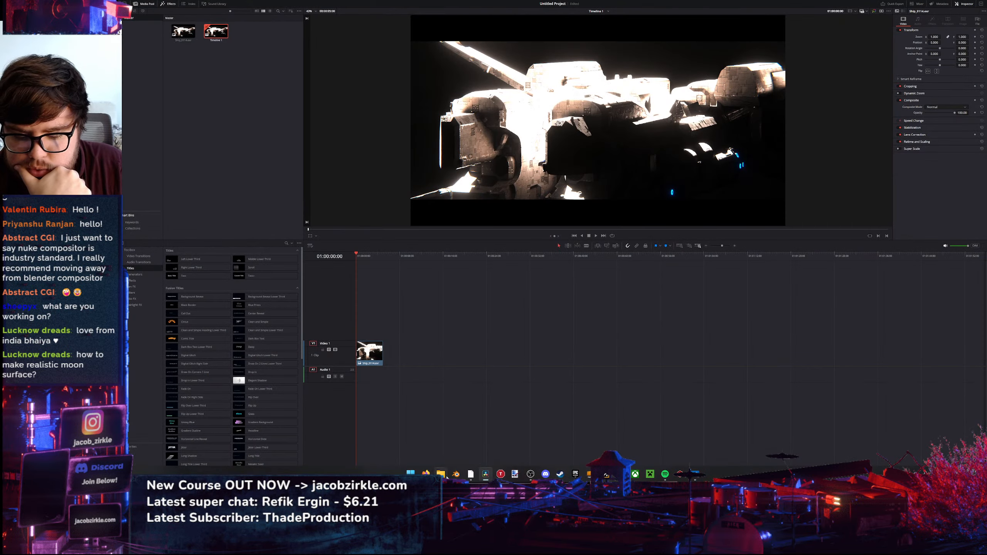
Switch to Blender, examine the rendered composite for comparison with the imported EXR, and return from the render window to the Compositing workspace
mouse_move(456, 474)
left_click(505, 433)
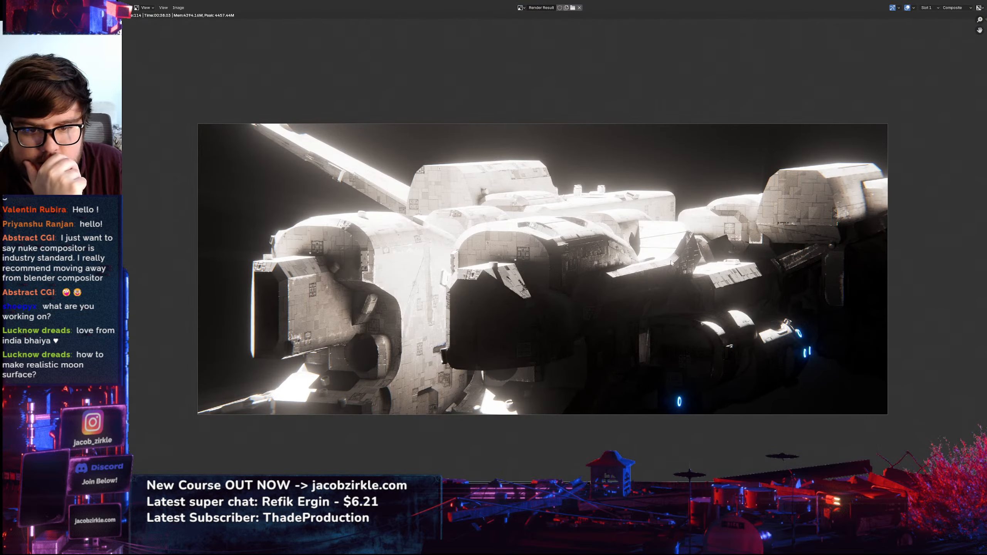
scroll(614, 143, "down", 1)
middle_click_drag(571, 200, 543, 188)
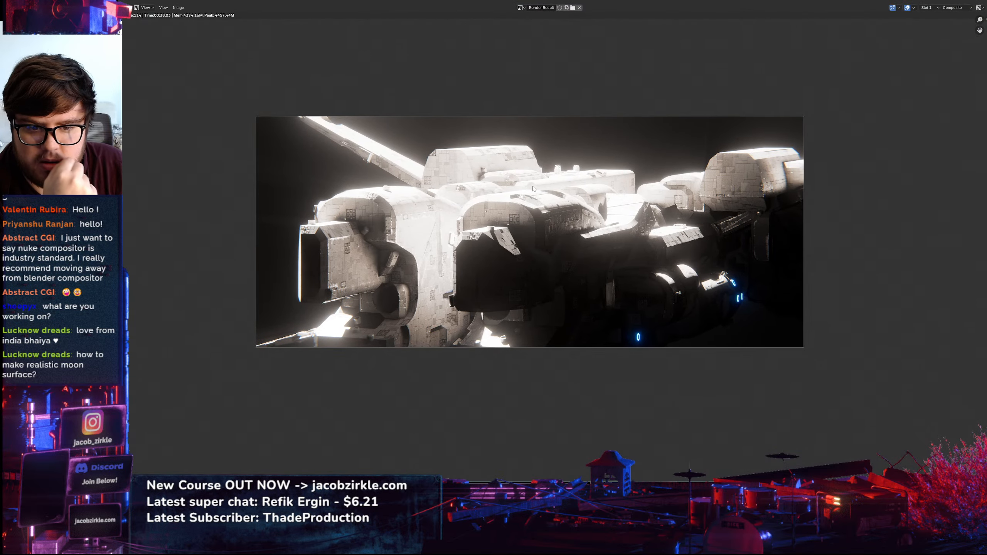
scroll(540, 188, "up", 2)
scroll(535, 189, "down", 1)
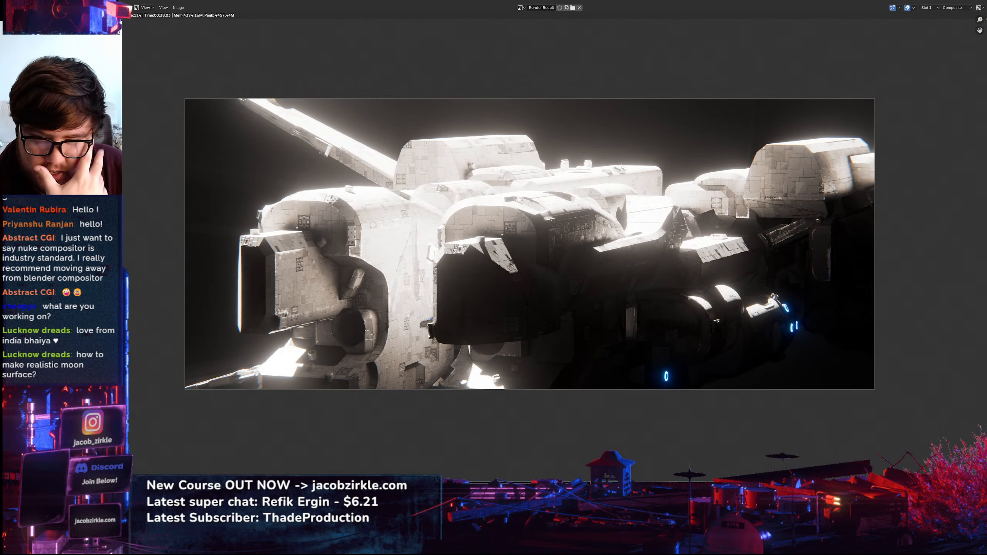
left_click(980, 2)
left_click(471, 474)
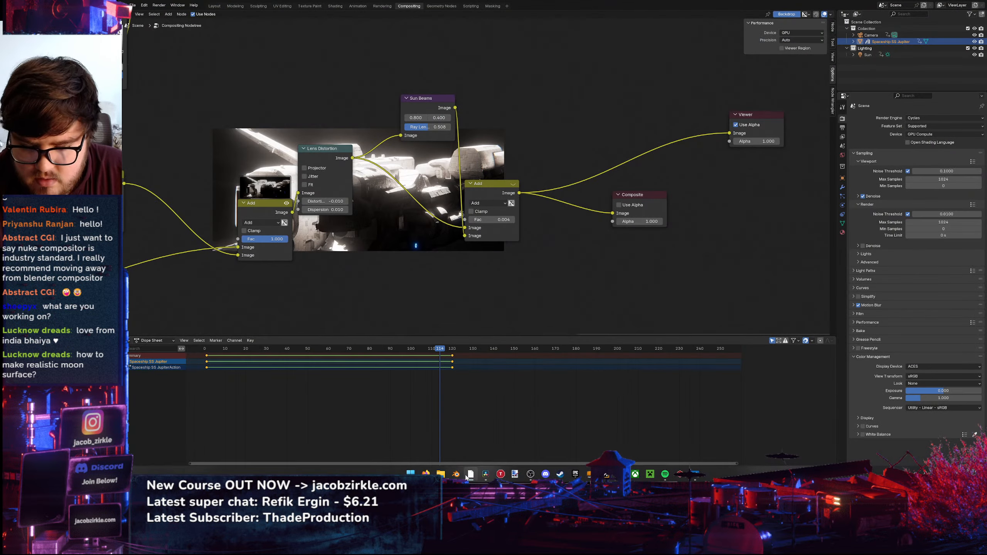
Preview the lower Glare, the Add before Lens Distortion, the Sun Beams and the final Add one after another through the Viewer
middle_click_drag(390, 170, 705, 197)
scroll(528, 183, "down", 3)
left_click_drag(614, 220, 597, 219)
middle_click_drag(653, 223, 520, 221)
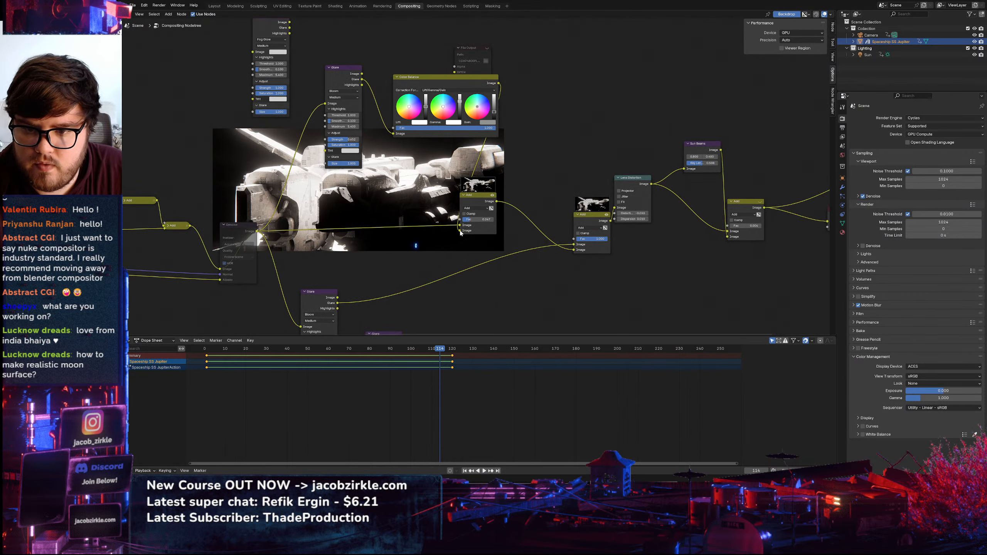
left_click(321, 296, "ctrl+shift")
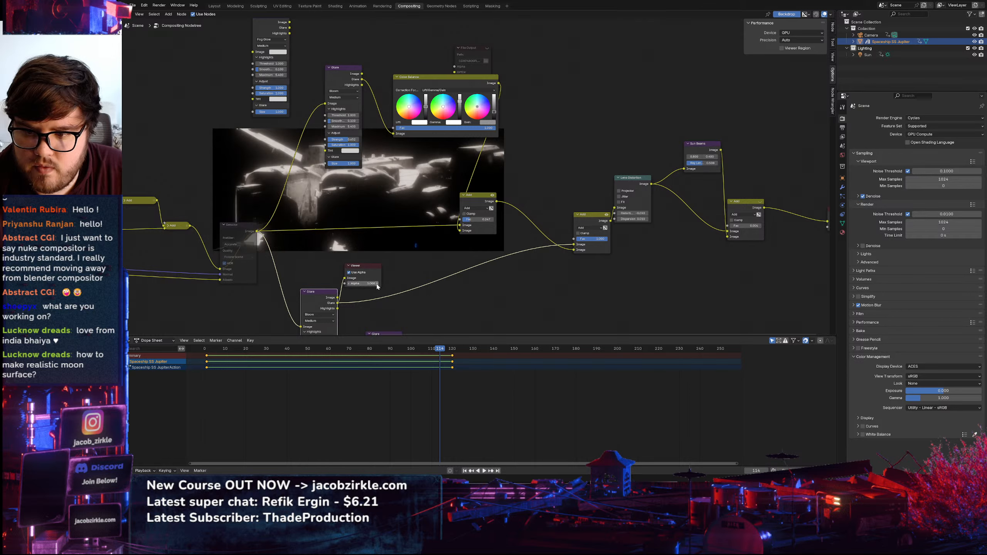
middle_click_drag(376, 284, 445, 270)
left_click(550, 238, "ctrl+shift")
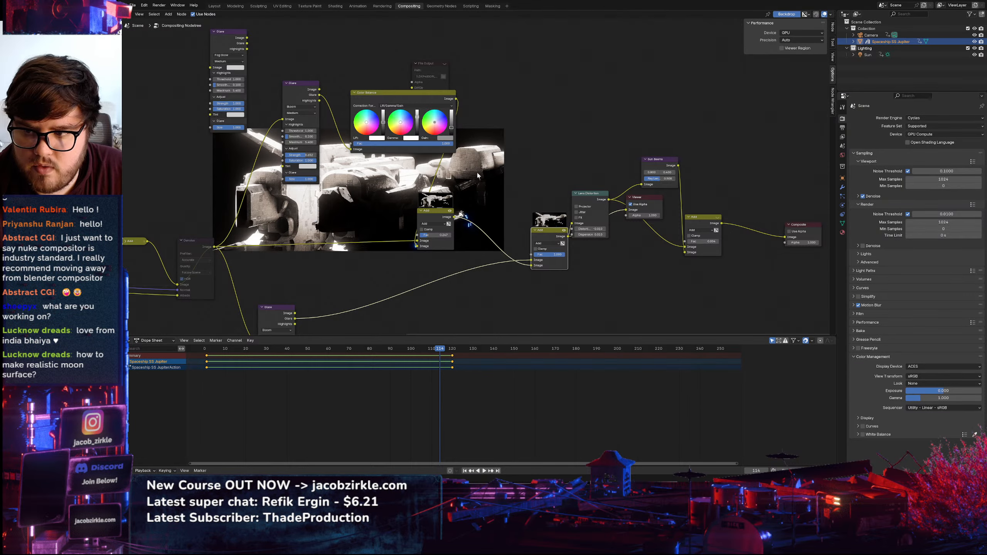
middle_click_drag(479, 176, 349, 170)
left_click(536, 157, "ctrl+shift")
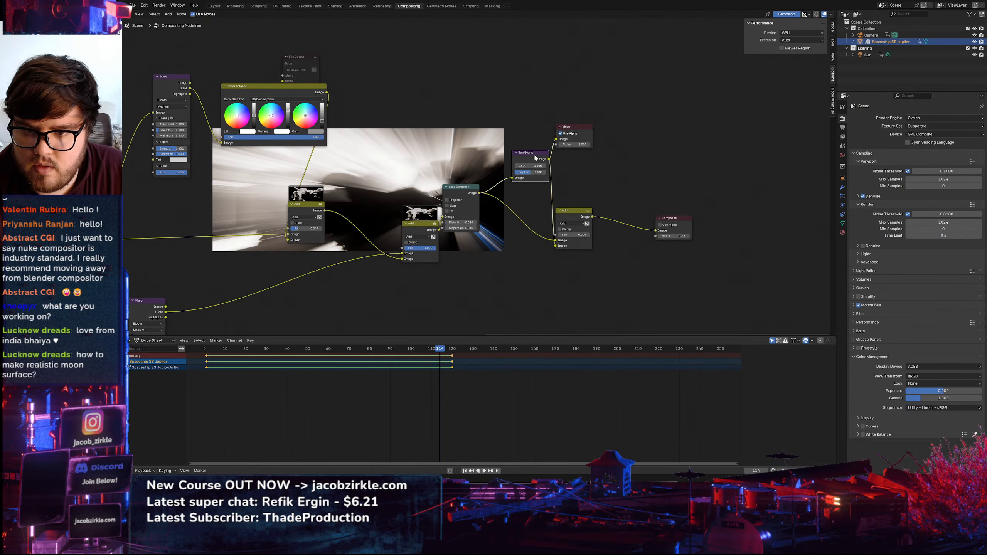
left_click(573, 214, "ctrl+shift")
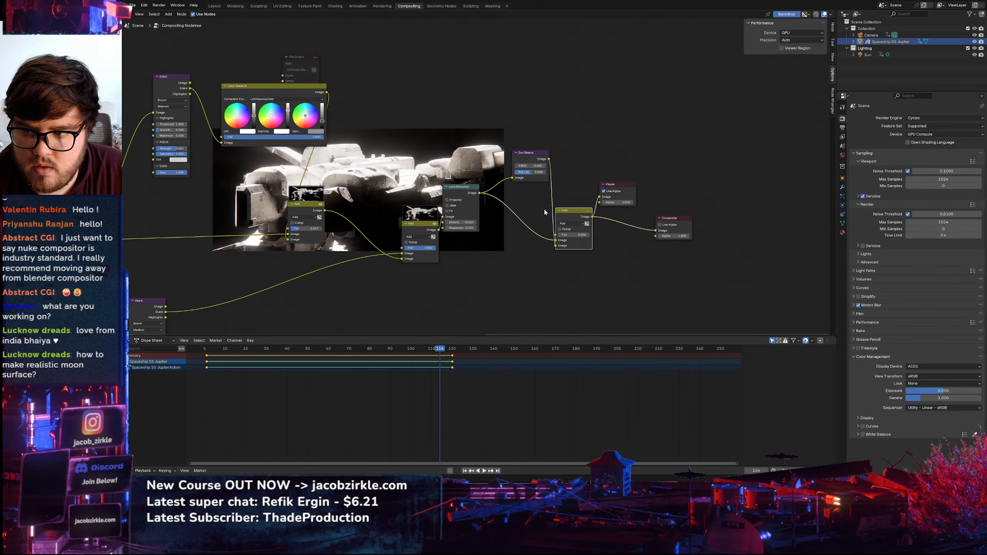
Alternate the Viewer between the Lens Distortion and the final Add to compare the image without and with Sun Beams
left_click(476, 195, "ctrl+shift")
left_click(566, 212, "ctrl+shift")
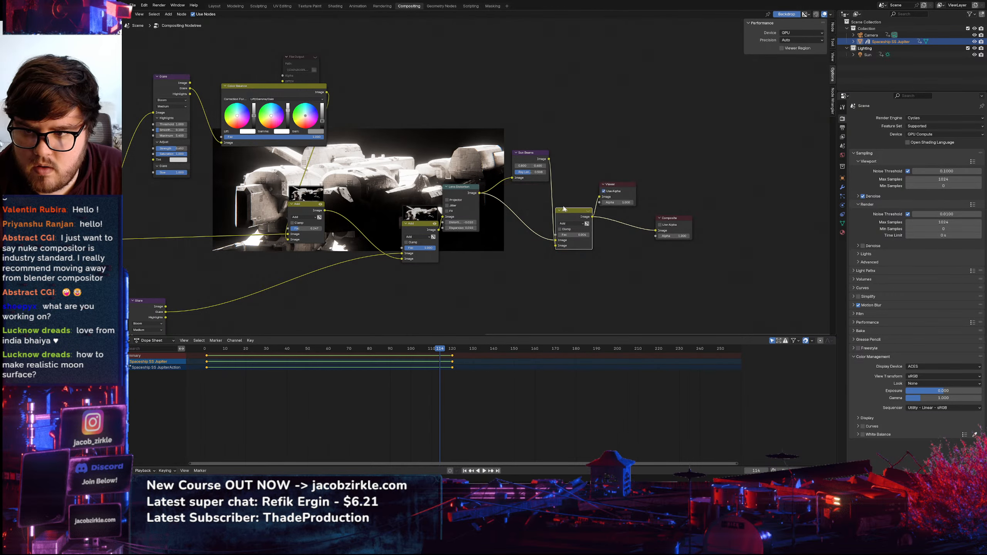
left_click(471, 193, "ctrl+shift")
left_click(571, 212, "ctrl+shift")
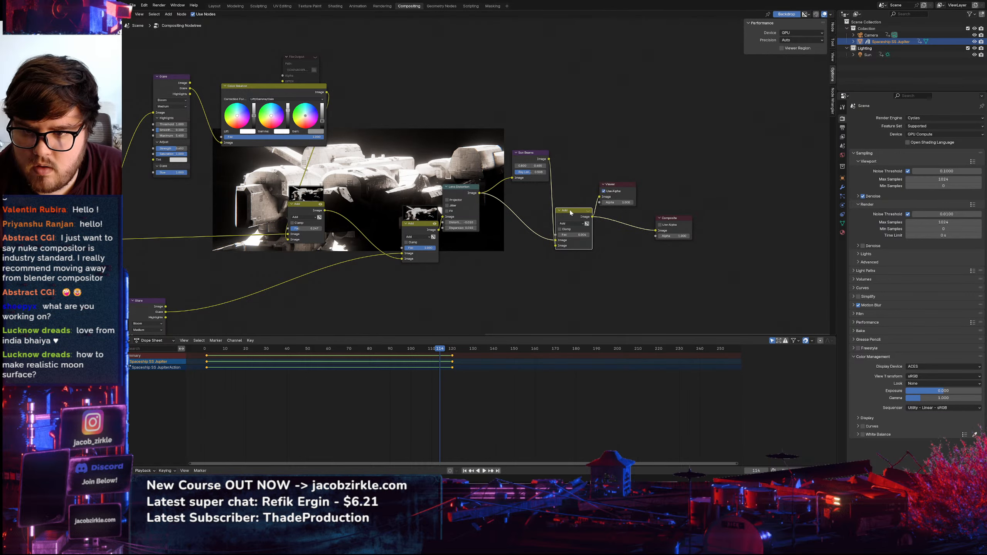
Toggle the Lens Distortion node off and on repeatedly, examining the enlarged backdrop to compare the image with and without the effect
left_click(465, 195)
key("m")
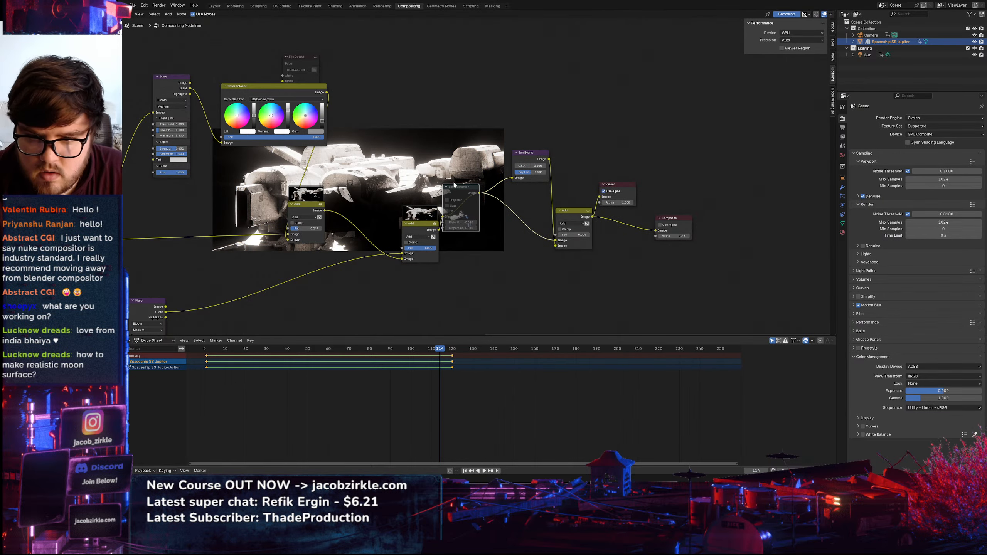
key("alt+v")
key("alt+v")
key("alt+v")
key("alt+v")
key("alt+v")
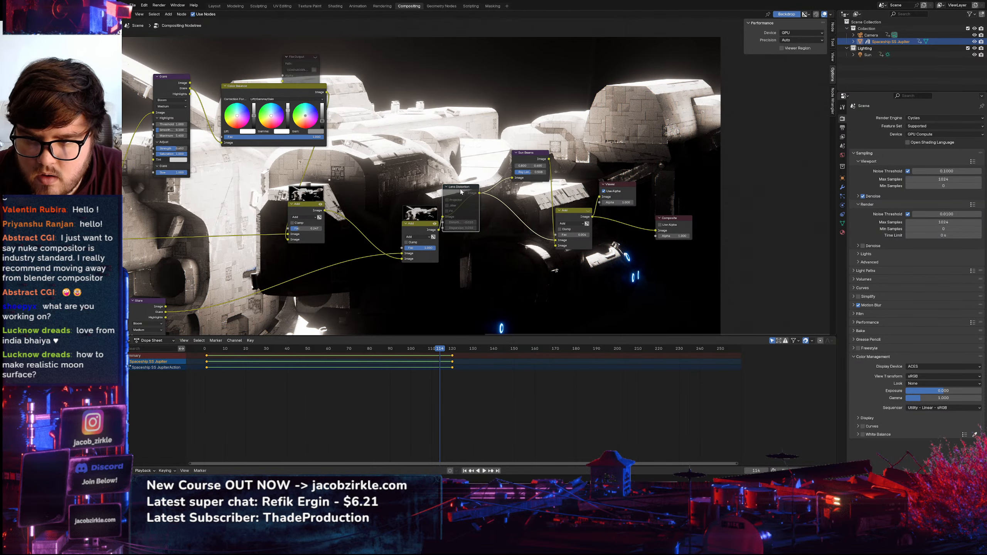
key("m")
key("m")
key("m")
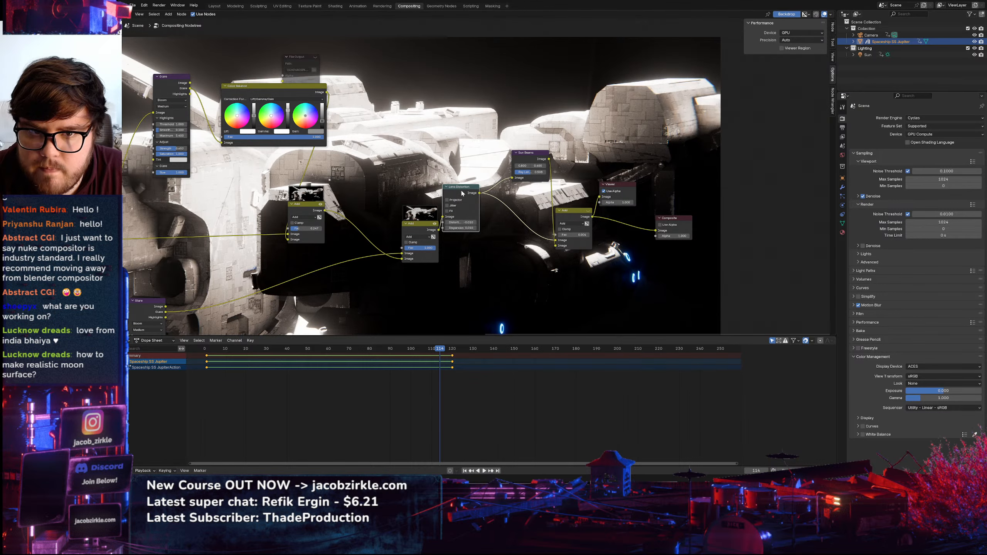
key("m")
key("m")
key("m")
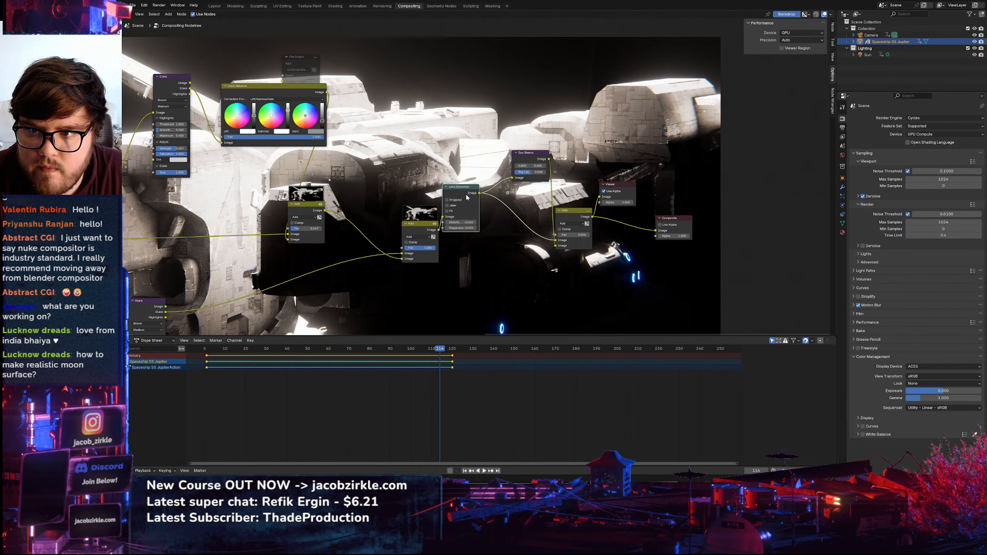
key("alt+v")
key("alt+v")
key("alt+v")
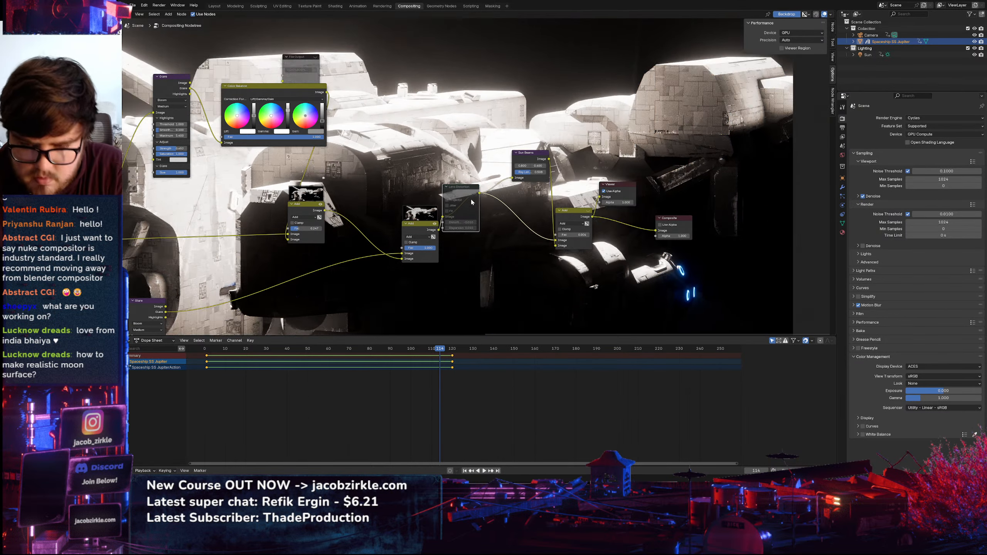
Delete the Lens Distortion node and connect the preceding Add's output to the Sun Beams and to the final Add's free Image input
key("v")
key("v")
key("v")
key("v")
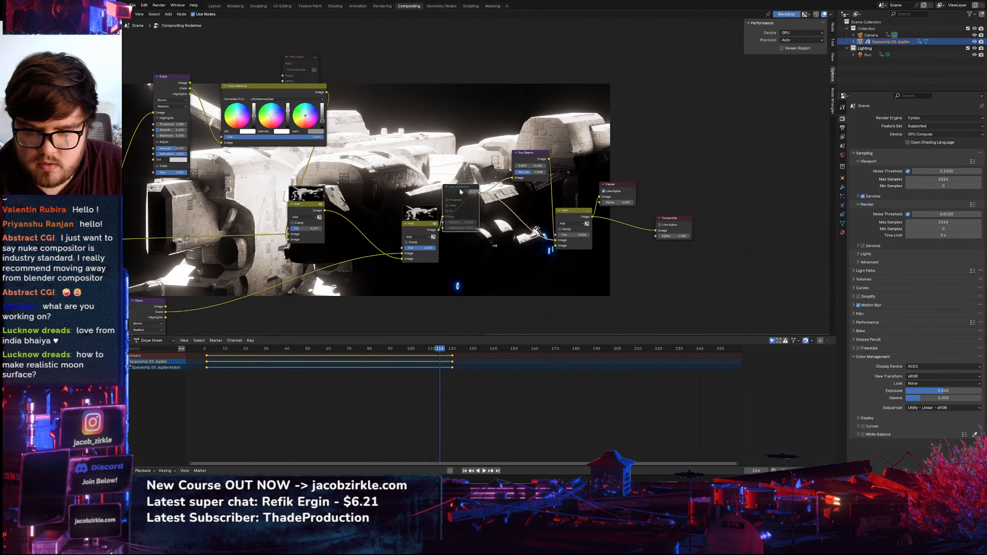
key("x")
left_click_drag(438, 230, 512, 178)
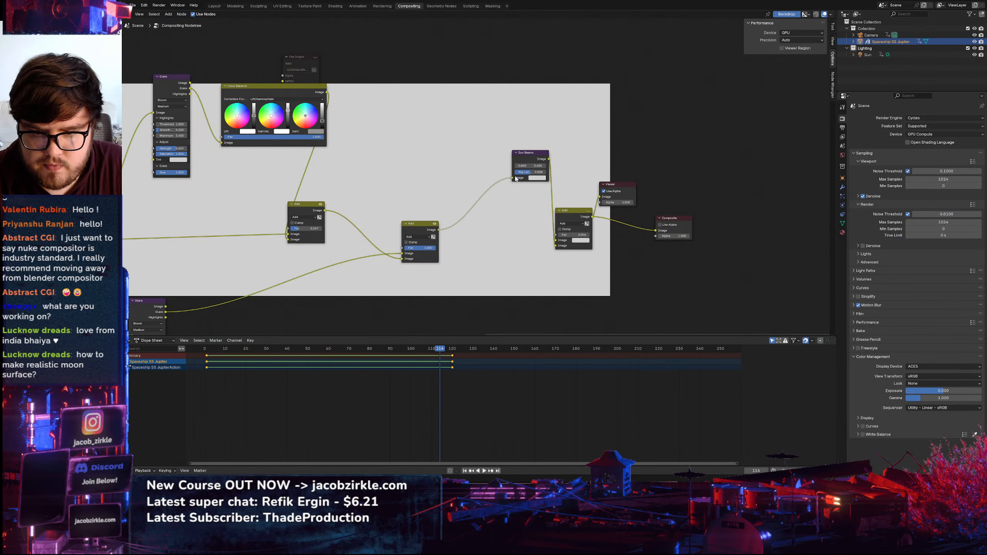
left_click_drag(438, 230, 560, 246)
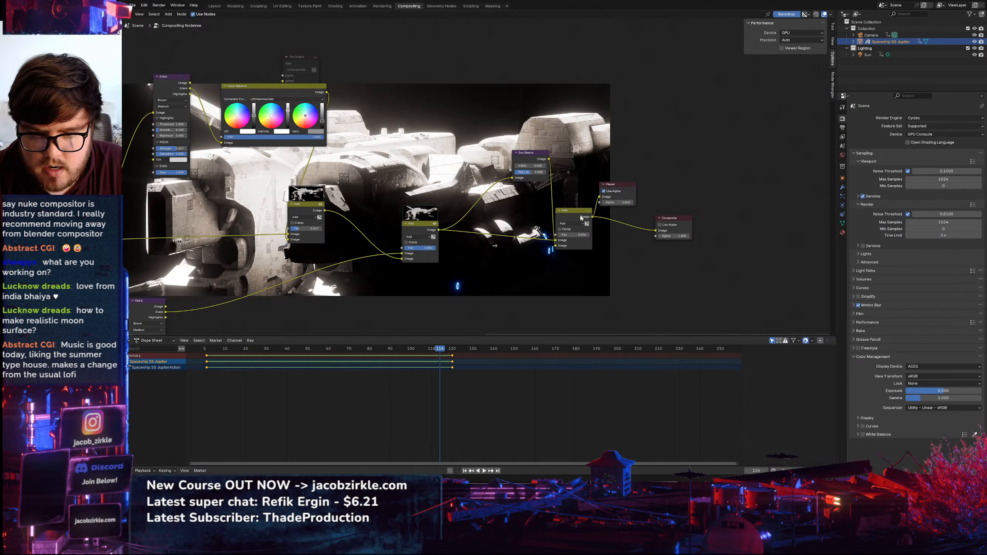
Unmute the Denoise node that feeds the Glare nodes and the first glow Add
middle_click_drag(245, 220, 525, 179)
left_click(340, 205)
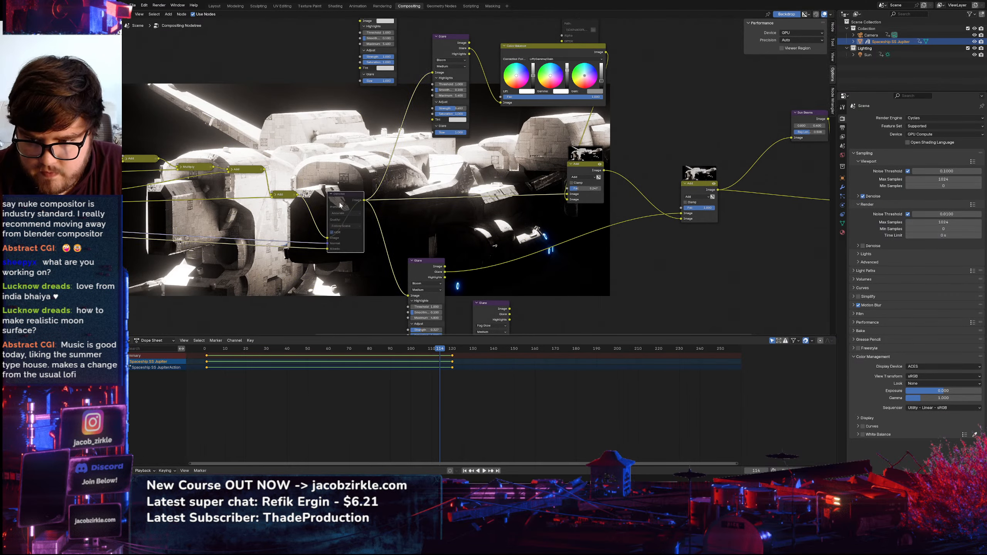
key("m")
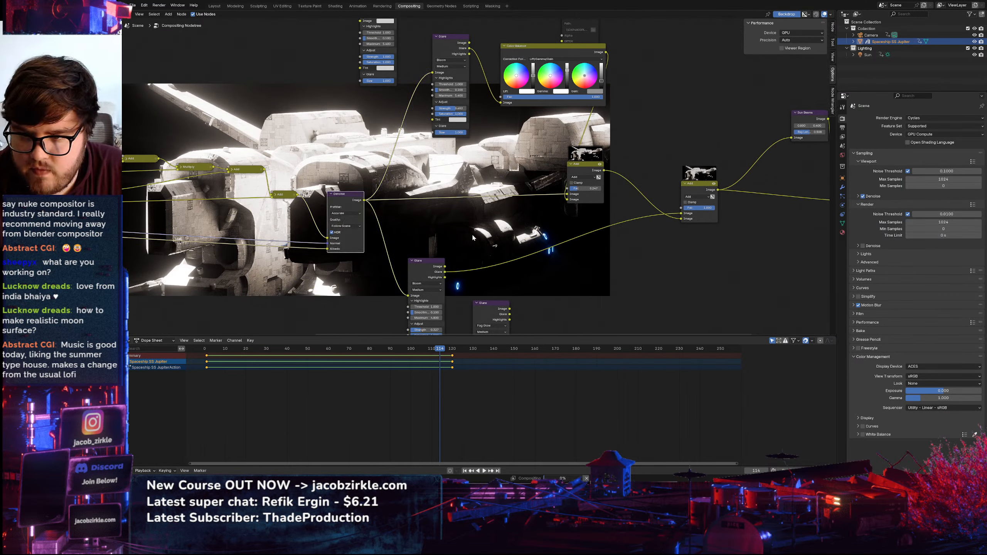
middle_click_drag(575, 233, 451, 246)
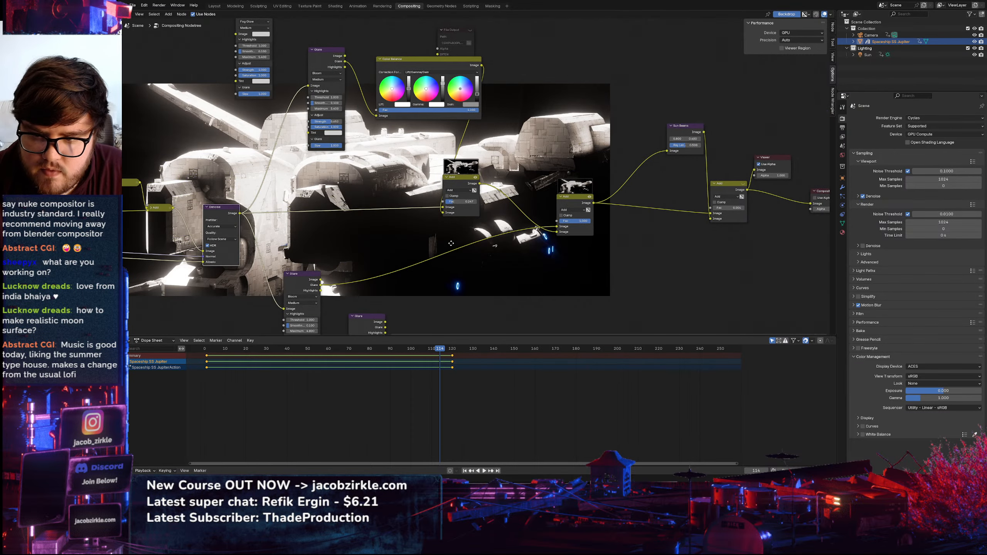
scroll(451, 246, "down", 3)
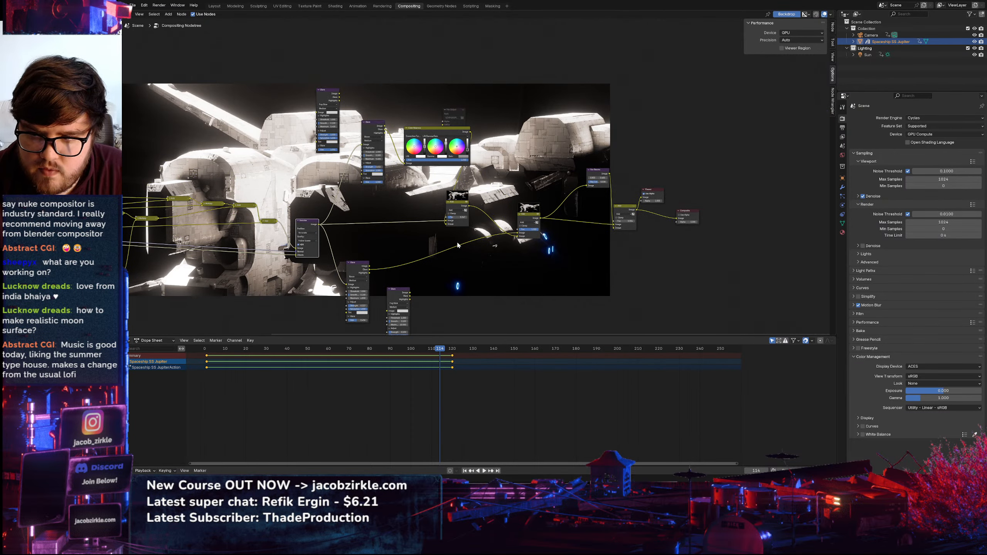
Reduce the Bloom Glare node's strength to about 0.24, temporarily muting the Denoise node to compare the result
middle_click_drag(368, 245, 443, 209)
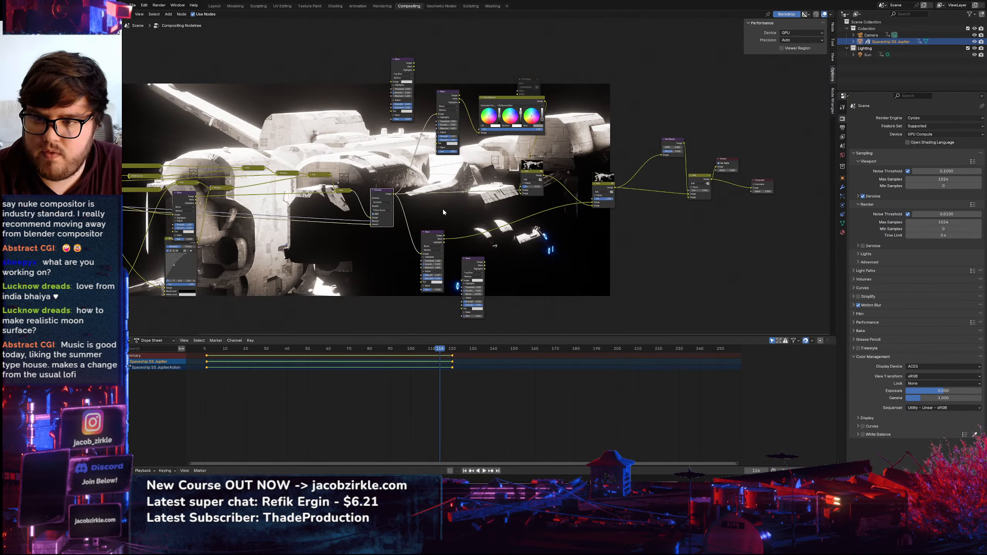
scroll(446, 230, "up", 2)
middle_click_drag(437, 259, 463, 240)
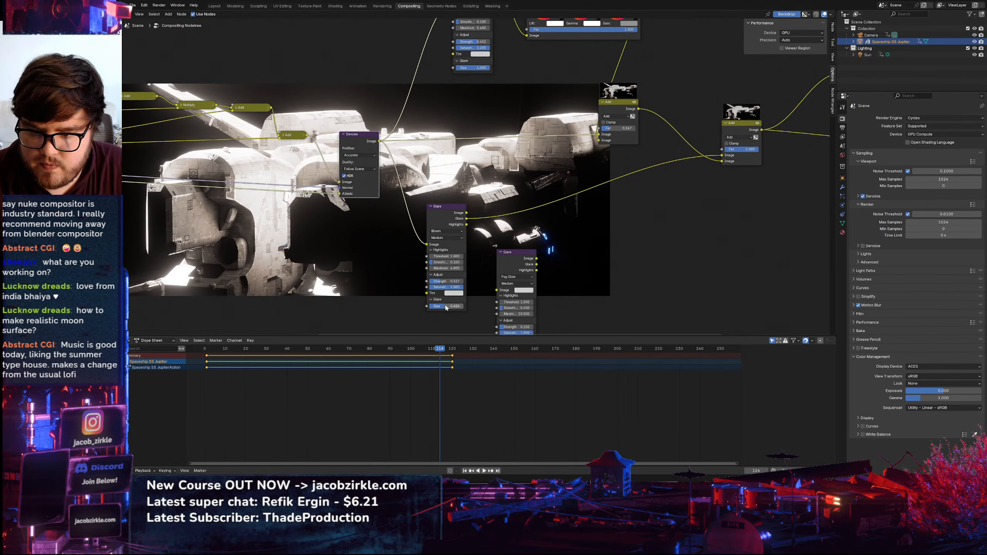
left_click_drag(447, 281, 436, 283)
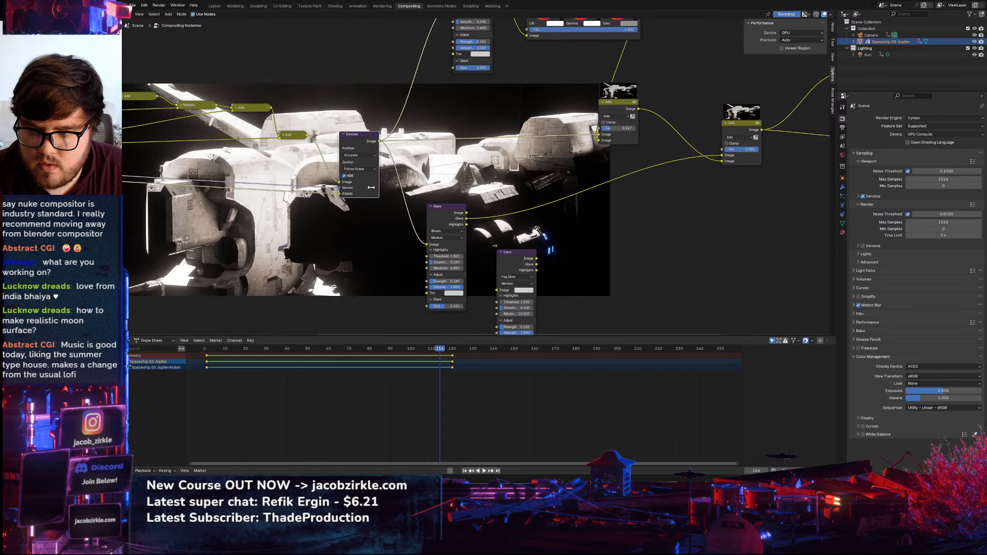
key("m")
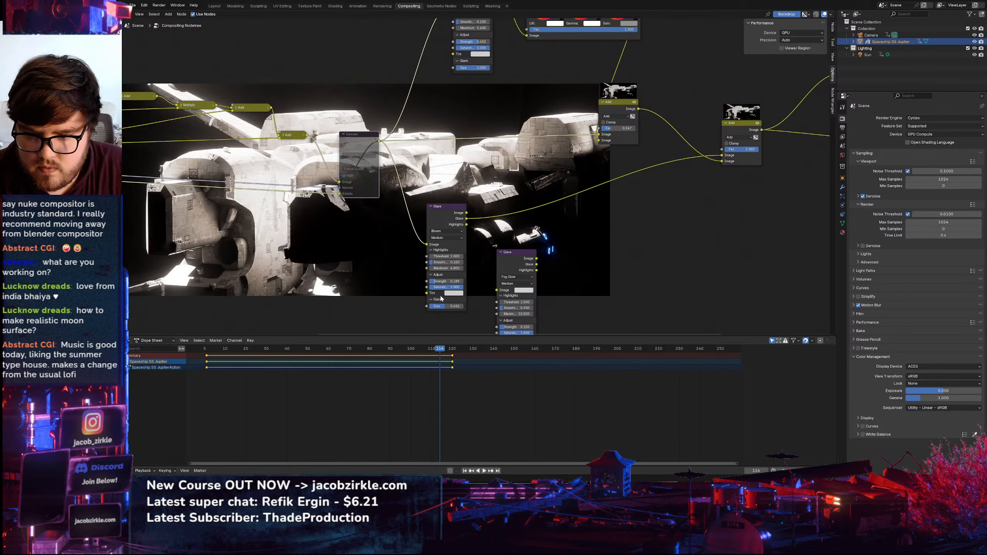
left_click_drag(441, 283, 453, 282)
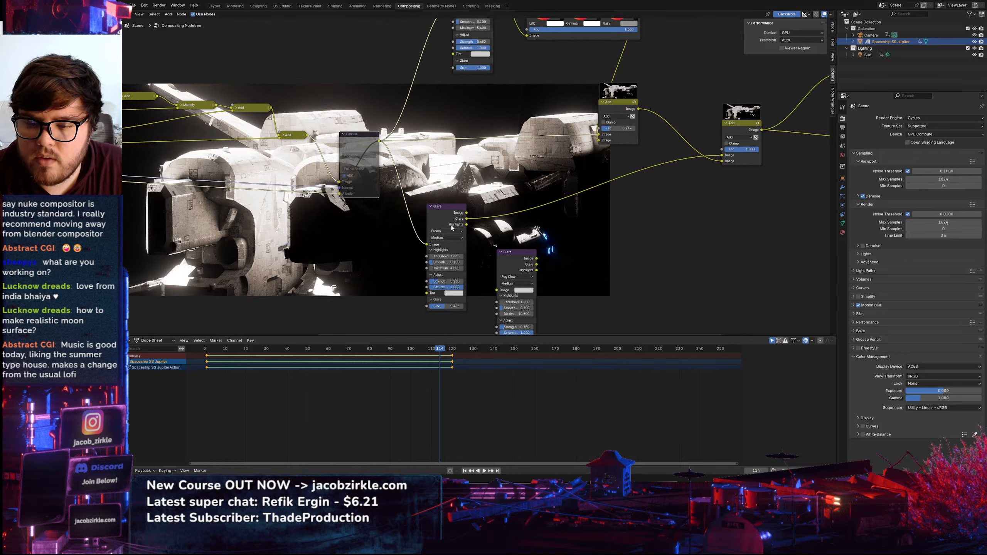
key("m")
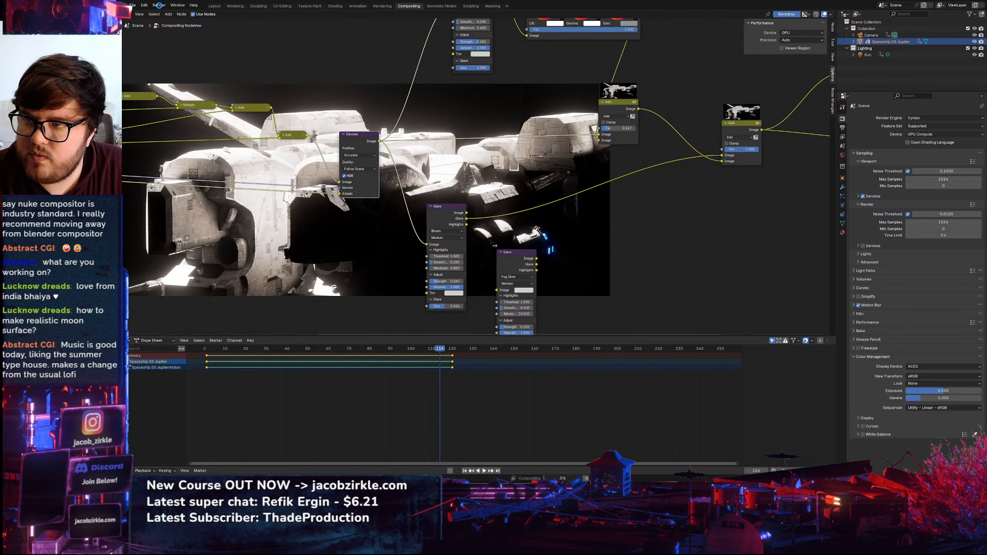
Save the blend file and render the animation
left_click(159, 5)
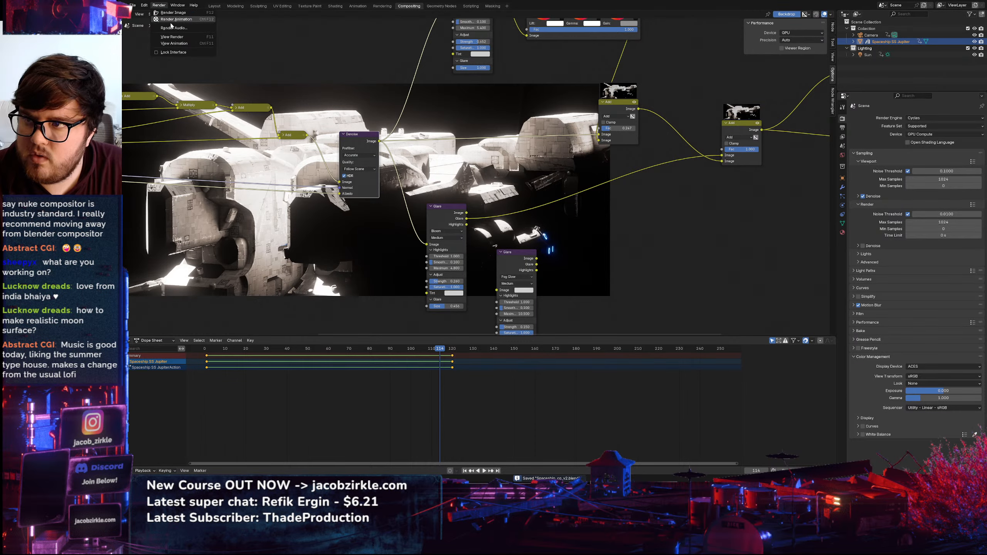
left_click(172, 20)
Switch to File Explorer and delete the old Ship_0114.exr from the v2 renders folder
left_click(456, 474)
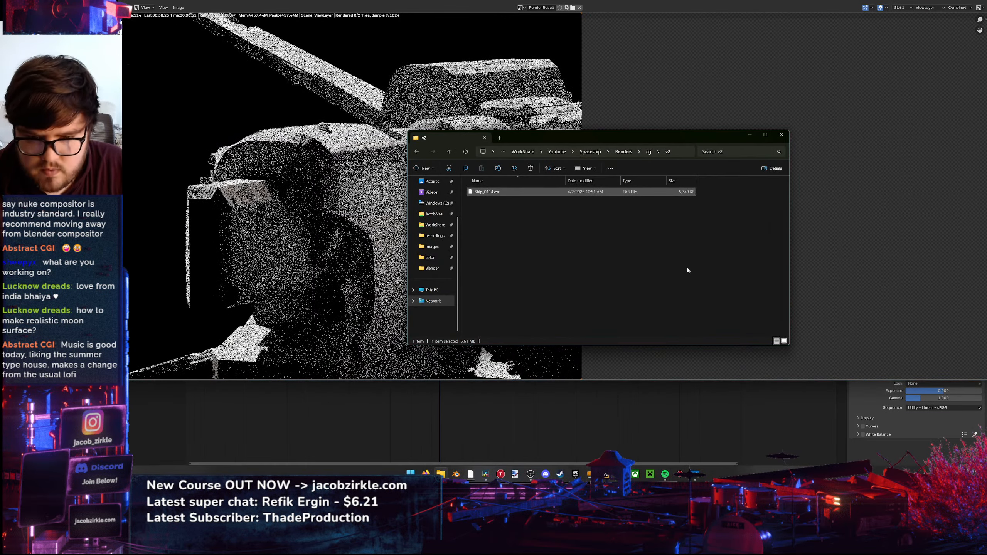
left_click(569, 209)
left_click(543, 192)
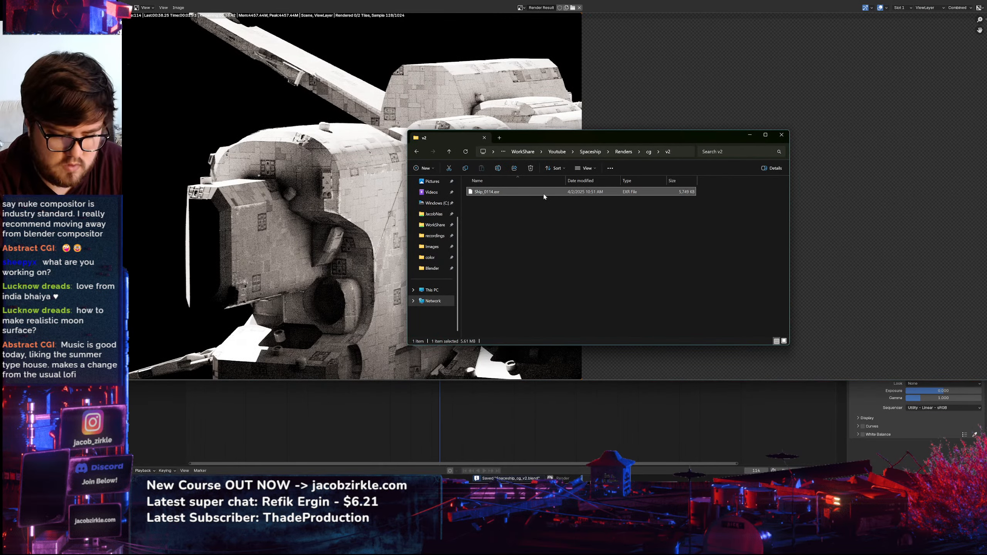
left_click(531, 169)
left_click(579, 263)
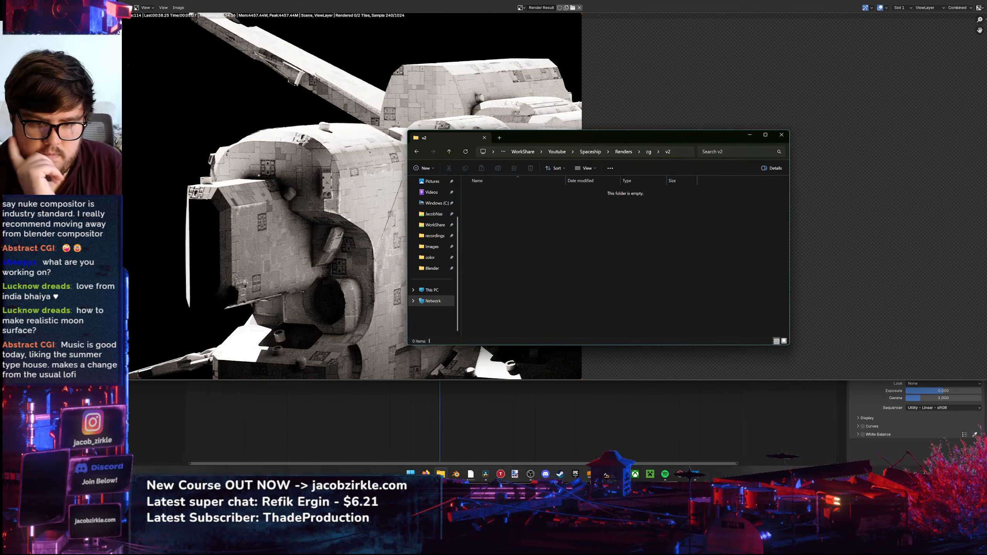
Switch to DaVinci Resolve and delete Timeline 1 and the offline ship clip from the media pool
left_click(486, 475)
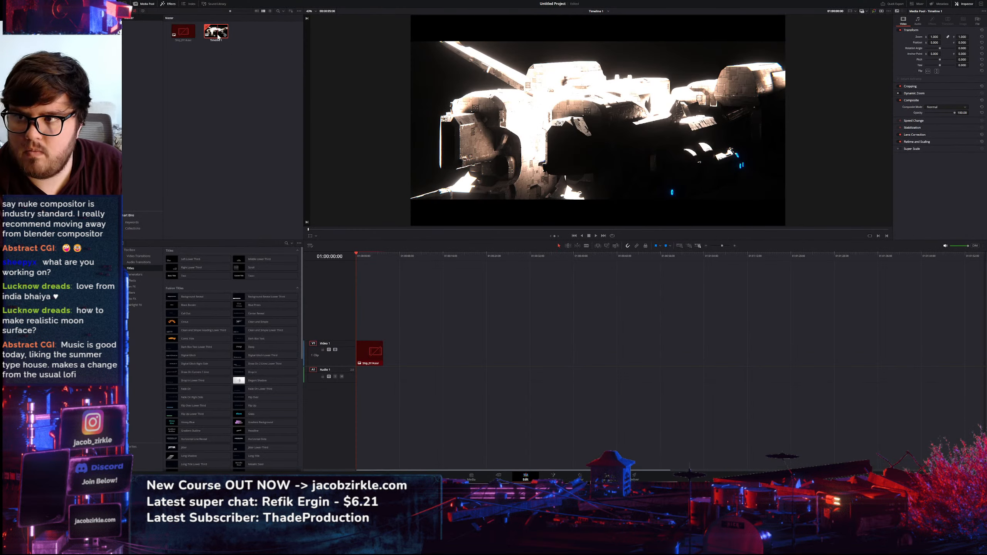
key("Delete")
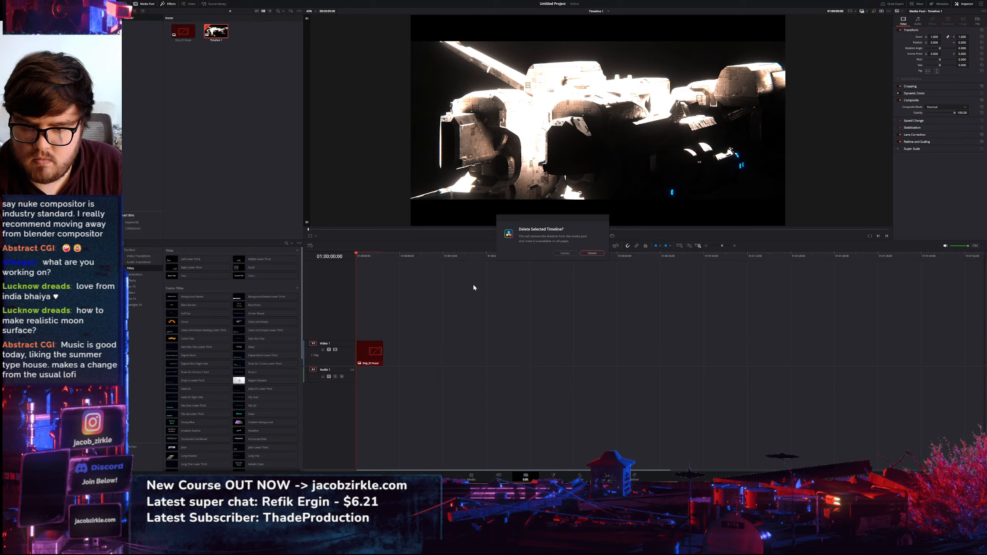
left_click(583, 253)
key("Delete")
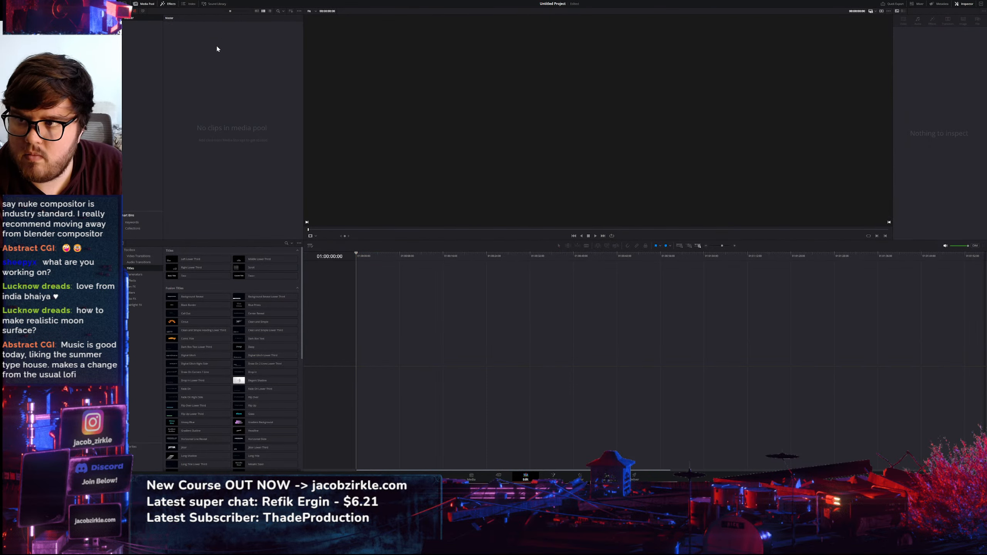
In the project's color management settings, set the color science to ACEScc and the ACES version to 1.2
left_click(155, 1)
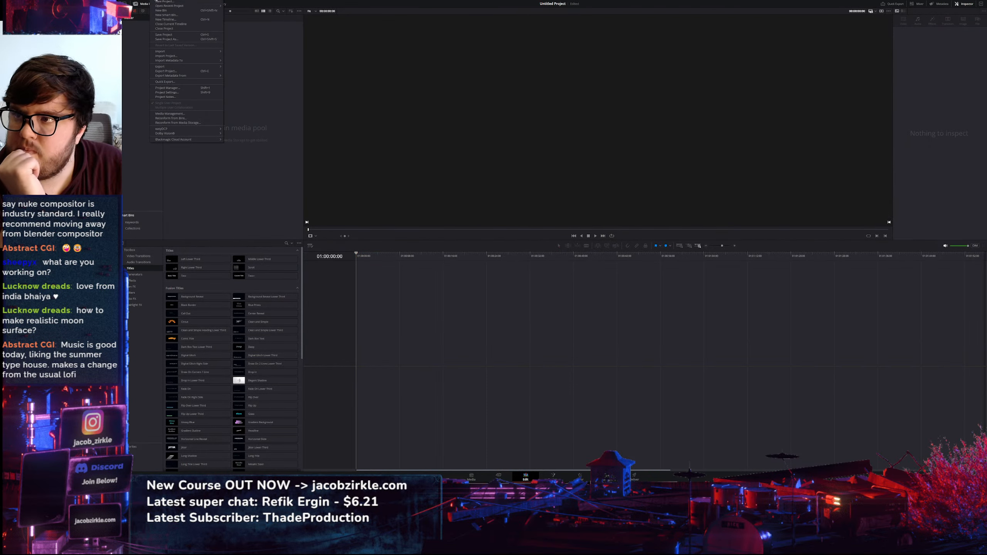
left_click(167, 92)
left_click(464, 71)
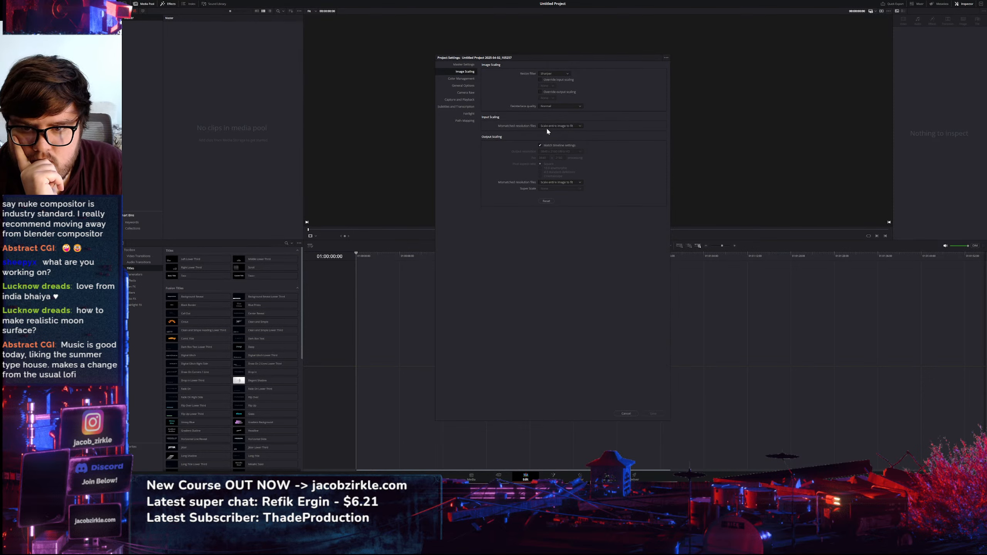
left_click(462, 79)
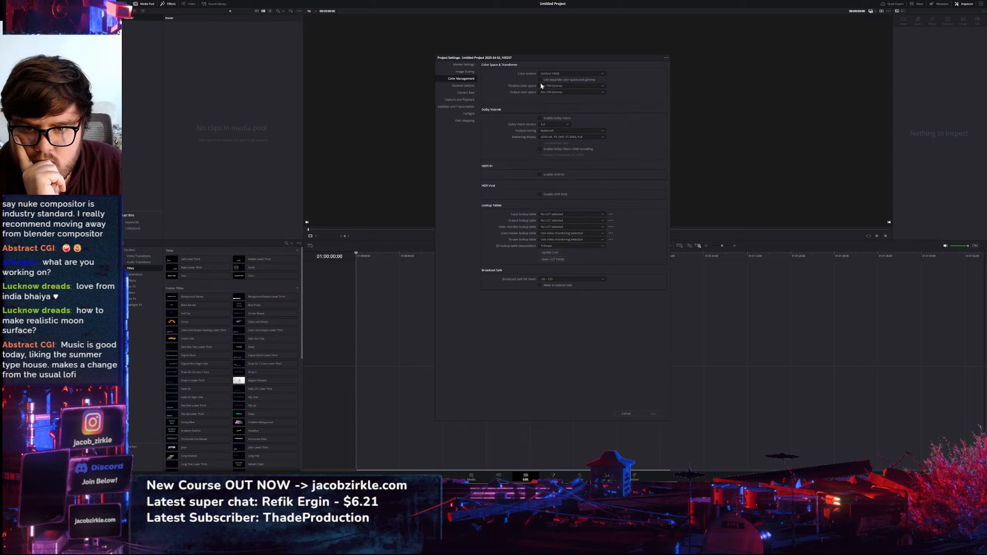
left_click(556, 74)
left_click(552, 90)
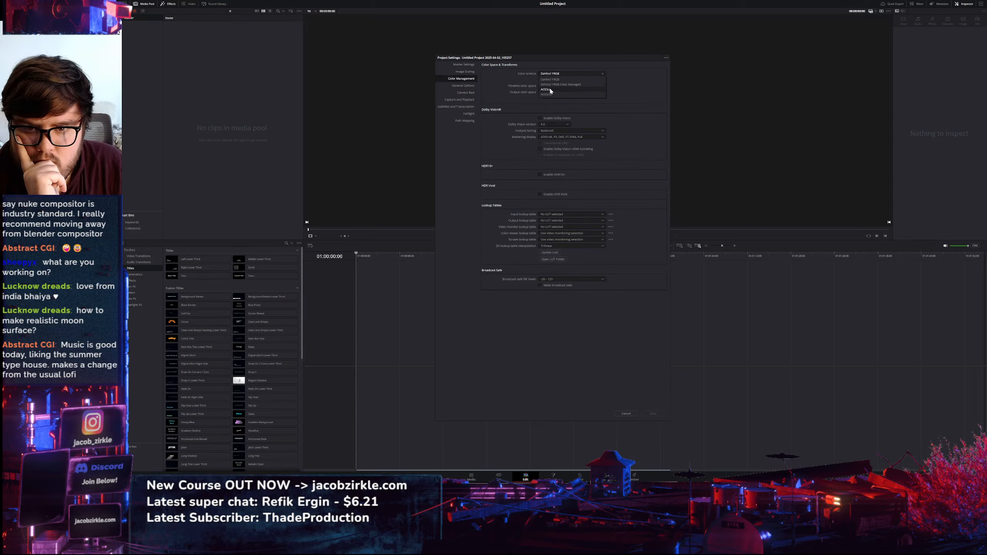
left_click(555, 80)
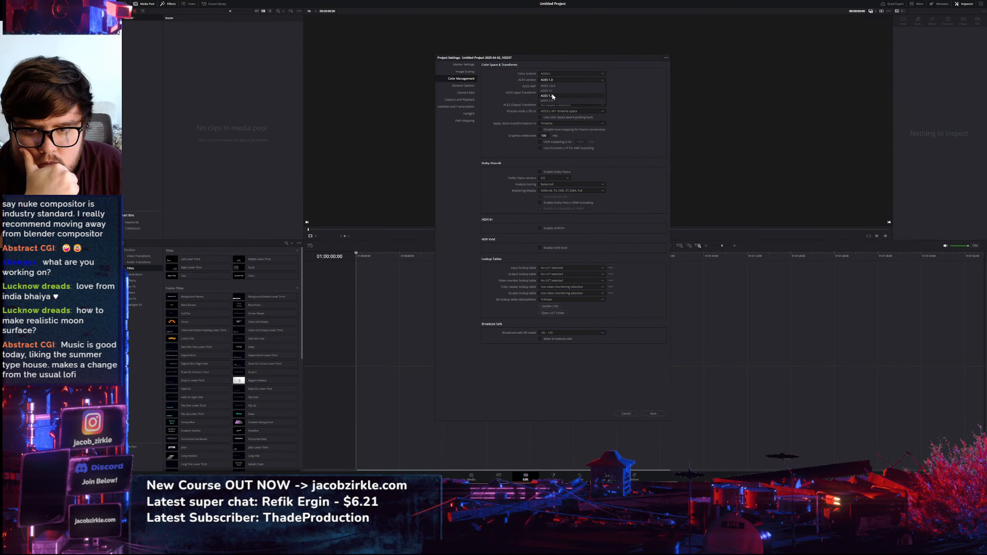
left_click(558, 96)
Set the ACES output transform to Rec.709 and save the project settings
left_click(559, 94)
scroll(554, 124, "down", 3)
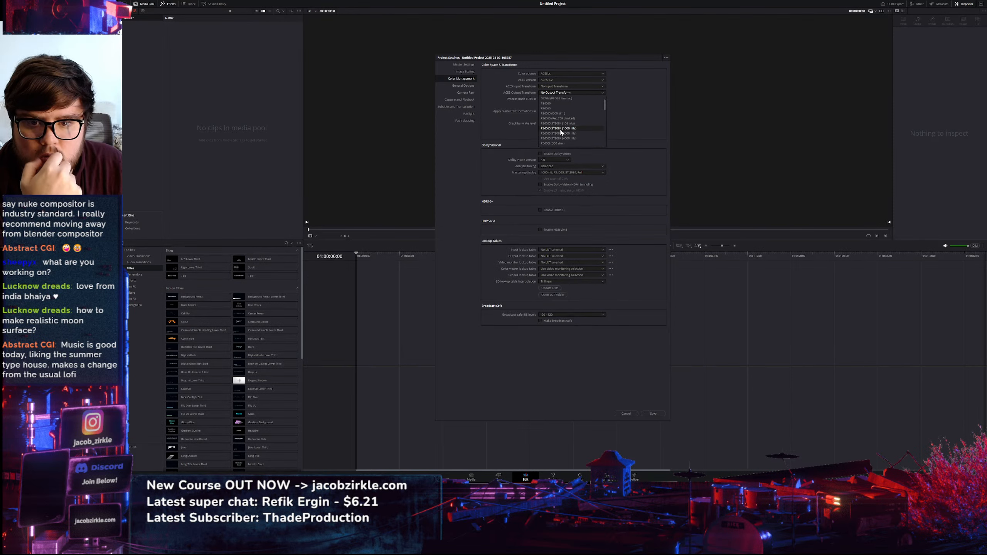
left_click(554, 124)
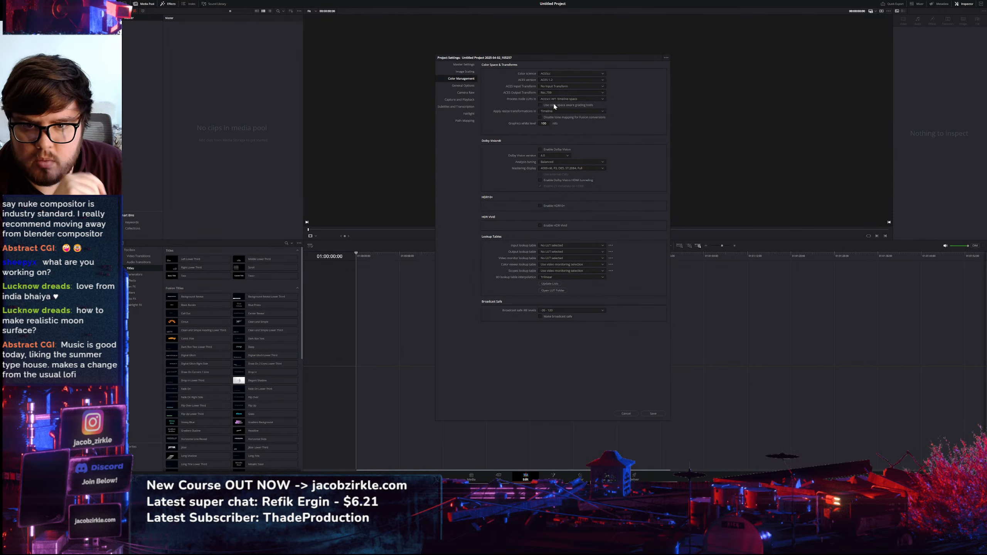
left_click(652, 413)
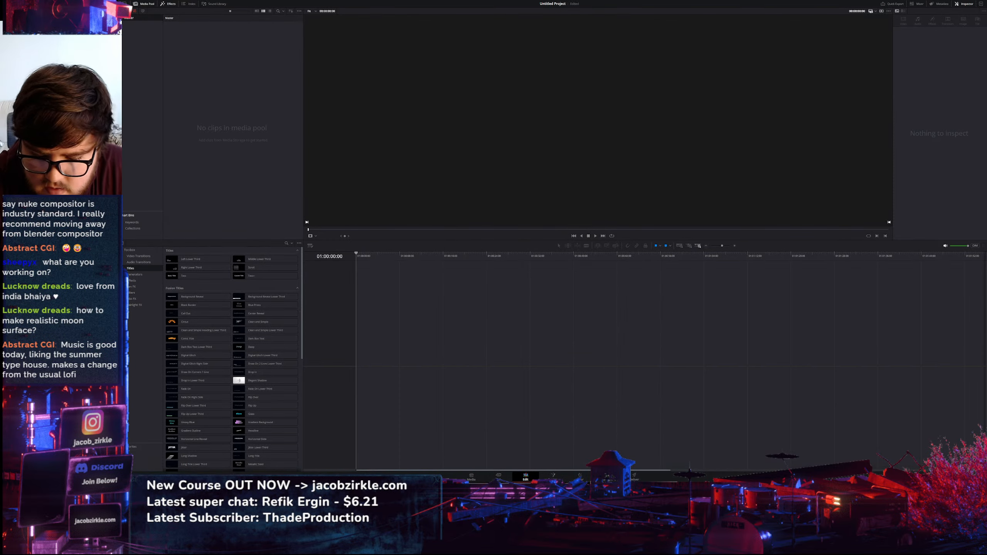
Bring up the v2 renders folder, and like the "3 Hours of No Copyright Music for Livestreaming" video in Firefox
left_click(441, 474)
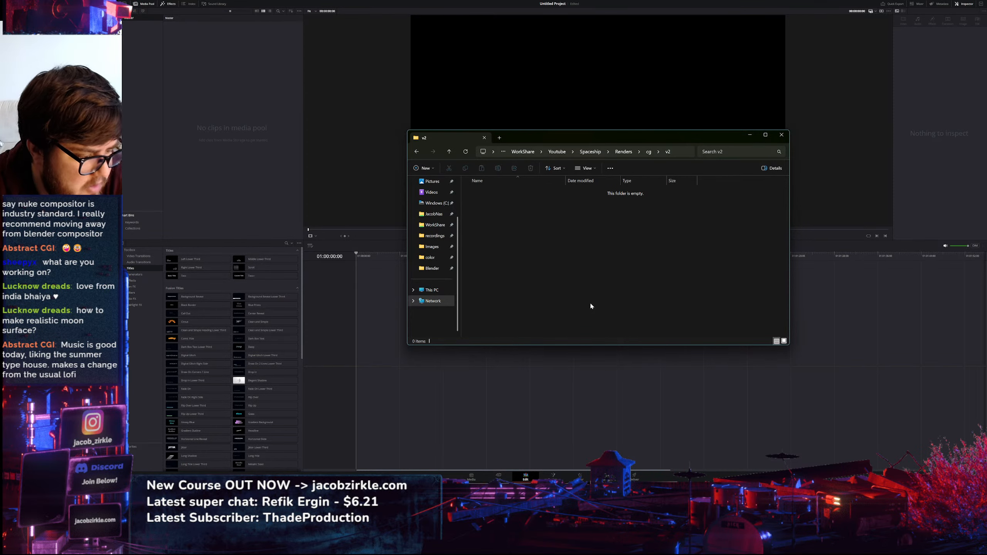
left_click(426, 471)
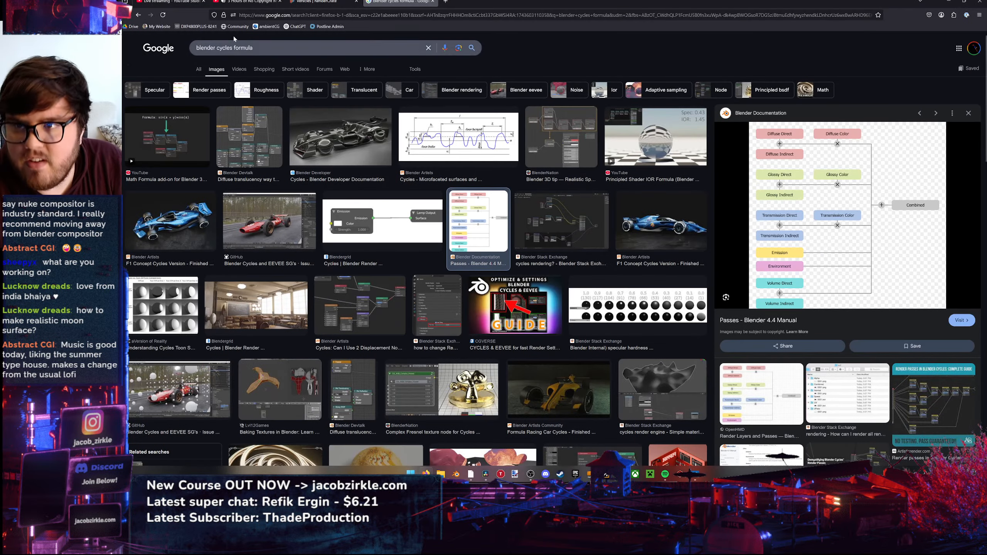
left_click(248, 2)
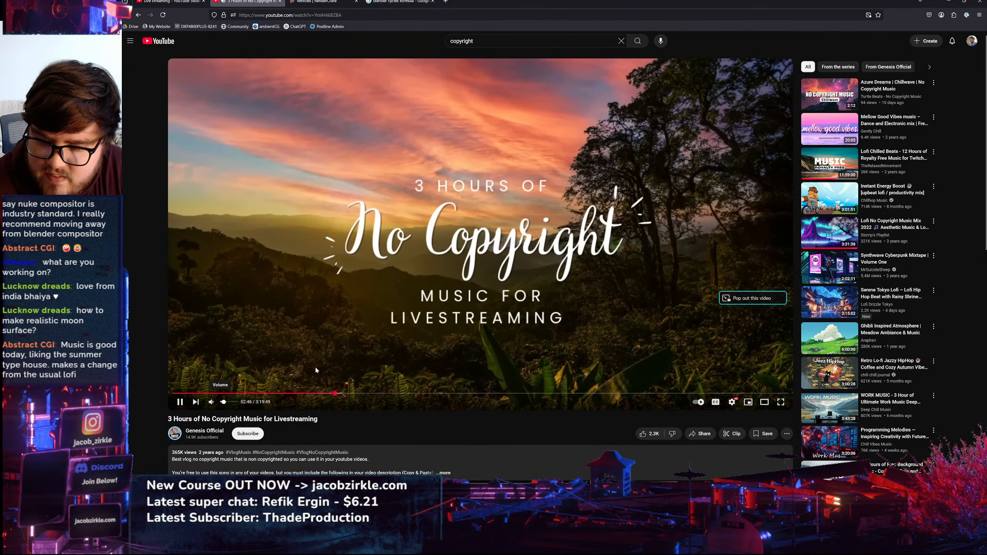
left_click(643, 433)
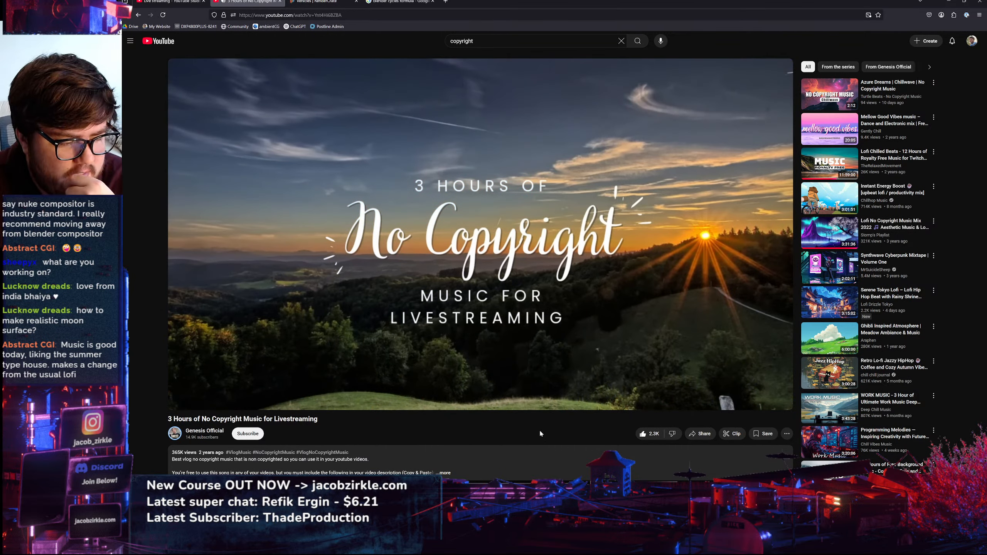
left_click(949, 2)
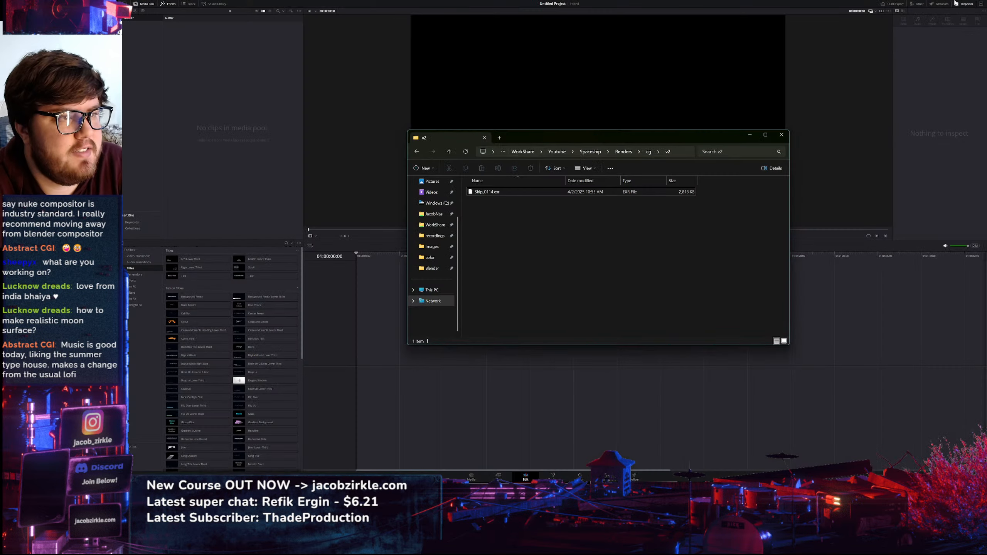
Import the newly rendered Ship_0114.exr into the media pool and place it on a new timeline
left_click_drag(504, 192, 249, 186)
left_click_drag(249, 184, 223, 160)
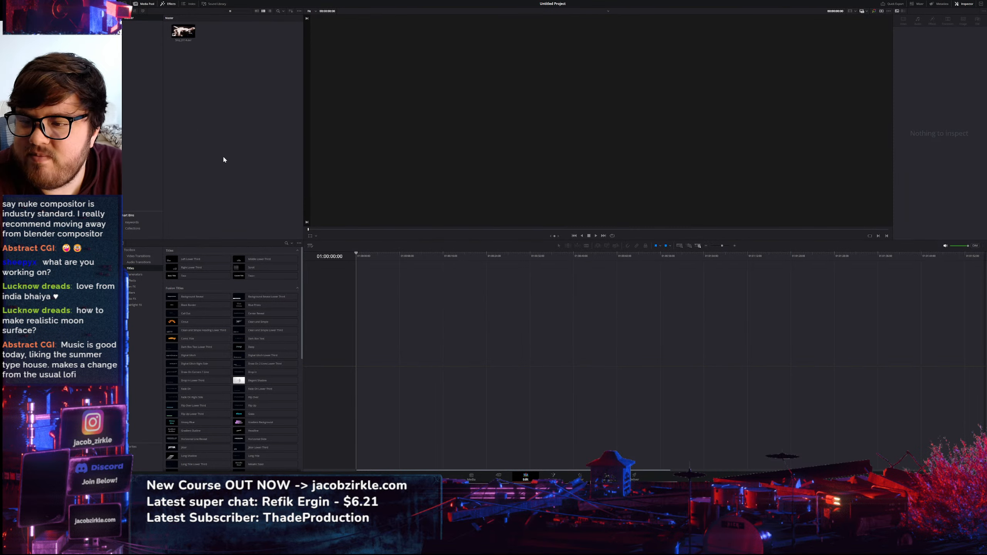
left_click_drag(187, 33, 391, 352)
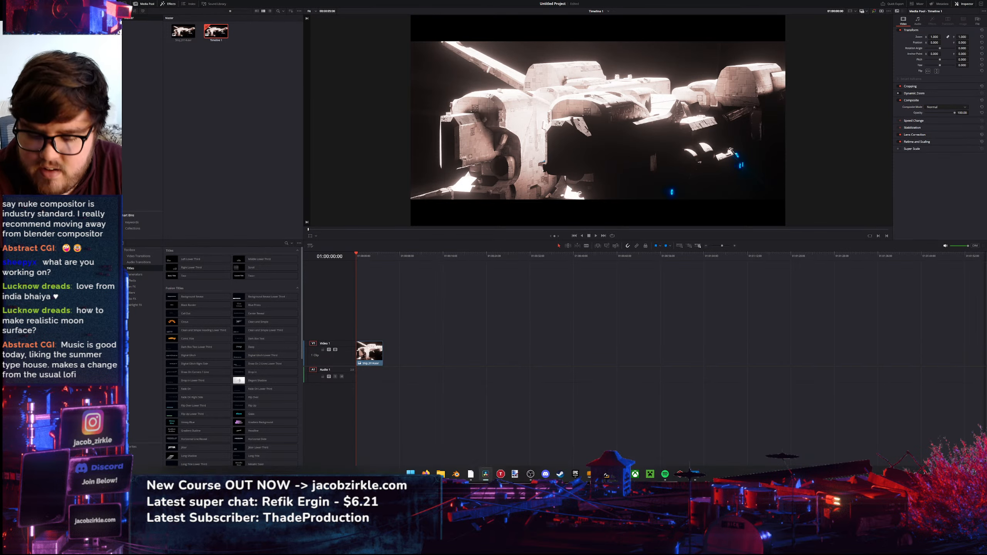
Switch to Blender's render window and examine the whole composite for comparison with the imported EXR, closing the window at the end
mouse_move(456, 473)
left_click(498, 434)
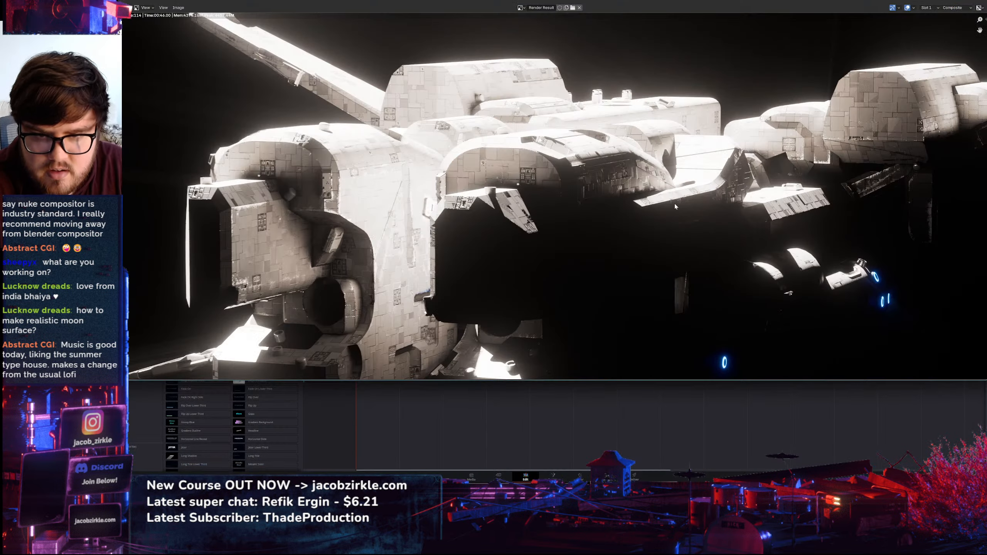
scroll(643, 155, "down", 3)
scroll(894, 43, "up", 1)
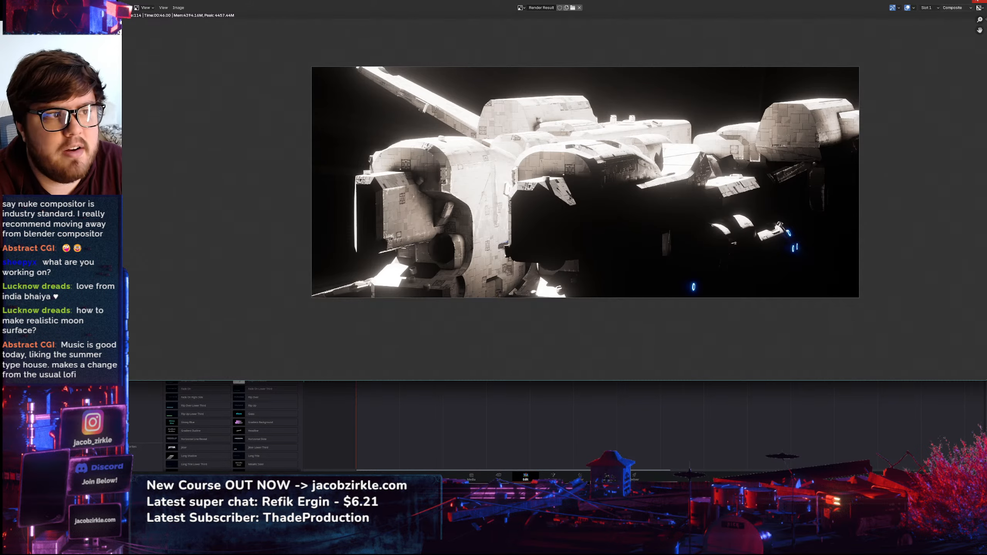
left_click(979, 2)
Switch to Blender's main window and check the scene's output format and color settings
mouse_move(456, 474)
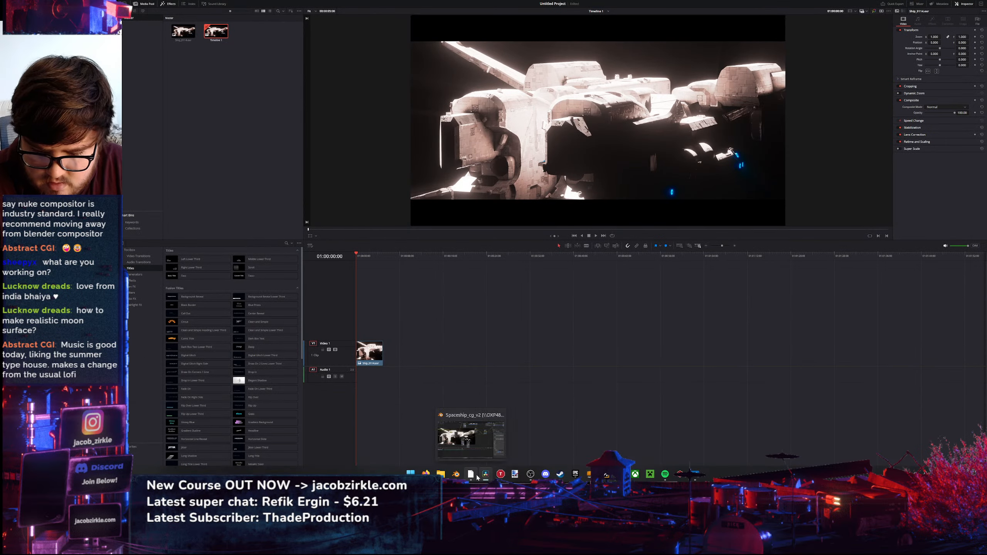
left_click(457, 435)
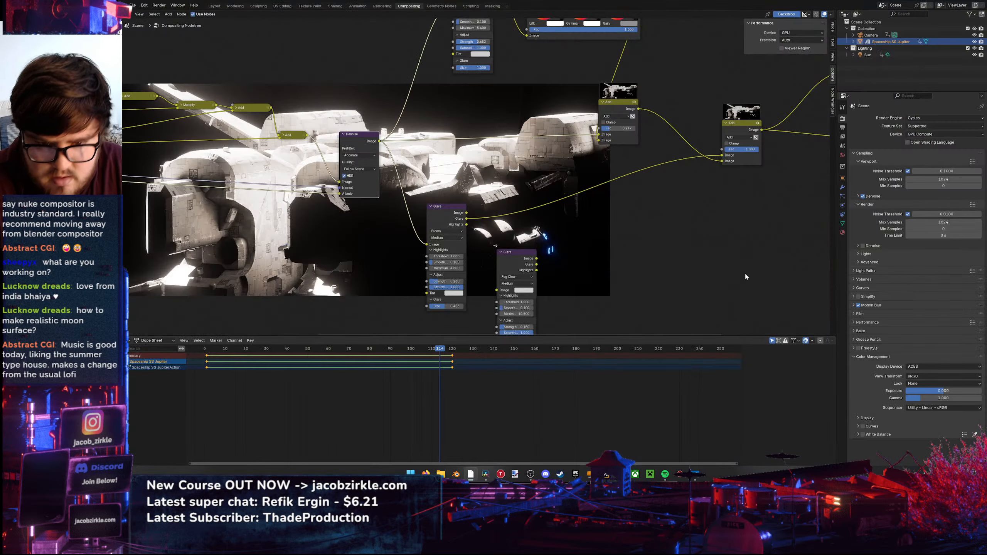
left_click(842, 127)
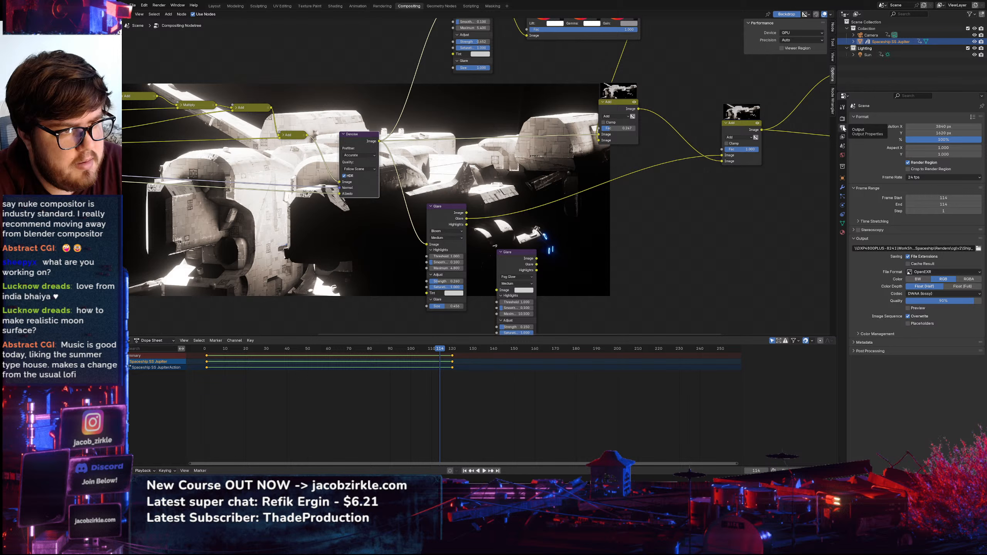
Switch back to DaVinci Resolve with the spaceship timeline
left_click(955, 1)
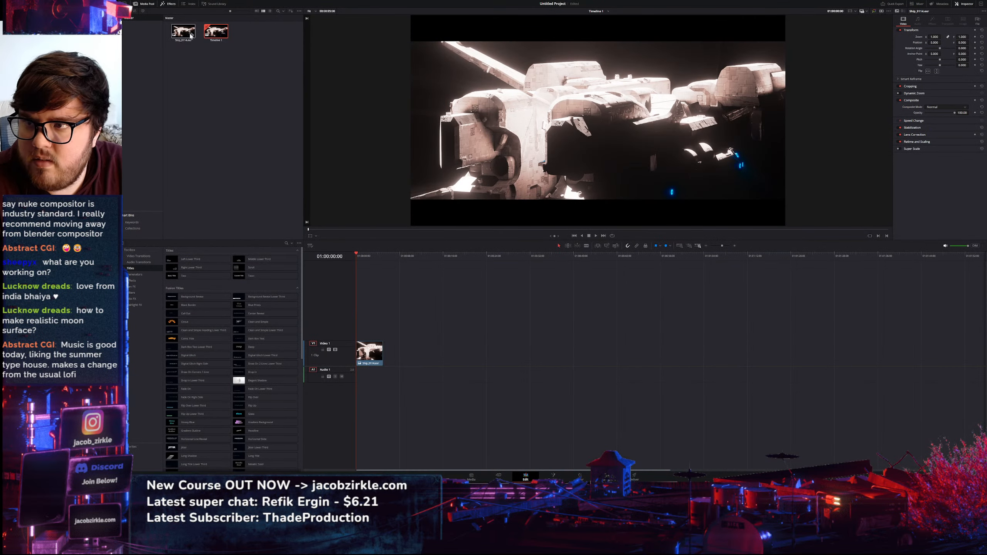
right_click(226, 32)
mouse_move(287, 37)
left_click(324, 40)
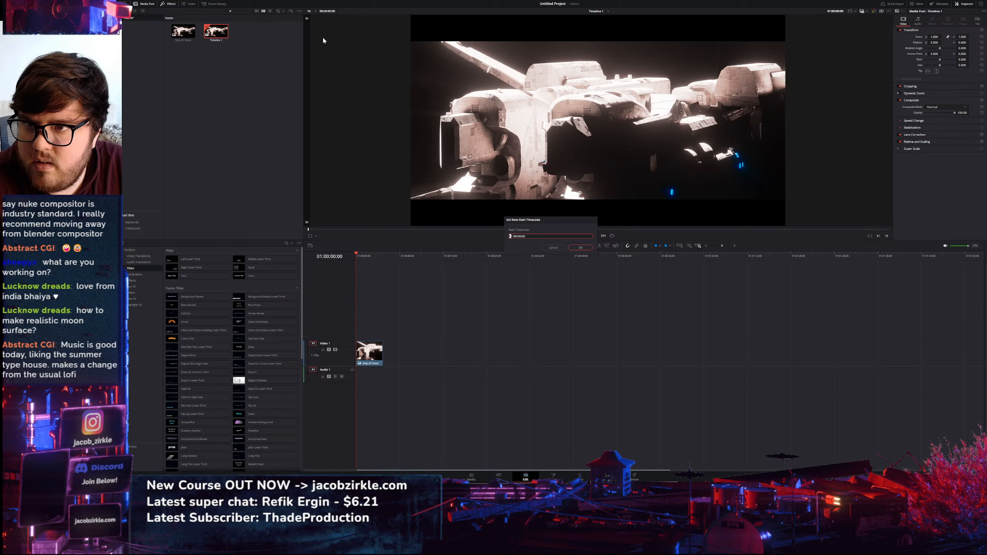
left_click(559, 247)
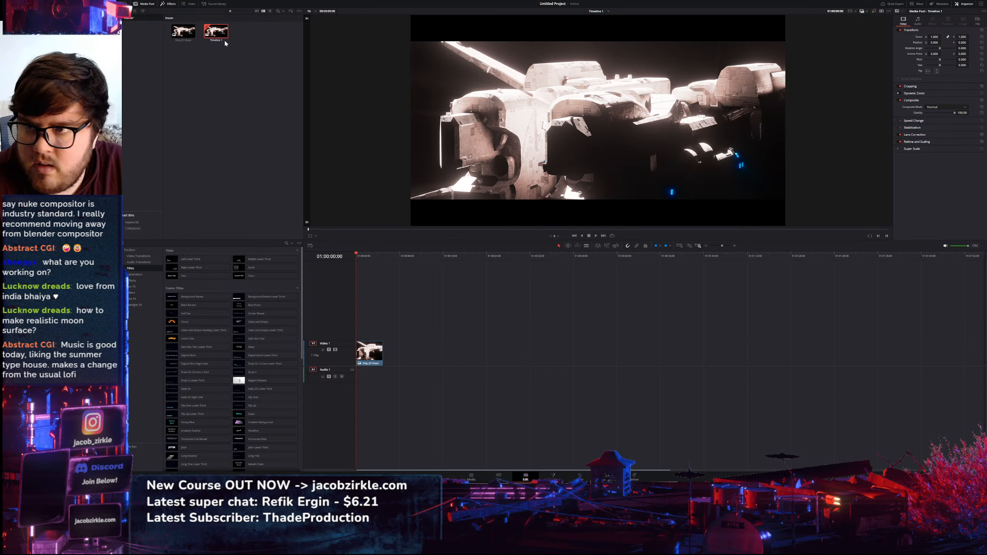
Give Timeline 1 its own settings instead of the project's and set its vertical resolution to 1620
right_click(225, 44)
mouse_move(288, 39)
left_click(334, 41)
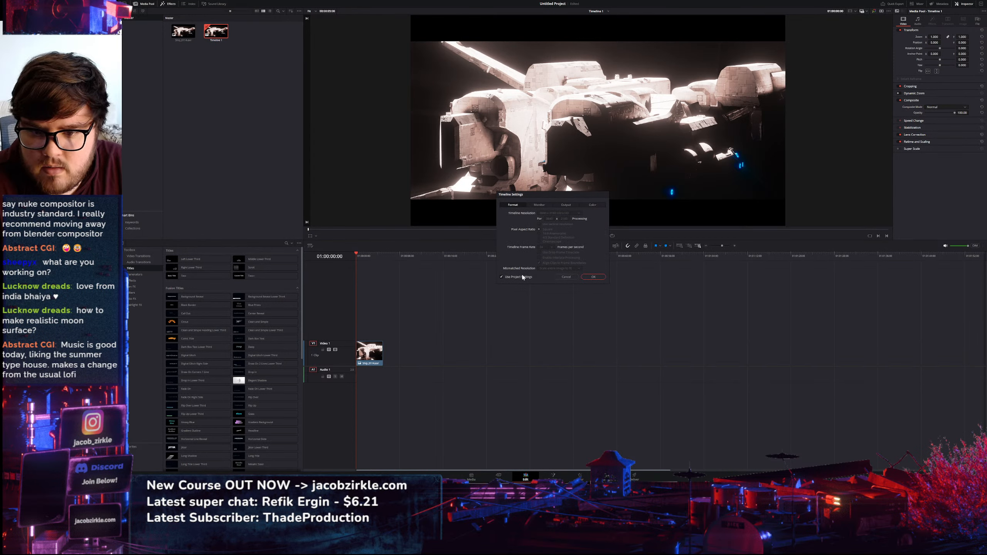
left_click(522, 277)
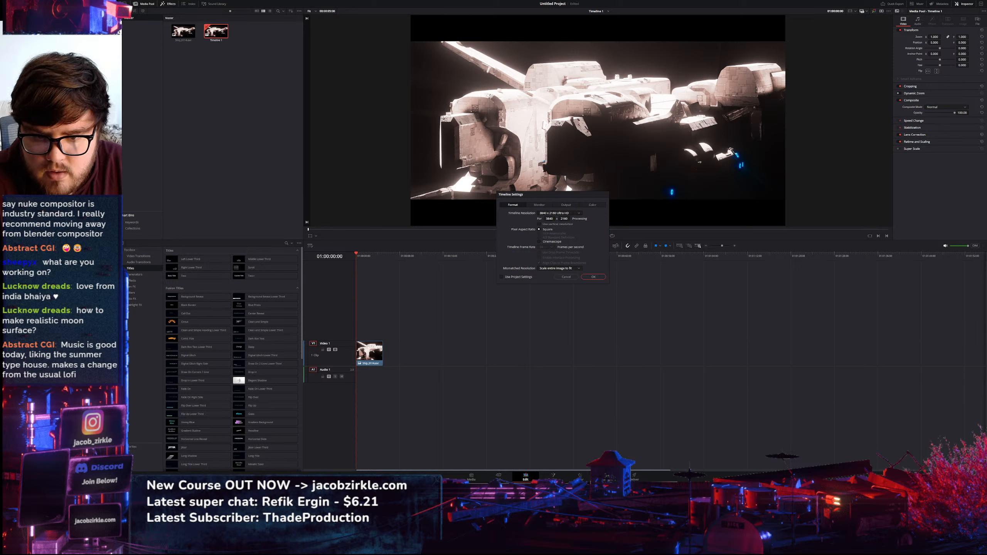
left_click(564, 219)
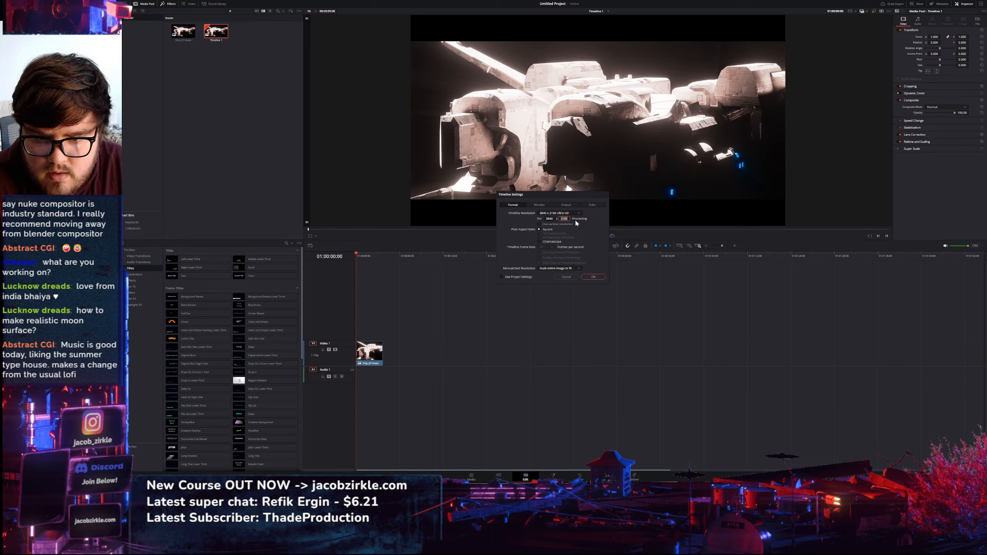
type("1620")
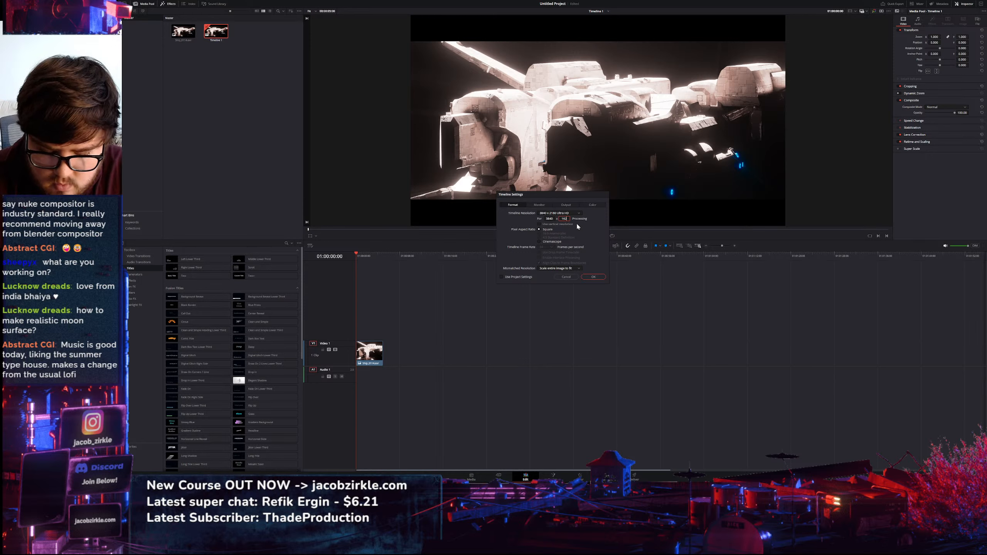
left_click(594, 276)
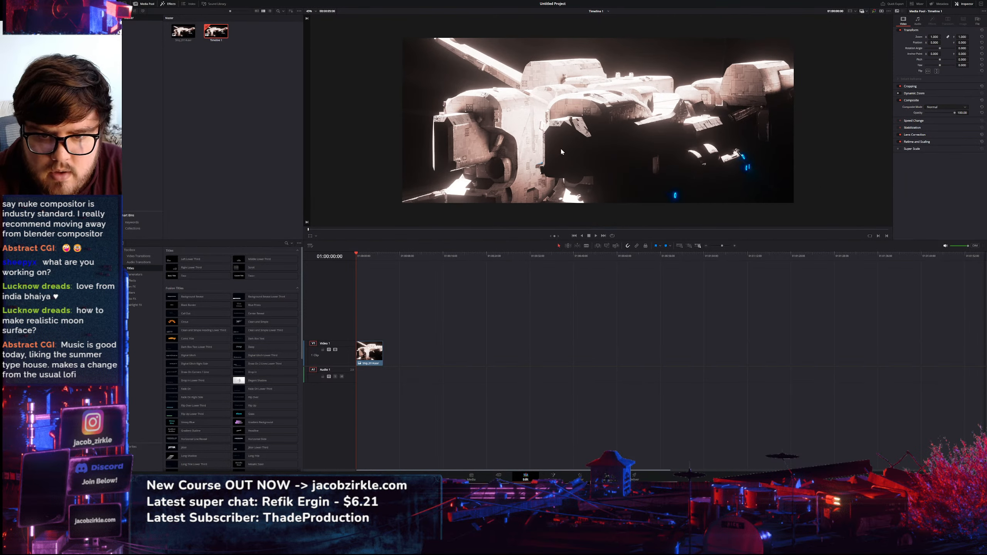
Set the ACES input transform of the Ship_0114.exr clip to the inverse display transform Rec.709
left_click(182, 29)
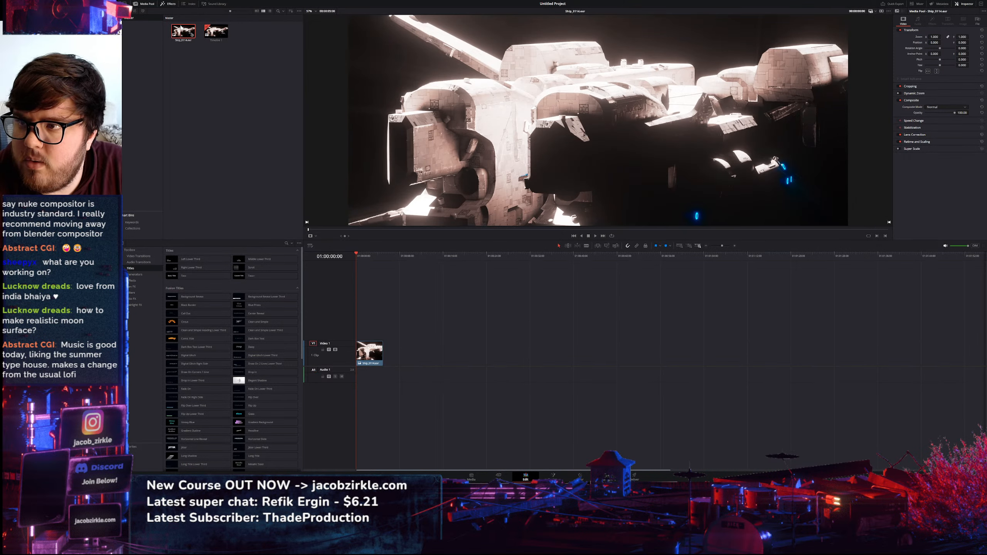
right_click(182, 28)
mouse_move(234, 117)
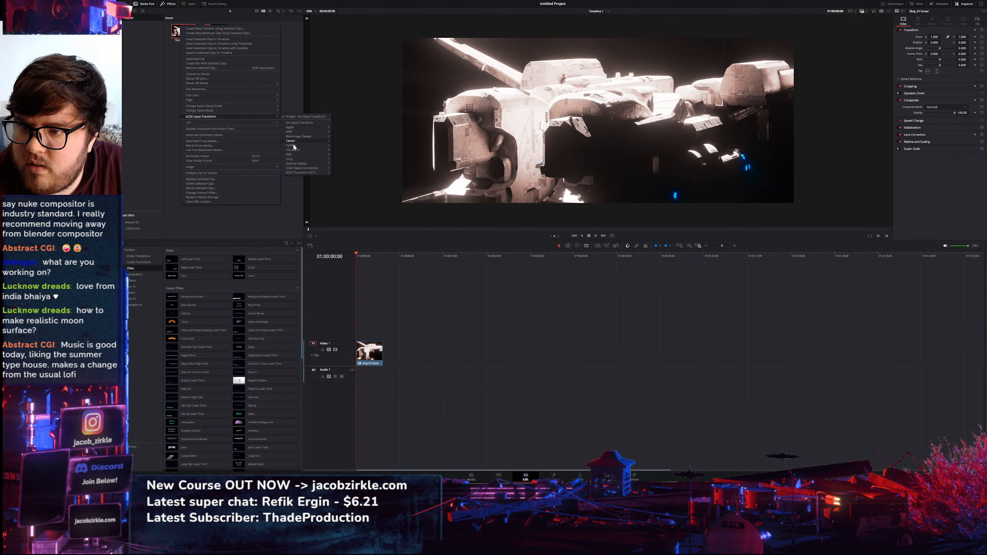
mouse_move(296, 165)
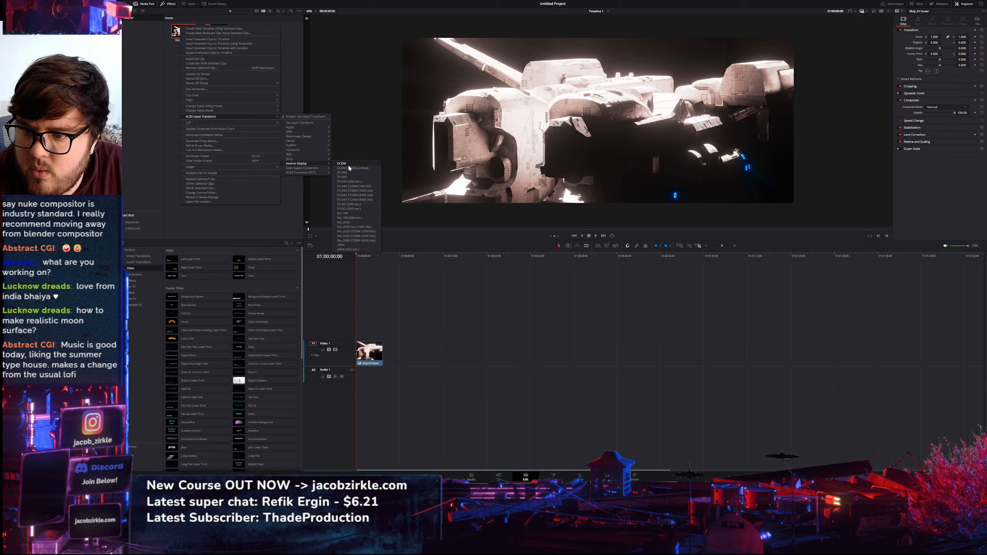
left_click(345, 215)
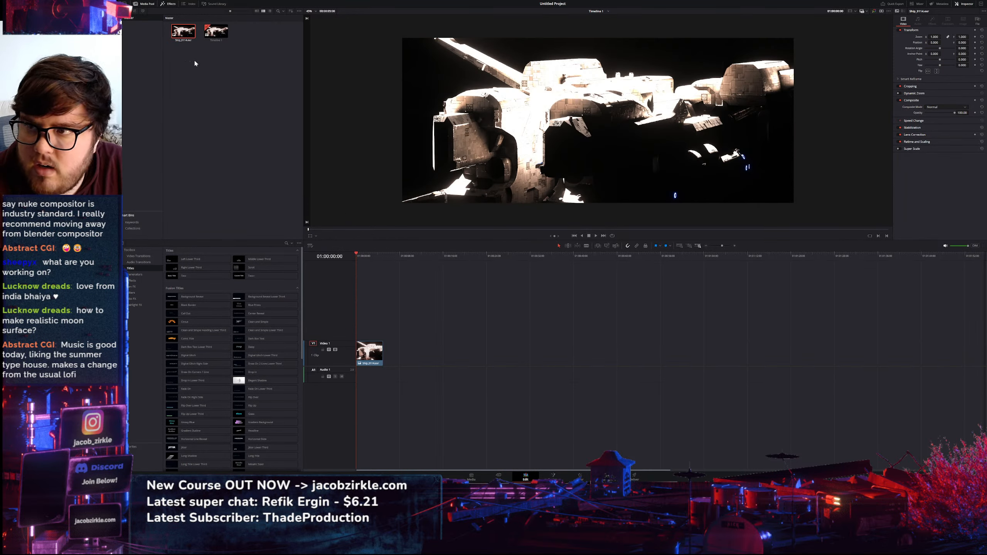
Change the ACES input transform of Ship_0114.exr to the inverse display transform sRGB
right_click(187, 33)
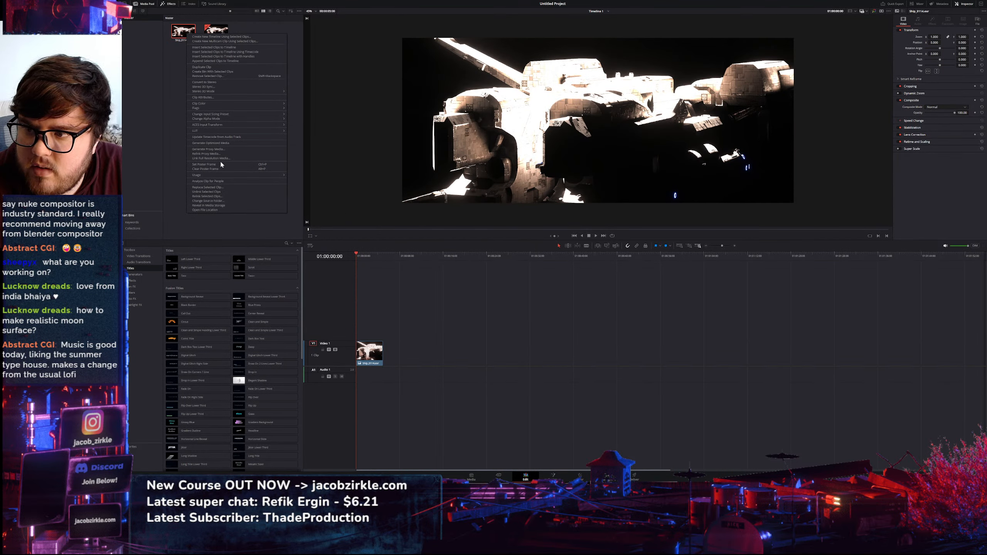
left_click(363, 347)
right_click(362, 346)
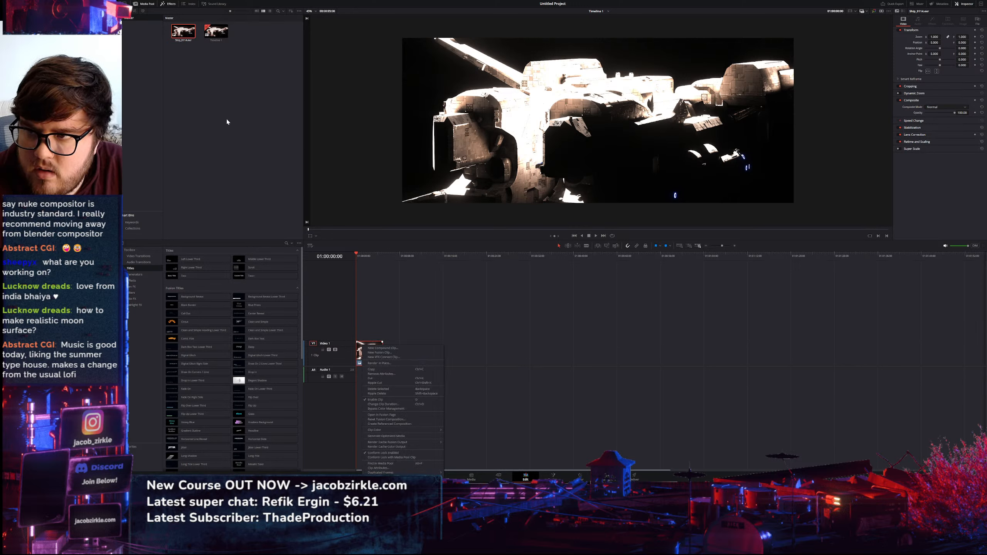
right_click(189, 29)
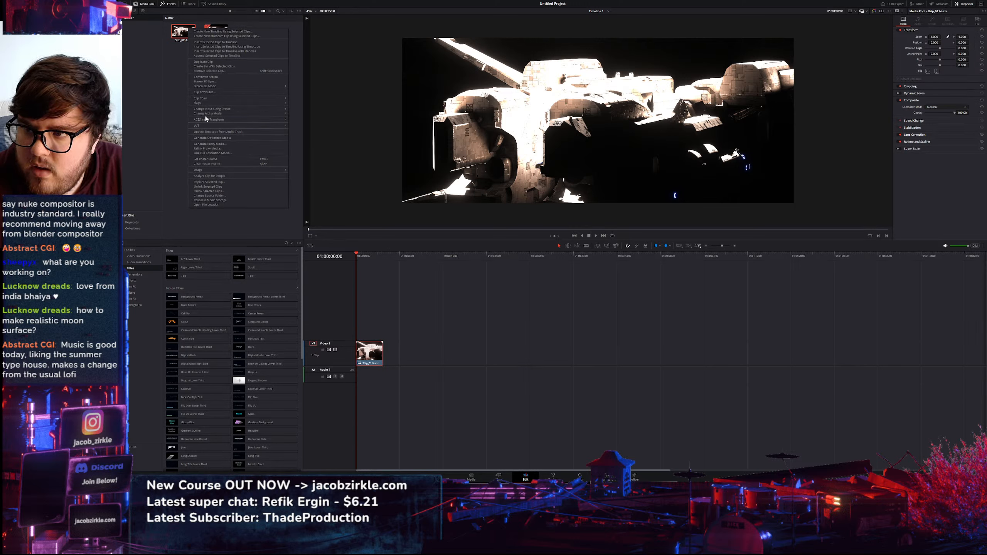
mouse_move(233, 120)
mouse_move(305, 168)
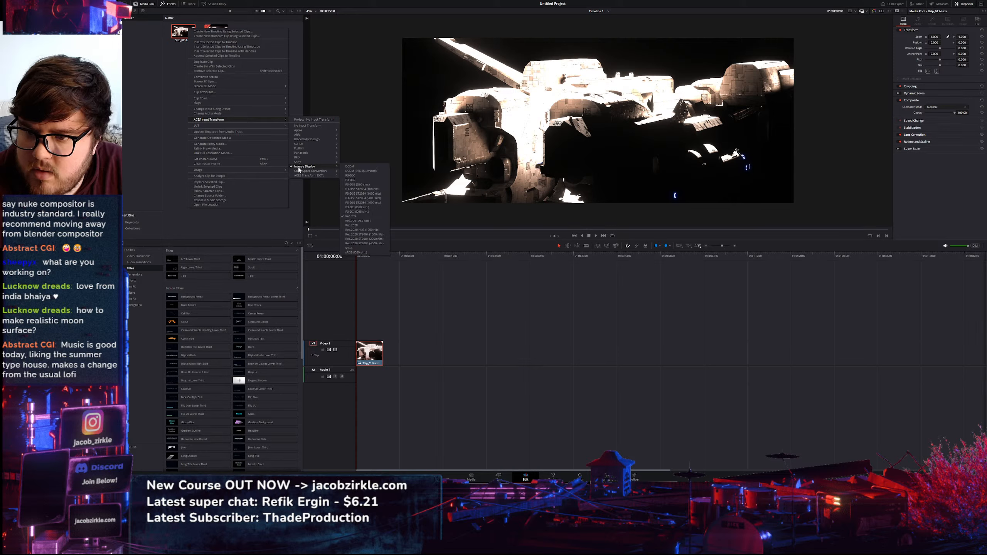
left_click(358, 243)
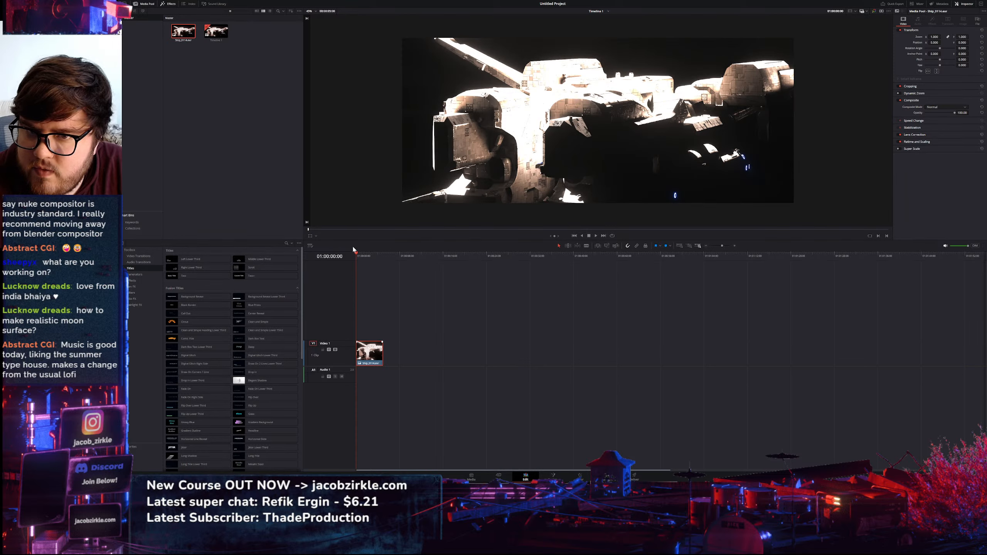
Set the ACES output transform to sRGB in the project's color management settings and save them
right_click(177, 35)
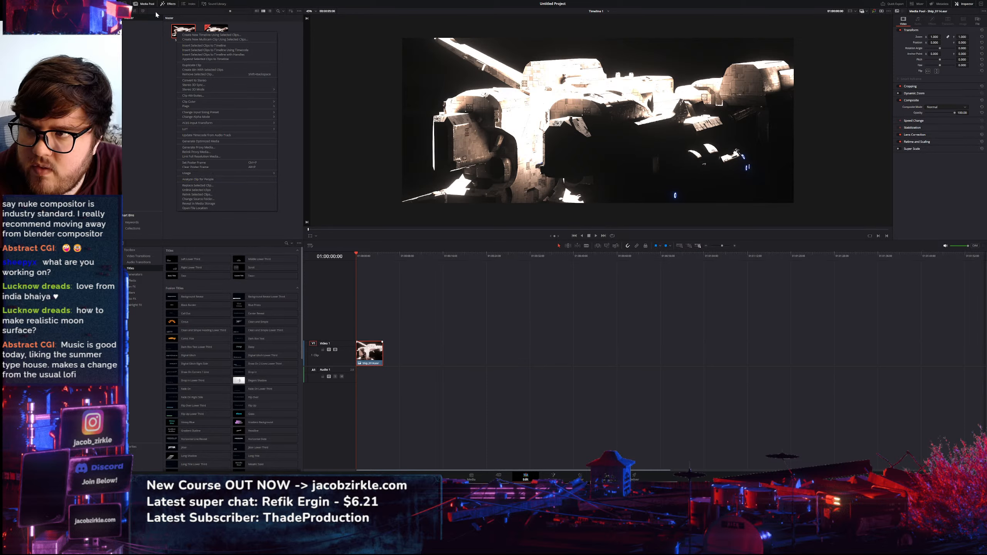
left_click(167, 46)
left_click(154, 1)
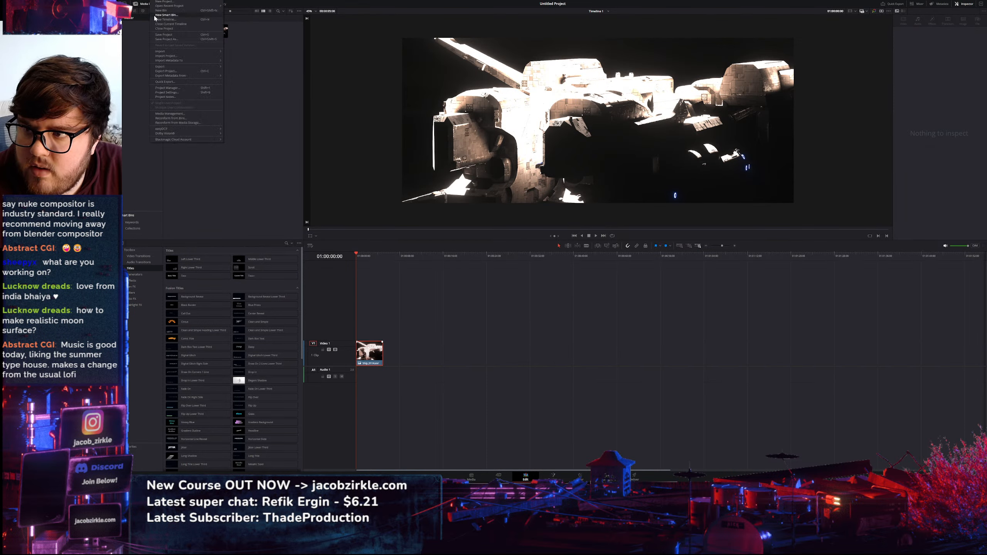
left_click(163, 92)
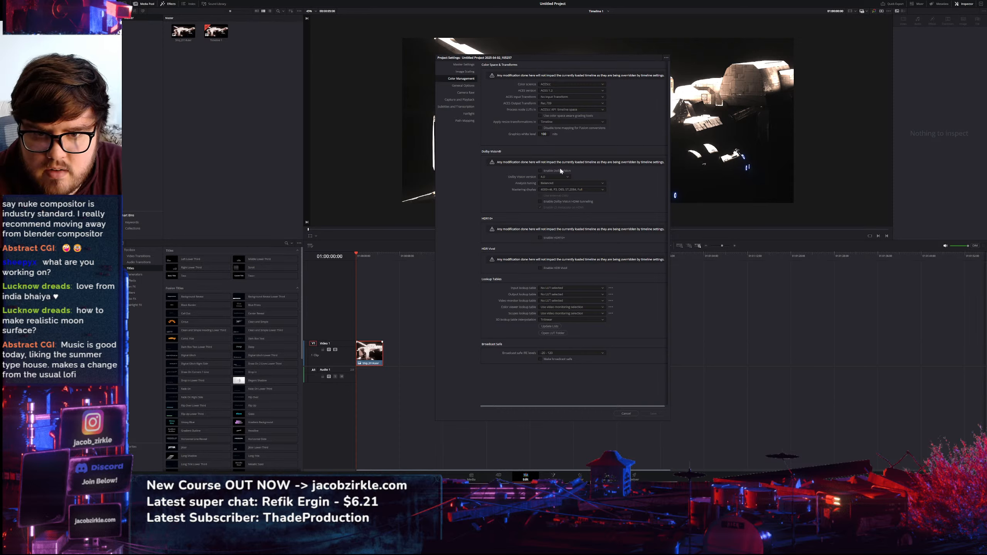
left_click(557, 103)
scroll(556, 141, "down", 2)
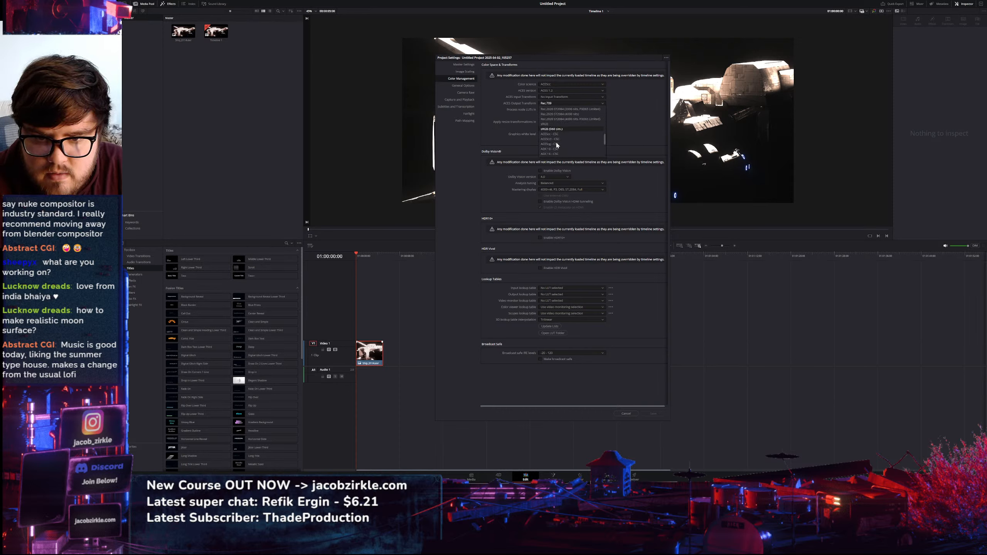
left_click(547, 127)
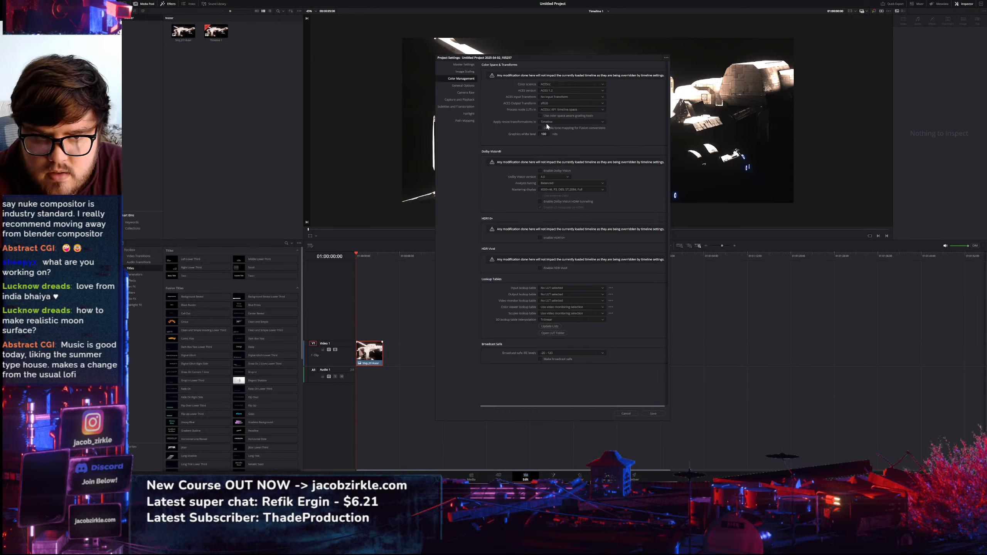
left_click(652, 414)
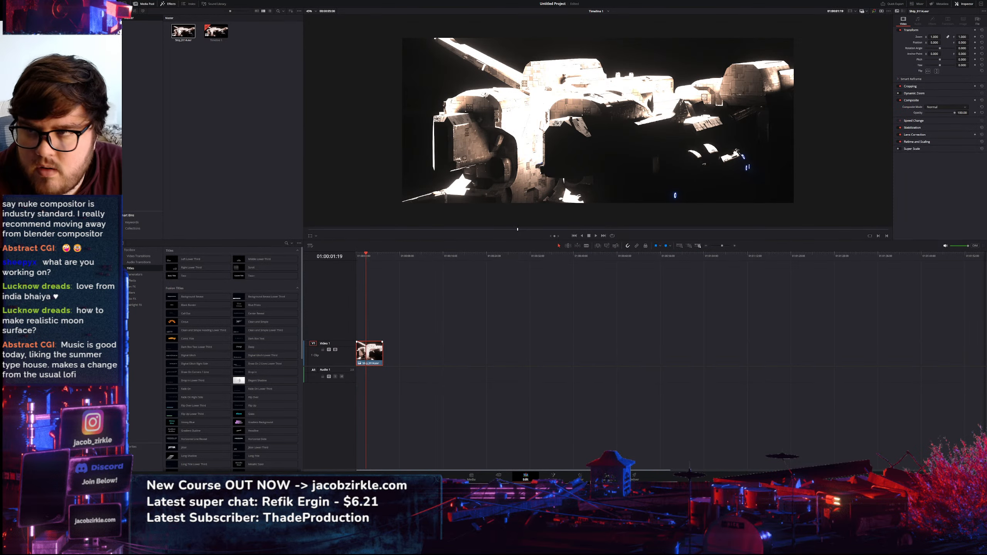
Set the ACES input transform of Ship_0114.exr to the color space conversion sRGB (Linear) - CSC
right_click(181, 31)
mouse_move(197, 121)
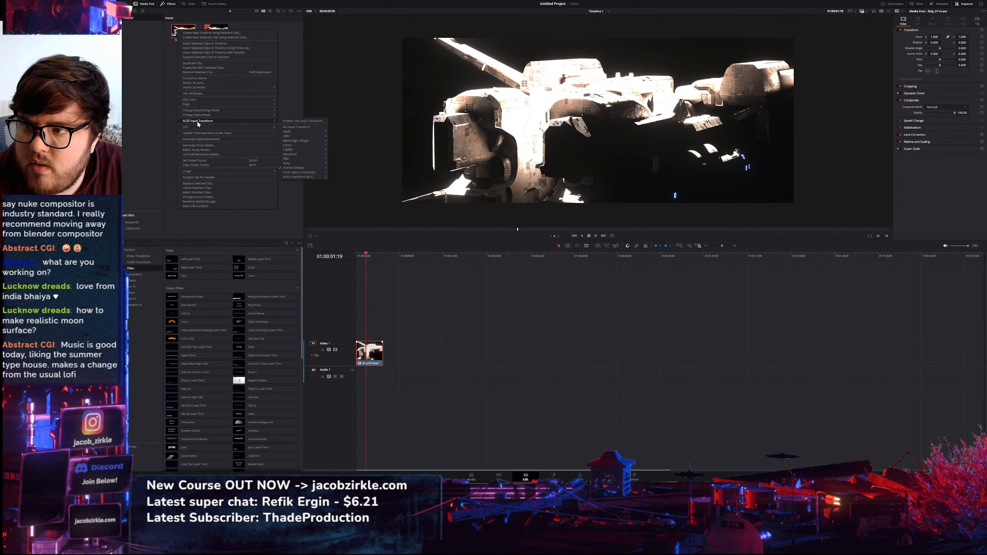
mouse_move(295, 173)
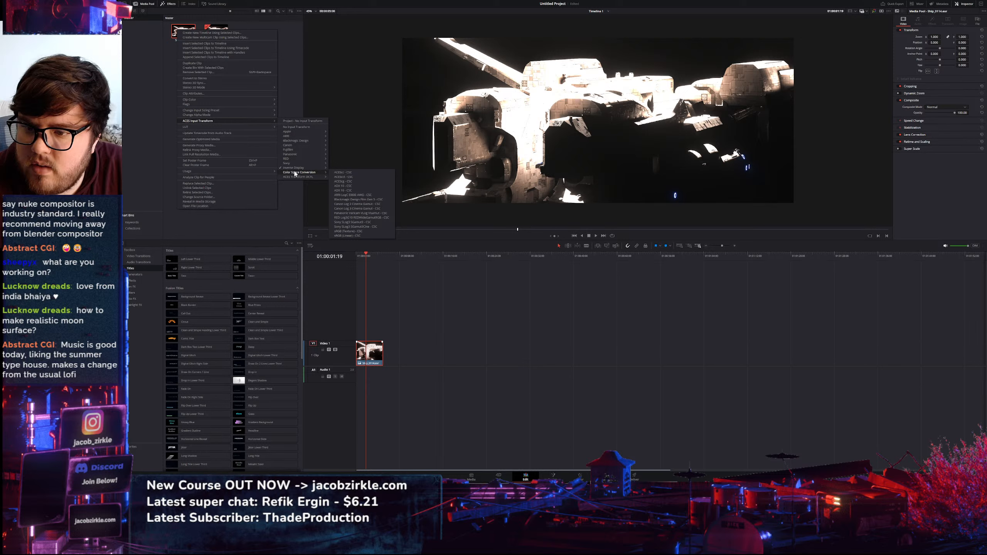
left_click(347, 236)
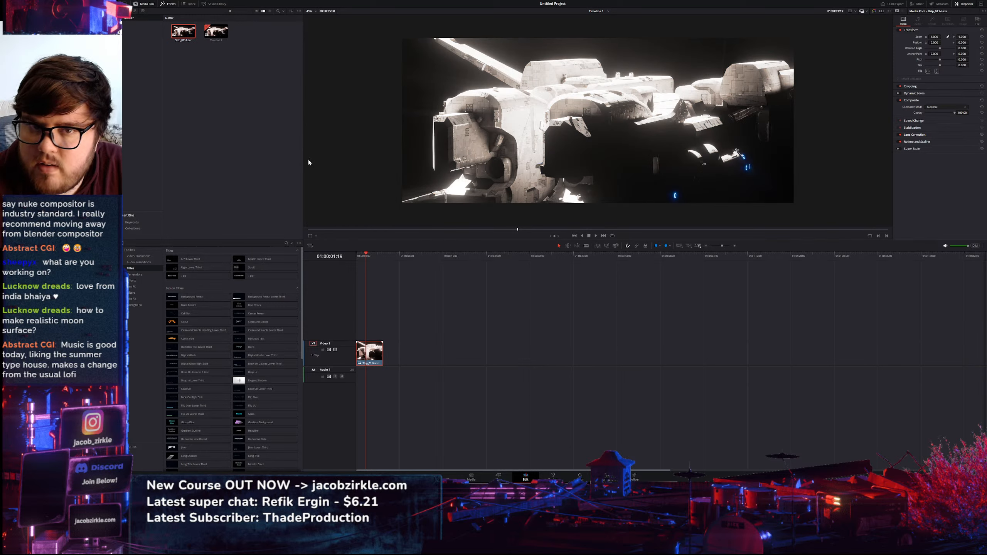
Compare the spaceship image in Resolve with Blender's composite by switching back and forth, ending in DaVinci Resolve
left_click(470, 477)
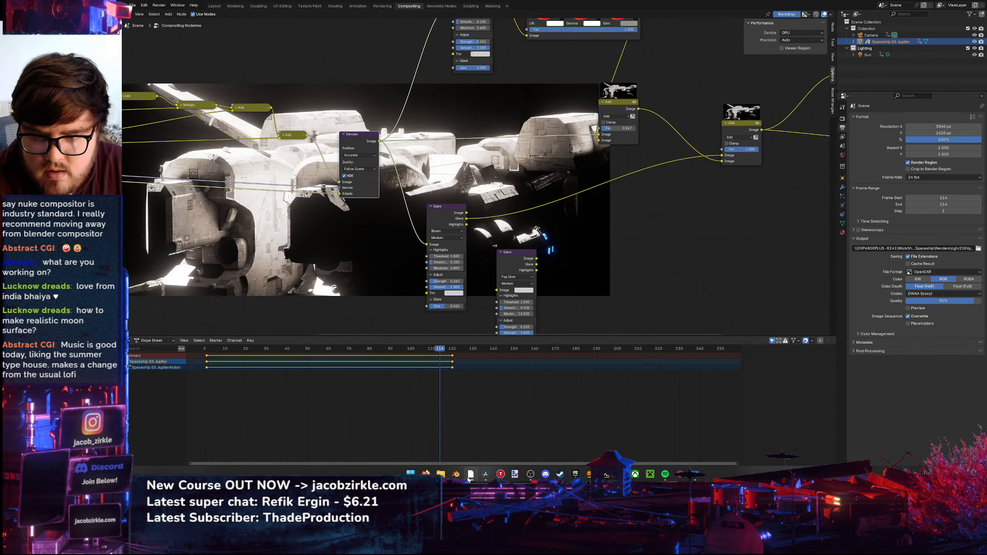
left_click(470, 478)
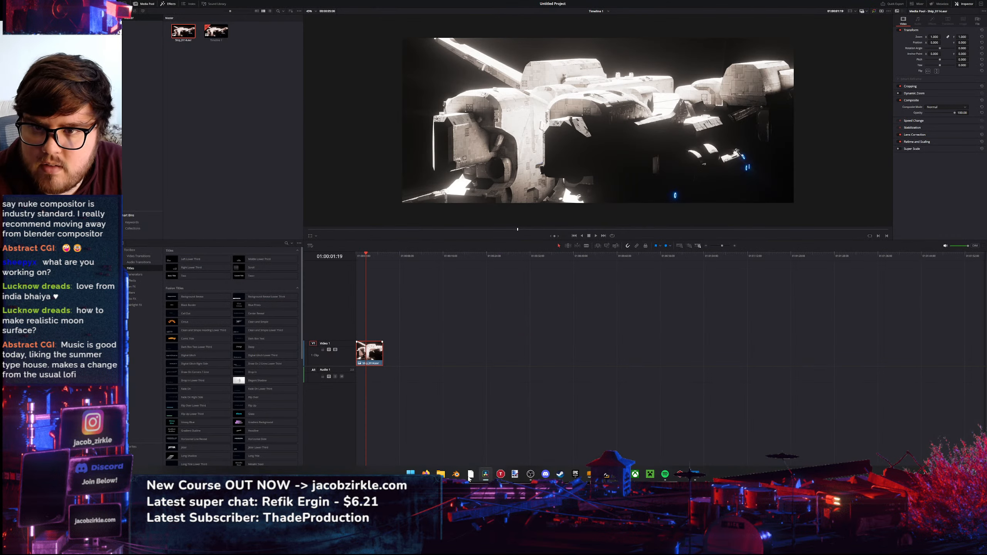
left_click(469, 477)
left_click(469, 476)
left_click(469, 476)
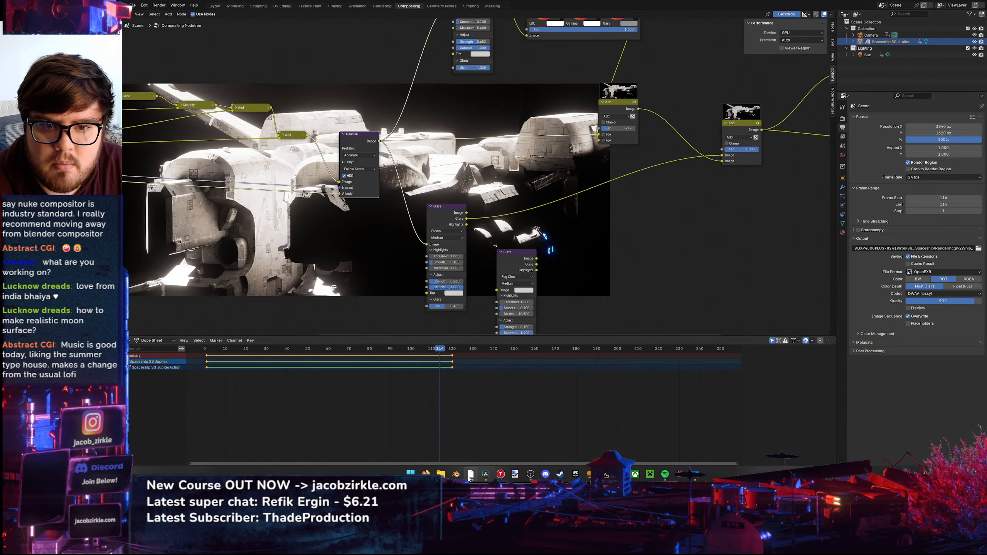
left_click(469, 476)
left_click(469, 476)
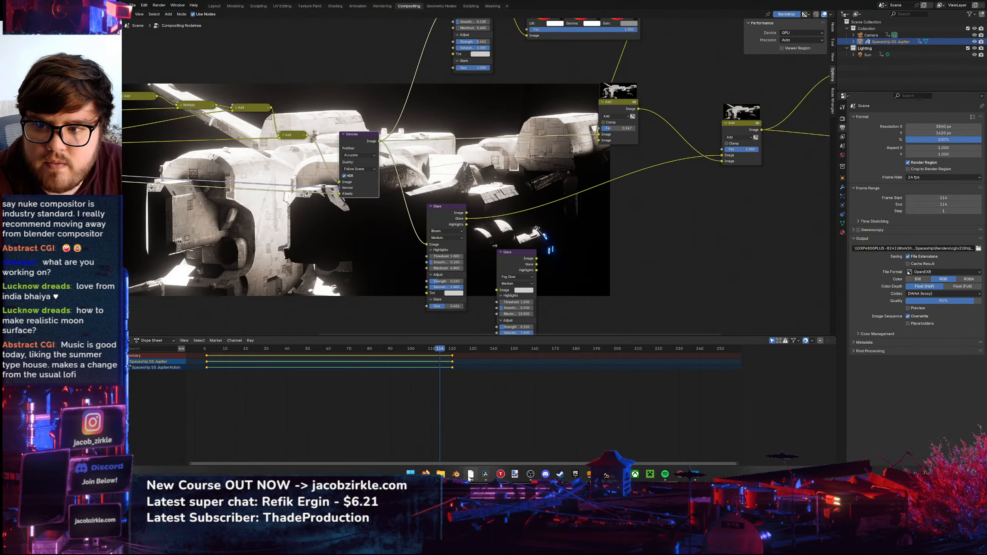
left_click(469, 477)
Set the ACES input transform of Ship_0114.exr to the color space conversion ACEScg - CSC
right_click(189, 33)
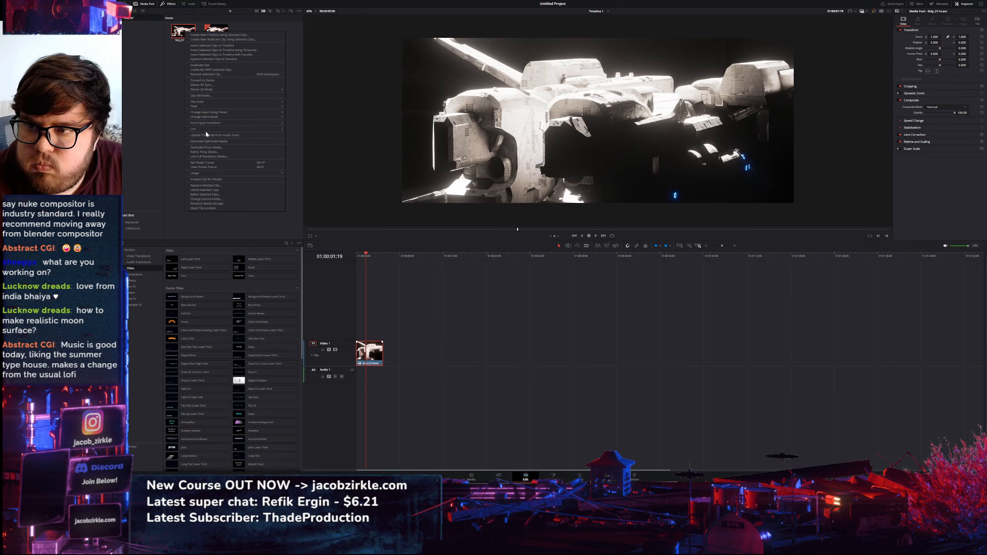
mouse_move(204, 123)
mouse_move(304, 175)
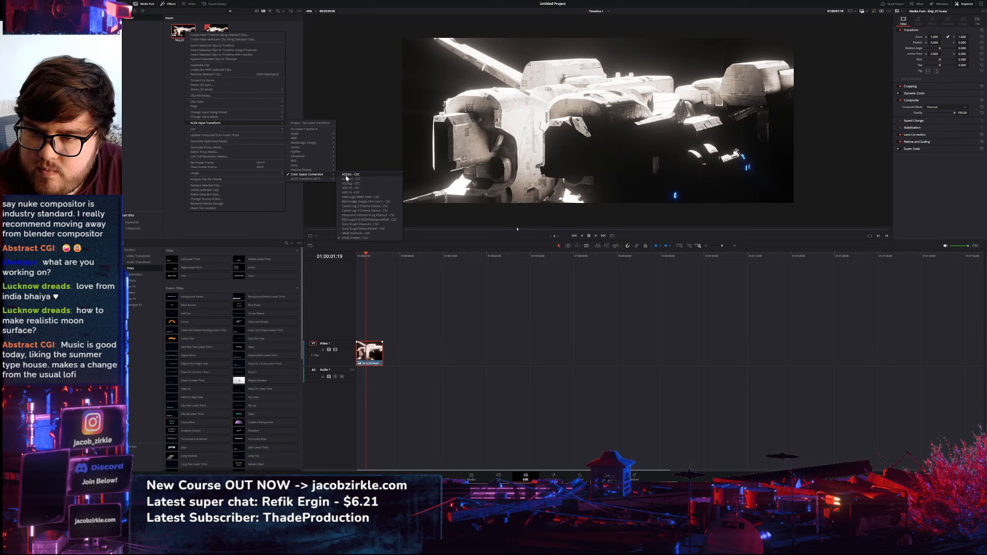
left_click(352, 184)
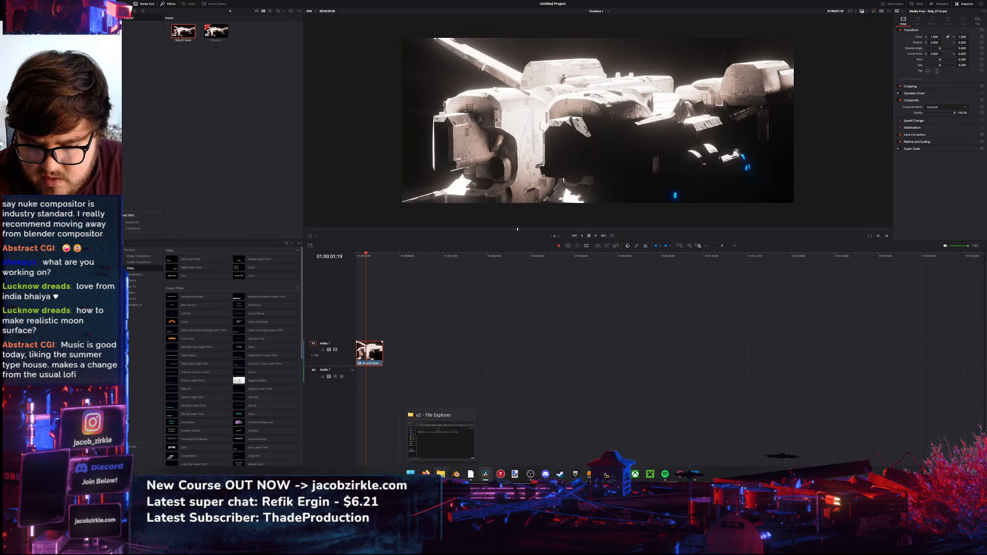
Compare the ACEScg-converted clip in Resolve with the composite in Blender, ending in Blender
left_click(470, 474)
left_click(486, 474)
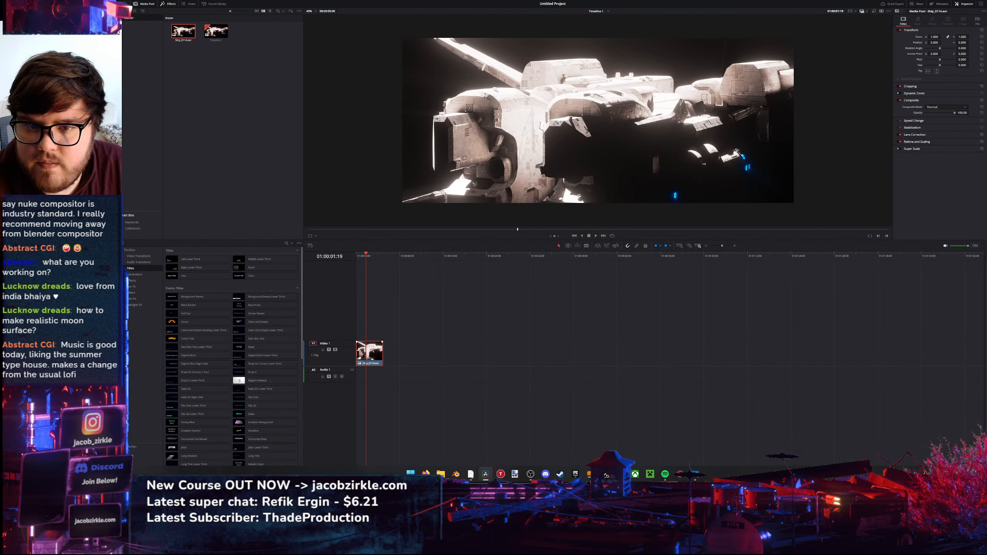
left_click(470, 476)
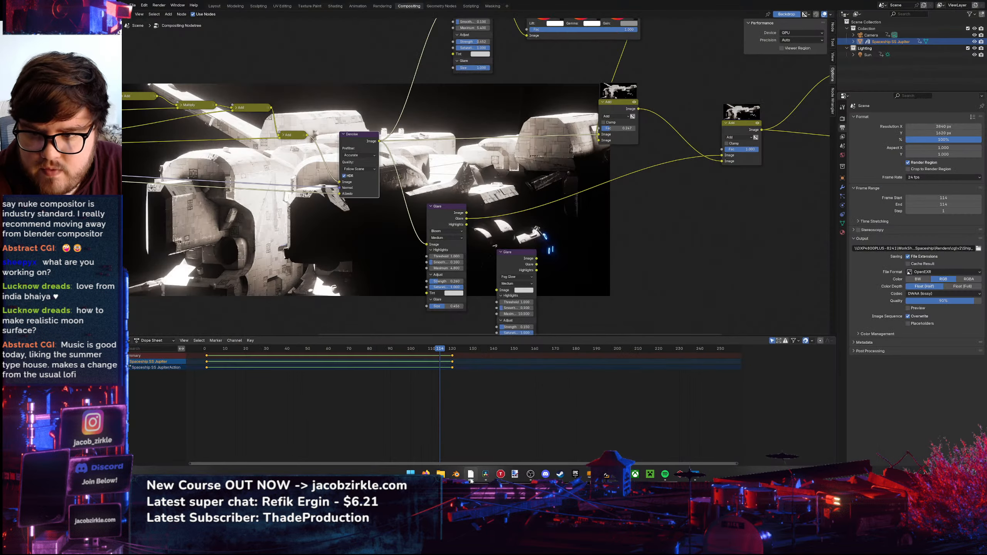
Switch to DaVinci Resolve, inspect the ACEScg-converted spaceship image, and bring the clip up for color grading
left_click(470, 479)
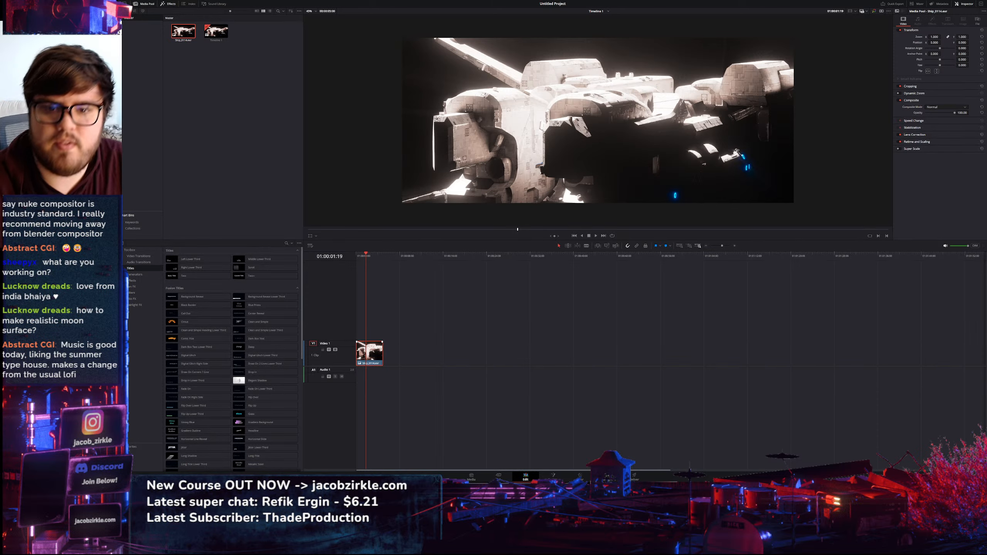
scroll(588, 122, "up", 1)
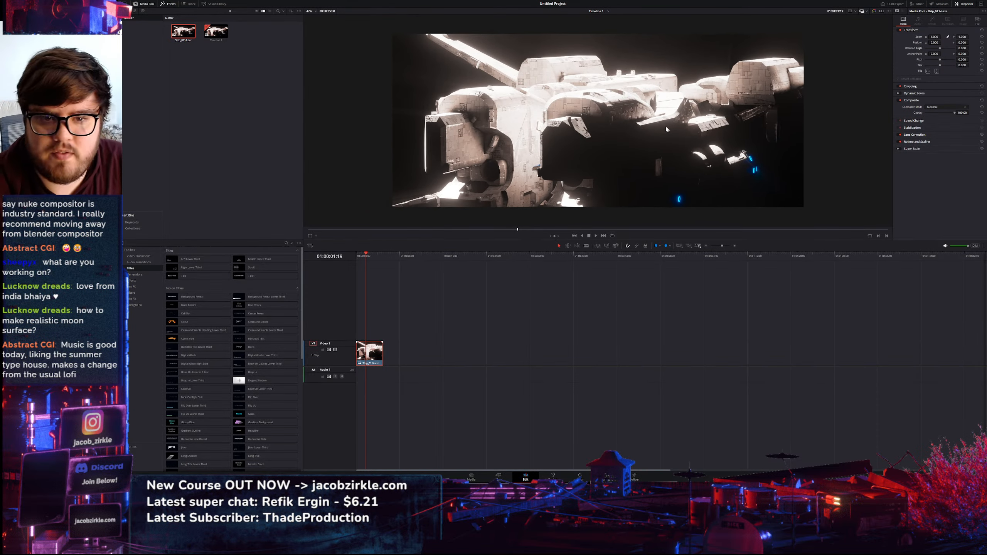
middle_click_drag(665, 126, 668, 127)
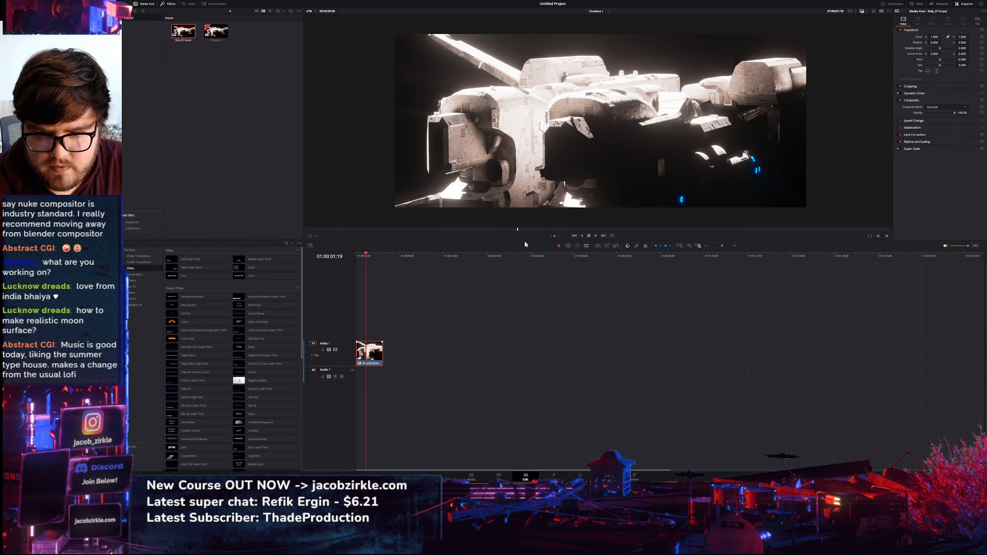
left_click_drag(524, 241, 514, 358)
left_click(579, 476)
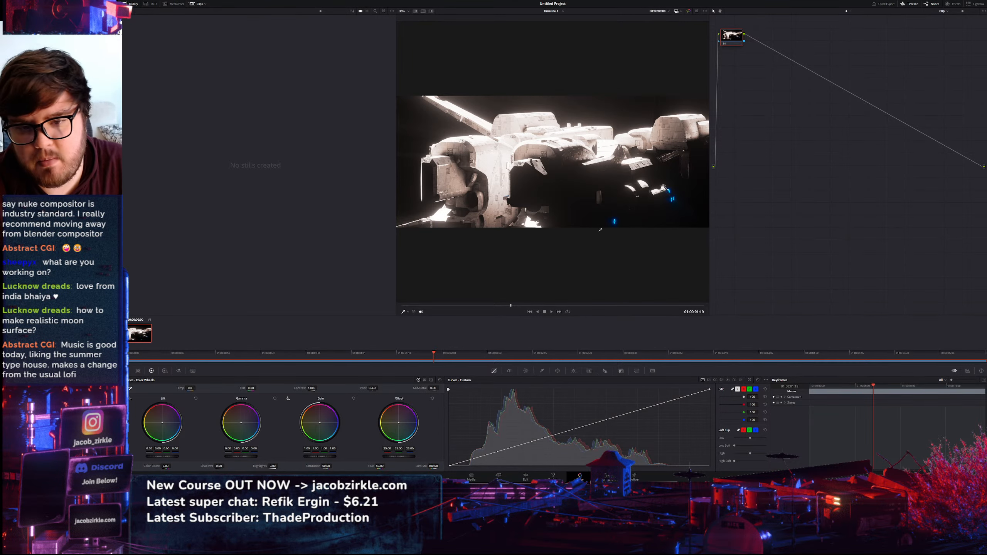
Enlarge the preview of the spaceship and line the clip's grading node up between the source and output
left_click_drag(733, 42, 748, 164)
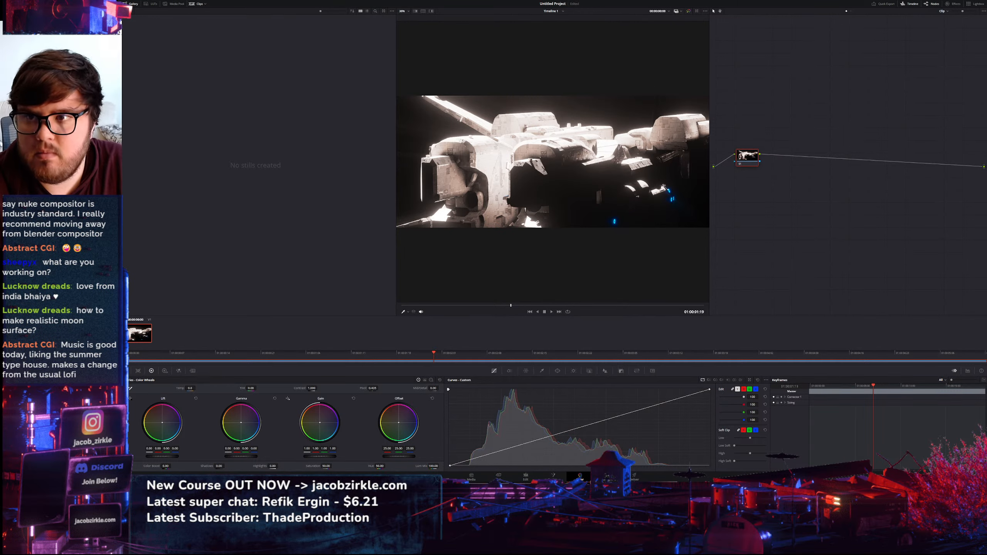
left_click_drag(396, 63, 221, 83)
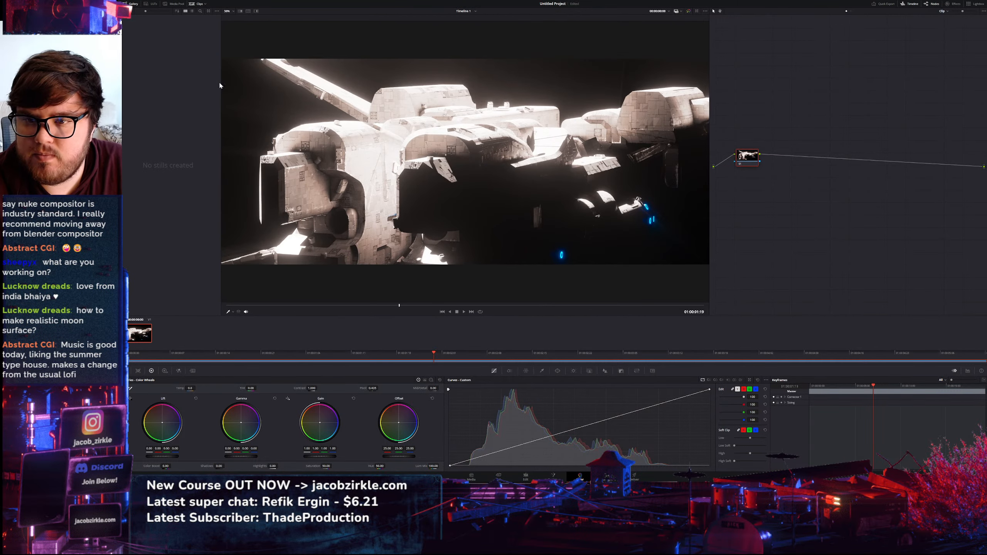
left_click_drag(709, 110, 781, 110)
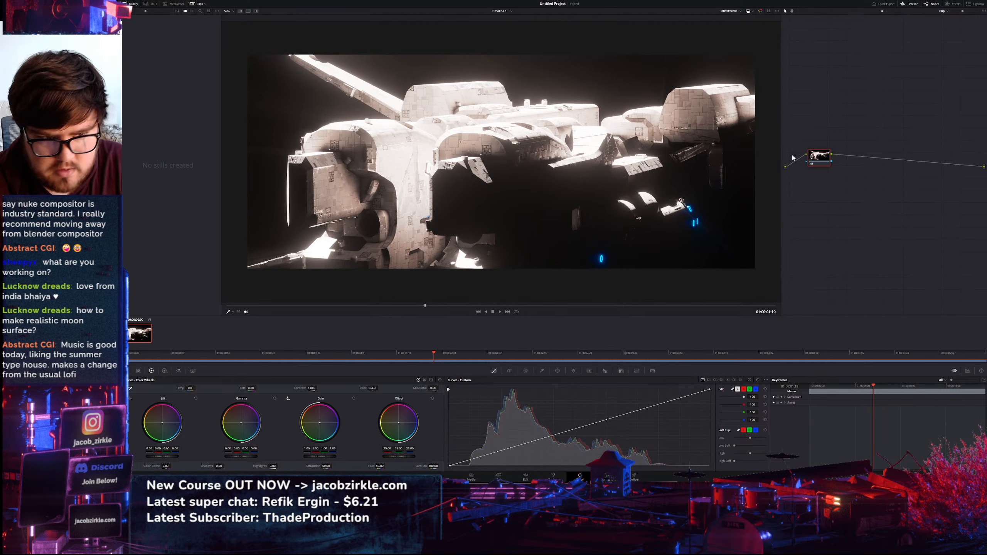
left_click_drag(816, 156, 820, 173)
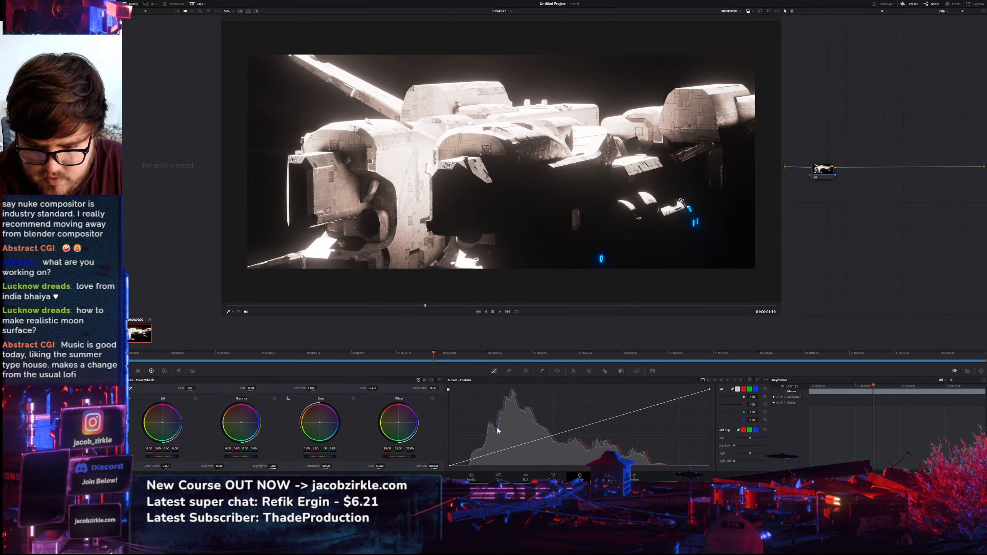
Increase the midtone detail of the spaceship clip and raise its lift to 0.04
left_click(434, 388)
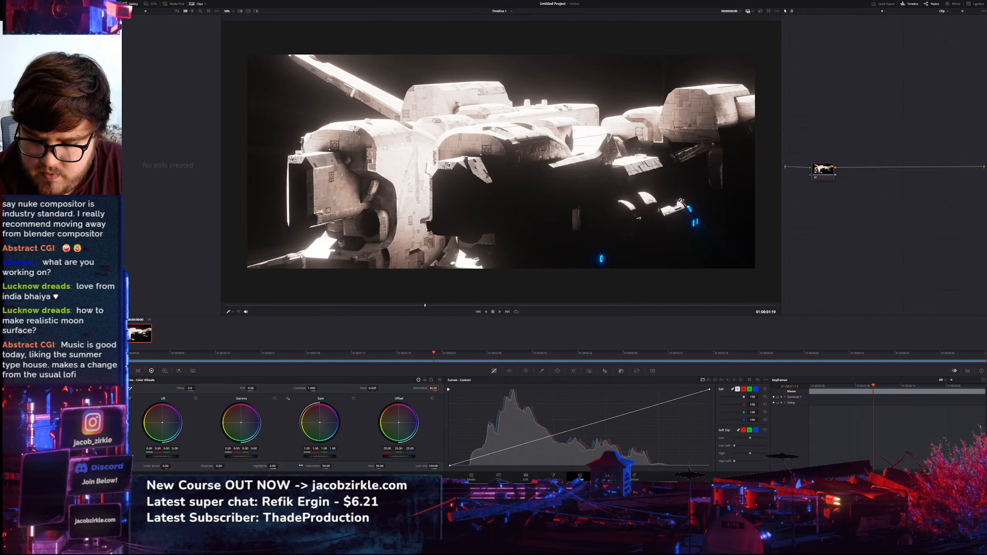
left_click_drag(172, 457, 182, 457)
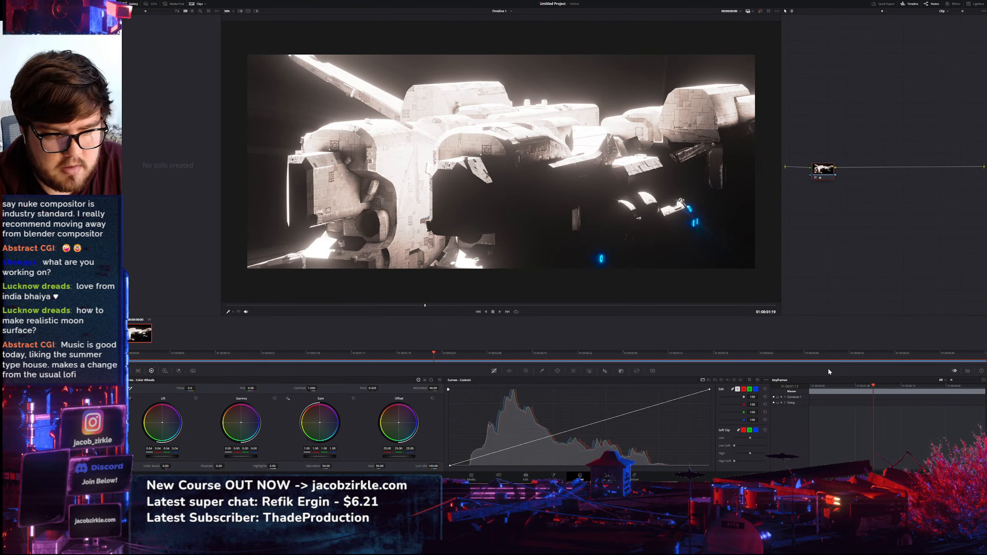
Show the video scopes in place of the keyframes and display them as a waveform
left_click(968, 370)
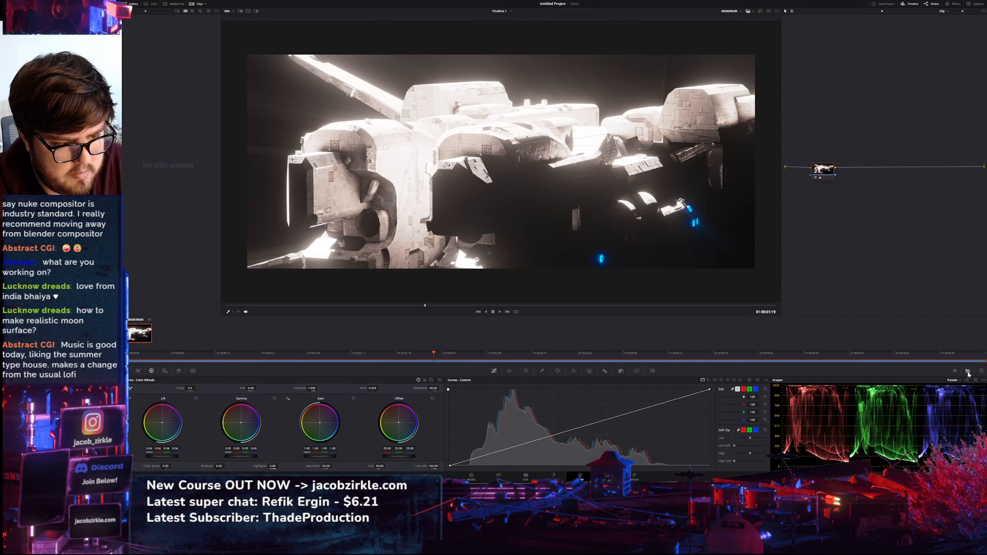
left_click(955, 380)
left_click(960, 392)
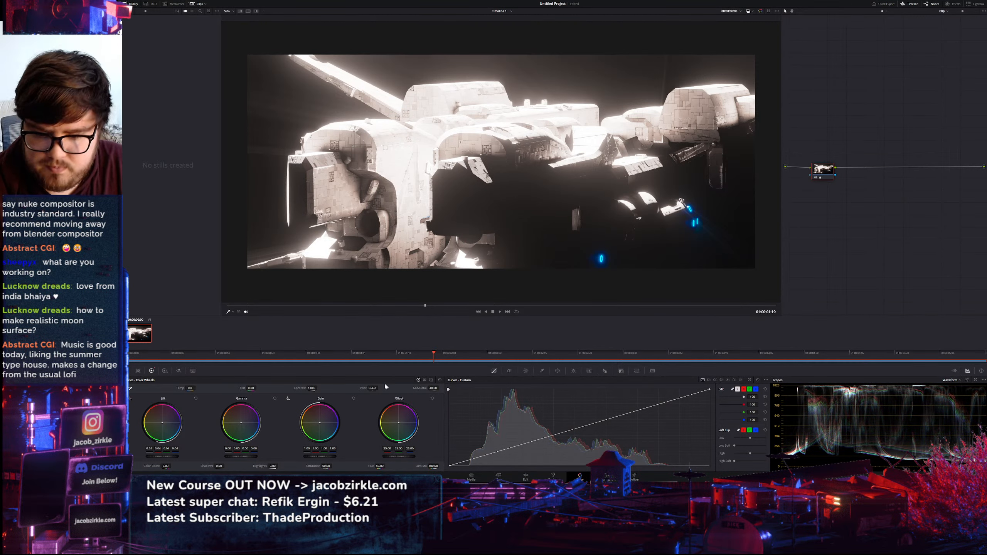
Rebalance the node's primary grade with lift at 0.00, gamma at -0.01, and small adjustments to midtone detail and gain
left_click(440, 380)
left_click_drag(435, 388, 433, 388)
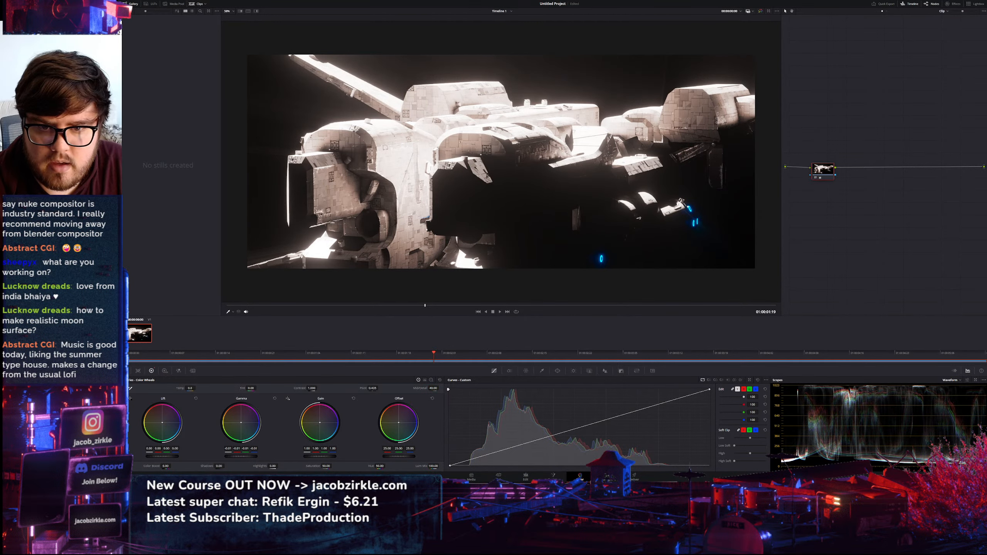
left_click_drag(243, 457, 237, 457)
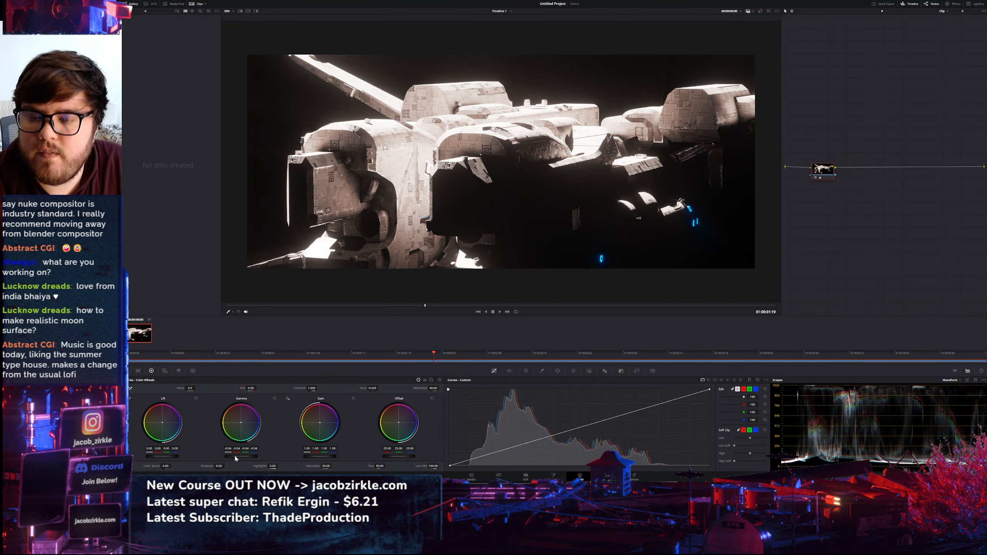
left_click_drag(311, 460, 333, 459)
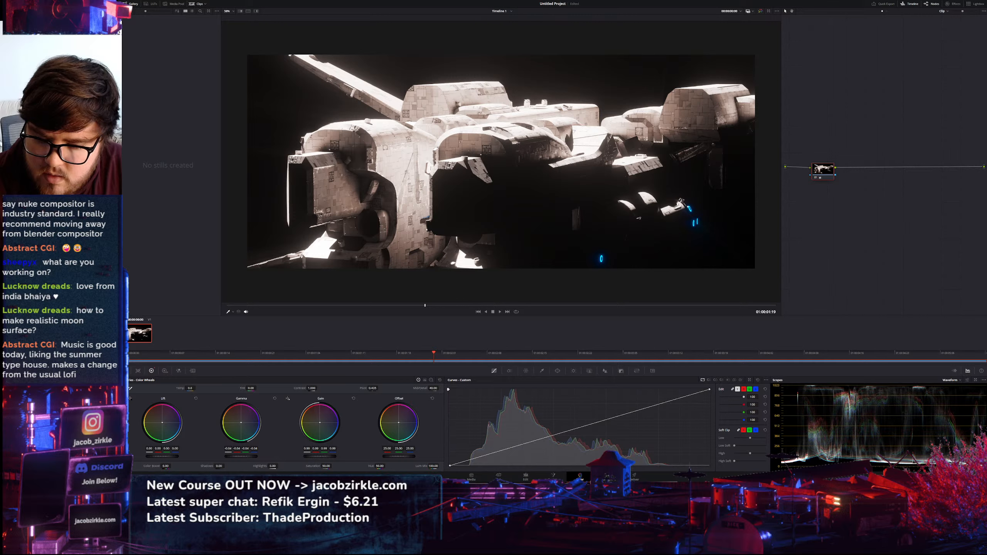
left_click_drag(238, 457, 240, 457)
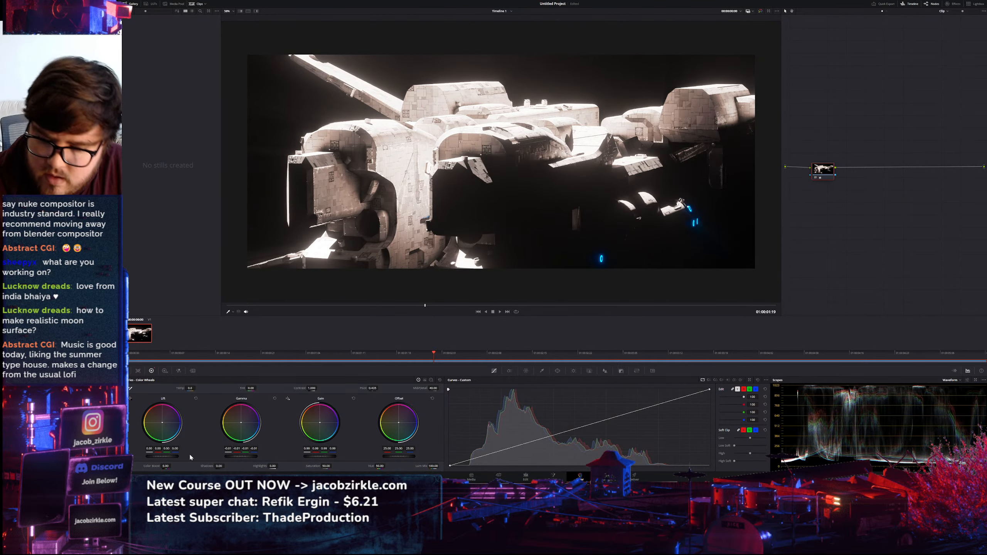
left_click_drag(168, 457, 167, 457)
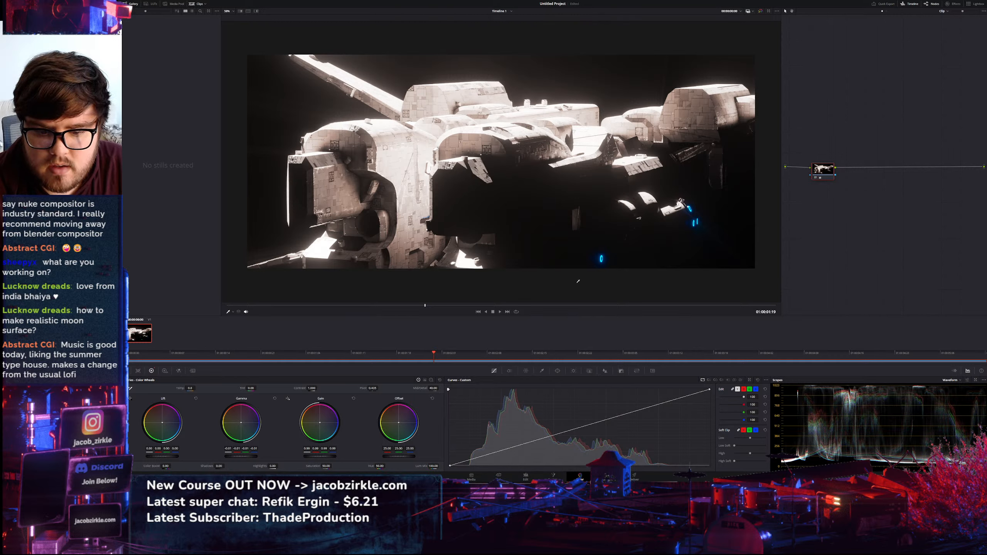
Try fully desaturating the spaceship image and restore the saturation to its default
left_click_drag(325, 467, 292, 467)
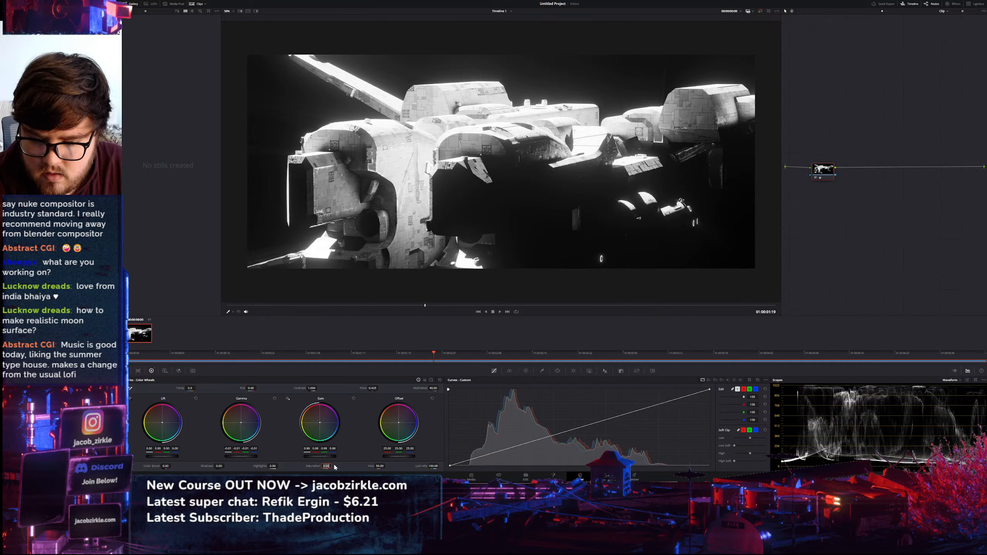
key("Return")
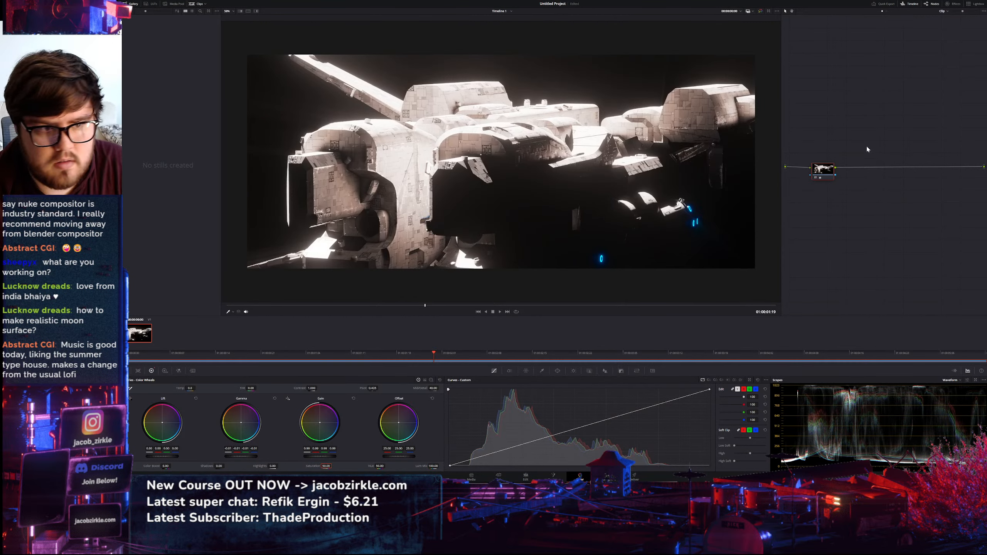
Add a serial node, shape a gentle S-curve with shadow and highlight points, and compare the image with and without it
key("alt+s")
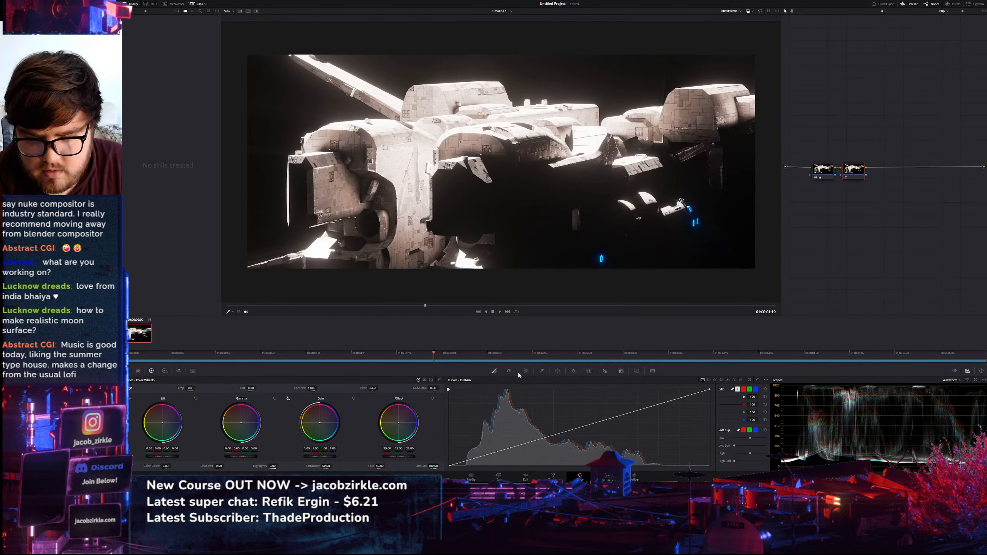
left_click_drag(507, 450, 512, 454)
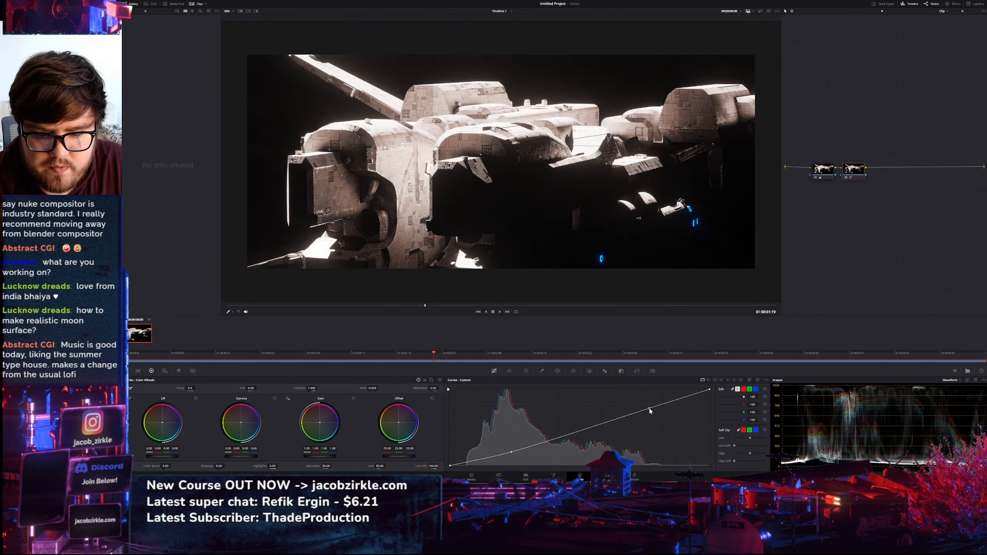
mouse_move(650, 409)
left_mouse_down()
mouse_move(623, 415)
mouse_move(633, 412)
left_mouse_up()
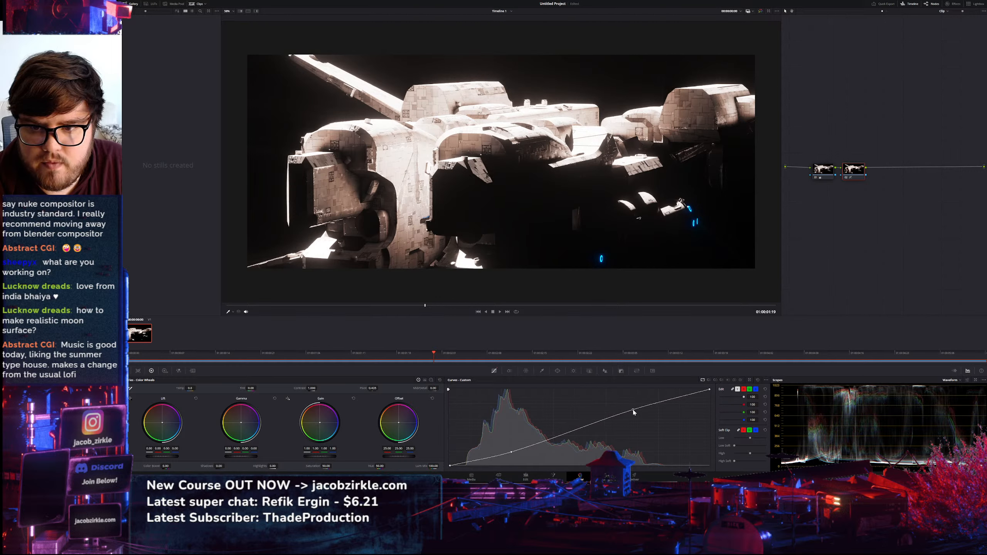
key("ctrl+d")
key("ctrl+d")
key("ctrl+d")
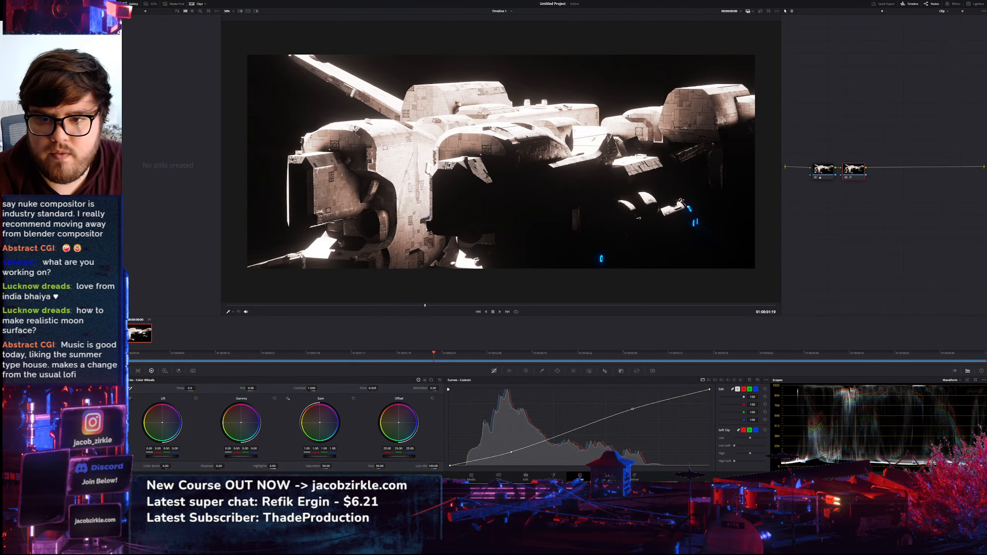
key("ctrl+d")
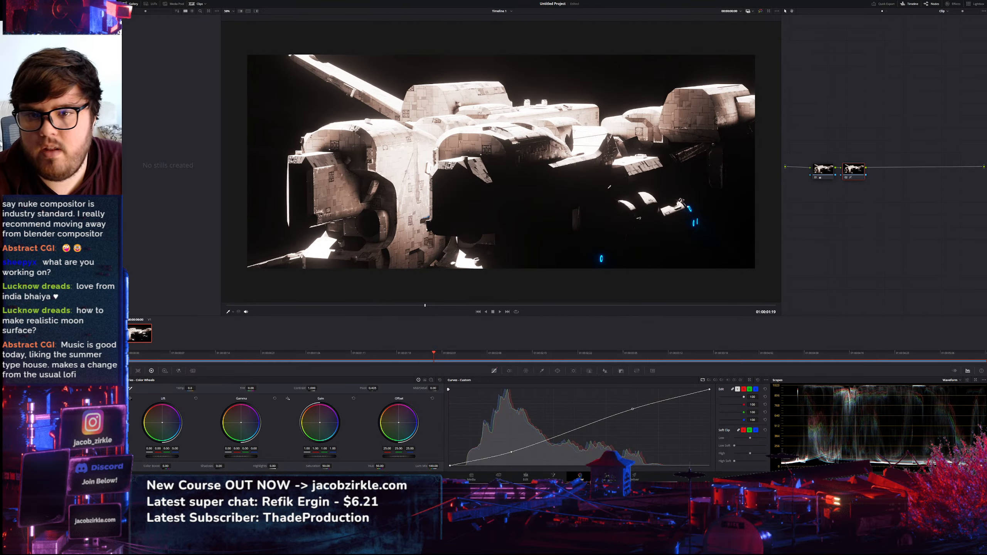
Try adjusting the S-curve's highlight and shadow points, compare it with the bypassed grade, and delete the curve node
left_click_drag(633, 409, 635, 407)
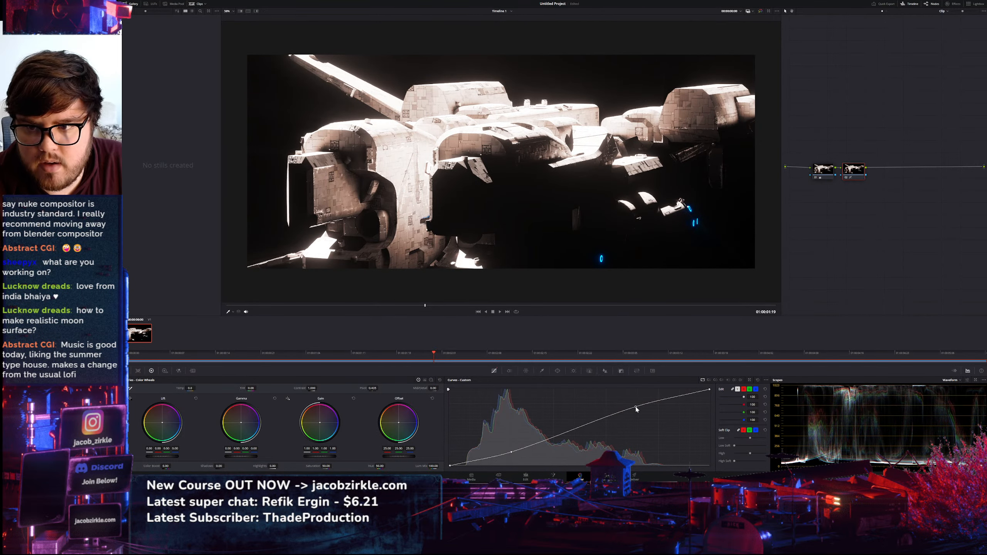
left_click_drag(510, 451, 502, 451)
key("shift+d")
key("shift+d")
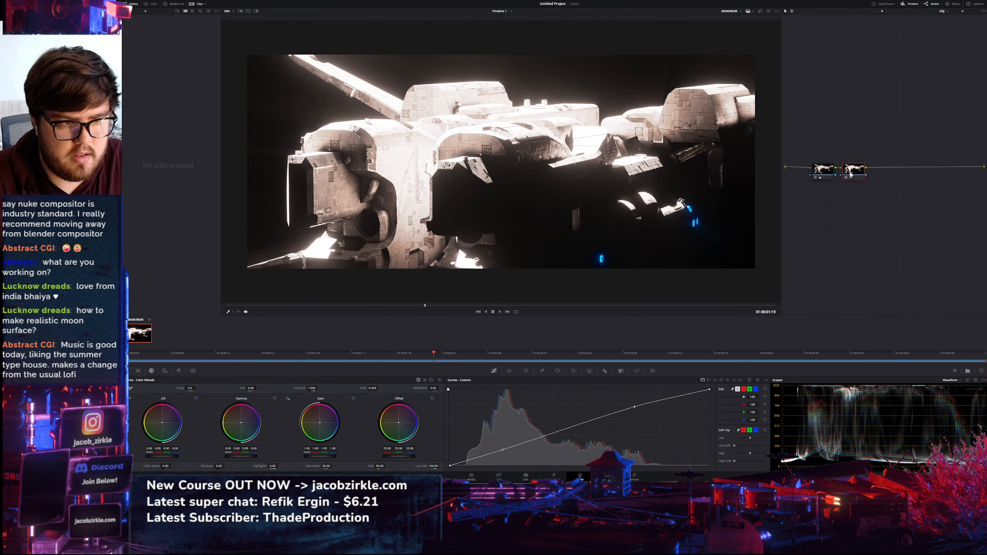
key("Delete")
Save the current project under the name Spaceship_color
key("ctrl+s")
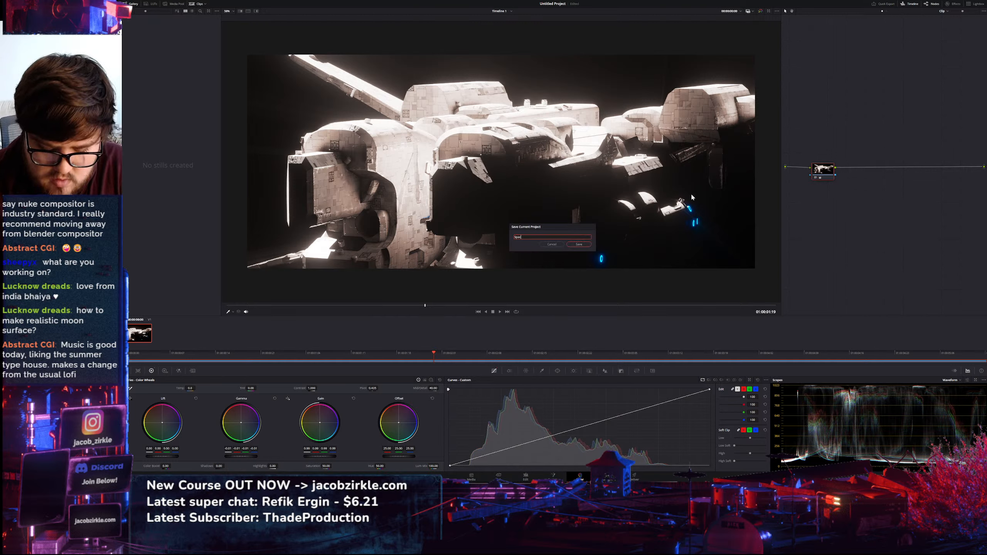
type("Spaceship_c")
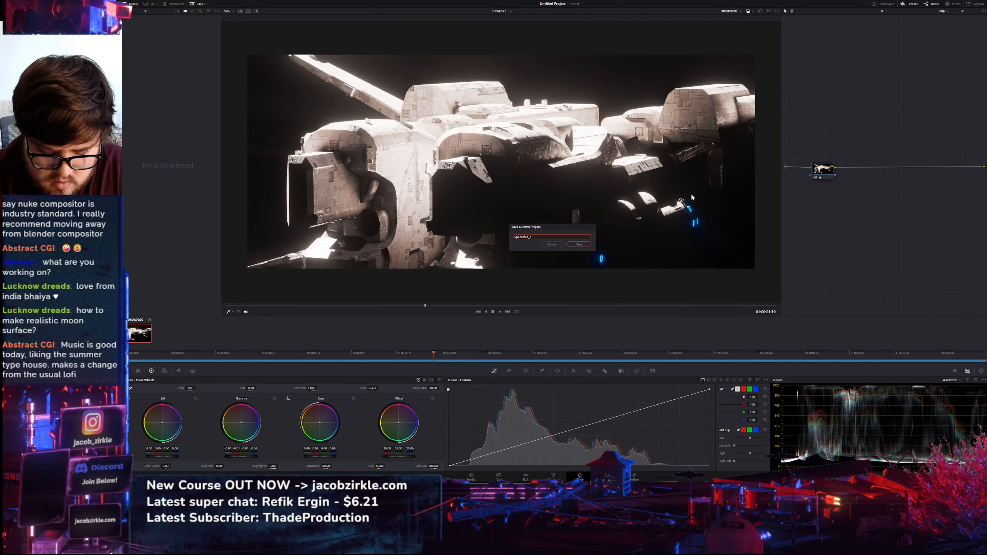
type("olor")
key("Return")
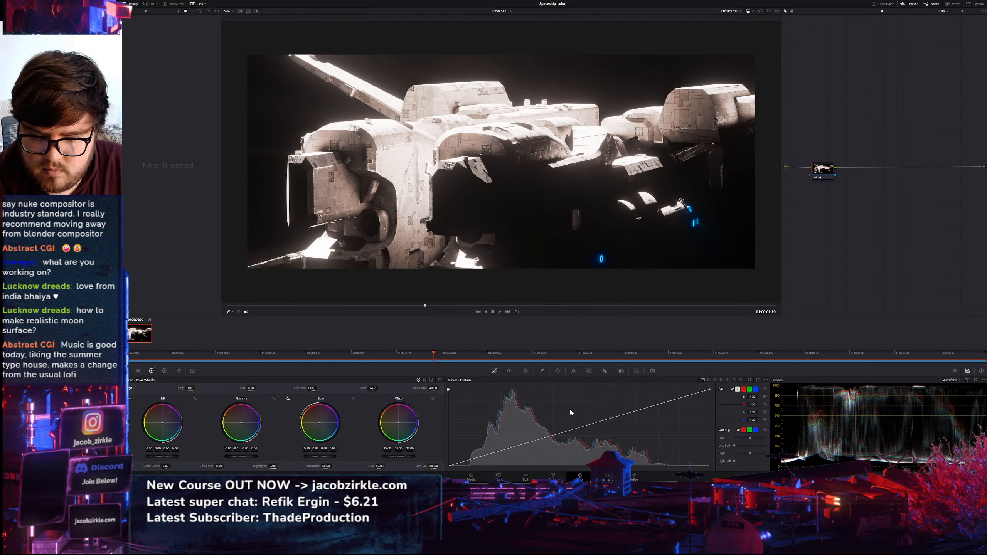
Check the image without the primary grade, add a new serial node after it, and reselect the first node
key("shift+d")
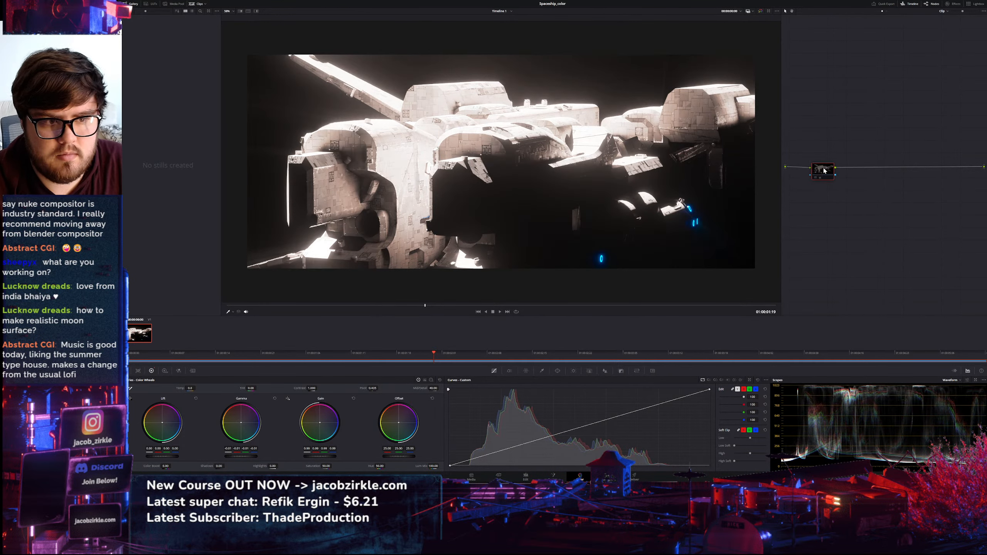
key("shift+d")
key("alt+s")
left_click(823, 173)
Compare the spaceship image with and without the primary grade by repeatedly bypassing and restoring it
key("shift+d")
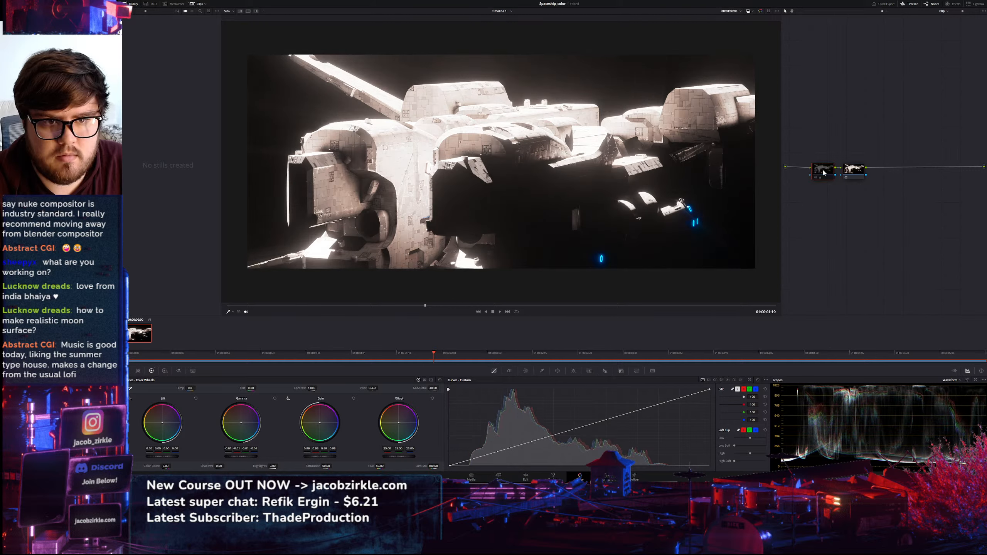
key("shift+d")
key("shift+d")
key("shift+d")
key("shift+d")
key("shift+d")
key("shift+d")
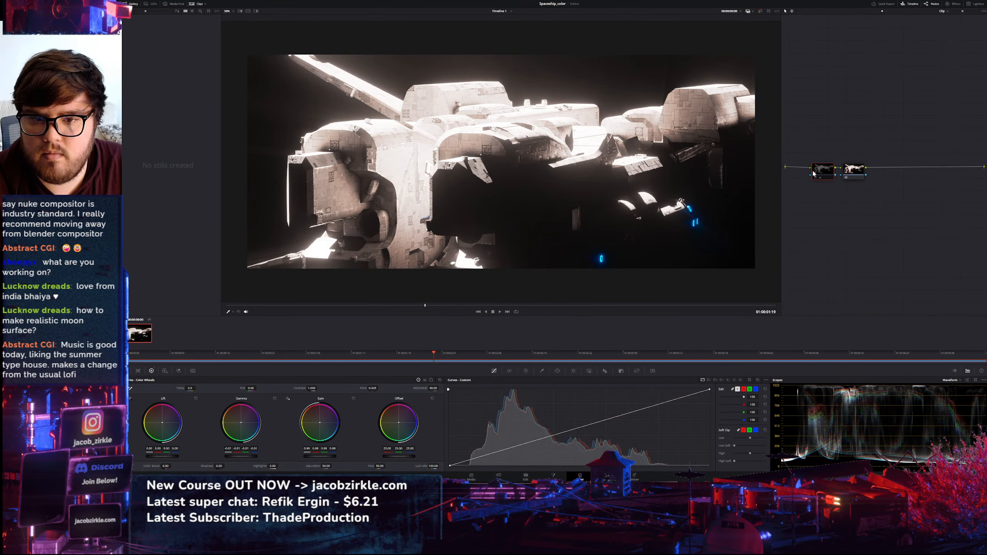
key("shift+d")
key("shift+d")
key("shift+d")
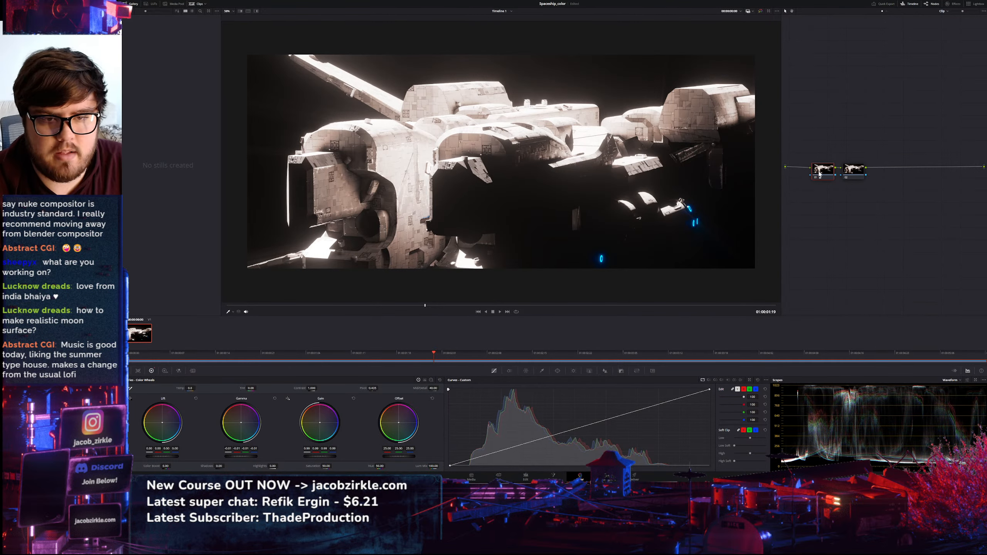
key("shift+d")
key("shift+d")
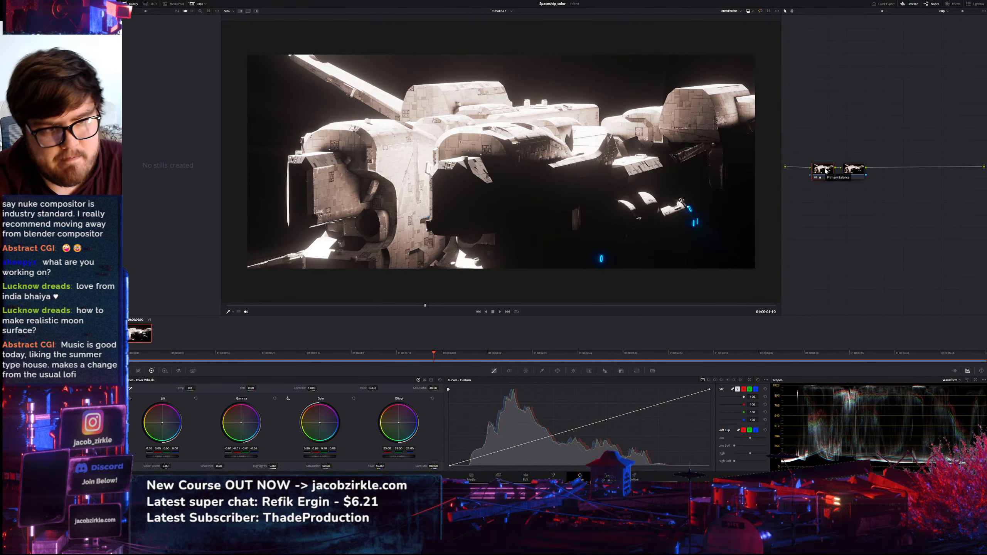
Reset the gain wheel of the first node
left_click(353, 398)
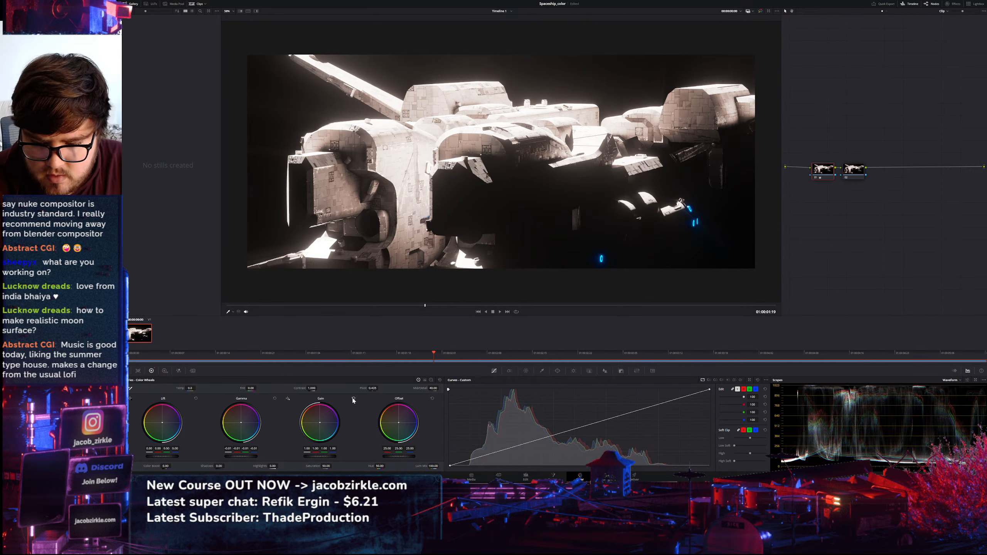
Reset the gamma wheel of the first node
left_click(274, 398)
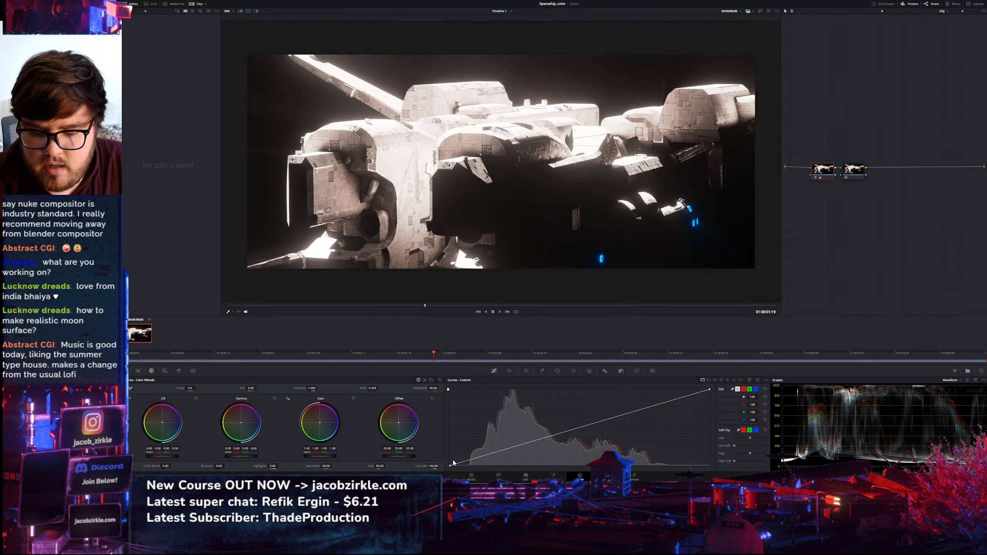
Try a custom curve on the first node with a shifted black point, a midtone point and a lowered white point, and reset it
left_click_drag(450, 466, 458, 466)
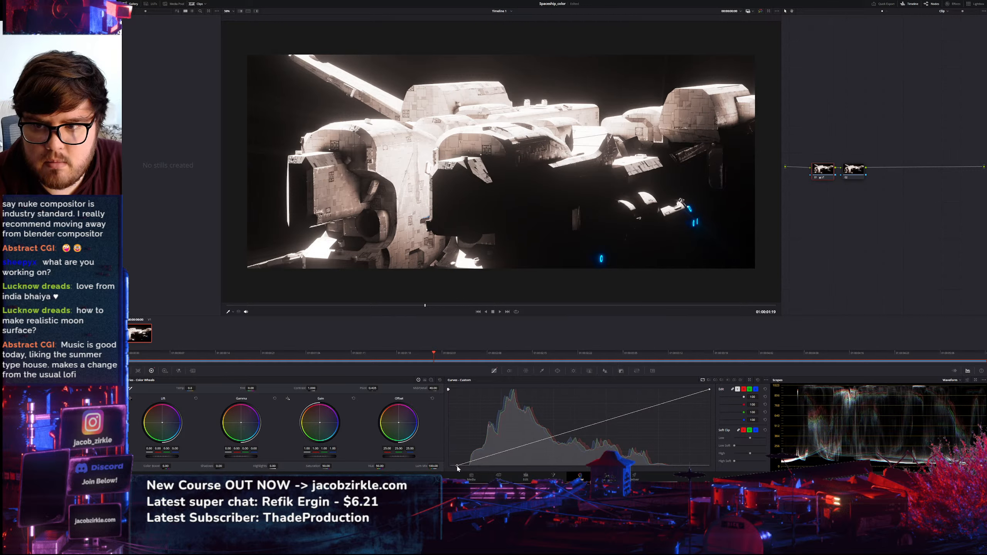
left_click_drag(581, 428, 577, 428)
left_click_drag(709, 389, 713, 396)
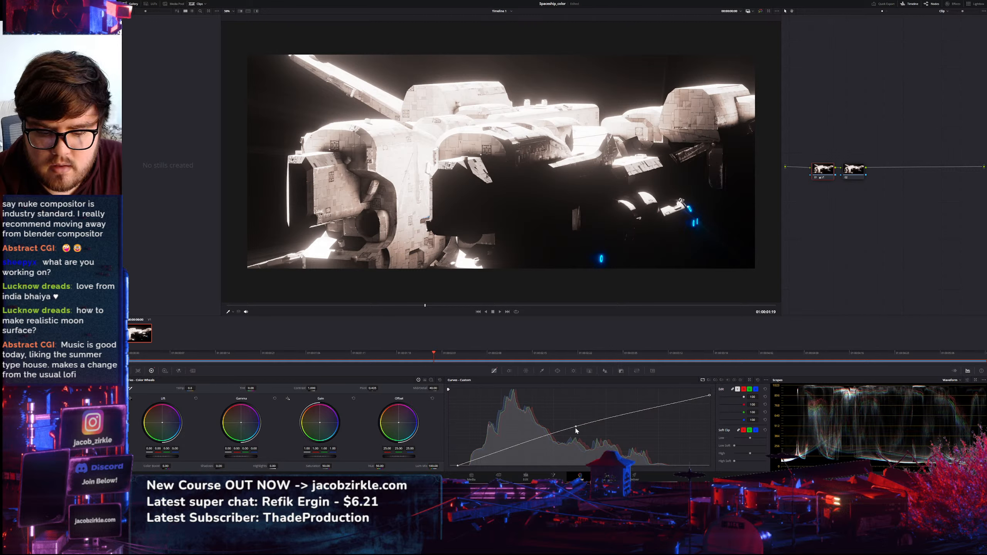
left_click_drag(576, 427, 577, 428)
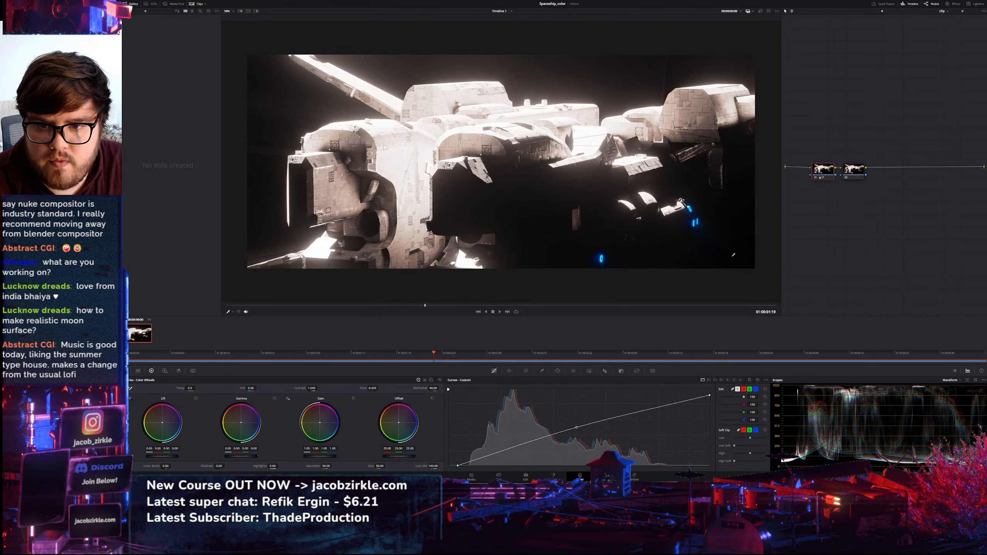
left_click(757, 380)
Shift the black point of the first node's custom curve inward to darken the shadows, and add lower and upper midtone points
left_click_drag(450, 466, 469, 477)
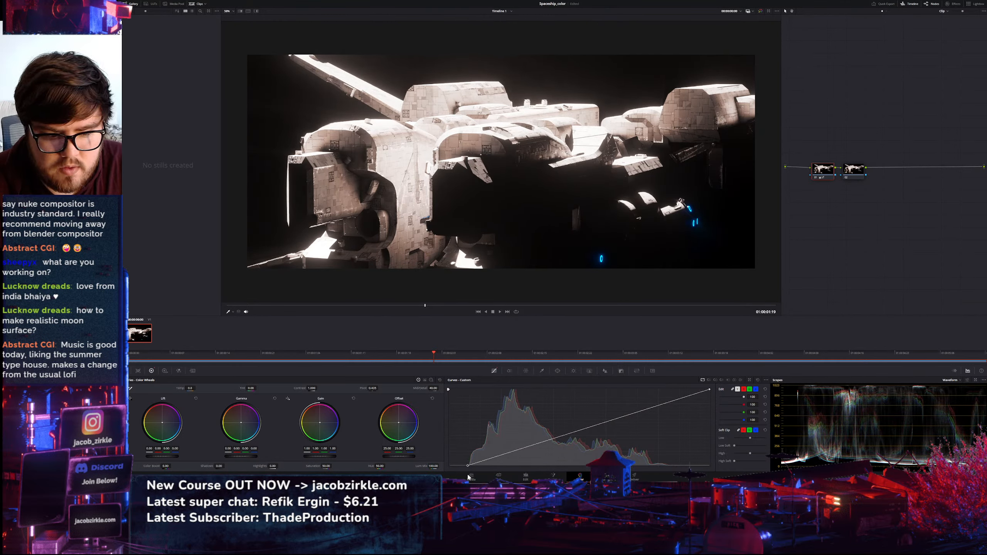
left_click_drag(581, 430, 536, 440)
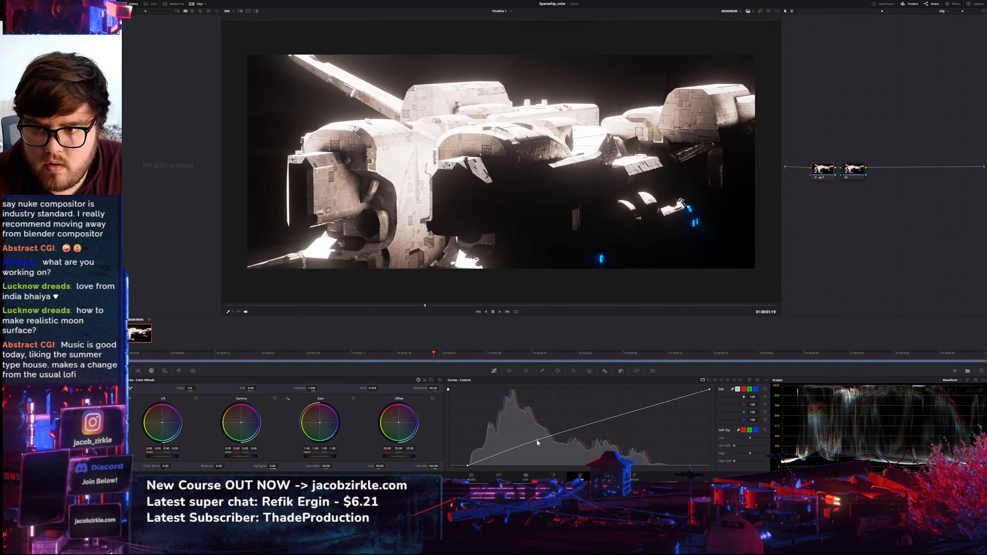
left_click(601, 422)
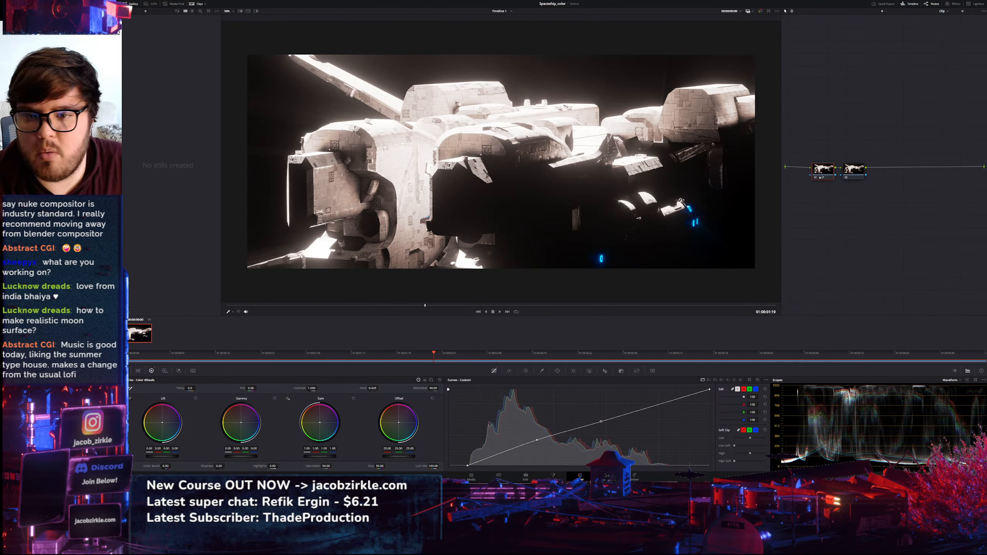
Select the second node and shift the spaceship hull's warm tones to blue with the Hue-Saturation Color Warper
left_click(848, 174)
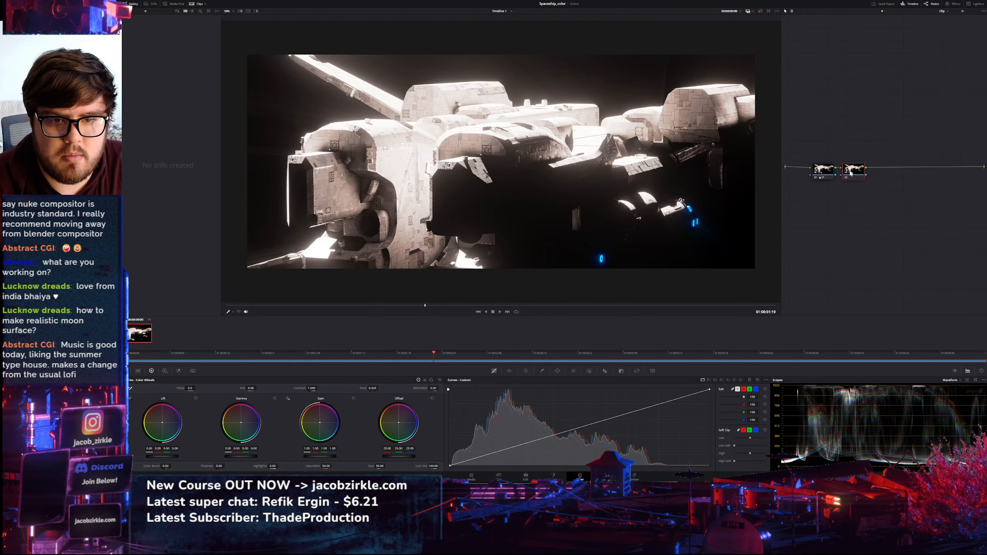
left_click(526, 371)
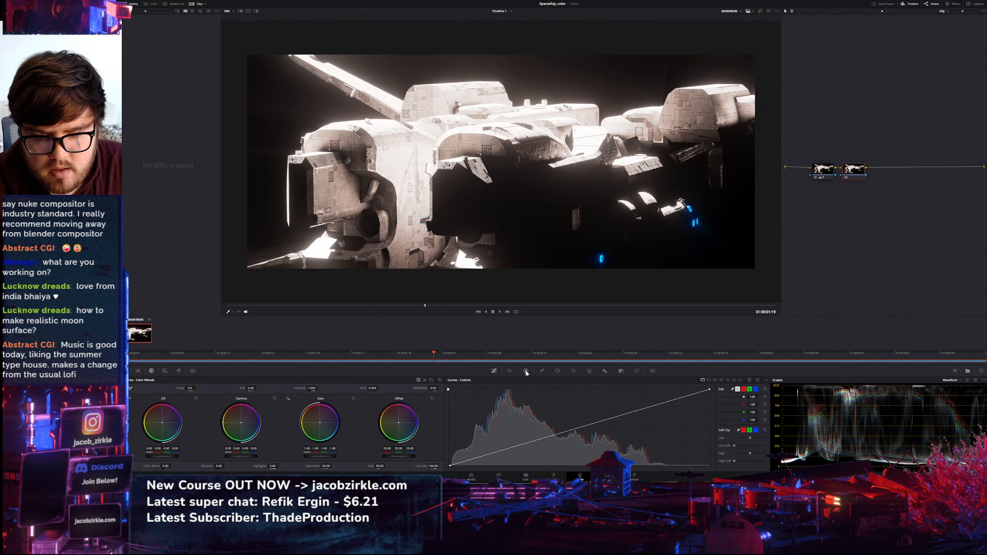
scroll(503, 170, "up", 10)
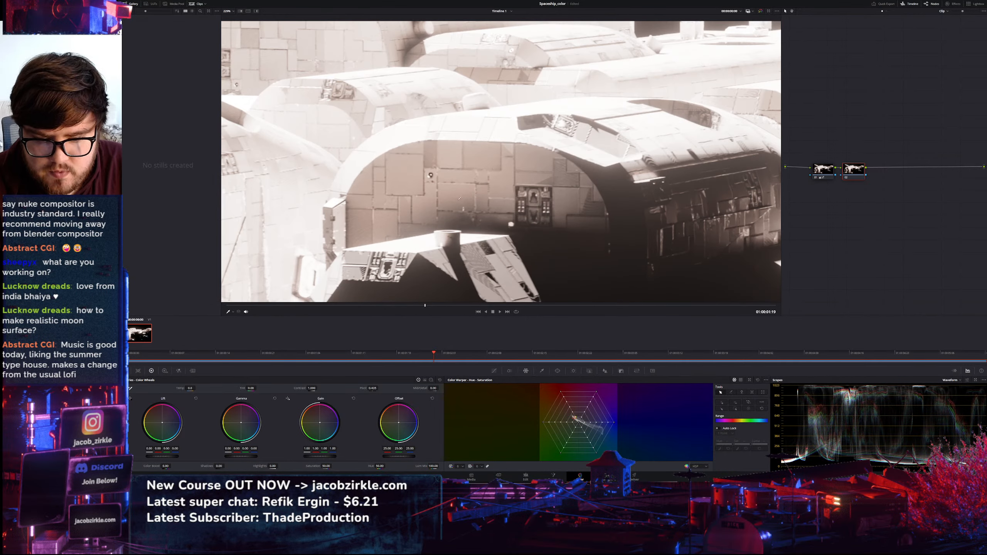
left_click(575, 416)
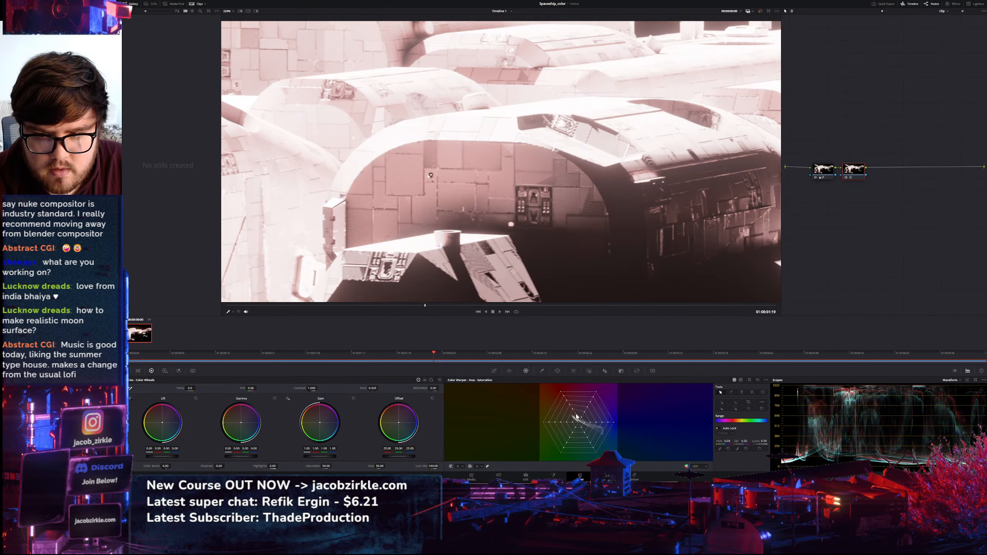
scroll(521, 188, "down", 8)
middle_click_drag(521, 187, 524, 150)
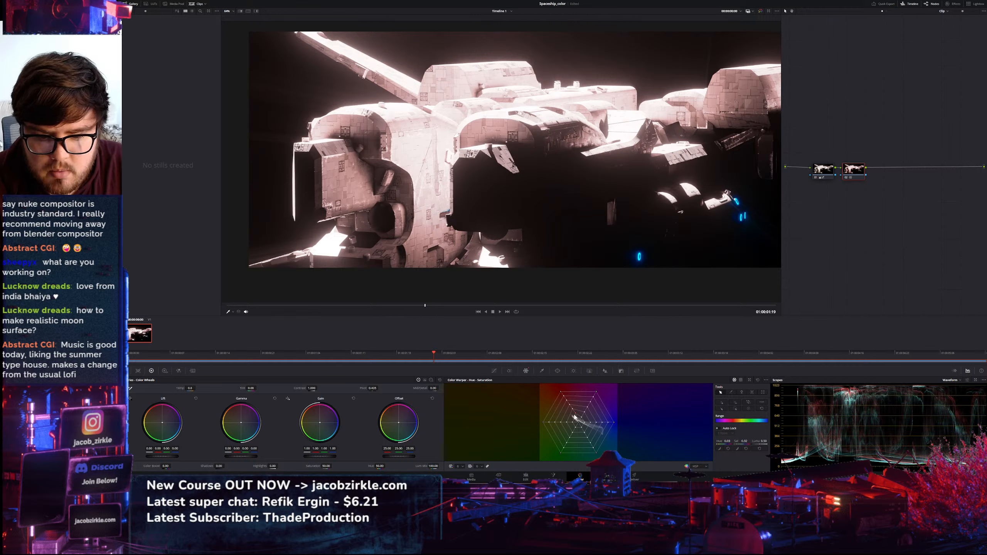
left_click_drag(575, 417, 600, 432)
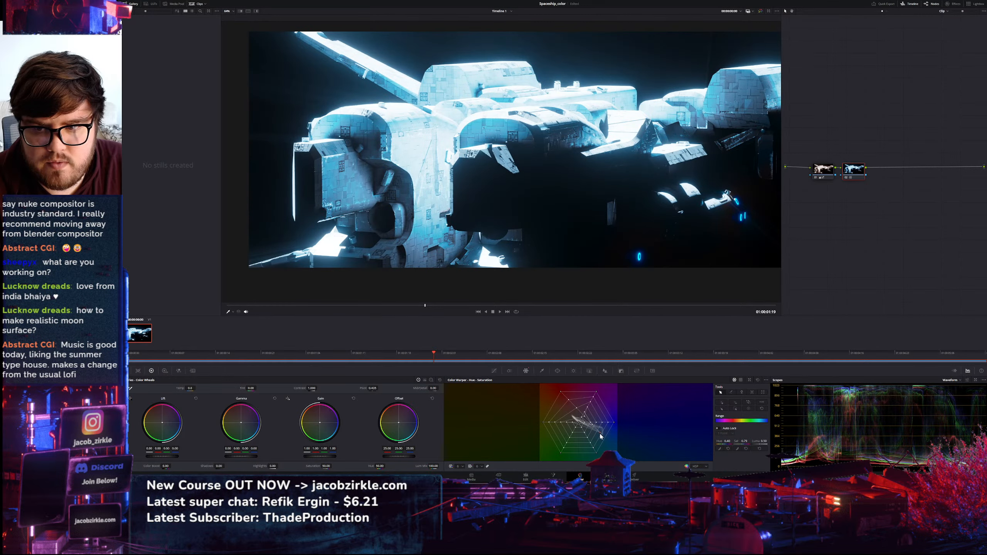
Try a saturation of 100 on the second node and reset it to the default
scroll(576, 158, "down", 2)
scroll(575, 159, "up", 1)
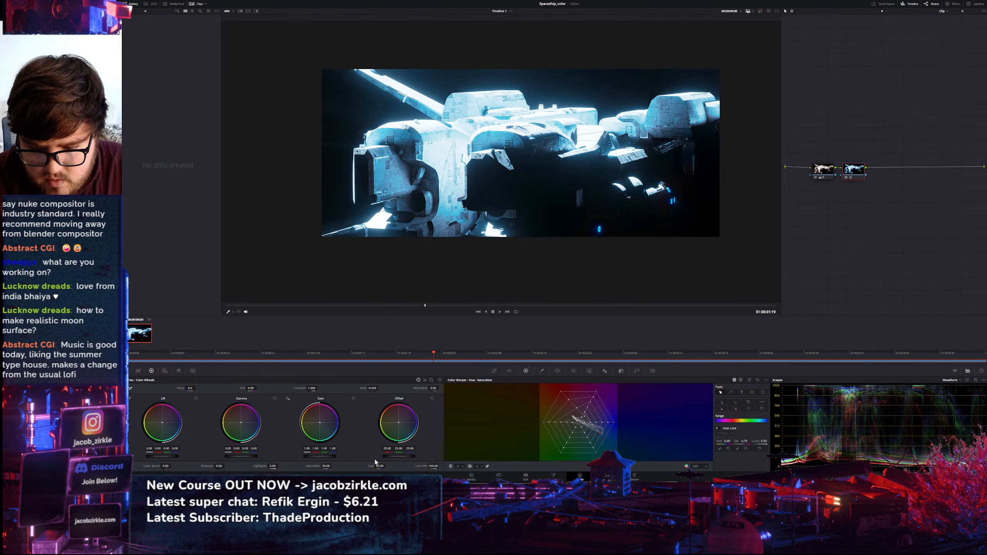
left_click_drag(326, 466, 333, 466)
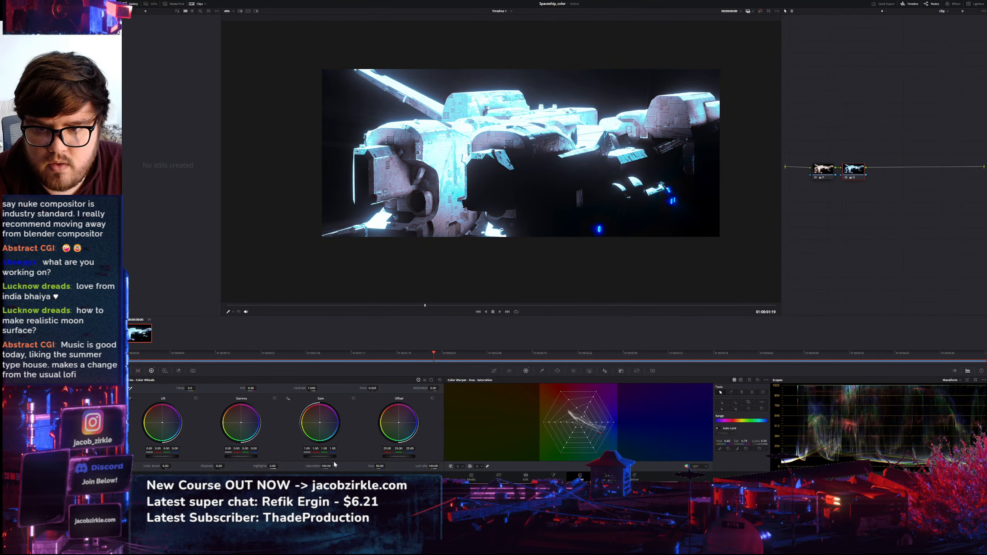
double_click(335, 464)
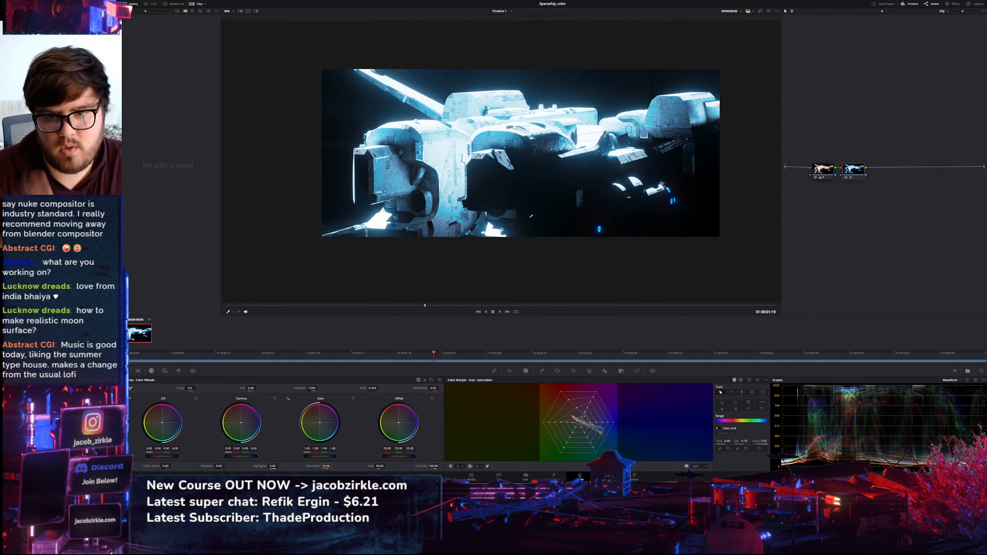
Pull the second node's Color Warper point back toward the center to neutralize the hull color, comparing against the bypassed node
left_click_drag(588, 437, 587, 430)
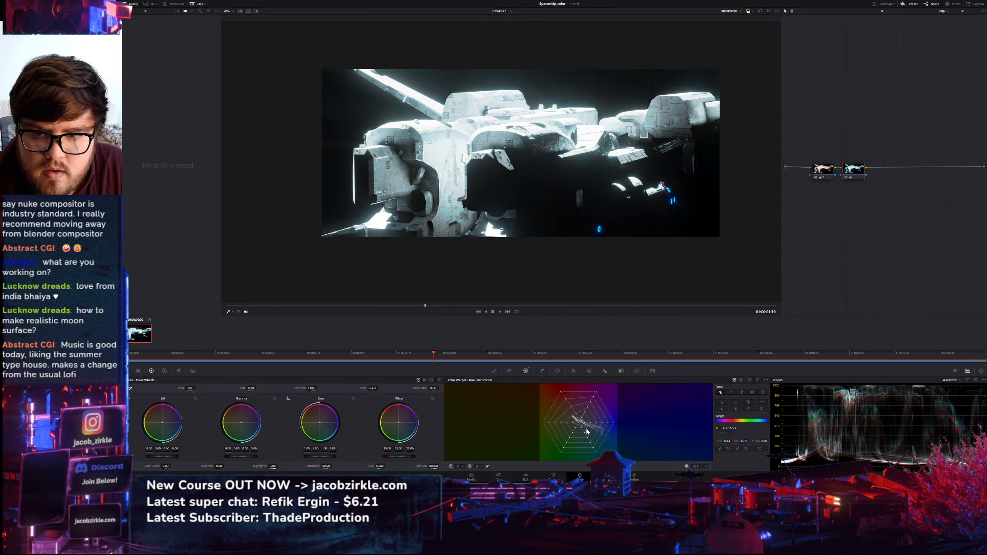
key("ctrl+d")
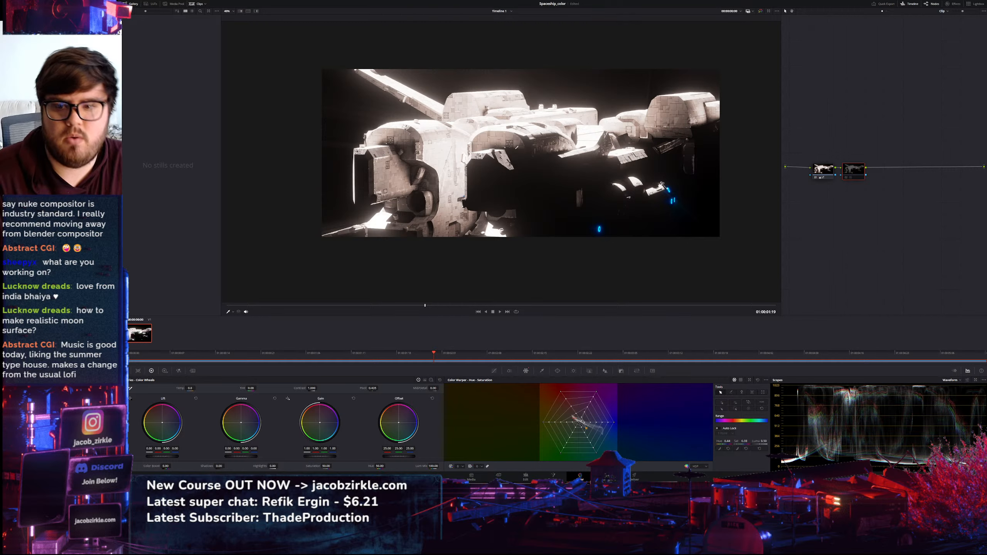
key("ctrl+d")
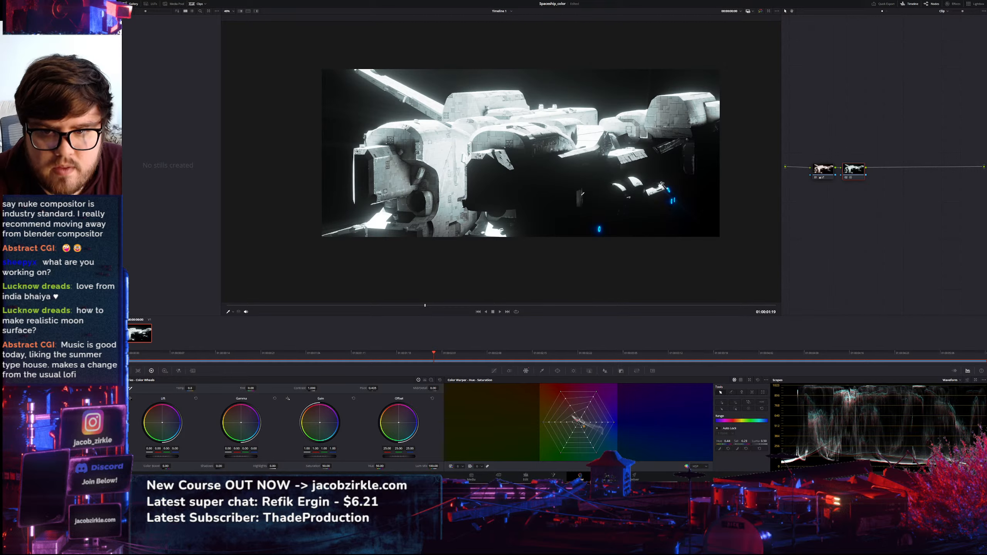
key("ctrl+d")
key("ctrl+d")
scroll(544, 118, "up", 2)
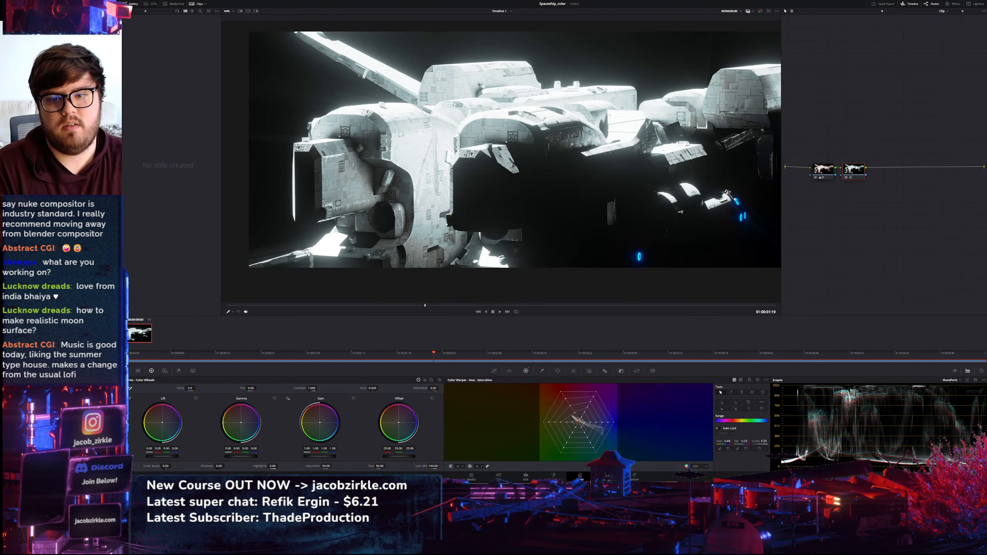
scroll(576, 140, "down", 2)
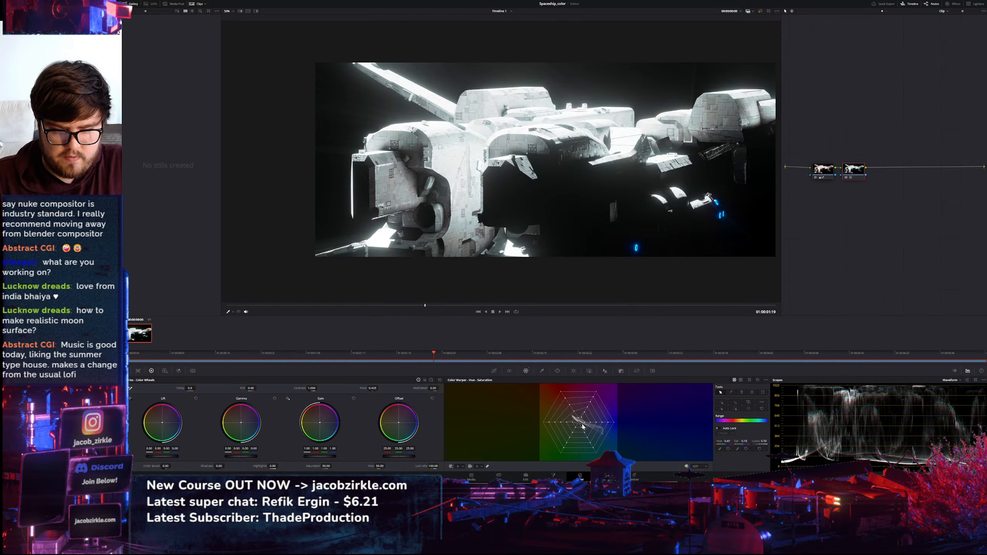
key("ctrl+d")
key("ctrl+d")
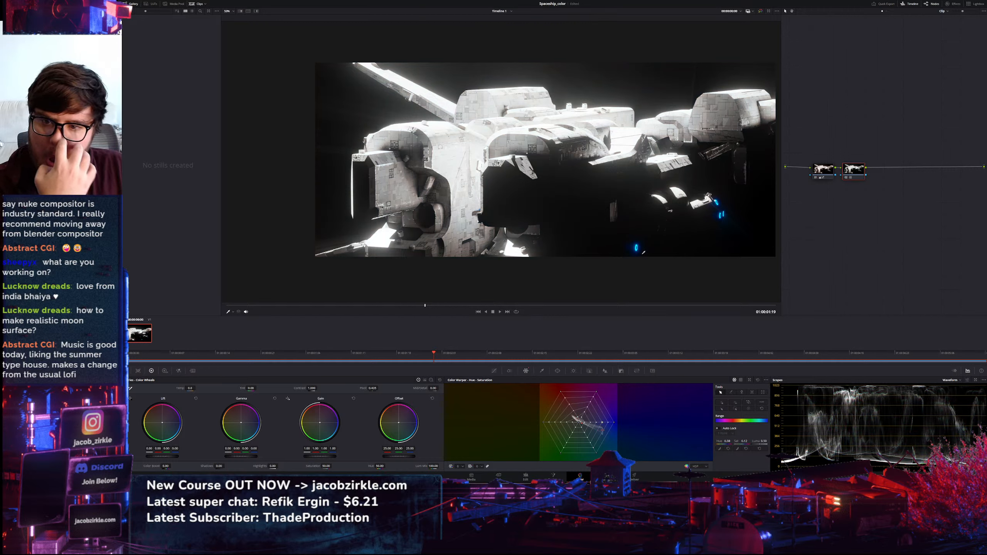
Compare the spaceship image with the second node bypassed and restored, and with both nodes bypassed and restored together
key("ctrl+d")
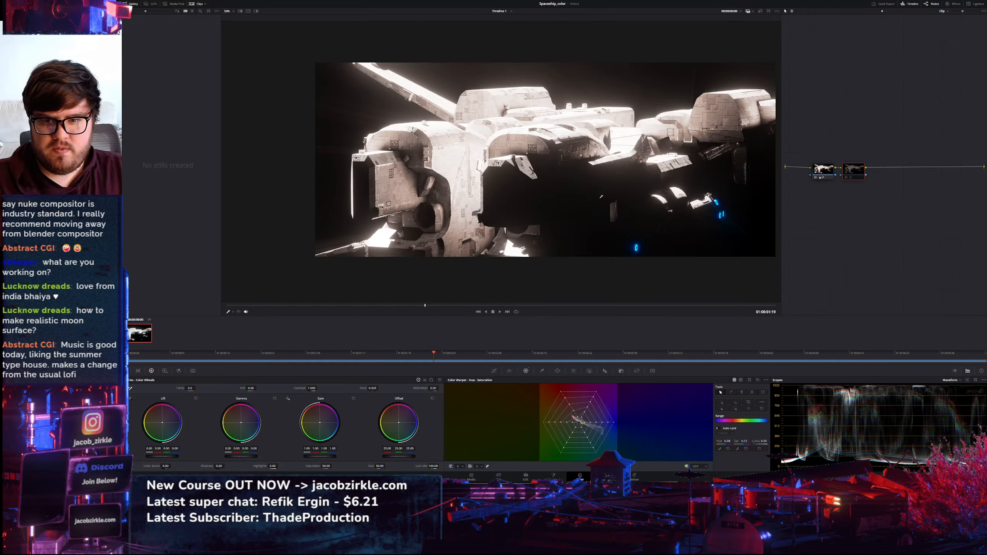
middle_click_drag(571, 177, 544, 180)
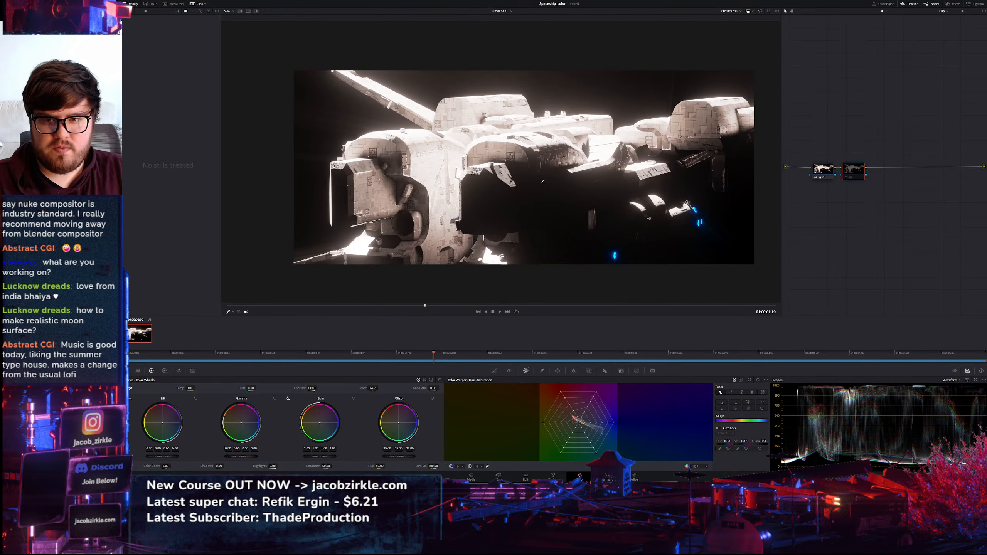
scroll(543, 181, "down", 5)
scroll(542, 181, "up", 4)
key("ctrl+d")
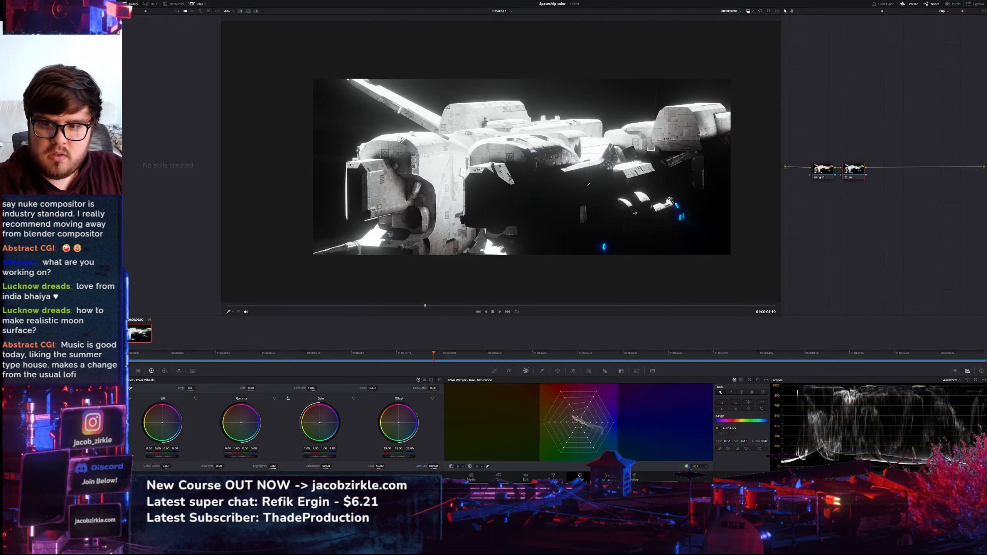
left_click_drag(817, 126, 881, 205)
key("ctrl+d")
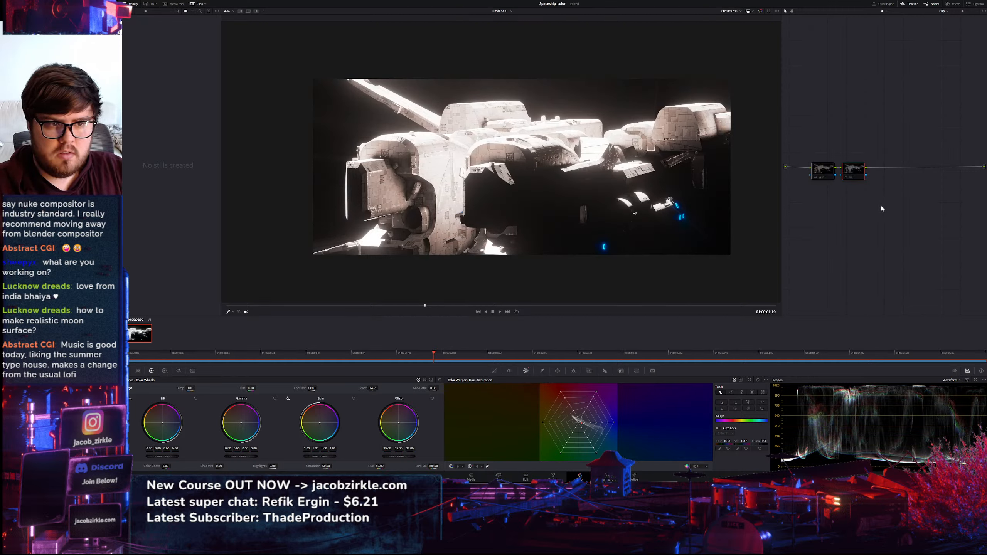
key("ctrl+d")
key("ctrl+d")
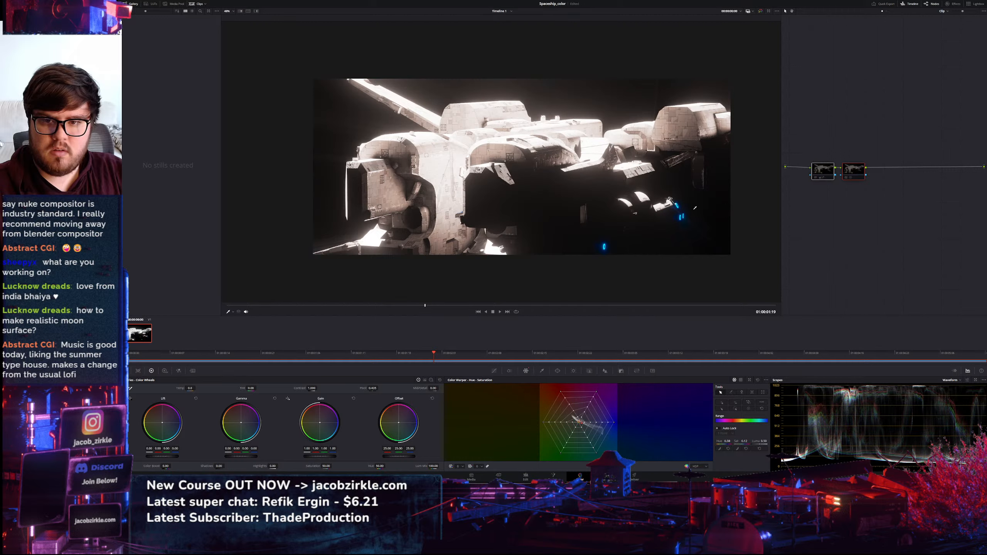
key("ctrl+d")
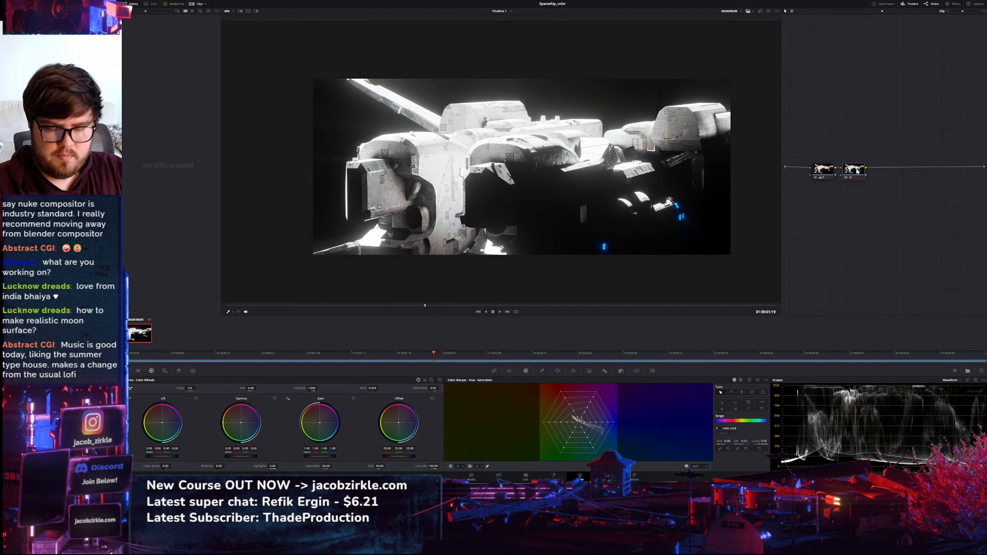
Add a third serial node with a slight hue adjustment and increased saturation, and reselect the second node
key("alt+s")
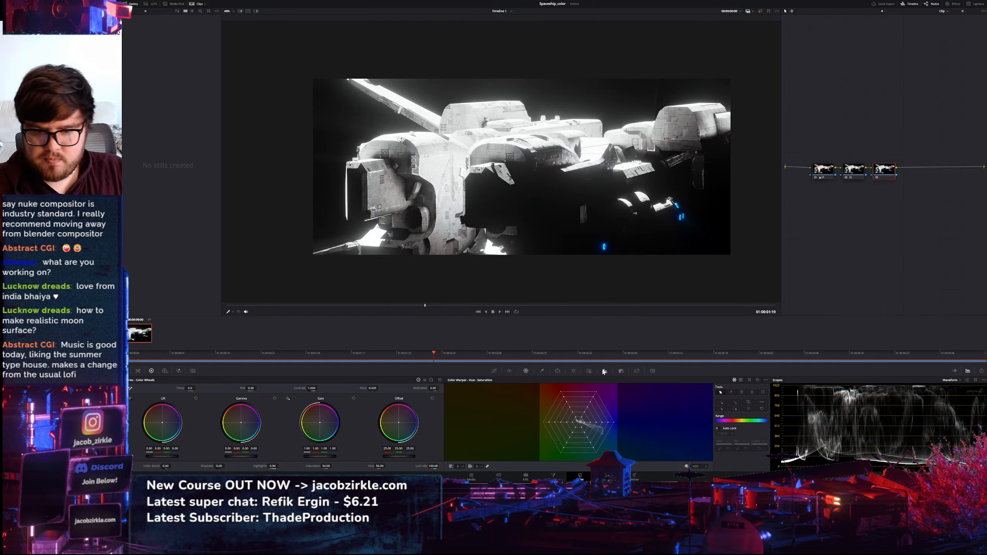
mouse_move(380, 465)
left_mouse_down()
mouse_move(477, 466)
mouse_move(383, 466)
left_mouse_up()
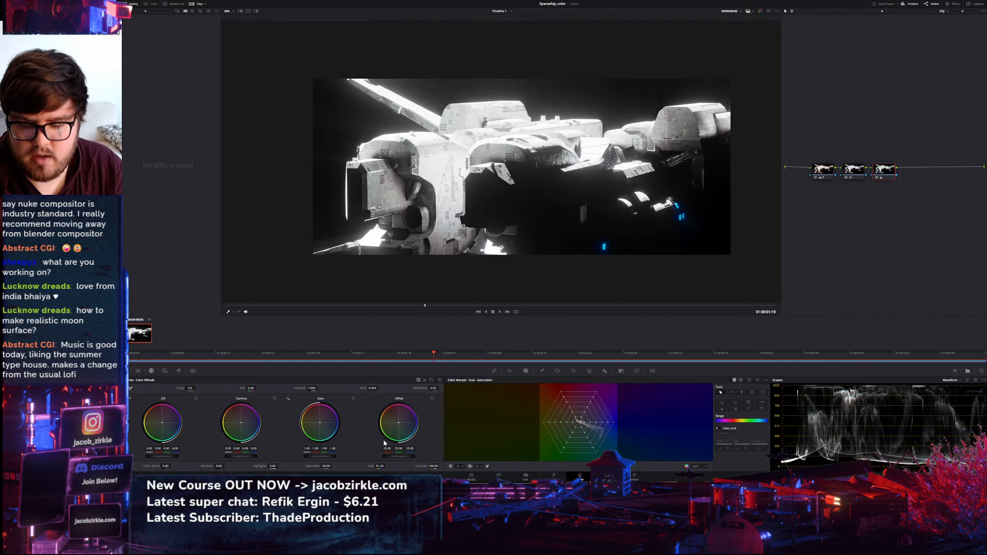
mouse_move(326, 466)
left_mouse_down()
mouse_move(312, 466)
mouse_move(333, 465)
left_mouse_up()
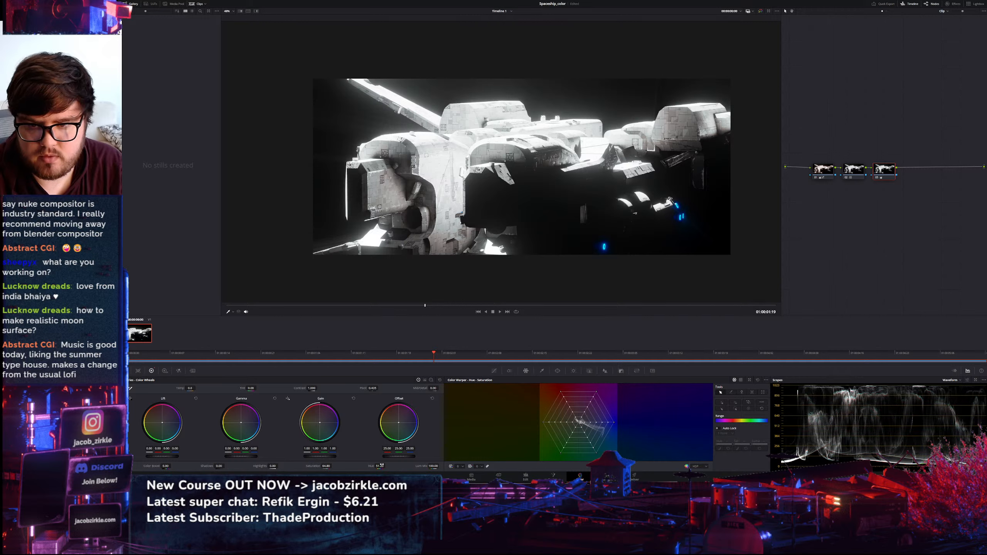
mouse_move(427, 474)
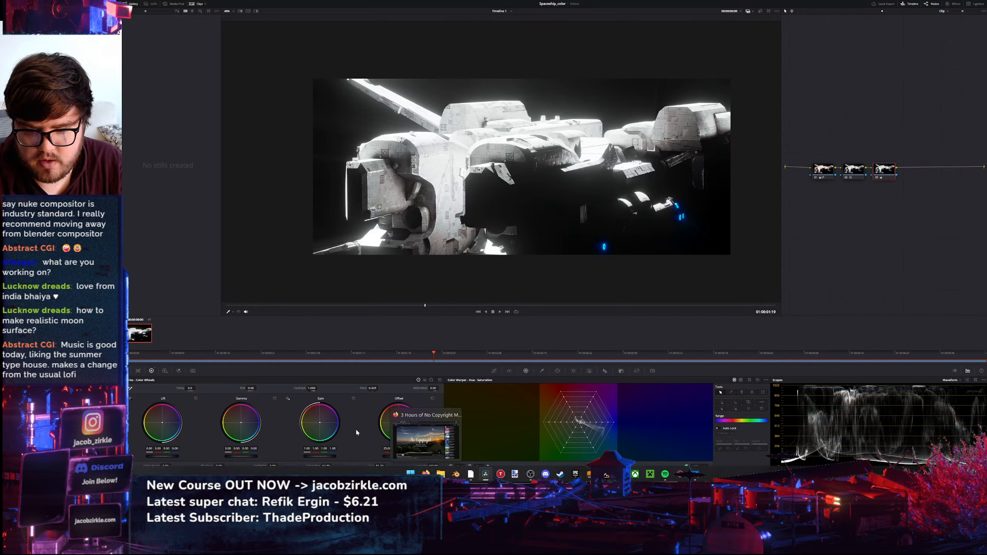
left_click_drag(379, 465, 386, 465)
left_click_drag(580, 420, 579, 420)
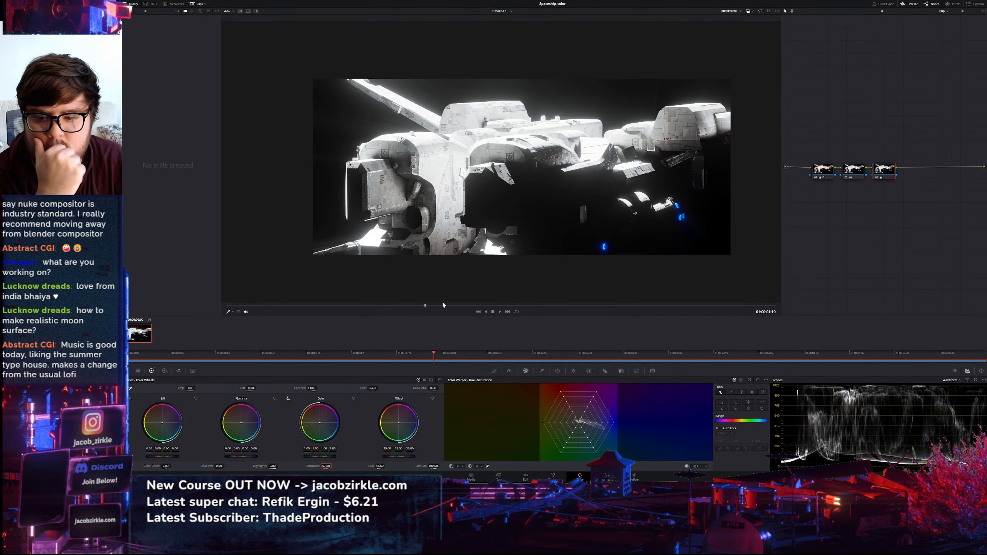
scroll(507, 164, "up", 2)
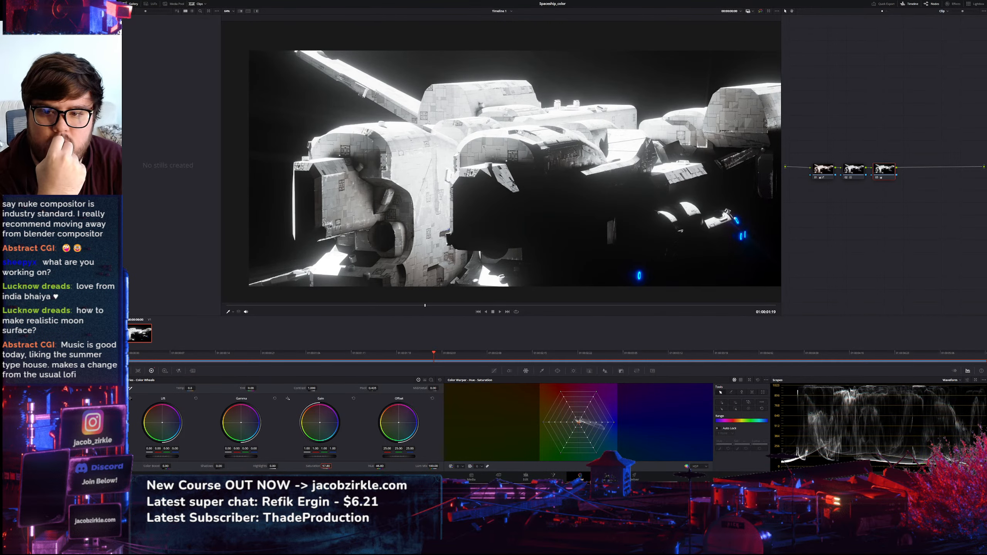
left_click(863, 173)
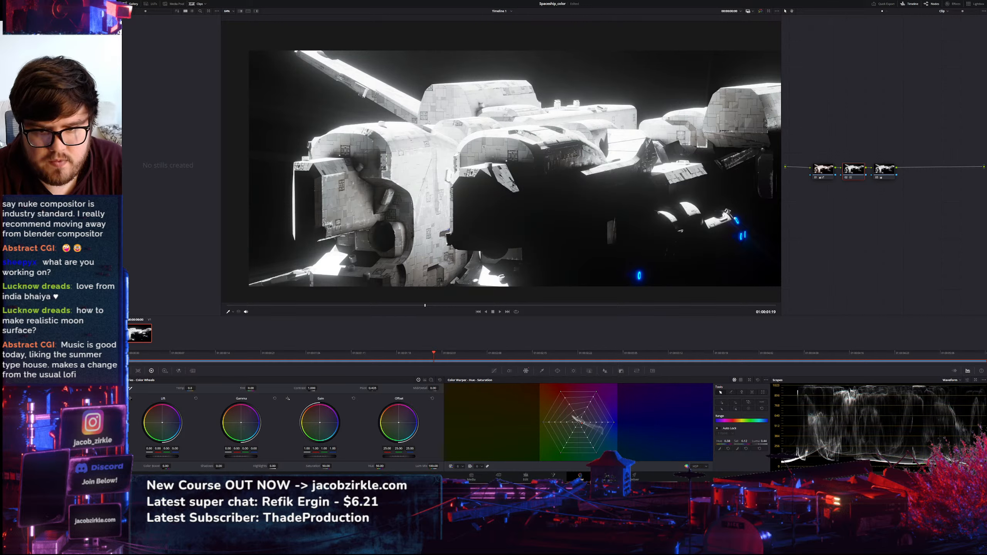
Lower the luma of the second node's Color Warper point slightly
left_click_drag(763, 442, 760, 442)
scroll(593, 178, "down", 2)
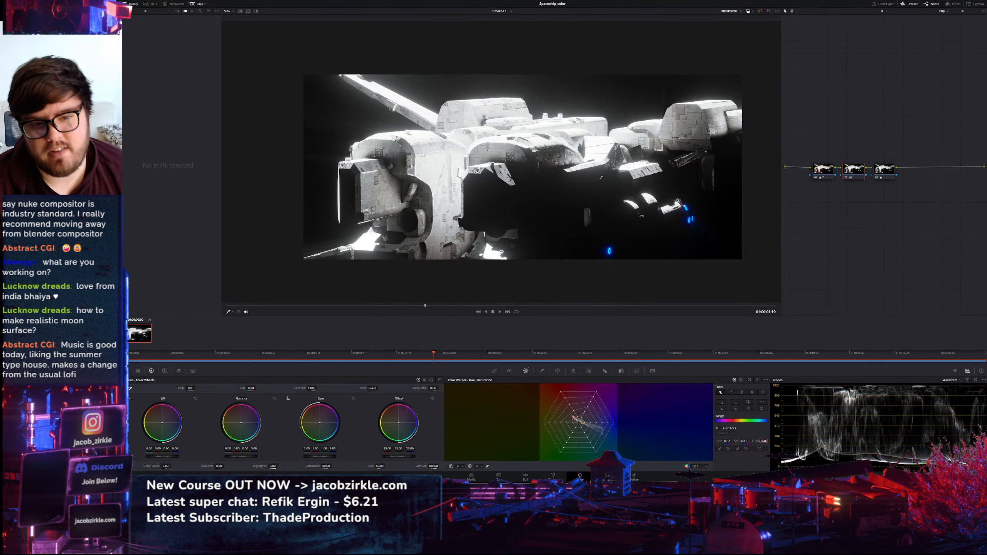
Switch to the web browser and search Google Images for "dune 2 black and white scene"
left_click(426, 472)
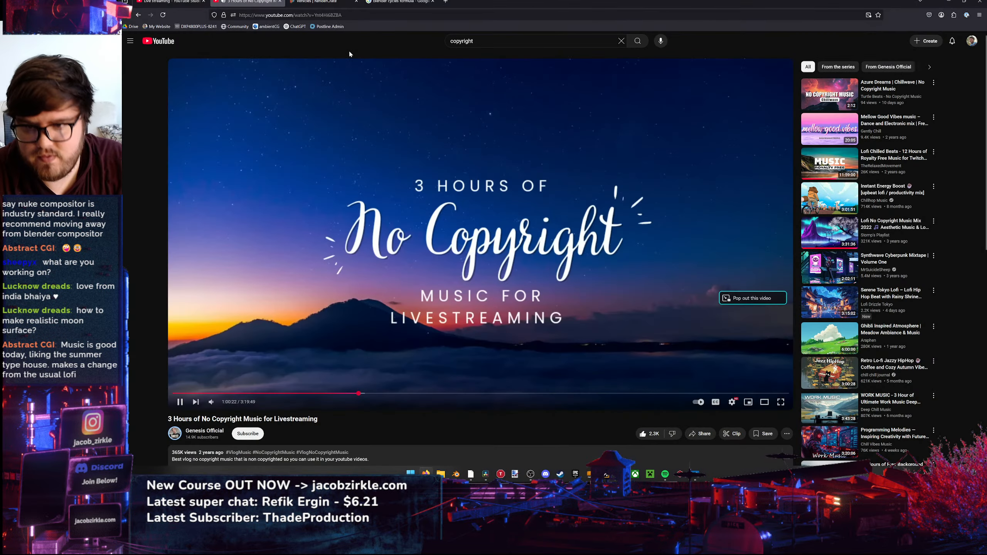
left_click(418, 4)
left_click(295, 48)
key("ctrl+a")
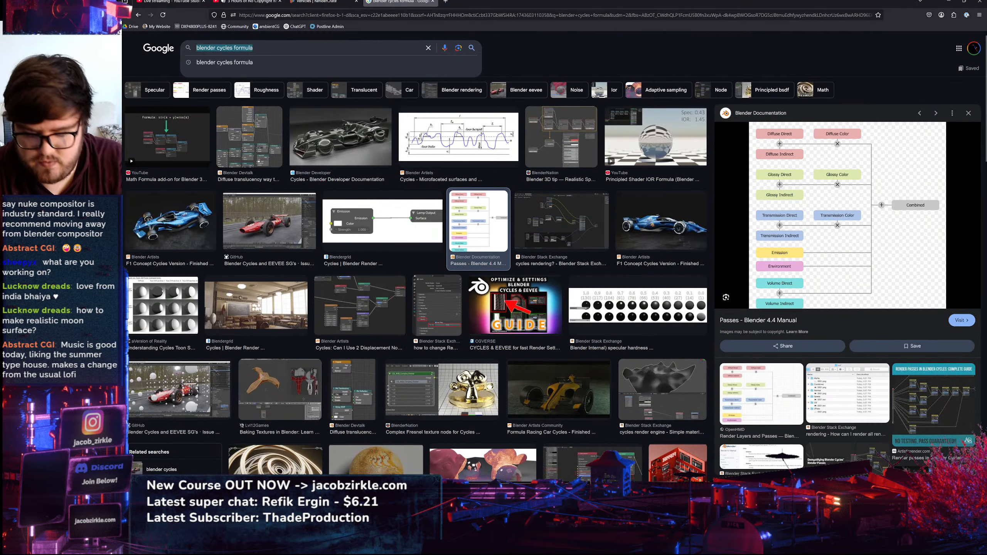
type("dune 2")
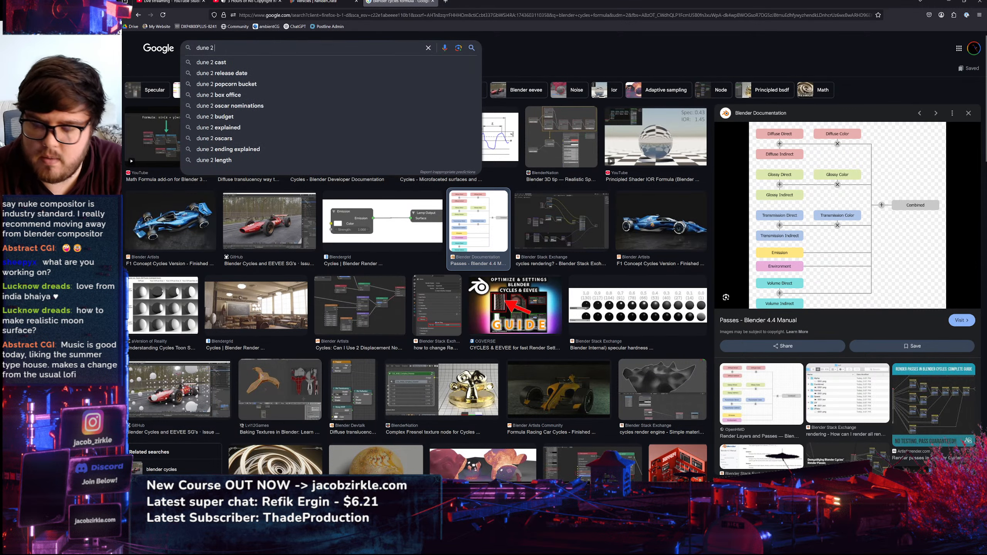
type(" black")
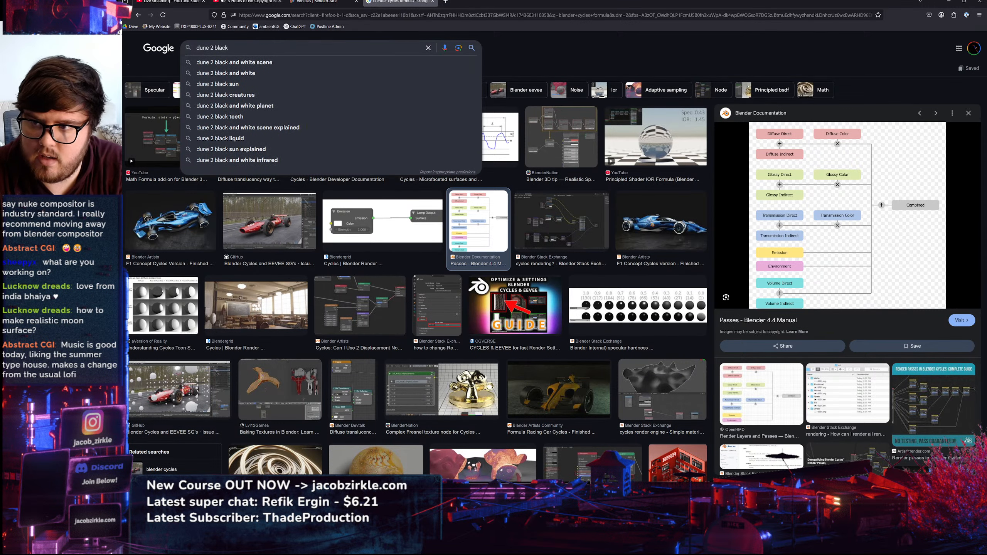
left_click(287, 63)
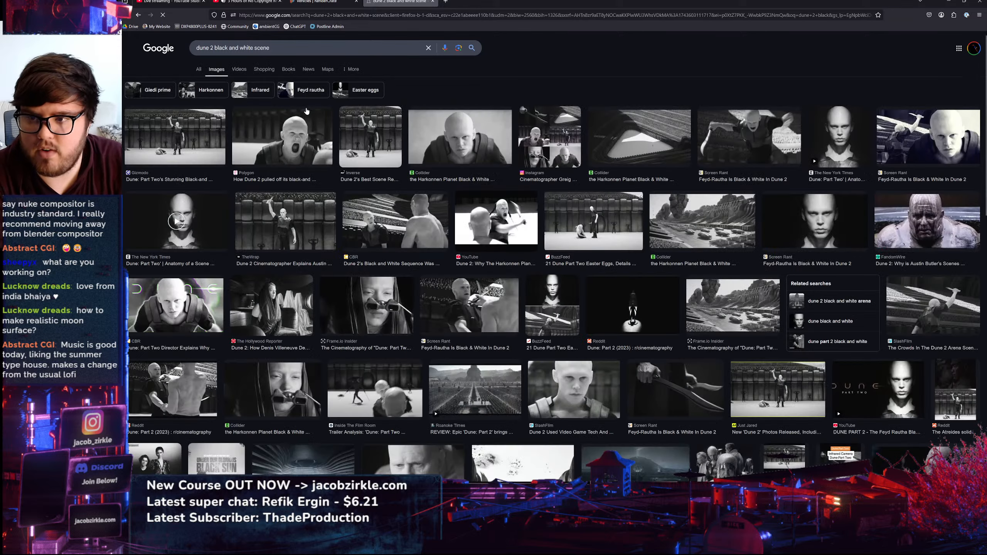
Preview the black-and-white Dune arena and Harkonnen planet stills as references, and return to DaVinci Resolve
left_click(194, 133)
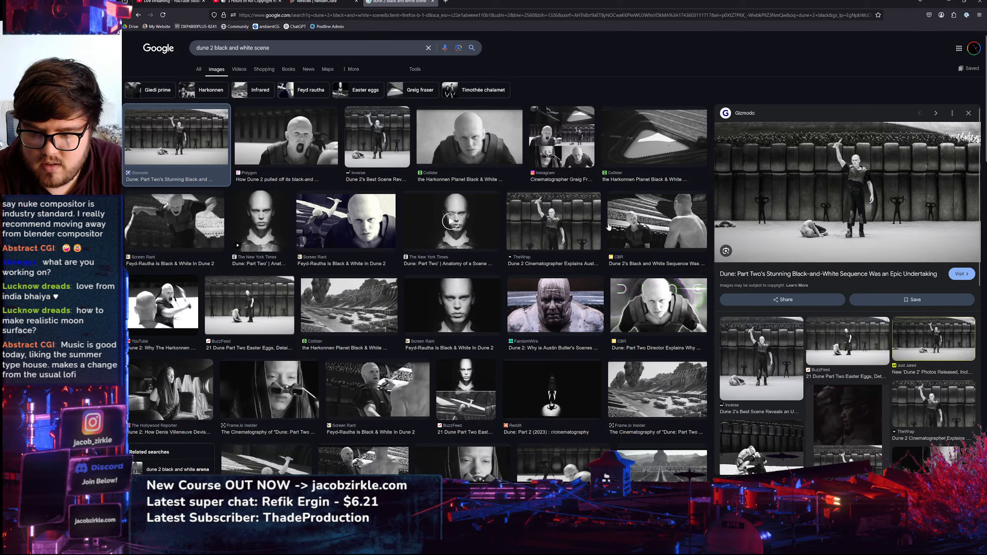
left_click(349, 305)
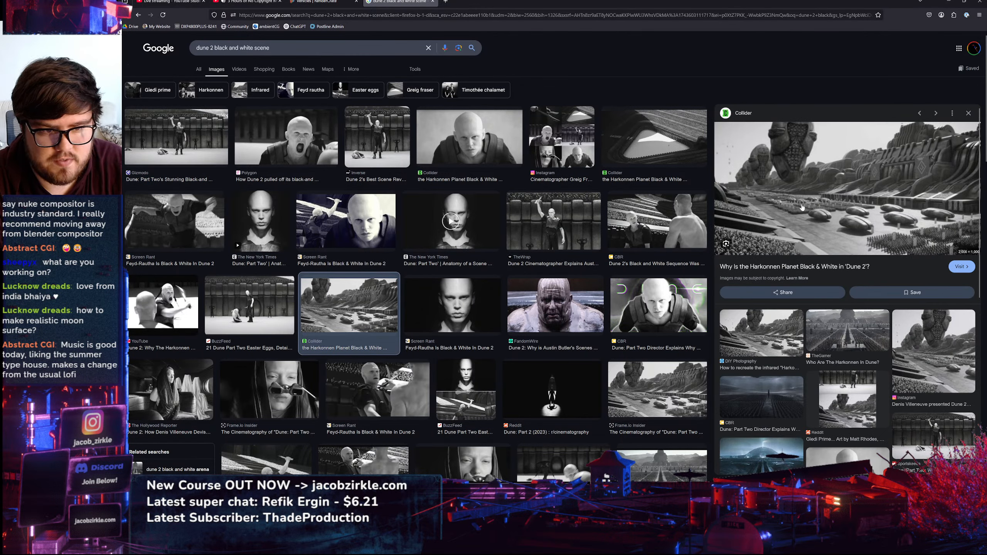
left_click(950, 1)
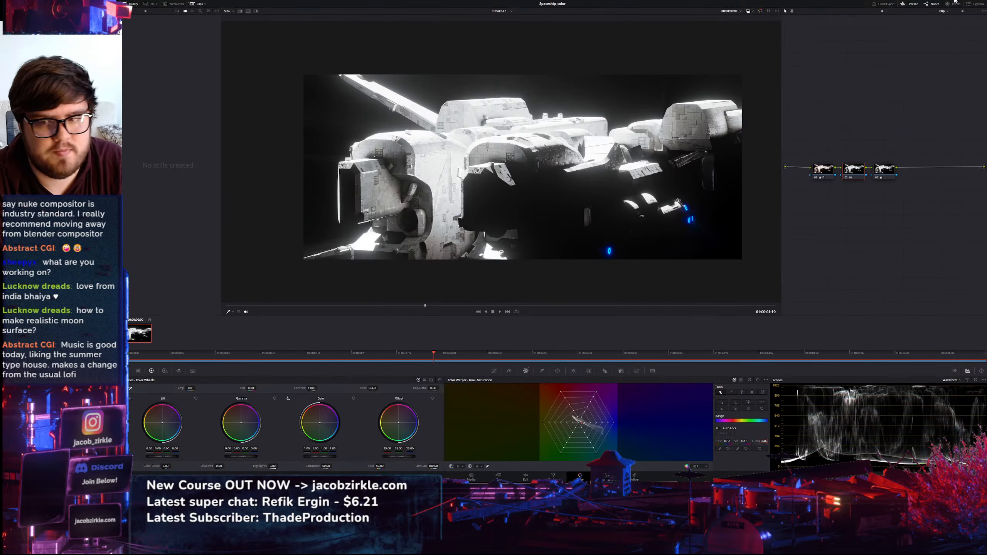
Try warming the hull by moving the second node's Color Warper point toward orange, and undo the change
scroll(457, 155, "up", 5)
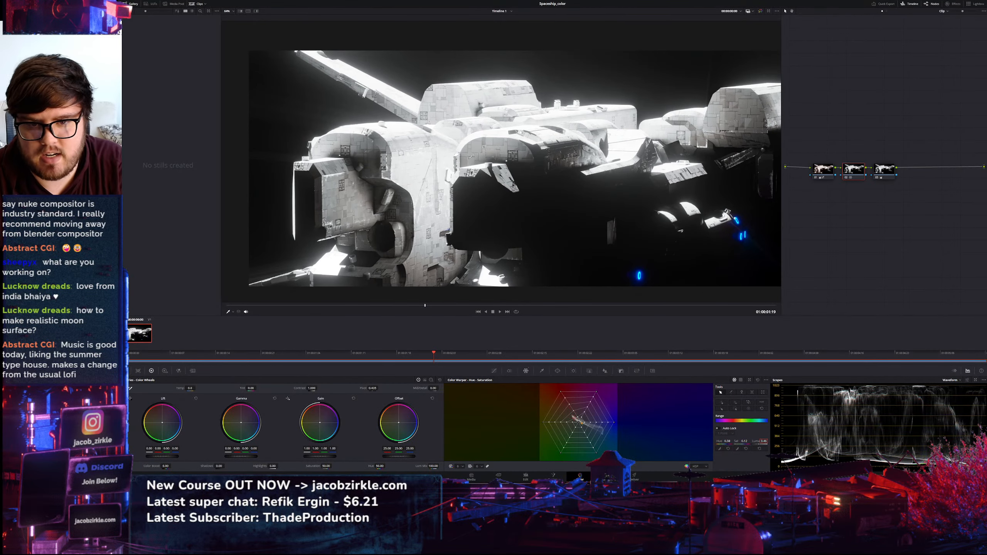
scroll(471, 157, "down", 3)
left_click(884, 170)
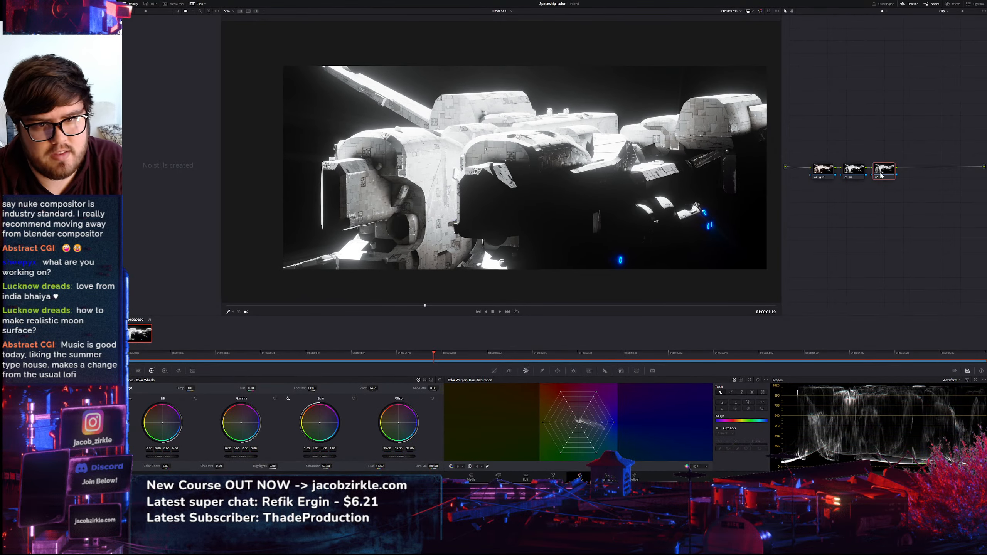
left_click(853, 170)
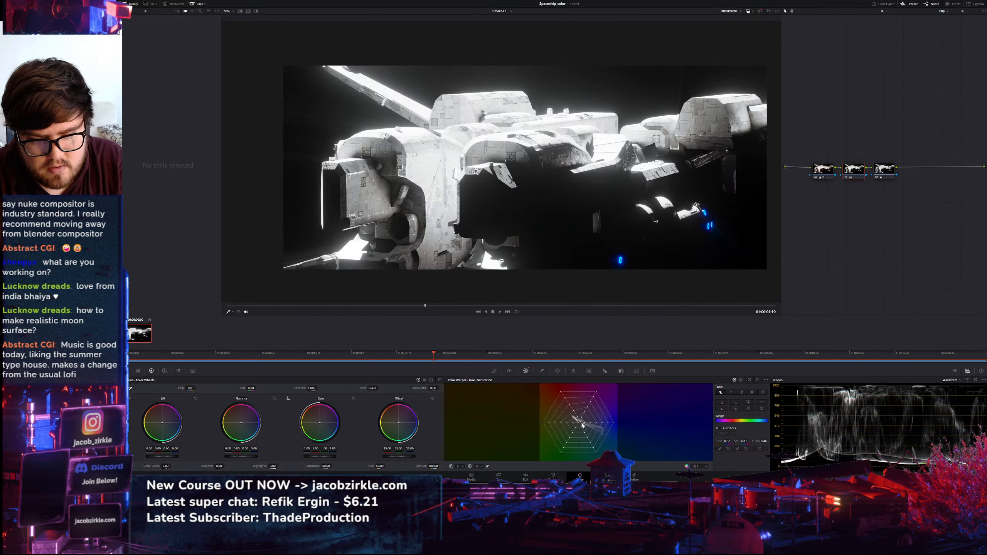
mouse_move(580, 422)
left_mouse_down()
mouse_move(586, 427)
mouse_move(576, 417)
left_mouse_up()
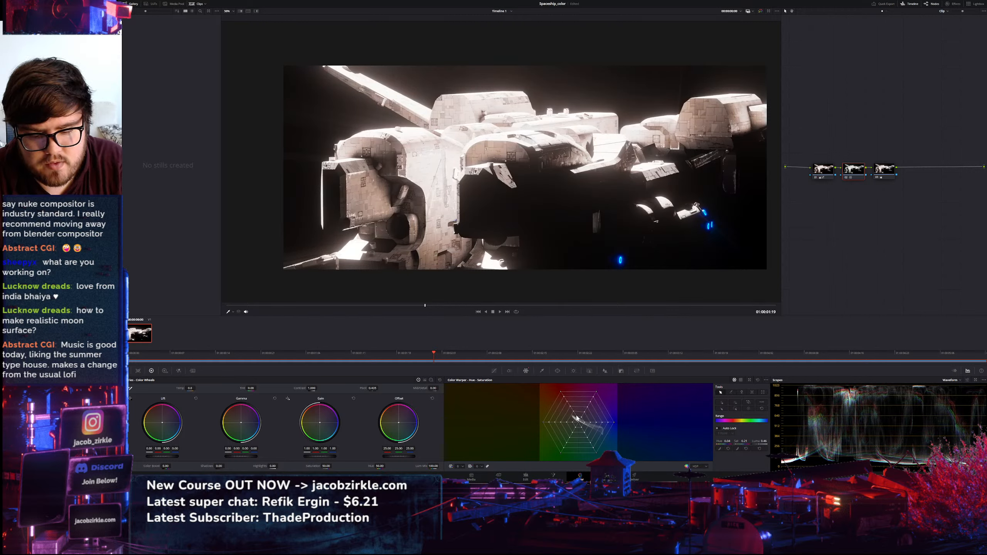
key("ctrl+z")
Move the last node aside and insert a new serial node between it and the second node
left_click(885, 171)
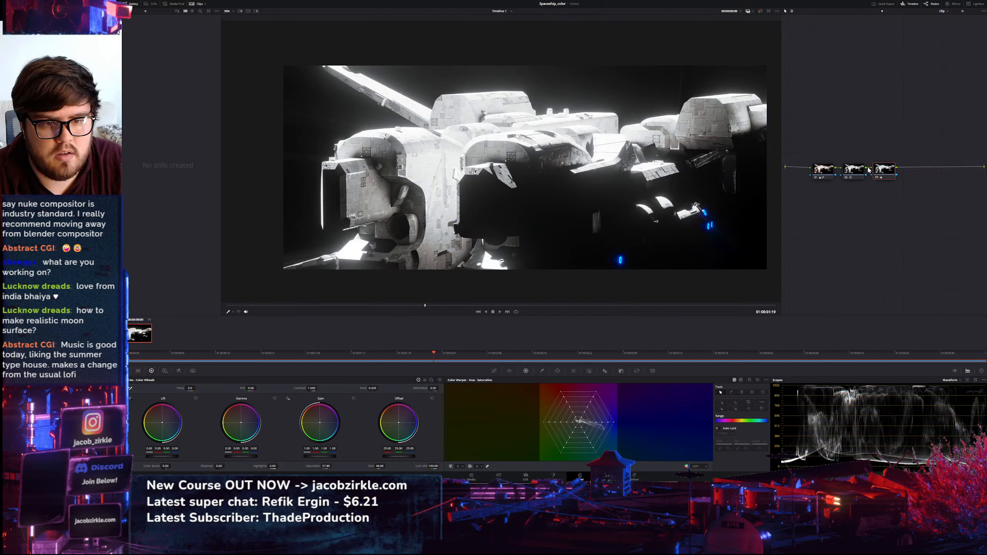
left_click_drag(882, 170, 893, 170)
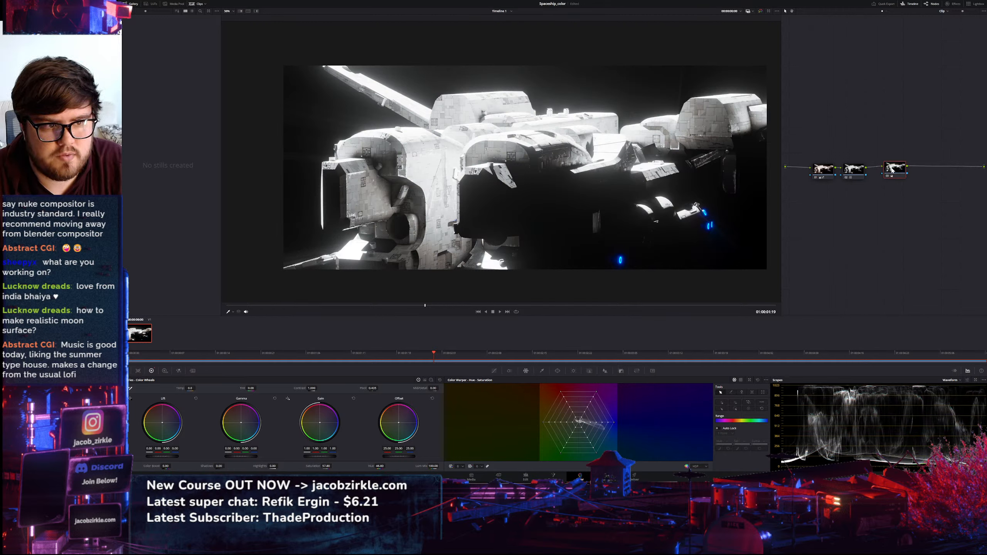
key("shift+s")
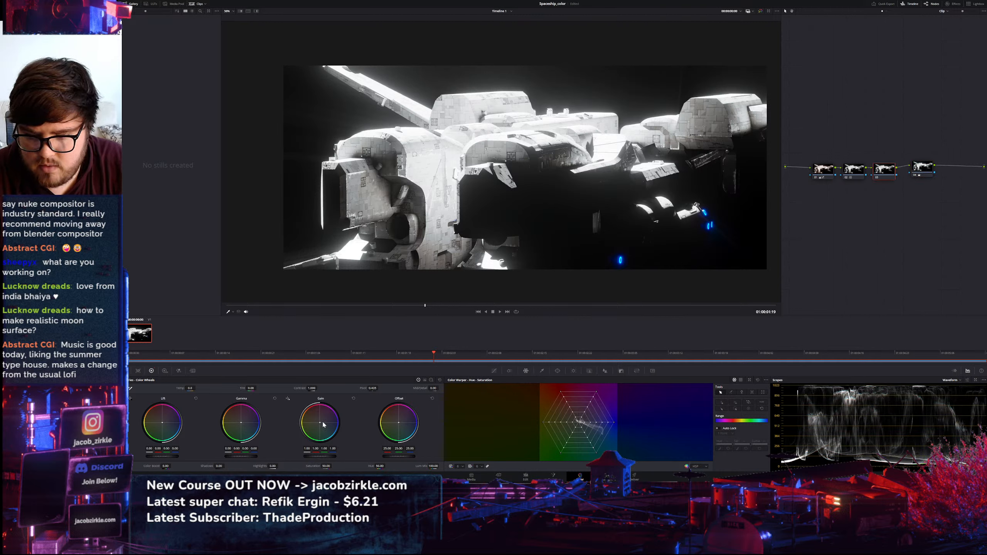
Try a Gain wheel shift on the new third node, reset it, and nudge only its blue gain slightly
left_click_drag(320, 422, 320, 422)
left_click(354, 398)
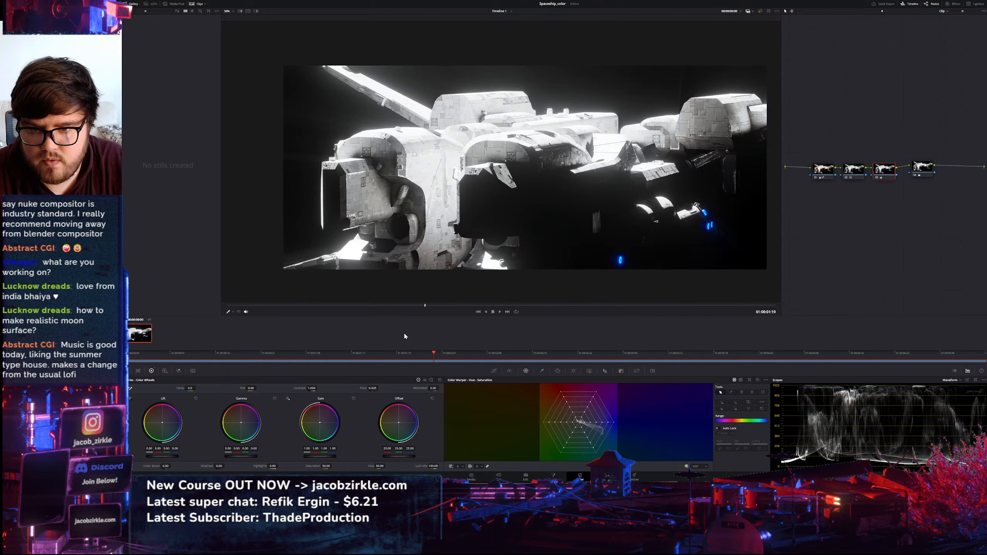
scroll(479, 164, "up", 4)
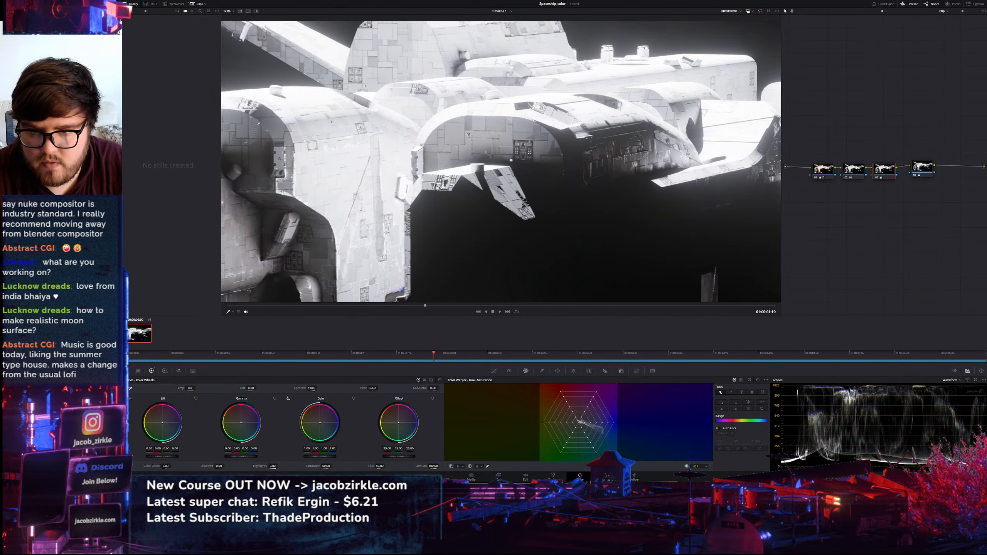
left_click_drag(333, 448, 330, 448)
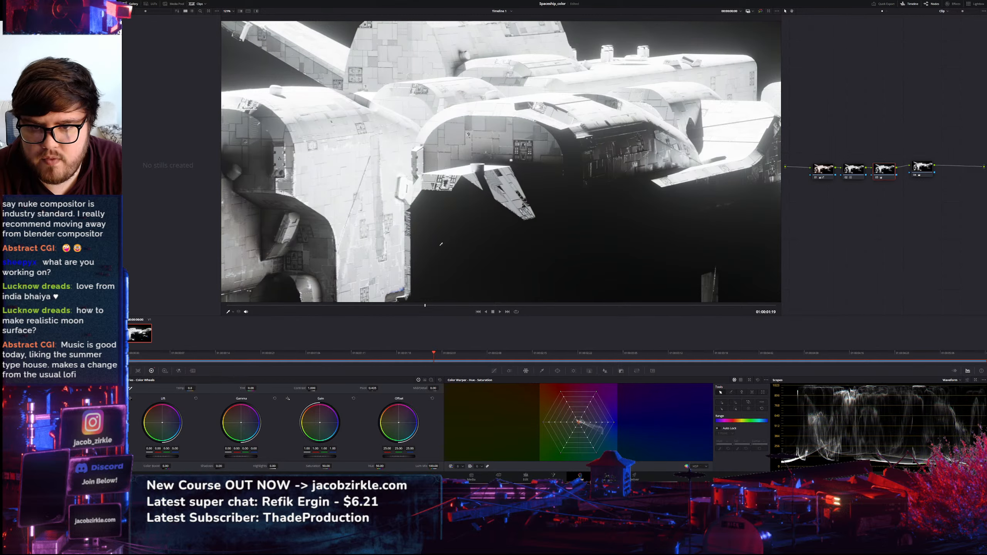
Examine the hull's color cast in close-up and across the whole spaceship image, and save the project
scroll(441, 243, "down", 3)
scroll(441, 244, "down", 1)
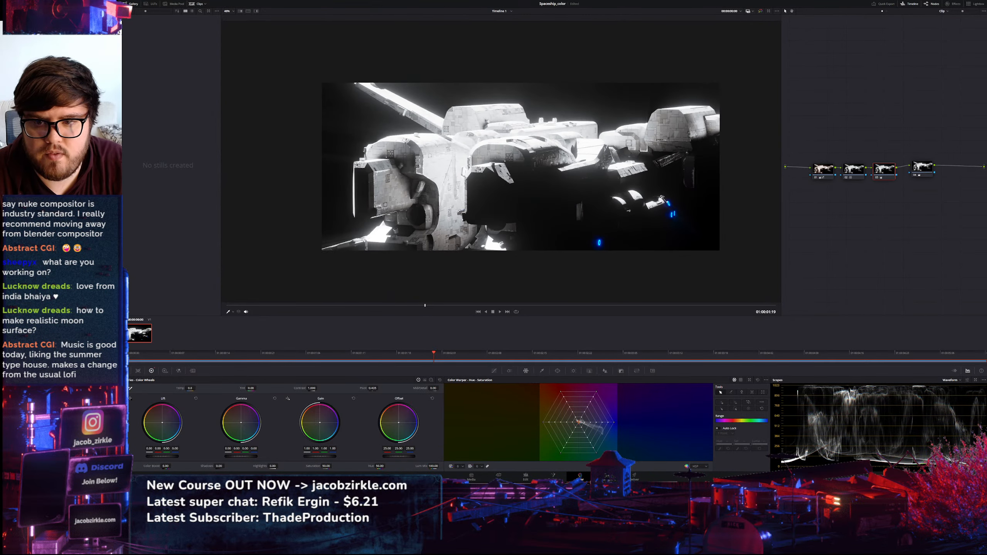
scroll(521, 168, "up", 1)
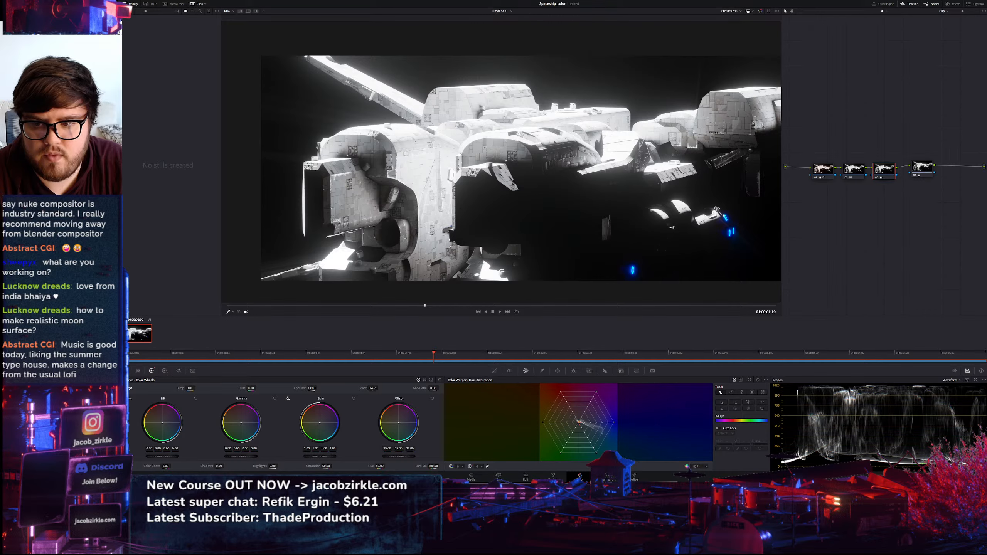
scroll(518, 158, "up", 6)
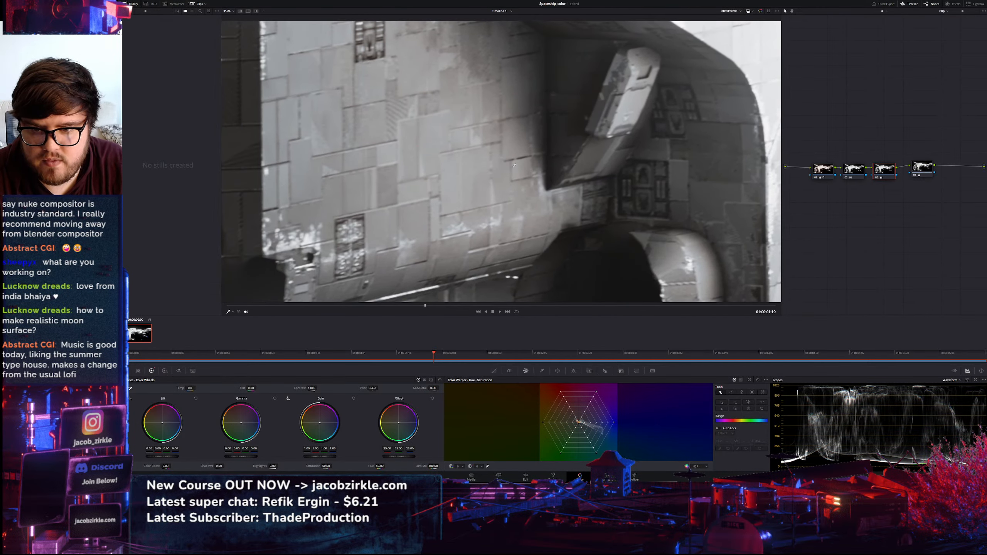
scroll(519, 159, "down", 2)
scroll(507, 172, "down", 4)
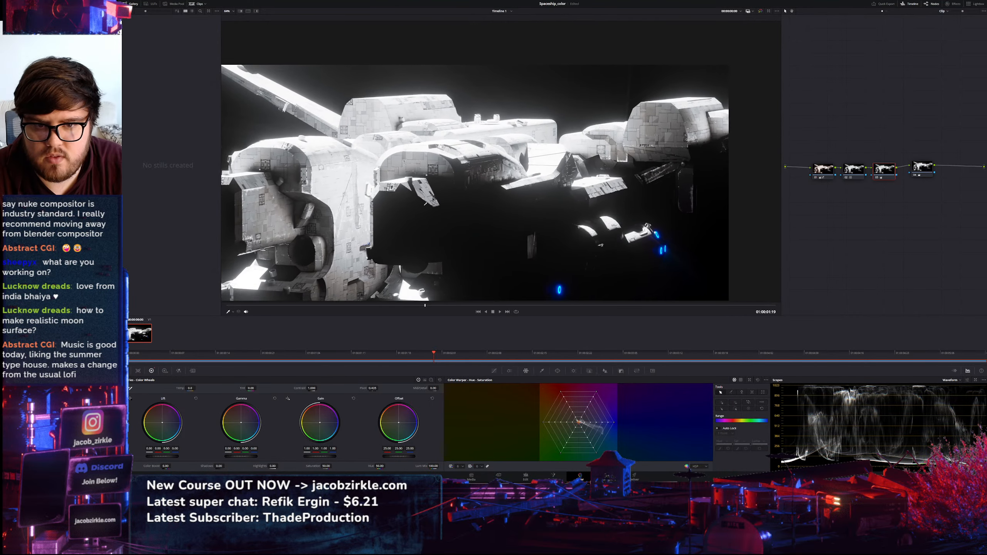
key("ctrl+s")
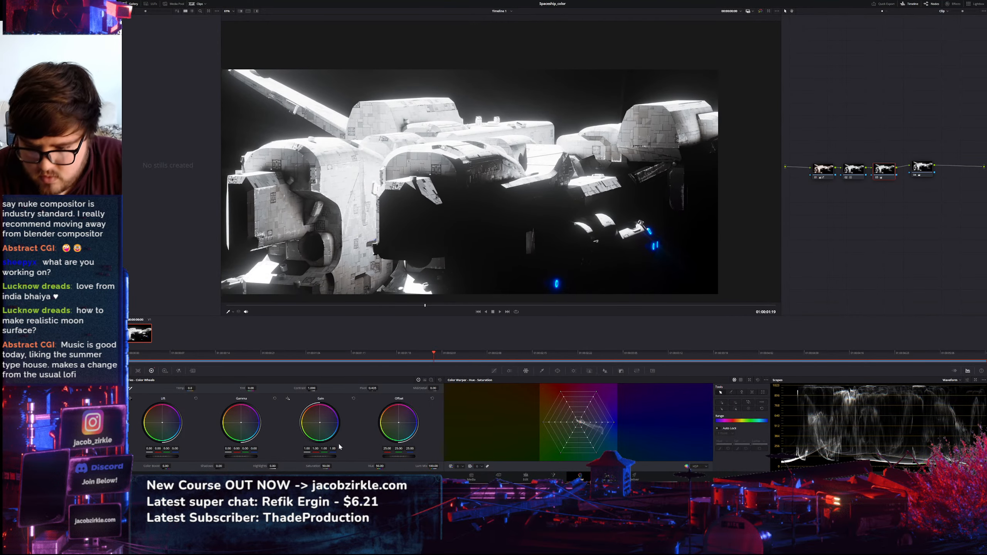
Set the third node's blue gain to 1.01 and view the whole spaceship image
left_click_drag(333, 448, 329, 449)
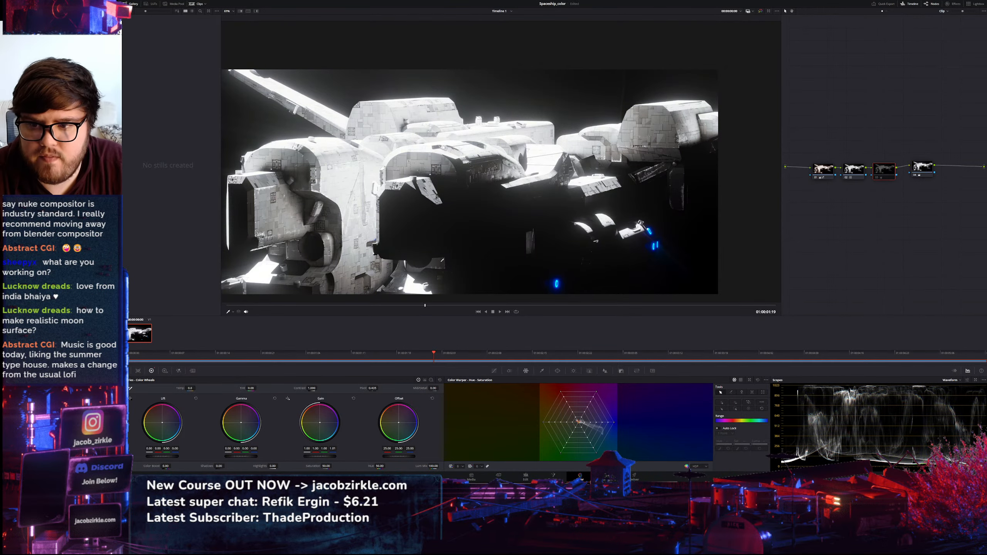
middle_click_drag(442, 261, 472, 256)
scroll(448, 198, "down", 2)
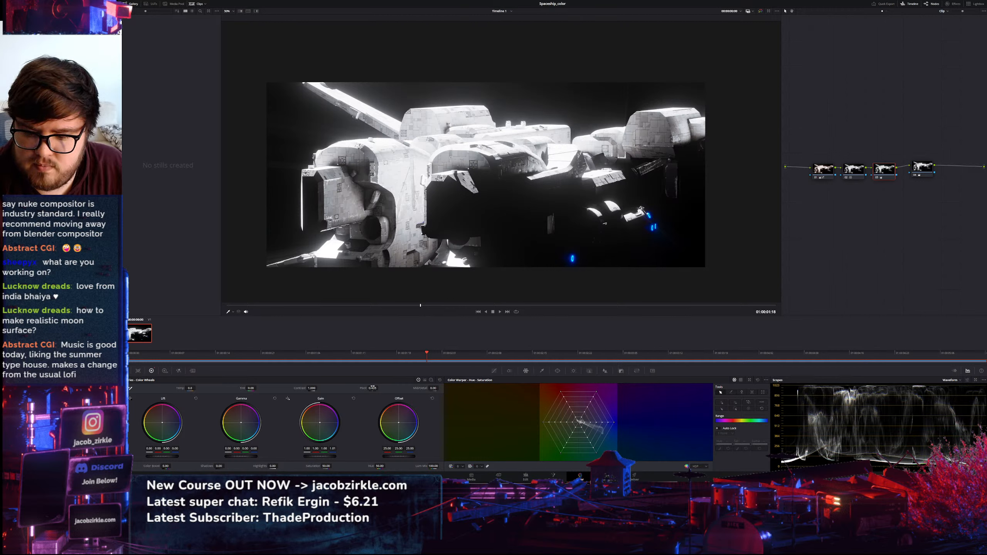
Line up the fourth node beside the third and append a fifth serial node with default color wheels
left_click_drag(921, 169, 915, 173)
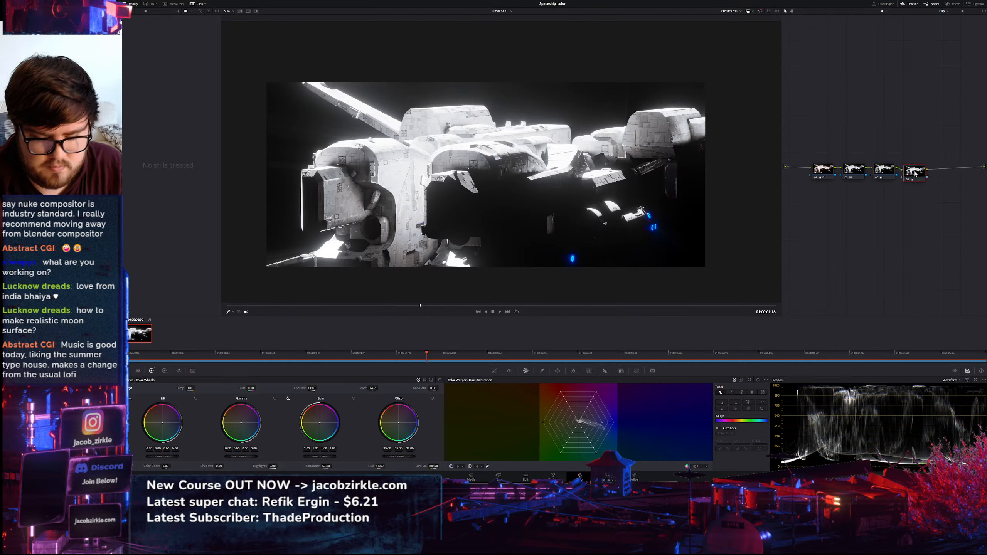
key("alt+s")
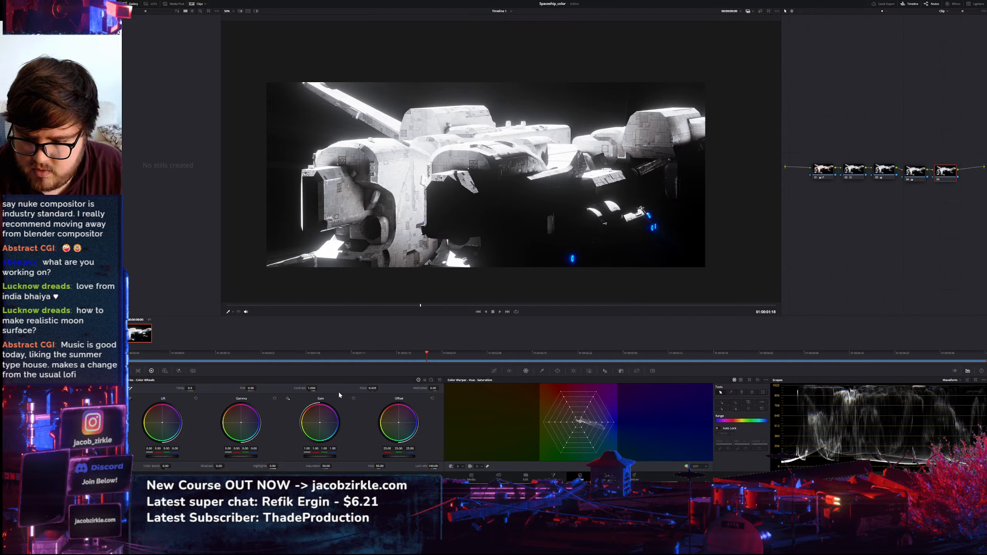
left_click(439, 380)
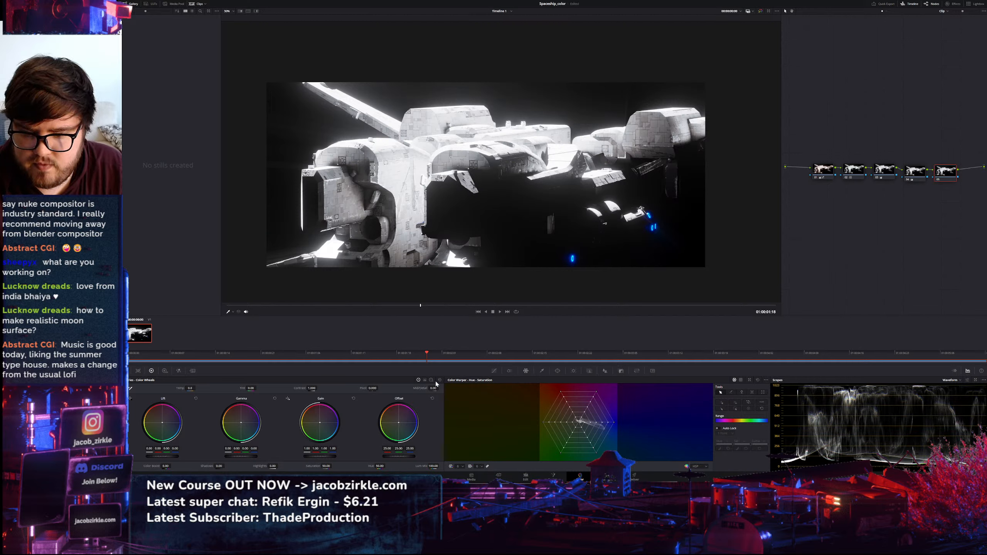
Try a strong green tint on the fifth node and reset its color wheels
left_click_drag(255, 389, 257, 388)
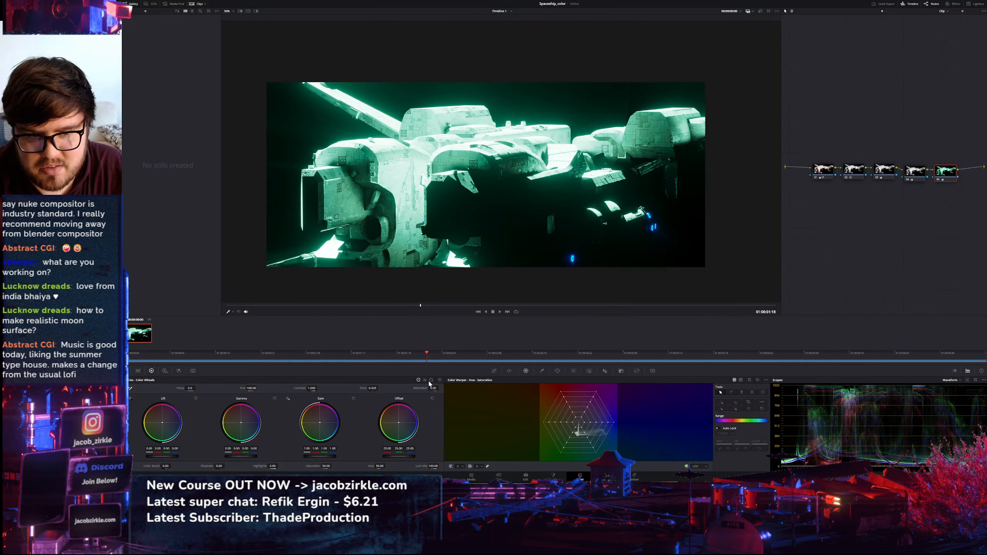
left_click(440, 381)
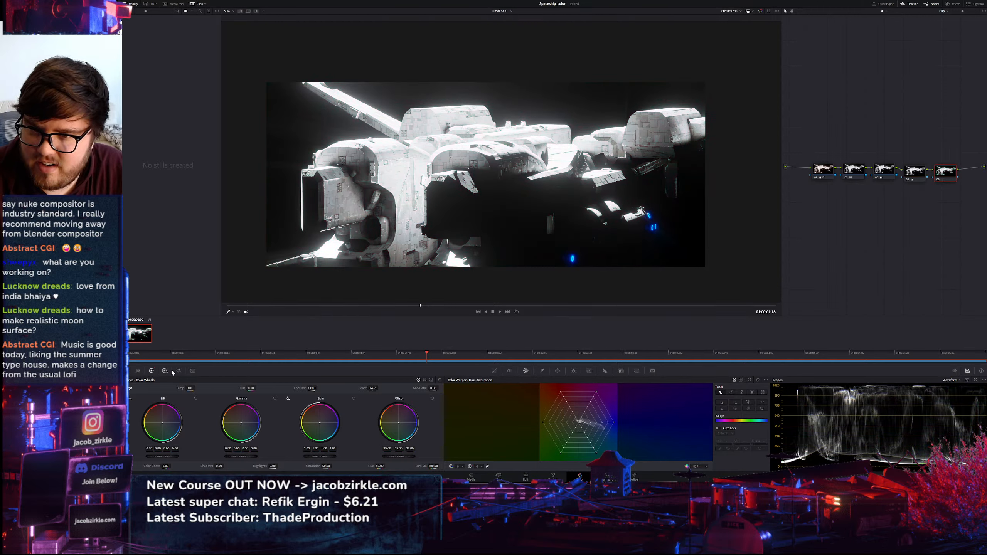
Lower the fifth node's color temperature for a cool blue look, save the project, and ease the cooling back slightly
mouse_move(185, 388)
left_mouse_down()
mouse_move(142, 389)
mouse_move(191, 389)
left_mouse_up()
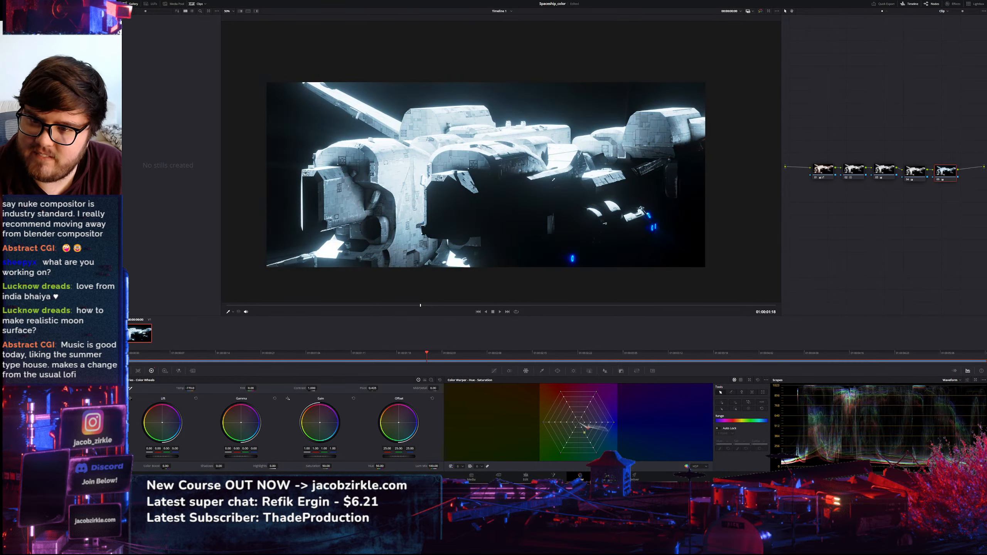
scroll(553, 180, "down", 7)
scroll(473, 159, "up", 9)
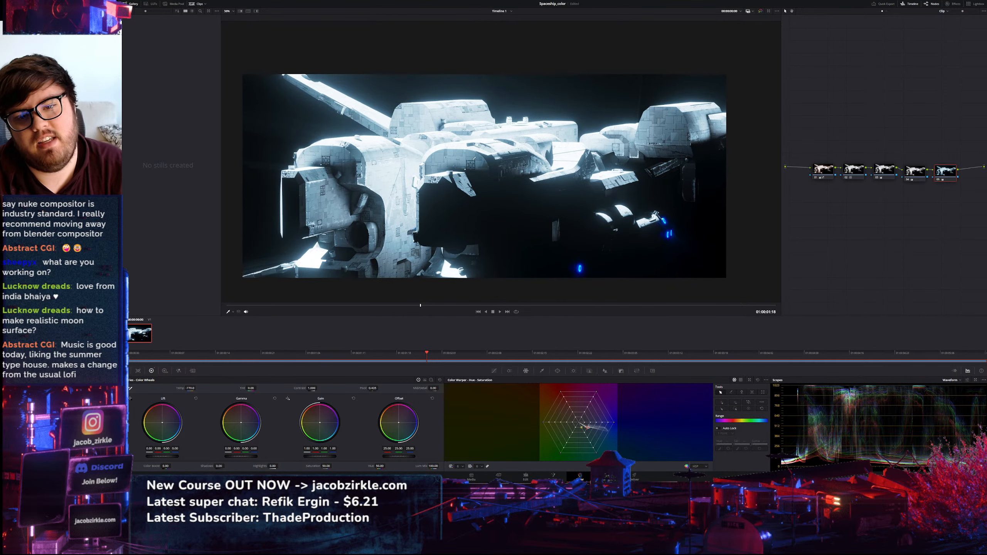
key("ctrl+s")
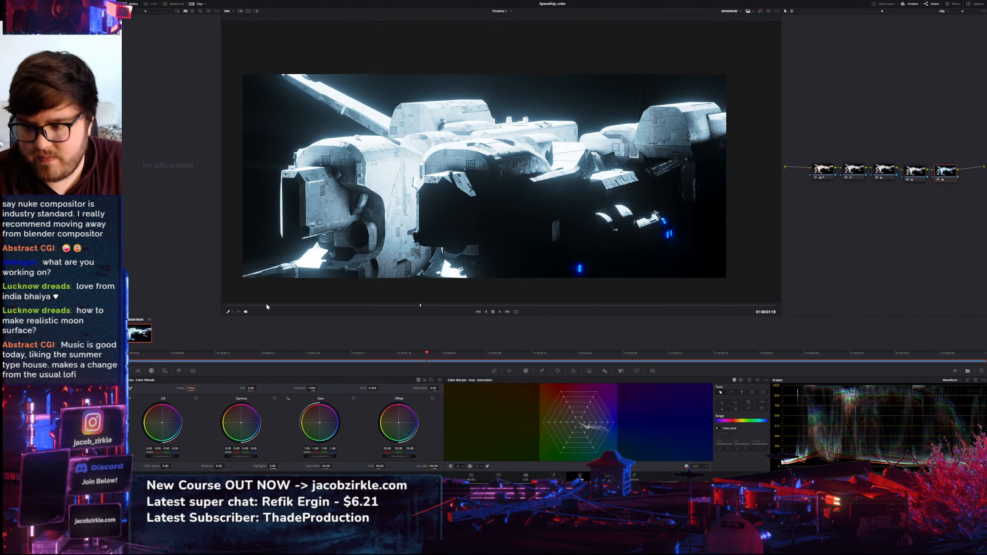
left_click_drag(191, 388, 196, 388)
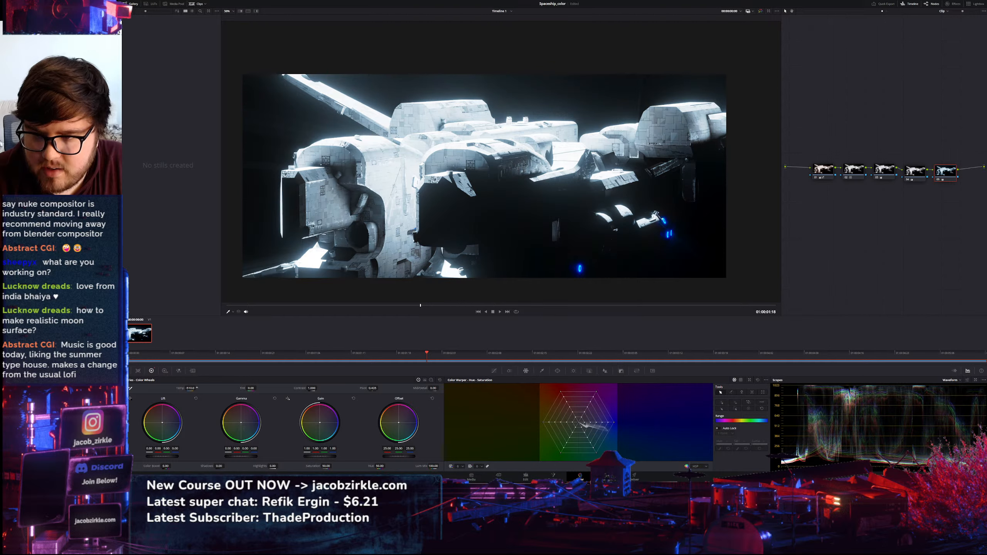
Toggle the fifth node off and on to compare the whole image with and without its cooling
key("ctrl+d")
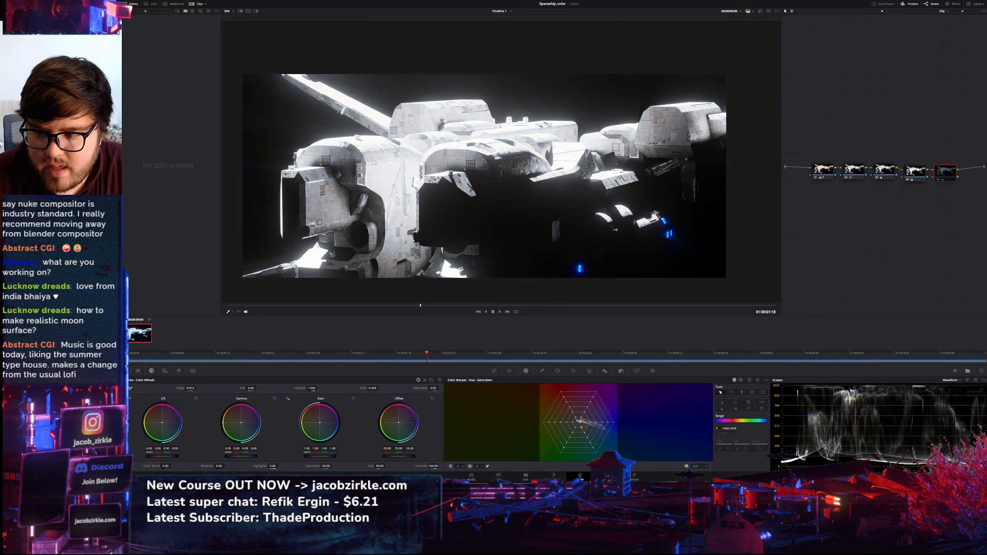
key("ctrl+d")
scroll(487, 203, "down", 2)
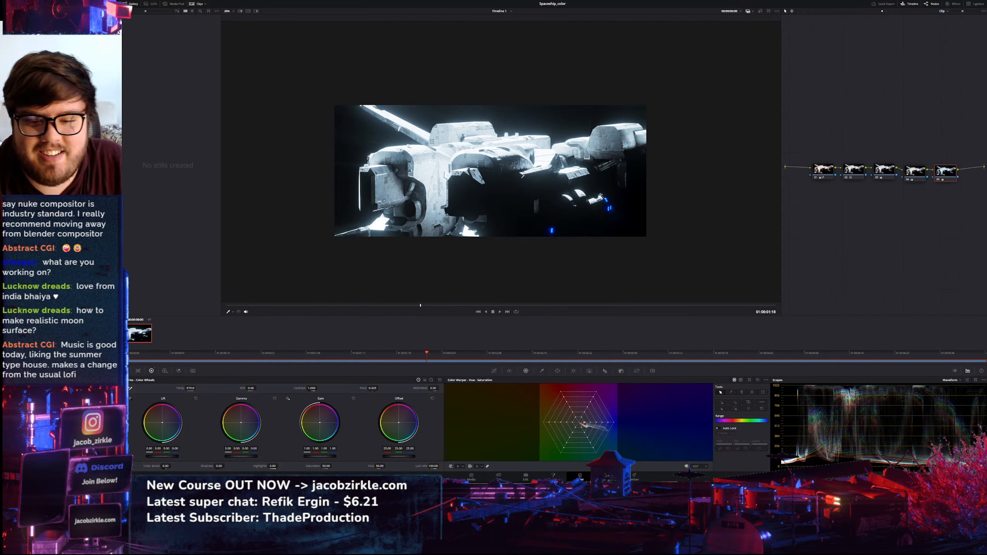
Append a sixth serial node after the fifth and place it below the row of nodes
mouse_move(936, 219)
middle_mouse_down()
mouse_move(906, 246)
mouse_move(917, 262)
mouse_move(934, 224)
middle_mouse_up()
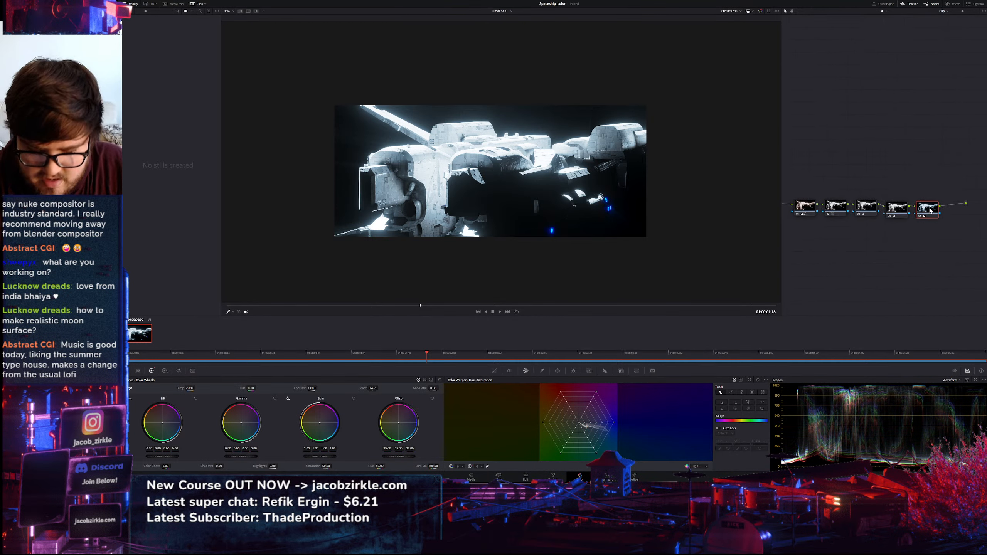
key("alt+s")
left_click_drag(958, 209, 953, 267)
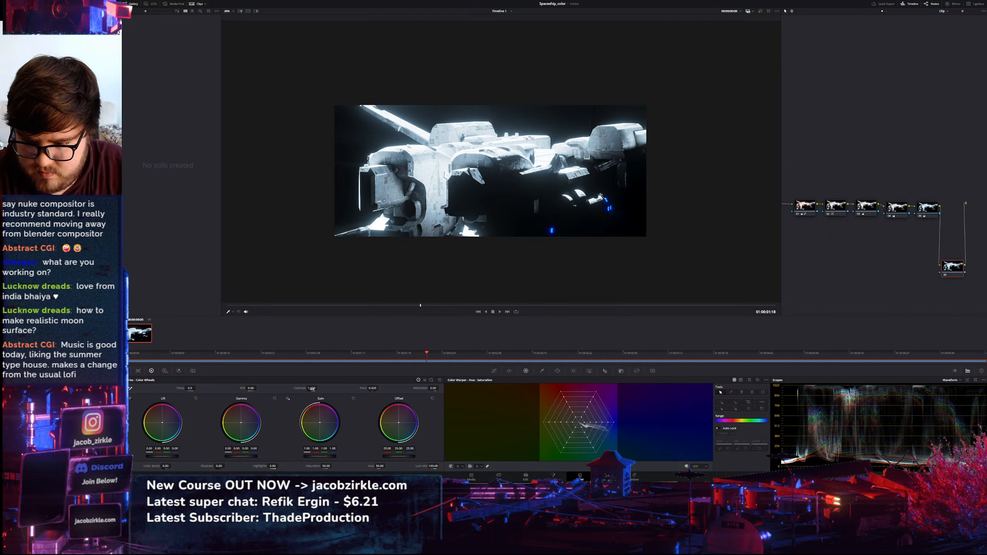
Try an extreme contrast boost on the sixth node and reset it
left_click_drag(318, 388, 342, 387)
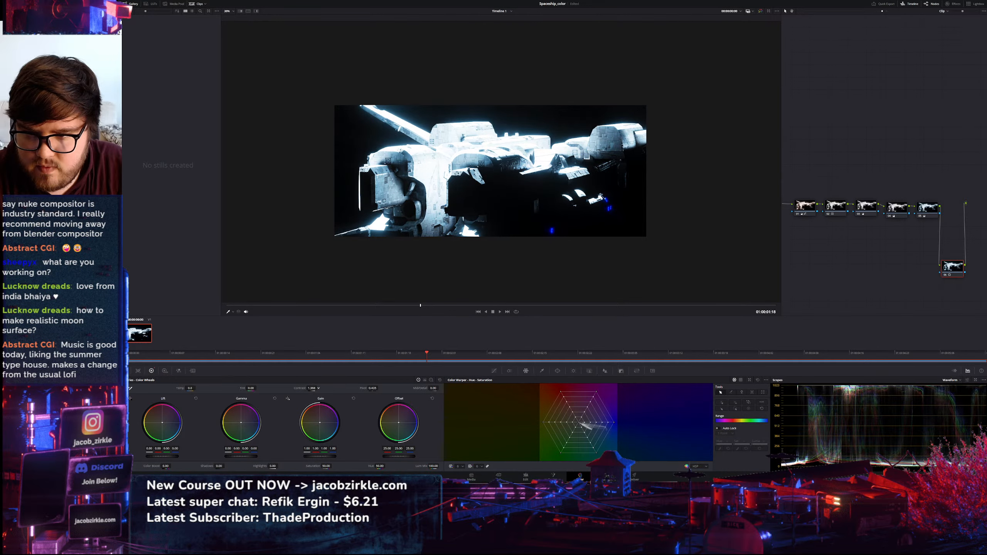
scroll(413, 246, "up", 4)
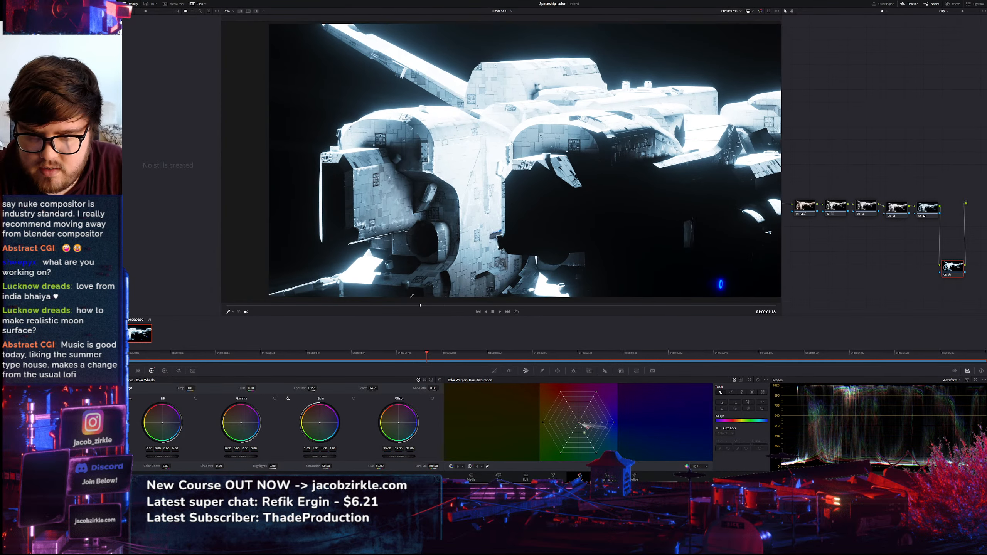
left_click_drag(314, 388, 342, 388)
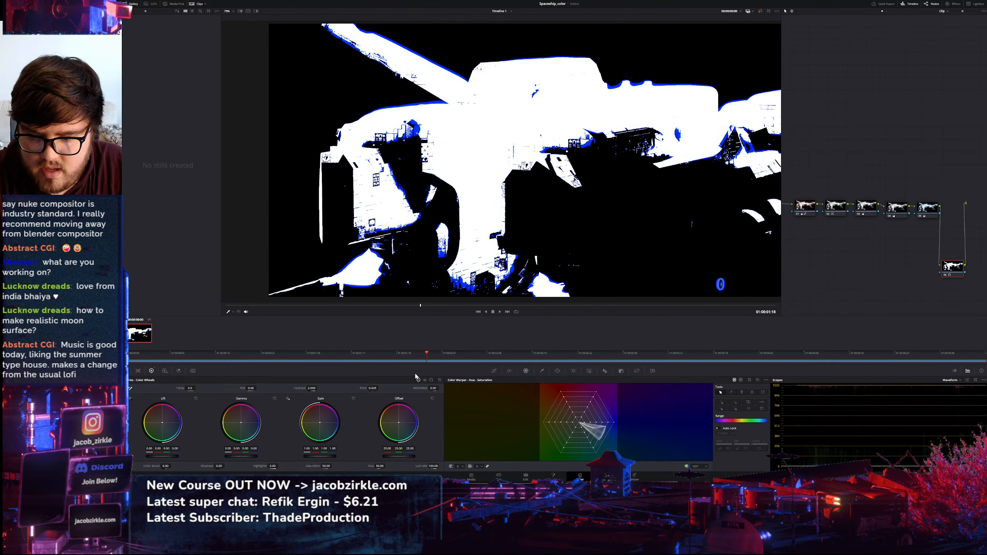
left_click(440, 380)
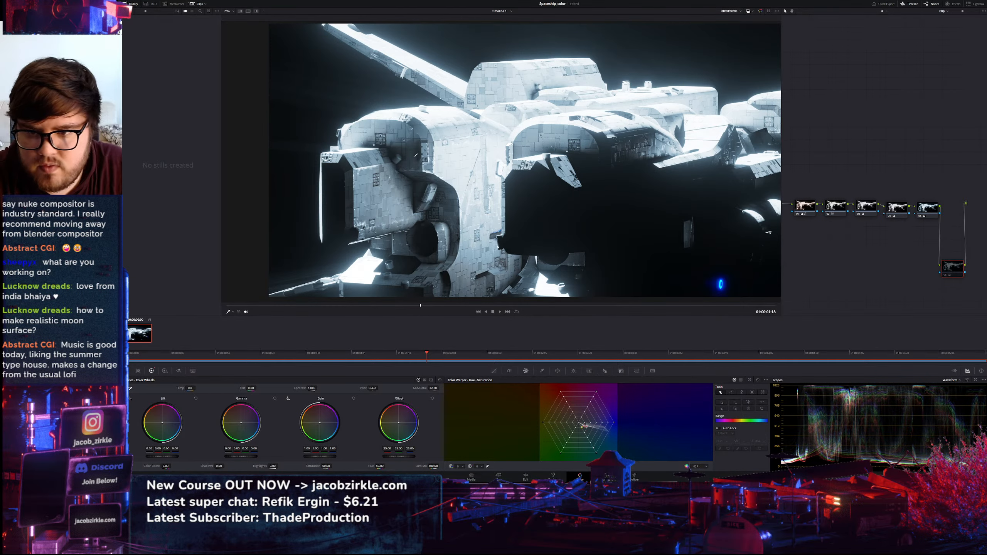
Check the hull panel detail up close, return to the whole spaceship, and save the project
scroll(502, 187, "up", 5)
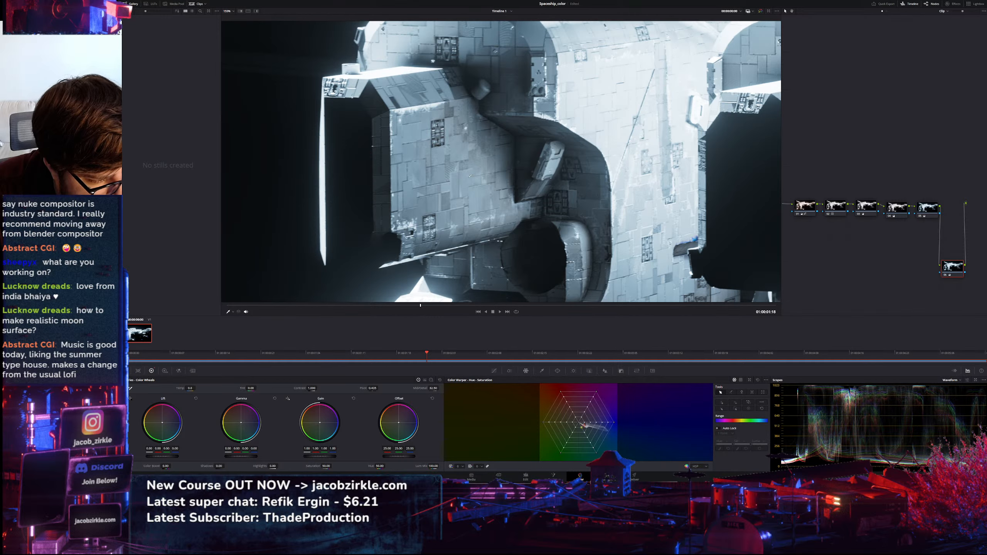
scroll(460, 179, "down", 5)
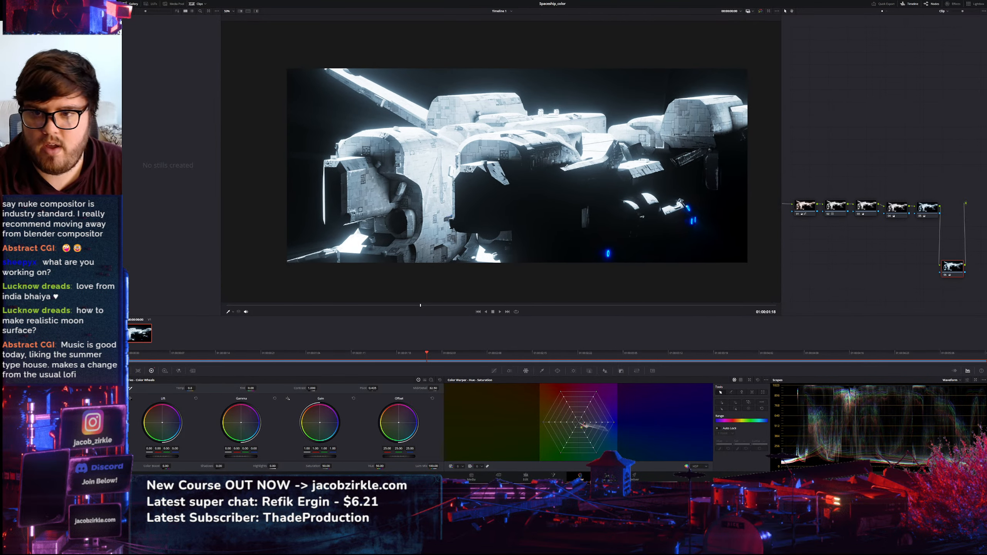
key("ctrl+s")
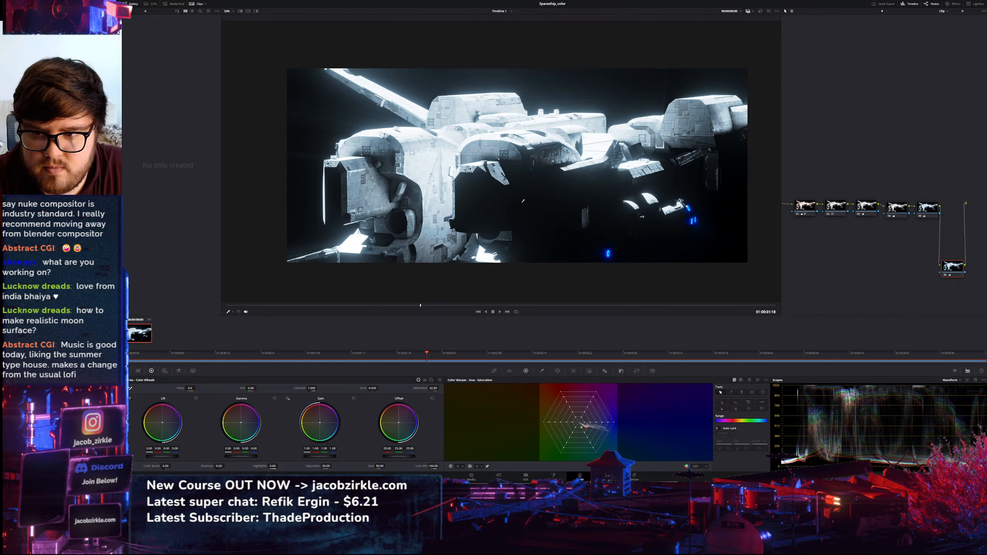
Examine the sharp edges and panels of the front hull block and the neighbouring engine up close
scroll(506, 199, "up", 4)
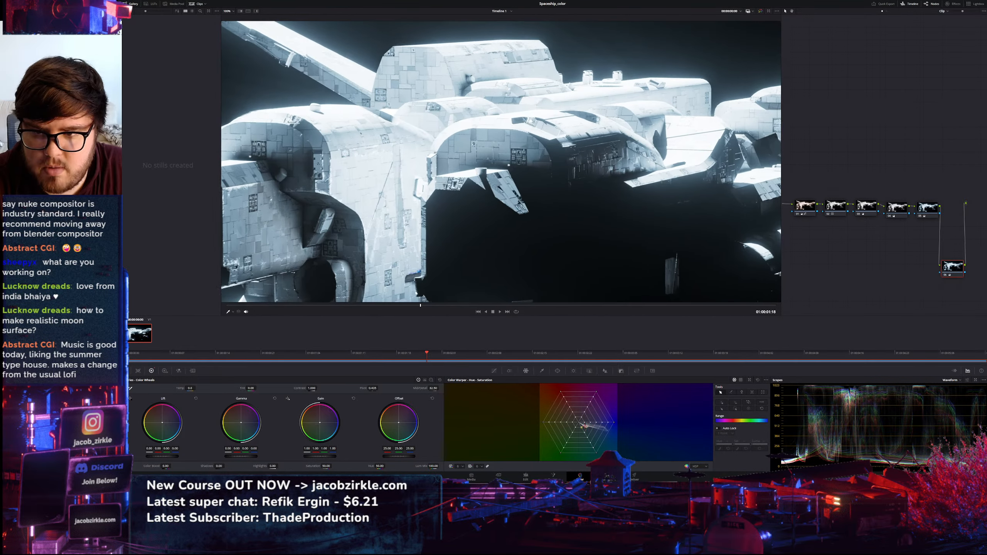
scroll(560, 135, "up", 5)
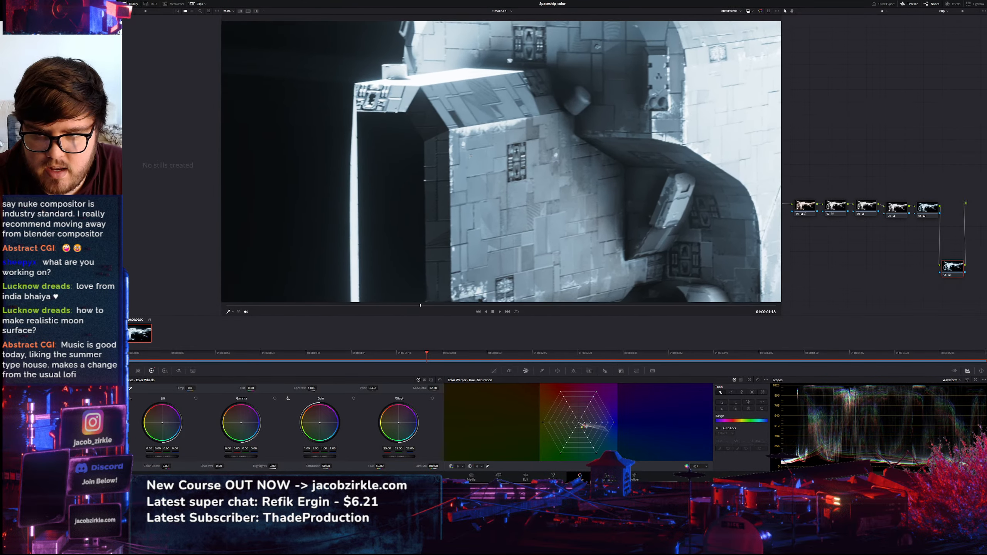
middle_click_drag(469, 161, 405, 165)
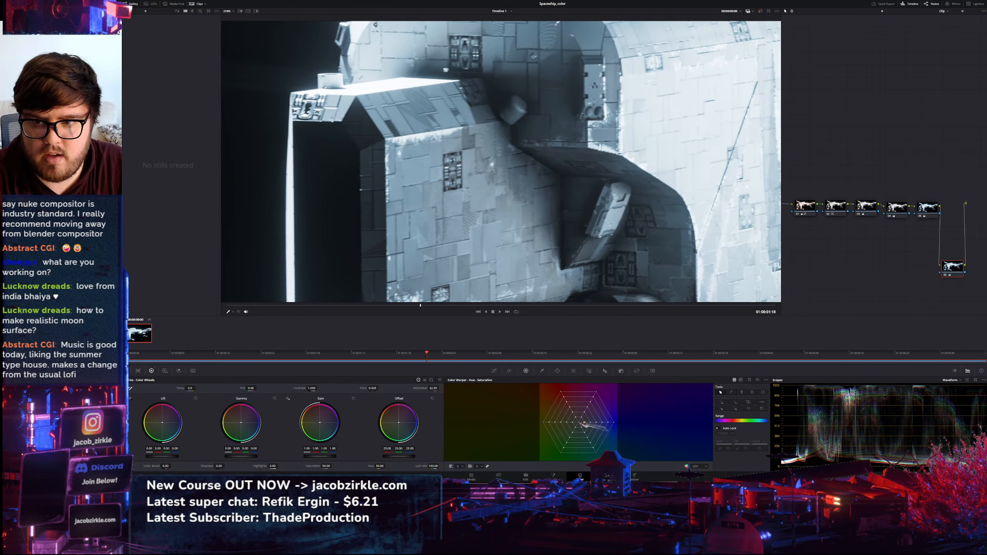
scroll(384, 125, "down", 1)
scroll(385, 125, "down", 4)
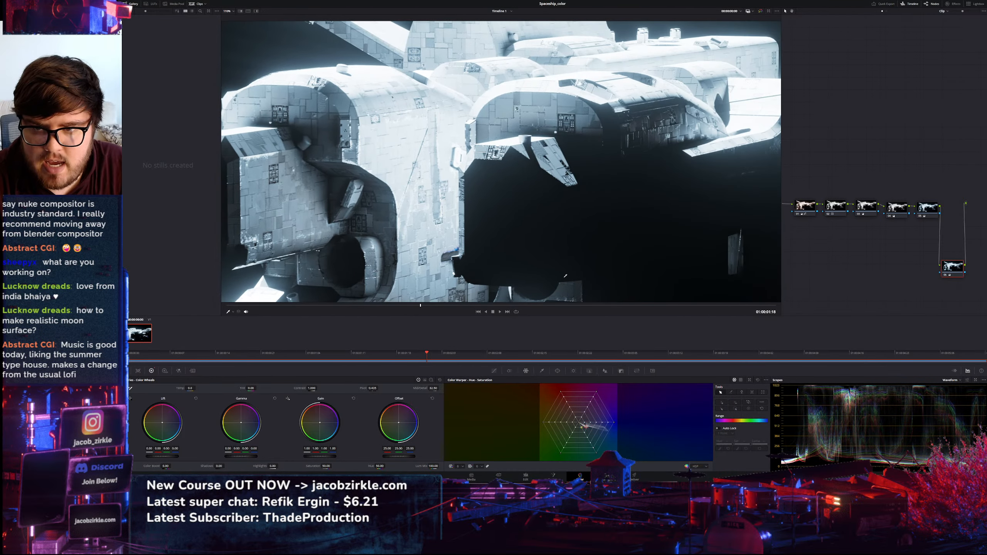
Switch to Blender's compositing setup and save the spaceship file
mouse_move(522, 480)
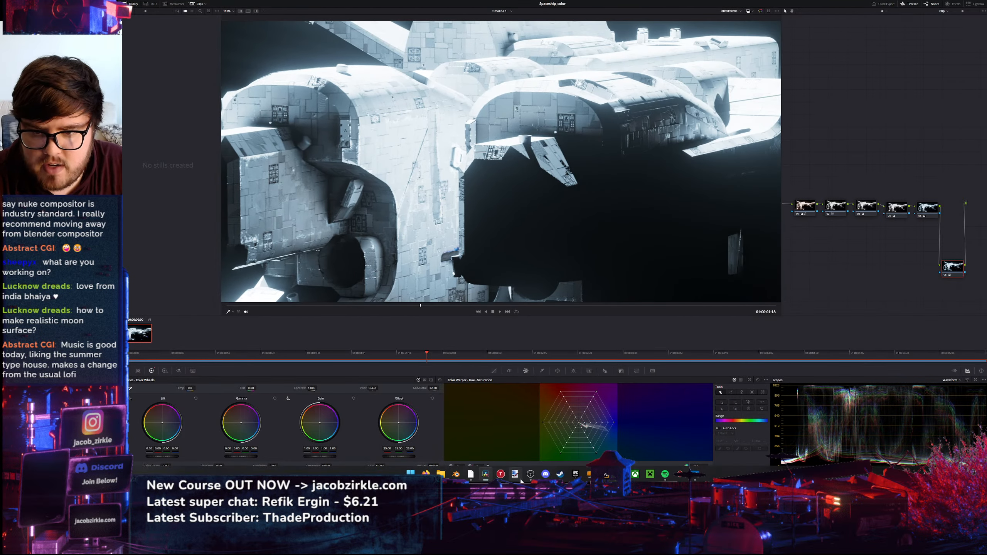
left_click(471, 474)
middle_click_drag(344, 105, 424, 116)
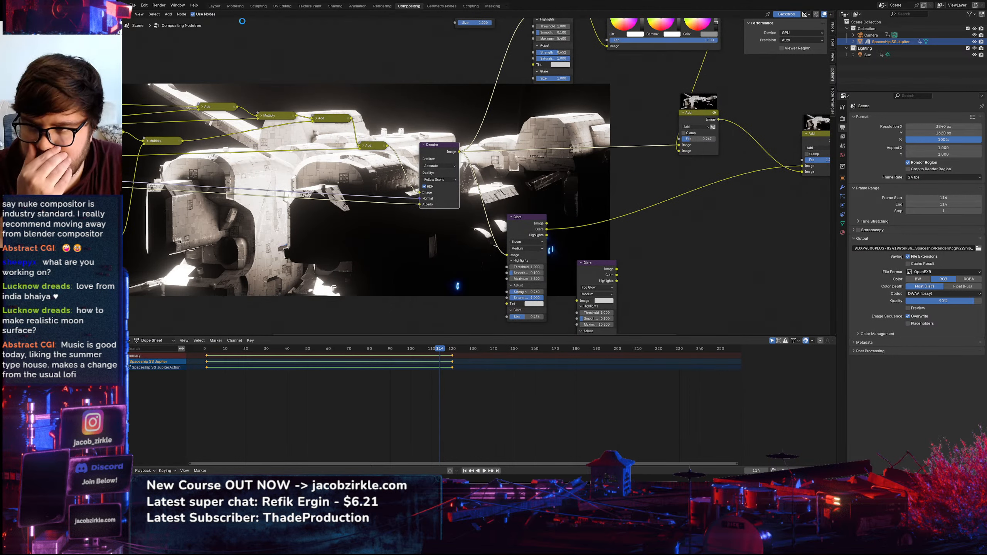
key("ctrl+s")
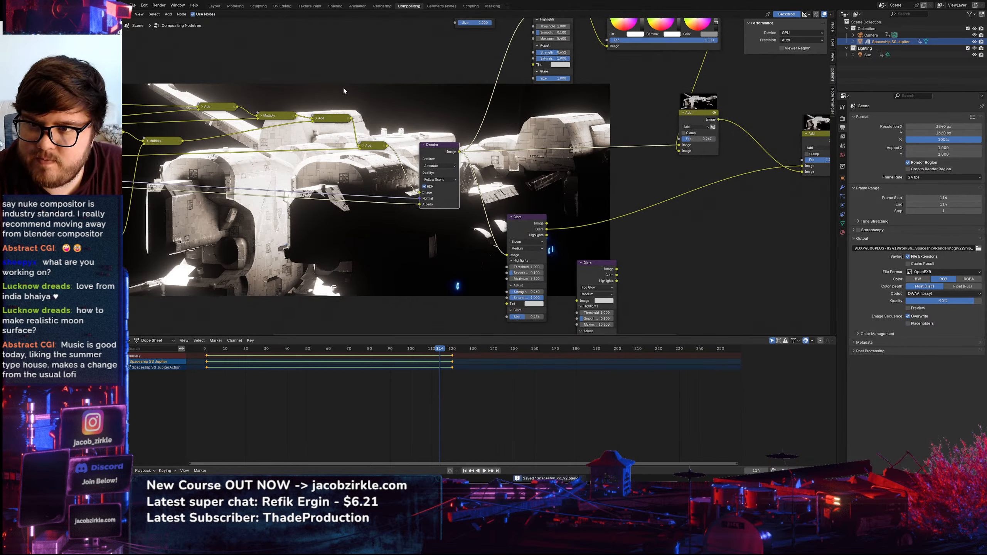
Open the Layout workspace and turn on the viewport overlays around the spaceship model
left_click(214, 6)
middle_click_drag(413, 230, 427, 208)
scroll(435, 206, "up", 5)
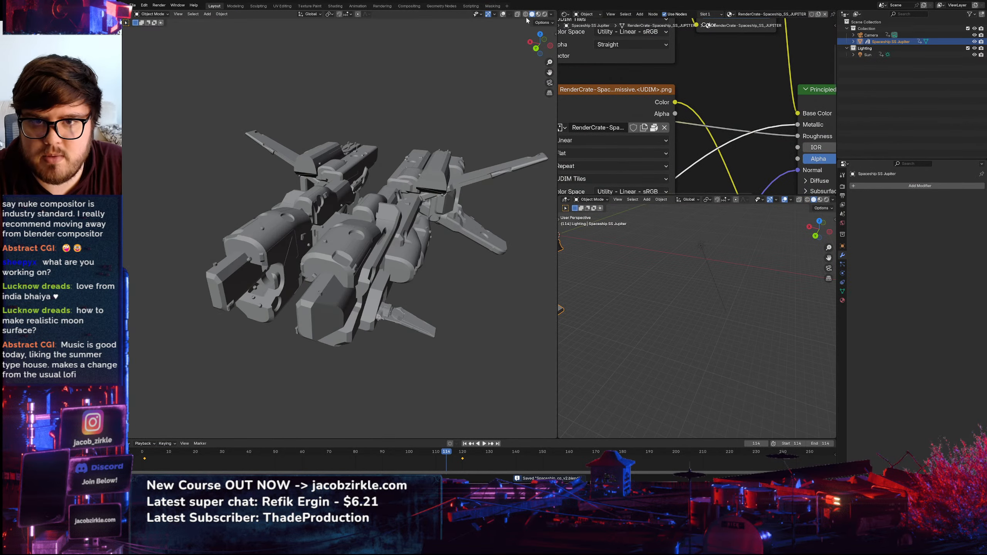
left_click(503, 13)
middle_click_drag(389, 217, 445, 225)
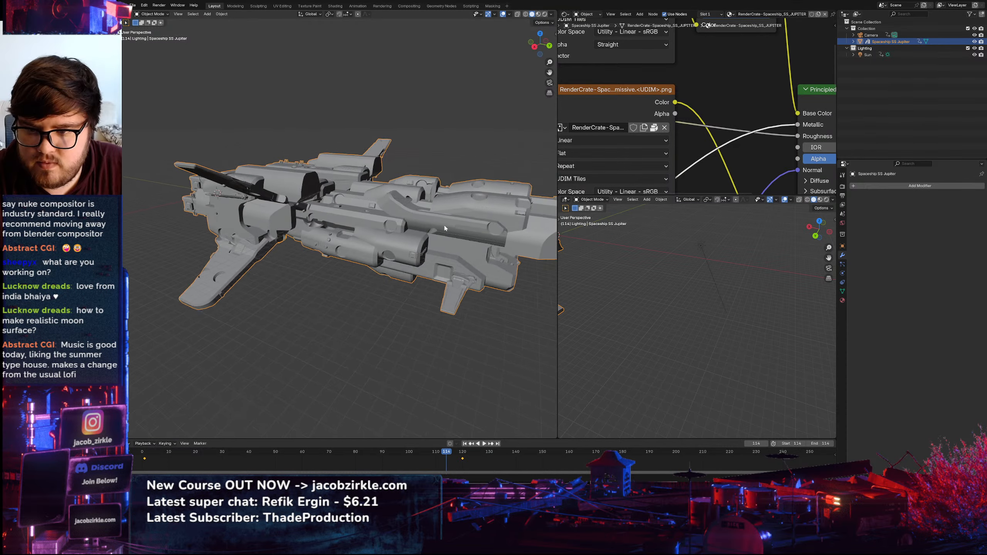
Examine the front of the spaceship and its mesh edges in Edit Mode with nothing selected, ending in Object Mode
scroll(419, 210, "up", 8)
scroll(339, 234, "down", 8)
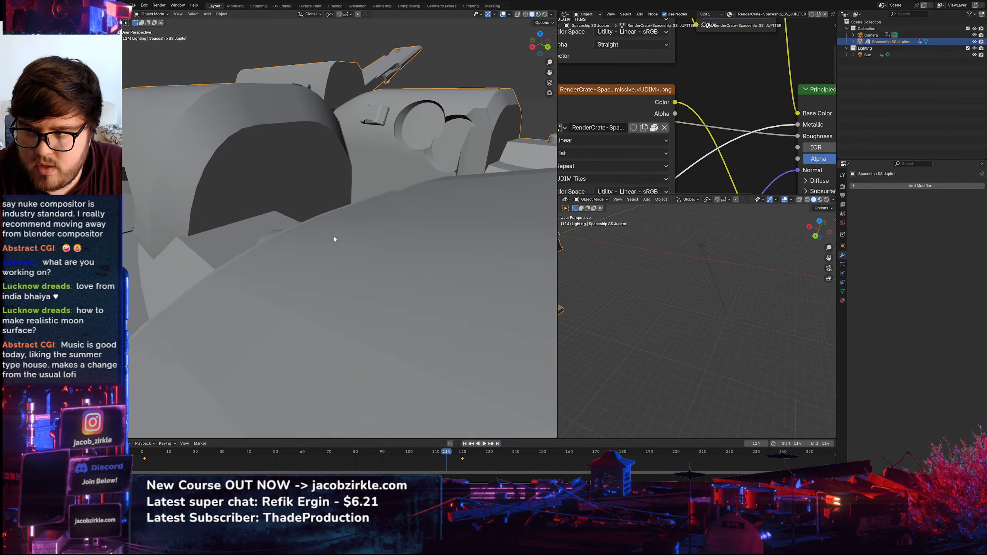
middle_click_drag(325, 237, 328, 274)
scroll(294, 237, "down", 3)
scroll(261, 281, "up", 5)
middle_click_drag(260, 282, 335, 256, "shift")
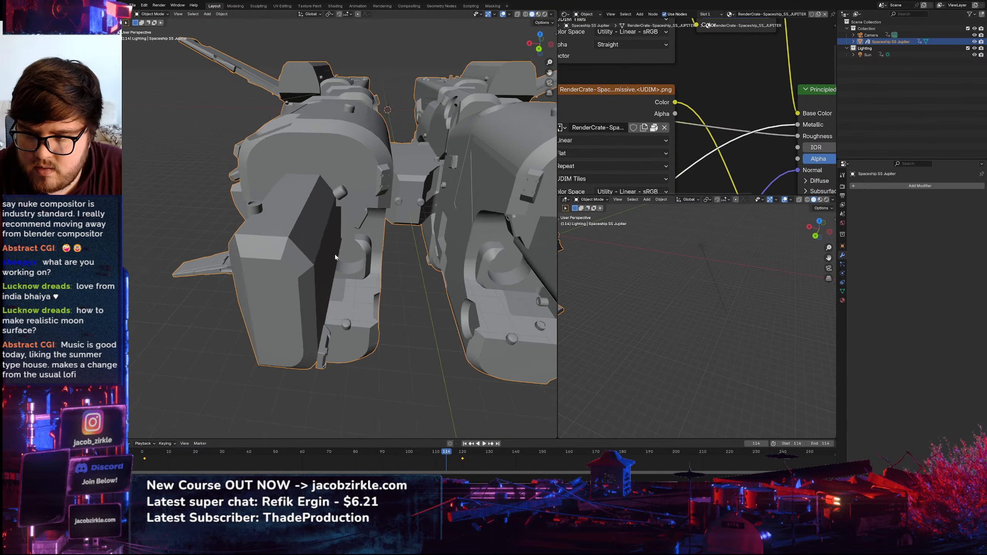
scroll(310, 237, "up", 7)
key("Tab")
scroll(313, 231, "down", 2)
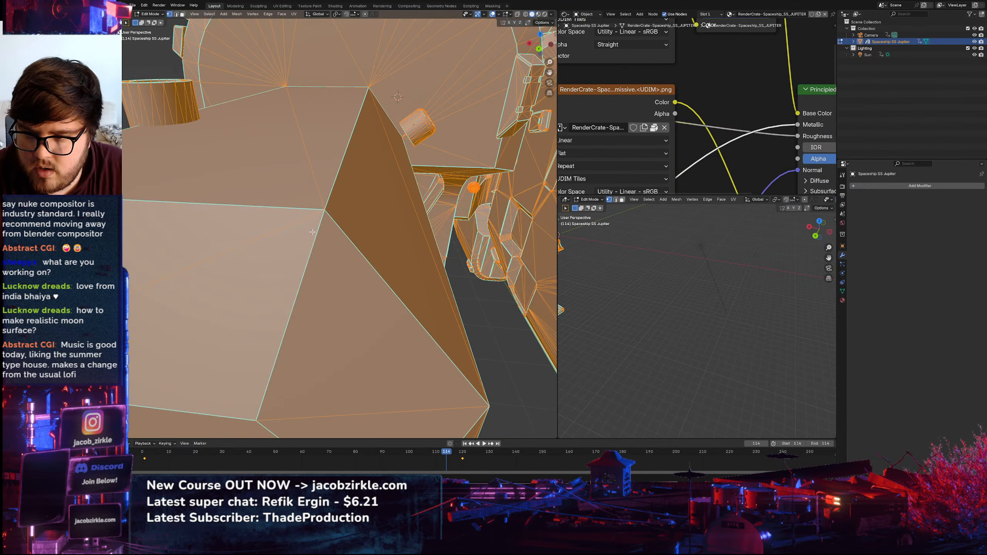
key("alt+a")
scroll(327, 231, "down", 3)
scroll(327, 231, "down", 5)
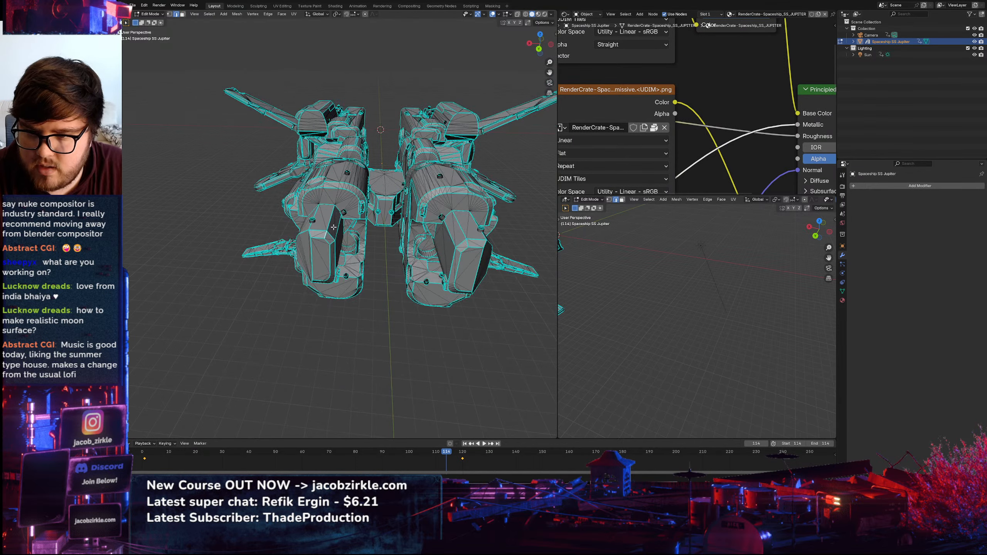
key("Tab")
Add a Bevel modifier to the Spaceship SS Jupiter object
left_click(880, 186)
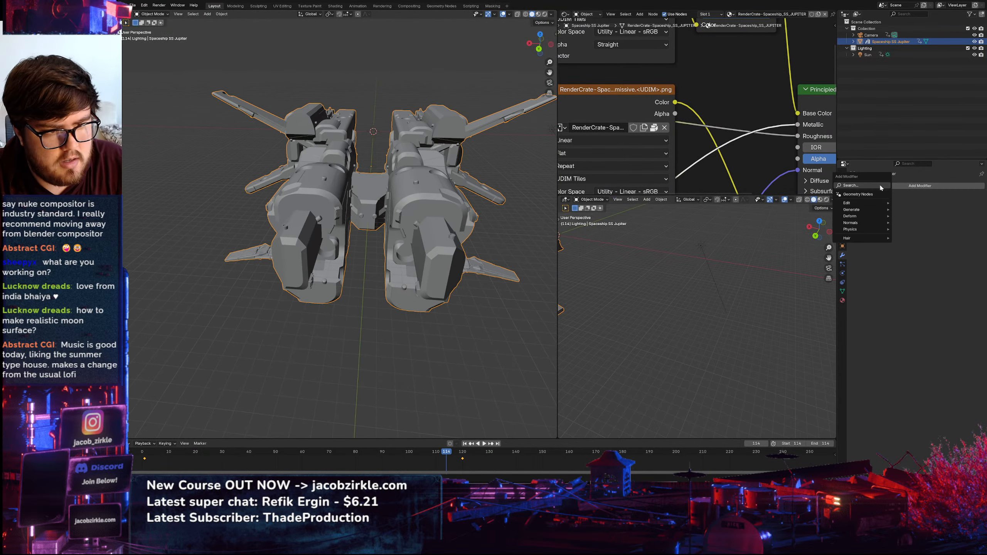
type("bevel")
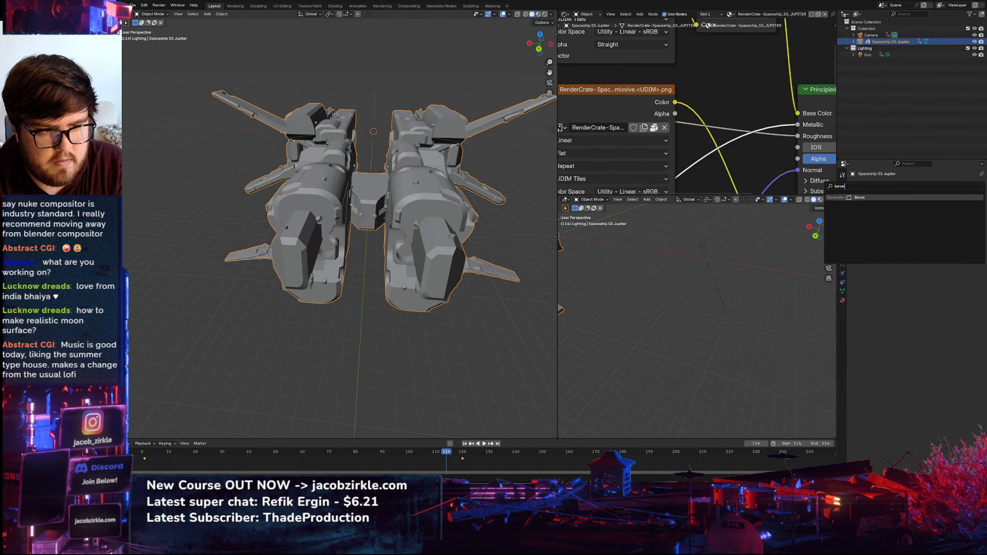
key("Return")
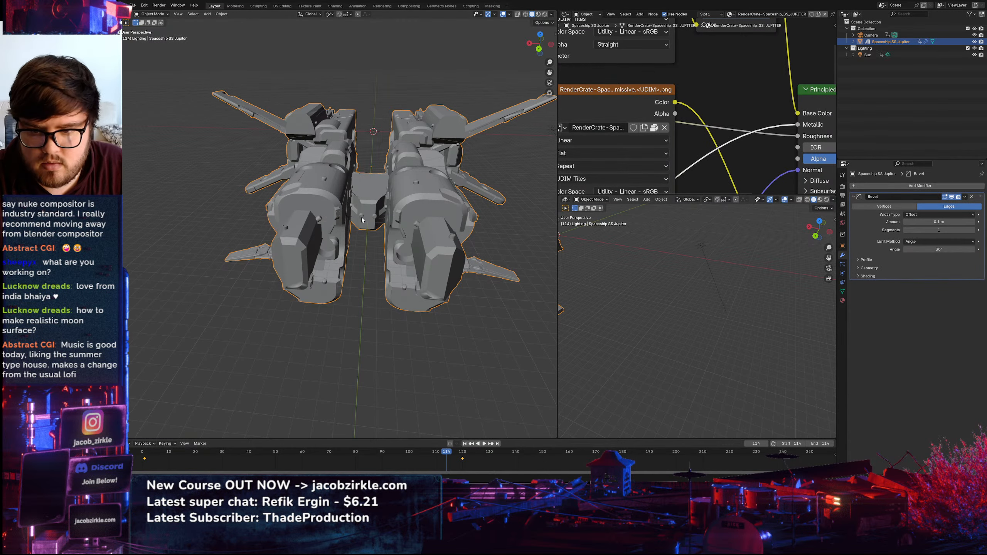
Preview the front hull edges through the camera at frame 115 in Rendered shading
key("Right")
key("KP_0")
scroll(309, 278, "up", 10)
middle_click_drag(309, 279, 401, 273, "shift")
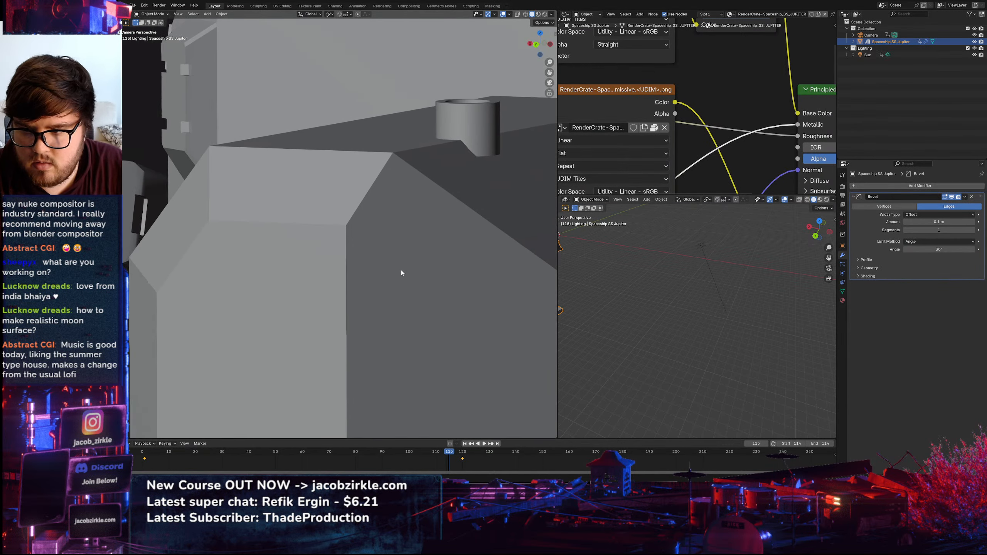
key("z")
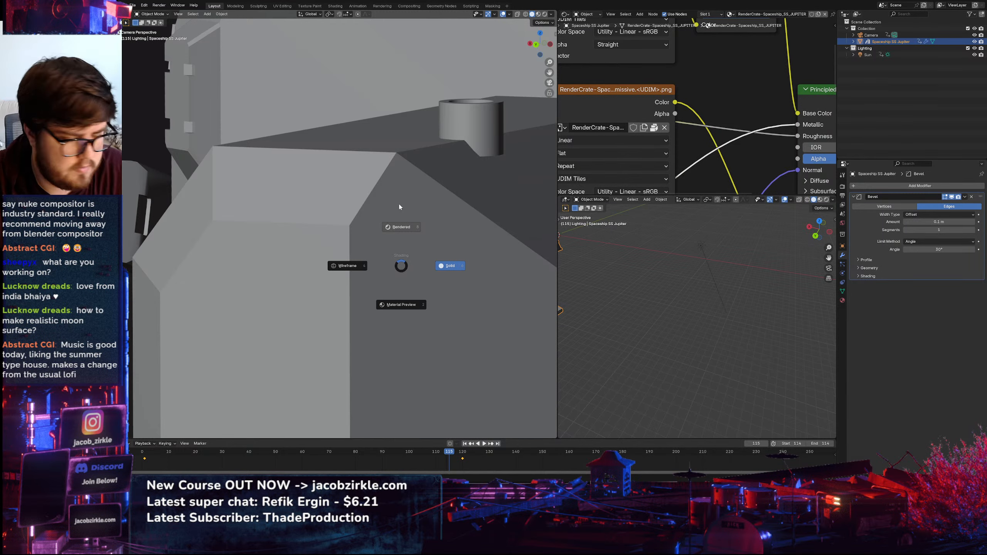
left_click(399, 206)
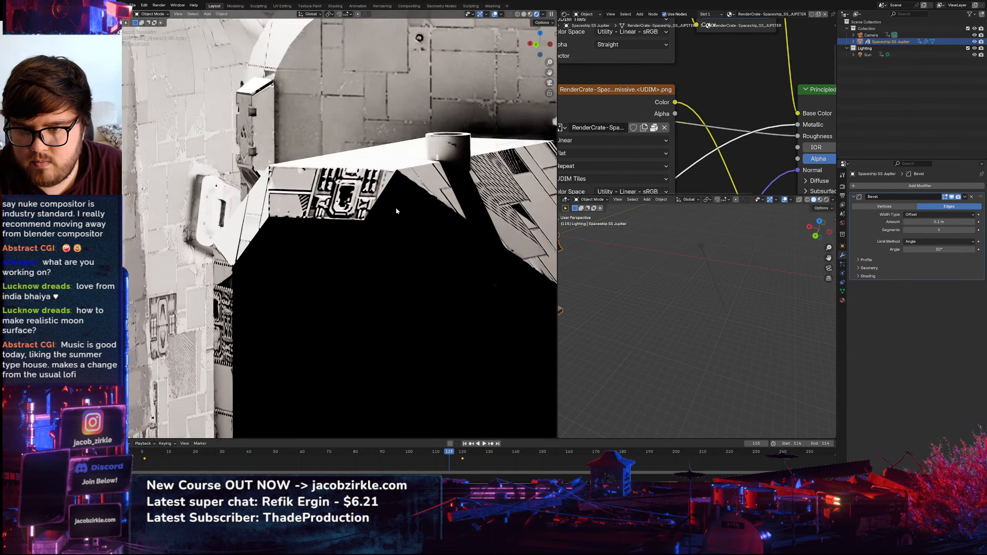
scroll(396, 211, "down", 2)
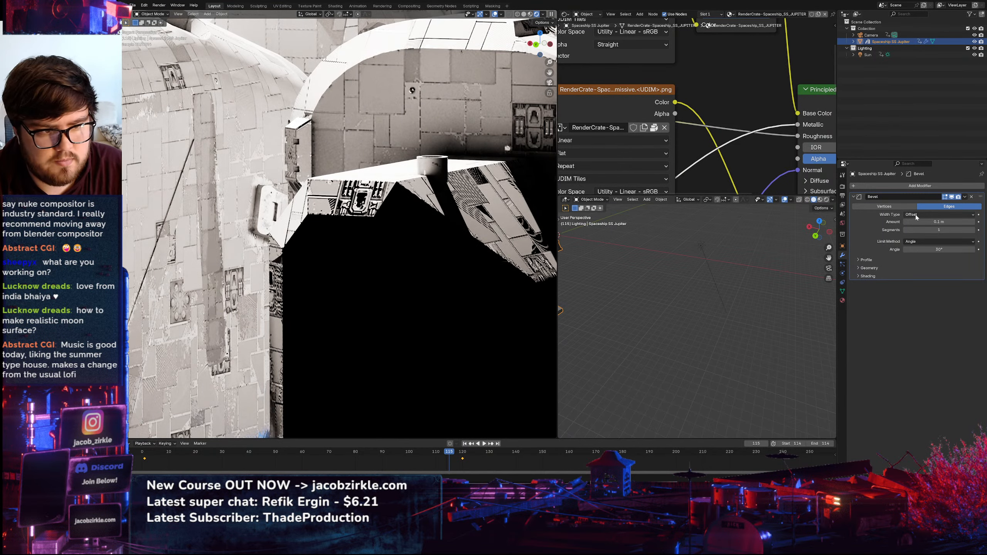
Toggle the Bevel modifier's viewport display and compare the rendered ship with the DaVinci Resolve grade, ending in Blender
left_click(952, 197)
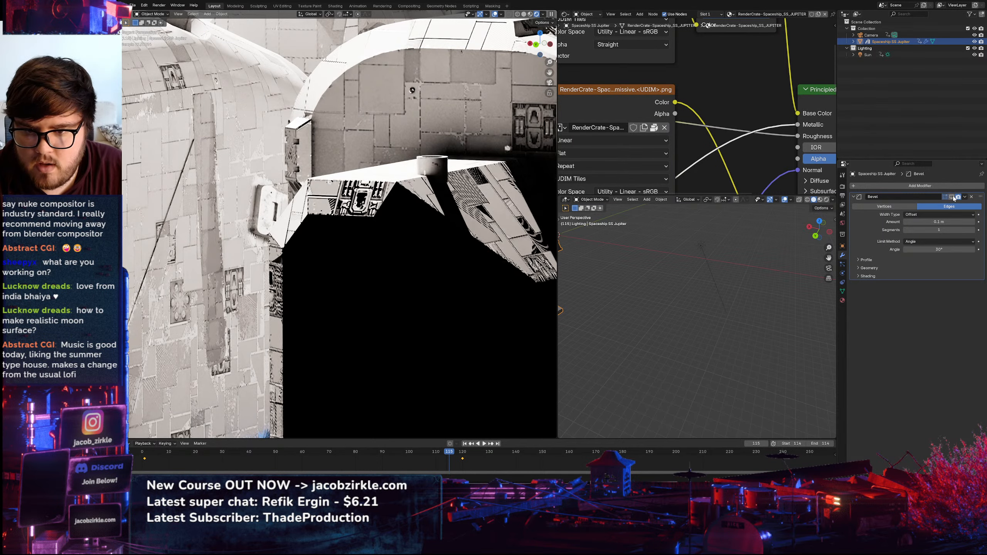
scroll(310, 218, "down", 3)
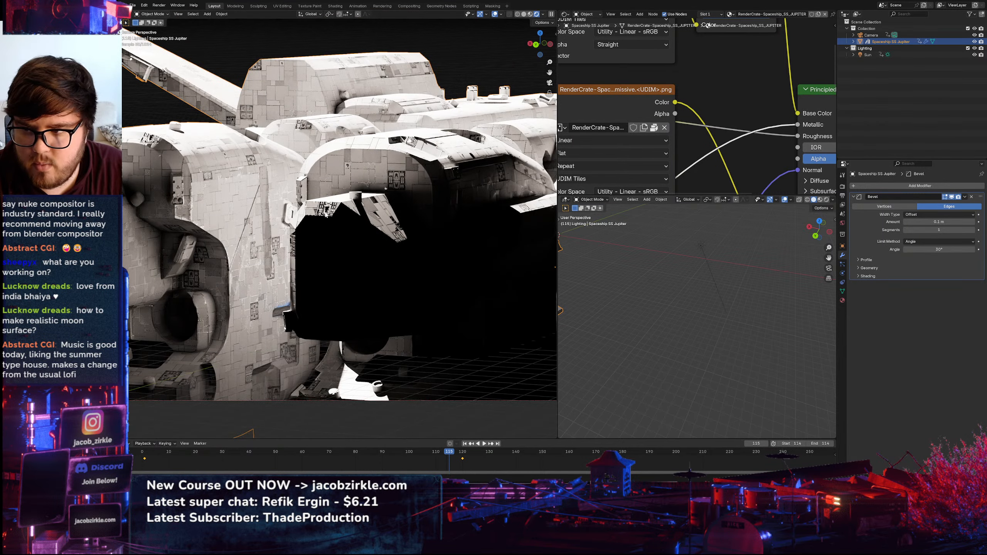
left_click(487, 475)
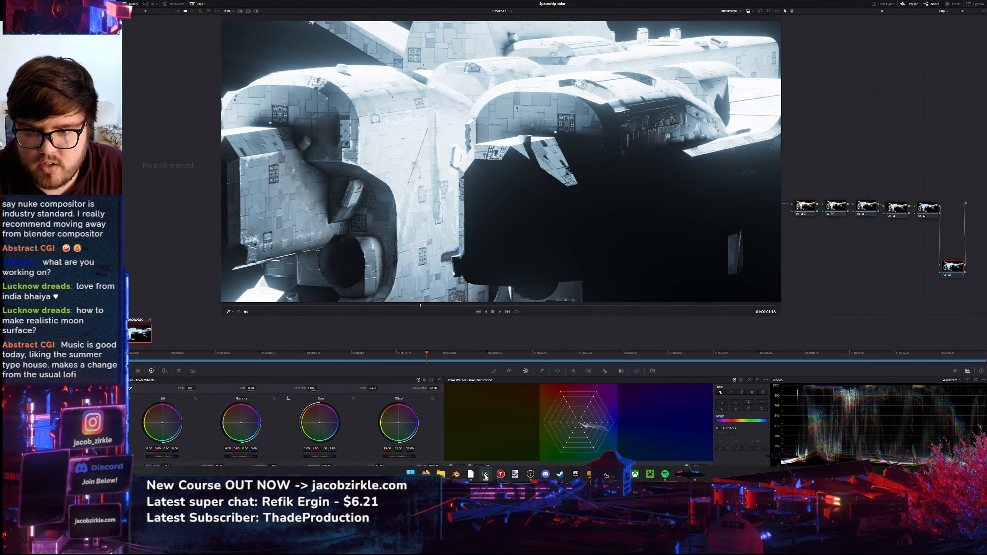
left_click(486, 475)
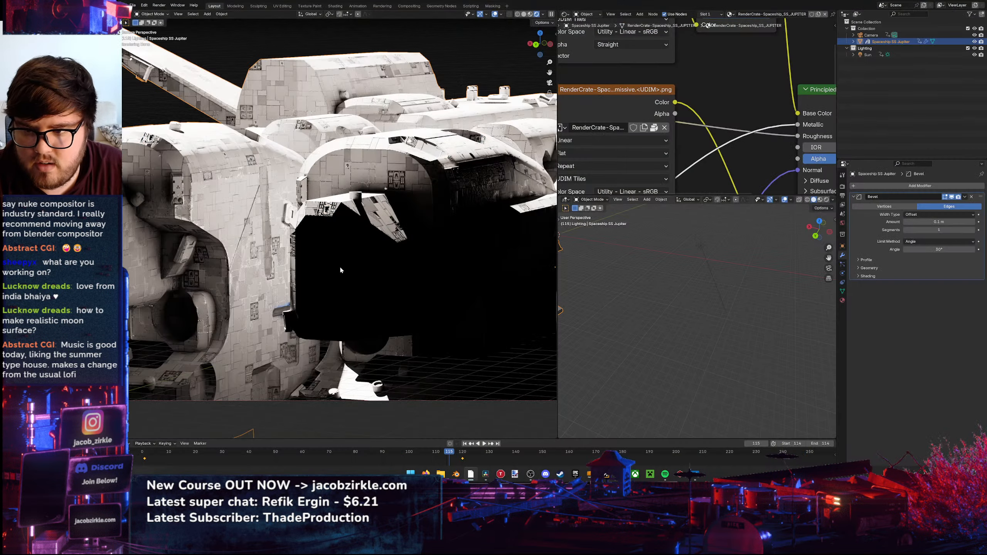
Set the Bevel modifier's amount to 1 m and its segments to 2
scroll(340, 226, "up", 5)
scroll(365, 196, "up", 4)
middle_click_drag(364, 195, 333, 248, "shift")
scroll(333, 248, "down", 8)
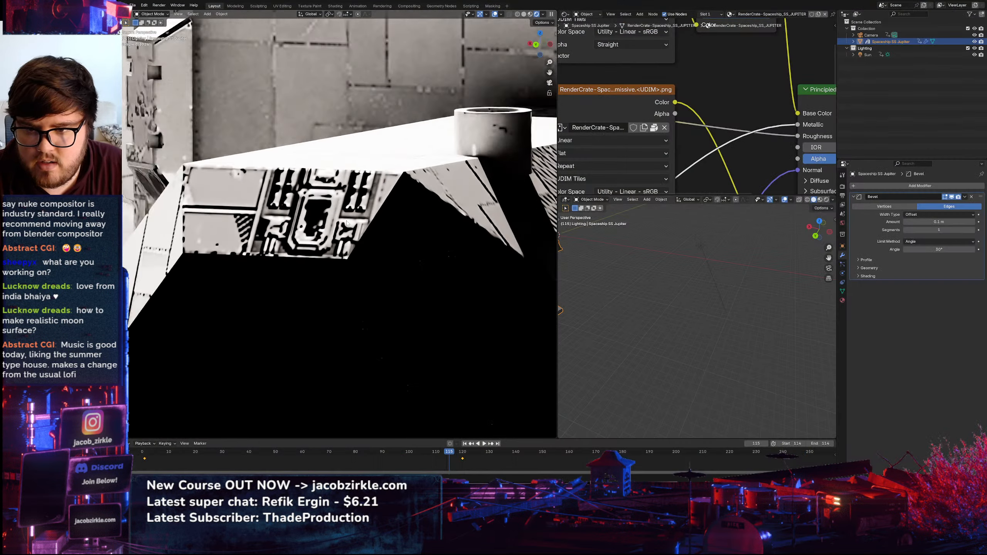
left_click(928, 222)
type("1")
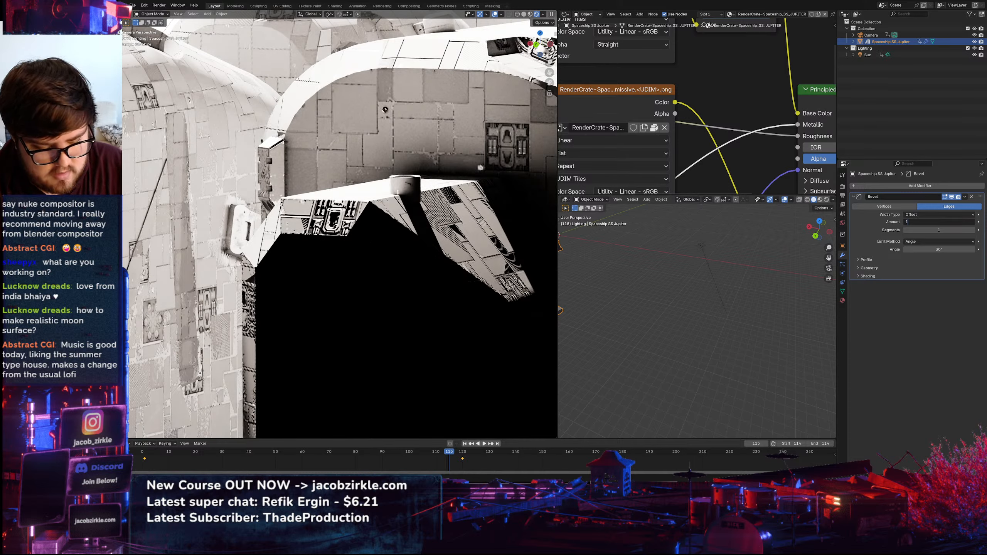
key("Return")
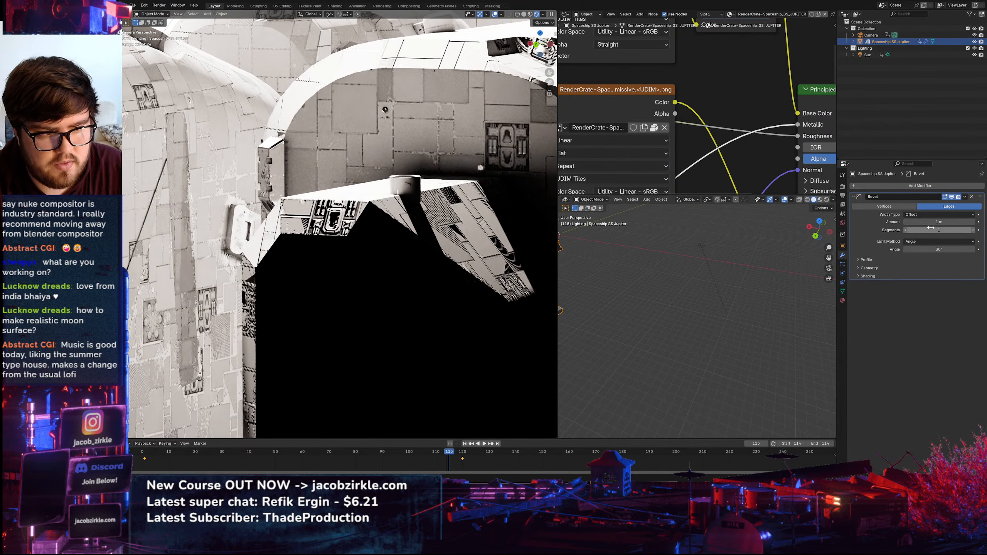
left_click_drag(927, 230, 938, 230)
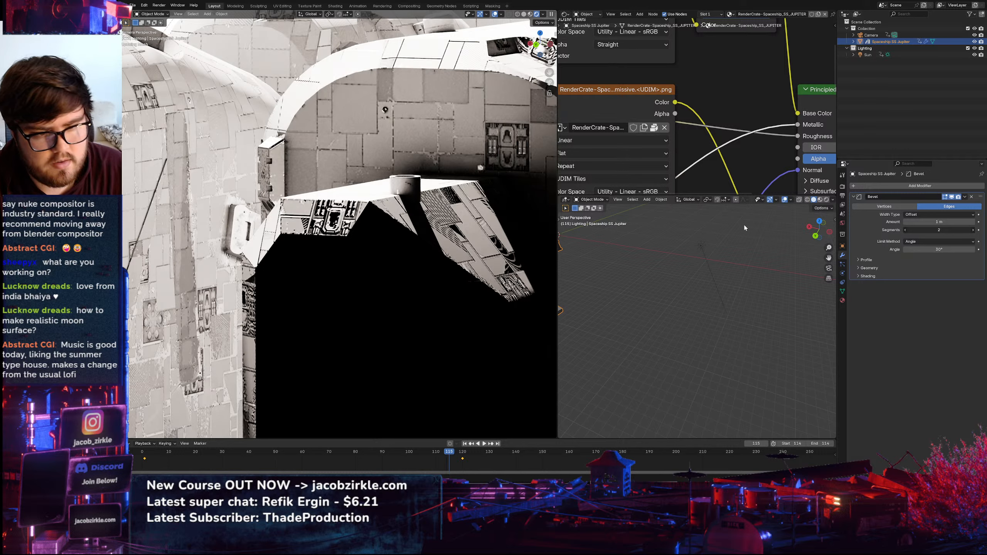
left_click(943, 230)
type("2")
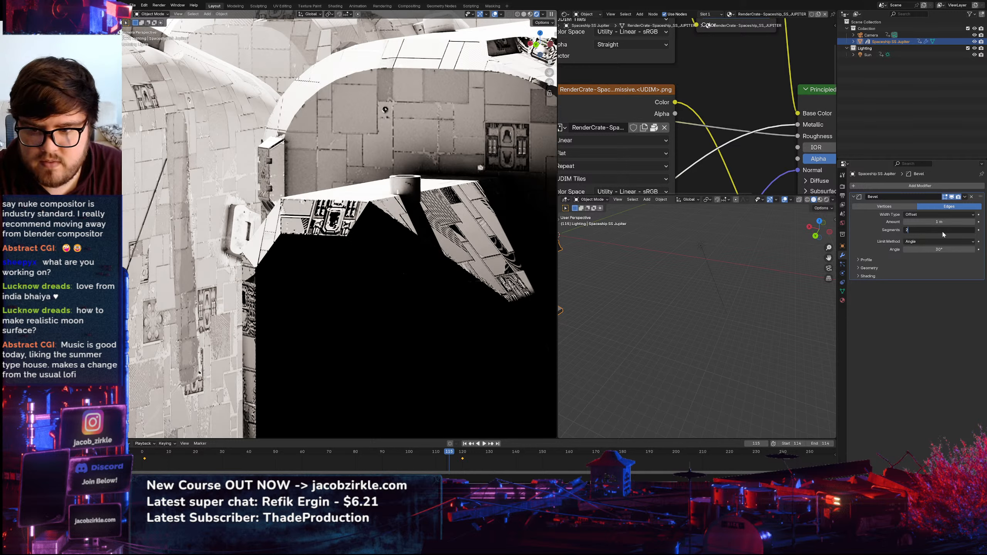
key("Return")
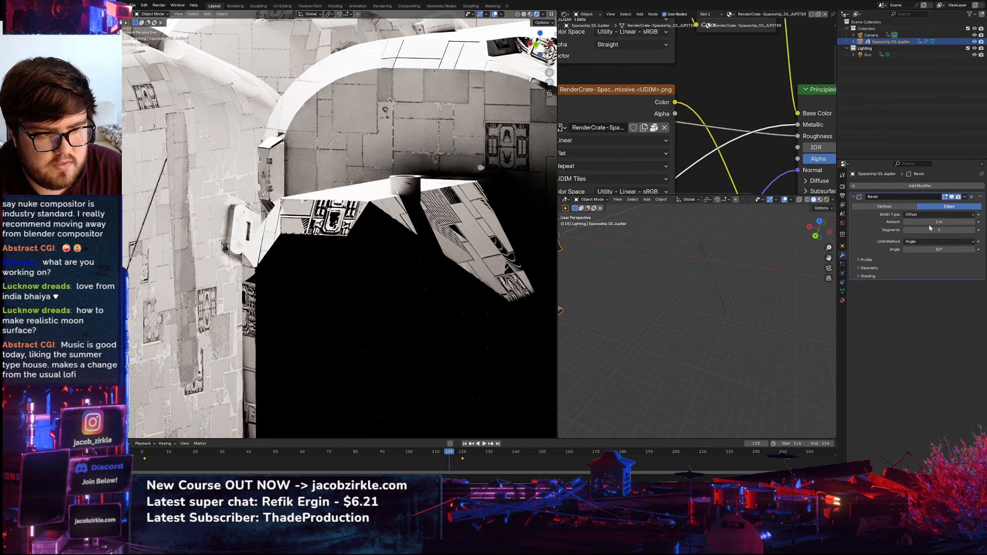
Add a mesh cube and move it horizontally to the front of the spaceship as a size reference
key("Home")
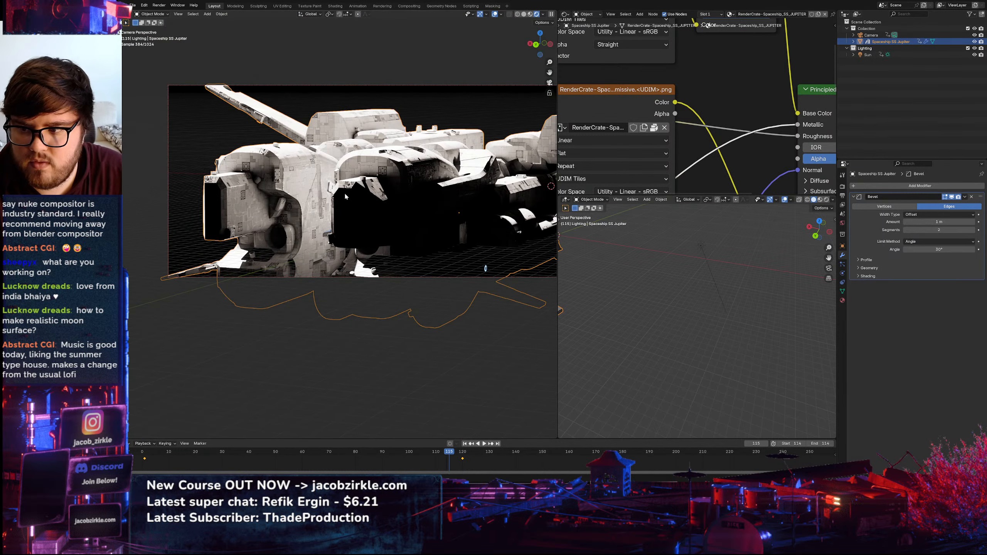
key("shift+a")
mouse_move(312, 232)
left_click(365, 237)
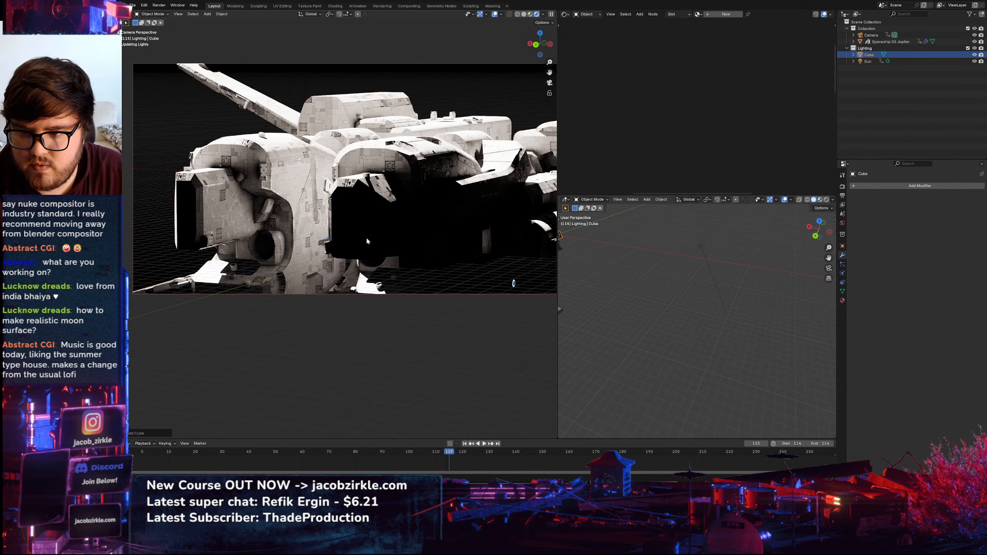
key("g")
key("shift+z")
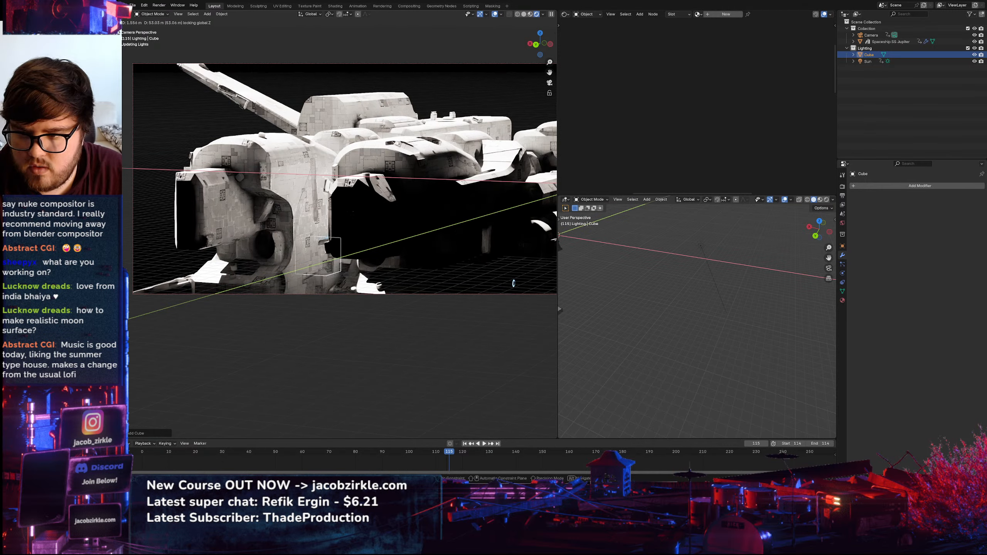
left_click(540, 334)
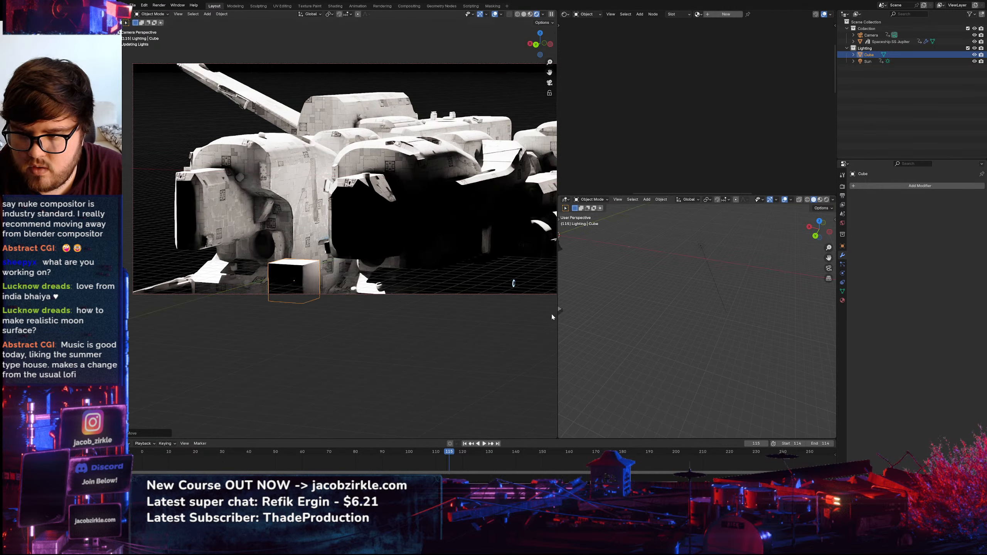
Delete the reference cube and reselect the spaceship
key("x")
left_click(342, 257)
left_click(360, 196)
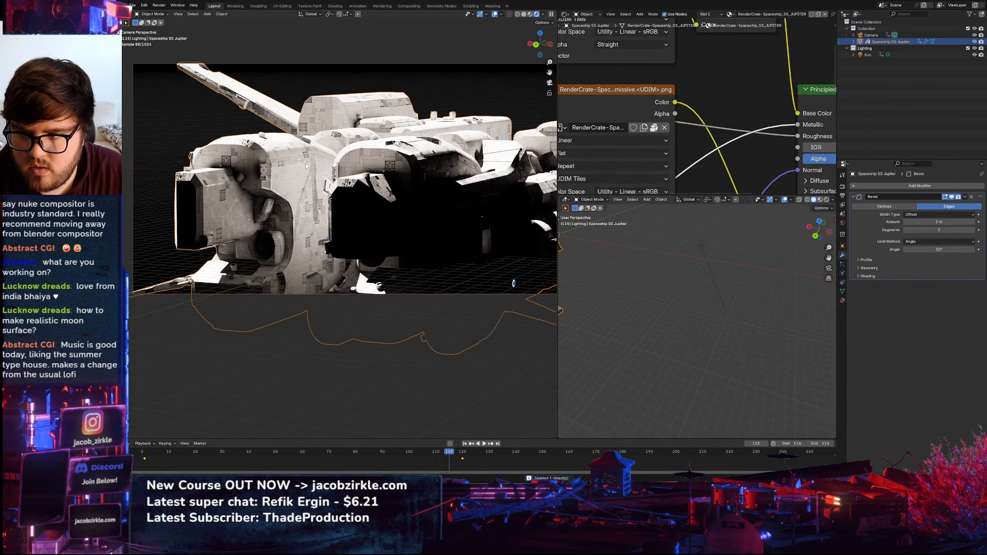
Try a larger bevel amount and the Weight limit method, ending with the Angle method and an amount of 1 m
scroll(306, 165, "up", 5)
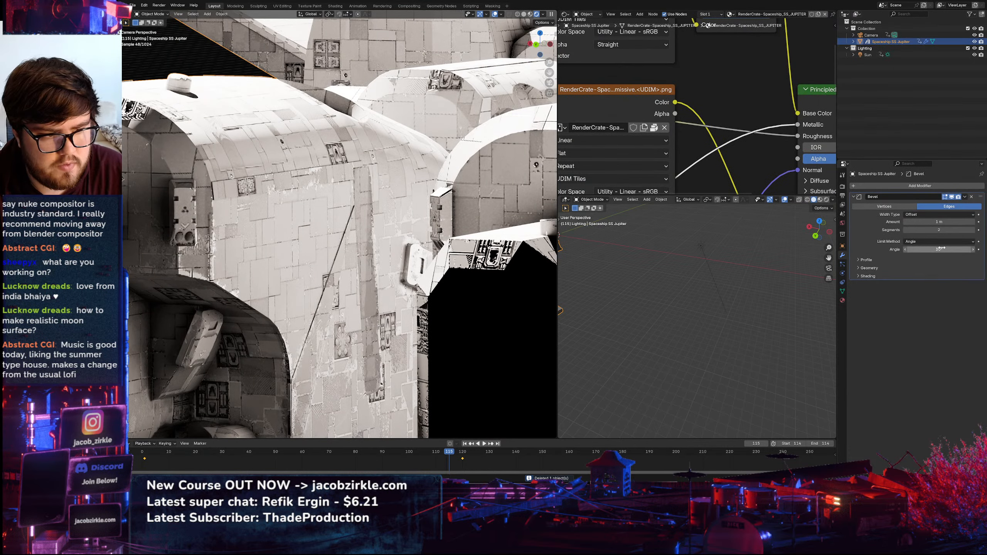
left_click_drag(936, 222, 933, 222)
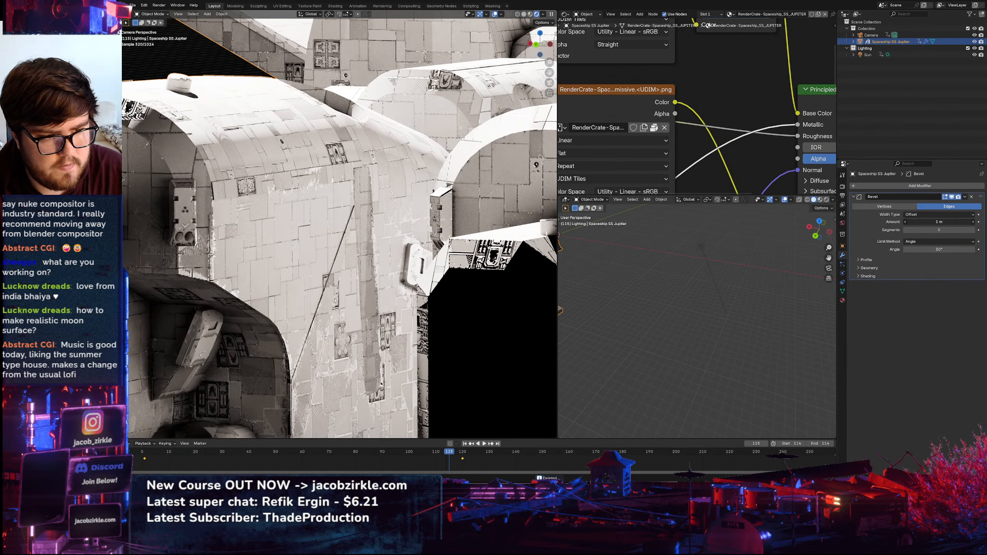
left_click(925, 241)
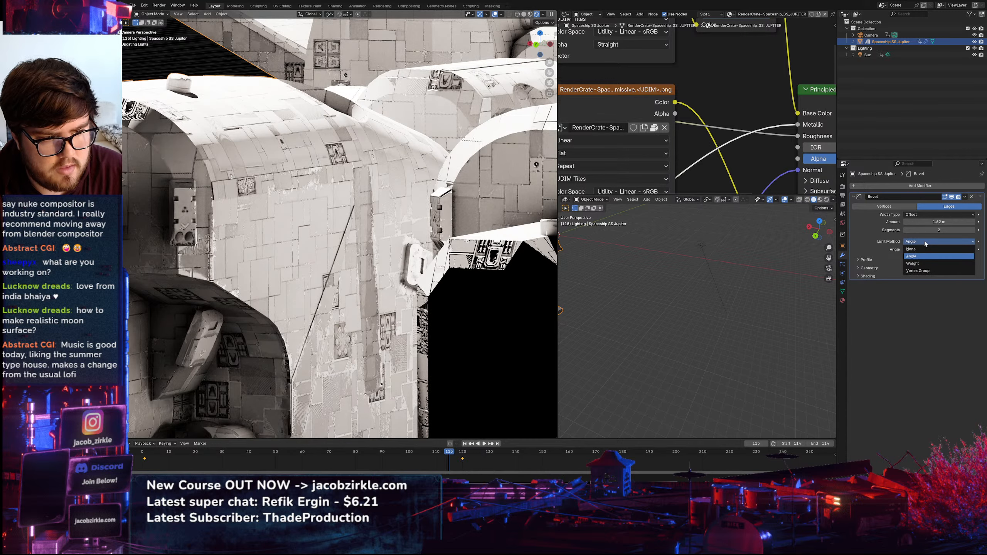
left_click(914, 265)
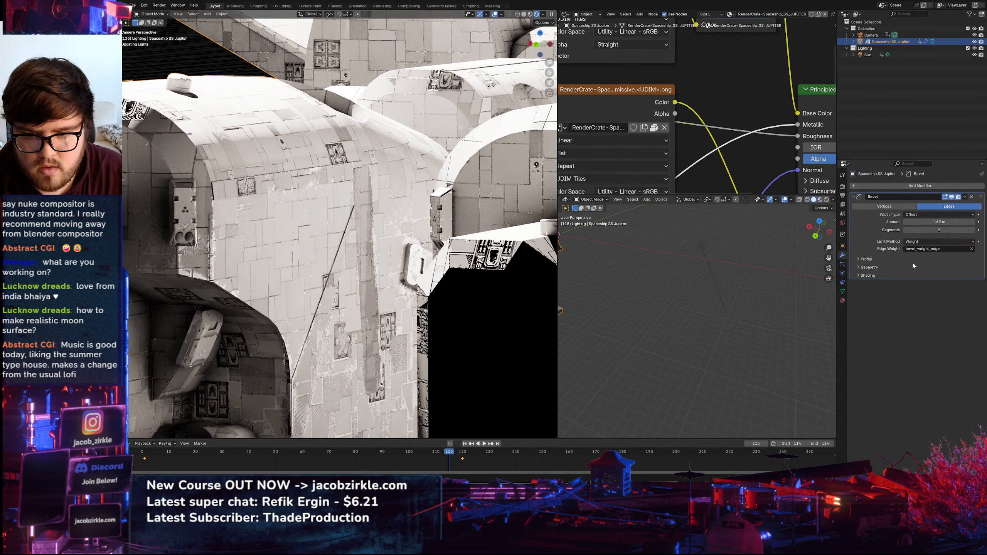
left_click(918, 241)
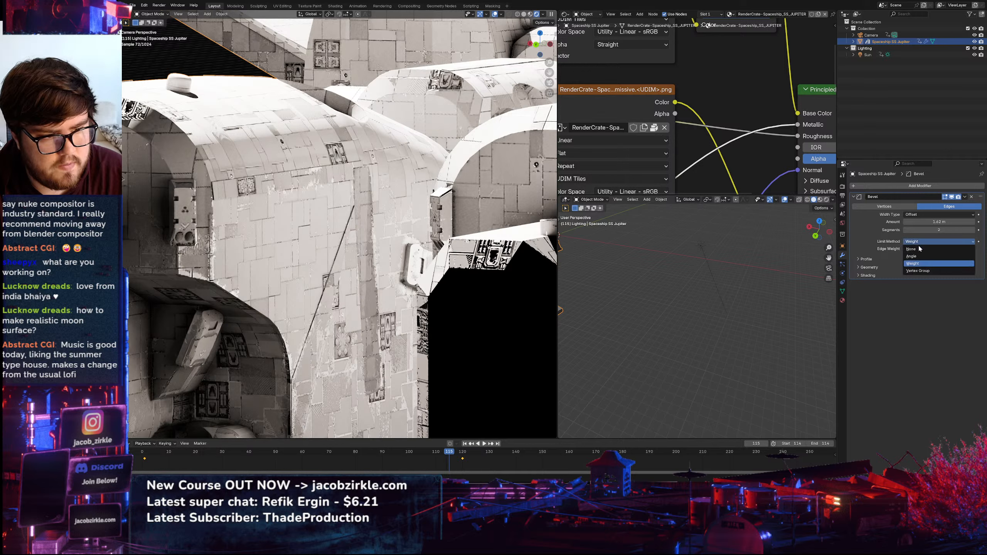
left_click(914, 256)
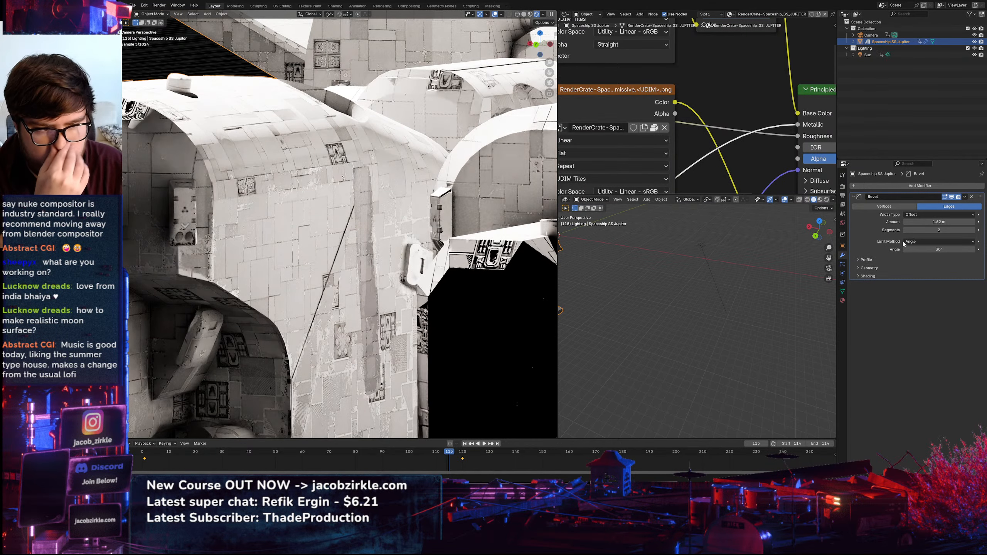
left_click(940, 222)
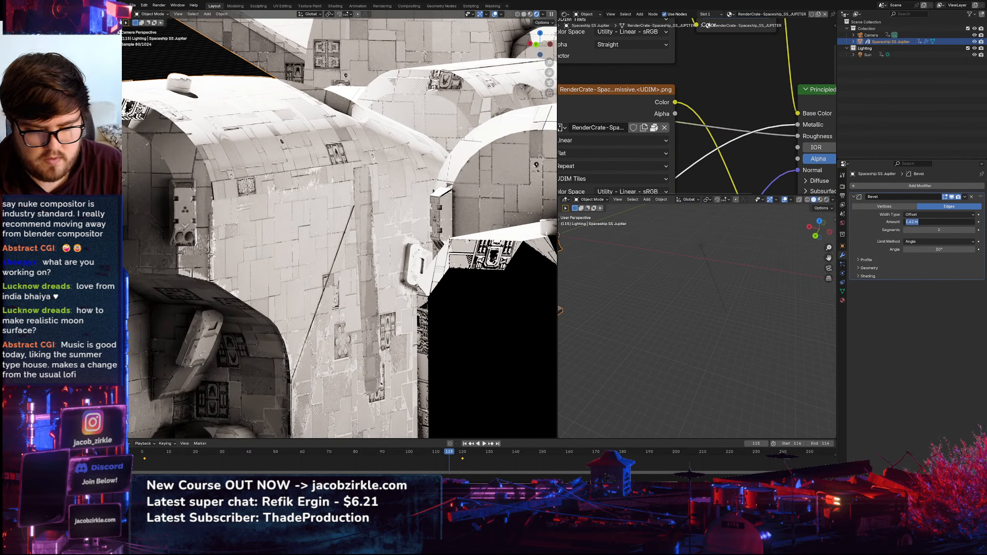
type("1")
key("Return")
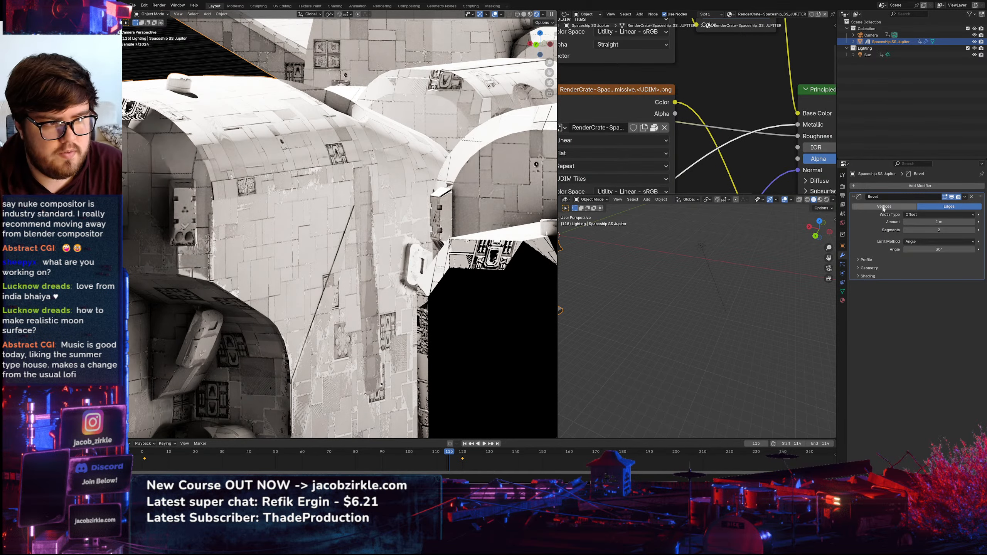
Examine the front hull block's bevelled edges up close and check its mesh edges in Edit Mode, ending in Object Mode
middle_click_drag(310, 179, 352, 351)
scroll(289, 174, "down", 8)
scroll(353, 351, "up", 5)
scroll(352, 351, "up", 10)
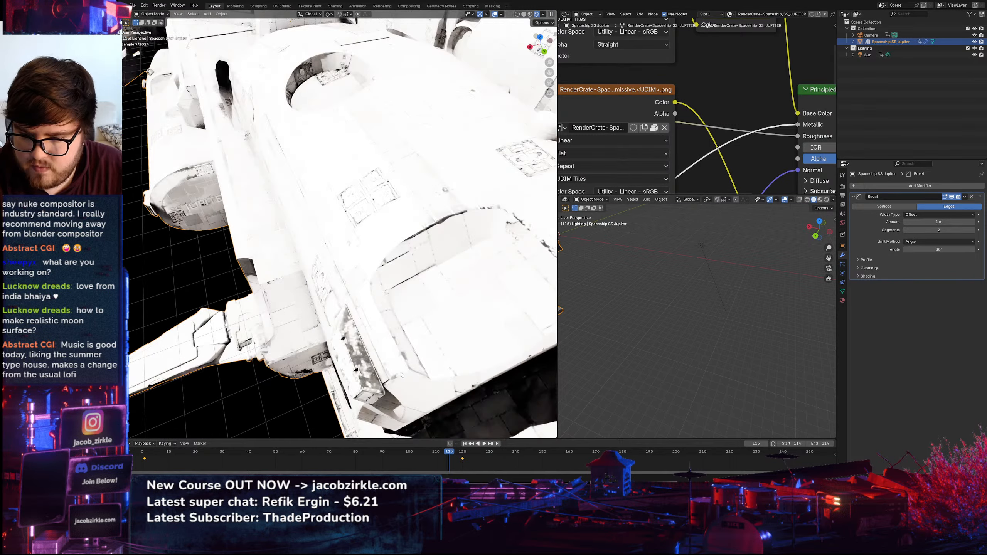
scroll(382, 342, "down", 10)
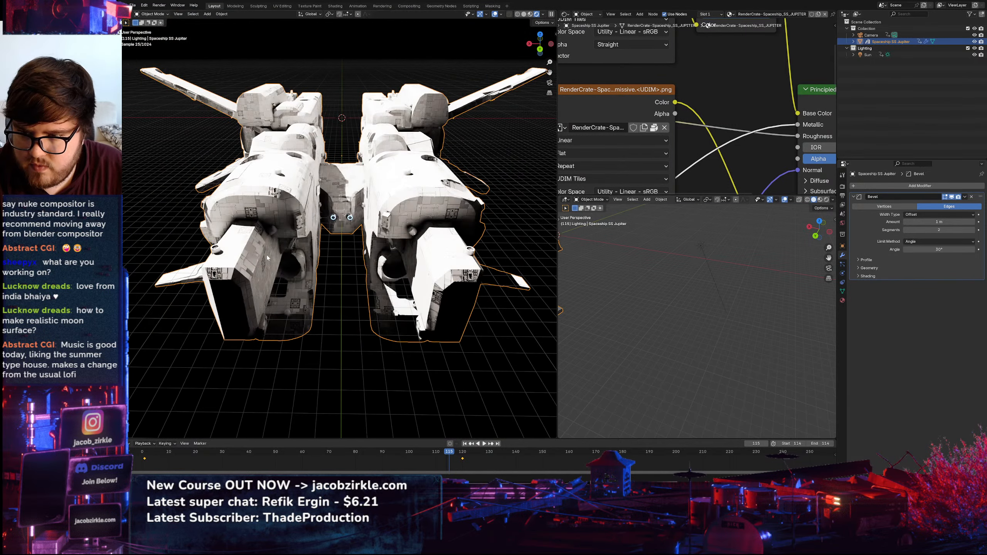
middle_click_drag(258, 278, 333, 291, "shift")
scroll(334, 291, "up", 5)
scroll(333, 291, "up", 4)
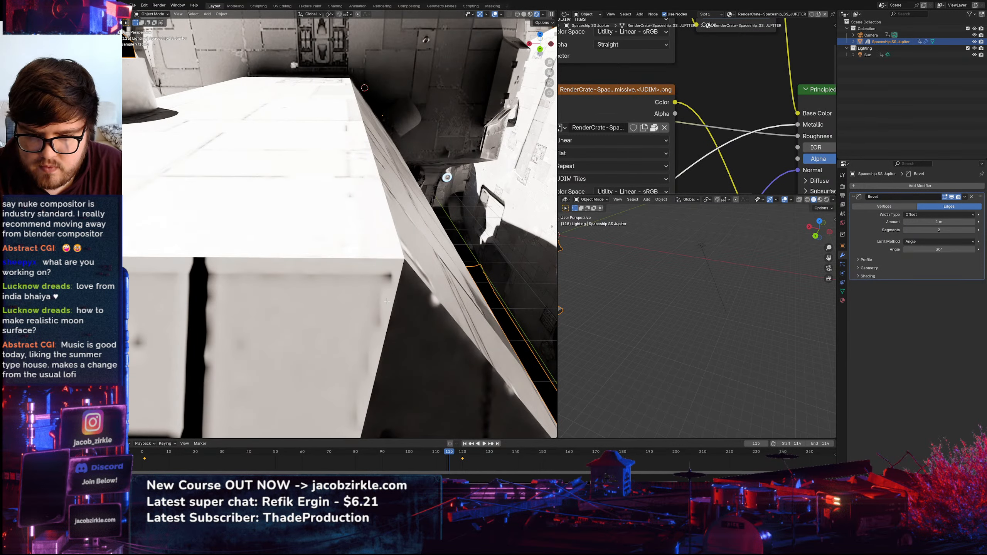
key("Tab")
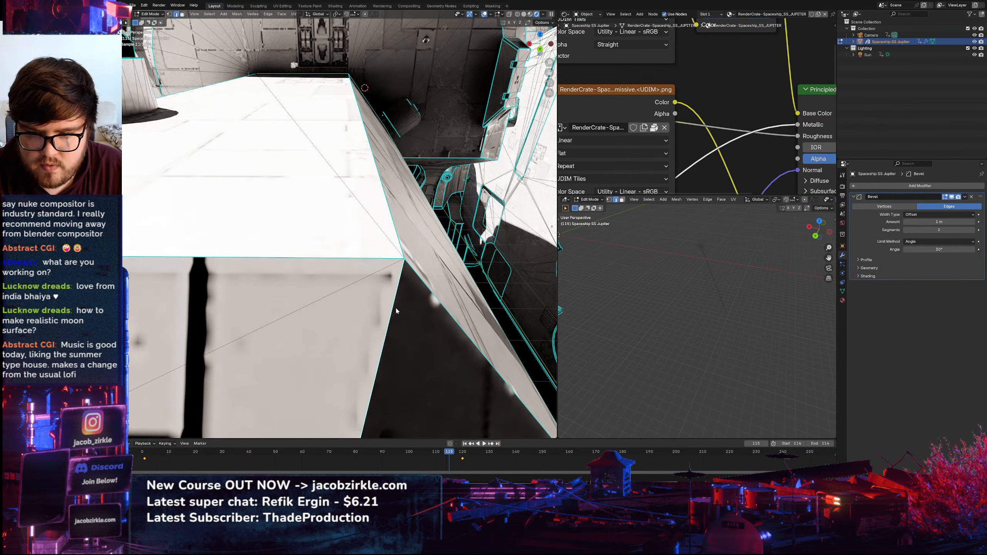
key("Tab")
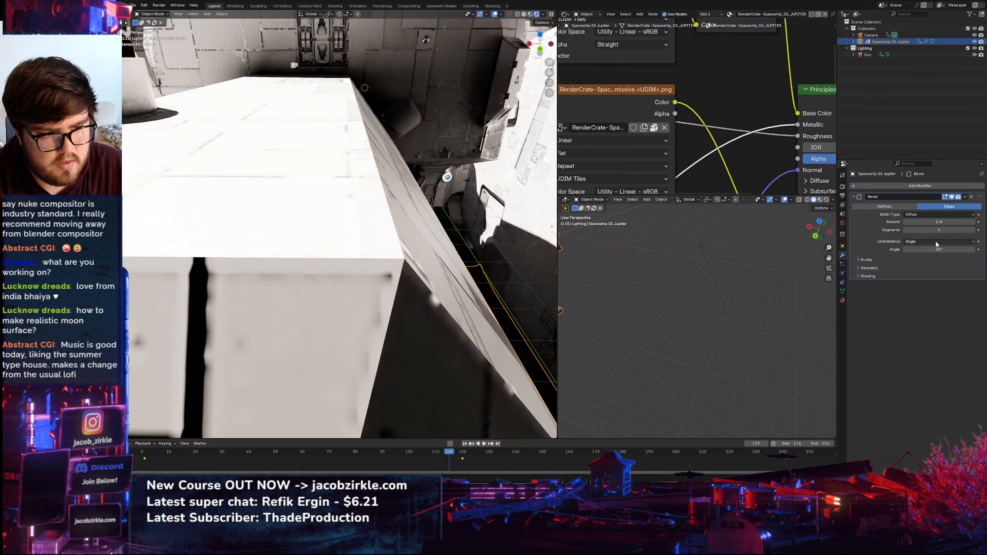
Try the Width type for the bevel, return it to Offset and set the amount to 10 m
left_click(926, 215)
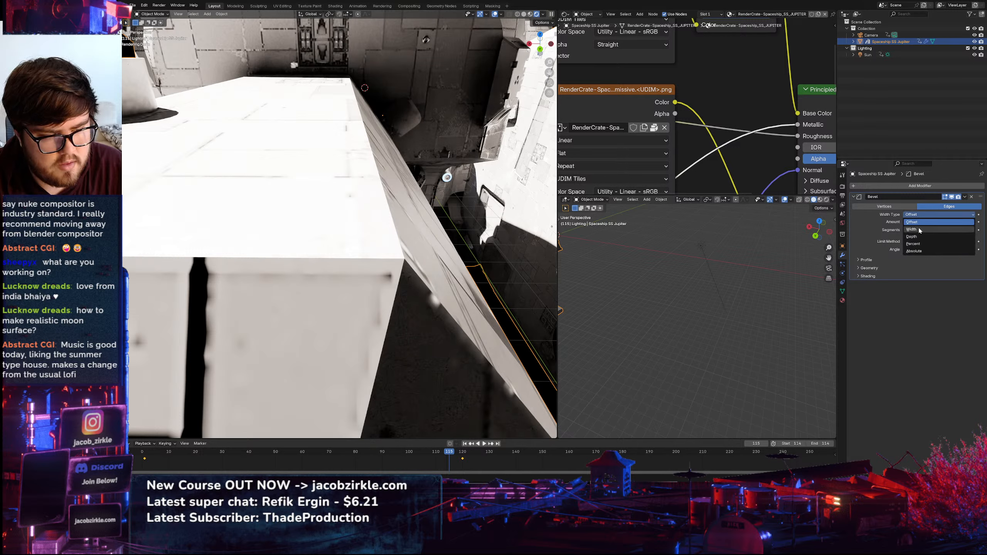
left_click(919, 230)
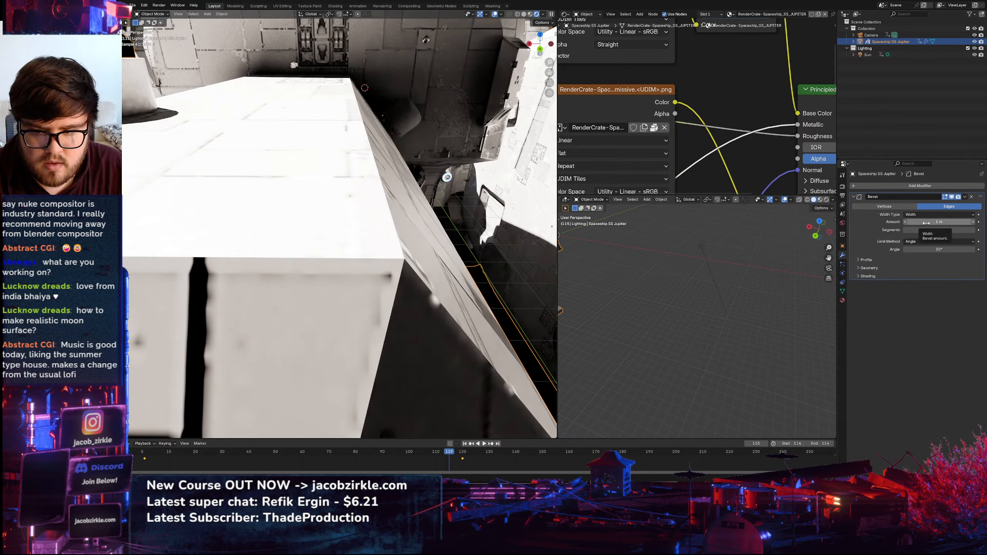
left_click(925, 214)
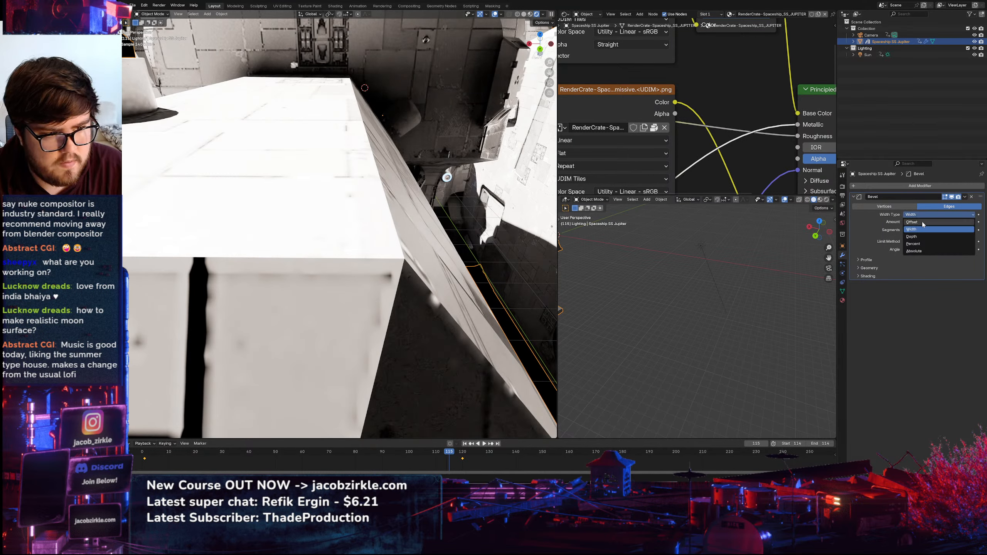
left_click(922, 223)
left_click(922, 222)
type("1")
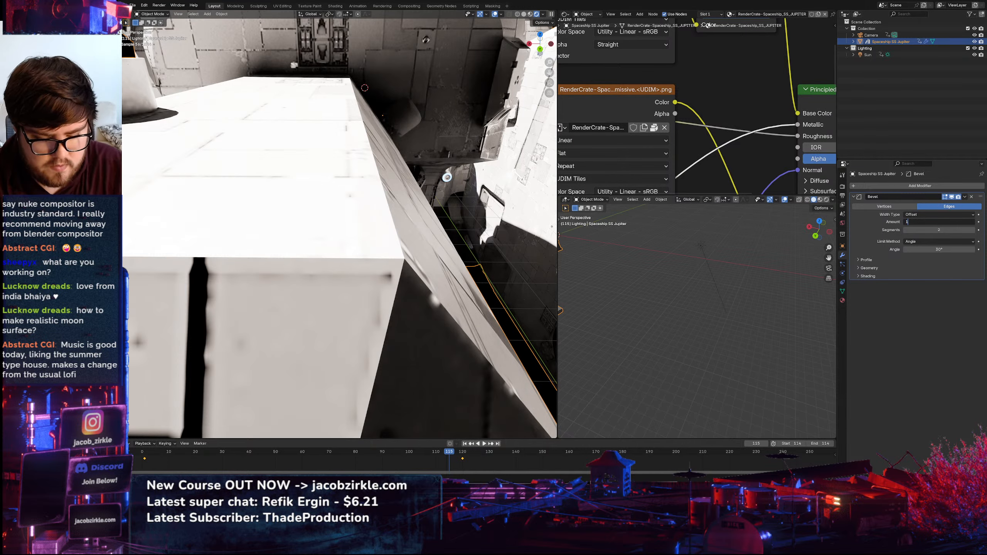
type("0")
key("Return")
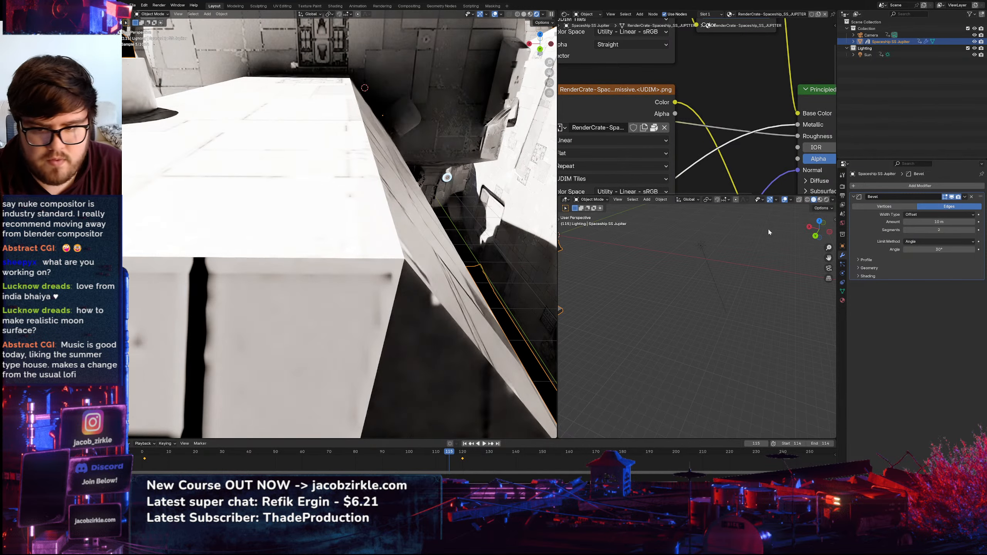
Clear the UV seams on all edges of the spaceship mesh in Edit Mode
scroll(367, 271, "down", 4)
middle_click_drag(367, 272, 363, 226)
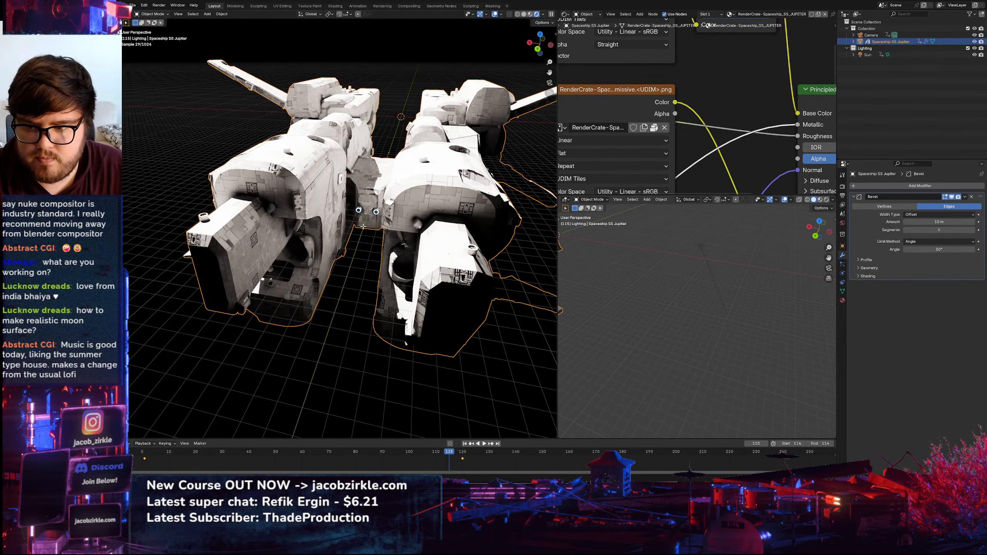
key("Tab")
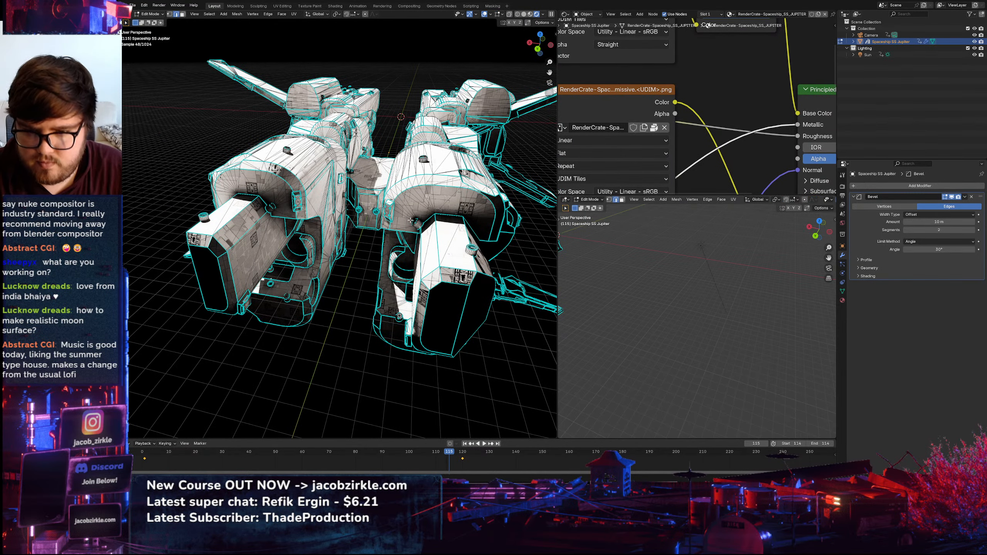
key("a")
key("u")
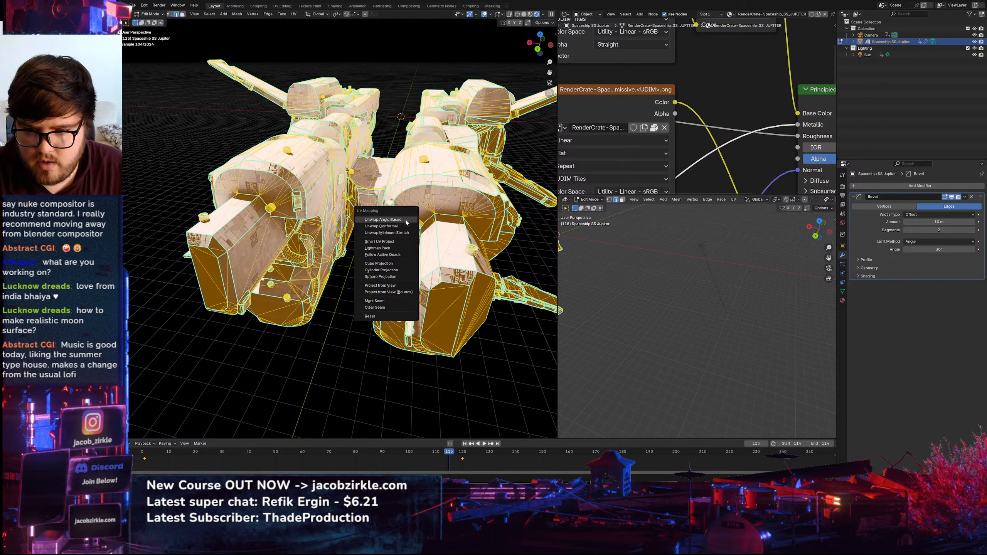
left_click(376, 309)
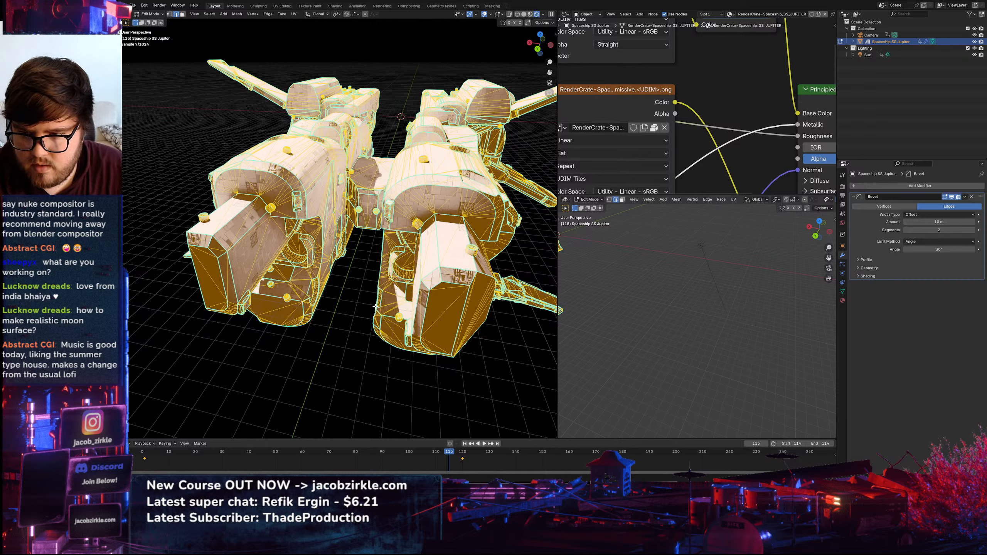
Clear the sharp marks from all edges of the spaceship mesh and return to Object Mode
key("u")
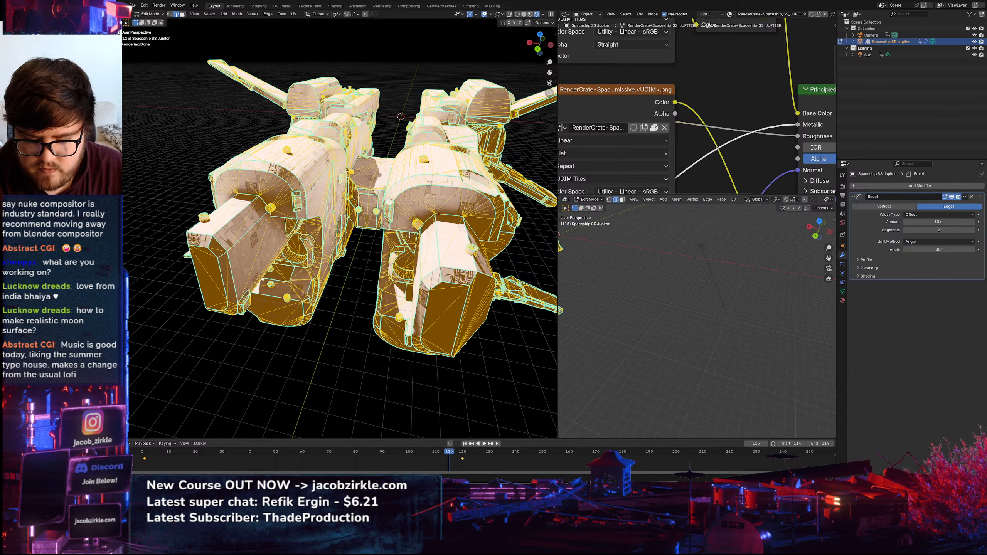
key("F2")
type("clea")
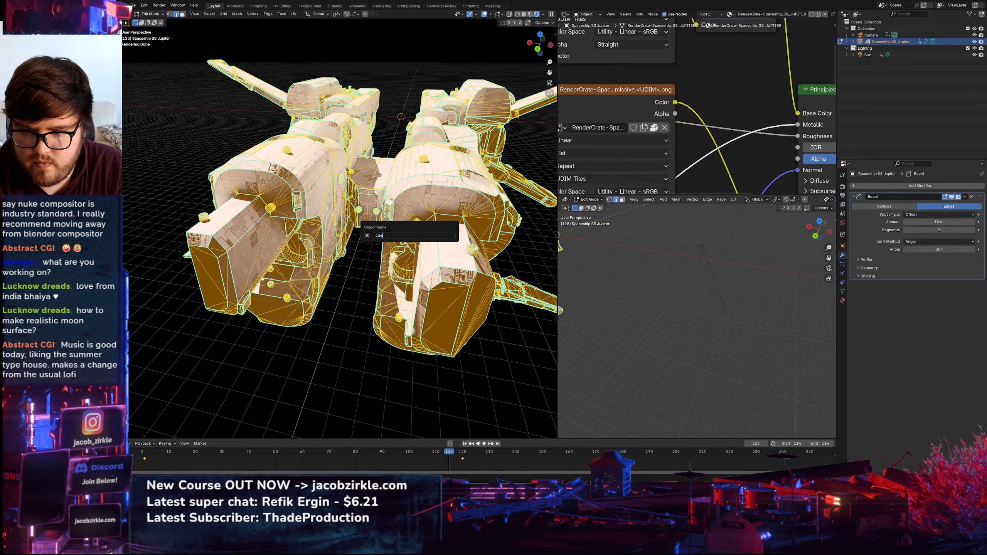
key("Escape")
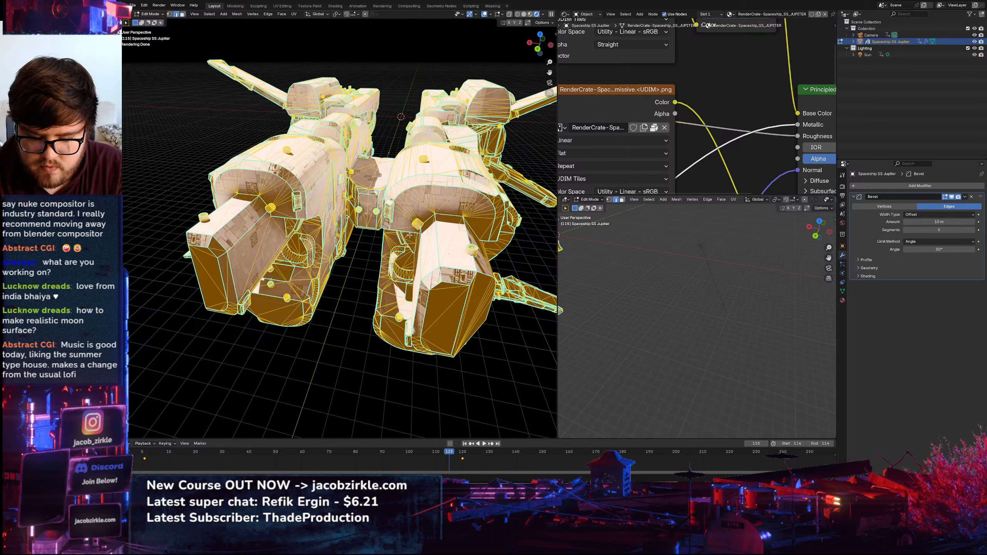
key("F3")
type("clear")
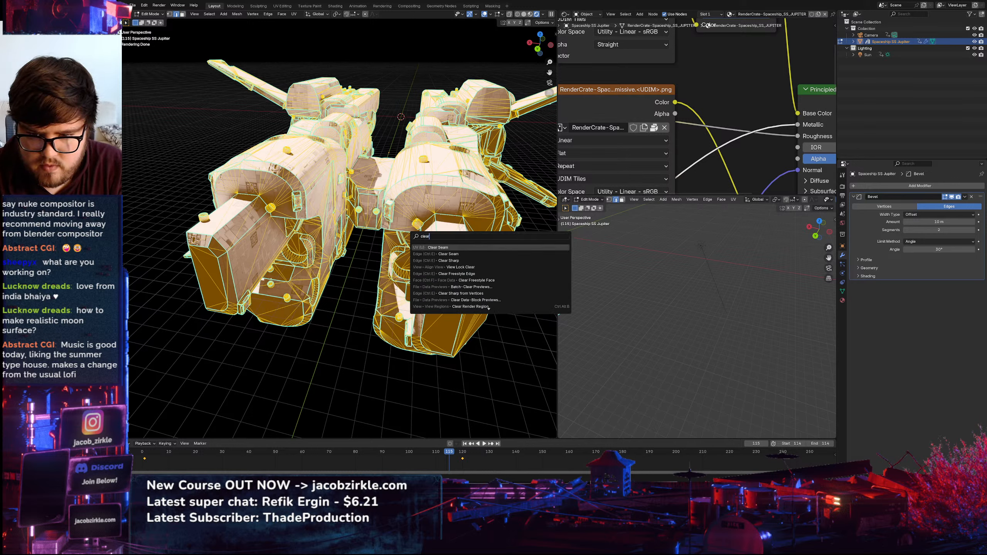
left_click(452, 263)
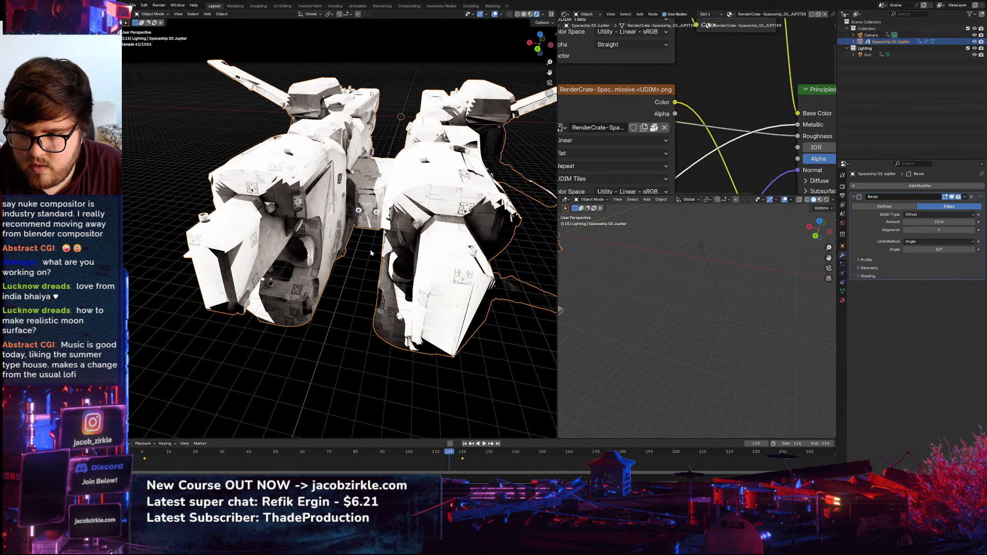
mouse_move(369, 248)
middle_mouse_down()
mouse_move(351, 253)
mouse_move(361, 249)
middle_mouse_up()
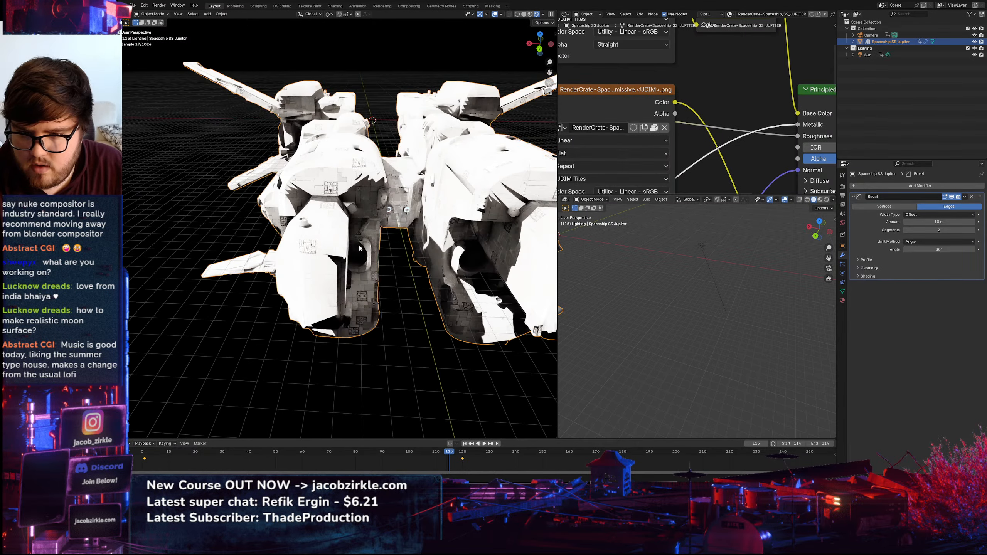
Try smaller bevel amounts of 1 m, 0.98 m and 1 ft on the spaceship
left_click(939, 223)
type("1")
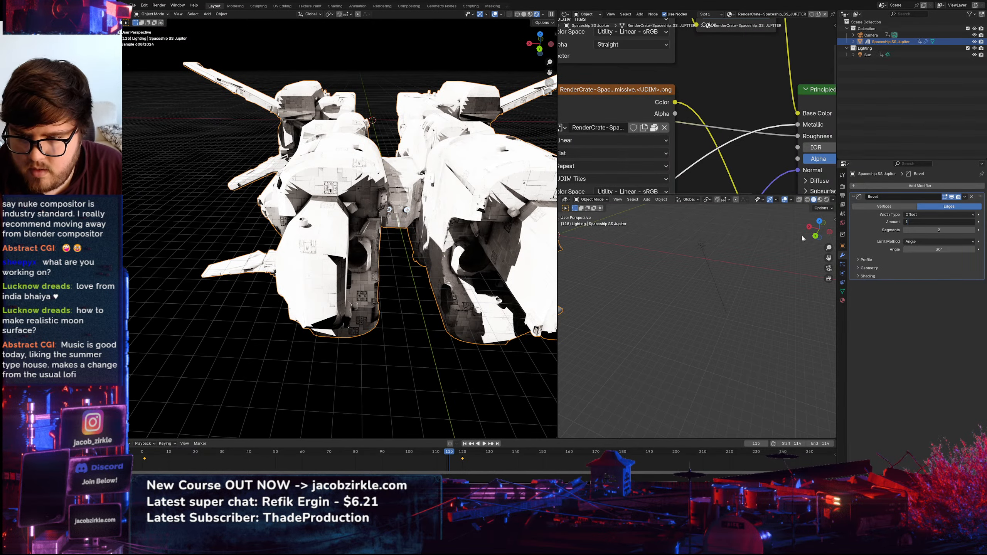
key("Return")
scroll(471, 245, "up", 5)
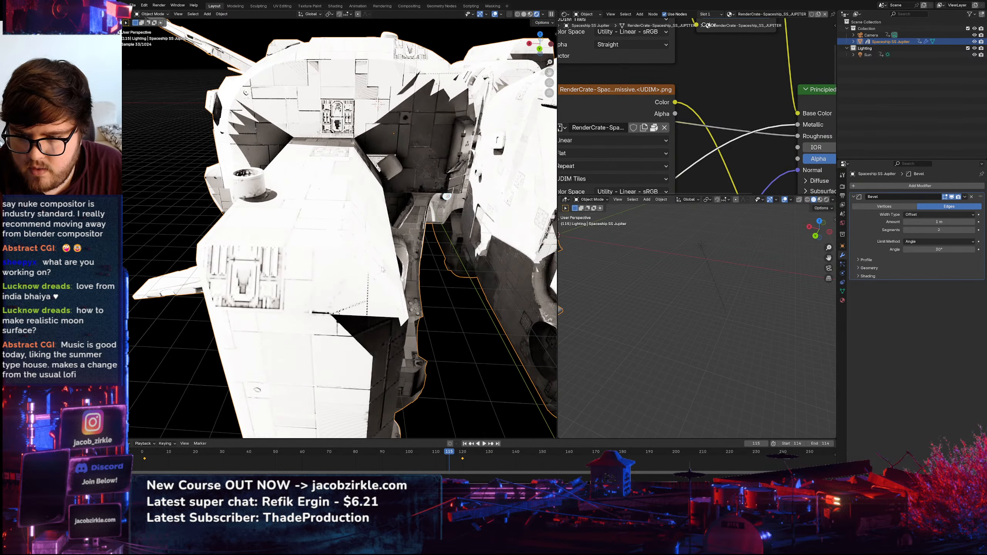
left_click(905, 223)
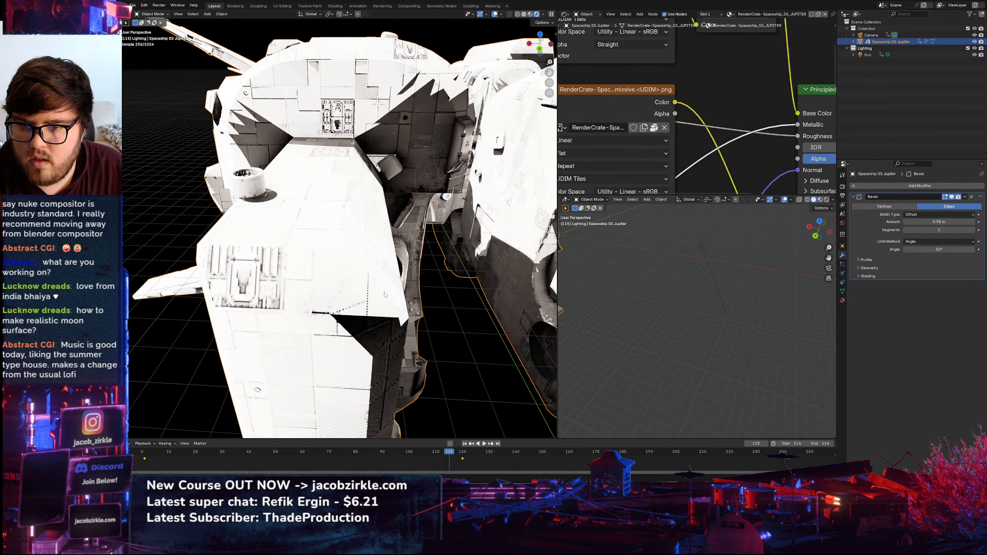
left_click(939, 221)
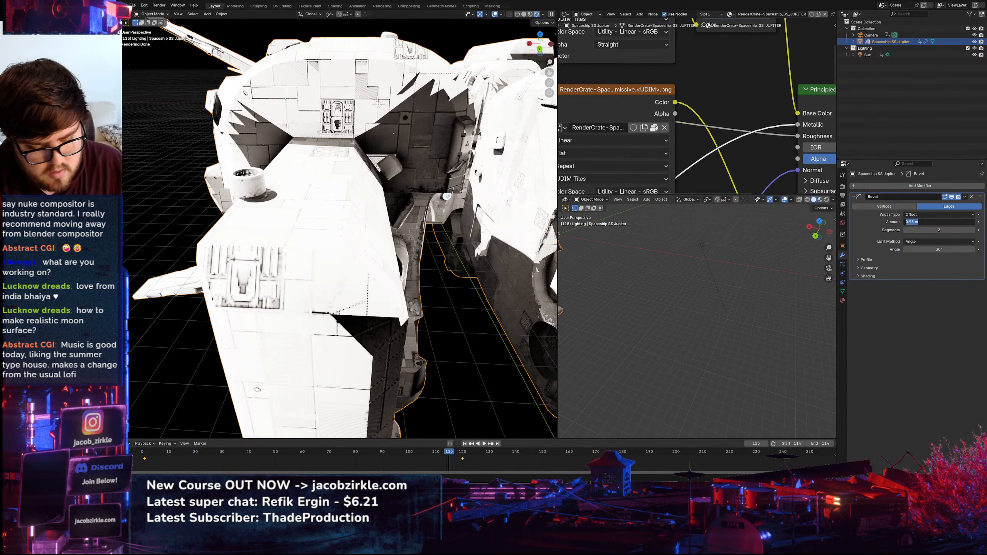
type("1")
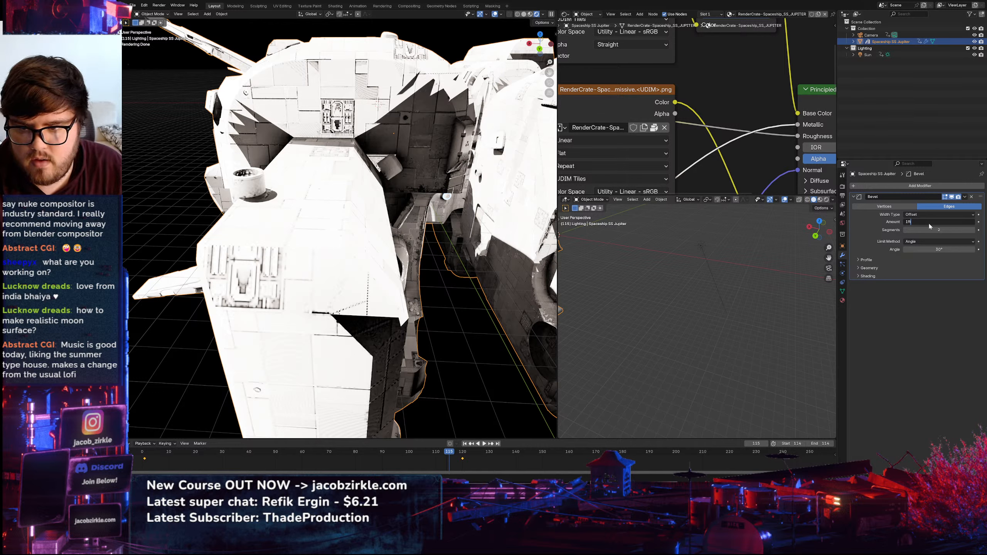
type("ft")
key("Return")
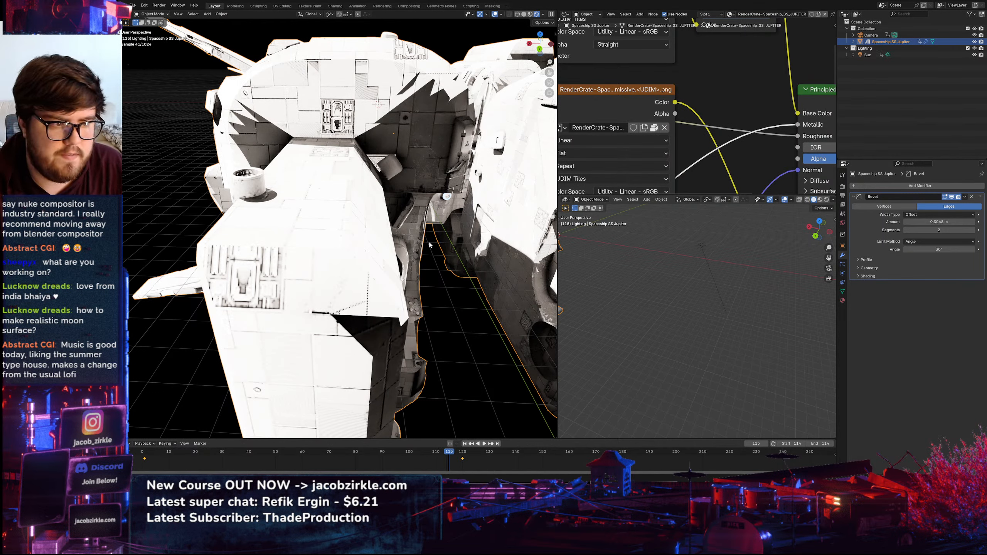
Undo the bevel amount changes and the clearing of the sharp edge marks
key("ctrl+z")
key("ctrl+z")
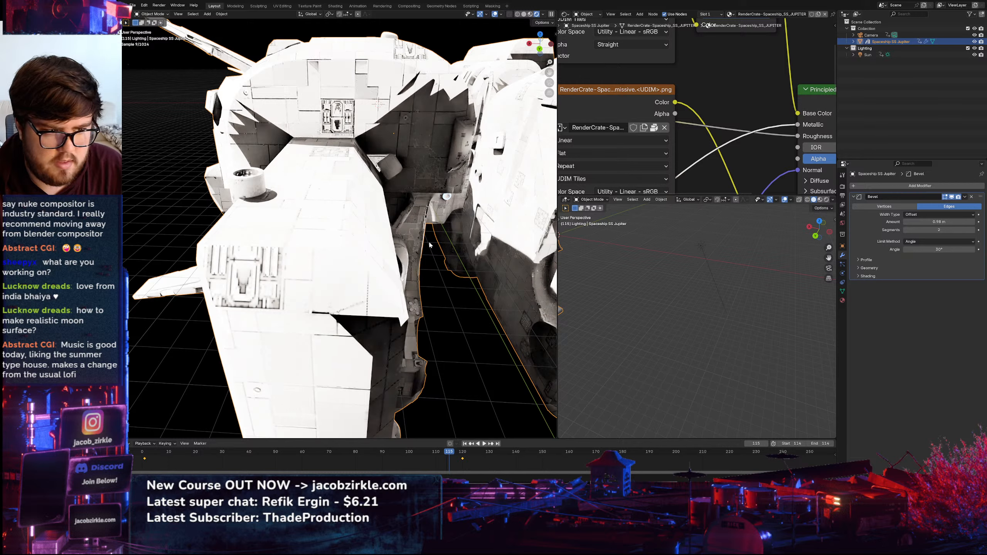
key("ctrl+z")
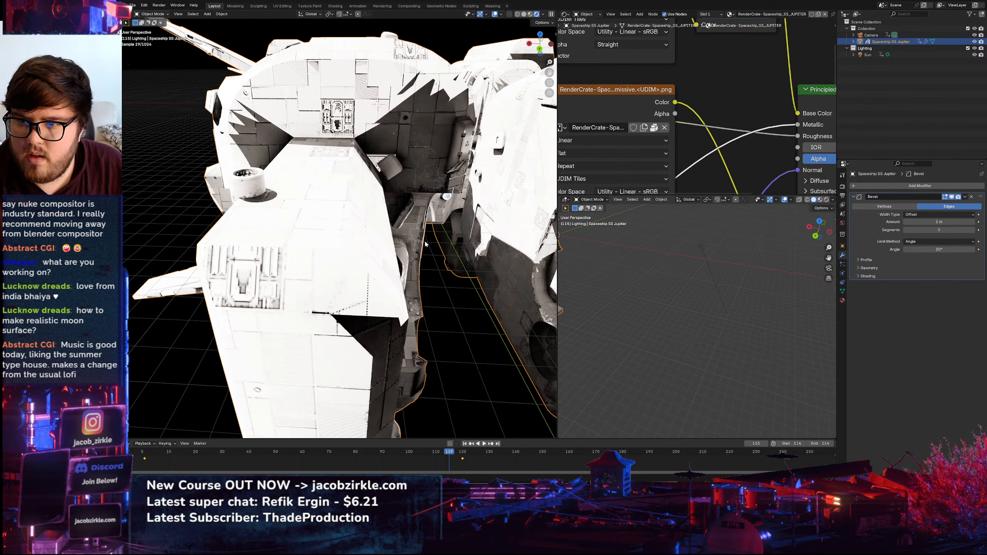
key("Tab")
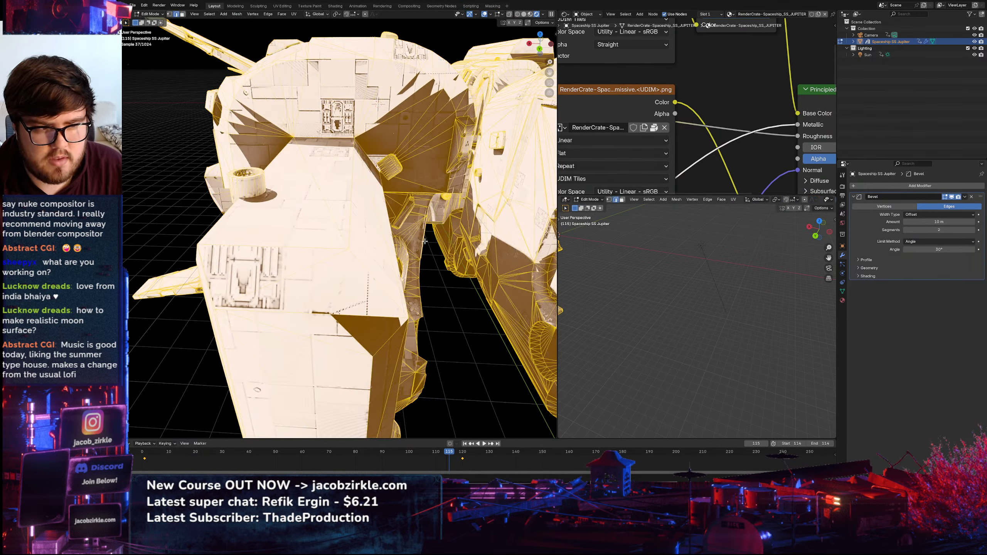
key("ctrl+z")
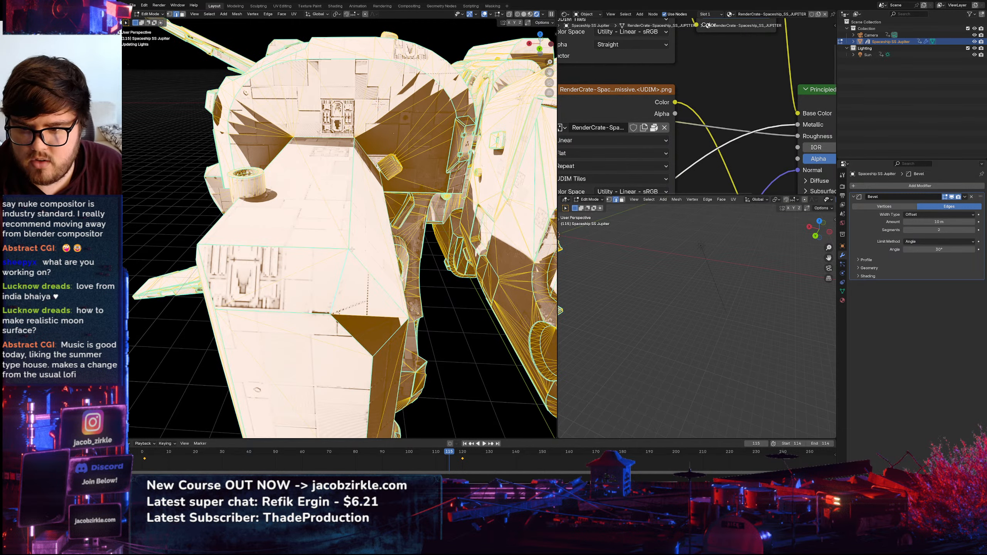
scroll(353, 250, "up", 6)
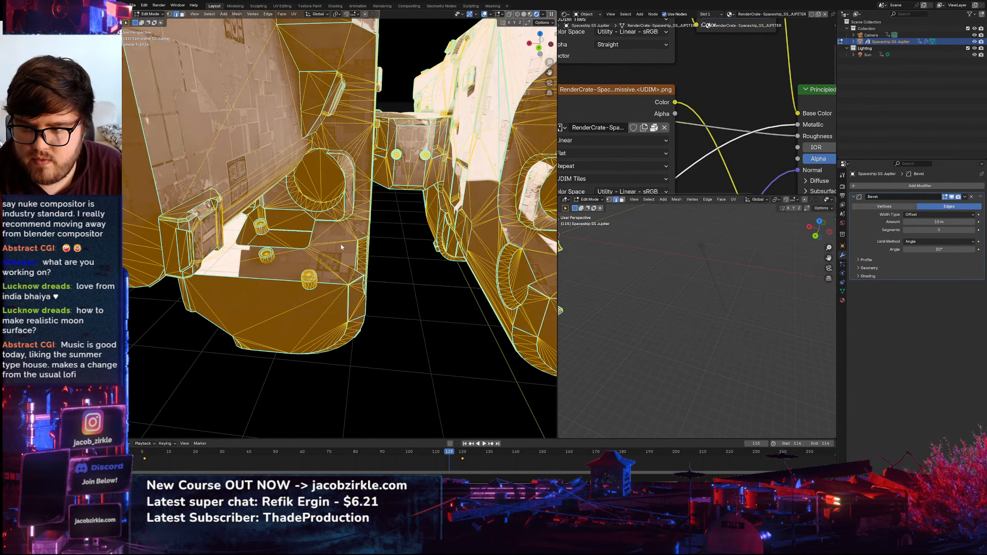
Apply Shade Smooth to the spaceship in Object Mode
key("Tab")
scroll(338, 252, "down", 5)
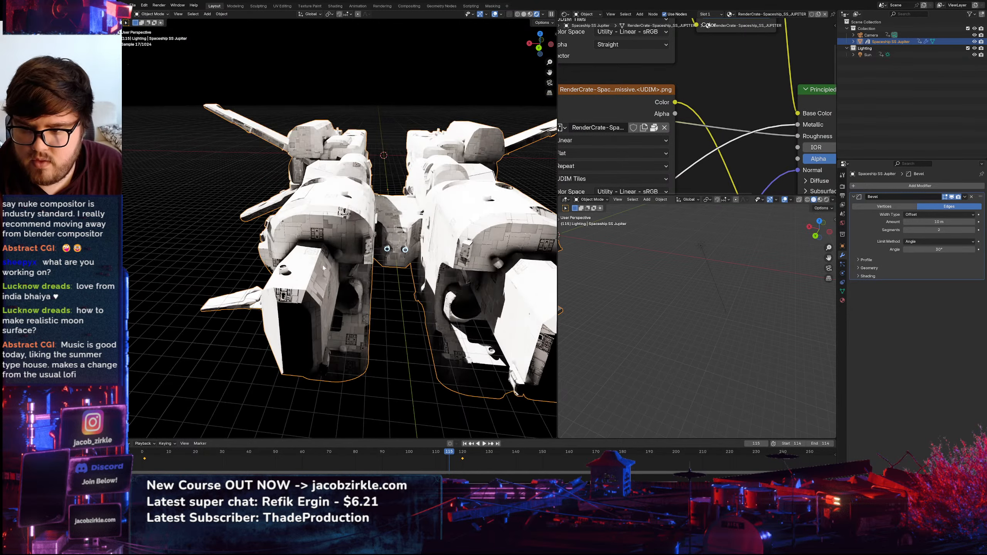
scroll(324, 267, "down", 2)
right_click(353, 249)
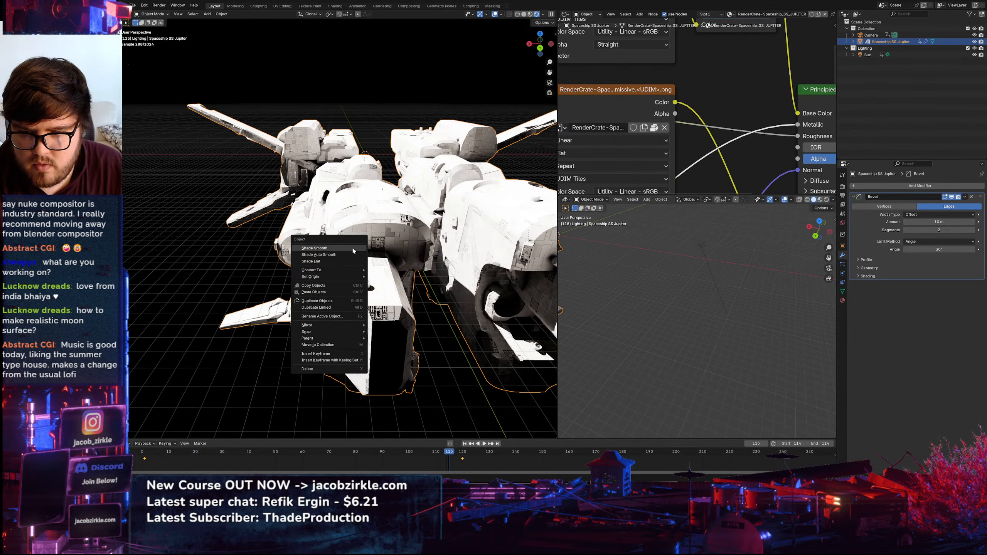
left_click(353, 248)
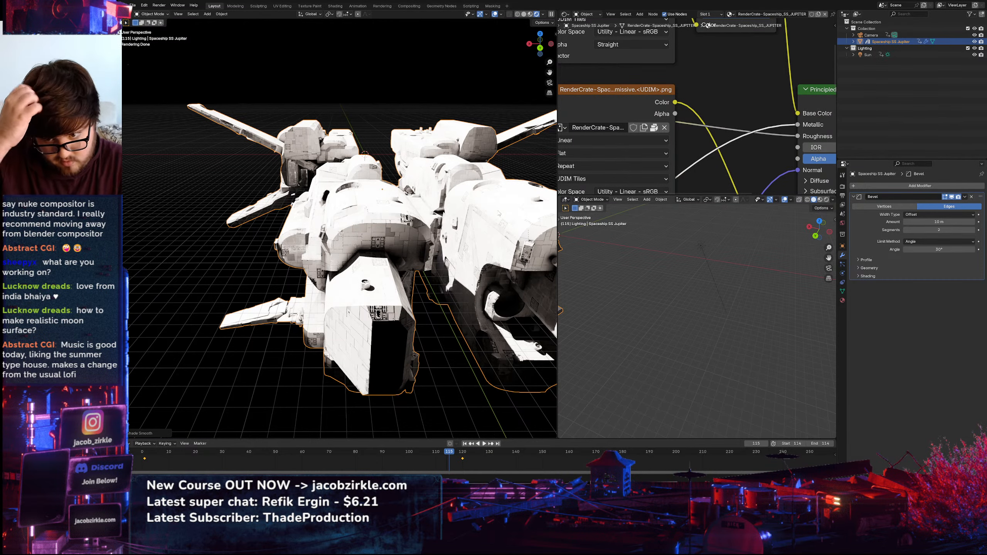
Try to bevel the lengthwise edge on top of the front hull block in Edit Mode
scroll(384, 223, "up", 6)
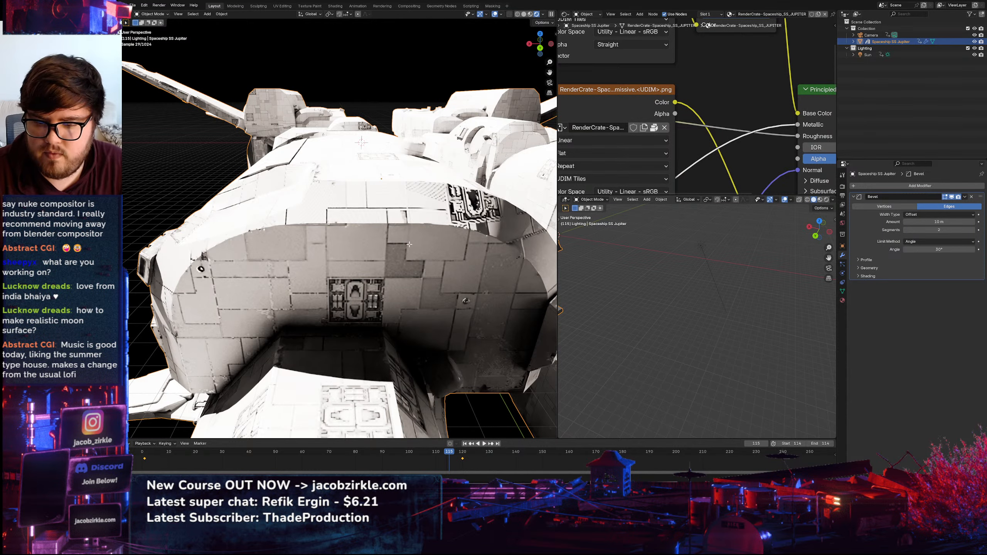
key("Tab")
scroll(384, 305, "down", 8)
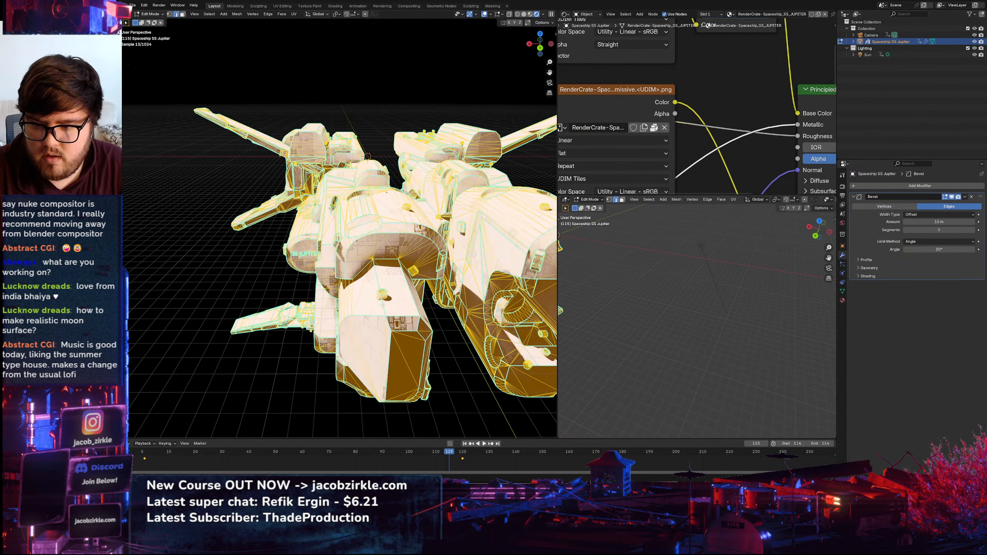
scroll(383, 305, "up", 4)
key("alt+a")
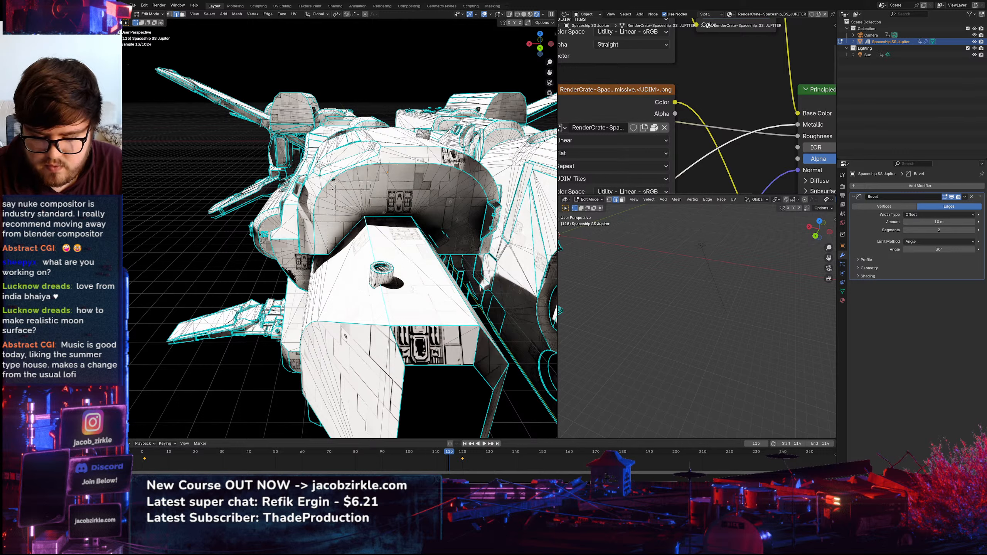
key("ctrl+b")
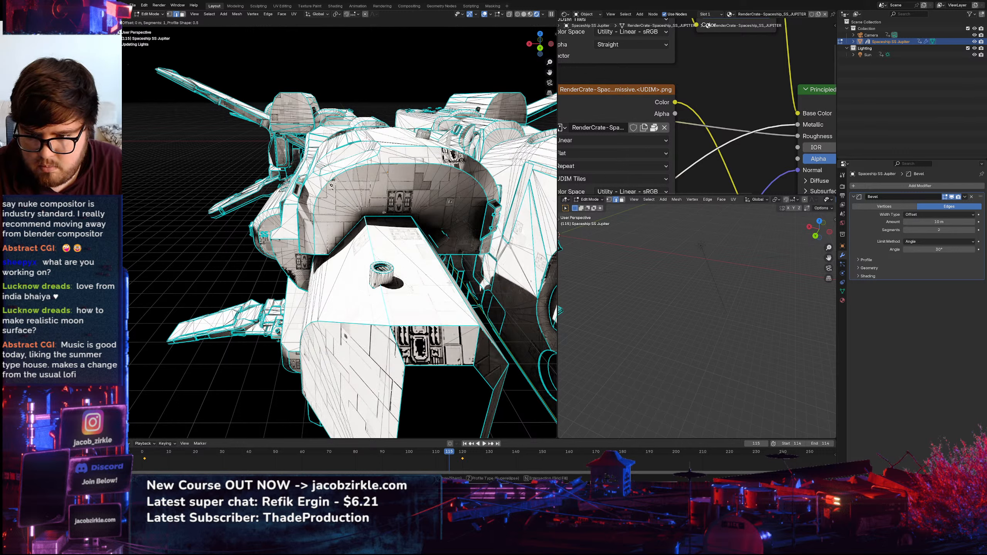
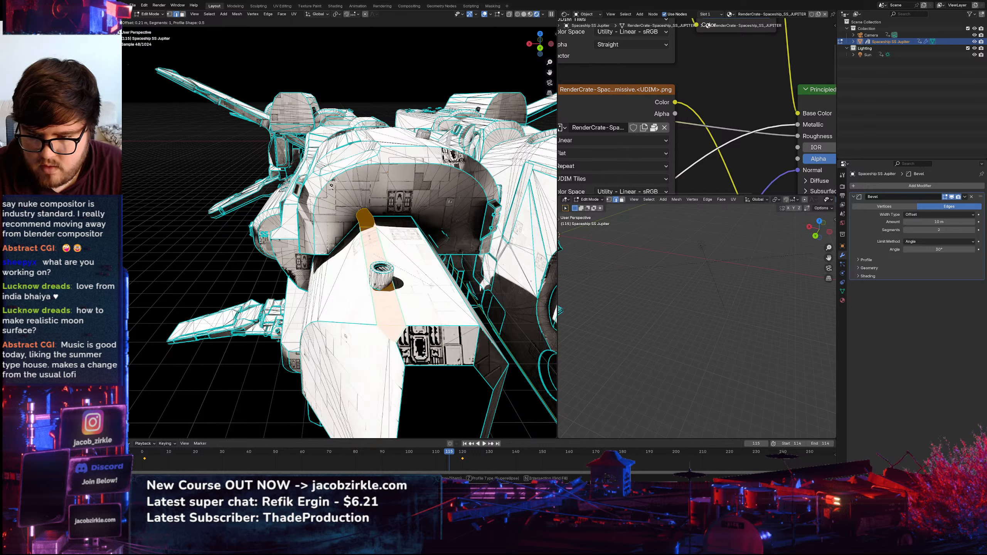
right_click(435, 288)
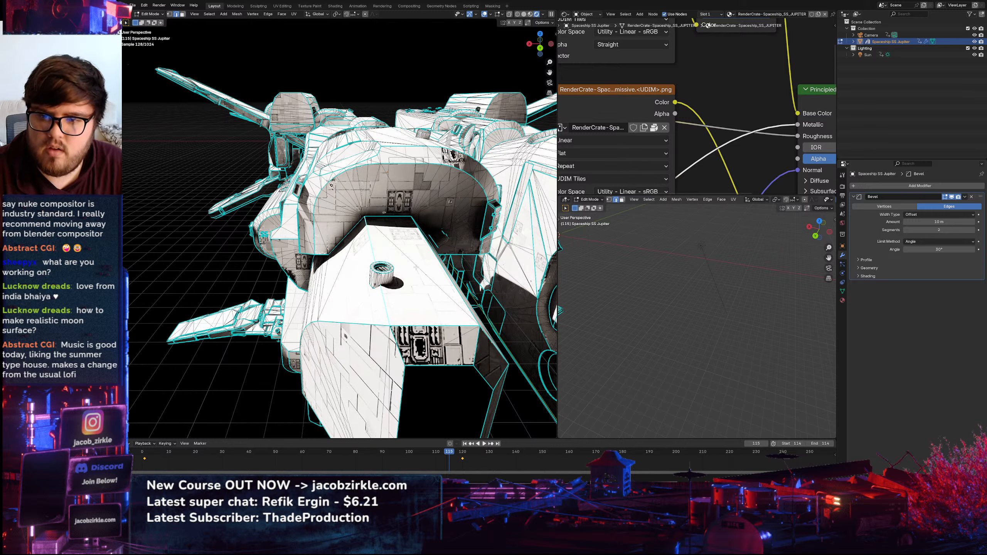
Select all sharp edges of the spaceship mesh and switch the viewport to Solid shading
left_click(209, 14)
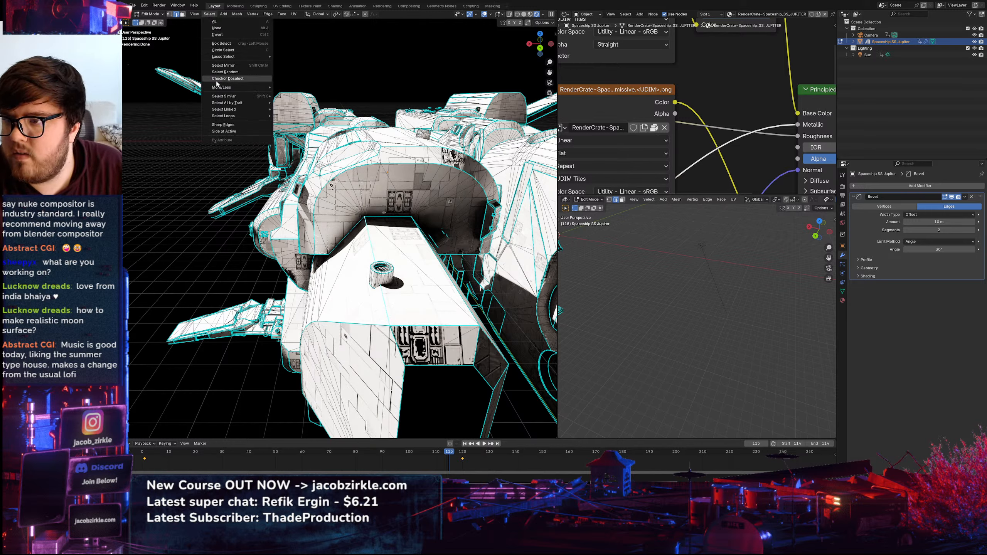
left_click(225, 125)
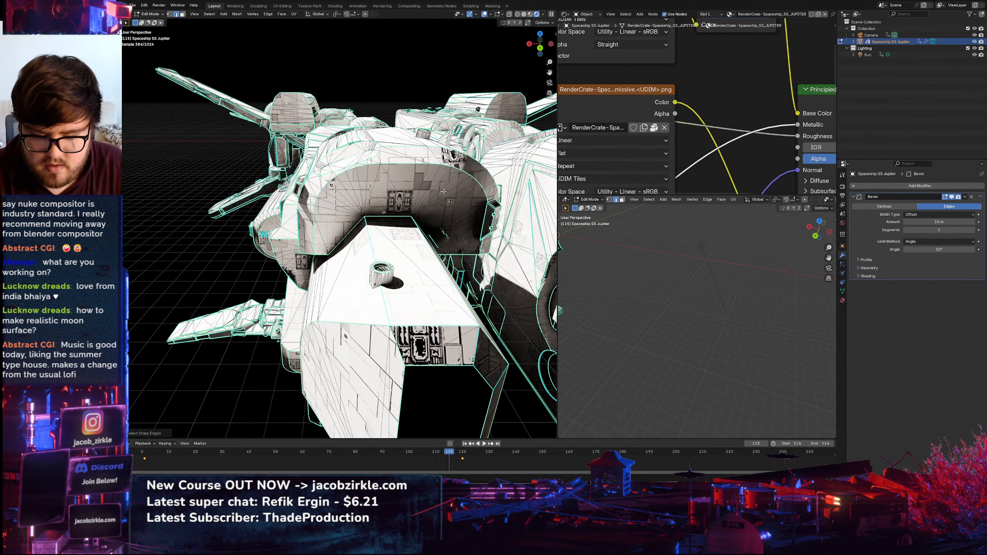
scroll(443, 191, "down", 3)
key("z")
left_click(482, 202)
middle_click_drag(479, 208, 447, 226, "shift")
scroll(447, 227, "down", 2)
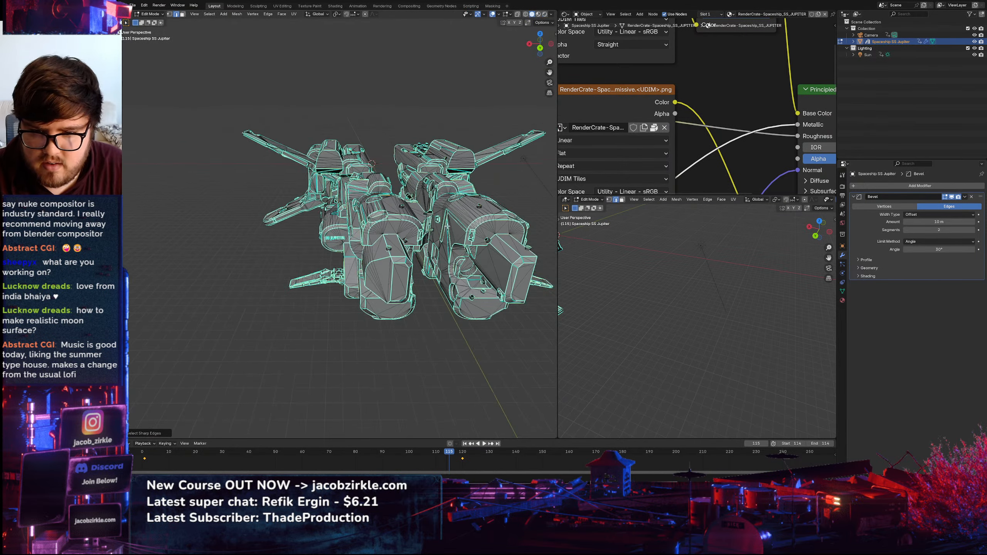
scroll(447, 226, "up", 2)
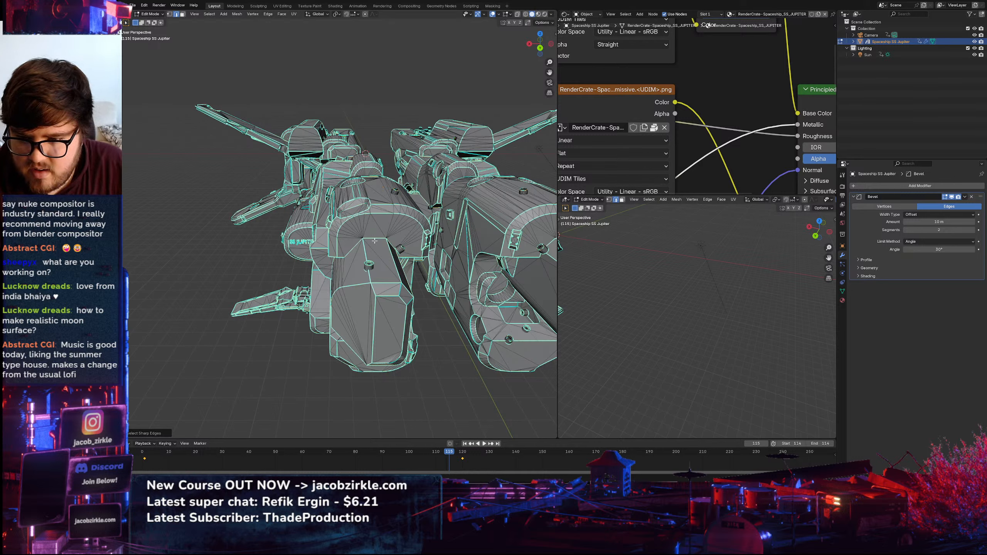
Try to bevel all the selected sharp edges together and return to Object Mode
key("ctrl+b")
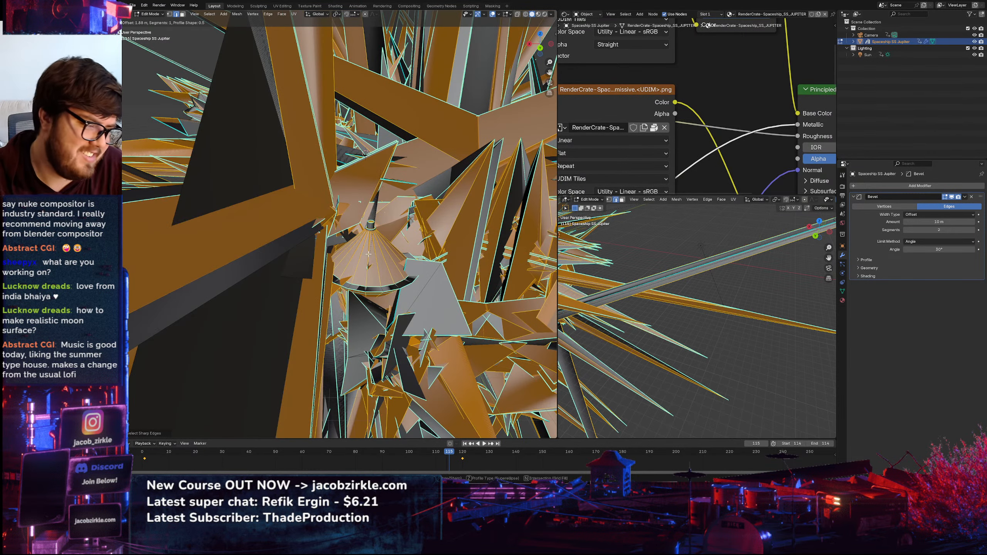
key("Escape")
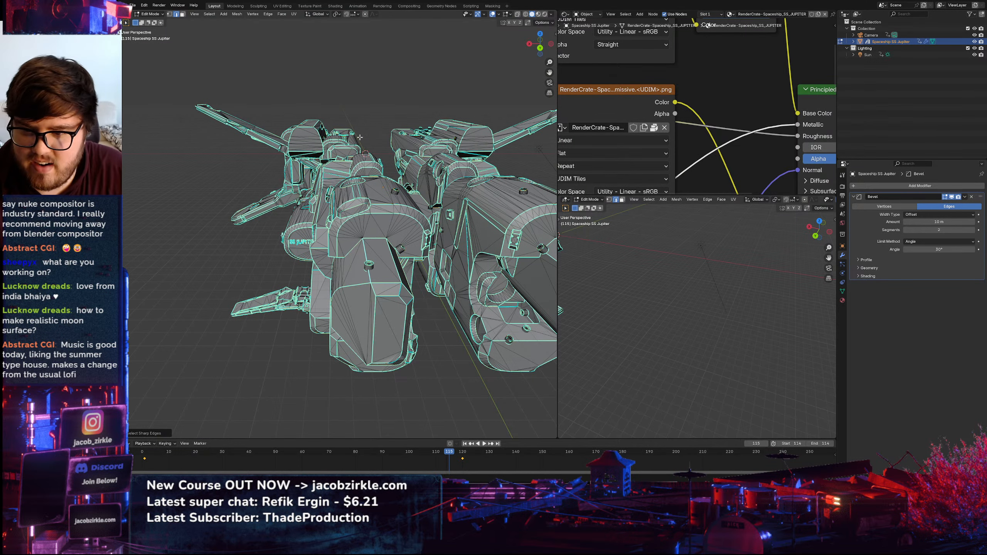
left_click(152, 15)
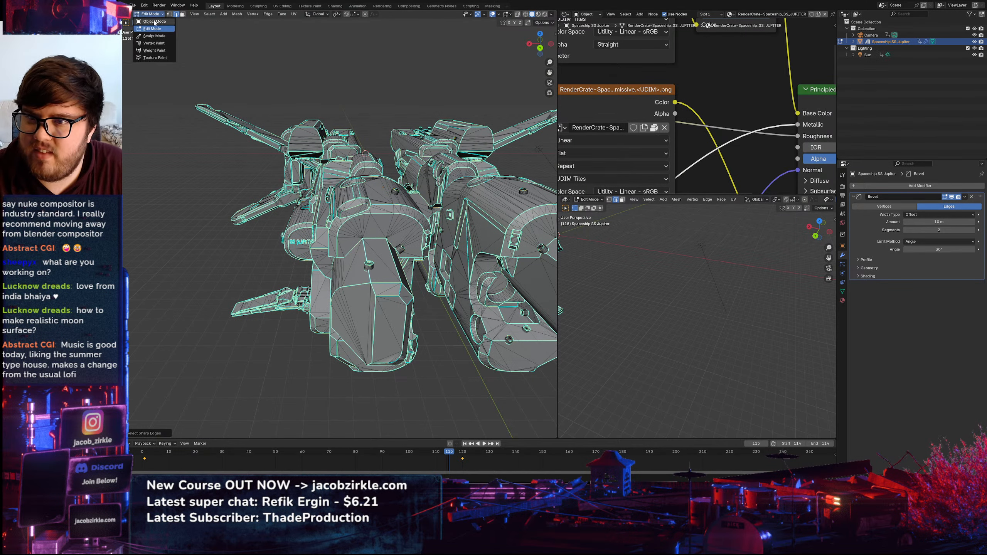
left_click(155, 22)
View the whole spaceship from the front and through the scene camera
middle_click_drag(406, 139, 238, 190)
scroll(238, 190, "down", 5)
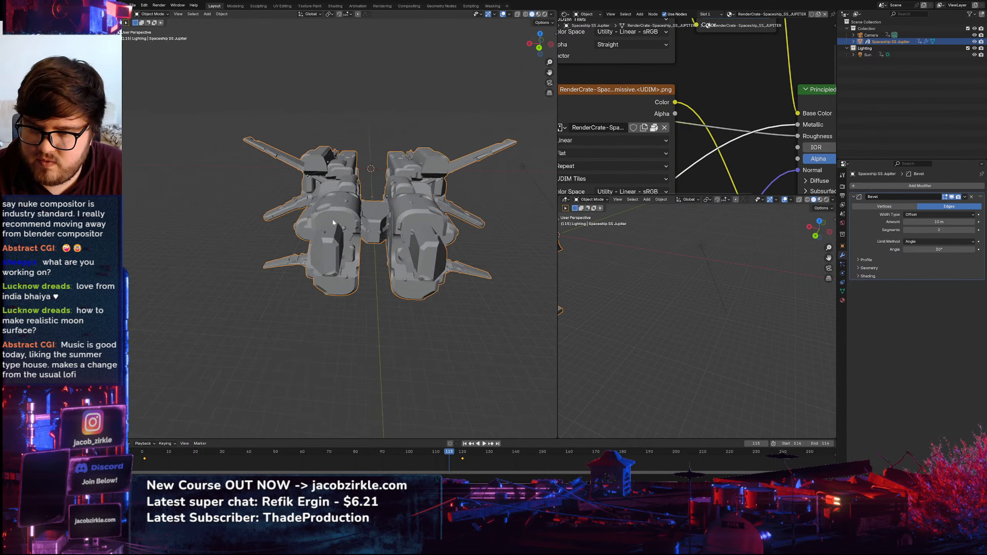
middle_click_drag(341, 241, 344, 217)
key("KP_0")
scroll(345, 218, "down", 5)
scroll(331, 221, "down", 5)
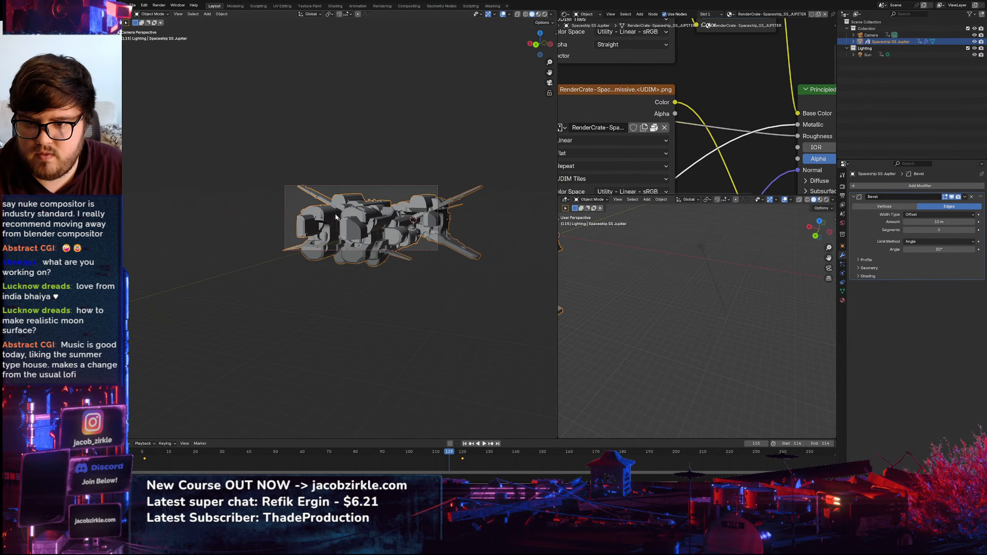
Switch the camera view to Rendered shading and examine the edges of the front hull block at close range
scroll(386, 245, "up", 6)
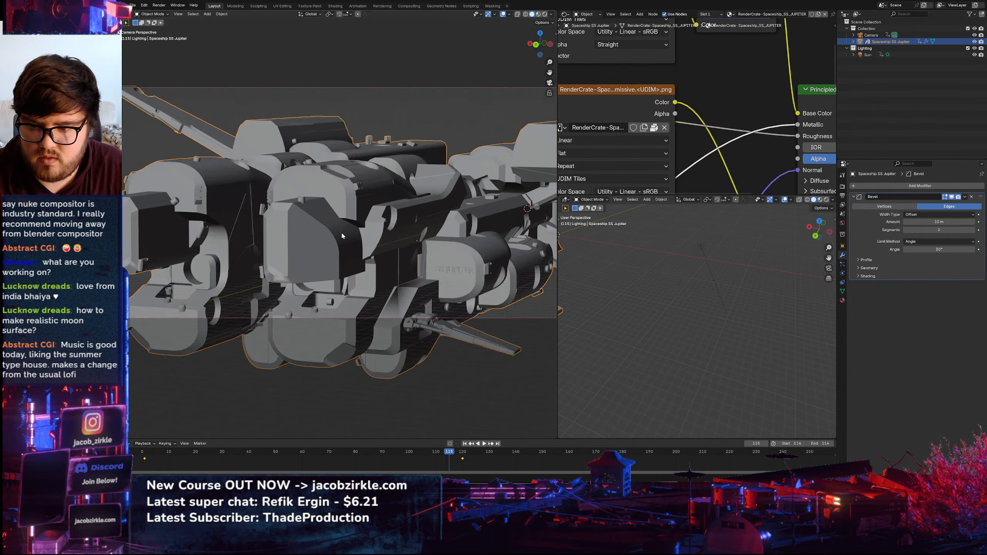
key("z")
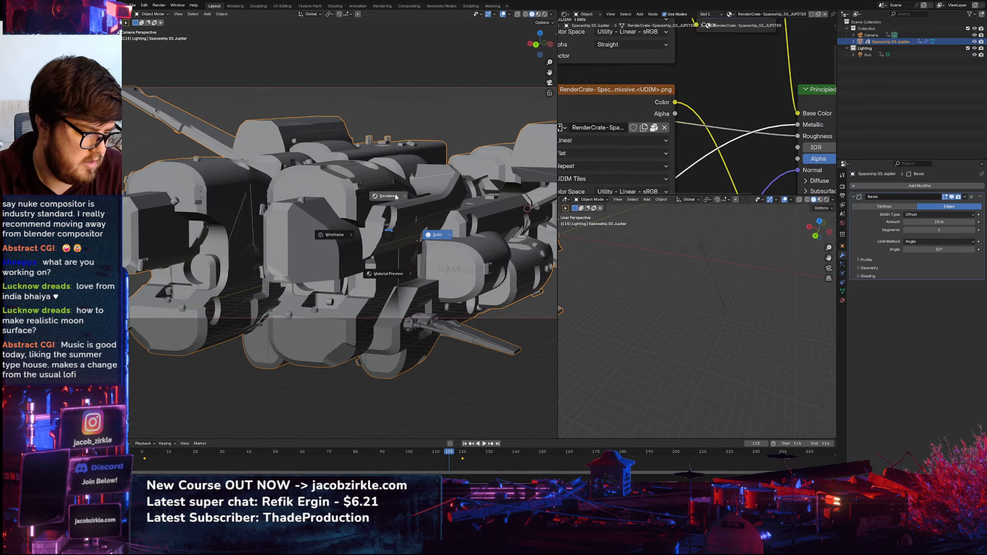
left_click(394, 195)
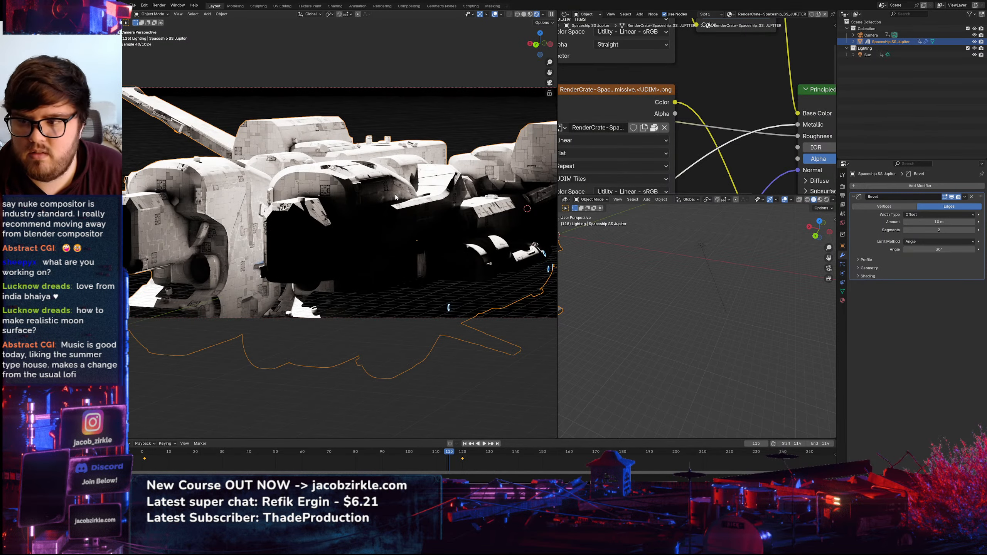
scroll(374, 206, "down", 1)
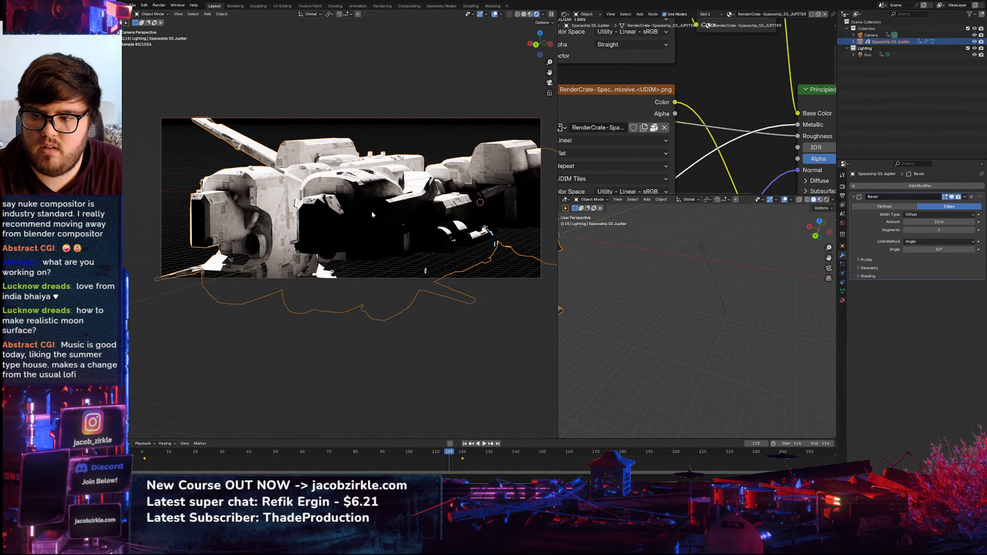
left_click(195, 346)
scroll(212, 221, "up", 6)
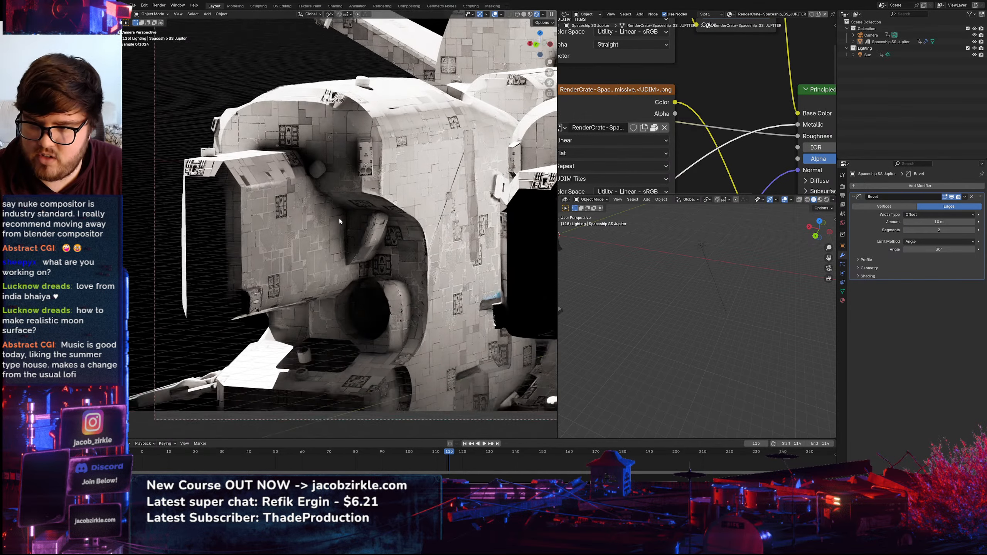
scroll(339, 221, "up", 3)
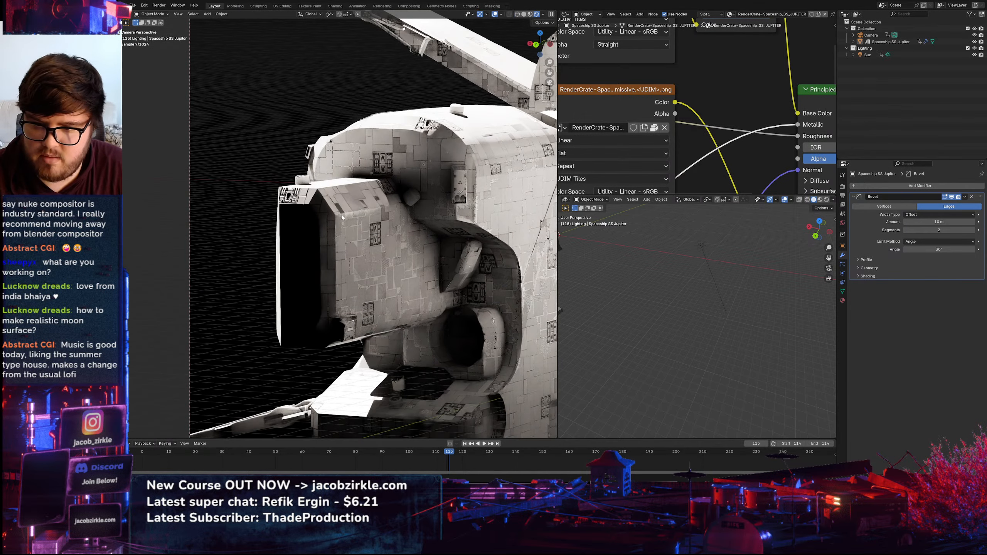
left_click(324, 217)
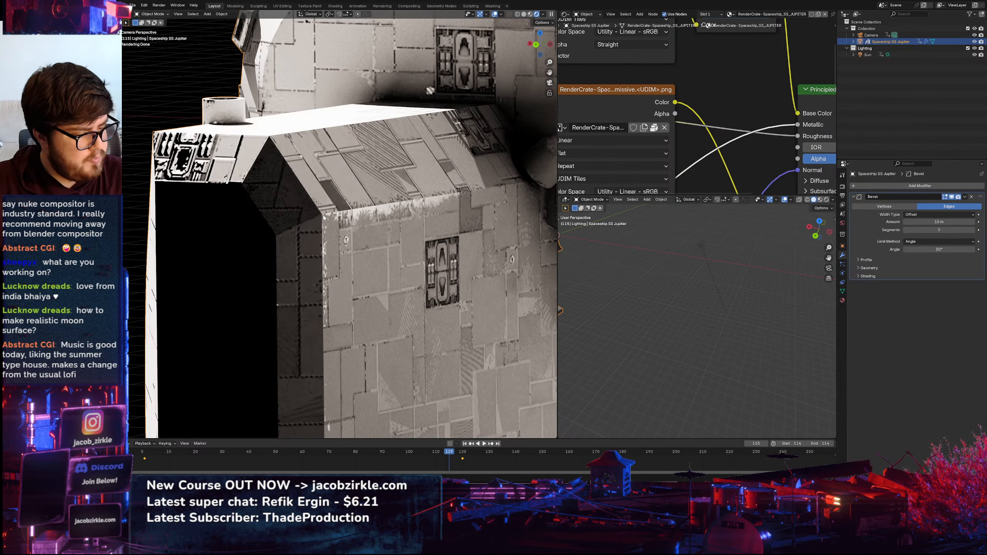
Examine the rendered edges on top of the second, shadowed hull block and return the viewport to Solid shading
scroll(395, 219, "down", 10)
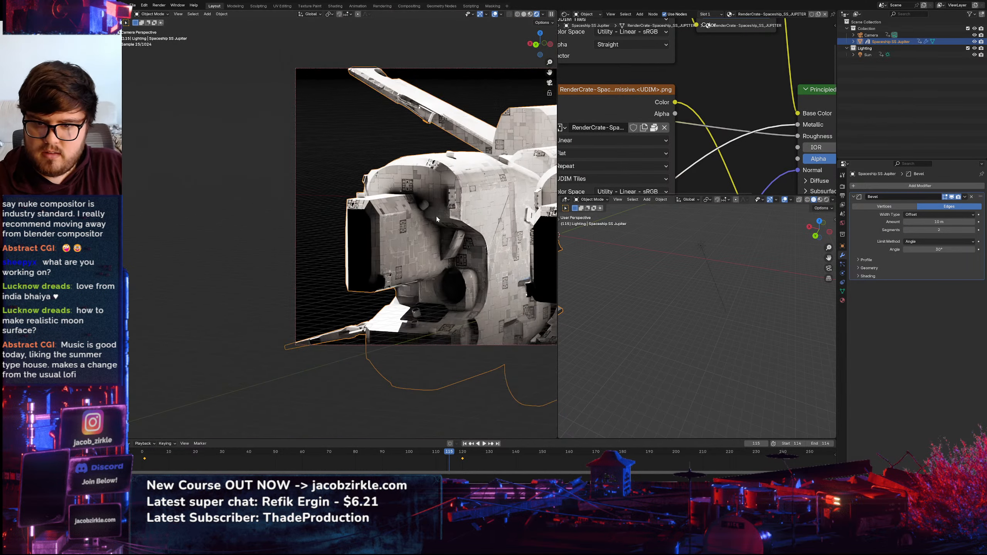
middle_click_drag(437, 217, 272, 210, "shift")
middle_click_drag(457, 177, 427, 198, "shift")
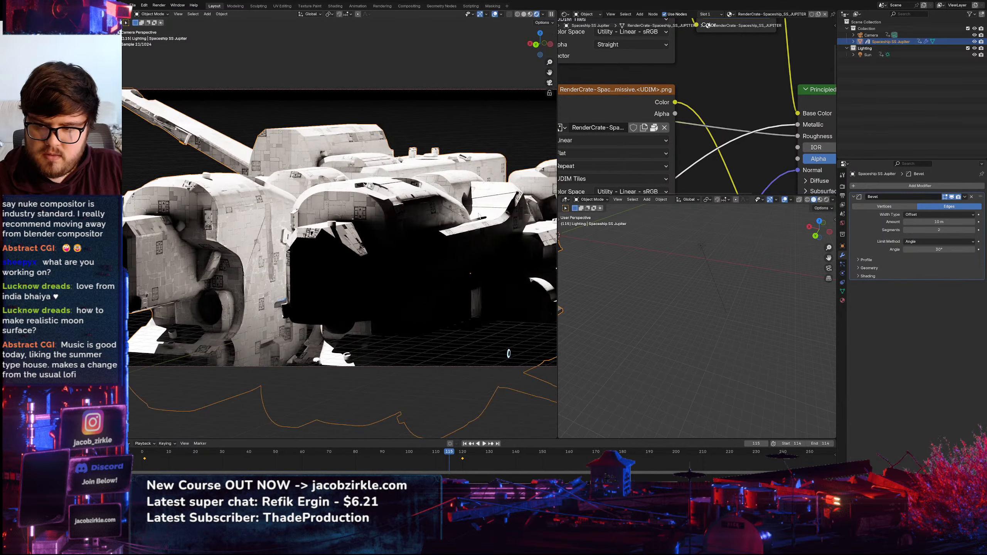
middle_click_drag(476, 216, 349, 212, "shift")
scroll(349, 217, "up", 10)
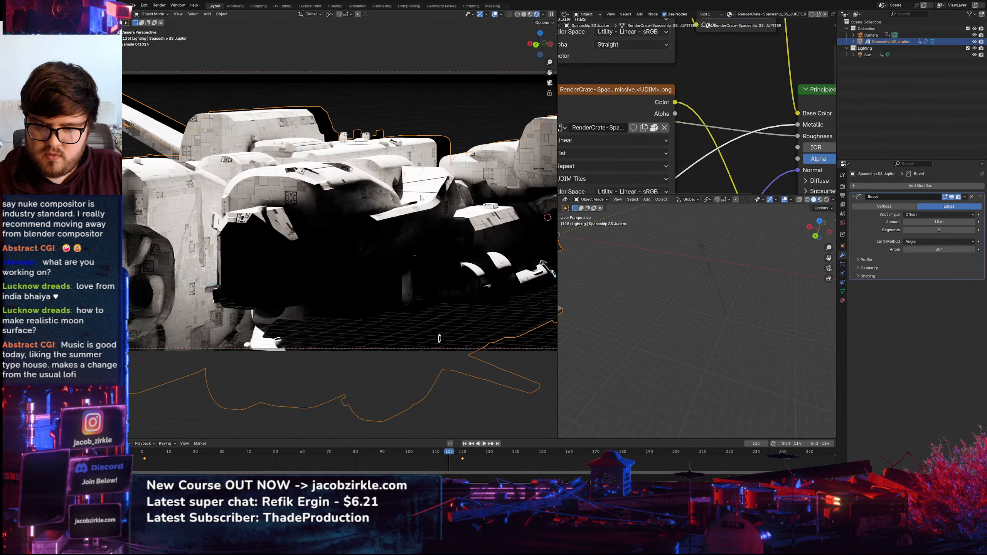
scroll(352, 227, "up", 3)
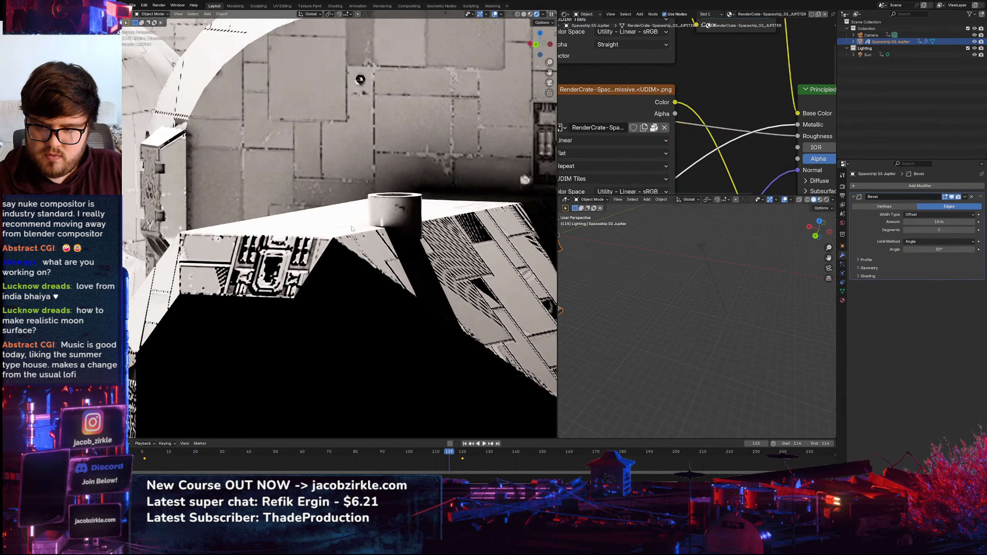
scroll(351, 228, "down", 10)
key("z")
left_click(429, 222)
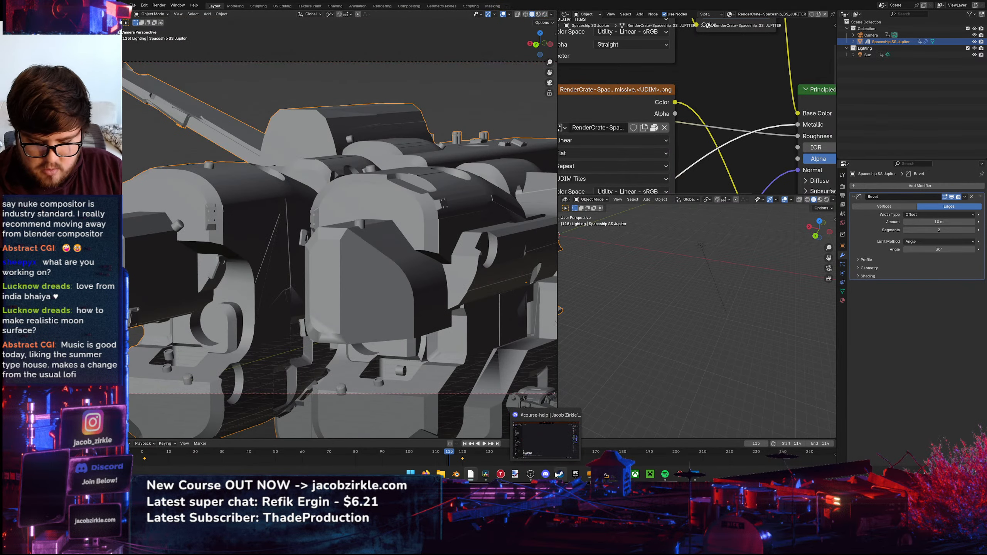
Switch to DaVinci Resolve and raise the hue of the fifth node to about 57 for a teal tint
left_click(486, 474)
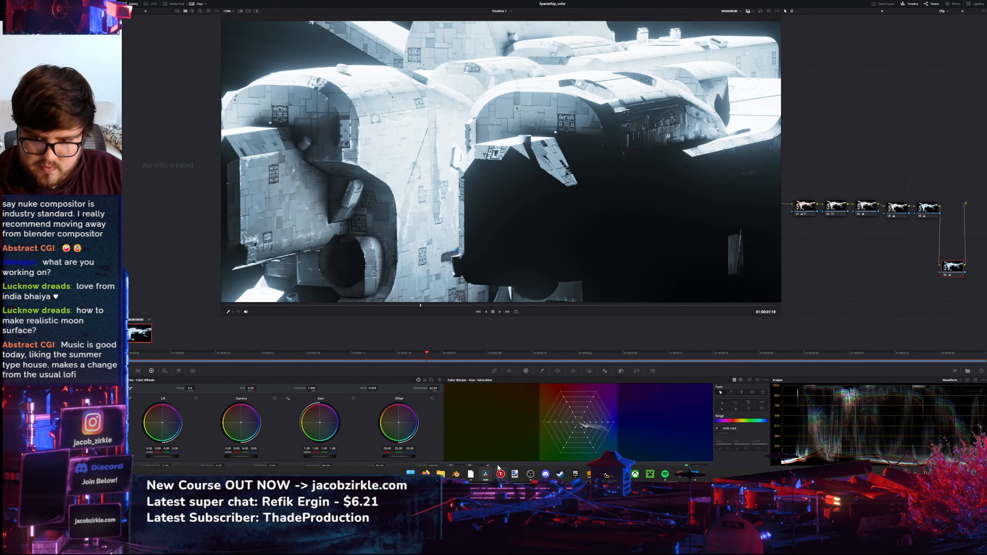
scroll(585, 201, "down", 6)
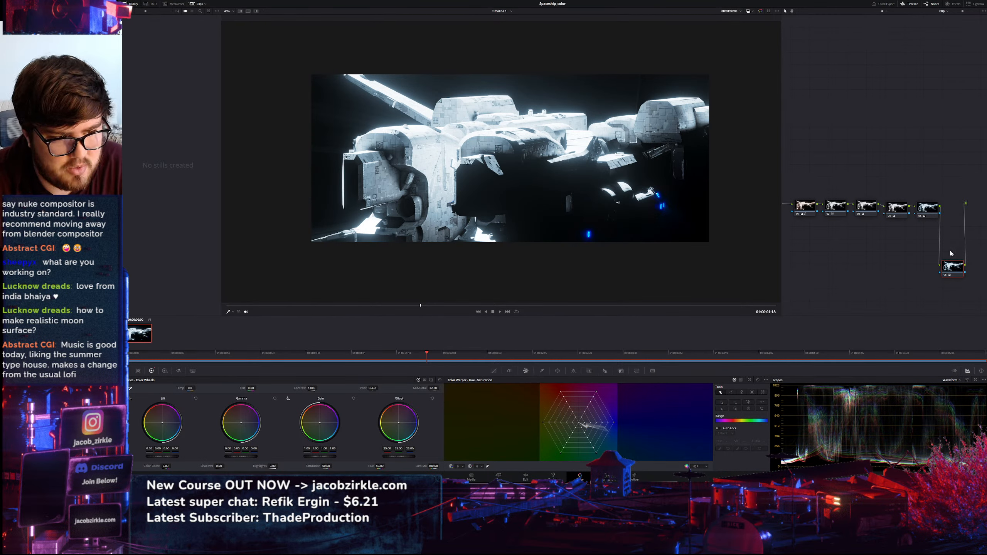
left_click(929, 211)
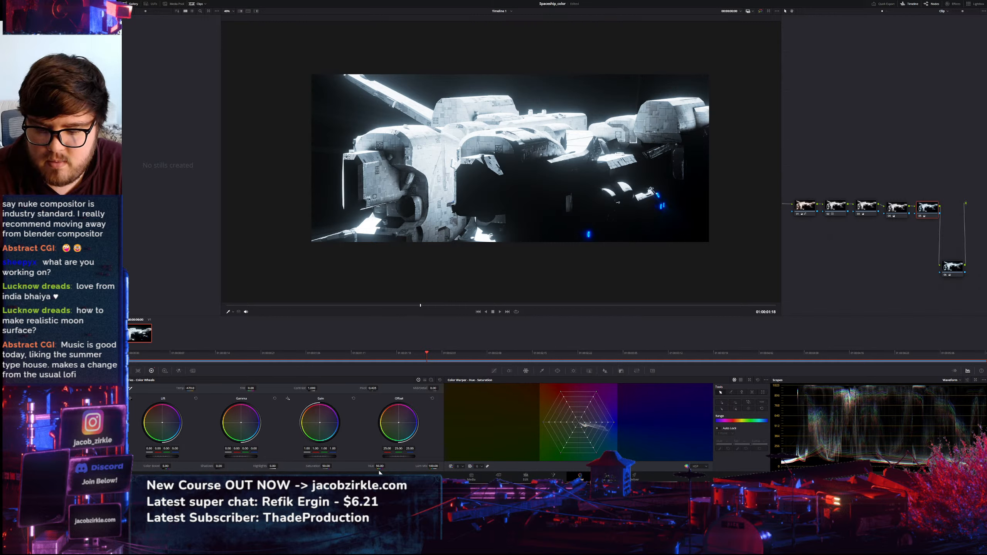
mouse_move(380, 466)
left_mouse_down()
mouse_move(452, 466)
mouse_move(387, 465)
left_mouse_up()
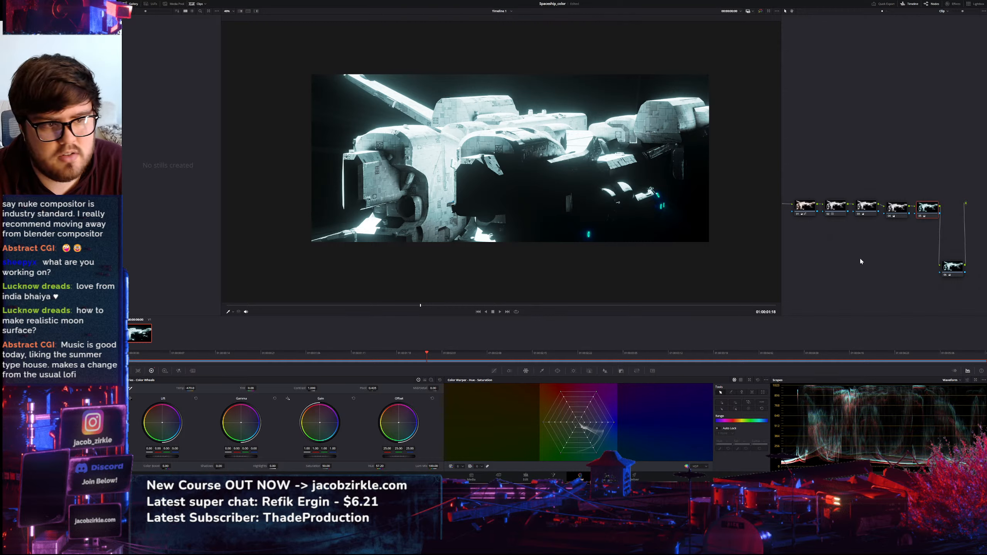
Check the individual grade nodes and compare the image with the fourth node disabled and enabled
left_click(904, 212)
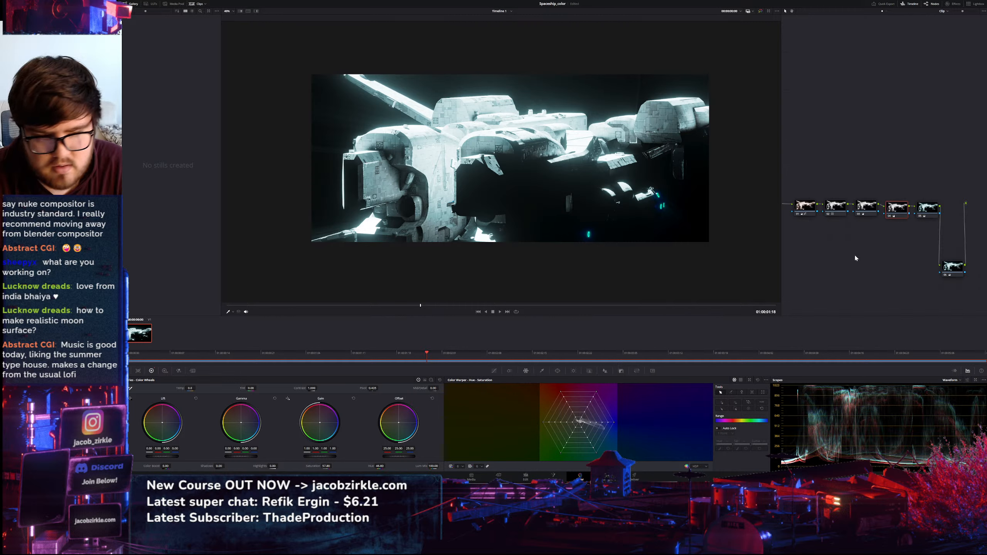
left_click(952, 266)
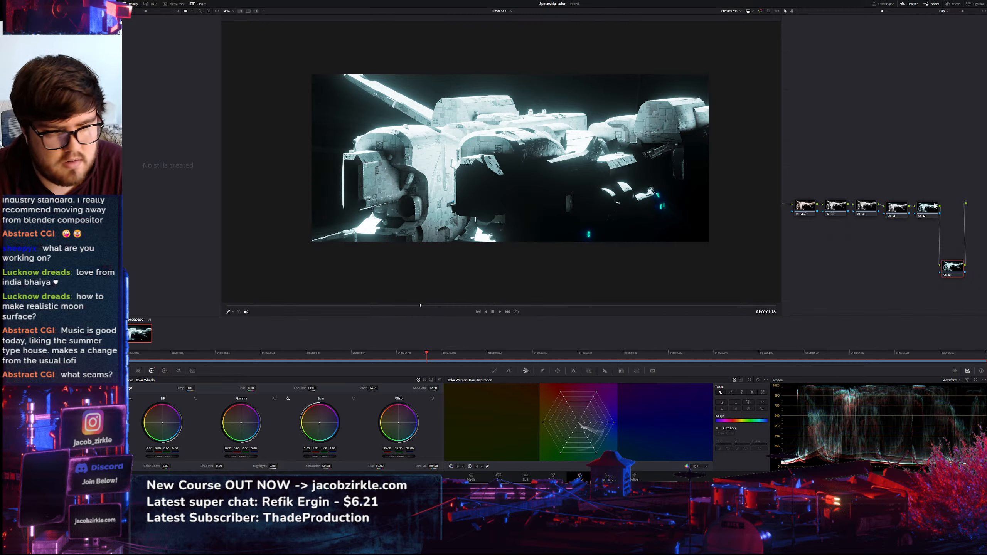
left_click(933, 207)
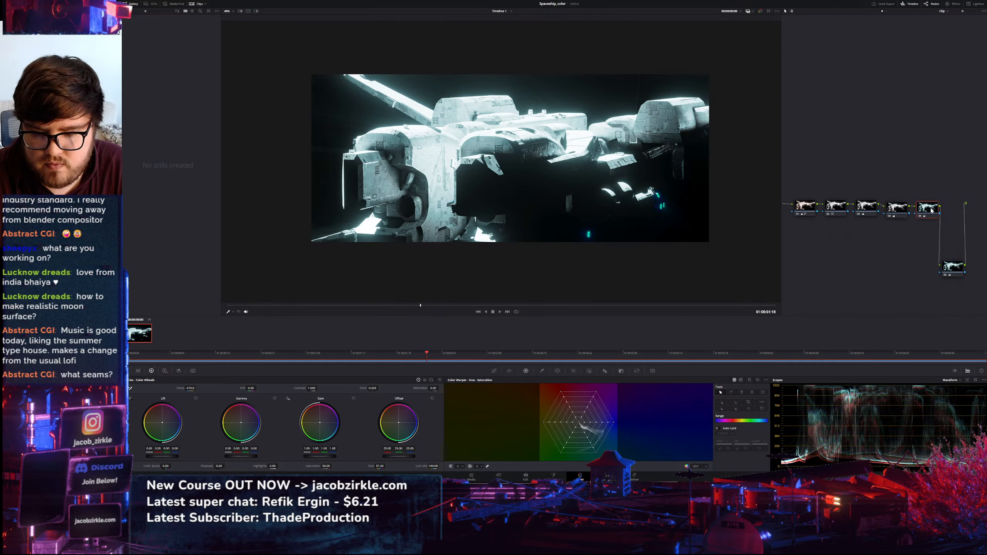
left_click(896, 210)
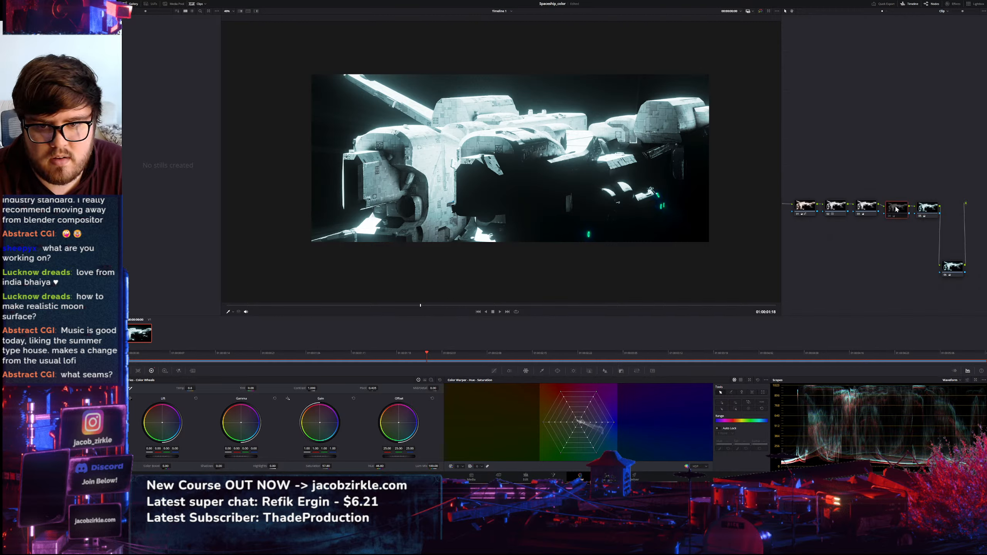
left_click(874, 207)
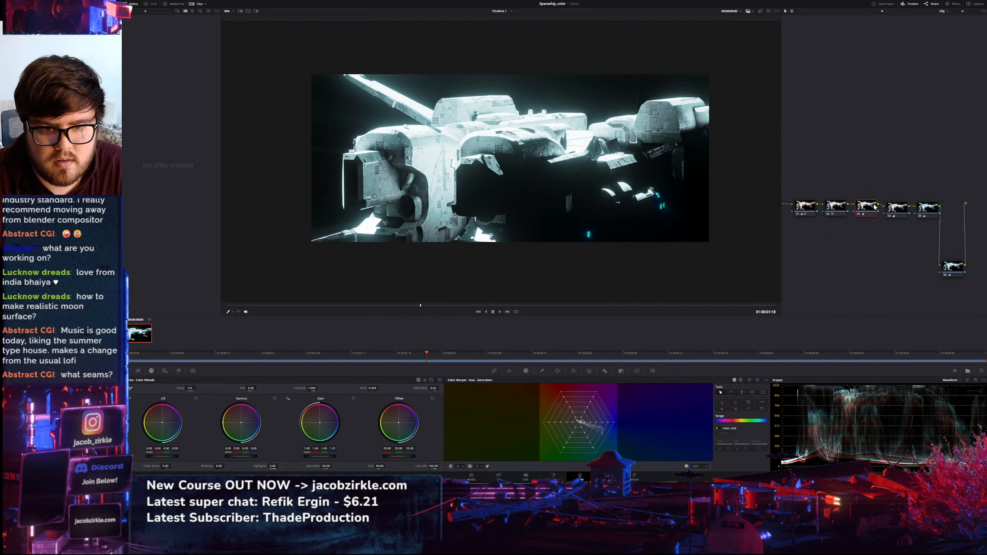
left_click(839, 213)
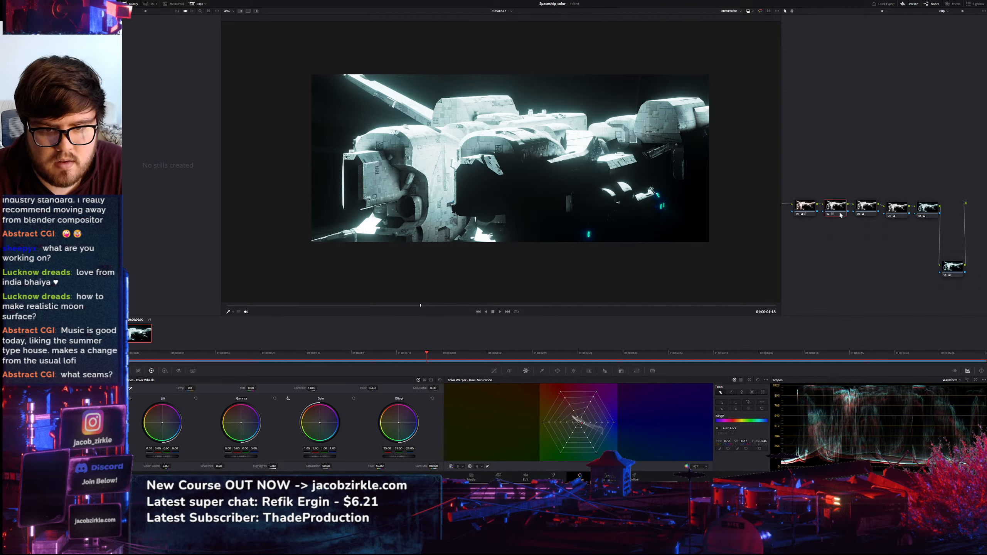
left_click(894, 208)
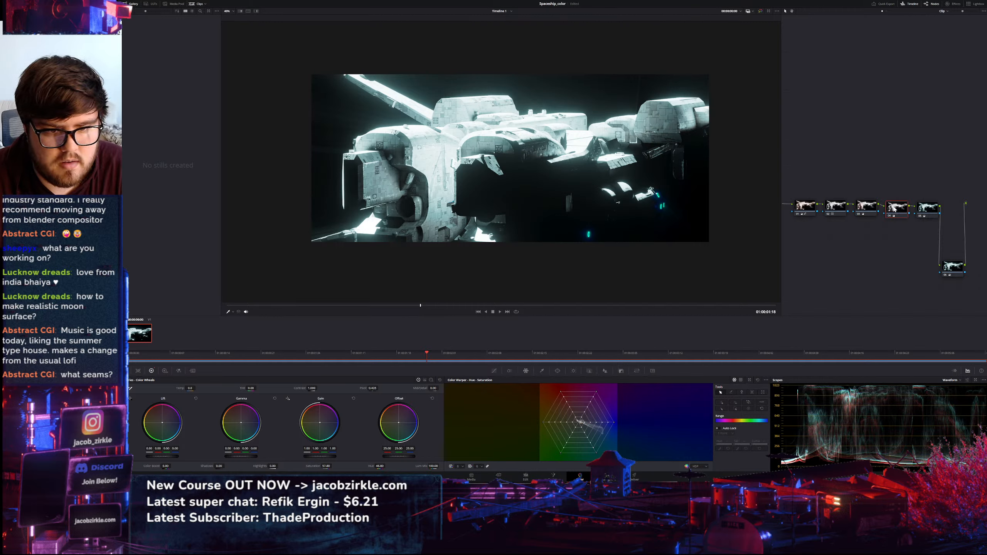
key("ctrl+d")
key("ctrl+d")
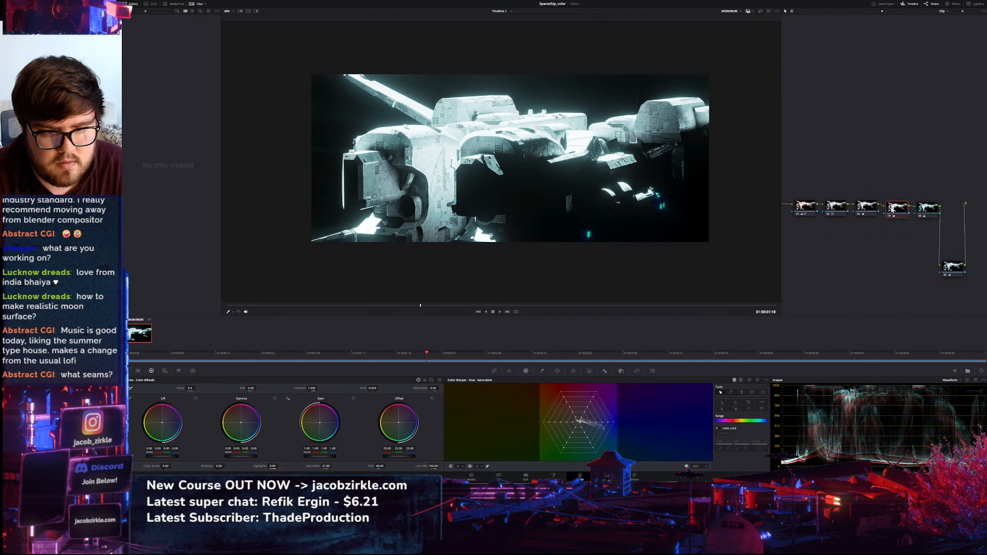
Readjust the fourth node's saturation and hue to retint the ship's blue lights
mouse_move(326, 466)
left_mouse_down()
mouse_move(289, 465)
mouse_move(367, 466)
left_mouse_up()
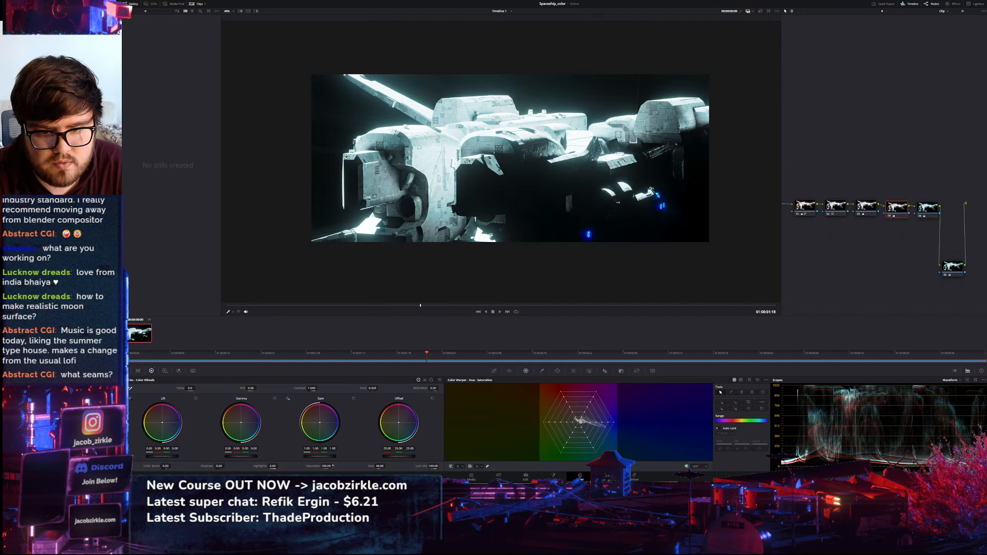
left_click(323, 466)
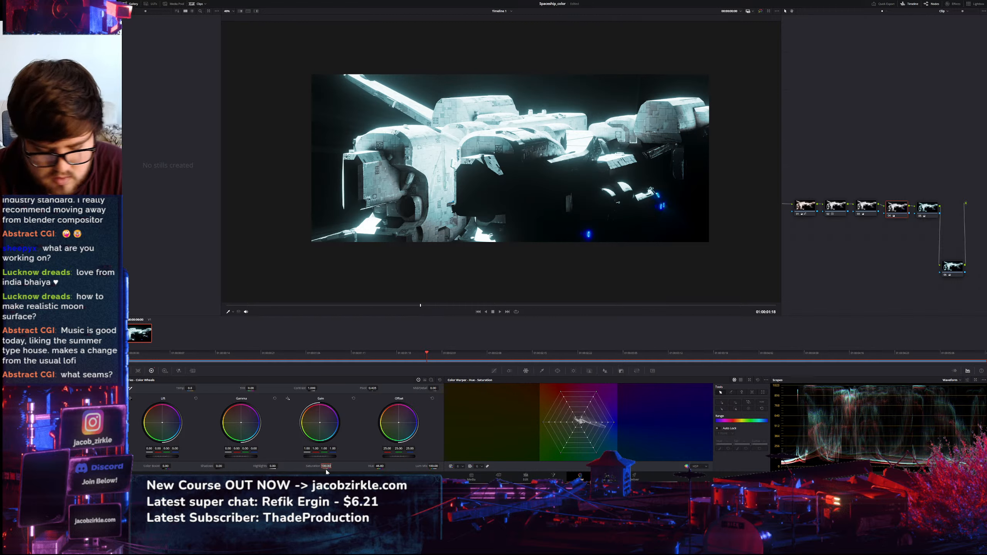
key("Return")
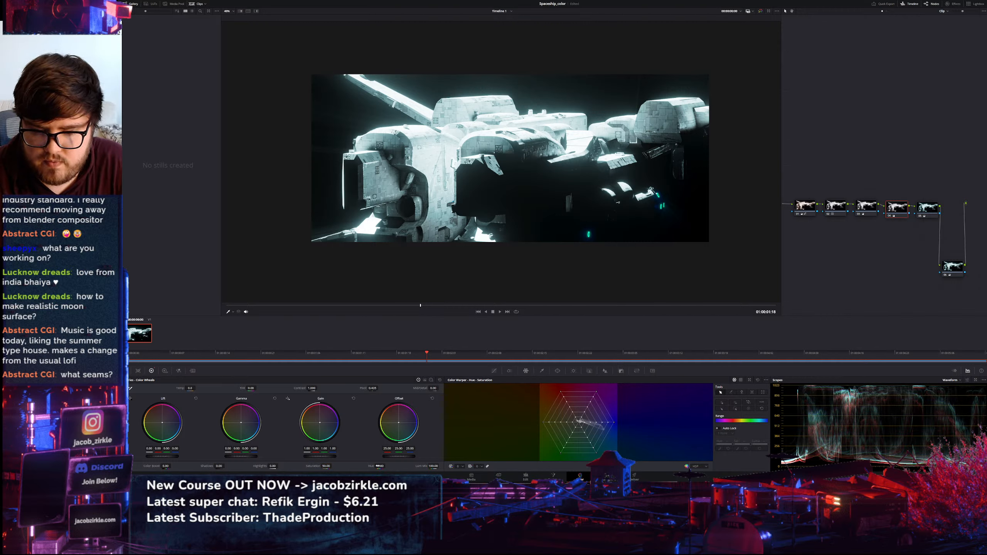
left_click_drag(378, 466, 385, 466)
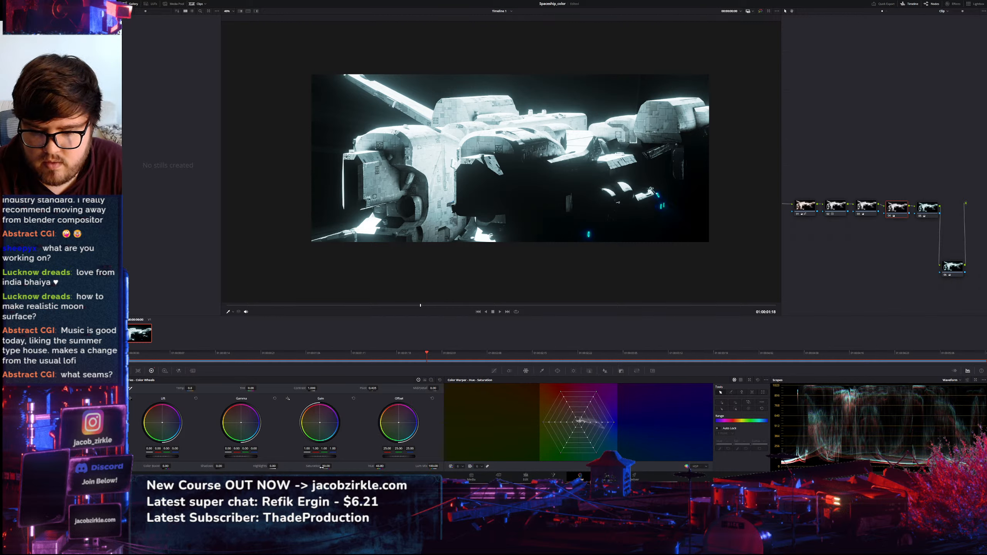
left_click_drag(326, 466, 357, 465)
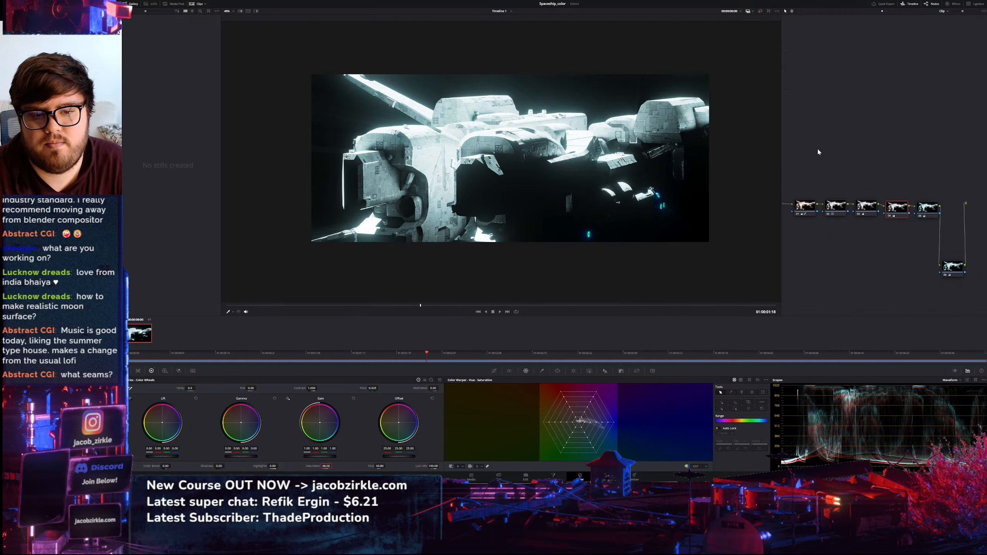
Compare the shot with the fifth node disabled and enabled, viewing the graded image at different sizes
left_click(929, 207)
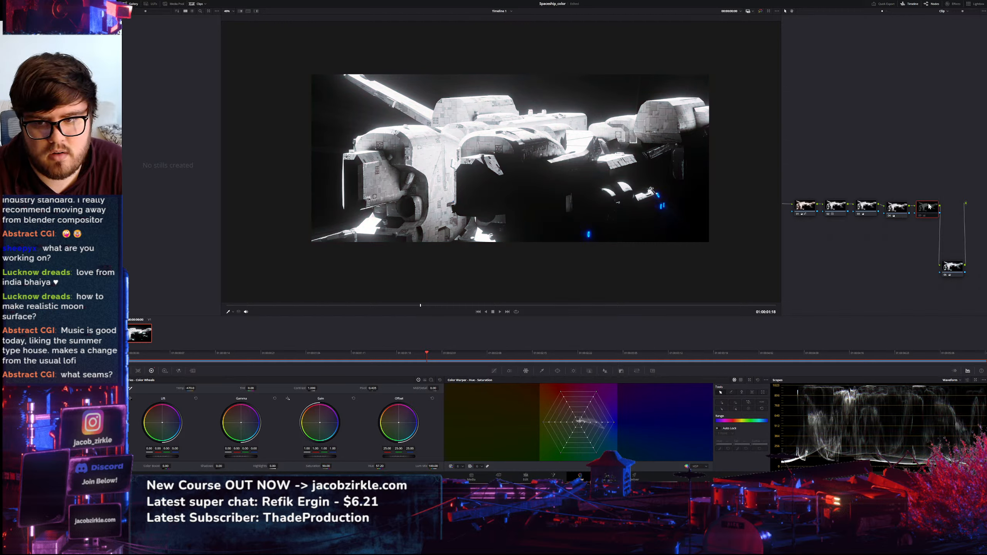
key("ctrl+d")
key("ctrl+d")
key("ctrl+d")
scroll(505, 164, "down", 3)
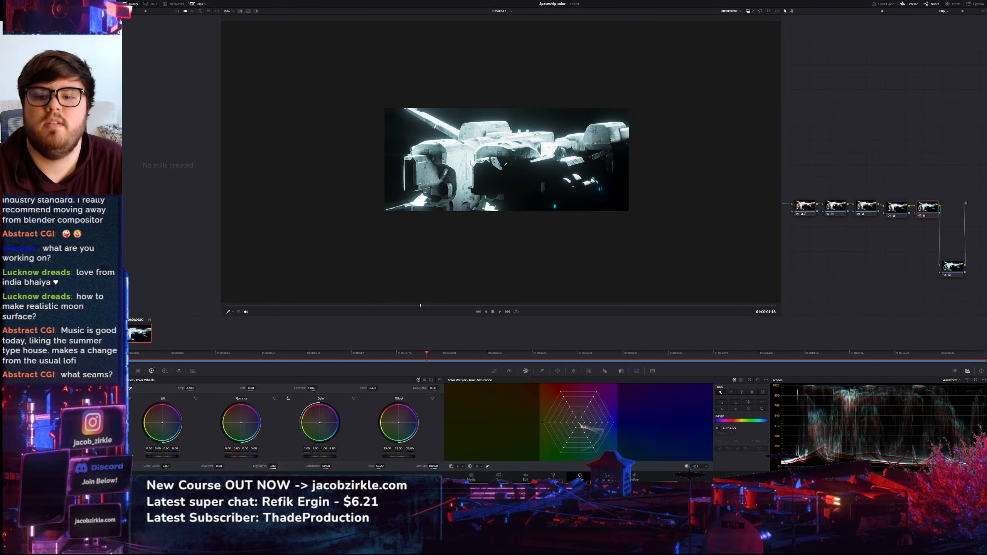
scroll(505, 164, "up", 3)
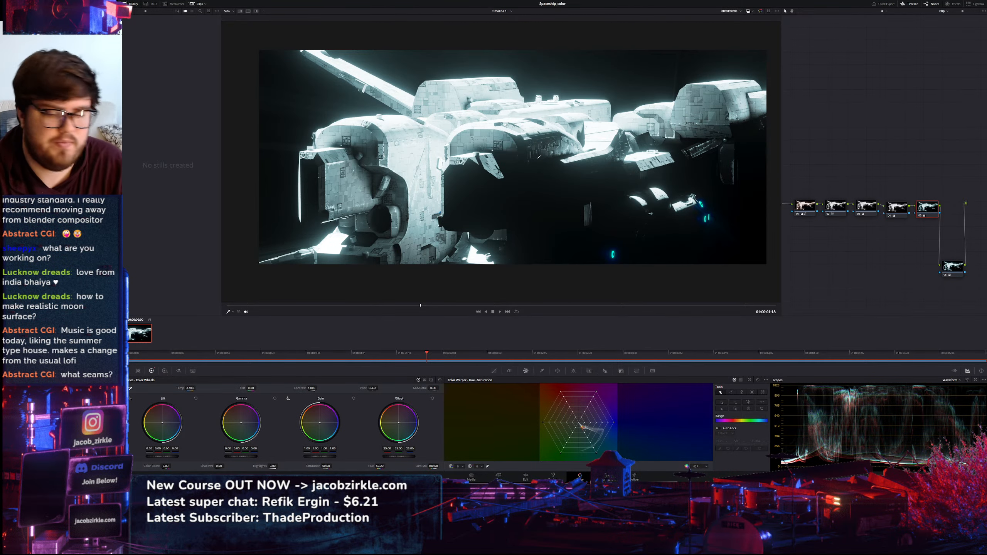
Switch to Blender and show the ship's front hull blocks in the camera view with Rendered shading
left_click(469, 475)
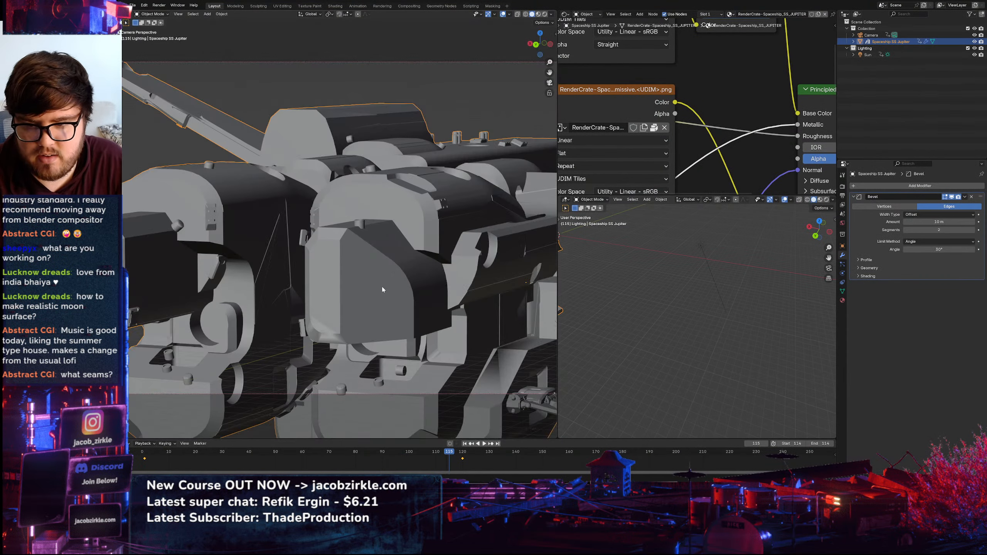
middle_click_drag(381, 287, 448, 240)
key("z")
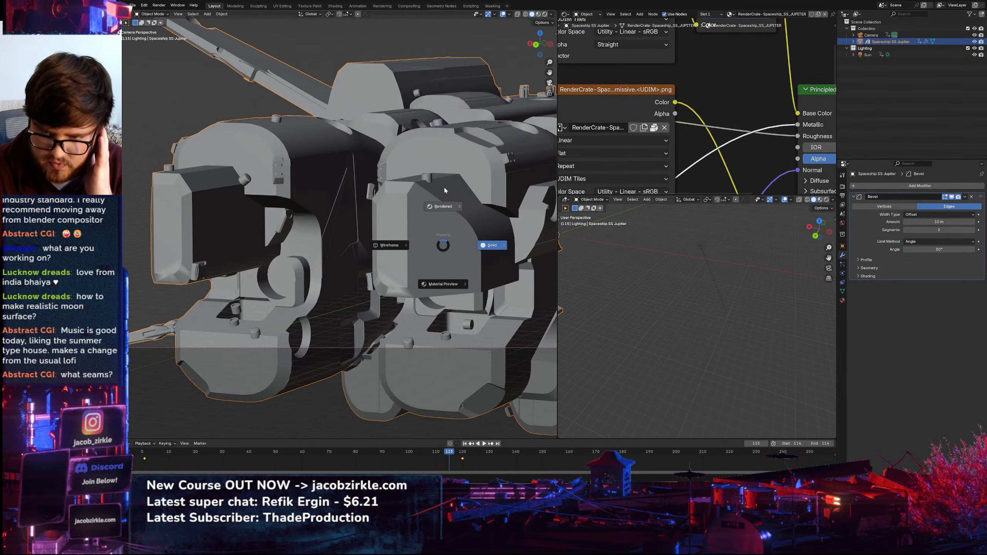
left_click(444, 187)
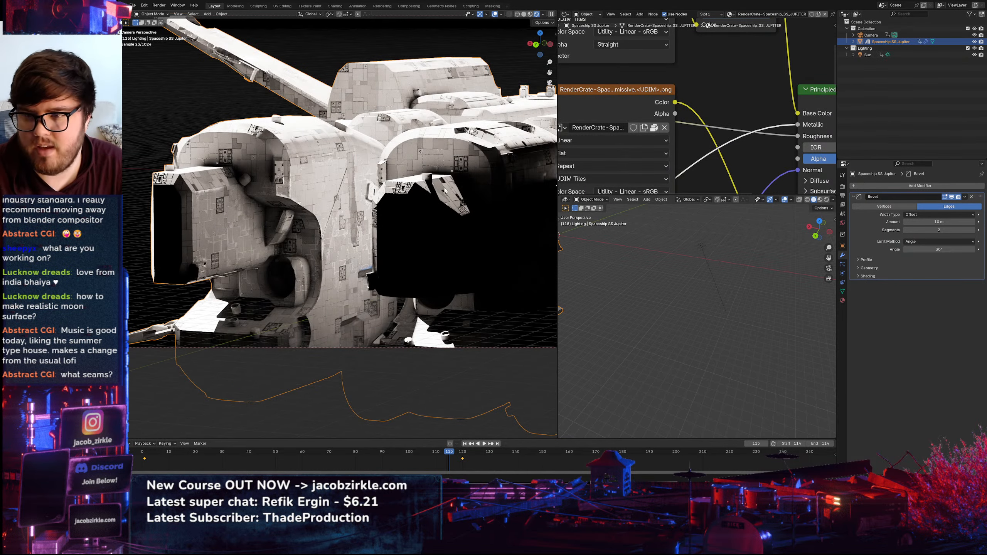
Examine the hard edges of the ship's front hull blocks up close and at a distance in Rendered shading
scroll(414, 187, "up", 5)
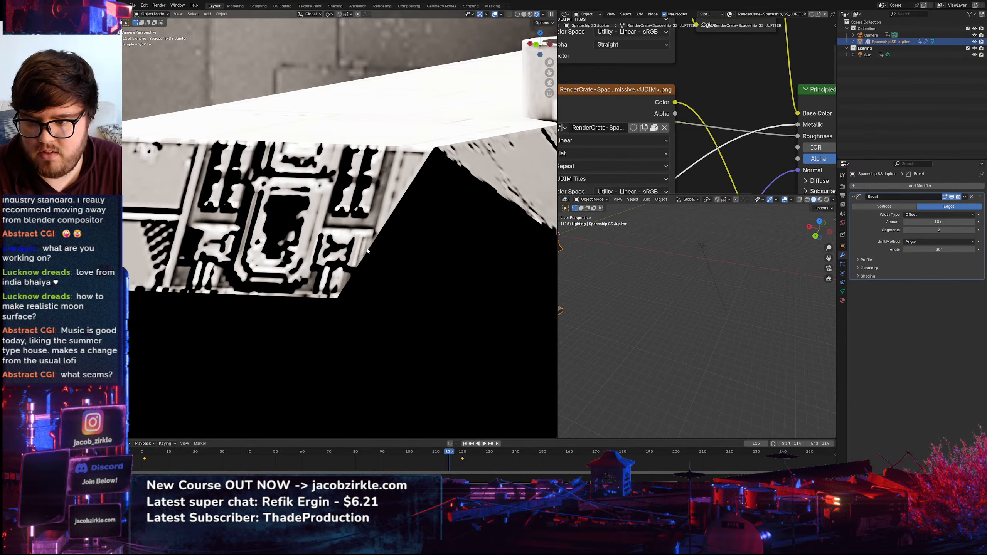
scroll(365, 202, "down", 5)
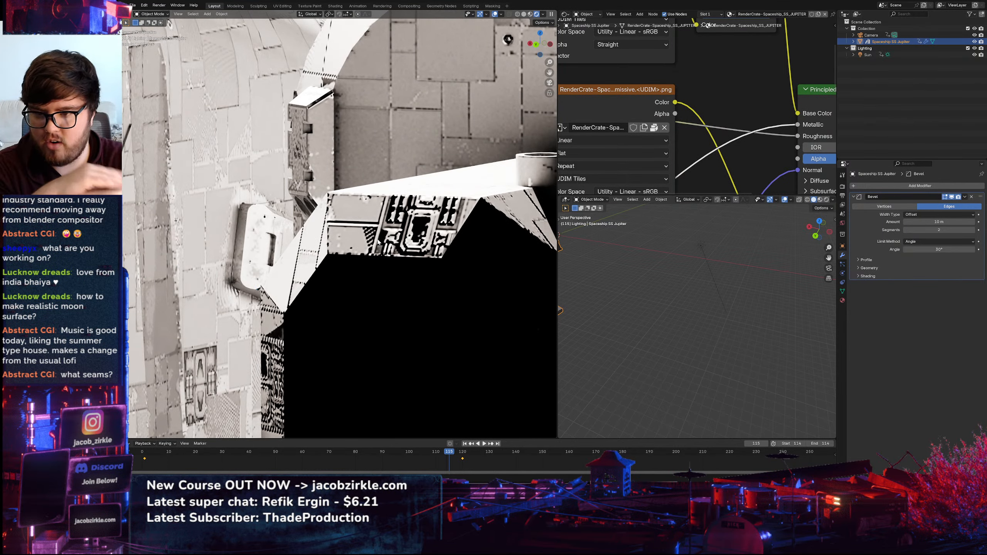
middle_click_drag(361, 236, 387, 235)
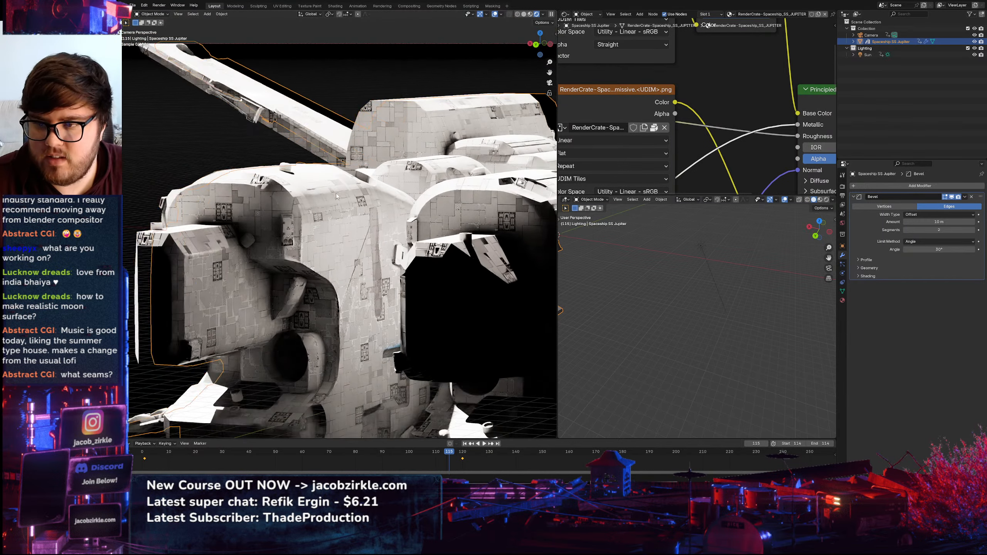
scroll(386, 235, "down", 6)
scroll(397, 252, "up", 8)
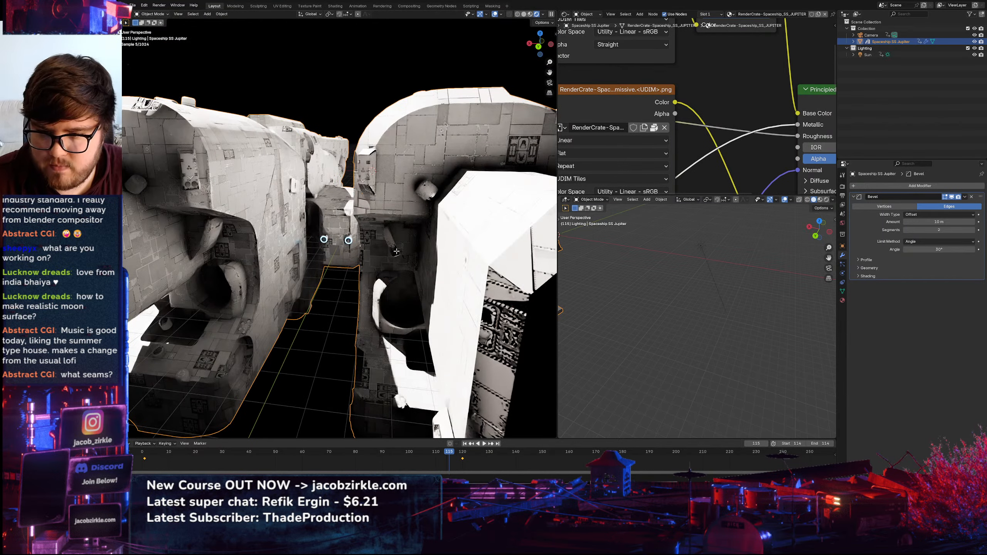
Open the spaceship mesh in Edit Mode with Solid shading and display the edge data of a front block edge
key("Tab")
scroll(396, 252, "down", 5)
key("z")
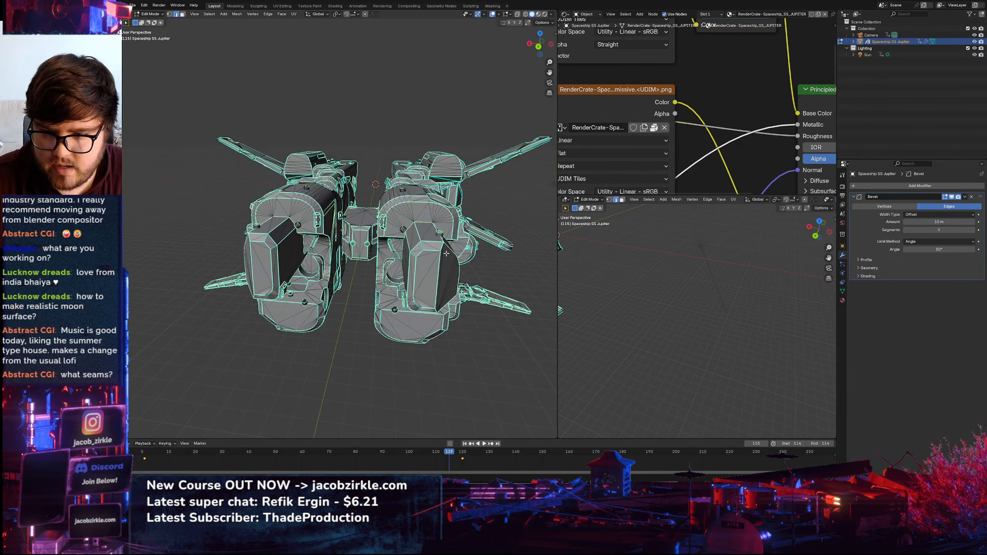
scroll(422, 239, "up", 5)
key("a")
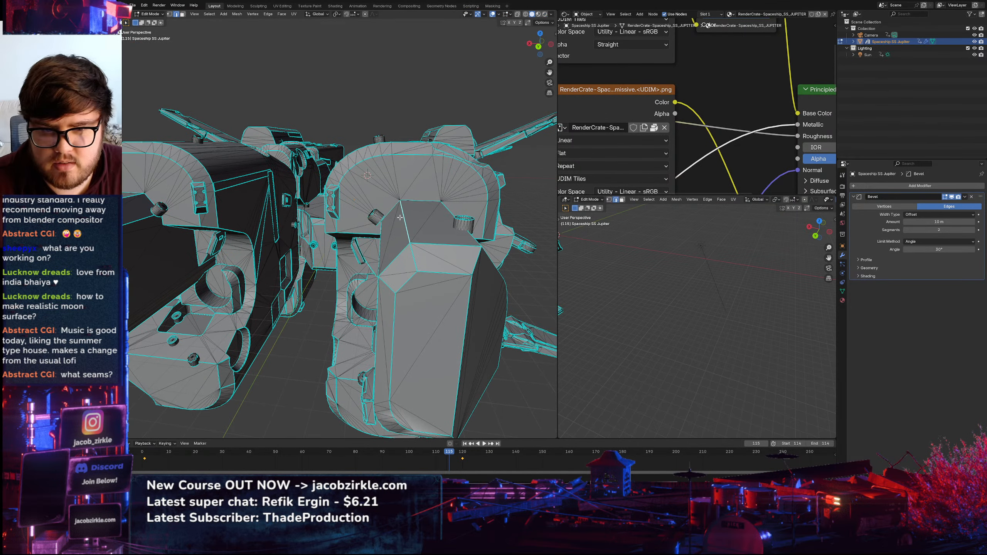
key("n")
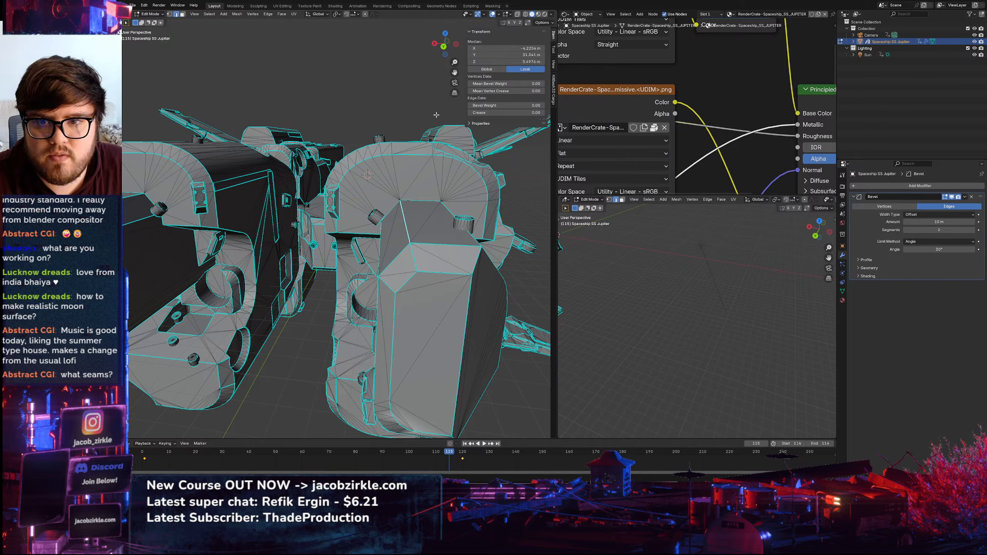
Select all sharp edges of the spaceship mesh with Select Sharp Edges
left_click(209, 14)
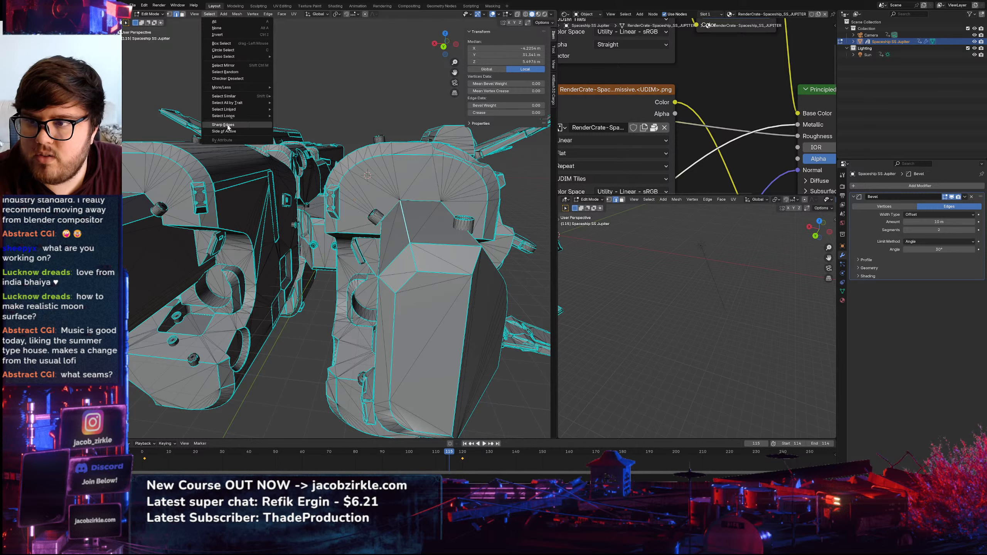
left_click(228, 127)
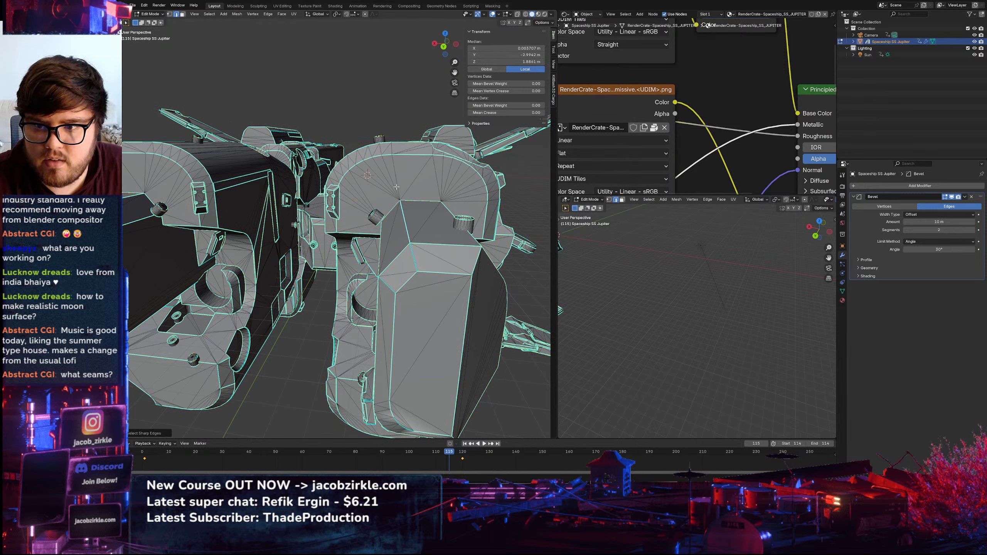
left_click(405, 220)
middle_click_drag(439, 215, 413, 247)
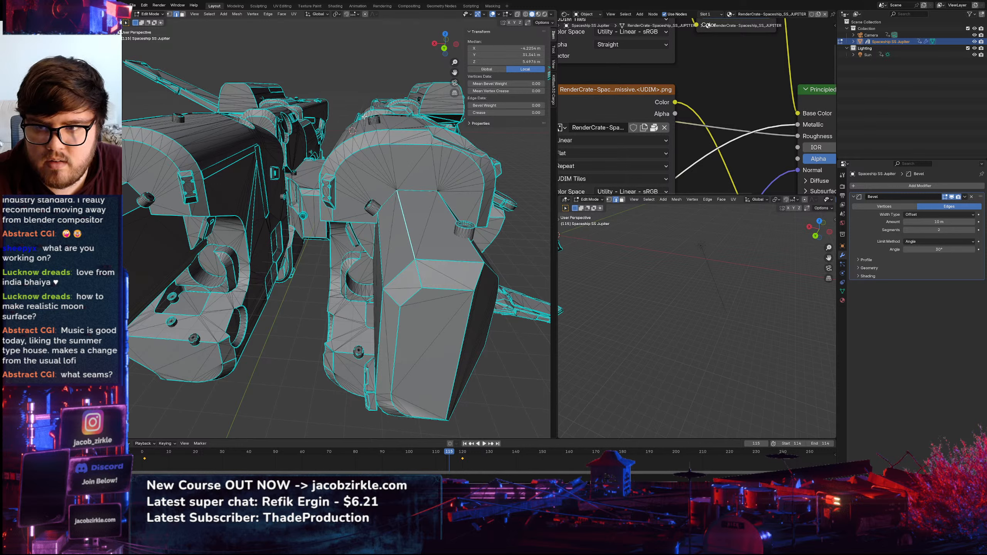
left_click(209, 14)
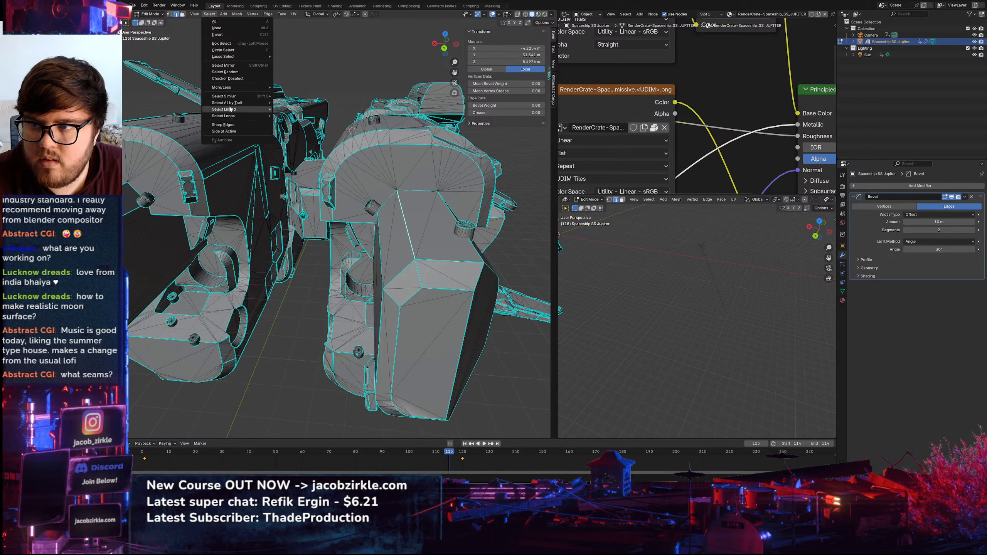
left_click(223, 124)
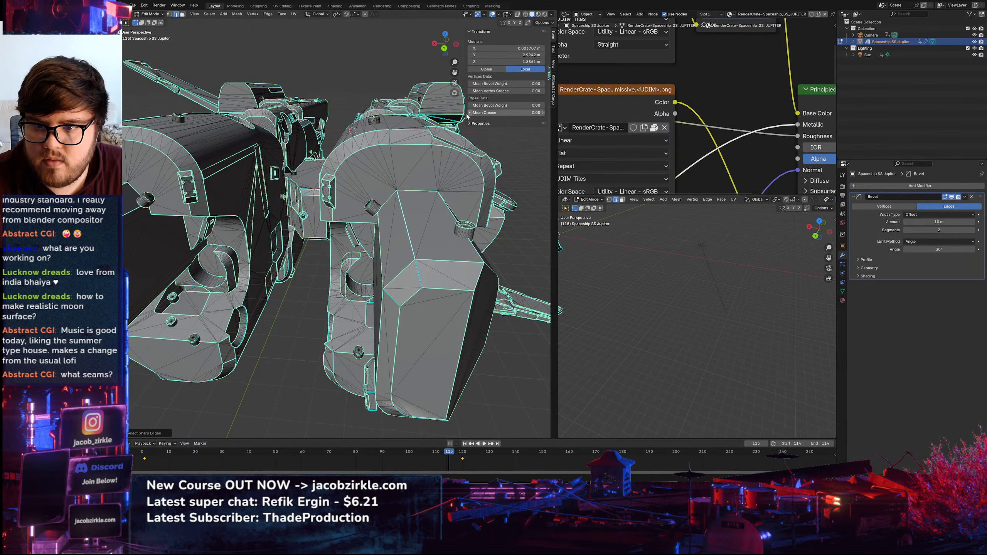
Display the mesh in Rendered shading and set the selected edges' mean bevel weight to 1.00
middle_click_drag(399, 240, 332, 258)
key("z")
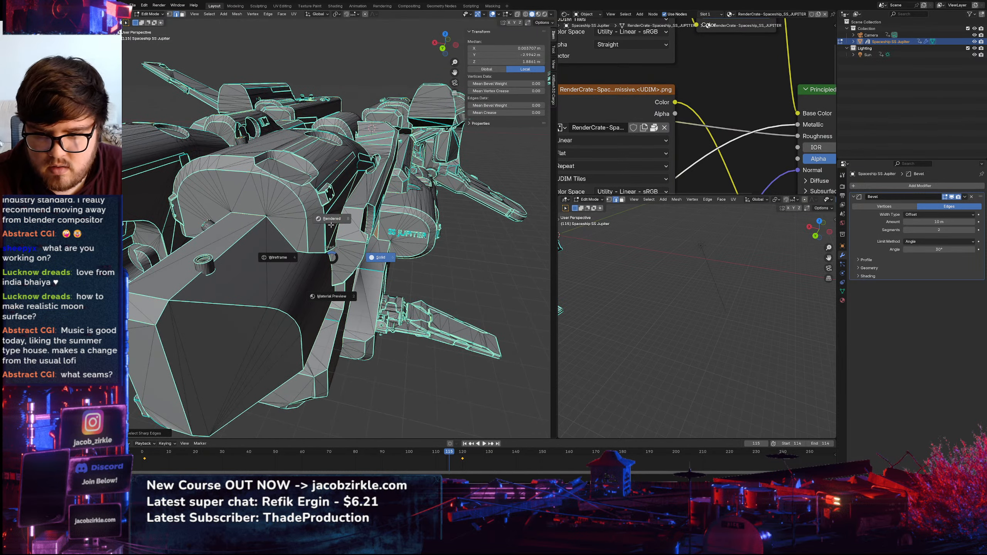
left_click(325, 225)
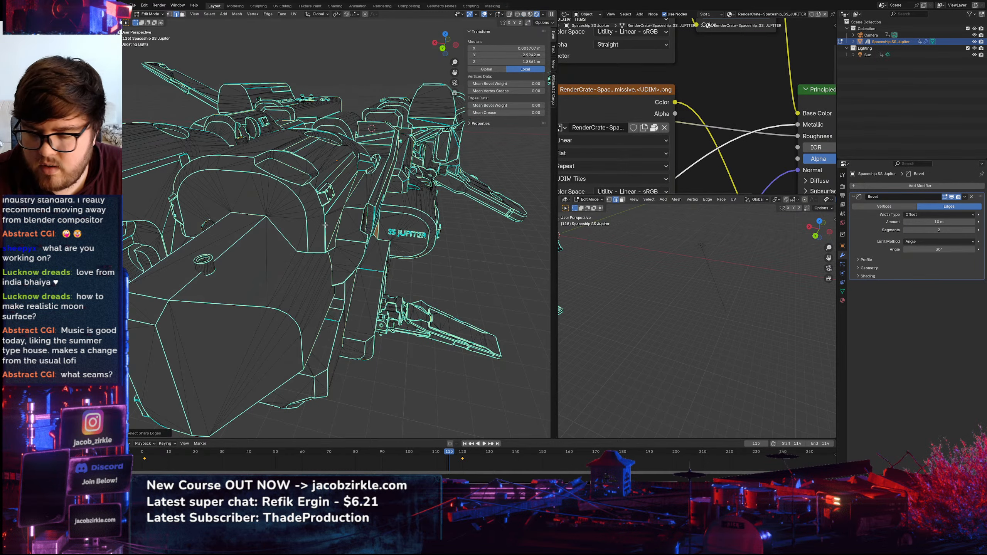
scroll(240, 245, "up", 8)
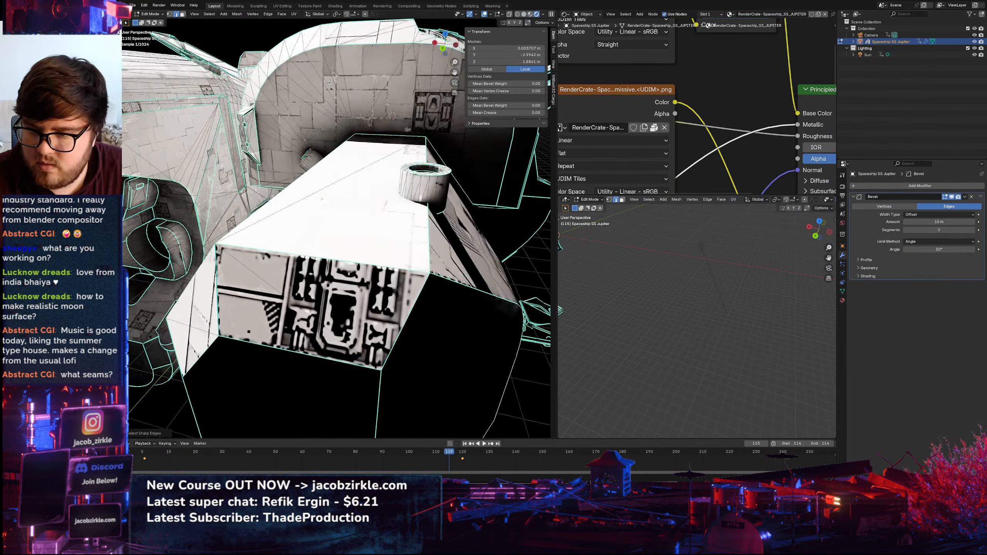
left_click(498, 105)
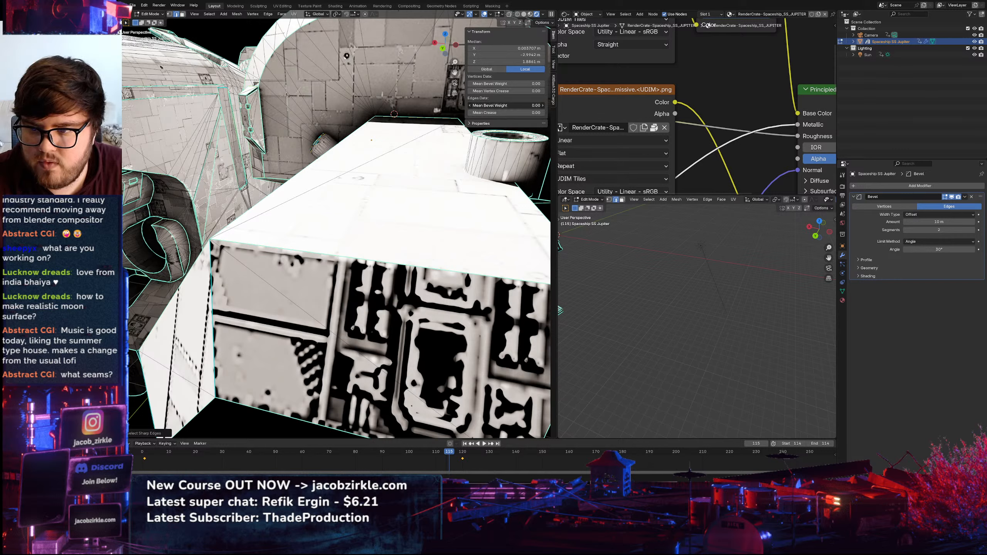
mouse_move(498, 105)
left_mouse_down()
mouse_move(540, 105)
mouse_move(499, 105)
left_mouse_up()
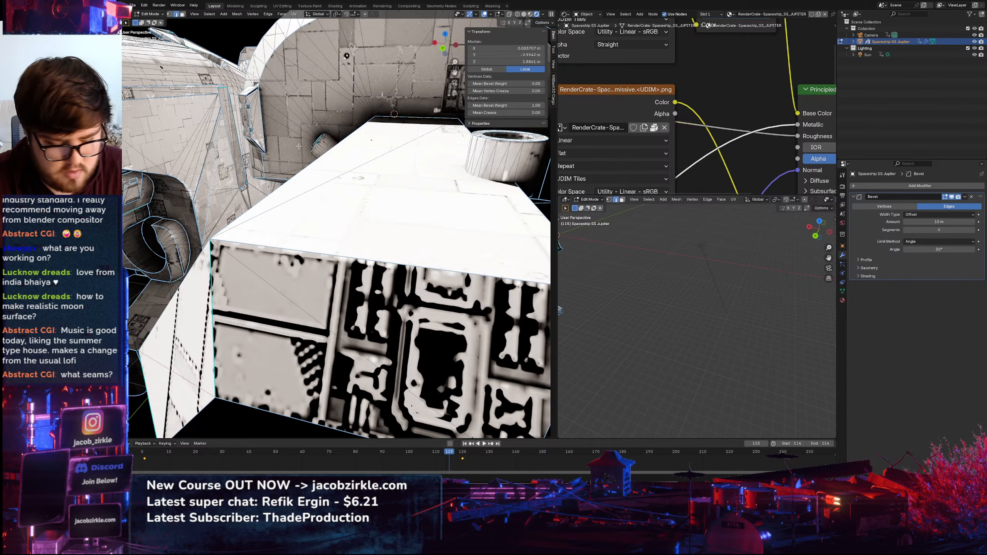
View the ship through the camera with overlays hidden and inspect the front block edges closely
key("KP_0")
left_click(484, 14)
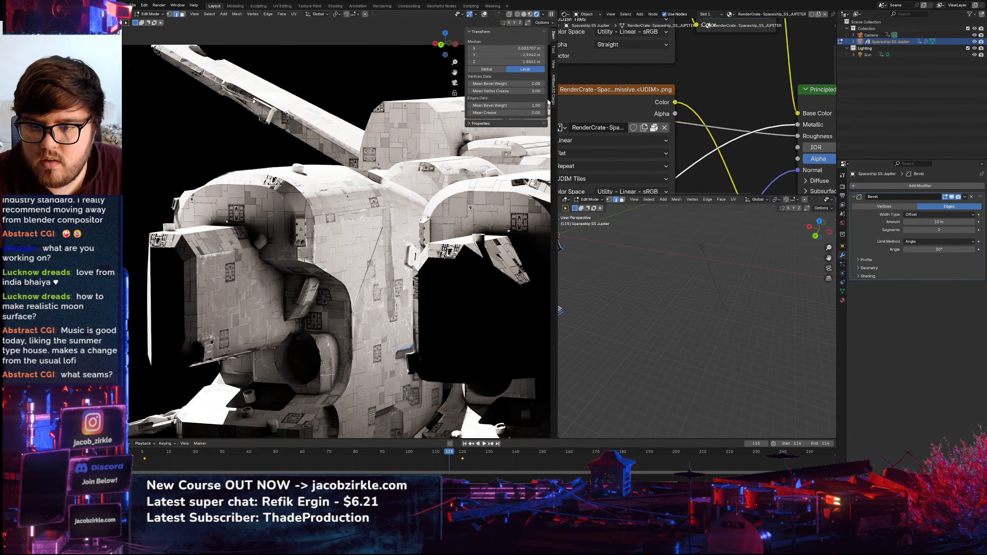
scroll(448, 226, "up", 8)
middle_click_drag(449, 225, 418, 209, "shift")
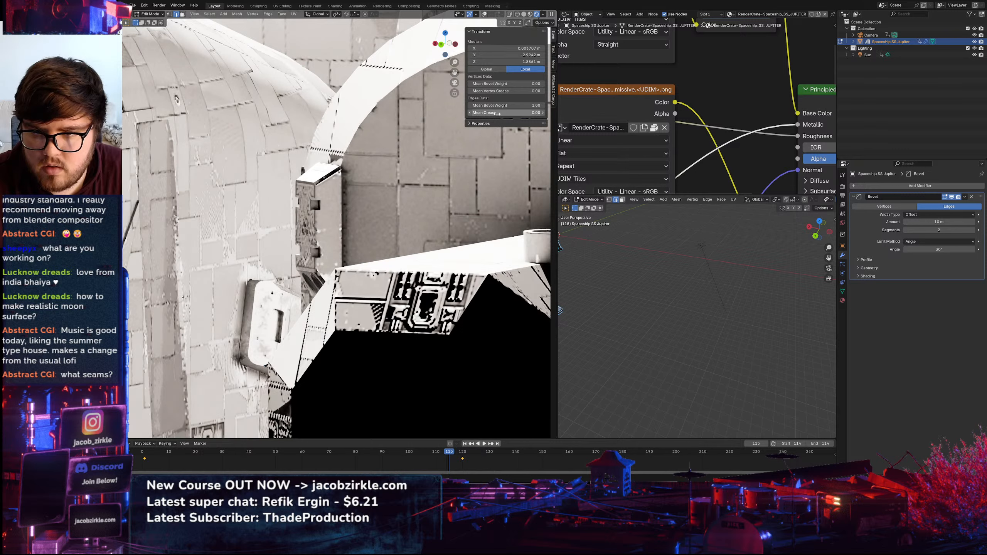
Try a mean crease of 1.00 on the selected edges, and reset their mean bevel weight and crease to 0
left_click_drag(497, 113, 499, 113)
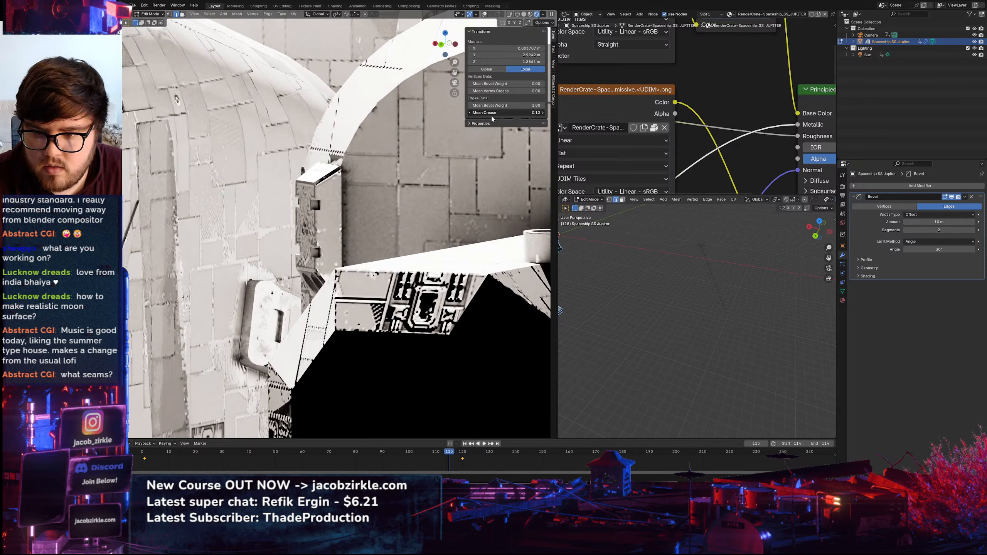
left_click_drag(491, 106, 491, 113)
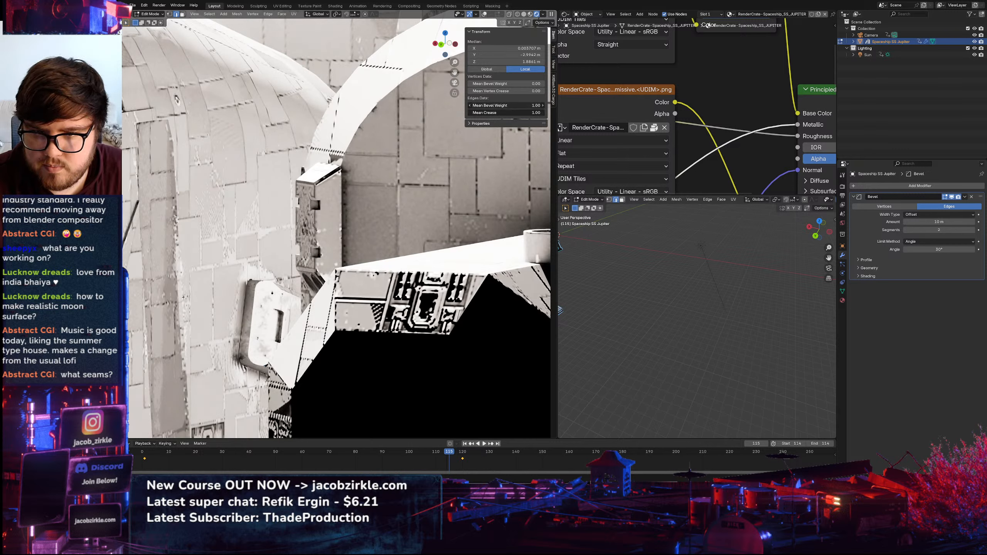
type("0")
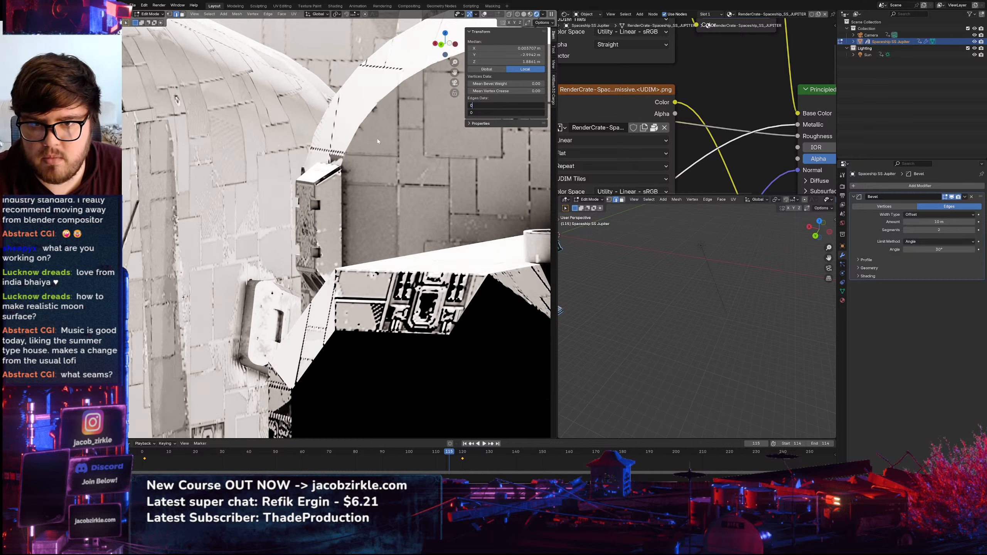
key("Return")
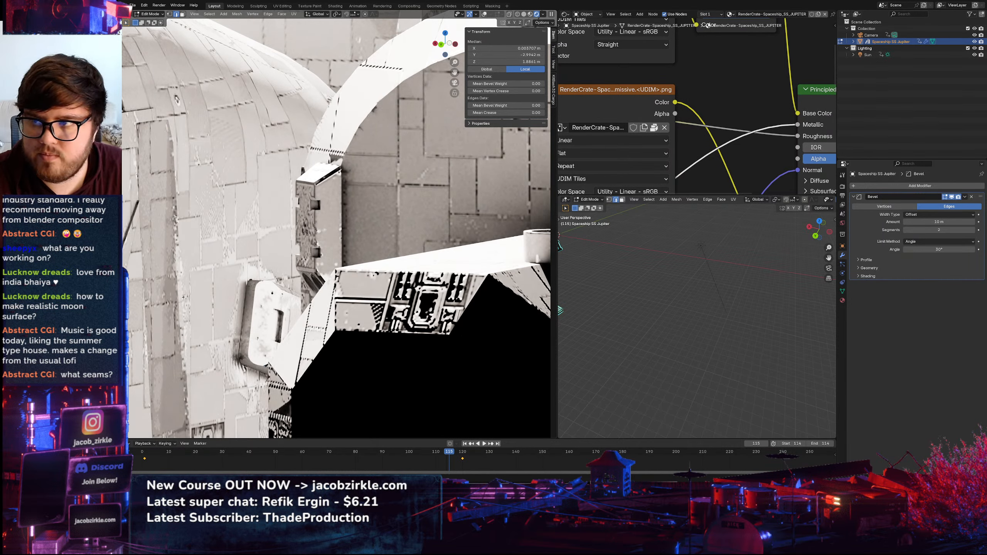
Return to Object Mode and show the whole ship in Solid shading
left_click(149, 14)
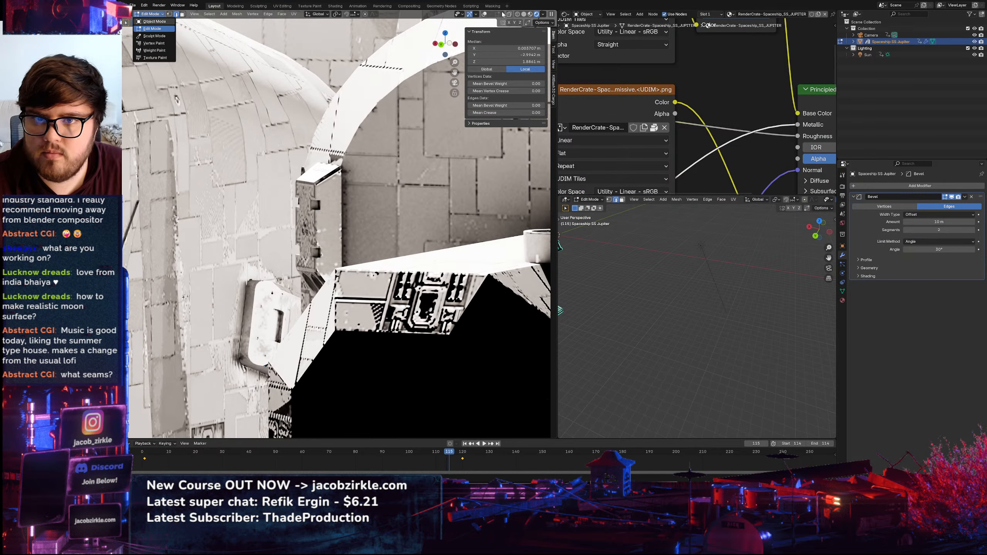
key("Tab")
middle_click_drag(342, 138, 363, 172)
scroll(345, 148, "down", 8)
scroll(367, 249, "up", 6)
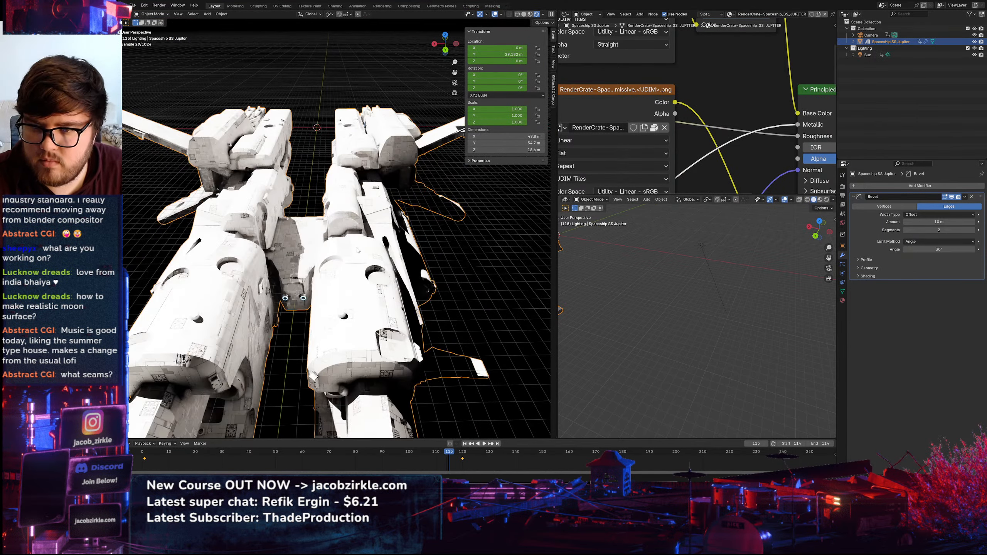
scroll(365, 248, "down", 5)
key("z")
left_click(429, 241)
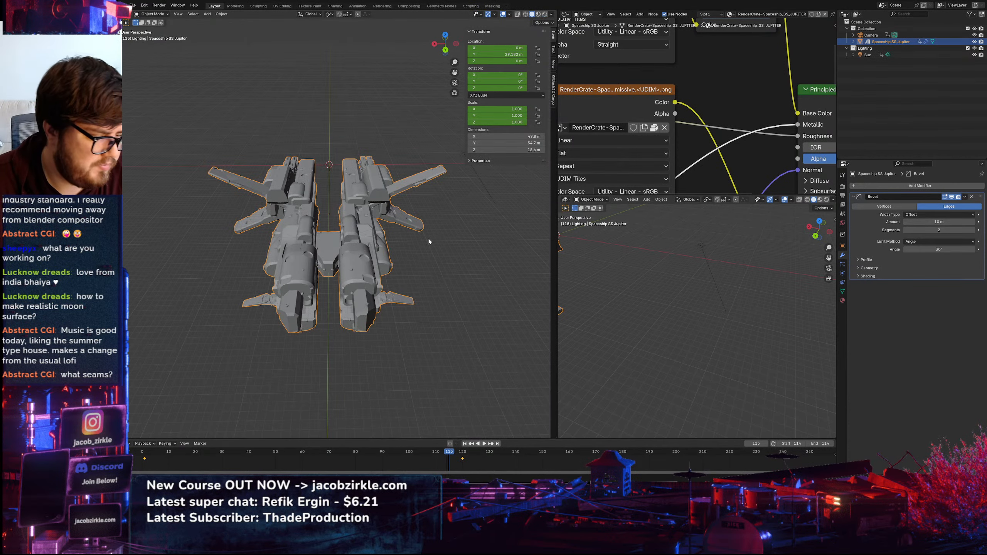
Examine the ship's rear engines and front hull blocks from several angles in Rendered shading
mouse_move(383, 266)
middle_mouse_down()
mouse_move(424, 188)
mouse_move(467, 190)
mouse_move(473, 212)
mouse_move(519, 219)
mouse_move(393, 271)
middle_mouse_up()
key("z")
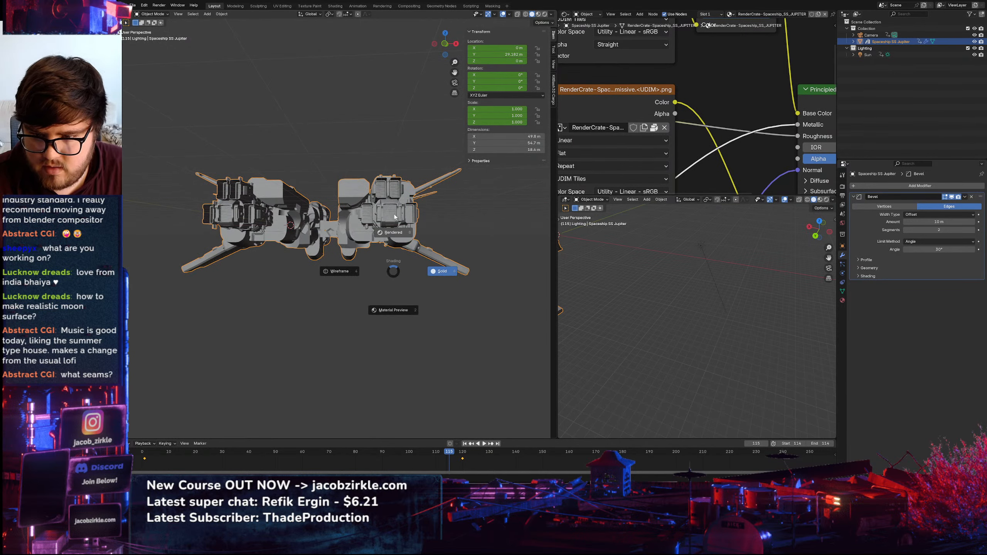
left_click(394, 215)
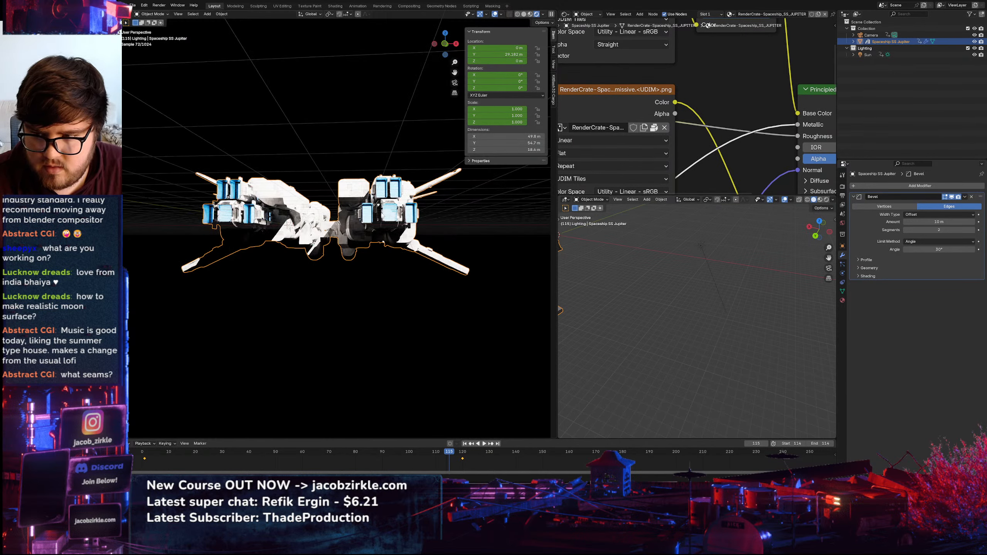
middle_click_drag(394, 215, 301, 261)
scroll(361, 241, "up", 8)
scroll(360, 246, "down", 5)
scroll(307, 259, "down", 1)
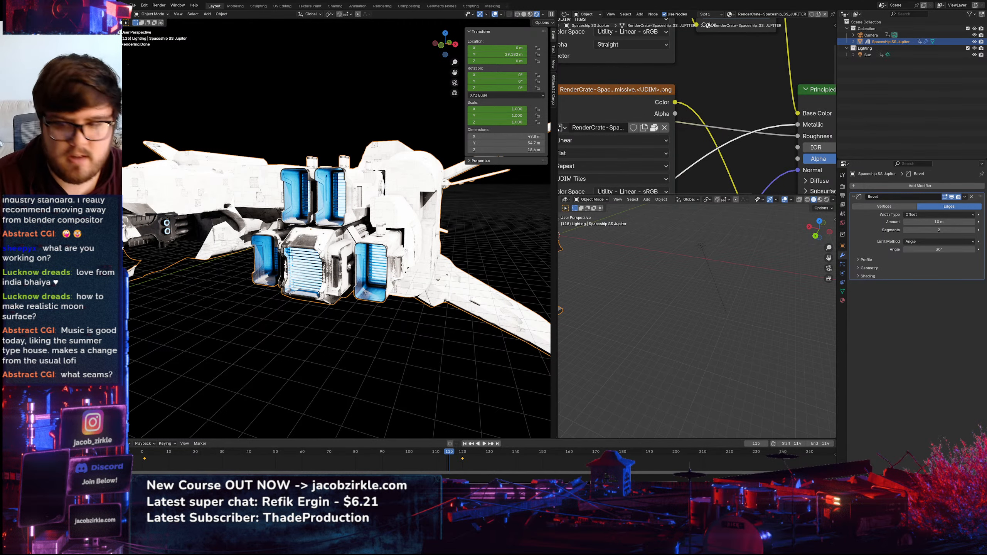
middle_click_drag(389, 204, 307, 206)
scroll(313, 249, "up", 4)
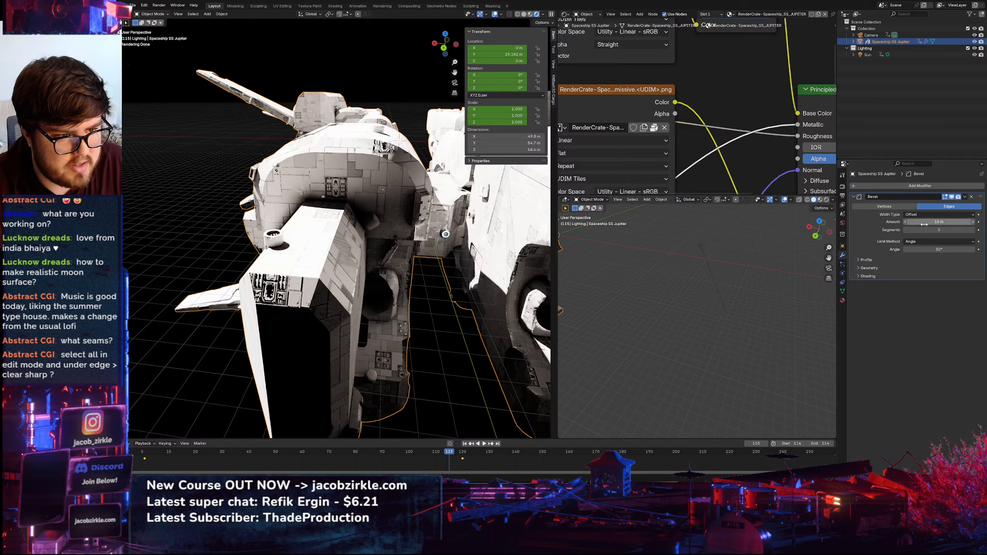
Try Patch as the Bevel modifier's outer miter and restore it to Sharp
left_click(867, 260)
left_click(870, 260)
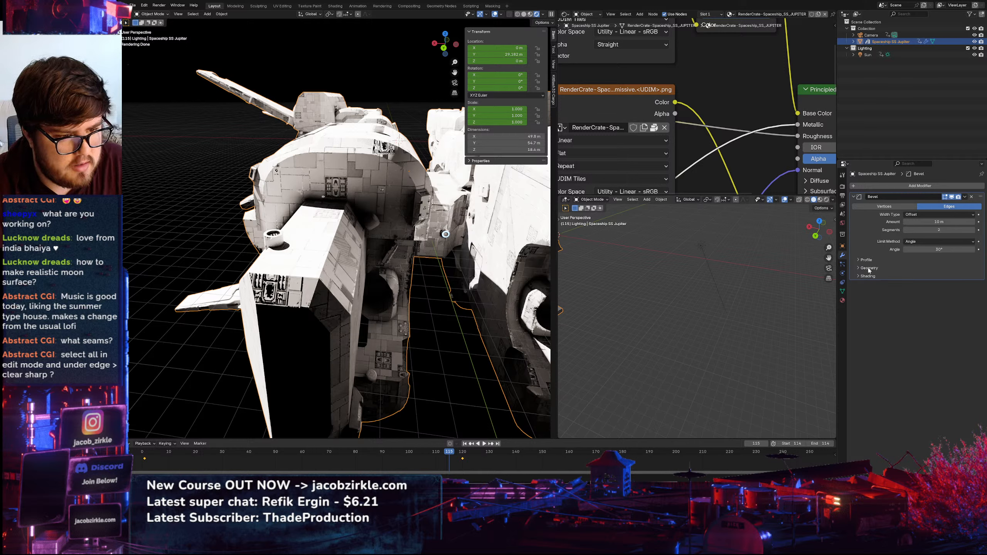
left_click(869, 269)
left_click(917, 278)
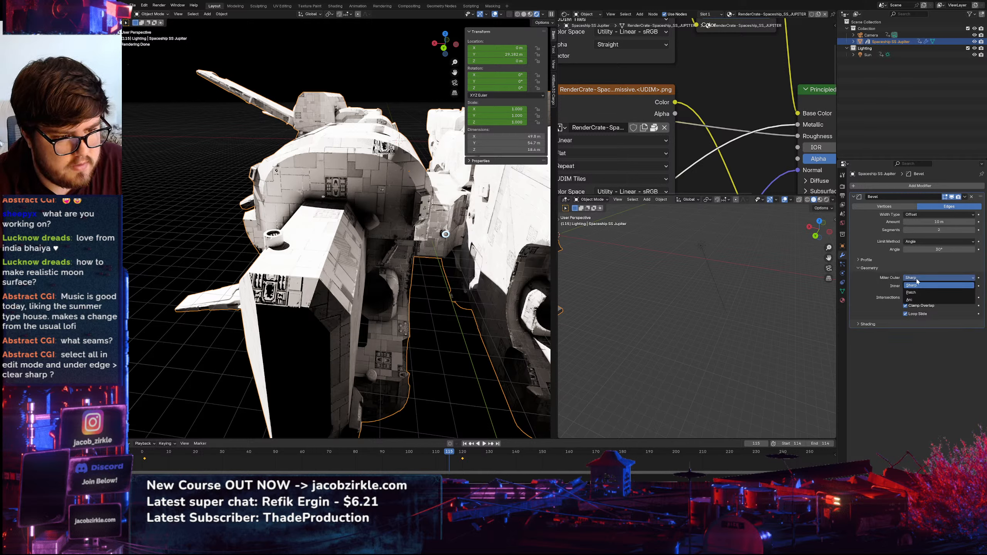
left_click(913, 293)
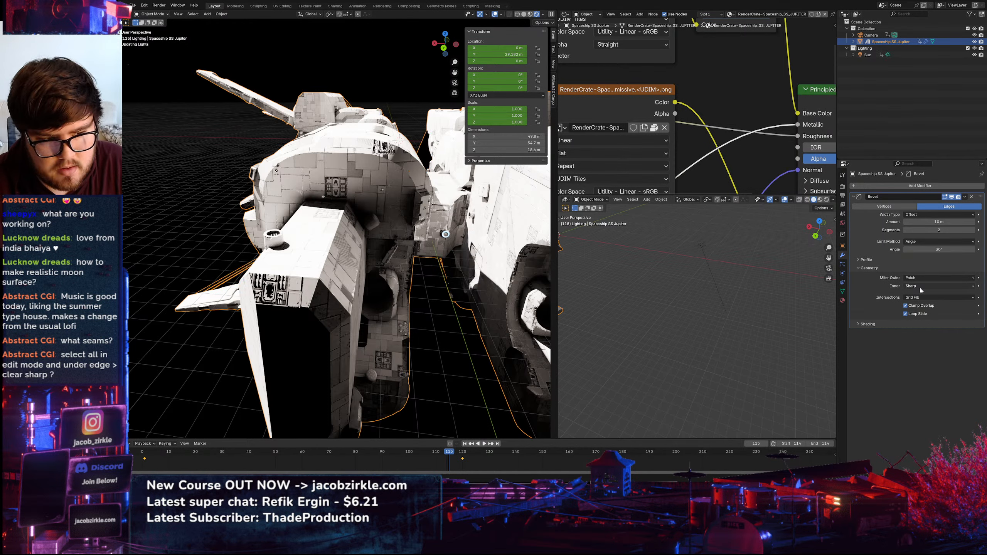
left_click(911, 278)
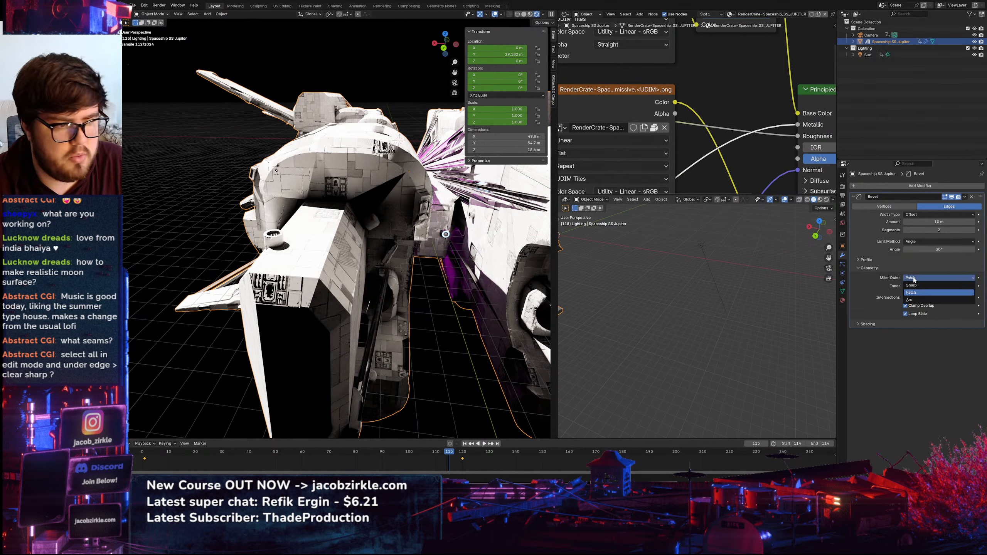
left_click(912, 287)
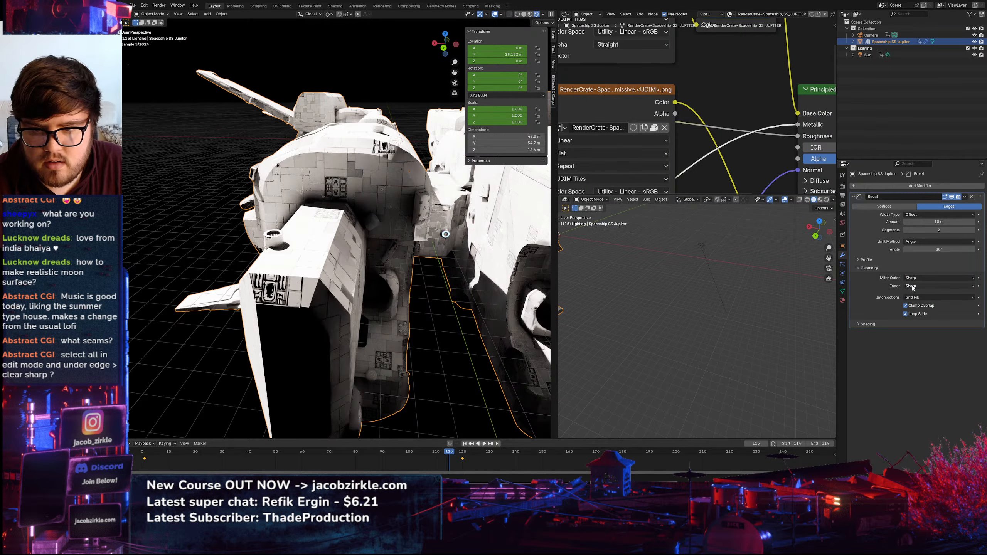
Try Arc as the Bevel modifier's inner miter and restore it to Sharp
left_click(916, 286)
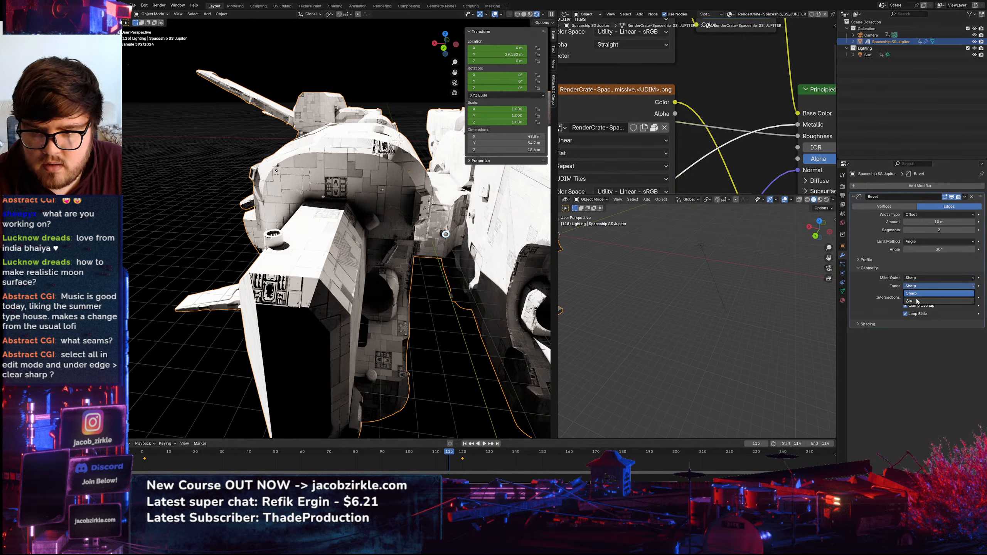
left_click(917, 302)
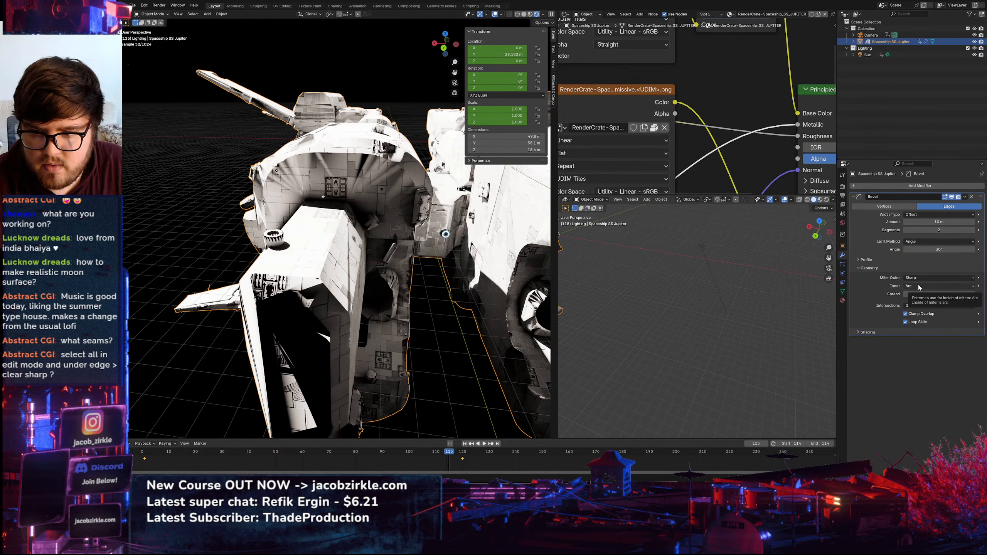
left_click(919, 286)
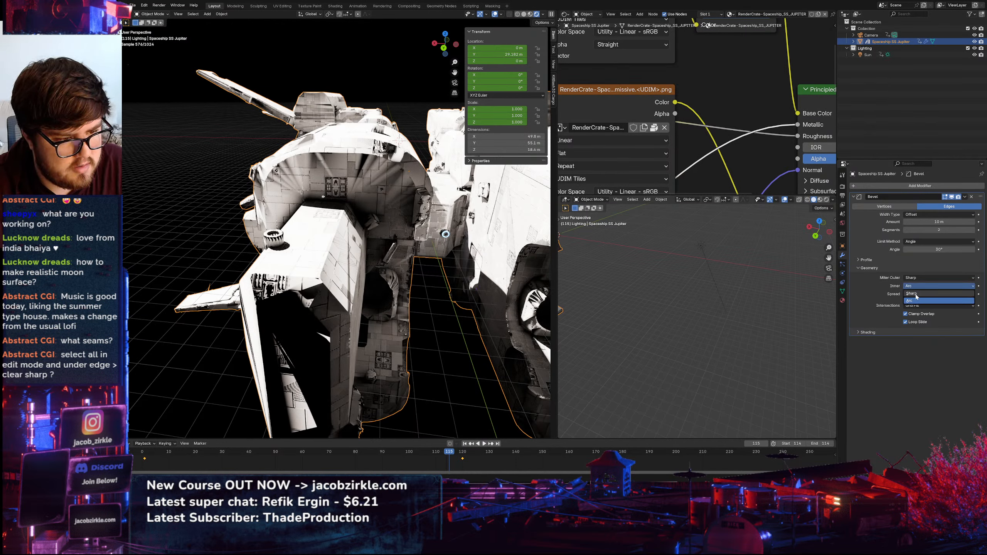
left_click(917, 295)
Try the Bevel modifier's Mark Sharp, Mark Seam and Harden Normals shading options, leaving all of them off
left_click(871, 324)
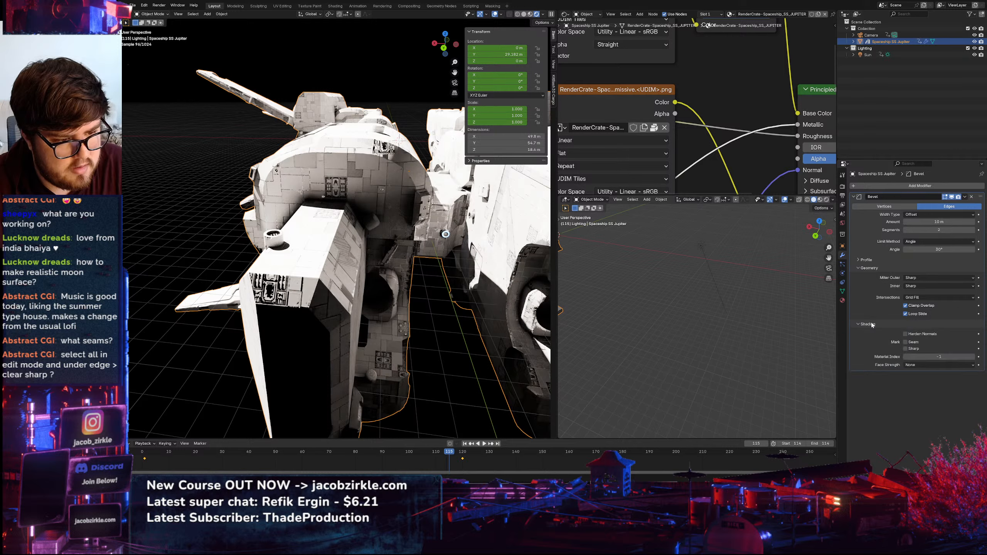
left_click(906, 349)
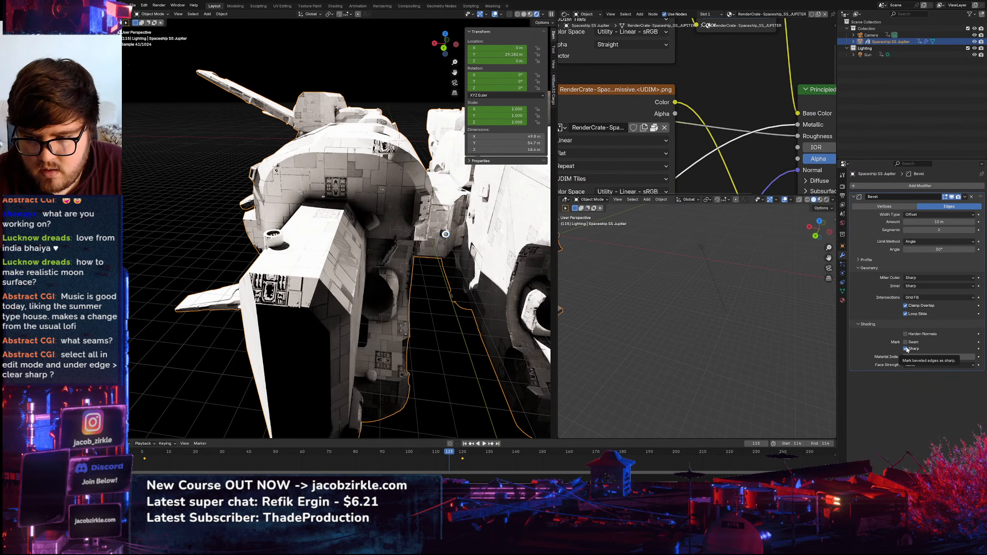
left_click(905, 349)
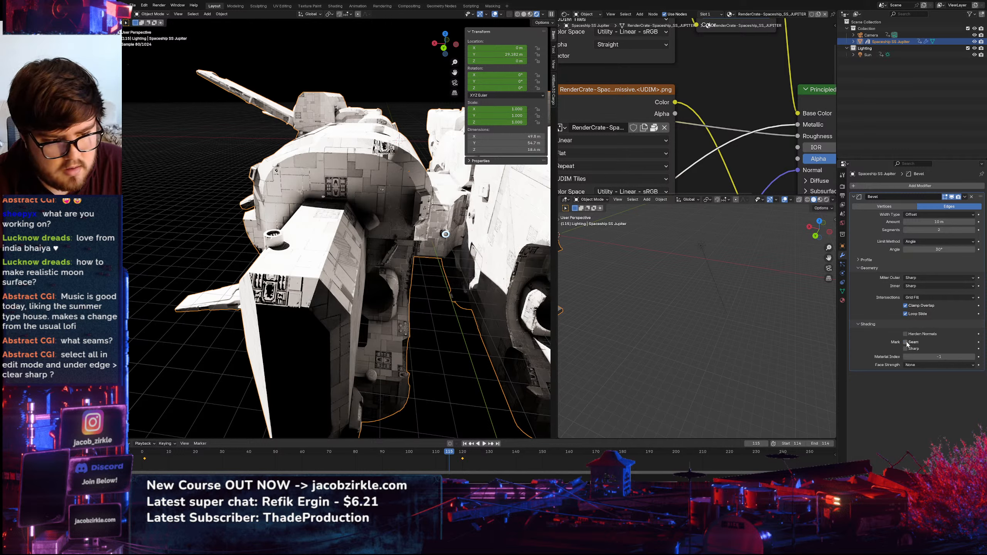
left_click(905, 342)
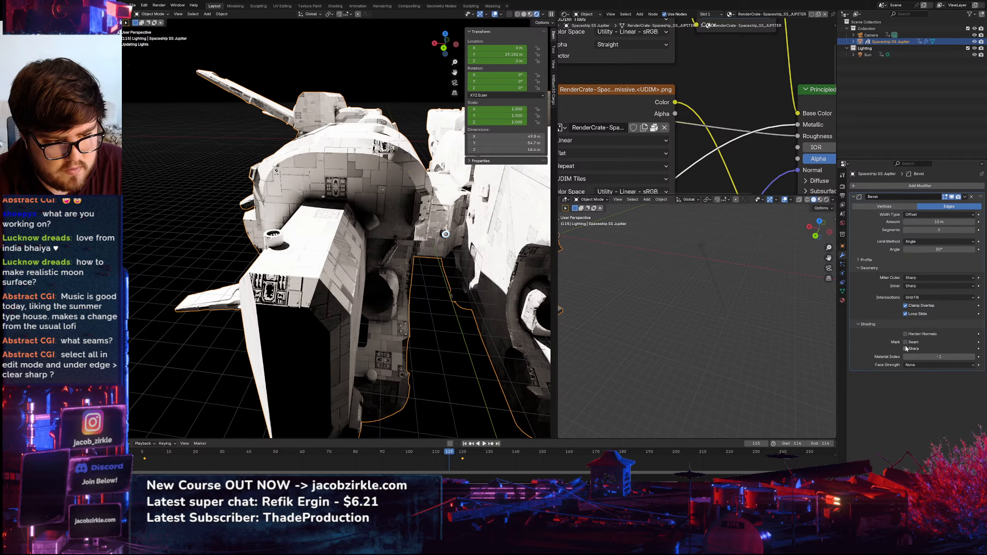
left_click(906, 349)
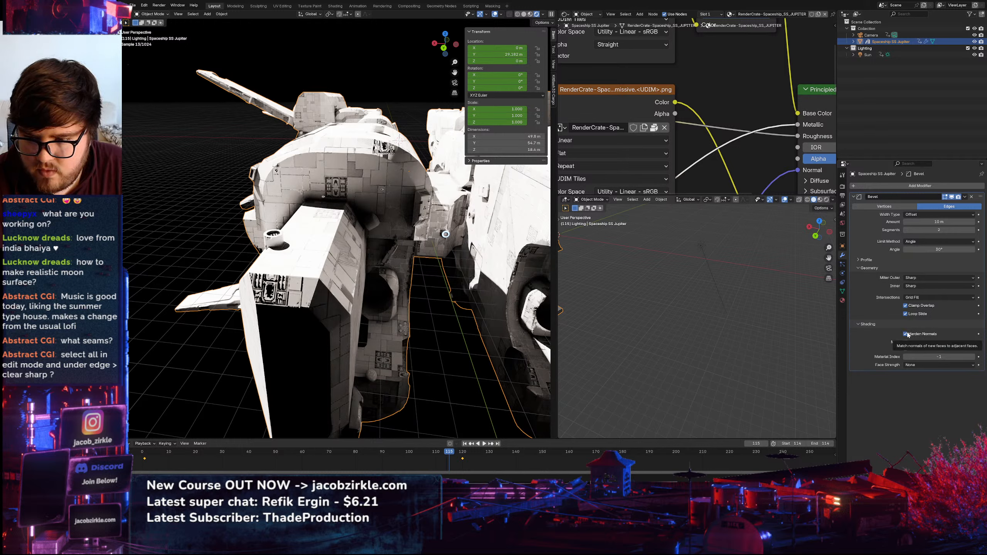
left_click(907, 334)
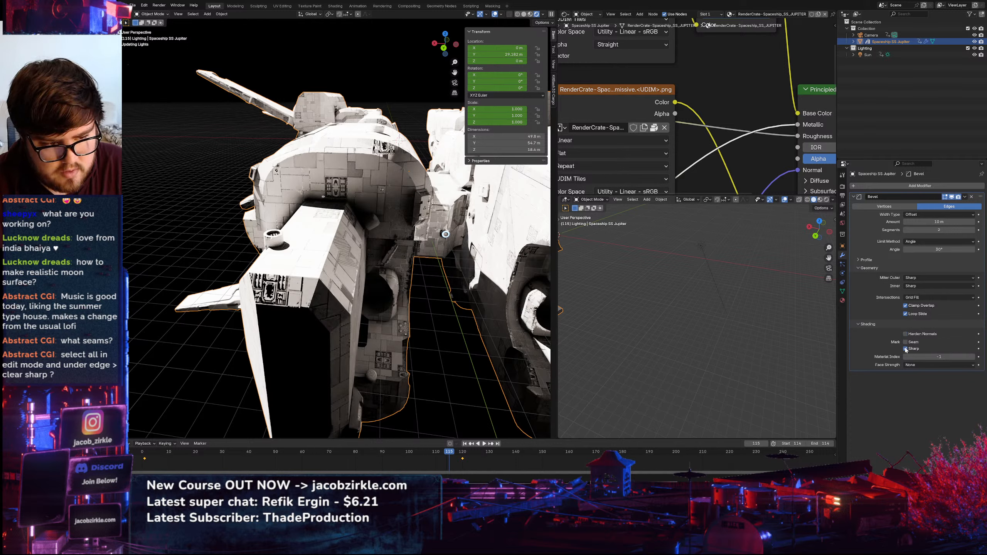
left_click(905, 349)
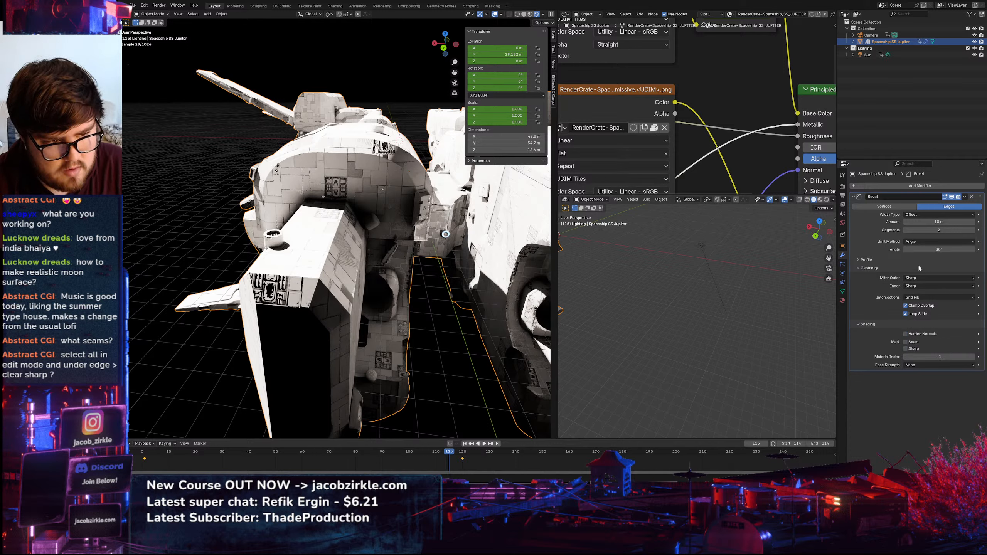
Try different limit angles in the Bevel modifier, including 45° and 0°
left_click(906, 242)
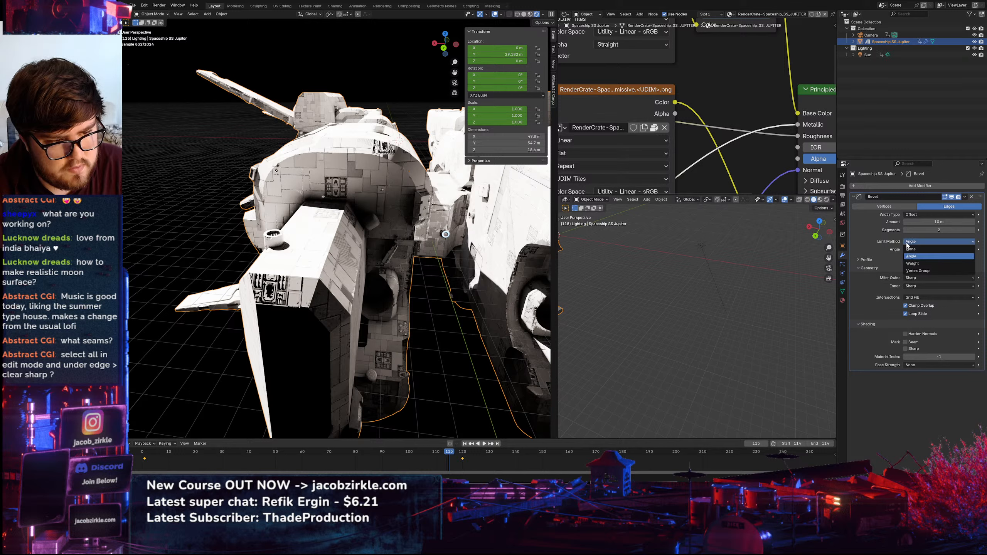
left_click(908, 244)
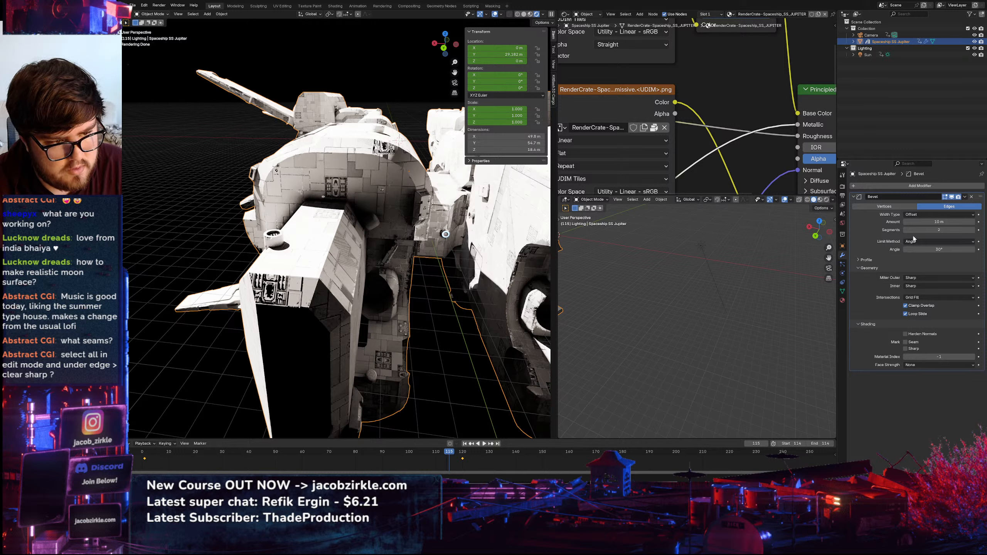
left_click(942, 250)
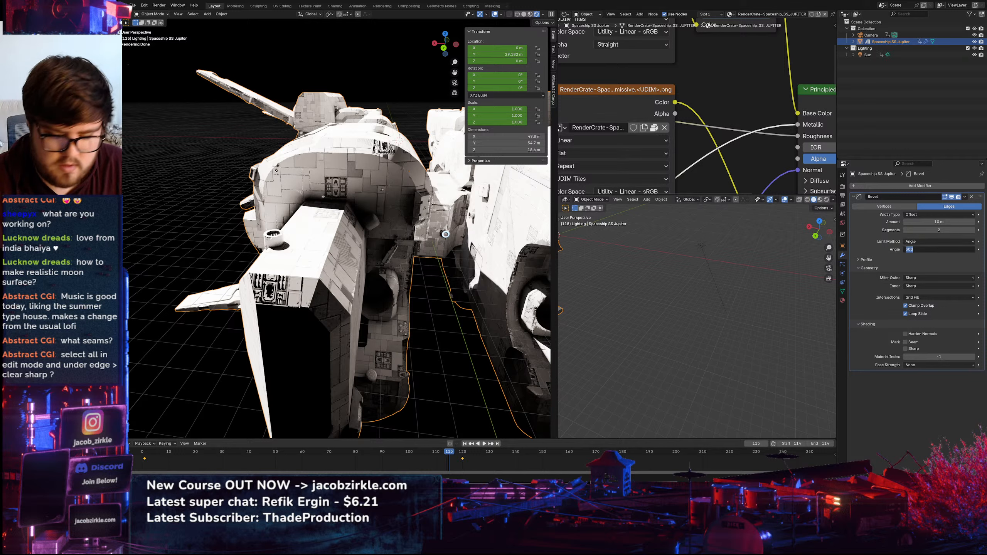
type("45")
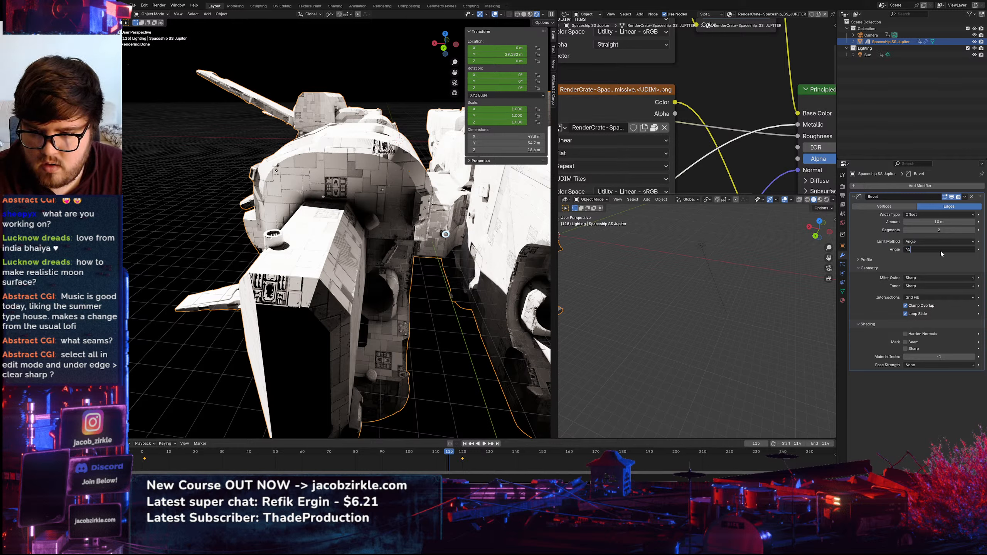
key("Return")
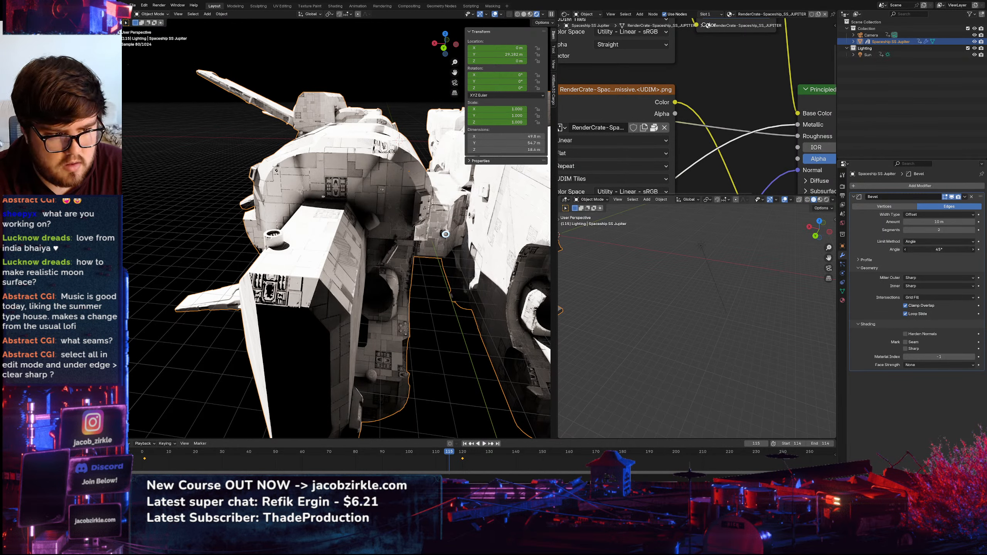
left_click_drag(938, 252, 931, 252)
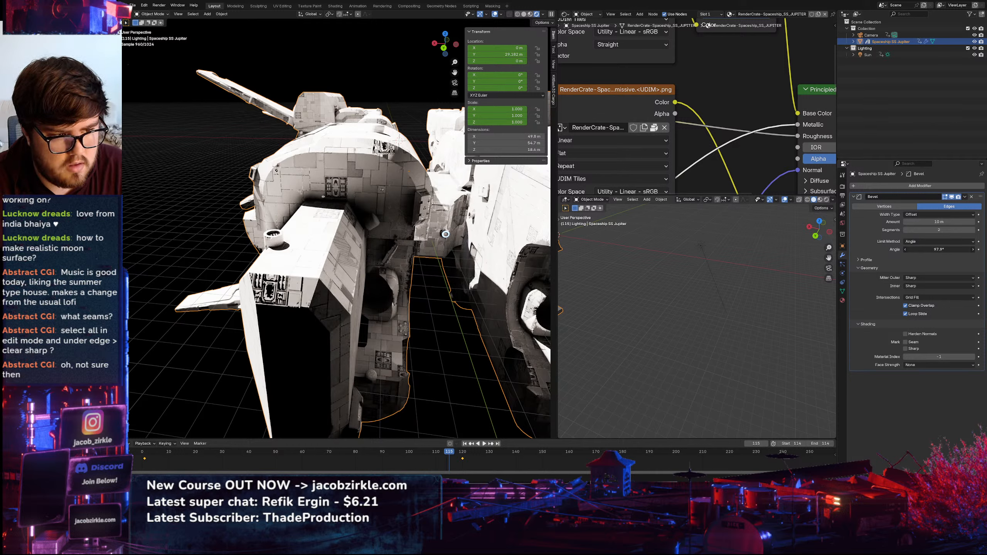
left_click_drag(939, 250, 933, 249)
double_click(939, 250)
type("0")
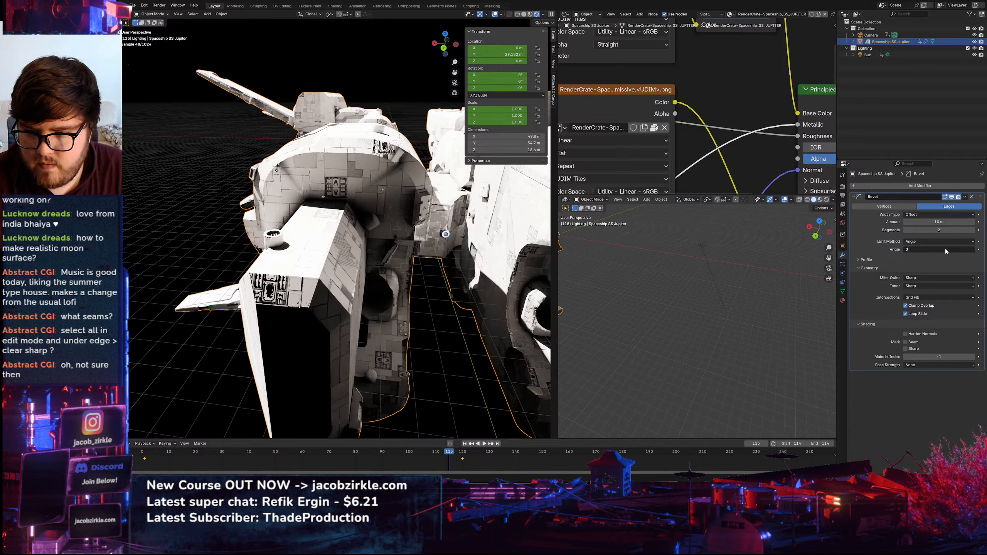
key("Return")
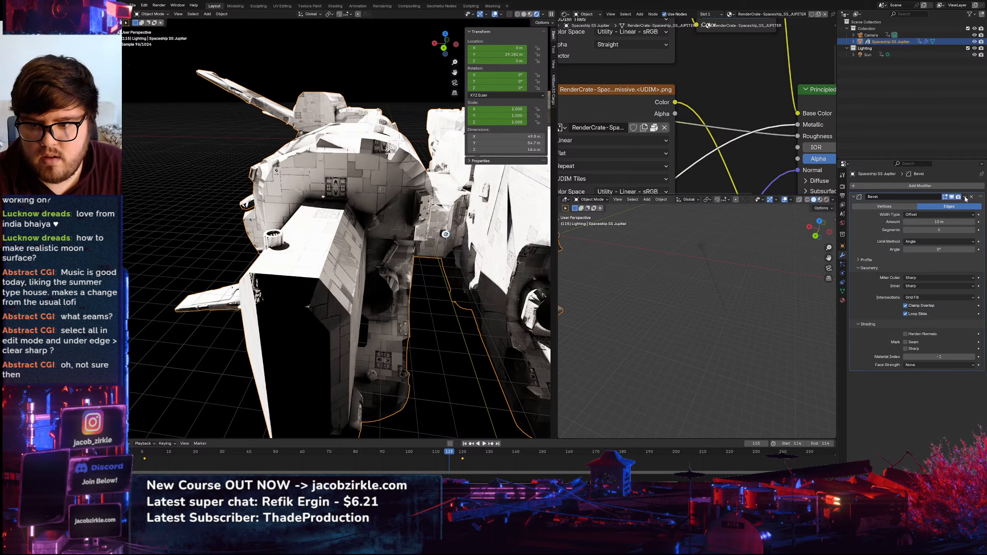
Remove the Bevel modifier from the ship and show the whole model in Solid shading
left_click(972, 196)
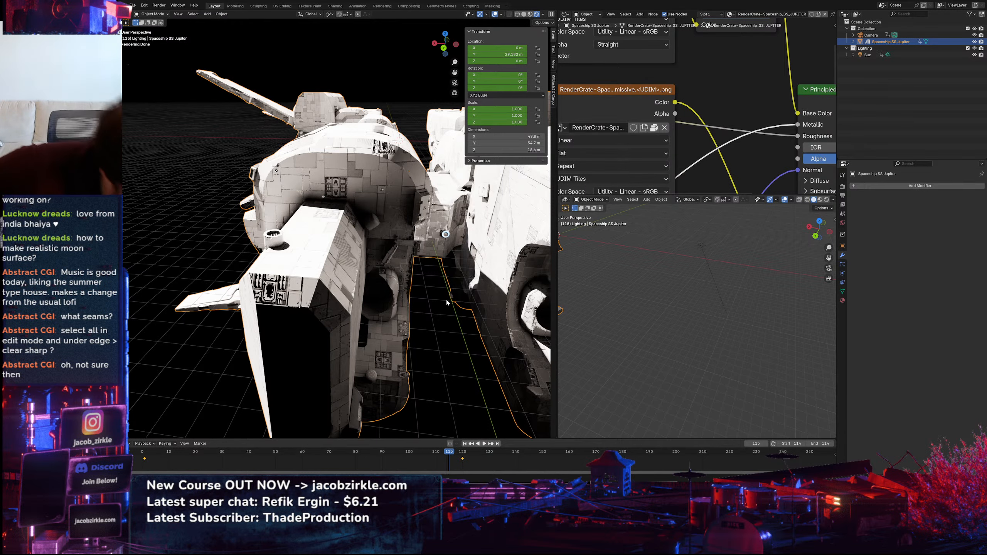
middle_click_drag(382, 87, 375, 201)
scroll(350, 183, "down", 6)
key("z")
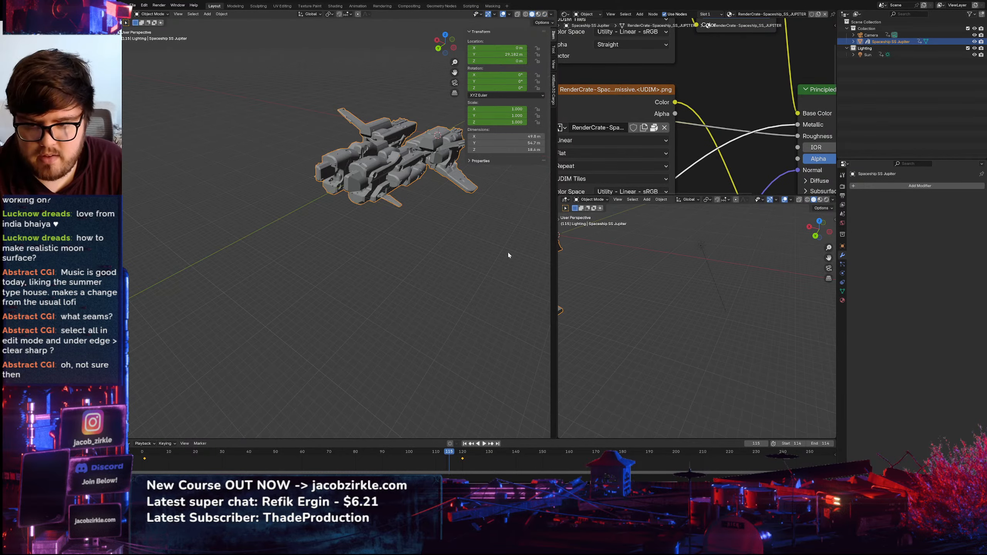
Switch to the browser, open instagram.com in a new tab and view the artist's profile from the recent searches
left_click(486, 474)
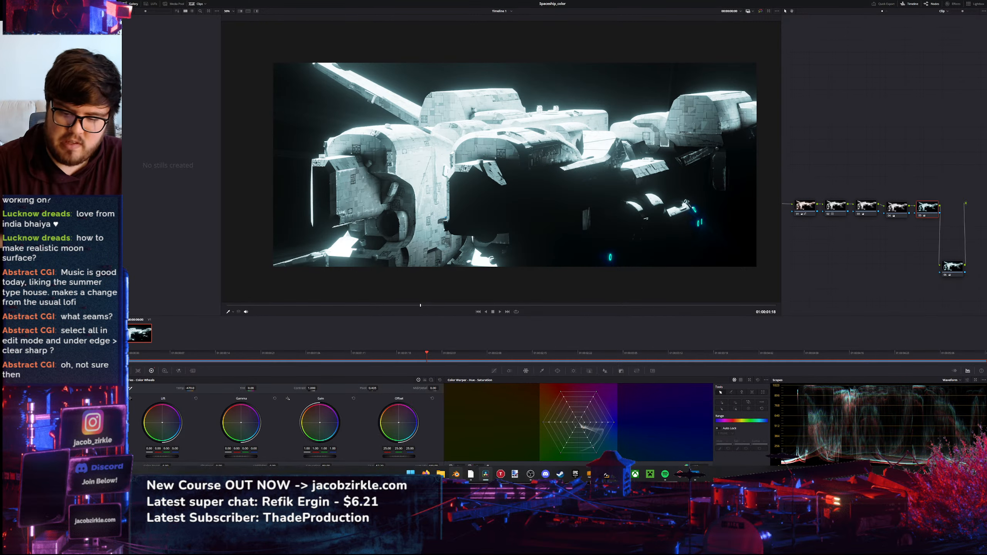
left_click(545, 474)
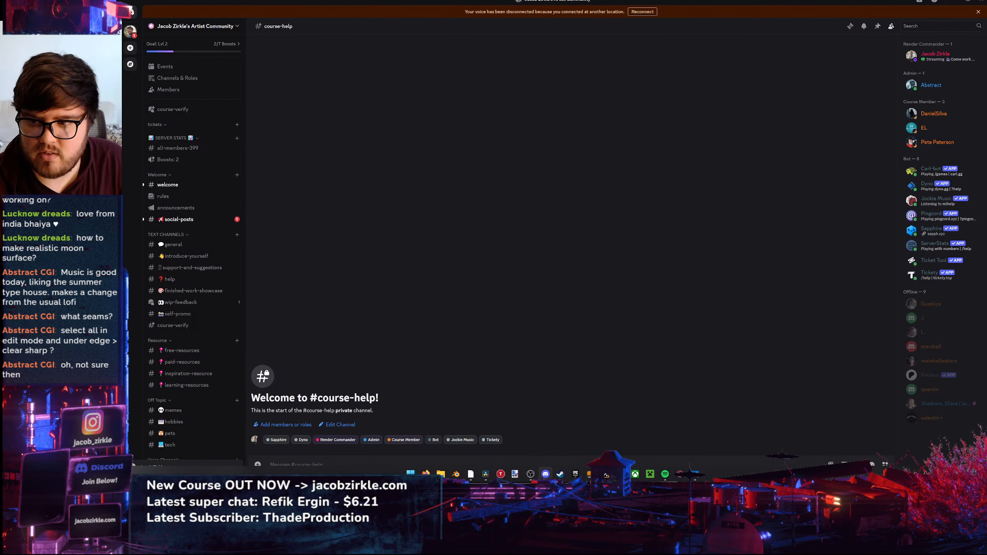
key("alt+Tab")
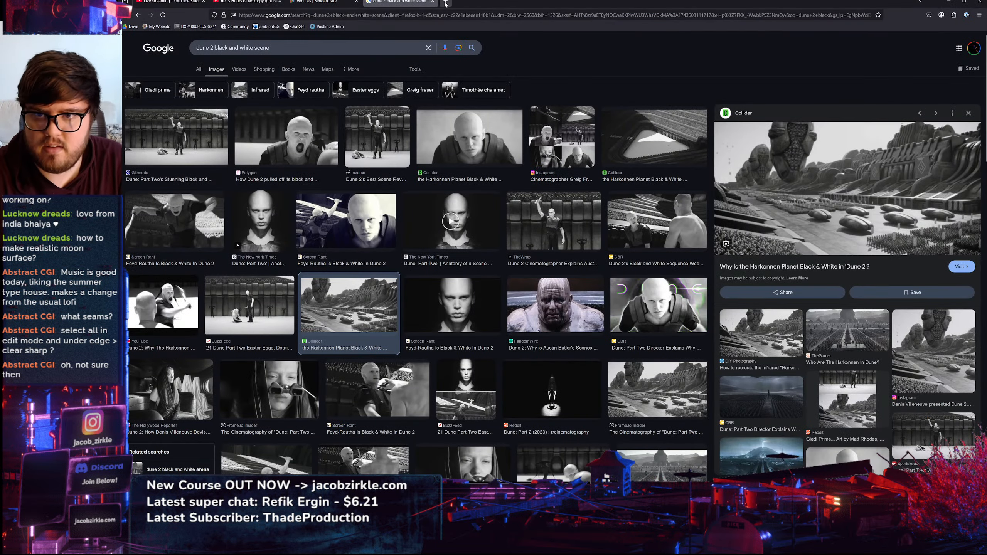
left_click(447, 2)
type("instagram.com/")
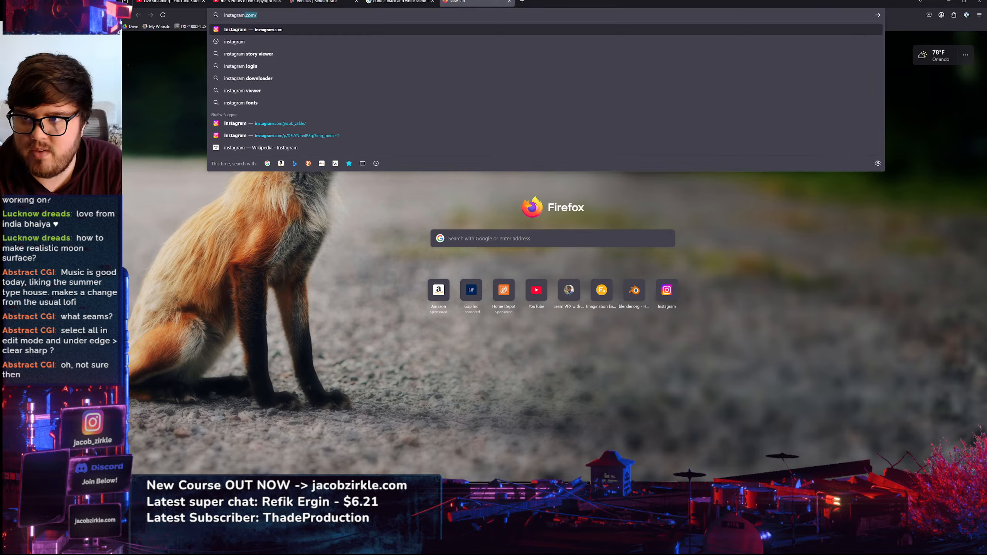
key("Return")
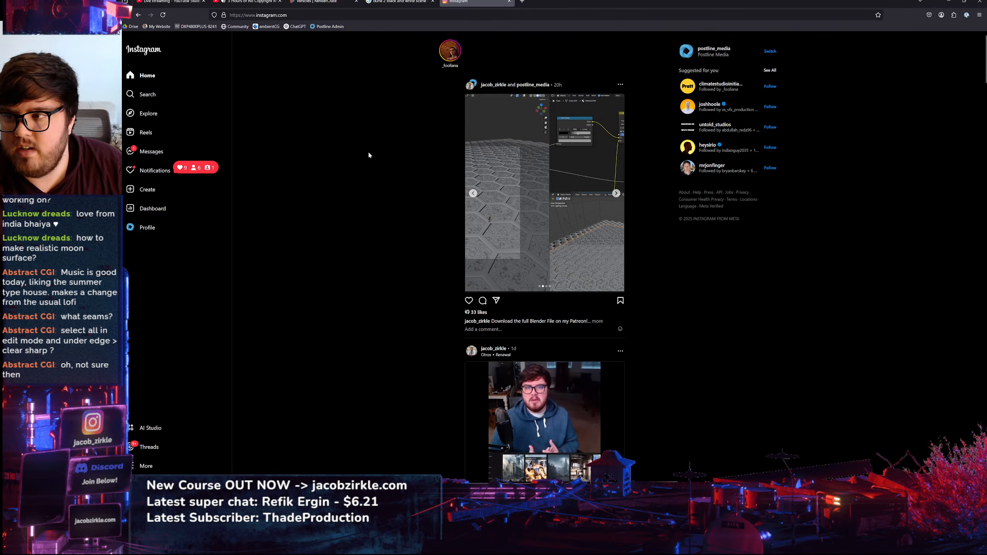
left_click(145, 96)
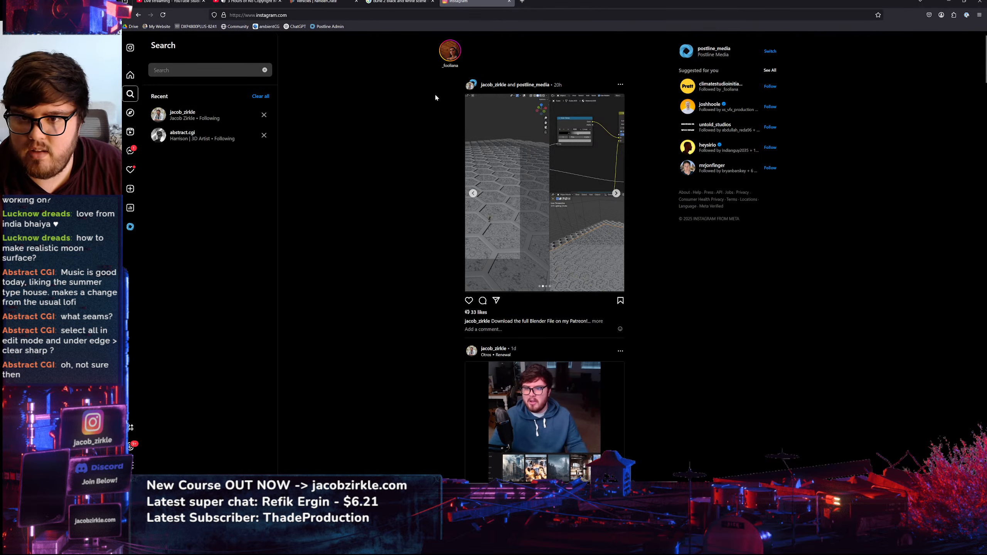
left_click(186, 114)
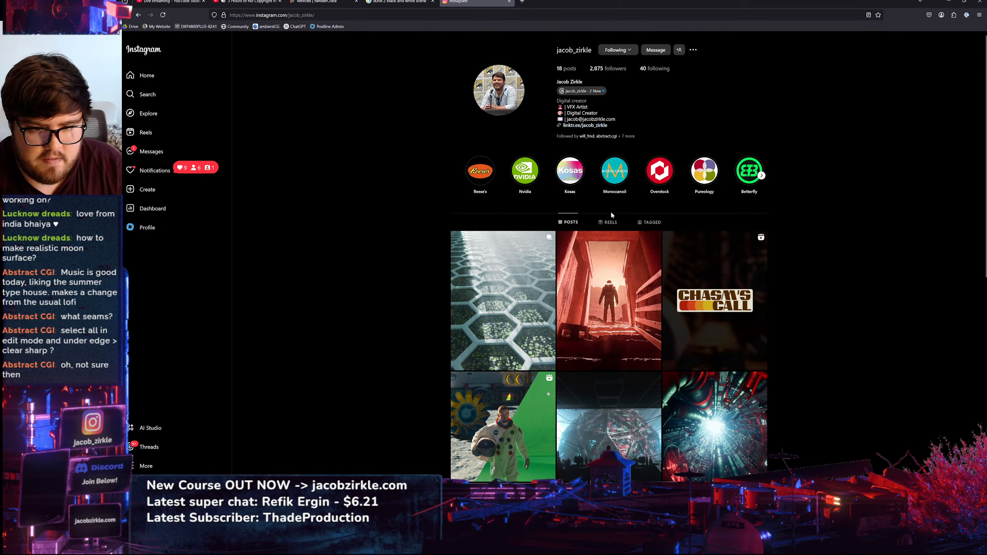
Switch back to Blender, move the playhead to frame 106 and set the frame range to start 1, end 120
left_click(472, 474)
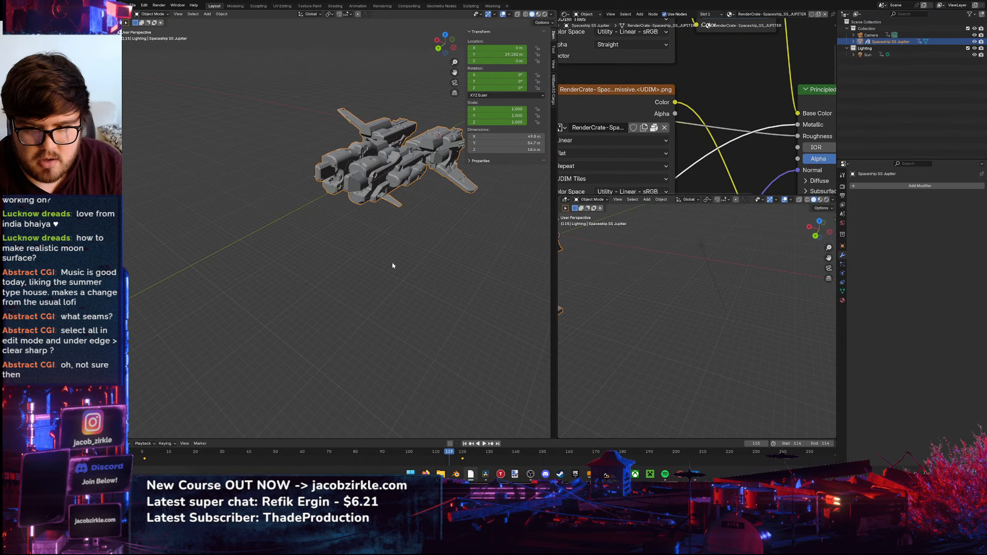
left_click_drag(446, 452, 425, 452)
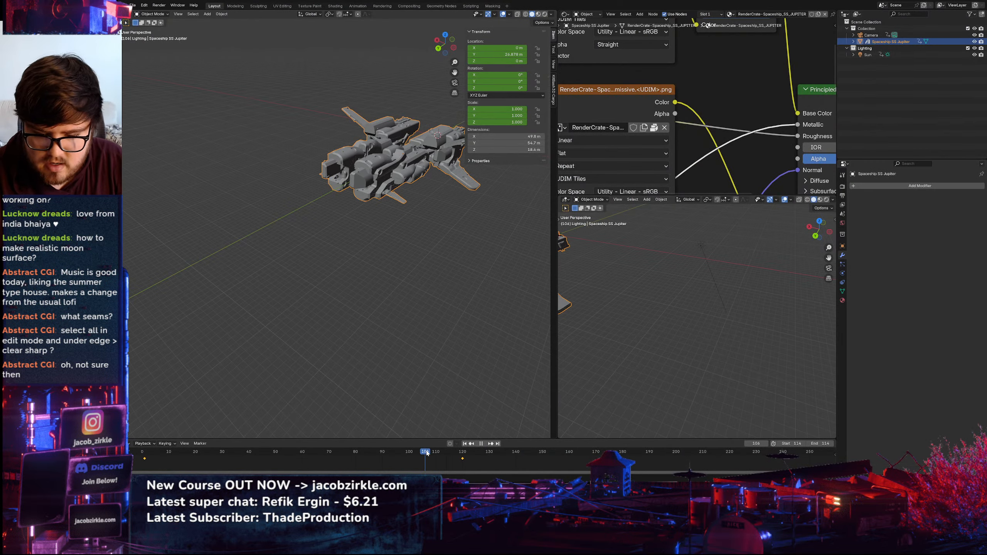
double_click(791, 444)
type("1")
key("Return")
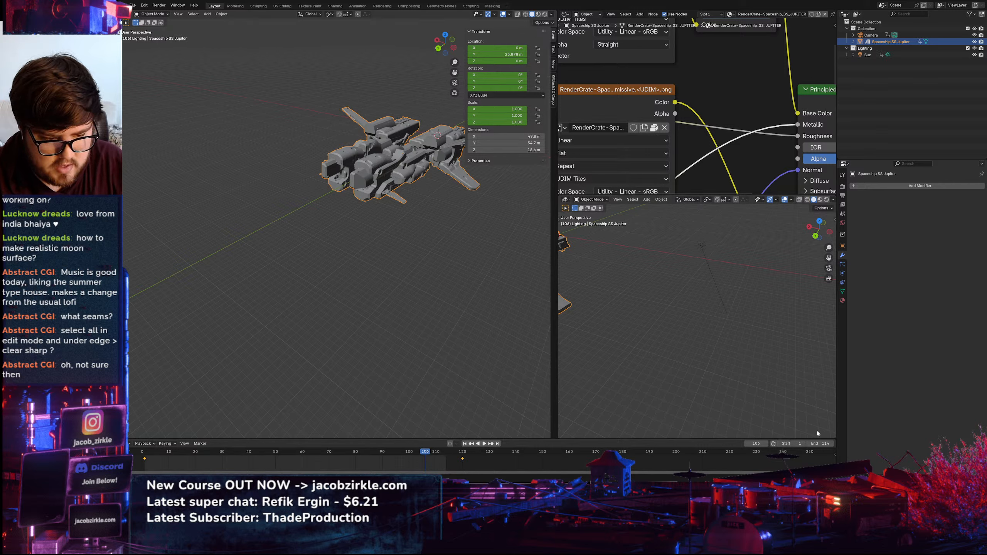
double_click(820, 444)
type("120")
key("Return")
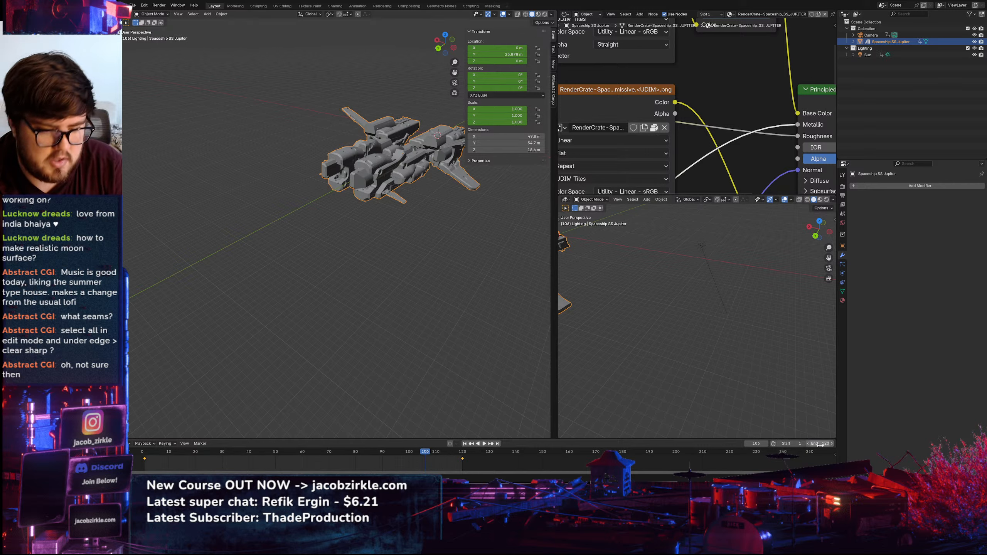
Deselect the ship, hide the viewport sidebar and frame the ship through the camera view
left_click(523, 303)
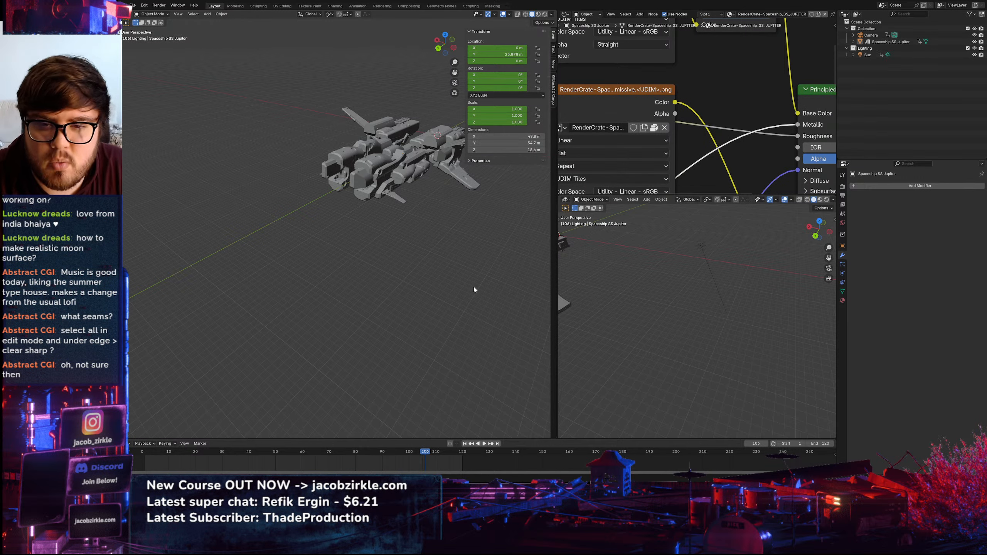
mouse_move(473, 287)
middle_mouse_down()
mouse_move(509, 287)
mouse_move(460, 282)
middle_mouse_up()
scroll(456, 287, "up", 5)
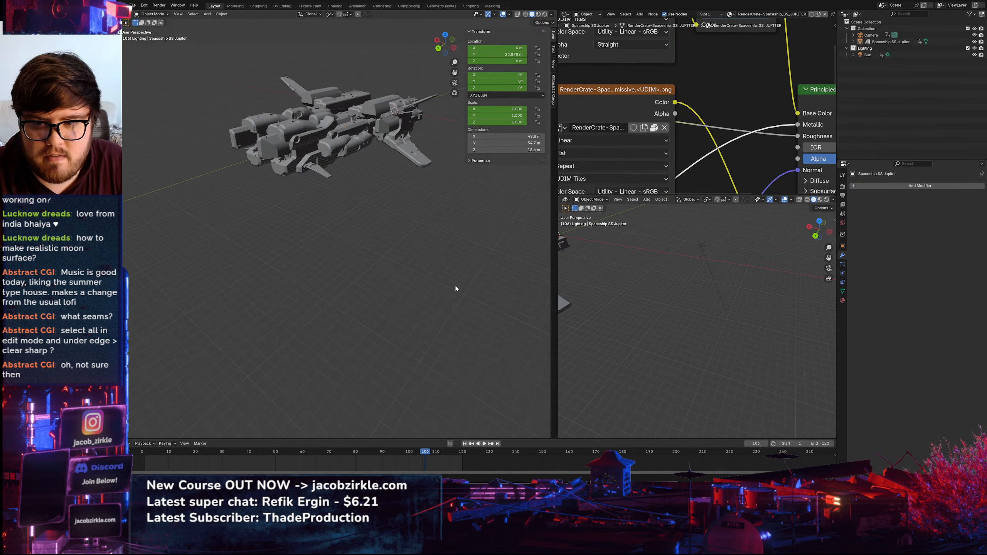
middle_click_drag(367, 196, 446, 291)
key("n")
key("KP_0")
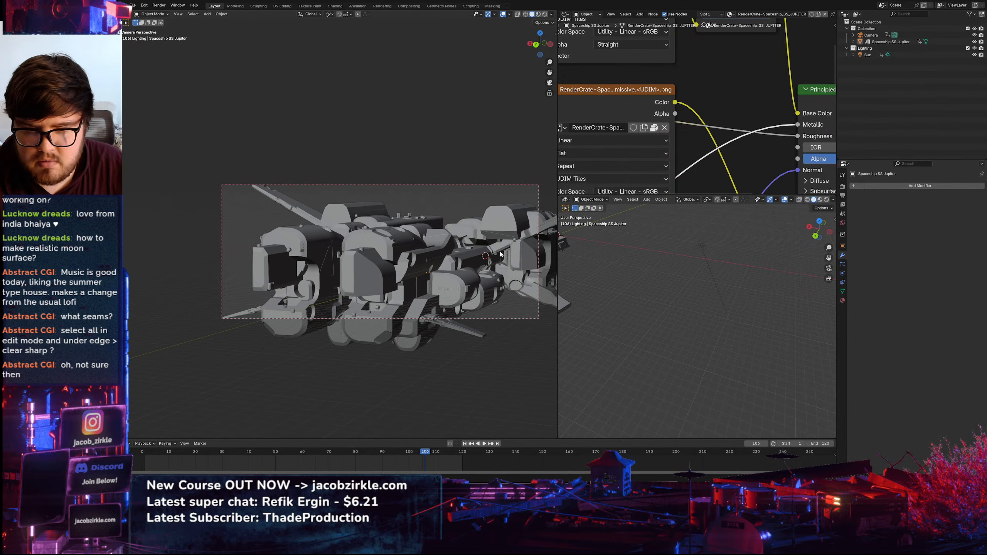
scroll(500, 254, "up", 2)
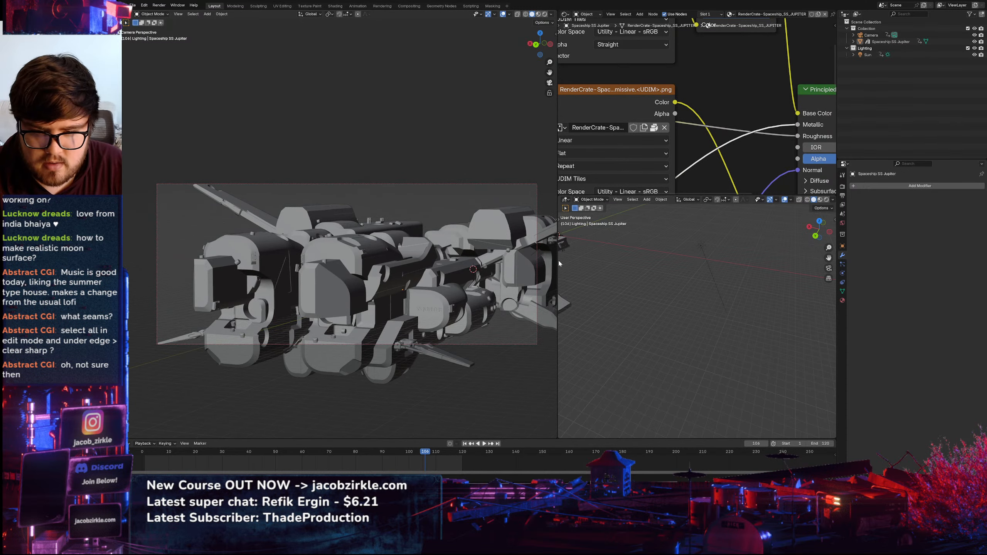
Widen the camera viewport against the shader editor and secondary viewport, keeping the ship's camera frame in view
left_click_drag(558, 263, 618, 265)
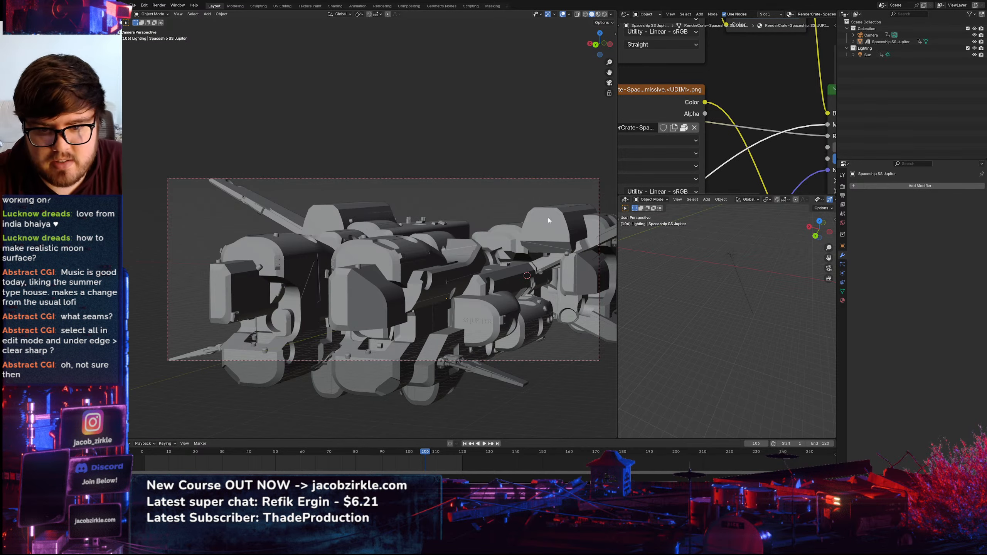
middle_click_drag(543, 258, 539, 244, "shift")
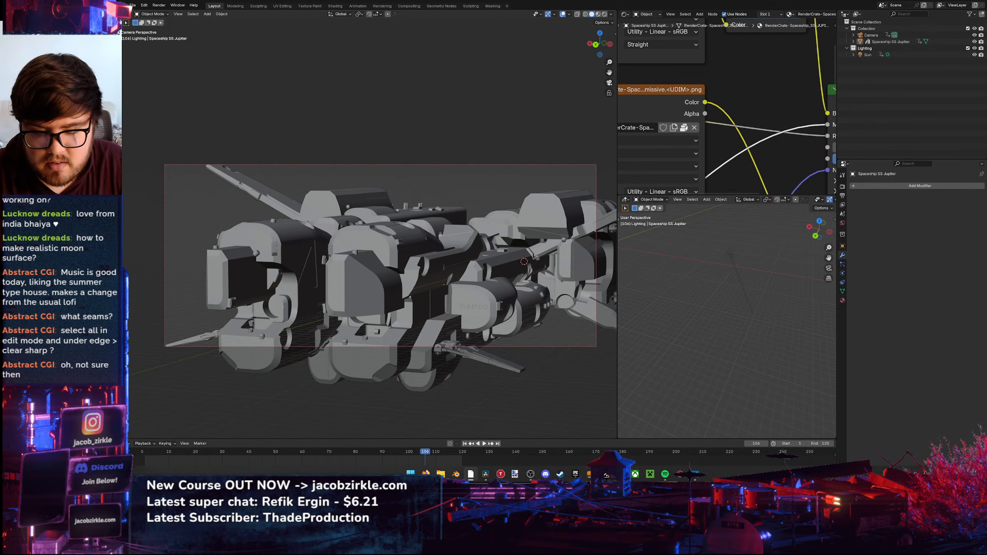
Bring up OBS, switch to the browser's YouTube Studio live stream page and end the stream, confirming it
mouse_move(545, 474)
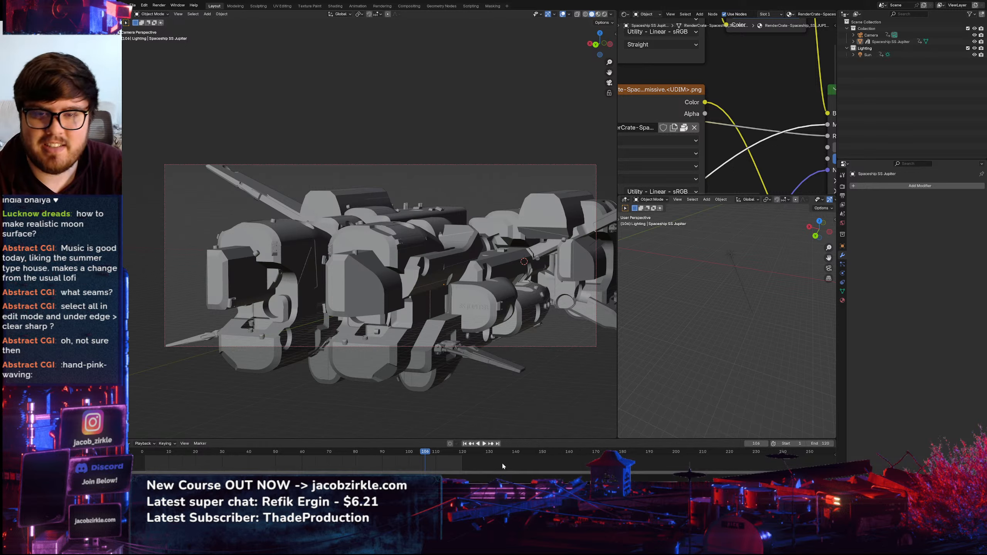
left_click(530, 474)
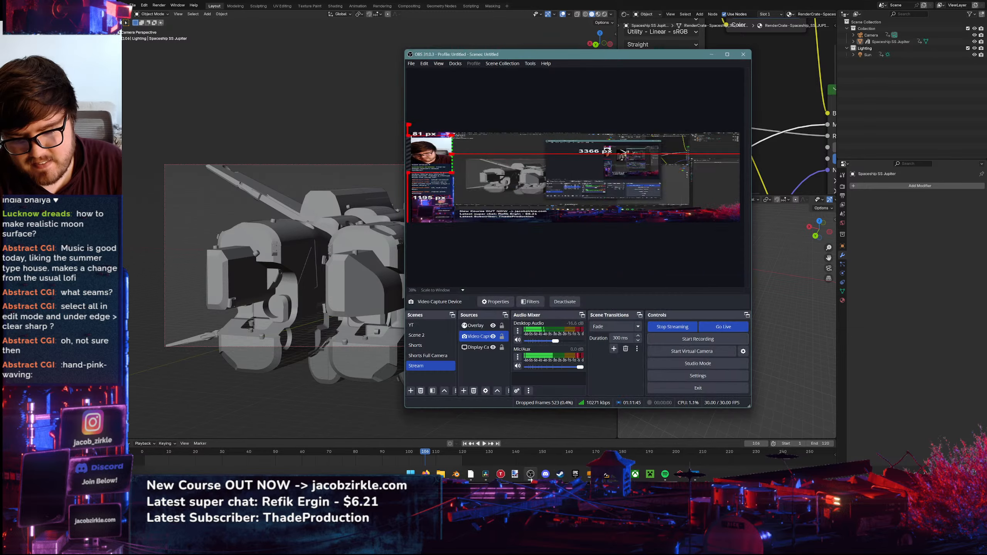
left_click(456, 474)
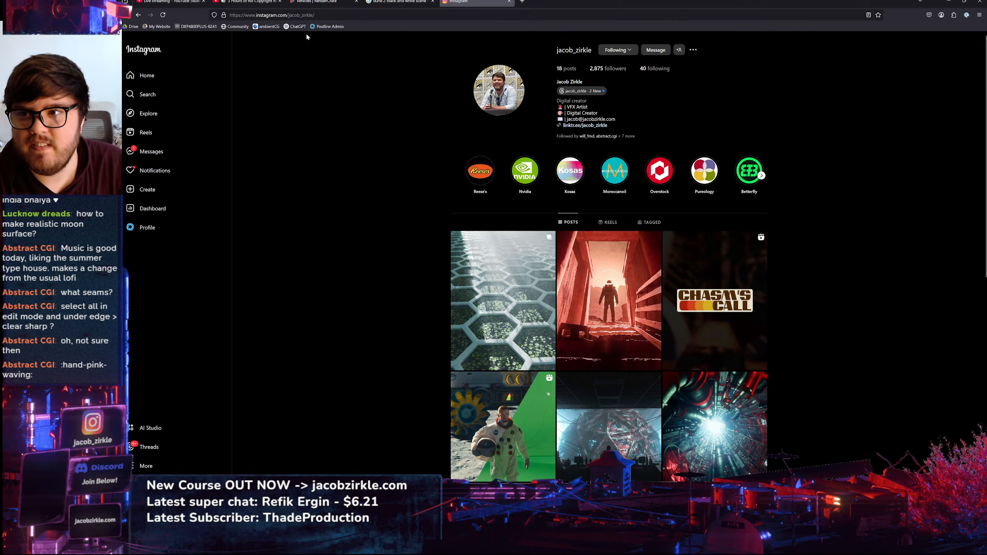
left_click(182, 2)
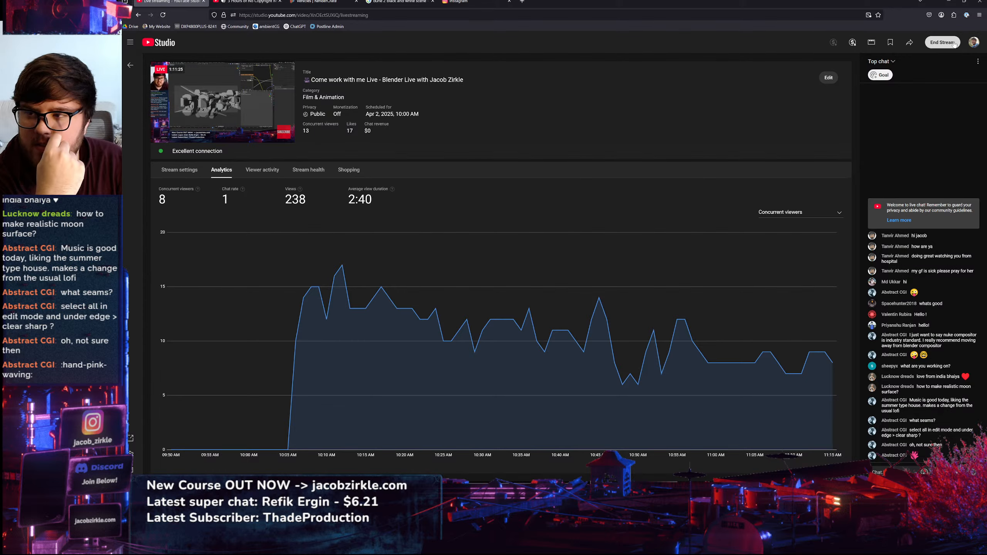
left_click(954, 44)
left_click(615, 287)
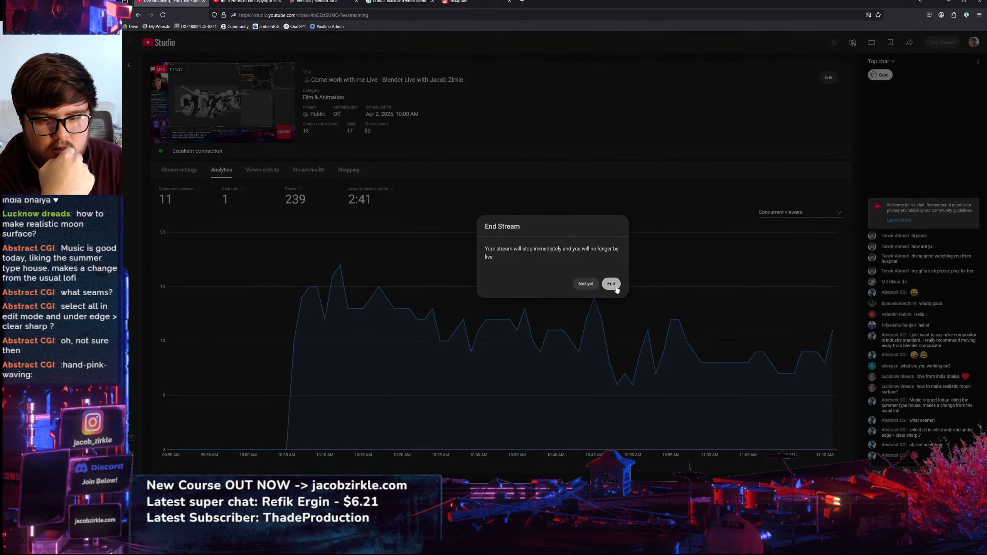